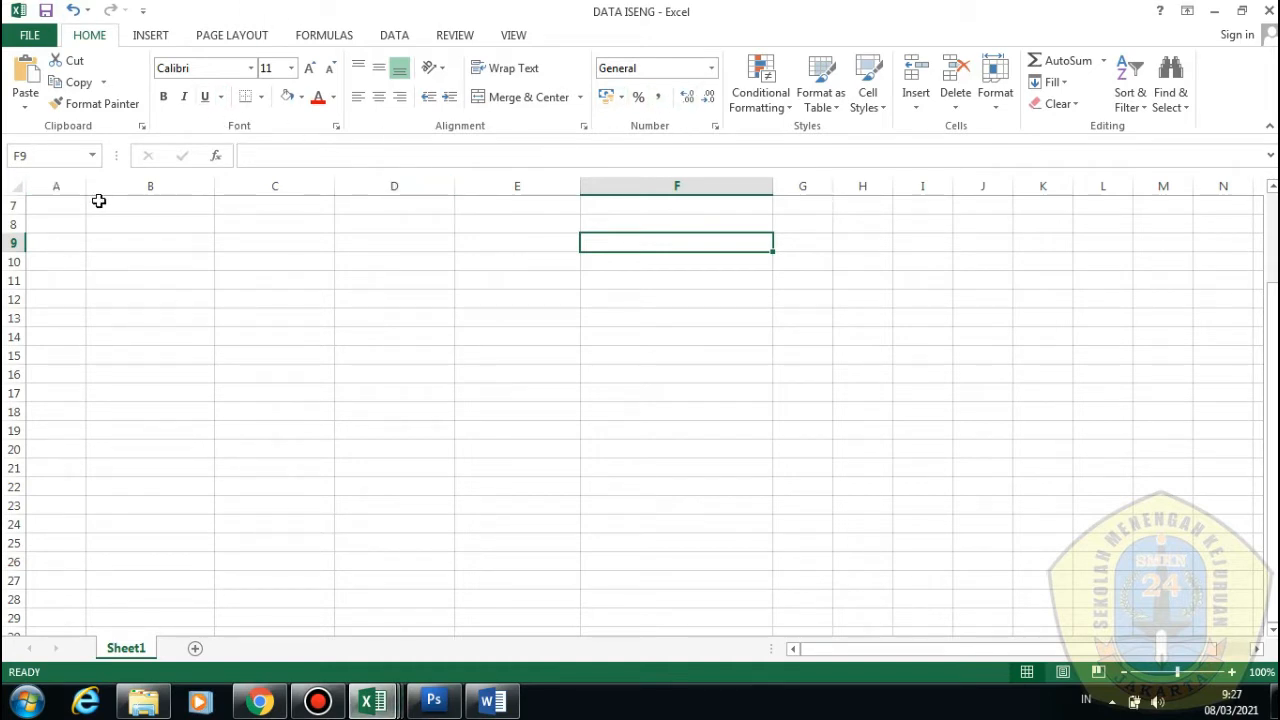
Look over the worksheet cells and the font and font-size lists
{"action": "left_click", "coordinate": [98, 262]}
{"action": "left_click", "coordinate": [113, 243]}
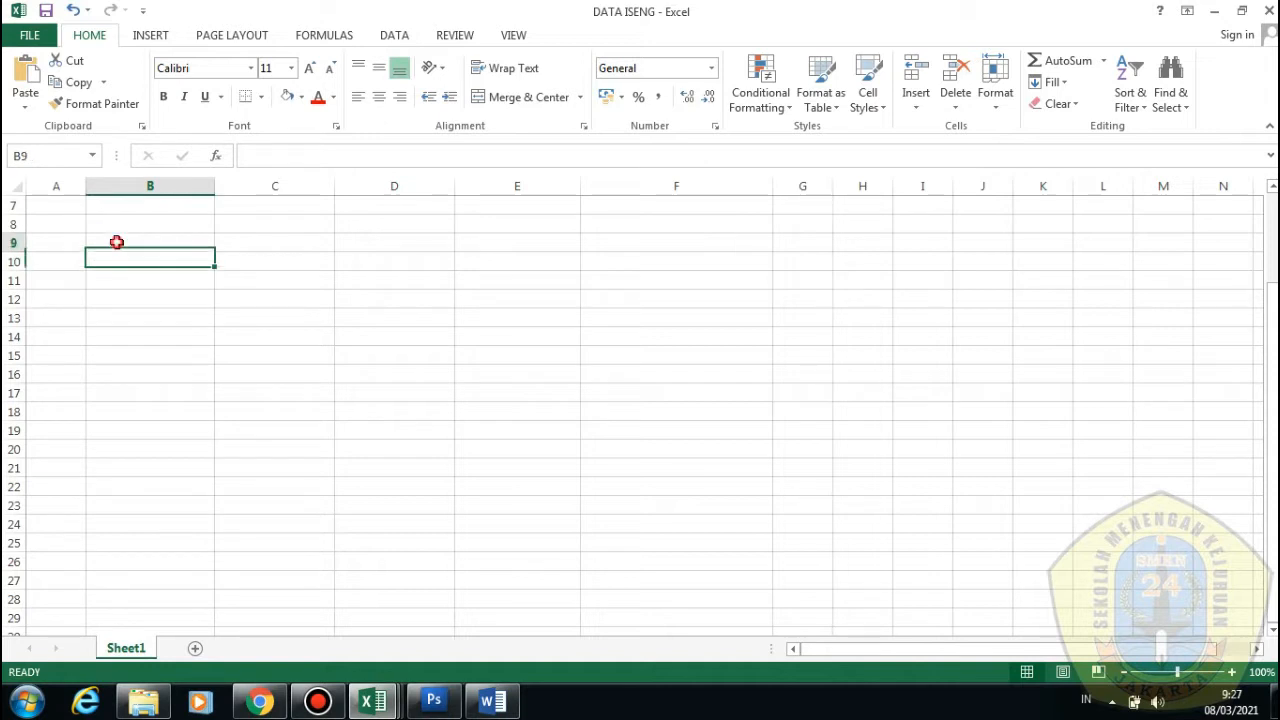
{"action": "left_click", "coordinate": [124, 222]}
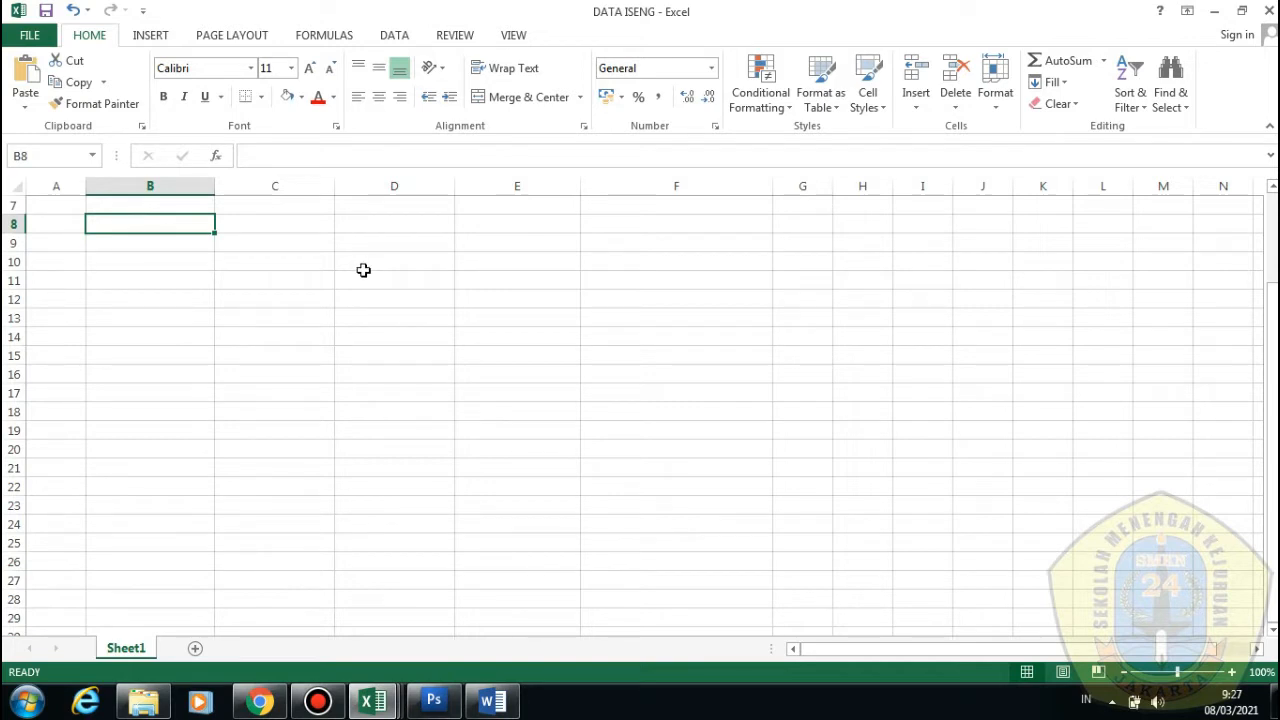
{"action": "left_click", "coordinate": [322, 282]}
{"action": "left_click", "coordinate": [140, 240]}
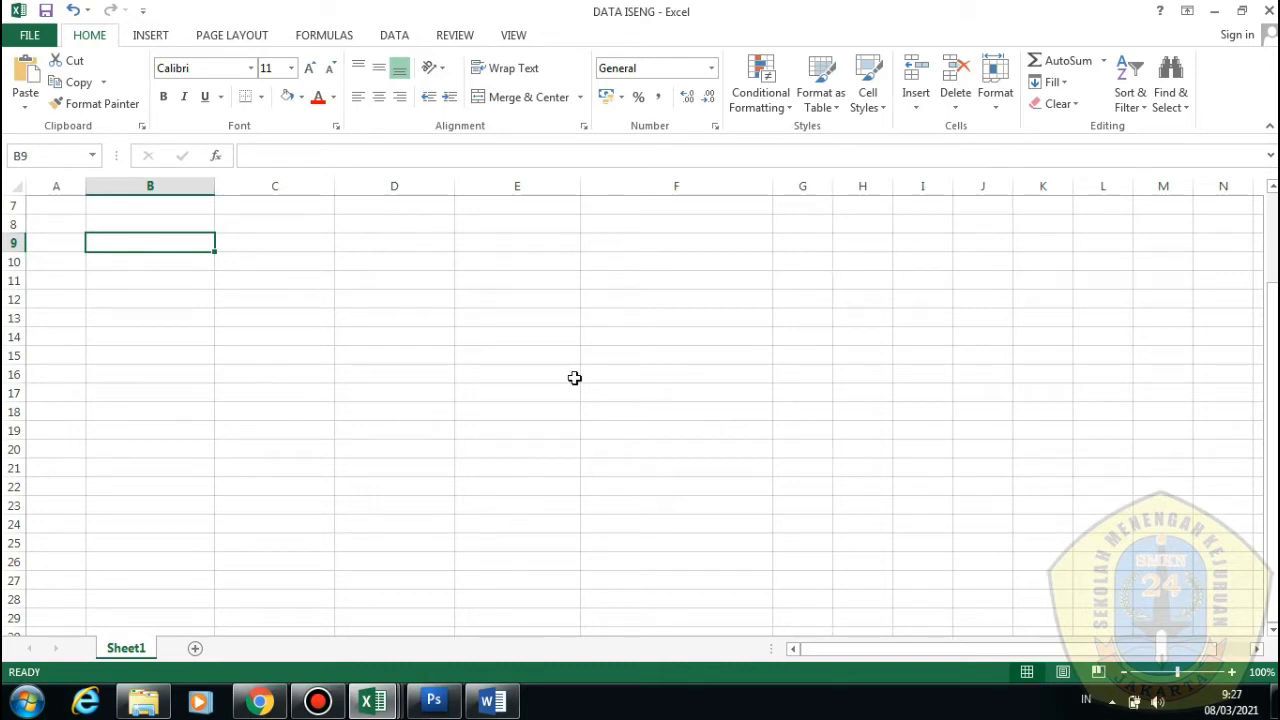
{"action": "left_click", "coordinate": [370, 538]}
{"action": "left_click", "coordinate": [120, 224]}
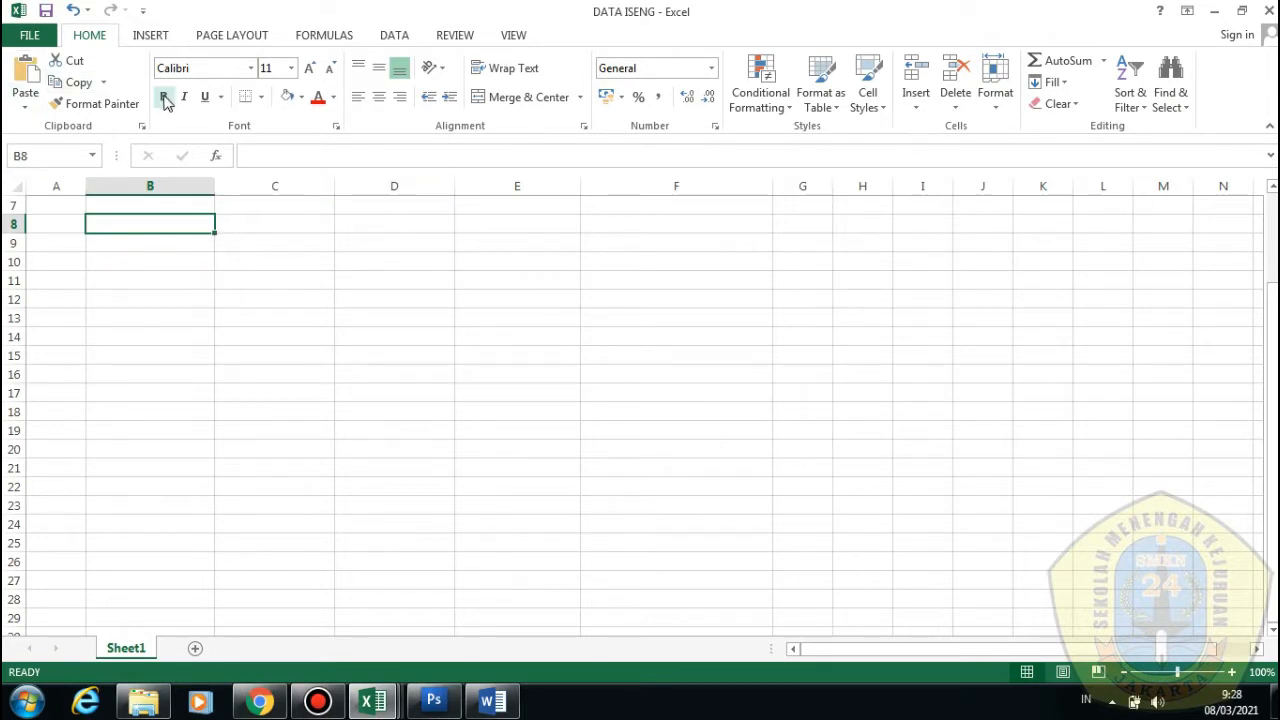
{"action": "left_click", "coordinate": [251, 70]}
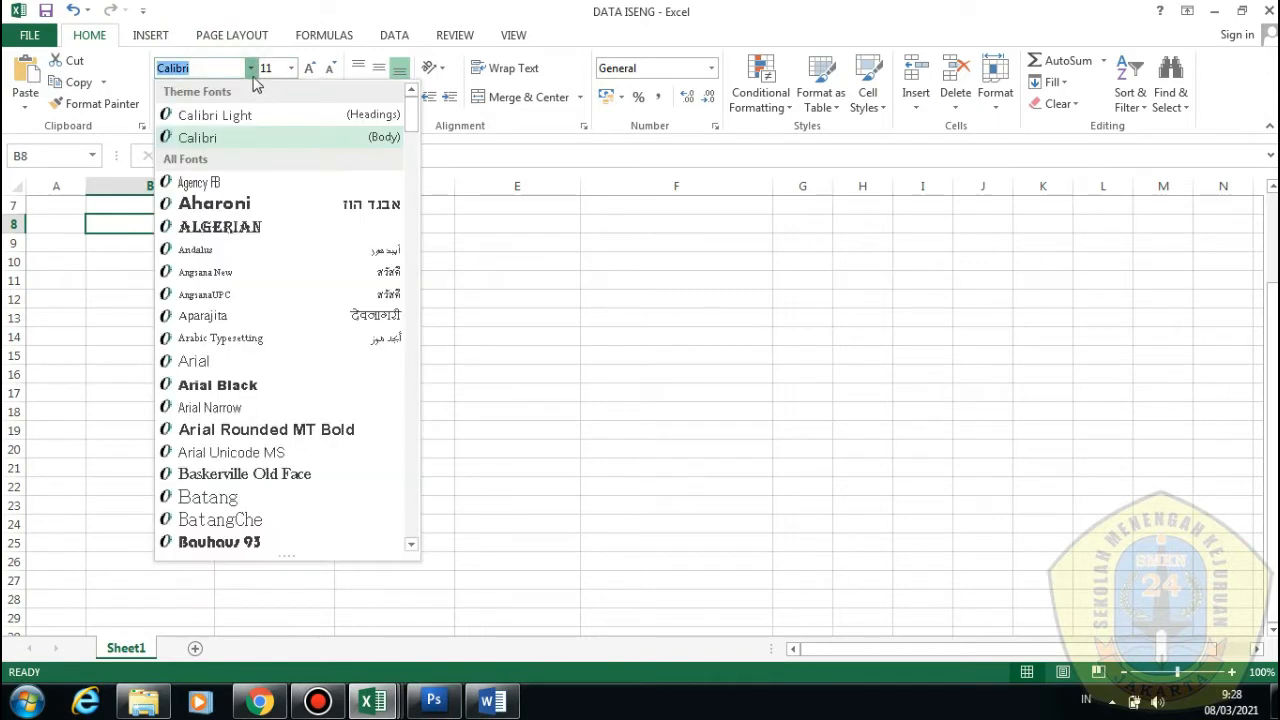
{"action": "left_click", "coordinate": [292, 70]}
{"action": "left_click", "coordinate": [292, 70]}
{"action": "left_click", "coordinate": [293, 72]}
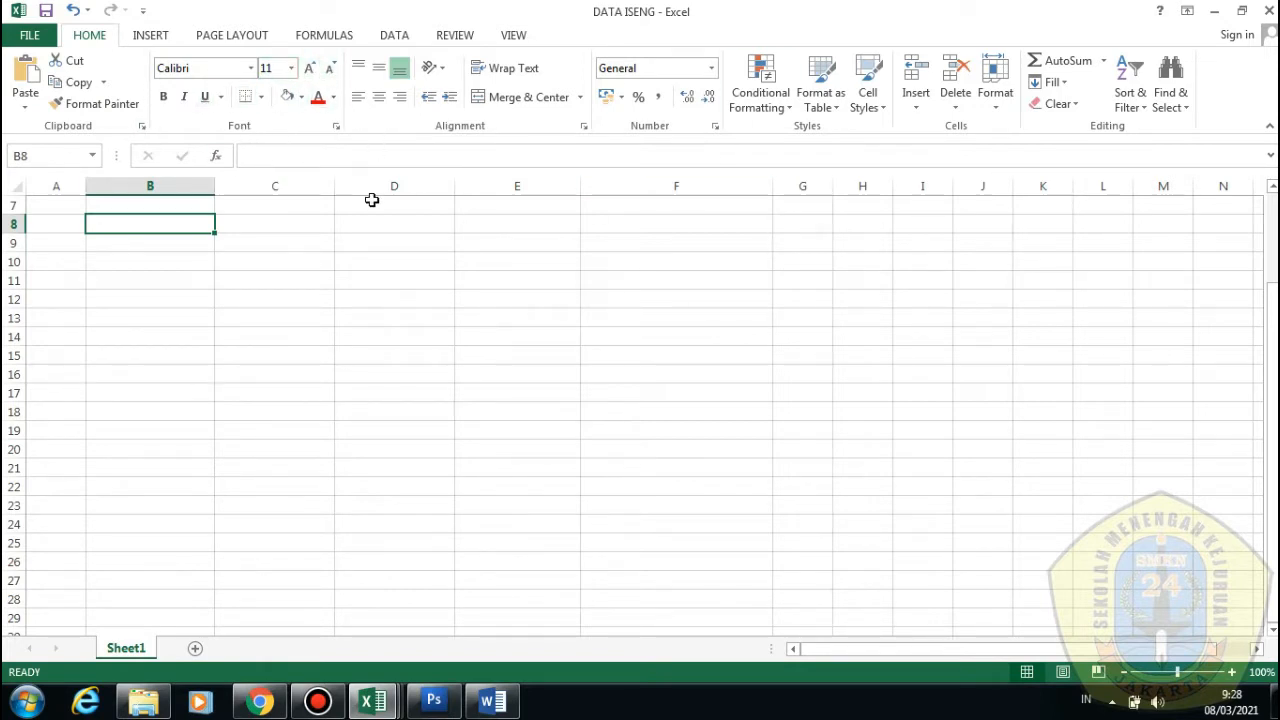
Enter the title ABSEN X RPL 1 in cell B8
{"action": "left_click", "coordinate": [360, 280]}
{"action": "left_click", "coordinate": [346, 315]}
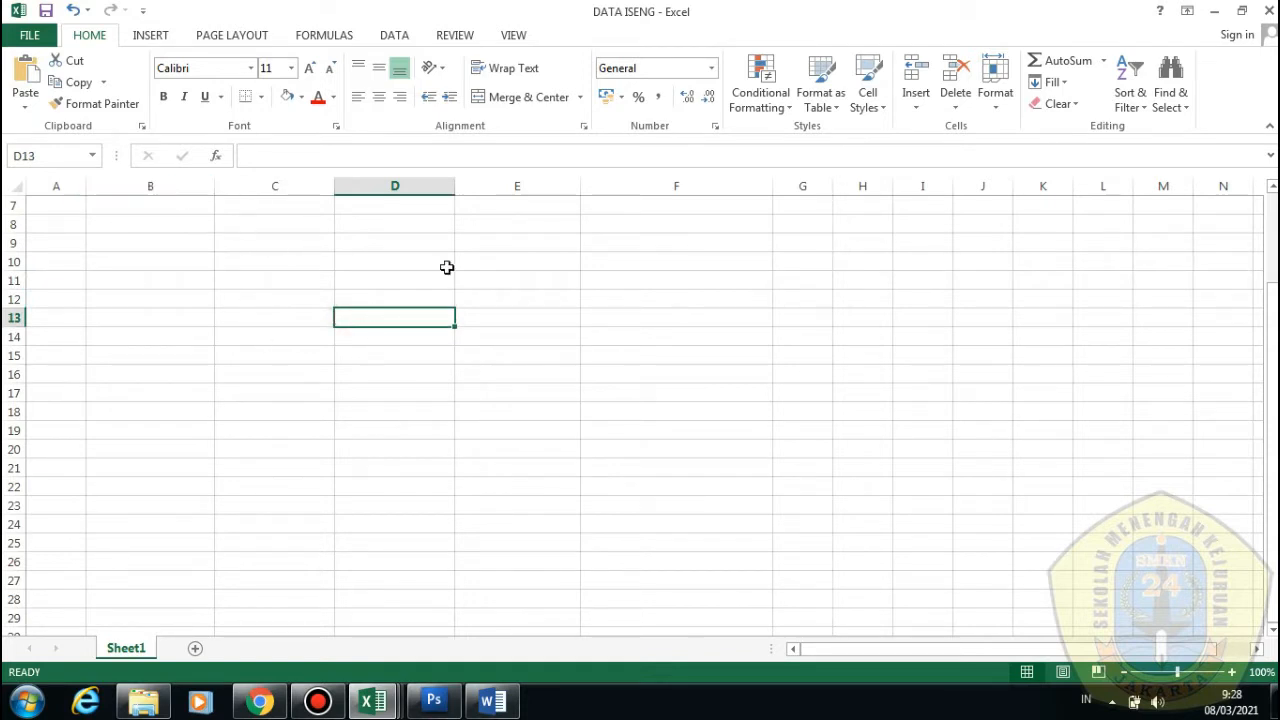
{"action": "left_click", "coordinate": [150, 227]}
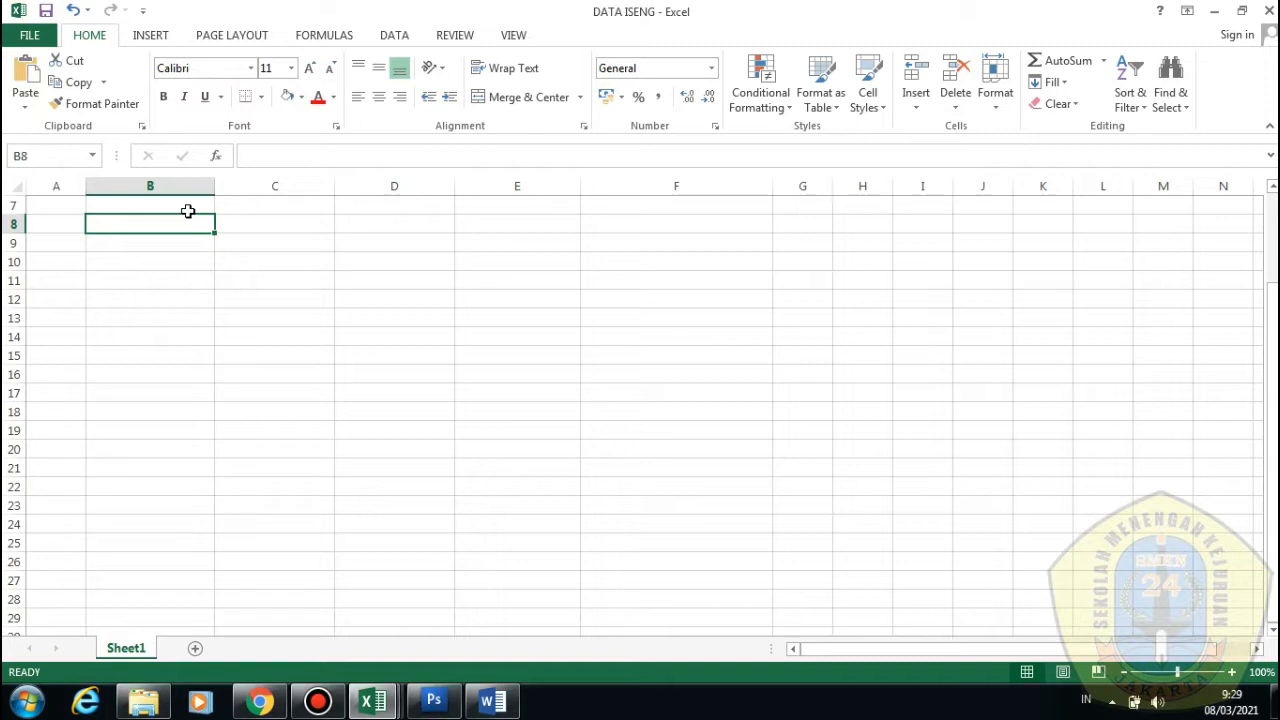
{"action": "type", "text": "ABS"}
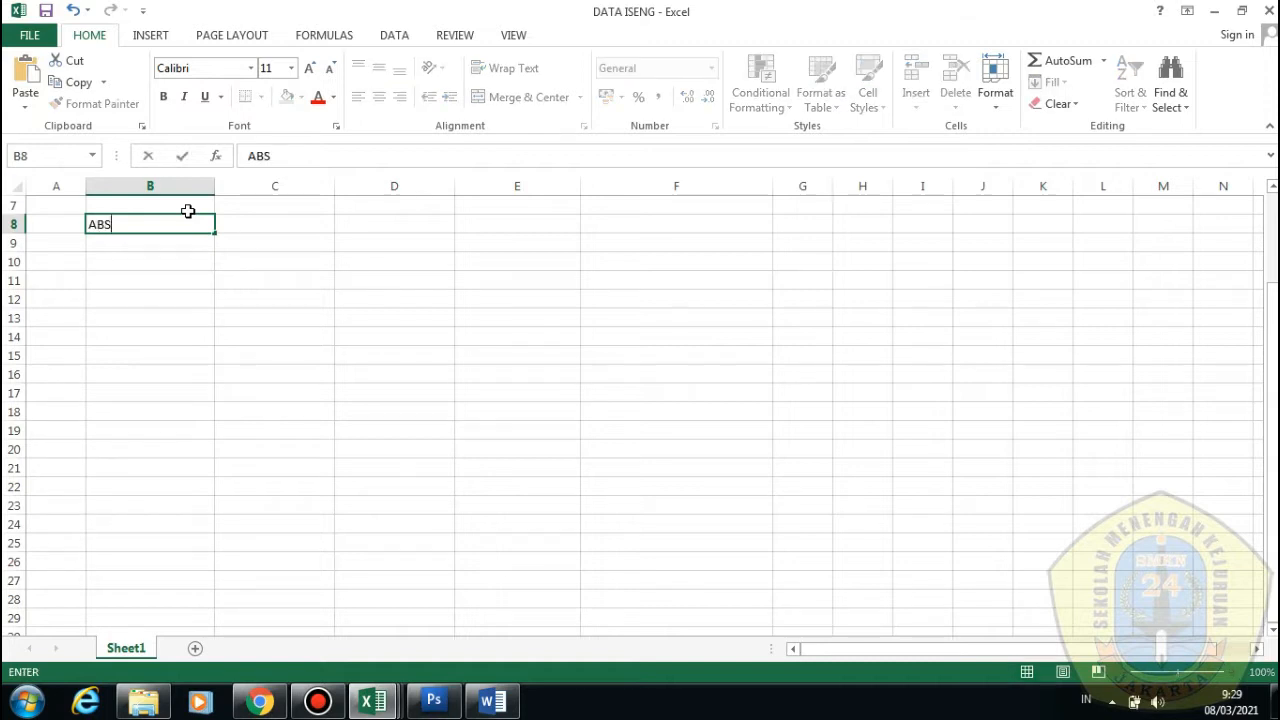
{"action": "type", "text": "EN X RPL 1"}
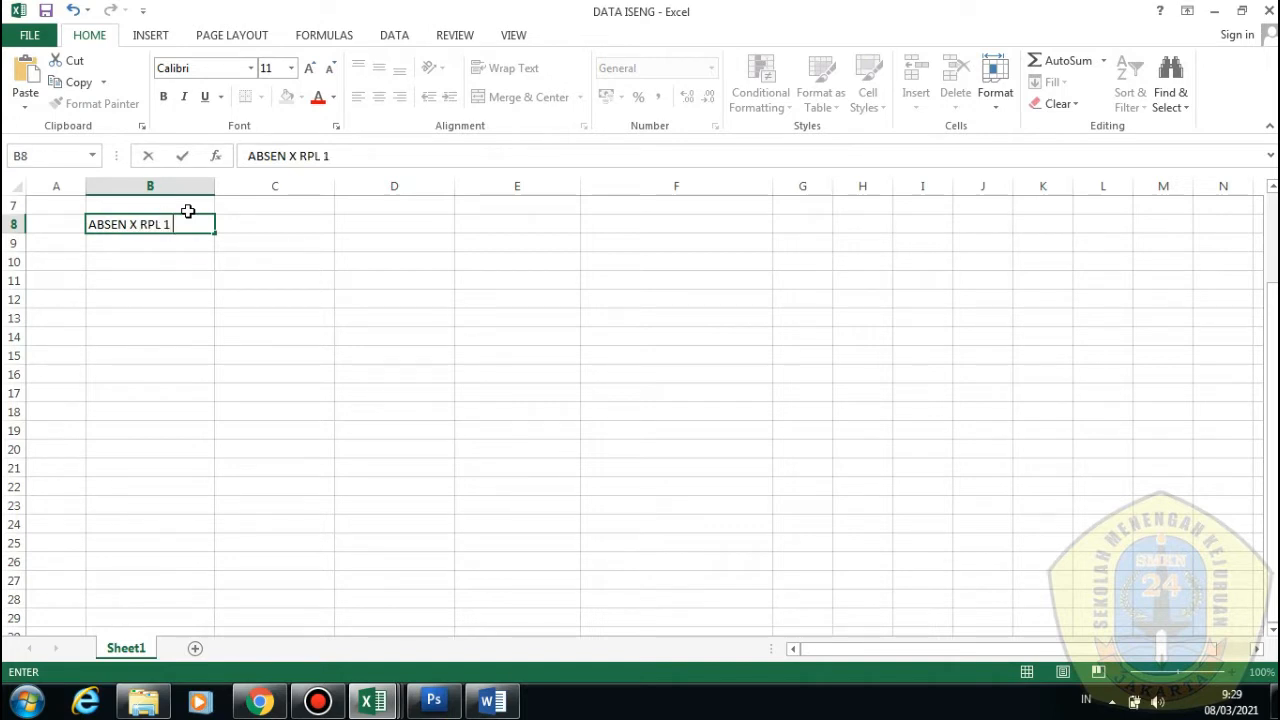
{"action": "left_click", "coordinate": [177, 278]}
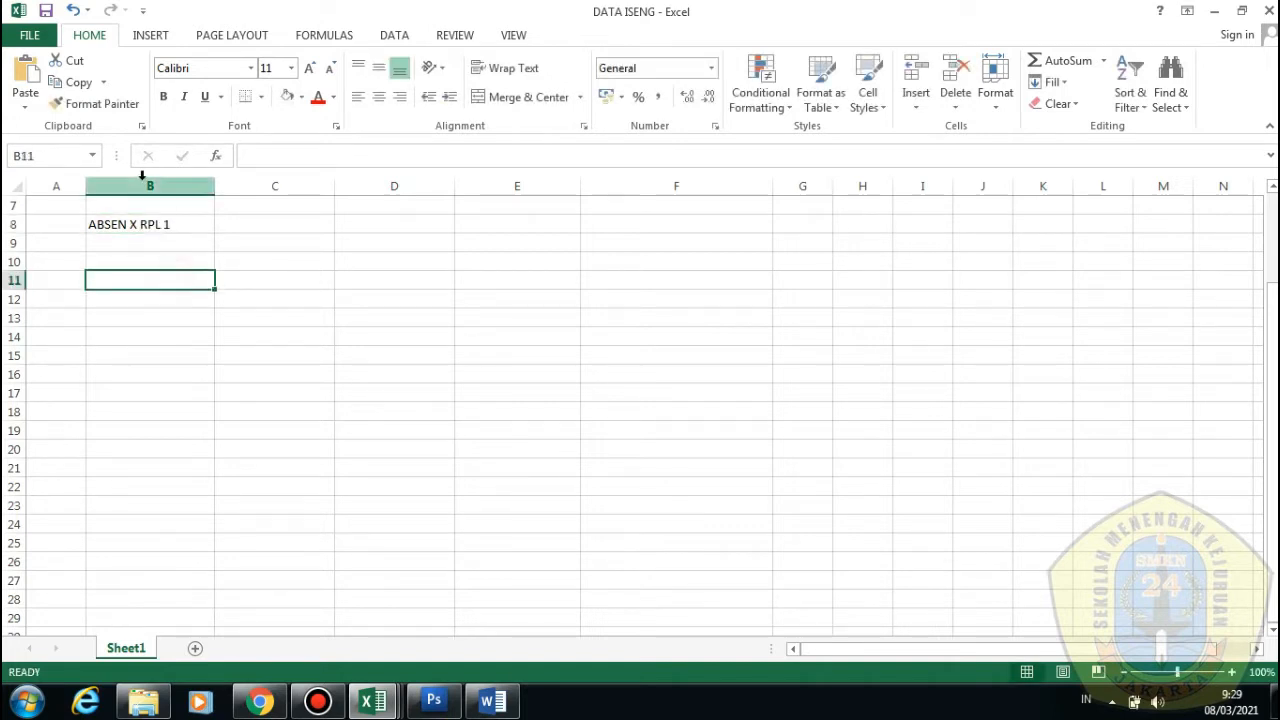
Add the headers No Absen, NAMA and Tanggal in B9, C9 and D9
{"action": "double_click", "coordinate": [123, 242]}
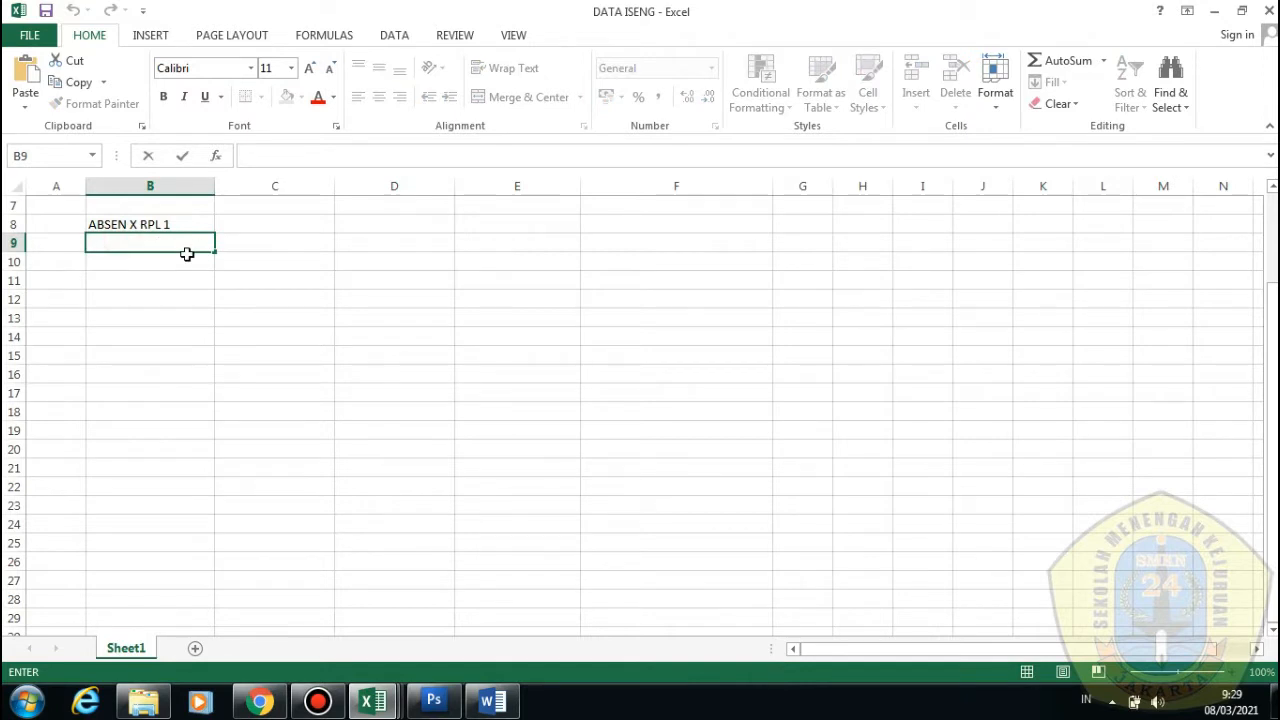
{"action": "type", "text": "No Absen"}
{"action": "key", "text": "Tab"}
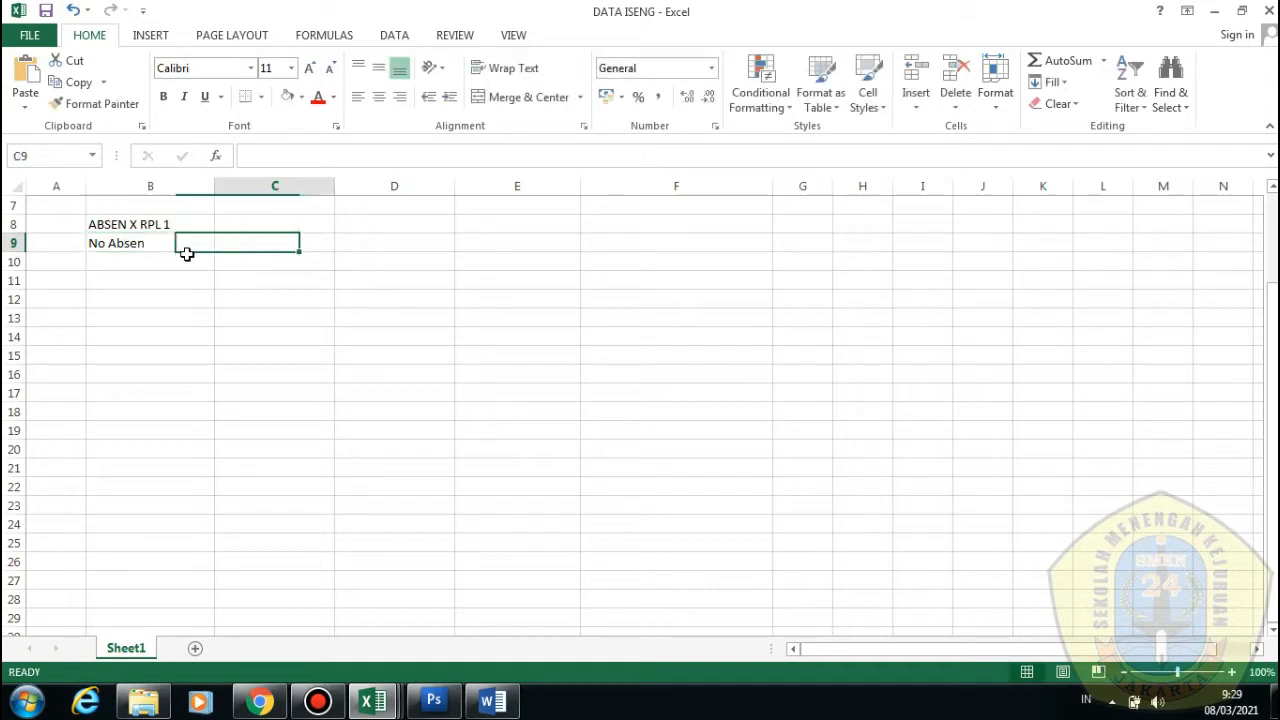
{"action": "type", "text": "NAMA"}
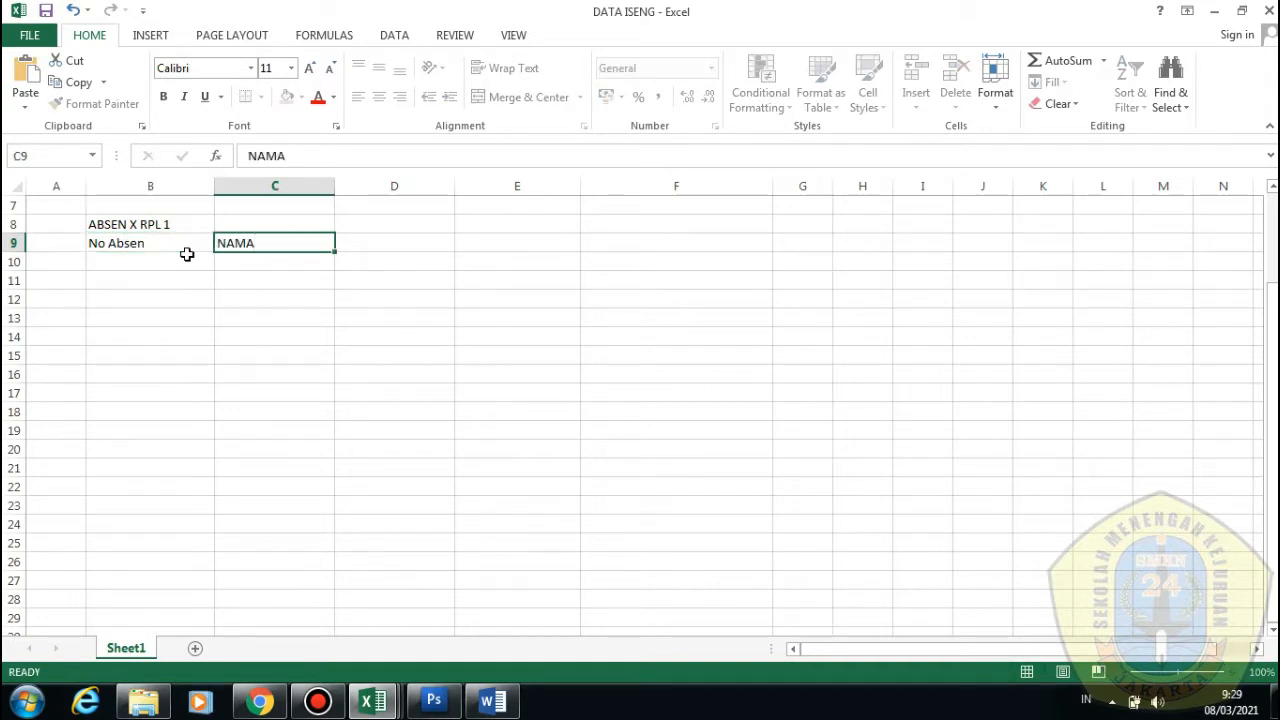
{"action": "key", "text": "Tab"}
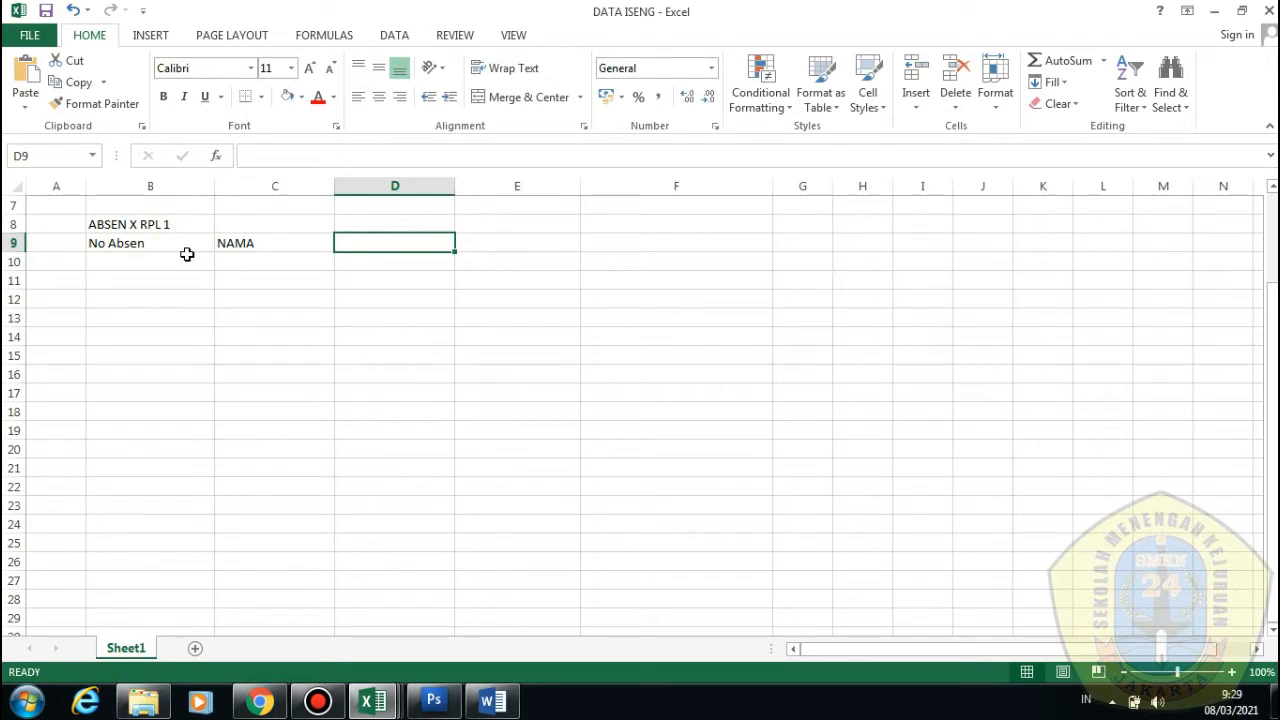
{"action": "type", "text": "T"}
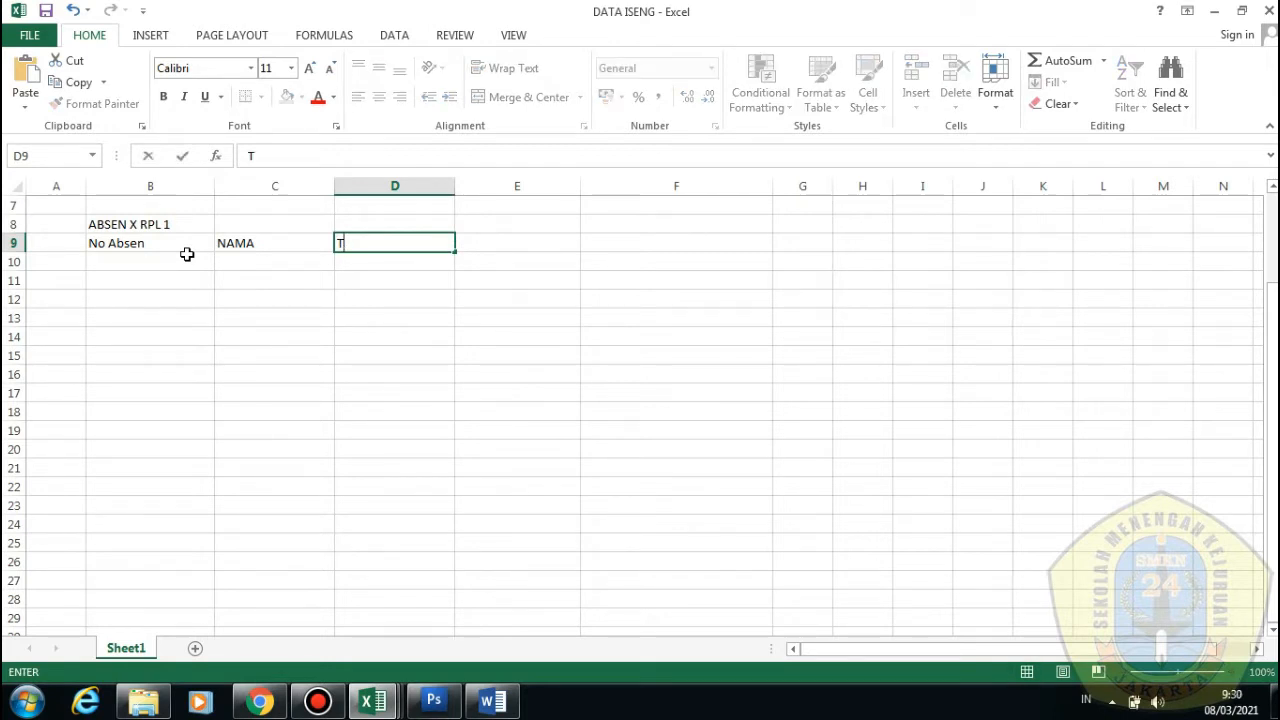
{"action": "type", "text": "anggal"}
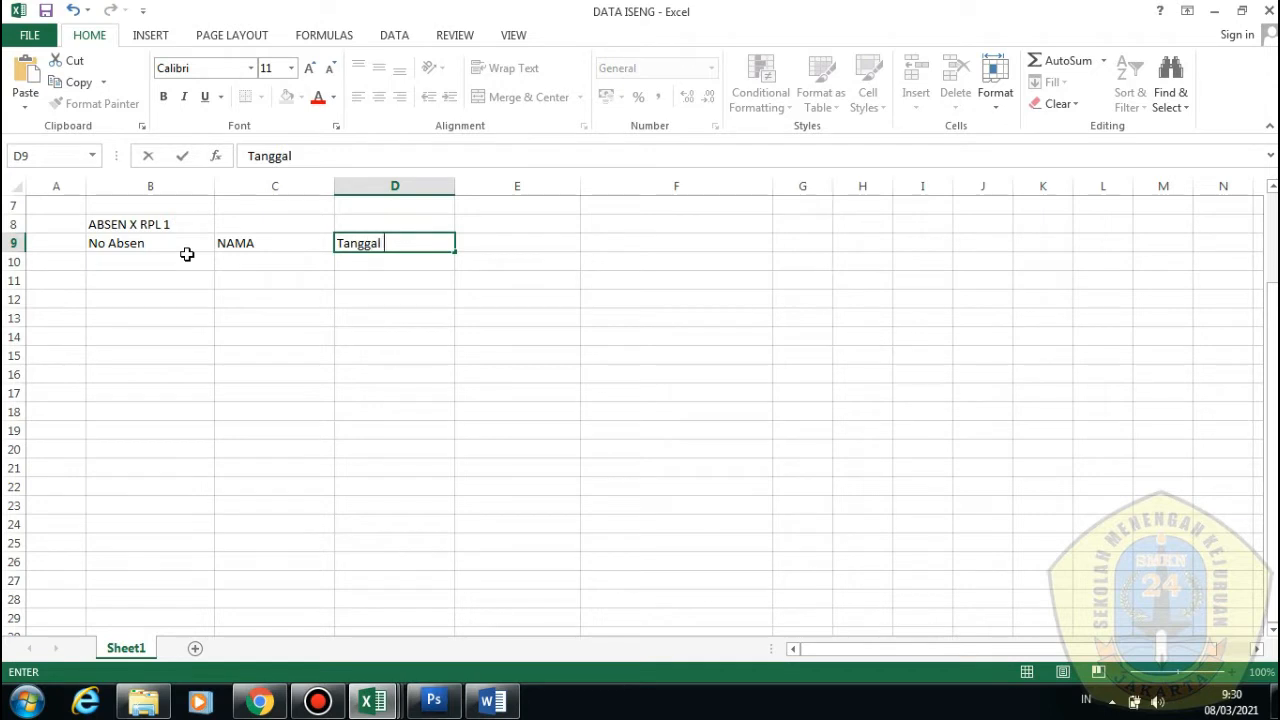
{"action": "key", "text": "Up"}
{"action": "key", "text": "Down"}
{"action": "key", "text": "Down"}
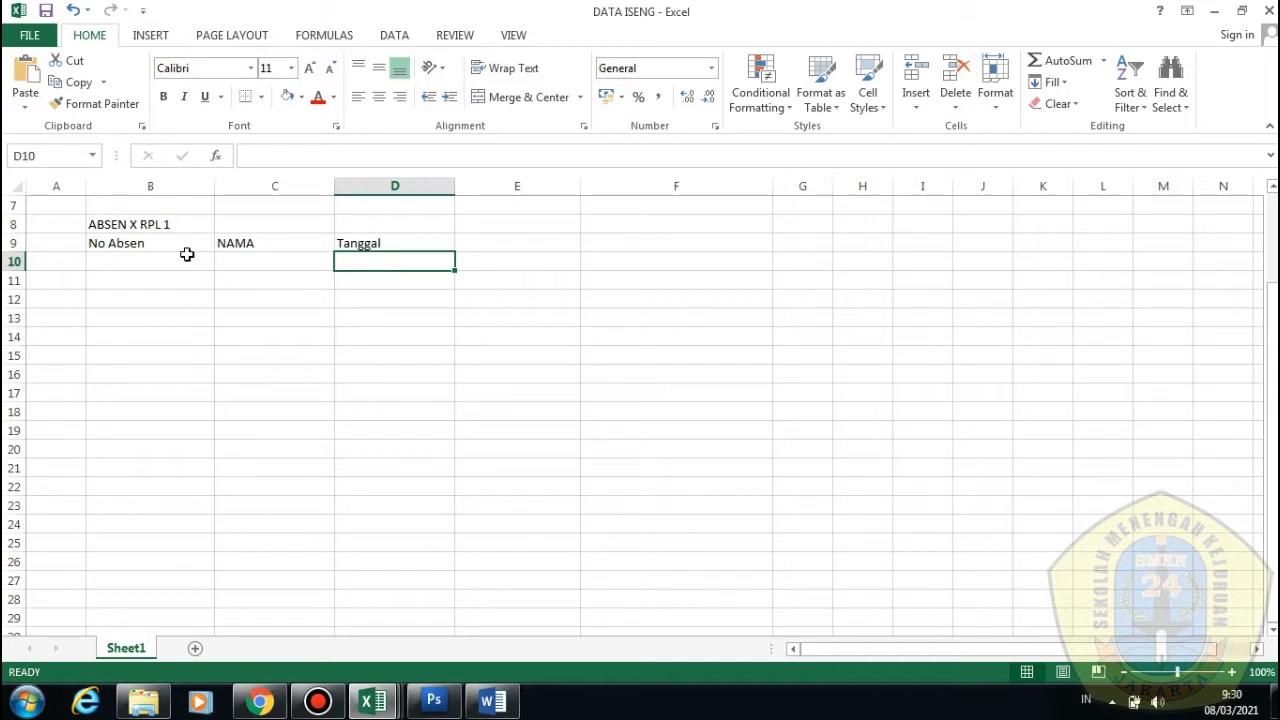
Enter 08-03 in D10 and fill the dates through 12/03/2021 in H10
{"action": "type", "text": "08-"}
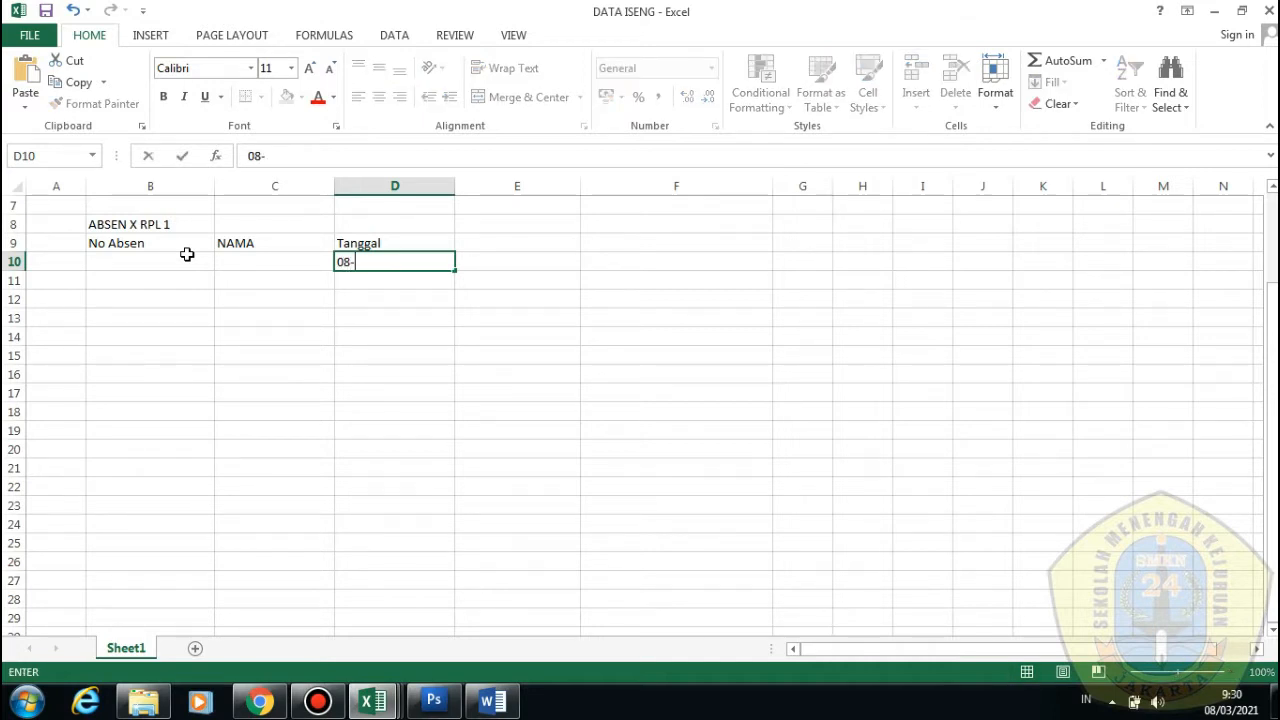
{"action": "type", "text": "03-2021"}
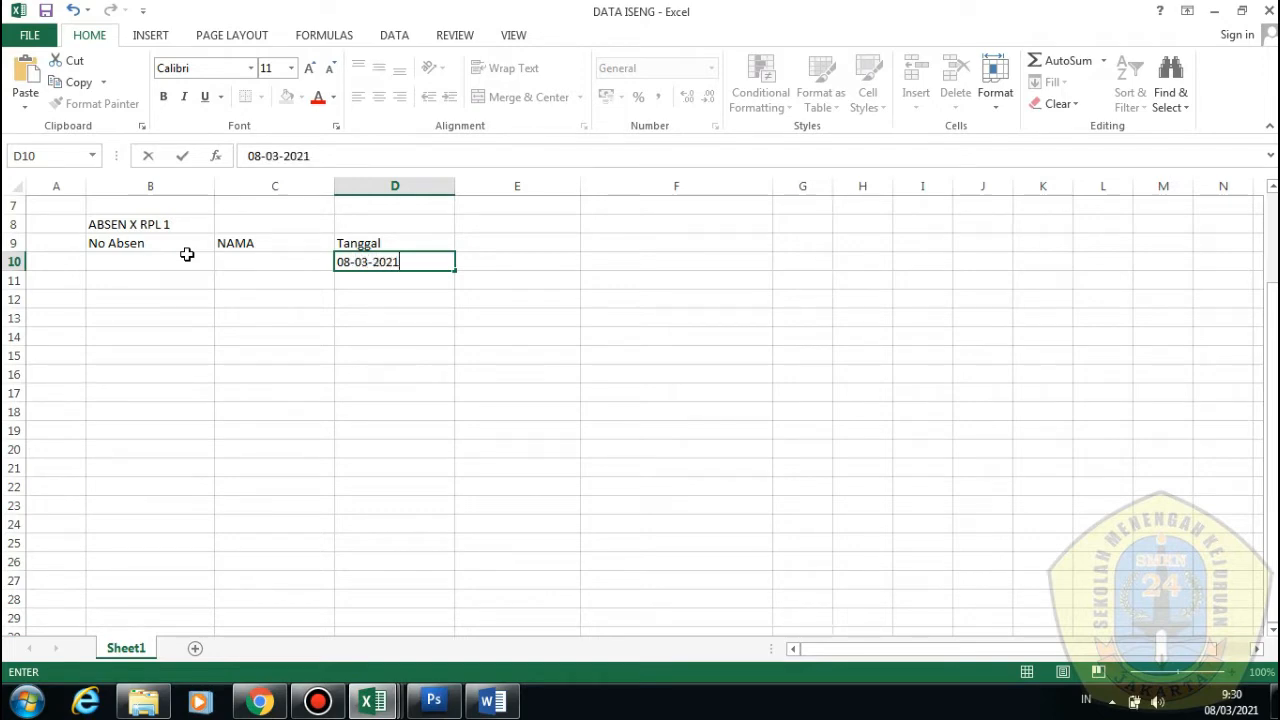
{"action": "key", "text": "Tab"}
{"action": "left_click", "coordinate": [382, 261]}
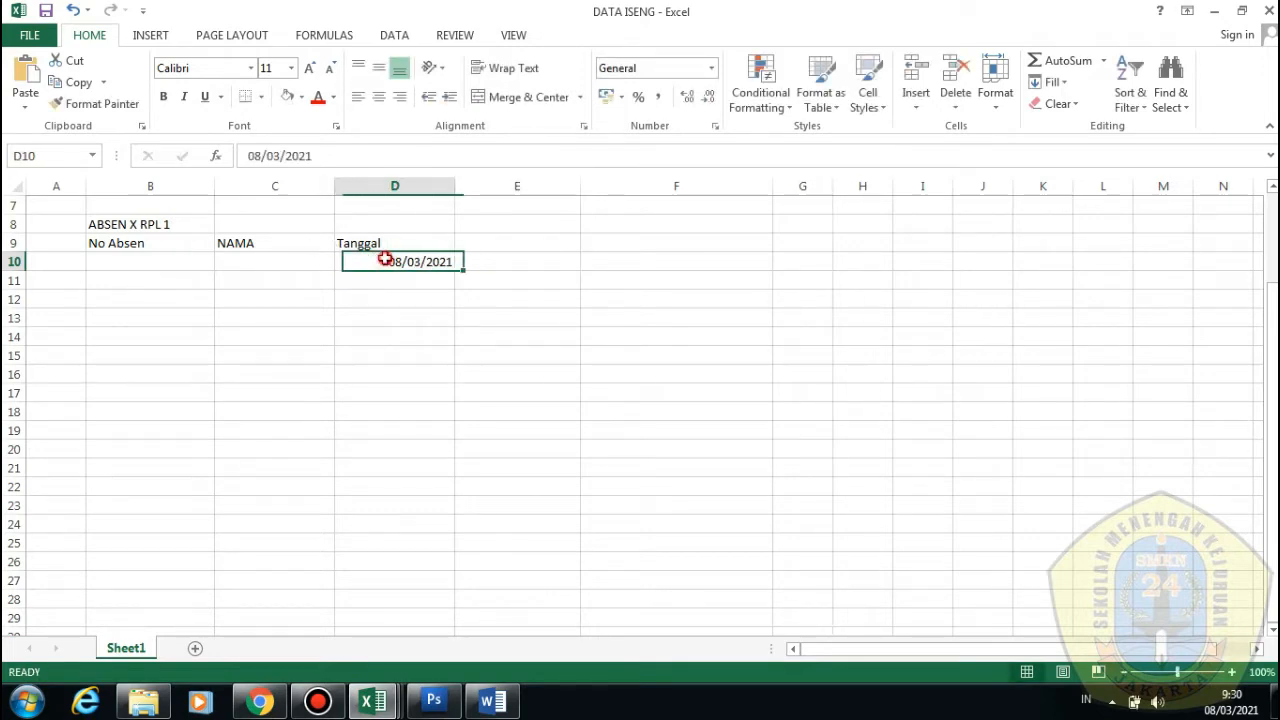
{"action": "left_click_drag", "start_coordinate": [457, 268], "coordinate": [894, 269]}
{"action": "key", "text": "ctrl+z"}
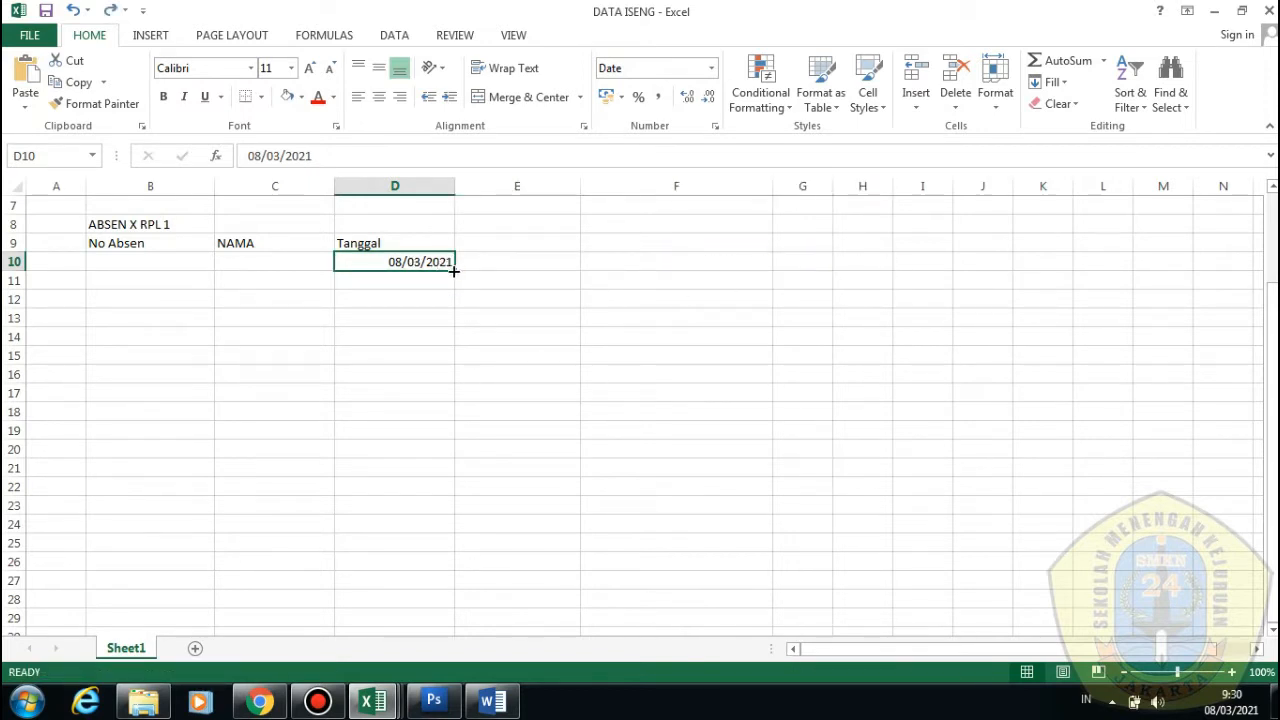
{"action": "left_click_drag", "start_coordinate": [453, 270], "coordinate": [866, 263]}
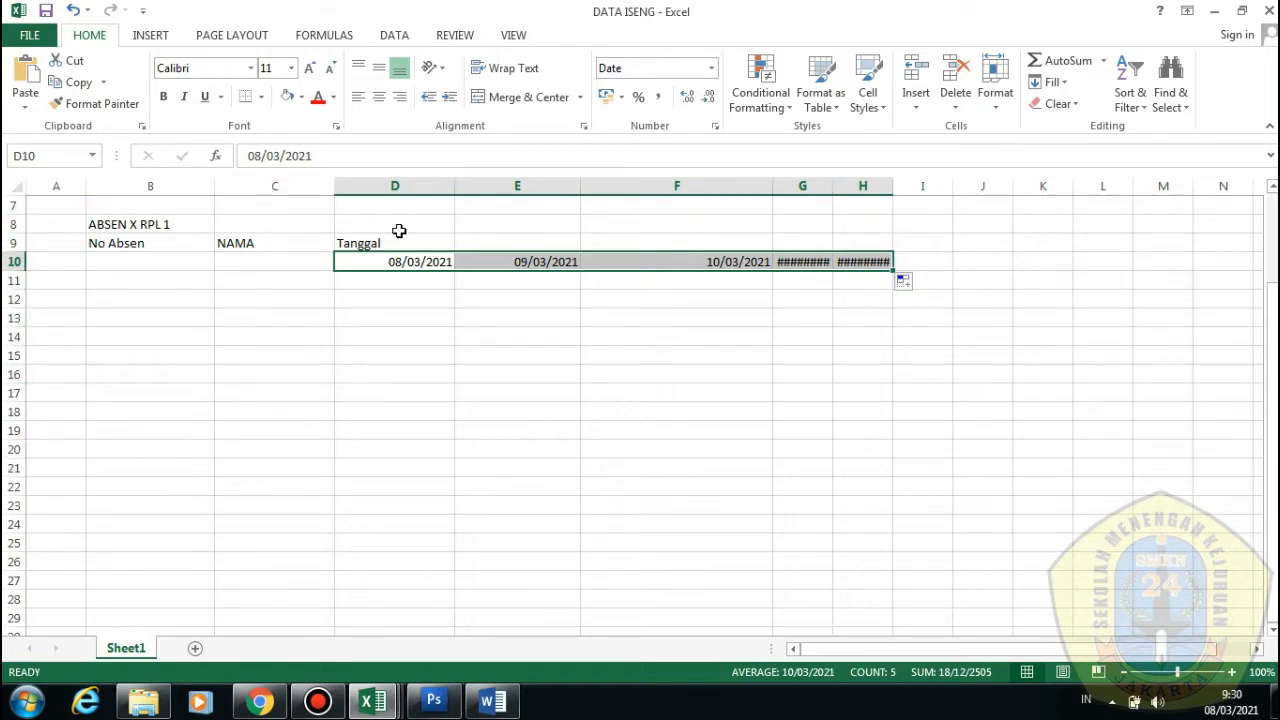
Resize columns E and F so every date shows fully, then select the Tanggal row
{"action": "left_click", "coordinate": [614, 354]}
{"action": "left_click_drag", "start_coordinate": [776, 189], "coordinate": [845, 186]}
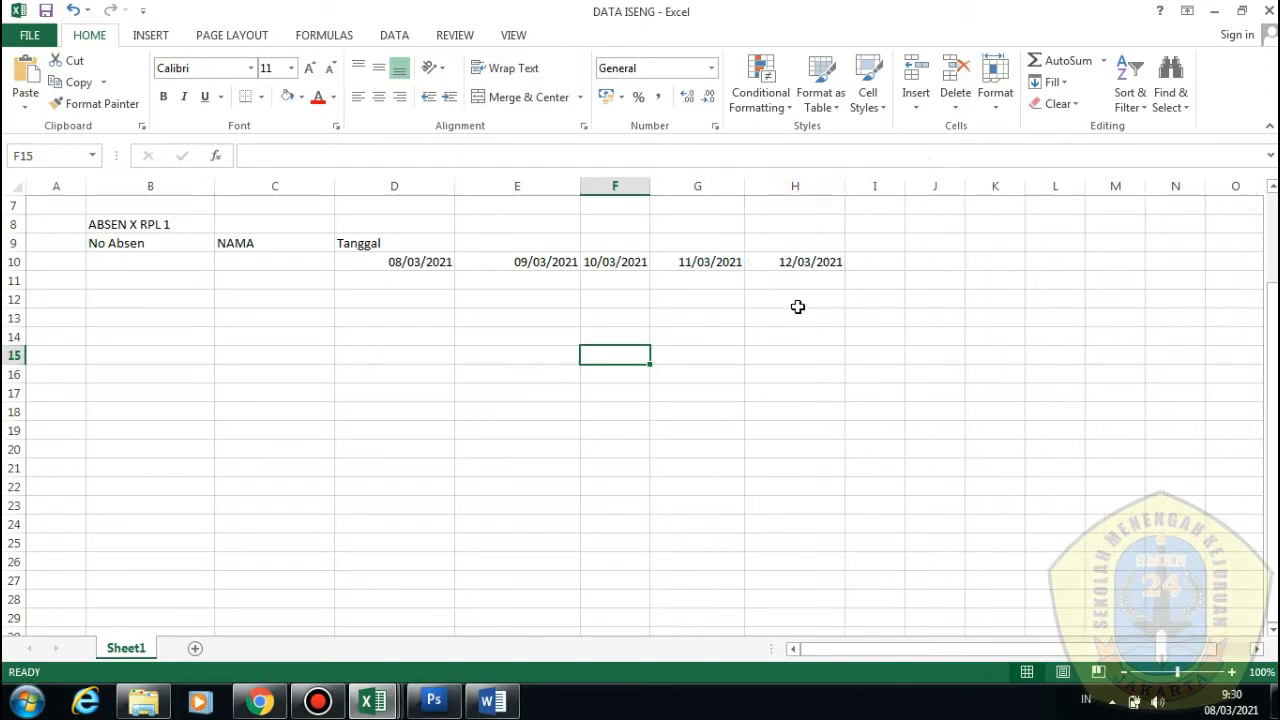
{"action": "left_click", "coordinate": [797, 316]}
{"action": "left_click_drag", "start_coordinate": [652, 189], "coordinate": [666, 190]}
{"action": "left_click", "coordinate": [622, 317]}
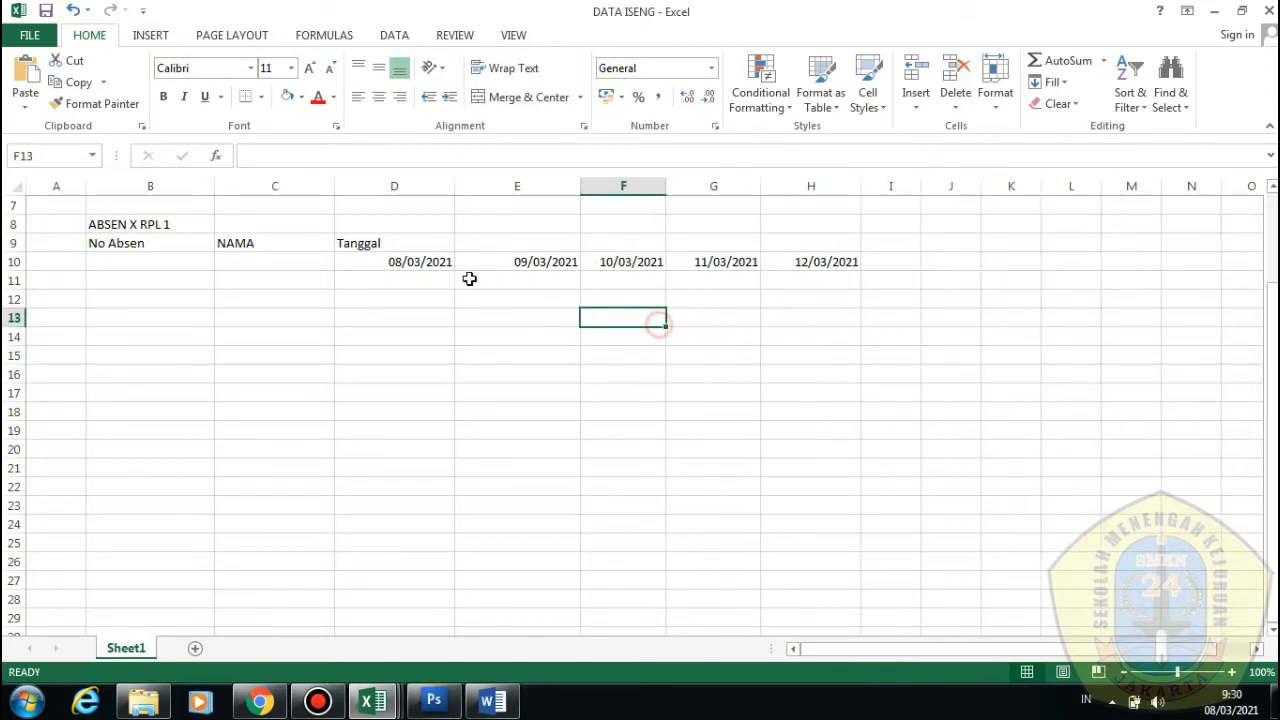
{"action": "left_click", "coordinate": [413, 261]}
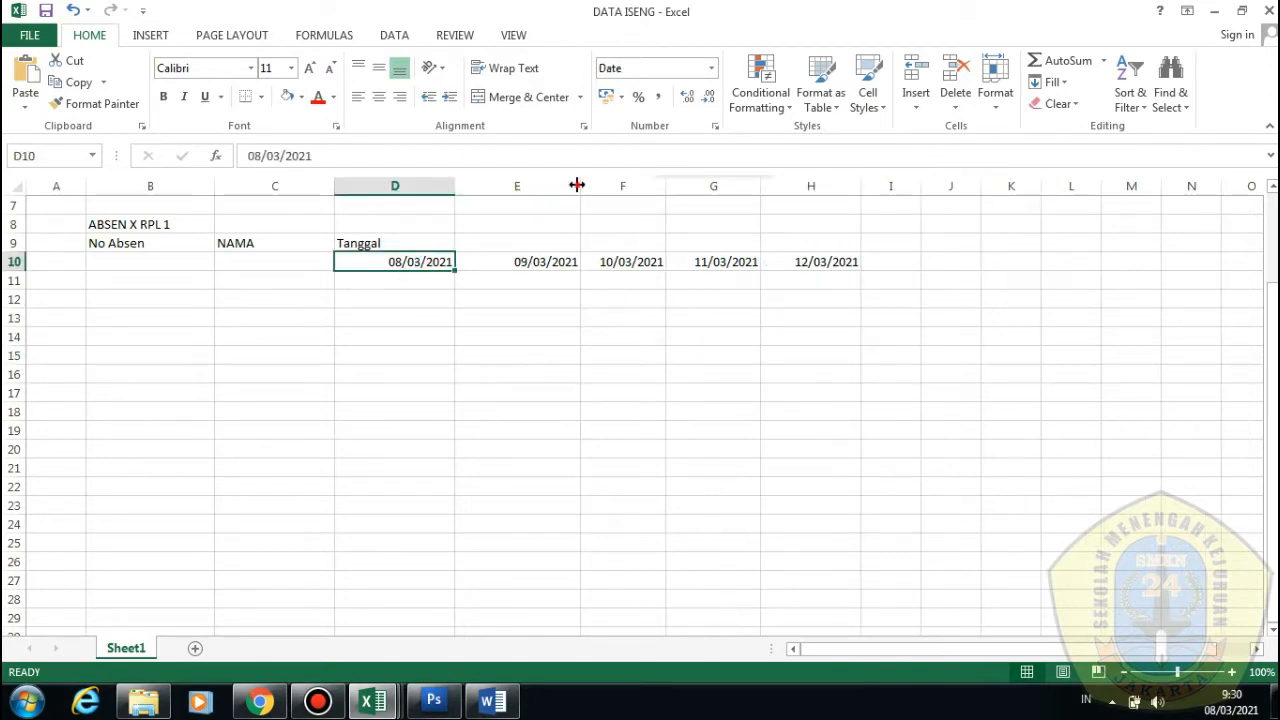
{"action": "left_click_drag", "start_coordinate": [580, 186], "coordinate": [555, 188]}
{"action": "left_click", "coordinate": [477, 314]}
{"action": "left_click", "coordinate": [600, 411]}
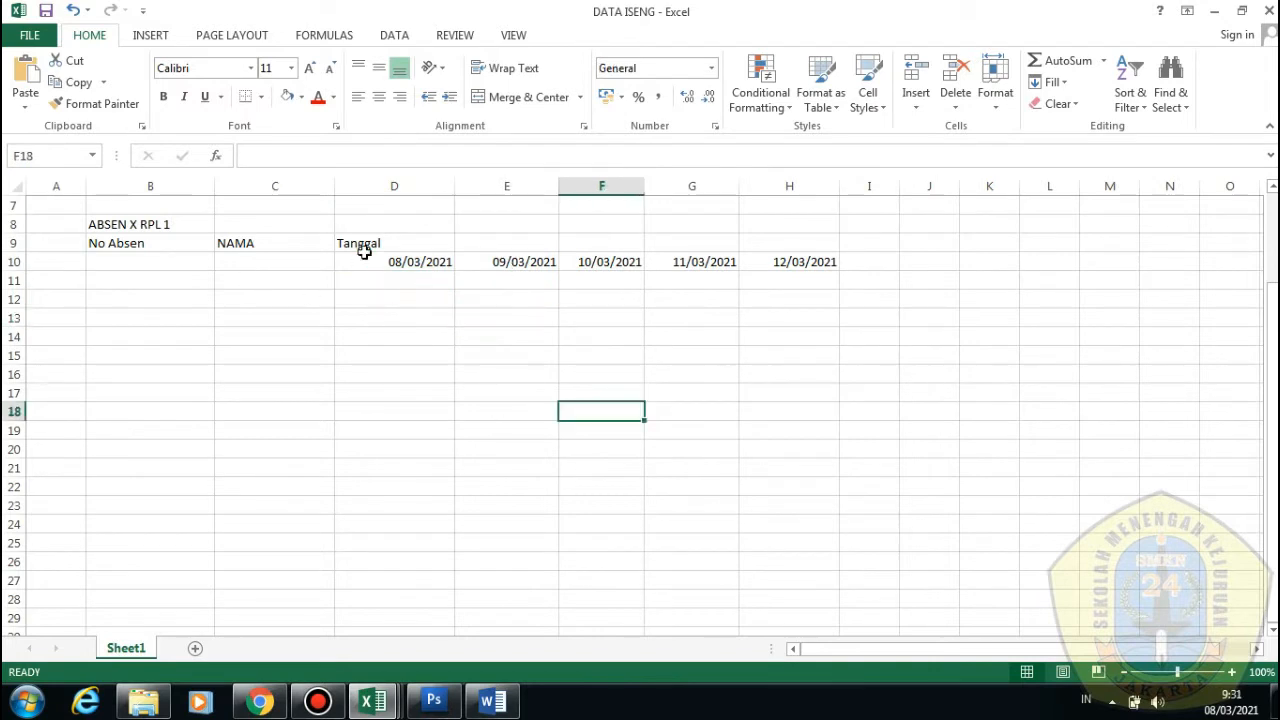
{"action": "left_click_drag", "start_coordinate": [364, 249], "coordinate": [805, 243]}
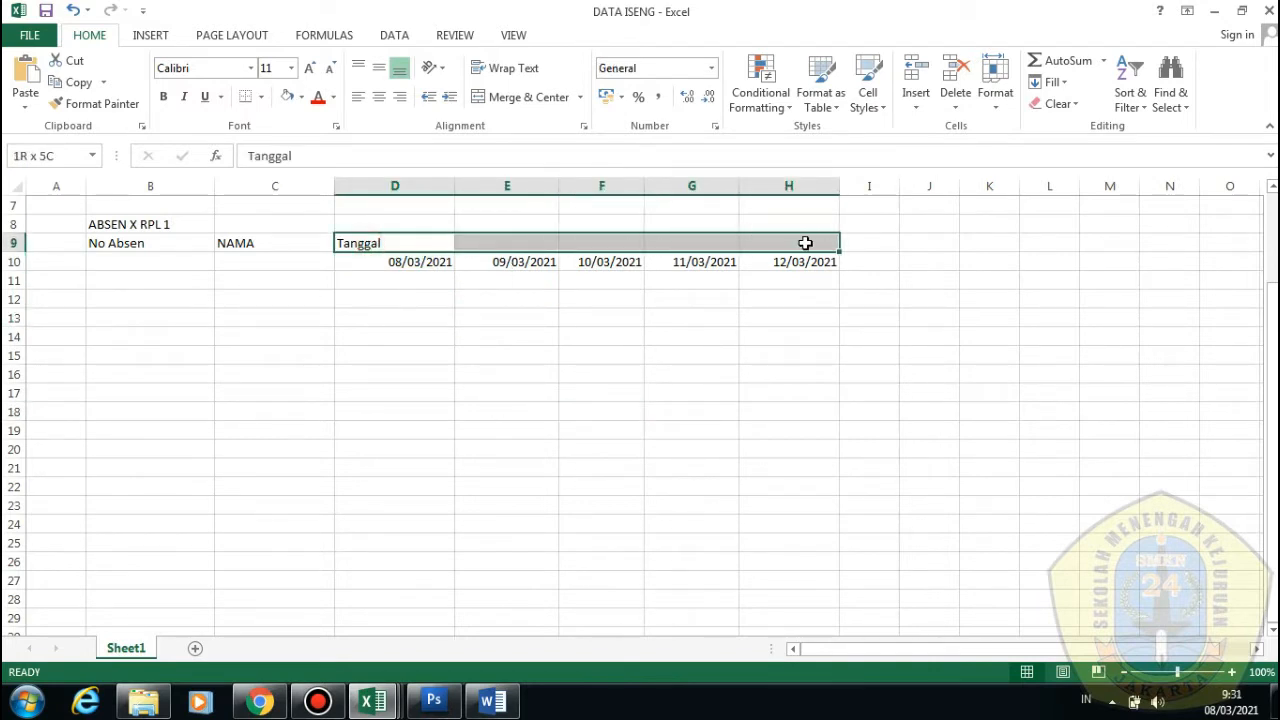
Merge and centre the Tanggal header across D9:H9
{"action": "left_click", "coordinate": [600, 334]}
{"action": "left_click_drag", "start_coordinate": [377, 249], "coordinate": [790, 243]}
{"action": "left_click", "coordinate": [535, 98]}
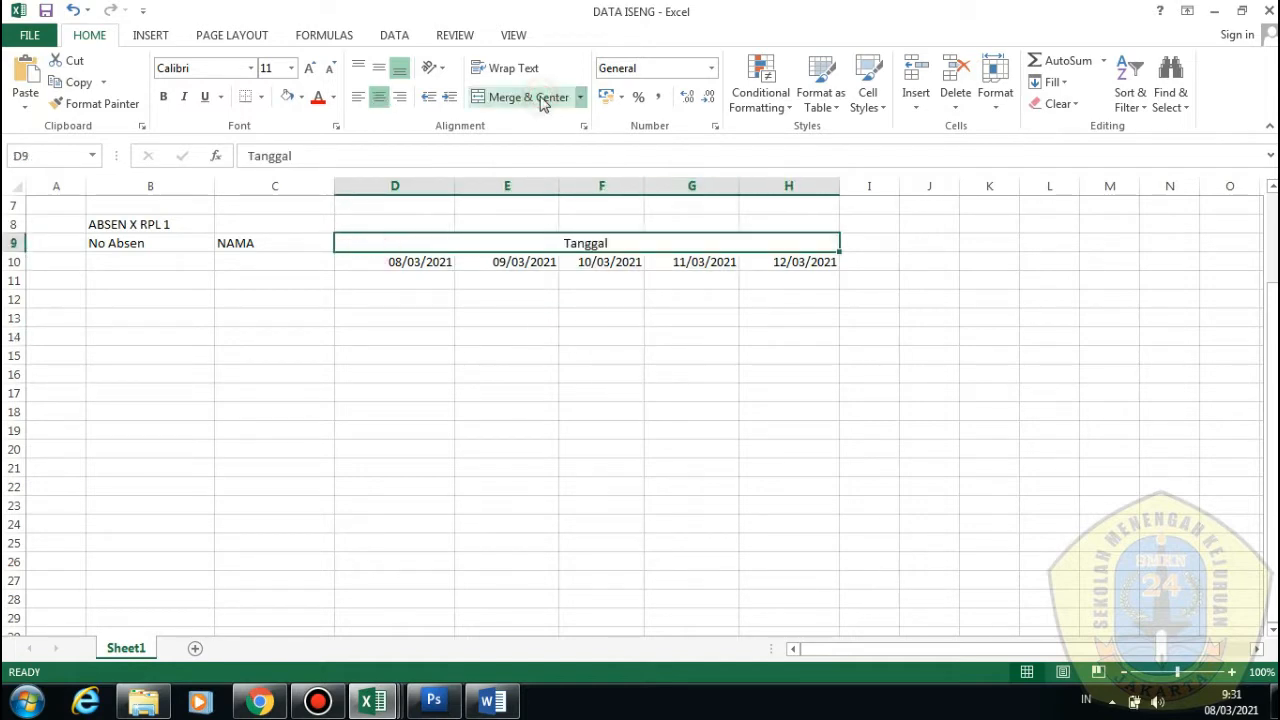
{"action": "left_click", "coordinate": [565, 297]}
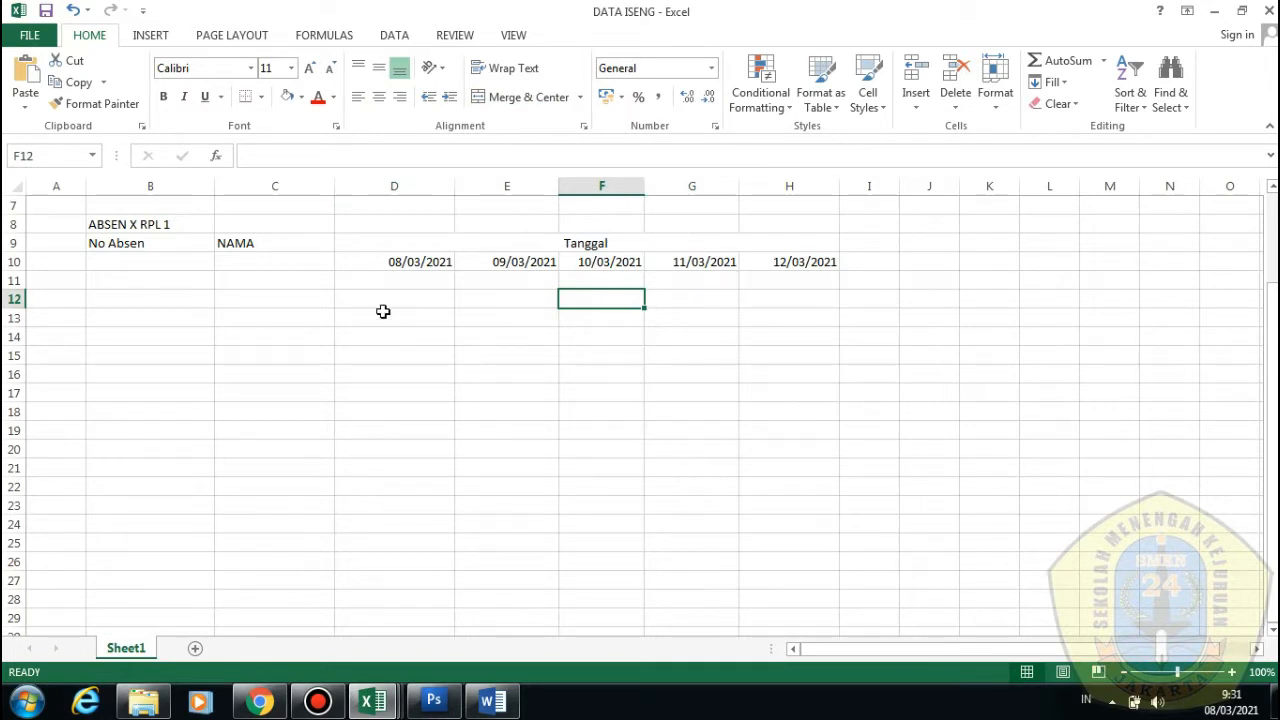
Change the title in B8 from ABSEN X RPL 1 to ABSEN KELAS
{"action": "left_click_drag", "start_coordinate": [132, 225], "coordinate": [807, 221]}
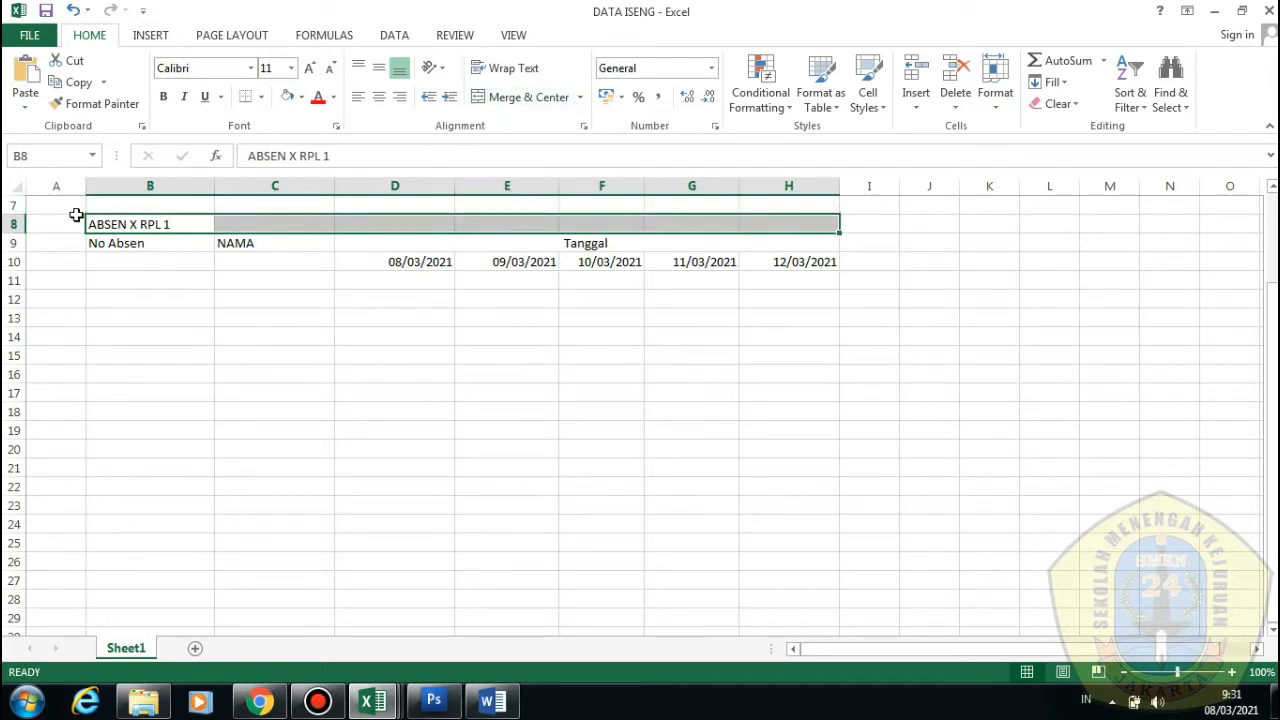
{"action": "left_click", "coordinate": [166, 223]}
{"action": "double_click", "coordinate": [171, 222]}
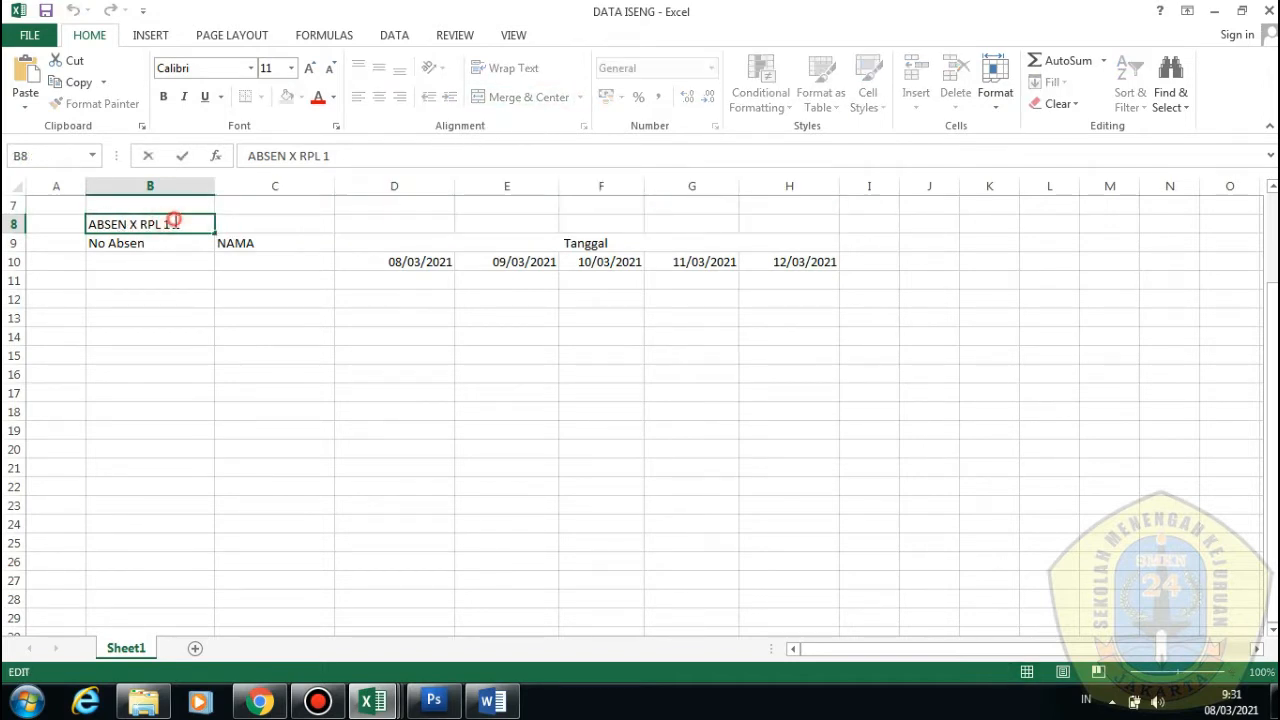
{"action": "left_click_drag", "start_coordinate": [171, 224], "coordinate": [131, 224]}
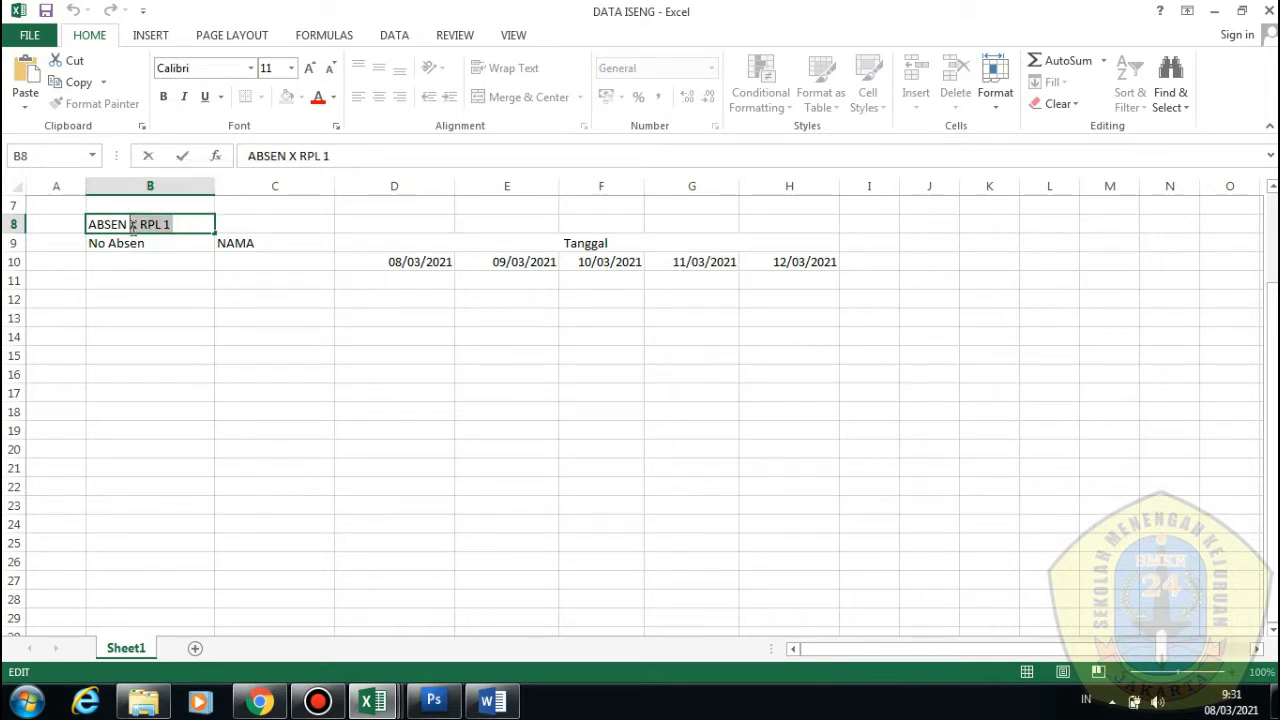
{"action": "type", "text": "KELAS"}
{"action": "left_click", "coordinate": [220, 262]}
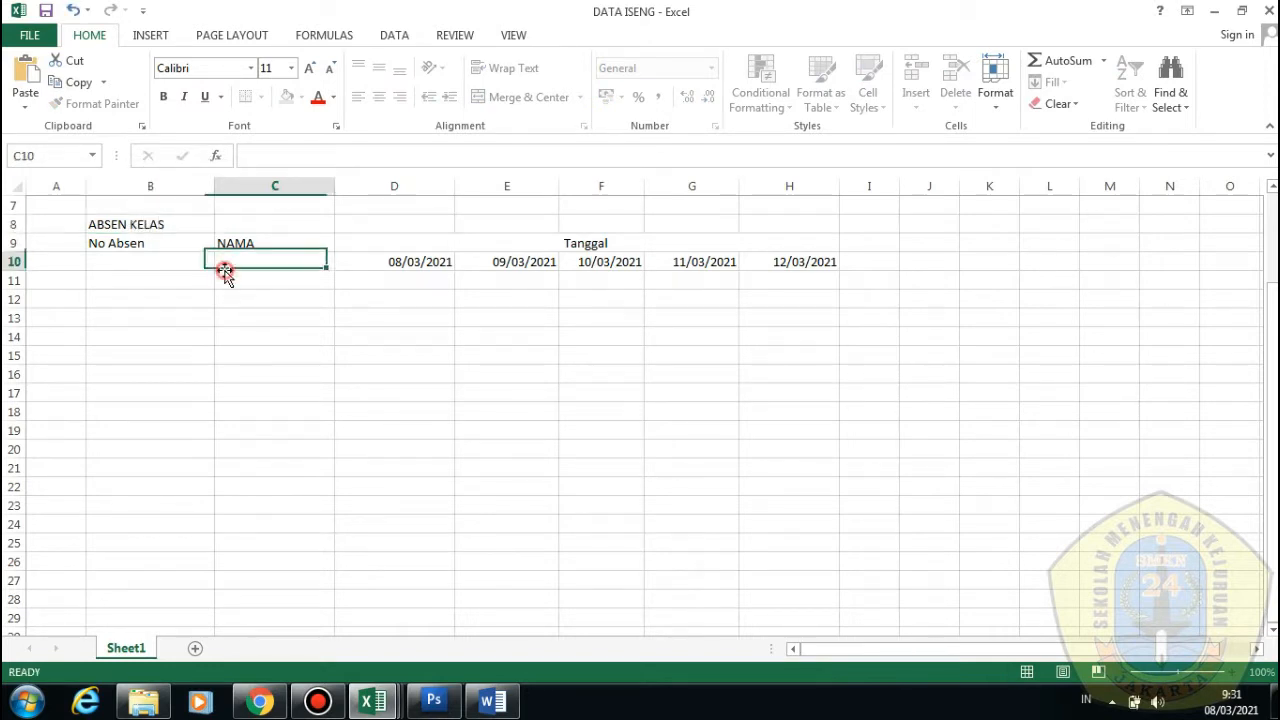
Merge and centre the ABSEN KELAS title across B8:H8
{"action": "left_click", "coordinate": [156, 221]}
{"action": "left_click_drag", "start_coordinate": [131, 224], "coordinate": [817, 227]}
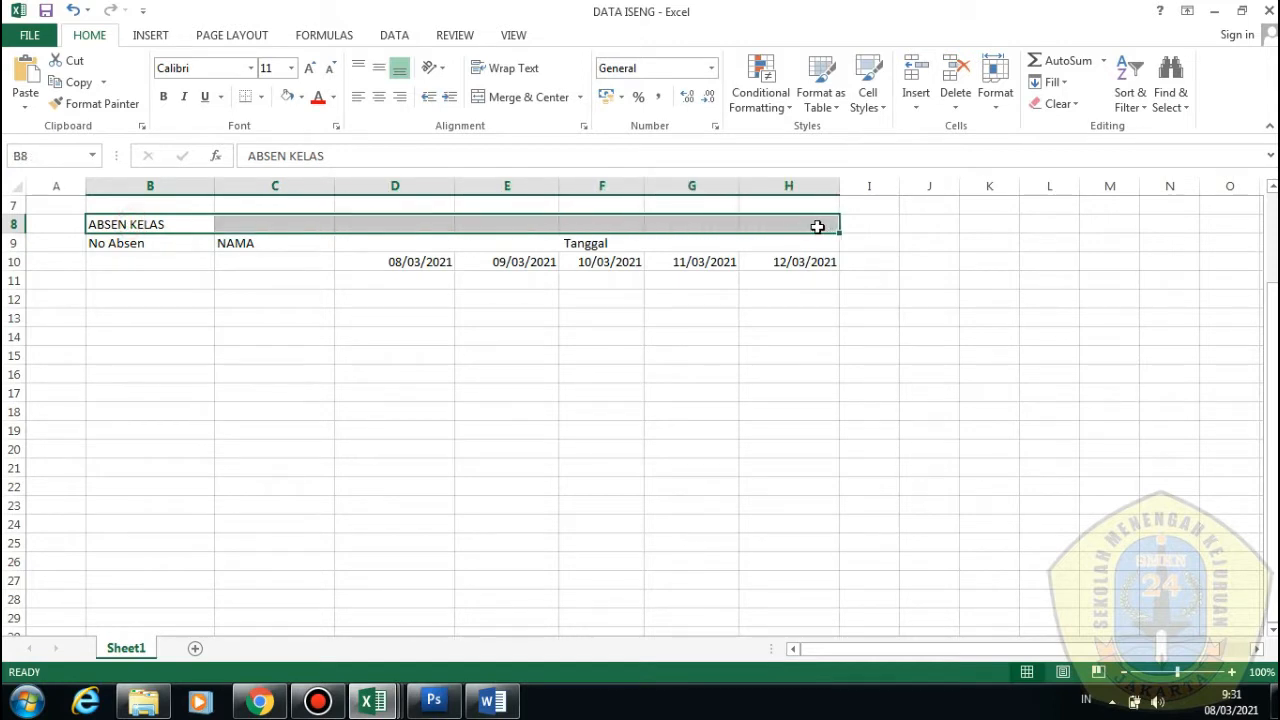
{"action": "left_click", "coordinate": [528, 98]}
{"action": "left_click", "coordinate": [543, 314]}
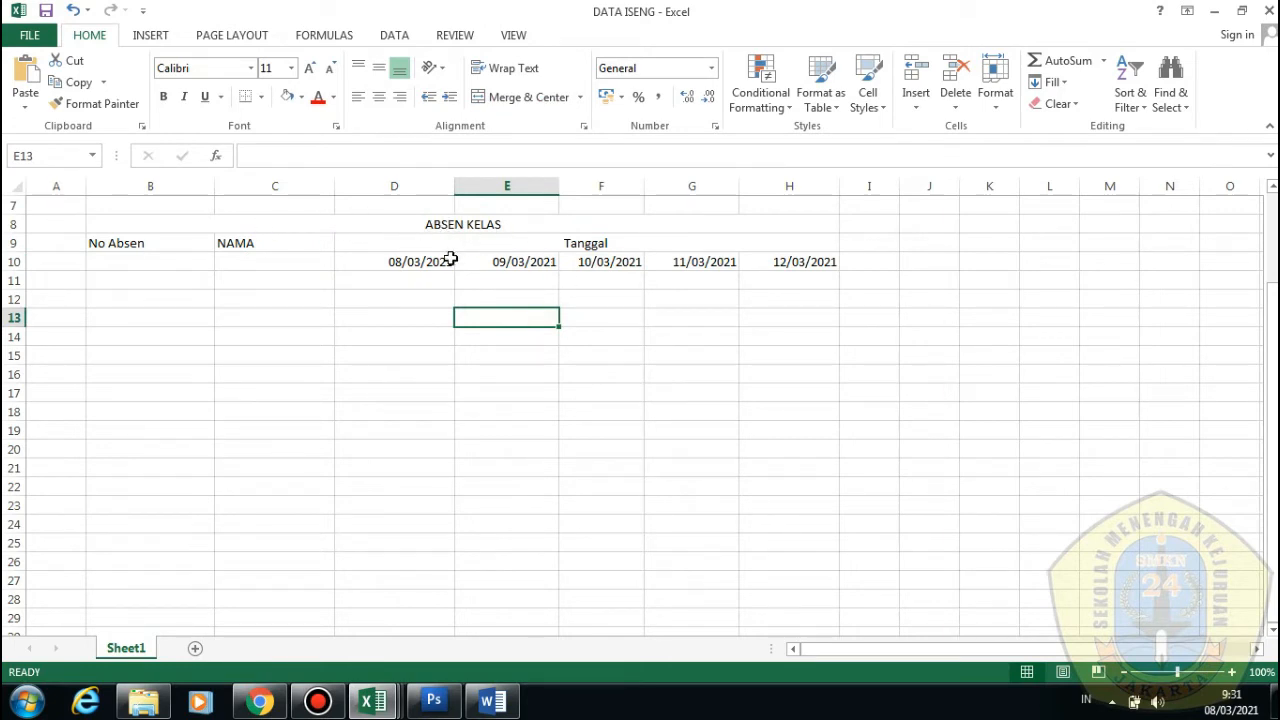
{"action": "left_click", "coordinate": [366, 293]}
{"action": "left_click", "coordinate": [463, 290]}
{"action": "left_click", "coordinate": [428, 300]}
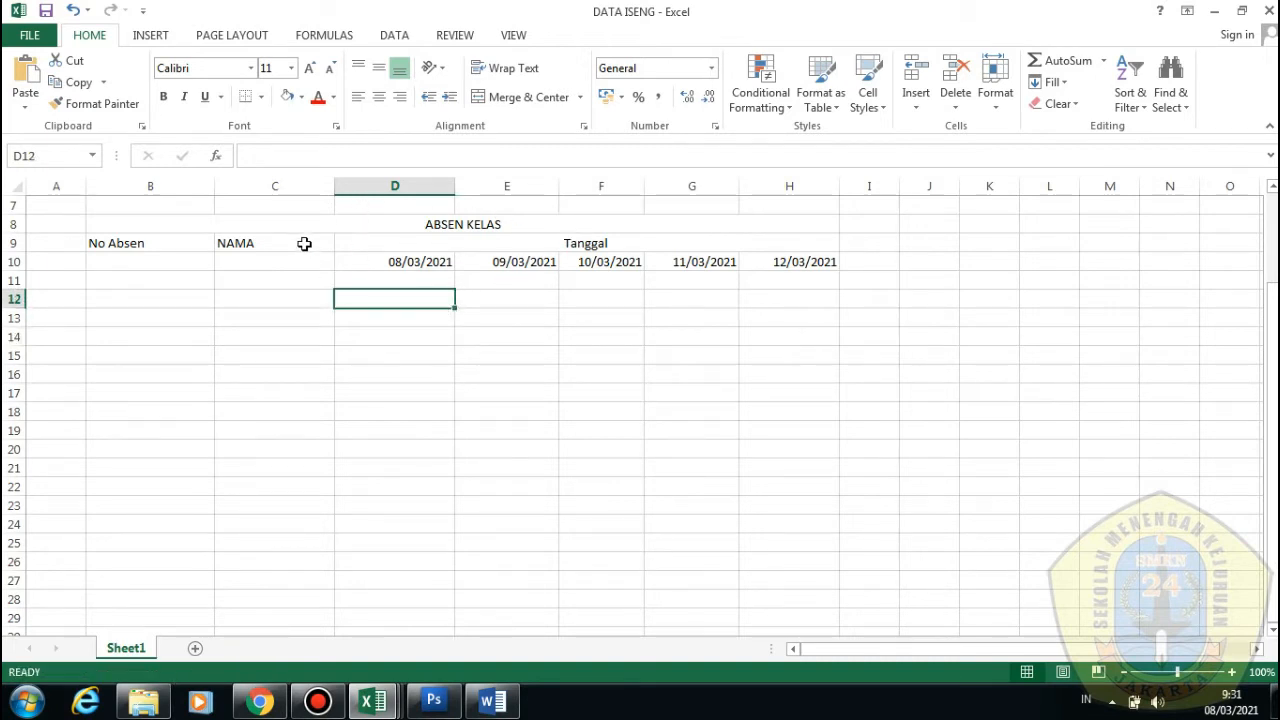
Merge NAMA across C9:C10 and No Absen across B9:B10
{"action": "left_click_drag", "start_coordinate": [304, 244], "coordinate": [303, 262]}
{"action": "left_click", "coordinate": [304, 316]}
{"action": "left_click", "coordinate": [488, 98]}
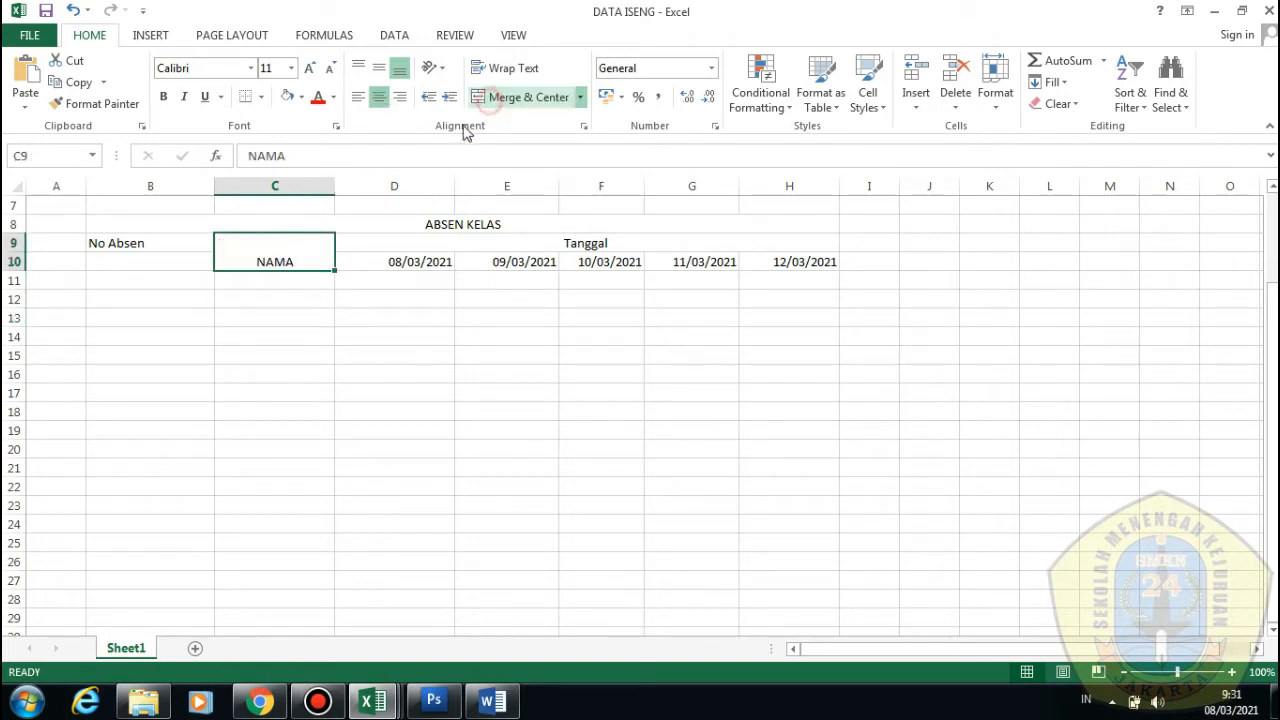
{"action": "left_click", "coordinate": [322, 339]}
{"action": "left_click_drag", "start_coordinate": [162, 250], "coordinate": [165, 264]}
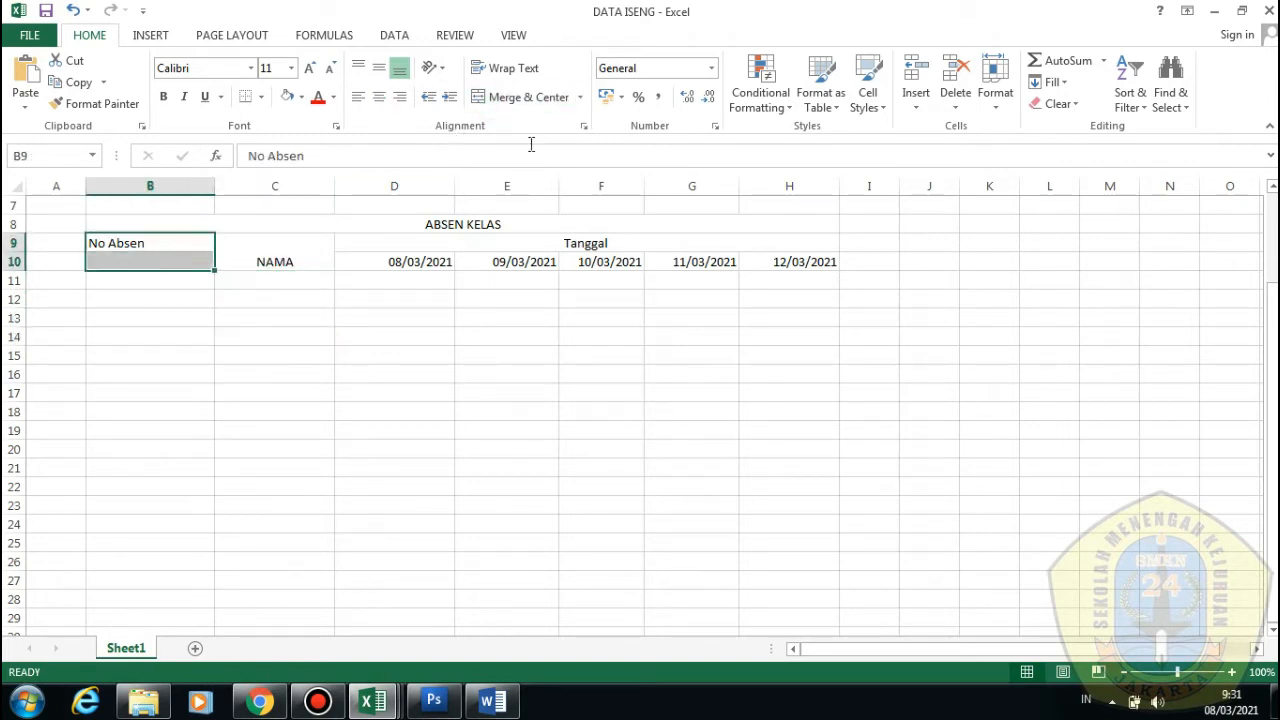
{"action": "left_click", "coordinate": [540, 97]}
{"action": "left_click", "coordinate": [445, 331]}
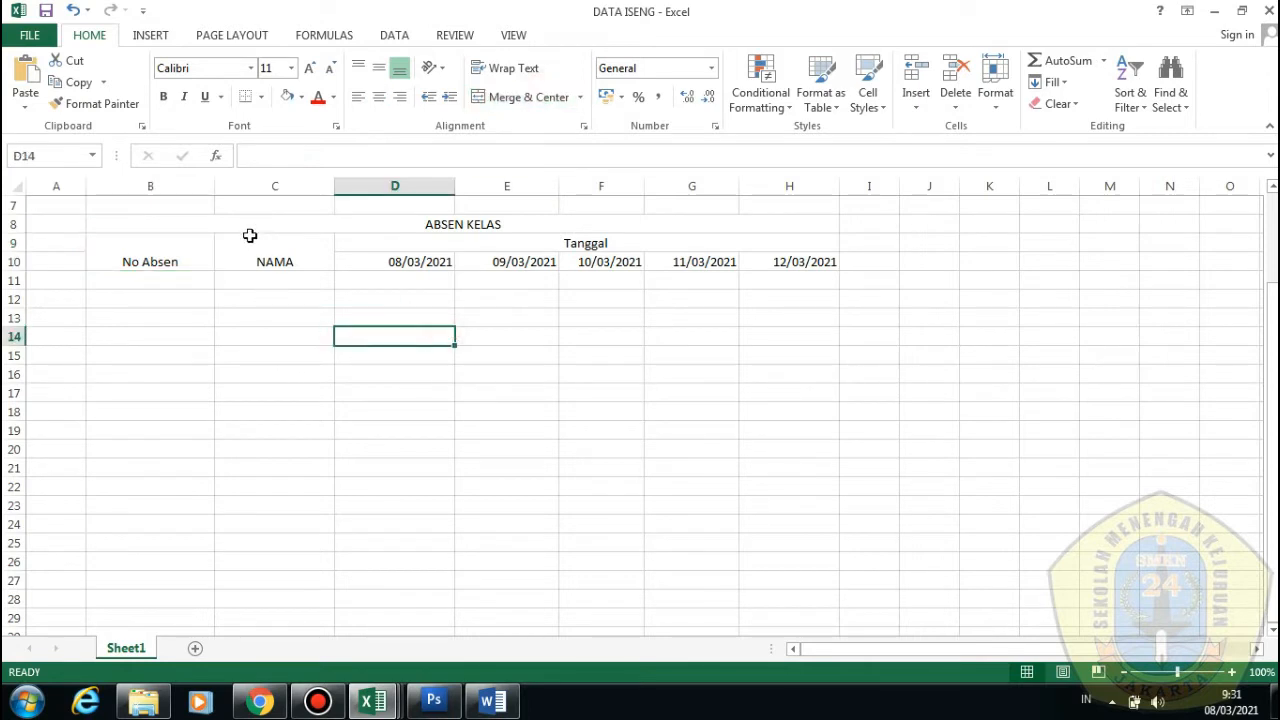
Try the alignment options on NAMA, ending centred both horizontally and vertically
{"action": "left_click", "coordinate": [270, 257]}
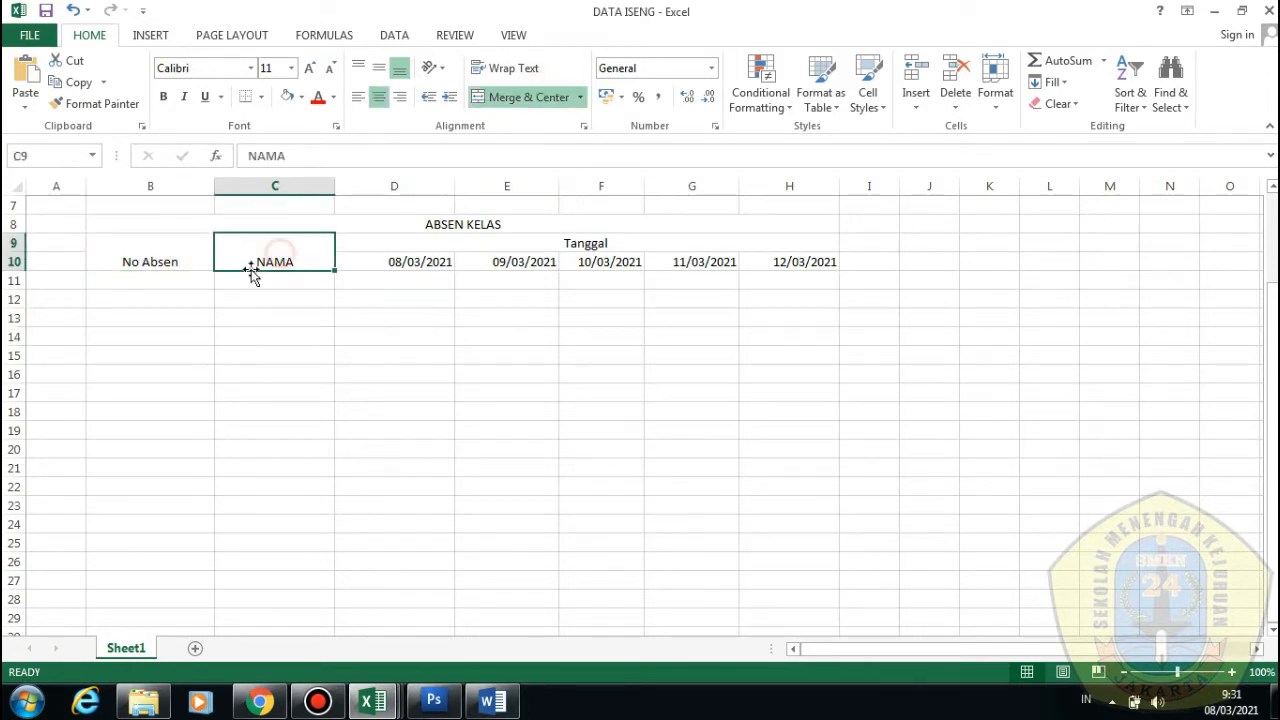
{"action": "left_click", "coordinate": [379, 67]}
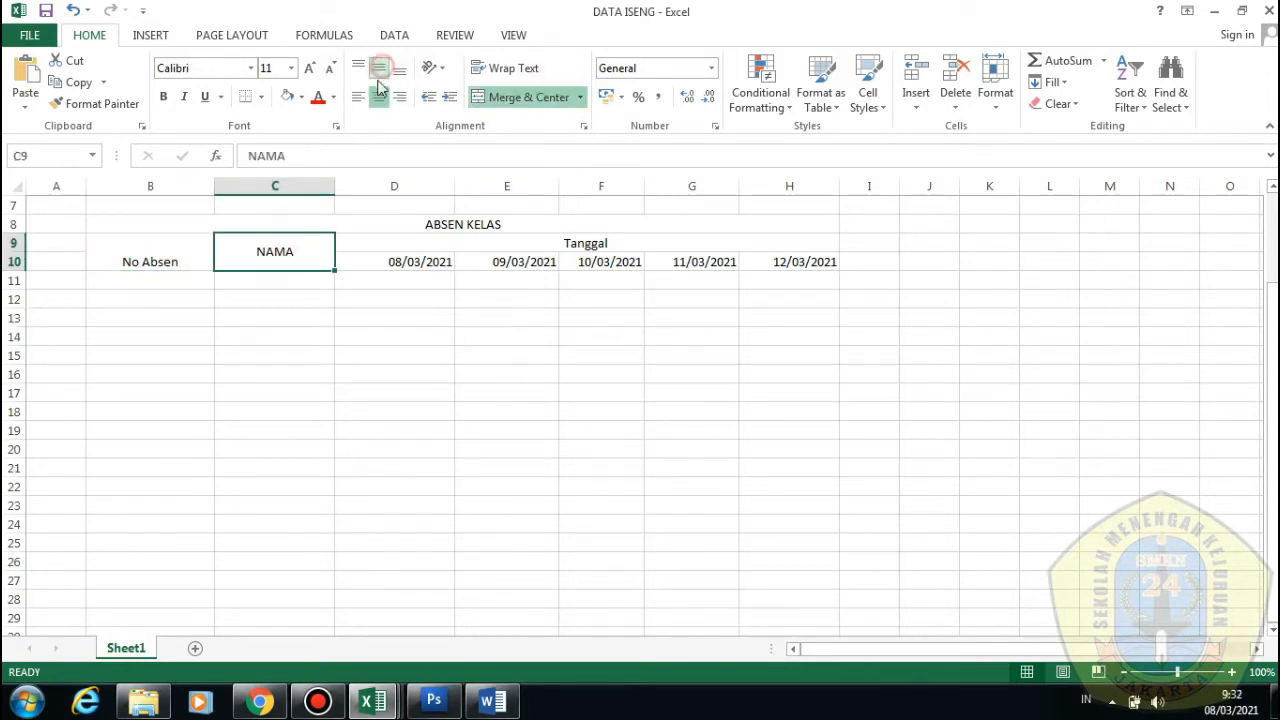
{"action": "left_click", "coordinate": [362, 67]}
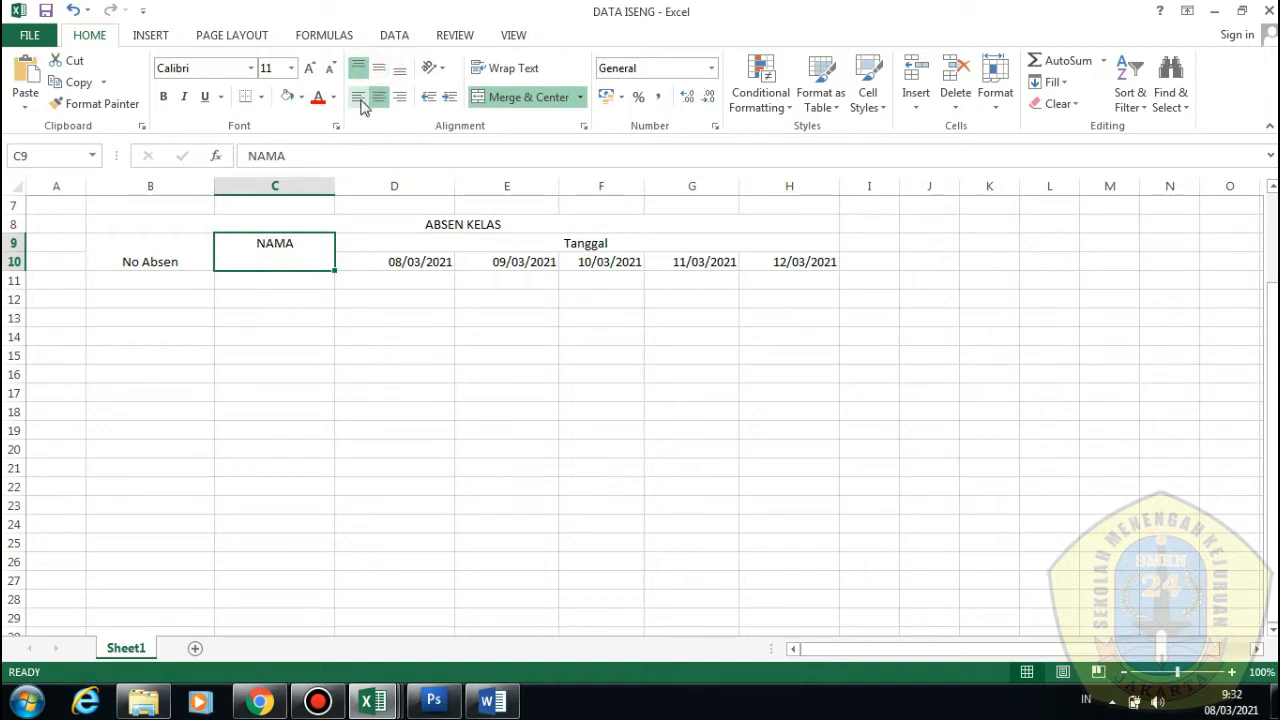
{"action": "left_click", "coordinate": [360, 97]}
{"action": "left_click", "coordinate": [379, 97]}
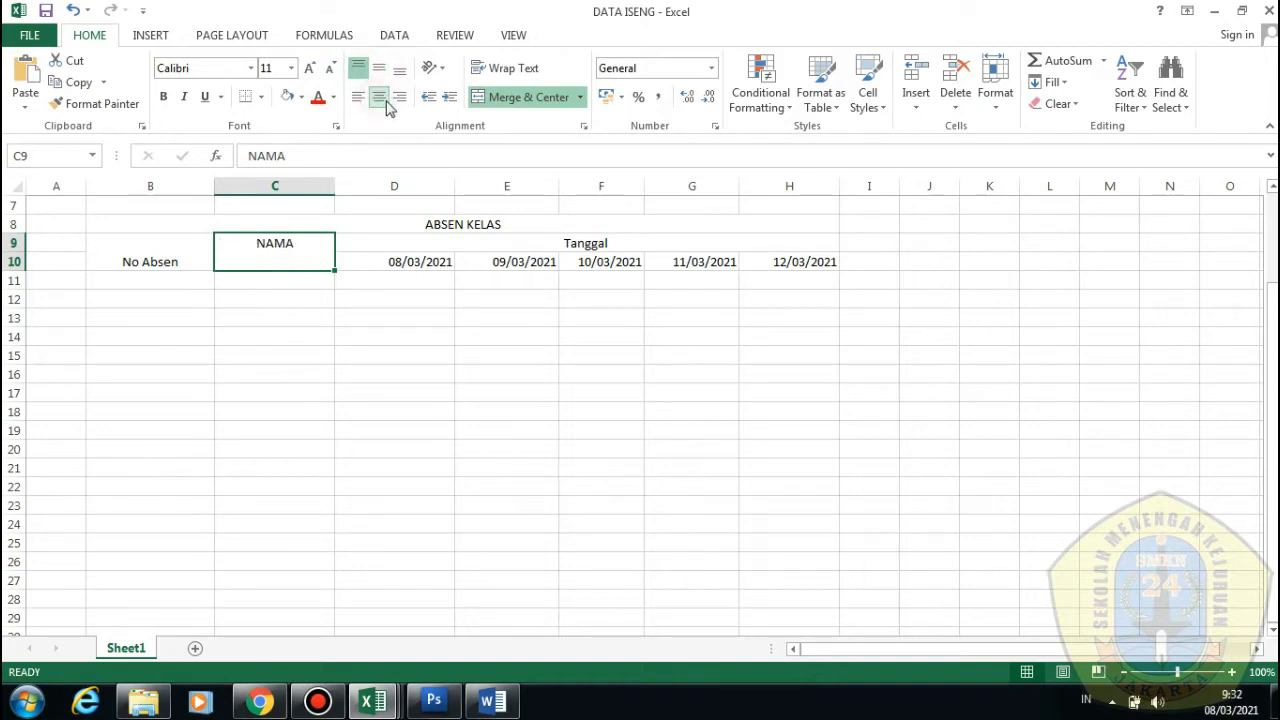
{"action": "left_click", "coordinate": [399, 97]}
{"action": "left_click", "coordinate": [398, 68]}
{"action": "left_click", "coordinate": [379, 67]}
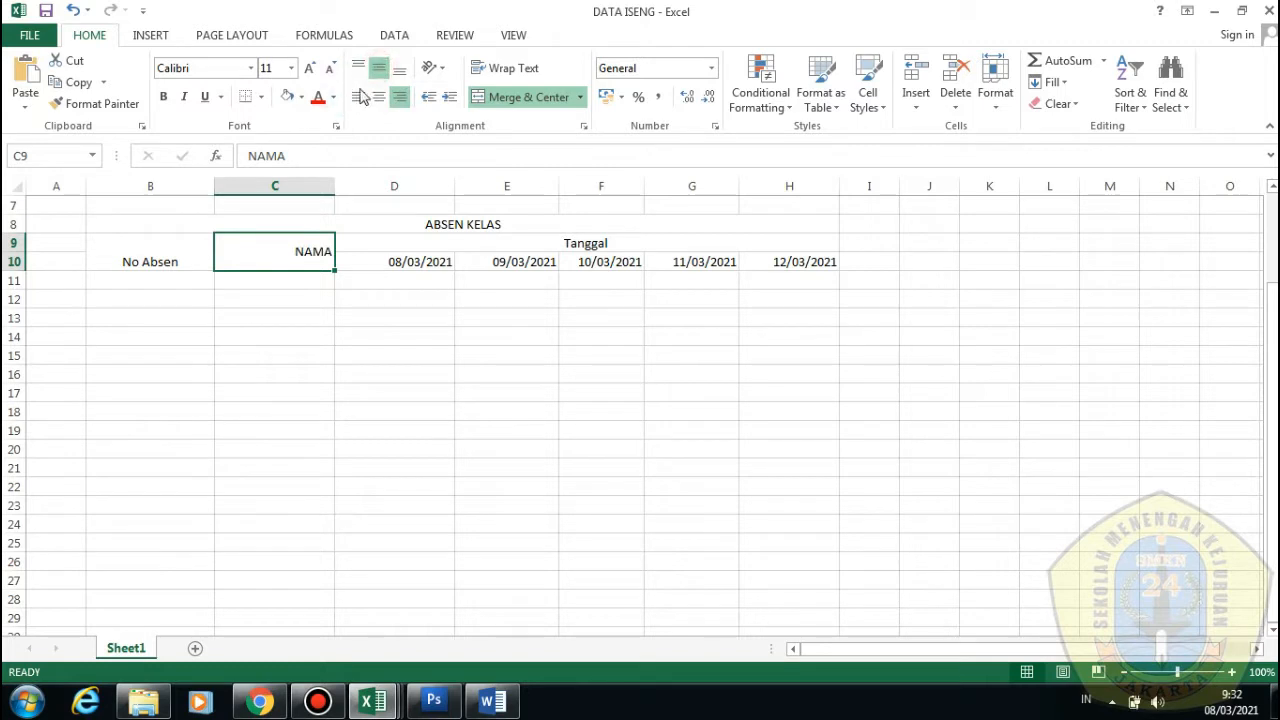
{"action": "left_click", "coordinate": [399, 67]}
{"action": "left_click", "coordinate": [360, 97]}
{"action": "left_click", "coordinate": [379, 97]}
{"action": "left_click", "coordinate": [379, 67]}
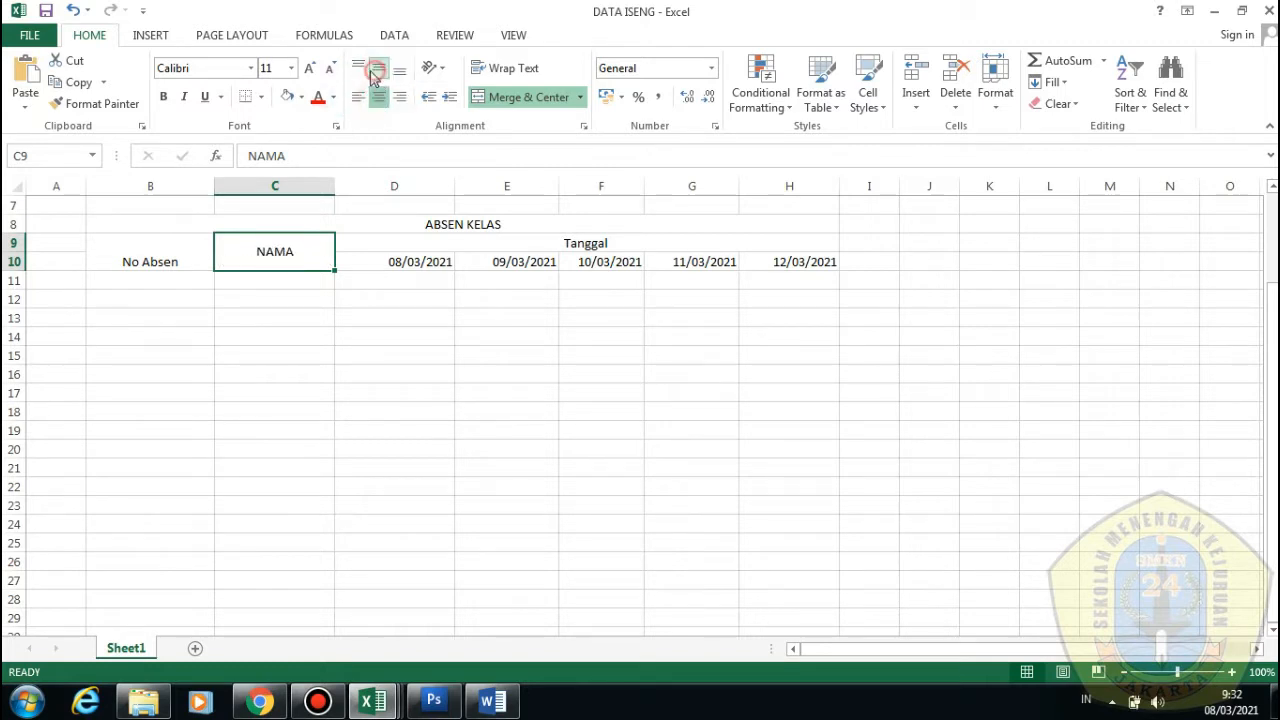
{"action": "left_click", "coordinate": [359, 68]}
{"action": "left_click", "coordinate": [379, 97]}
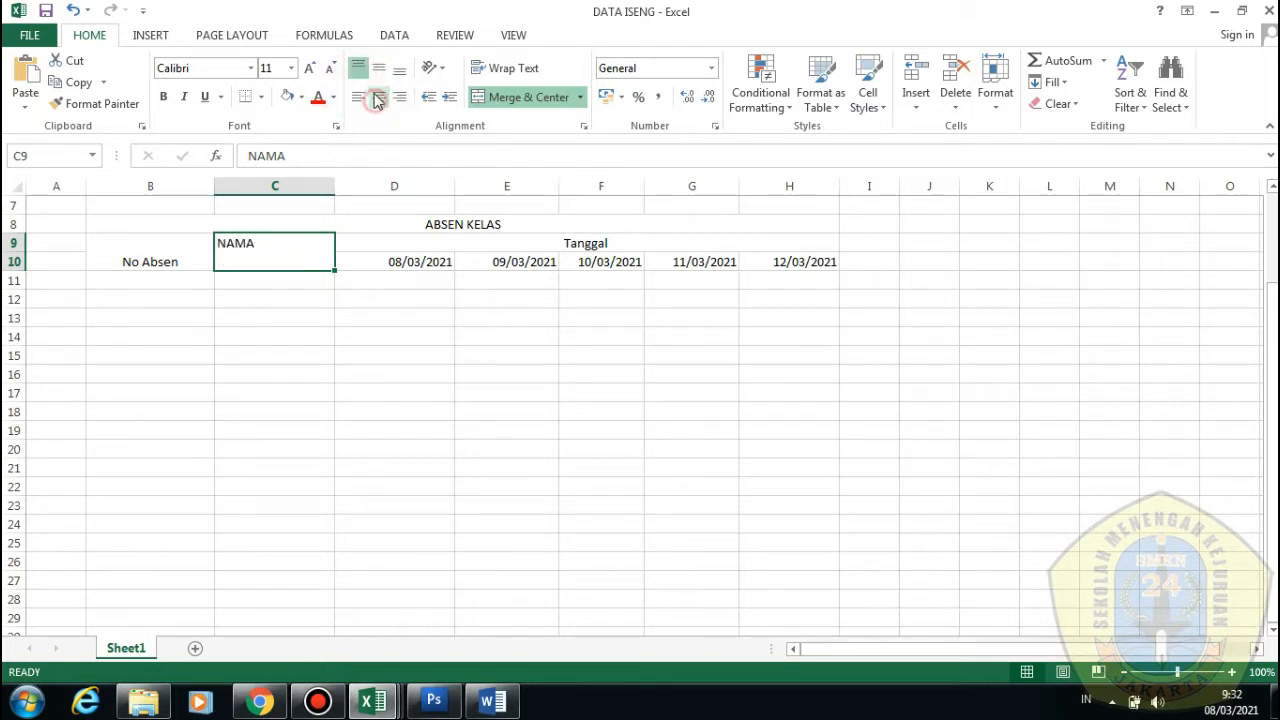
{"action": "left_click", "coordinate": [379, 67]}
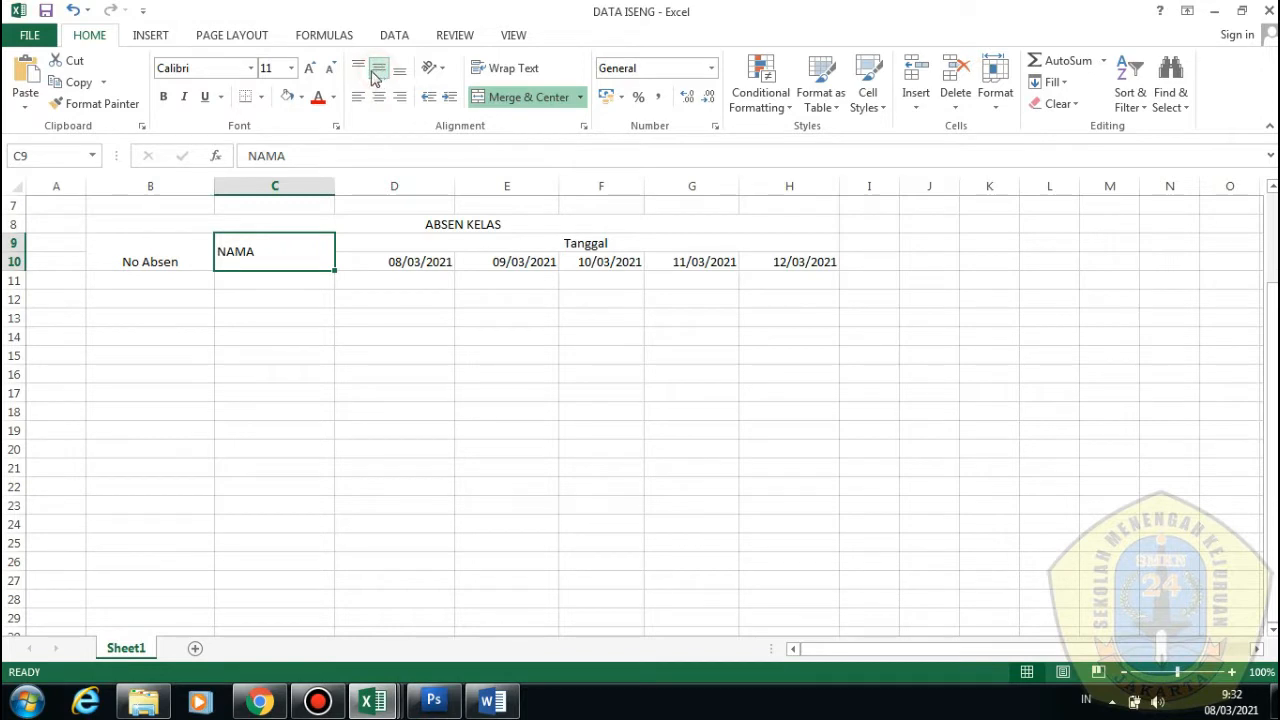
{"action": "left_click", "coordinate": [379, 97]}
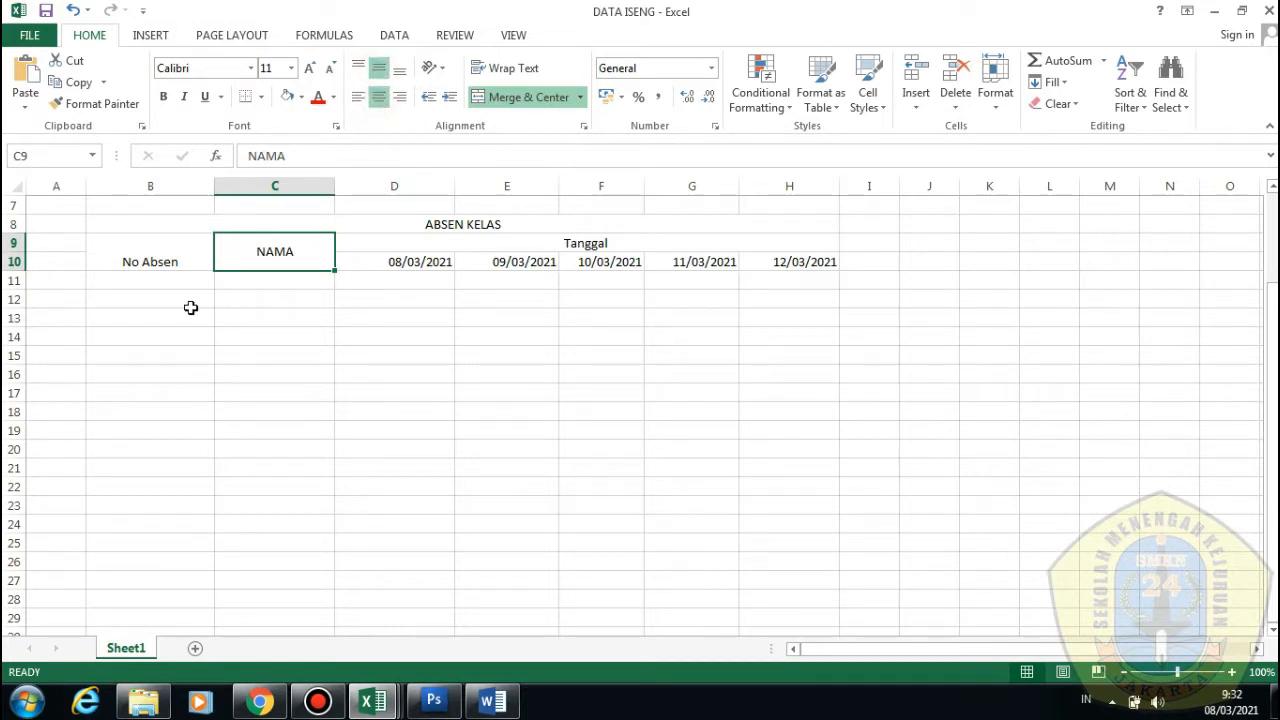
Centre No Absen vertically in its merged cell and narrow column B
{"action": "left_click", "coordinate": [168, 252]}
{"action": "left_click", "coordinate": [381, 72]}
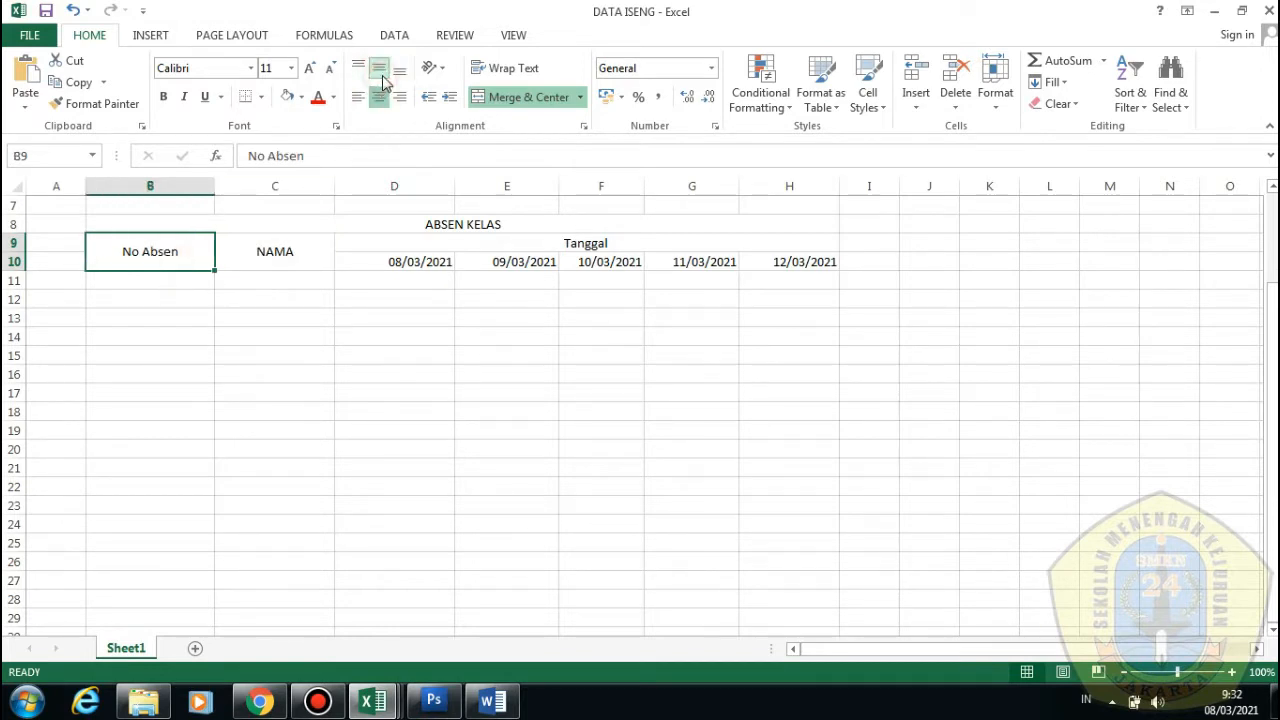
{"action": "left_click", "coordinate": [345, 297]}
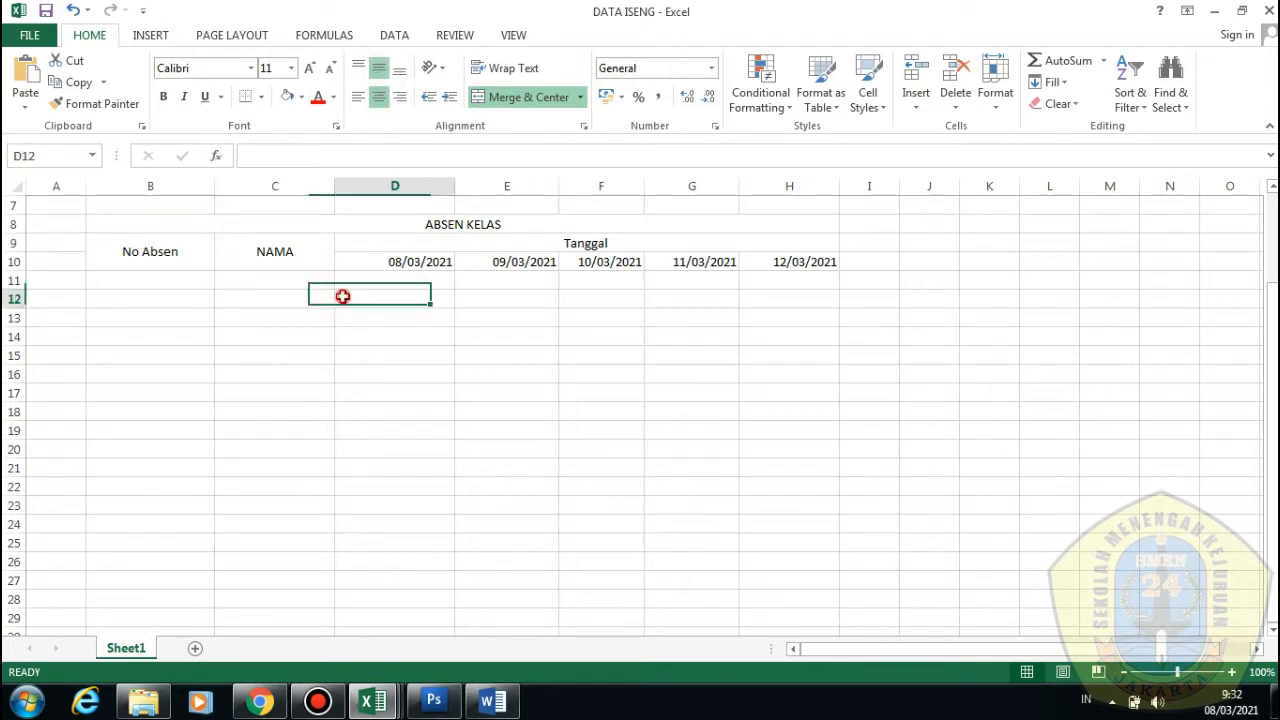
{"action": "left_click_drag", "start_coordinate": [217, 193], "coordinate": [134, 190]}
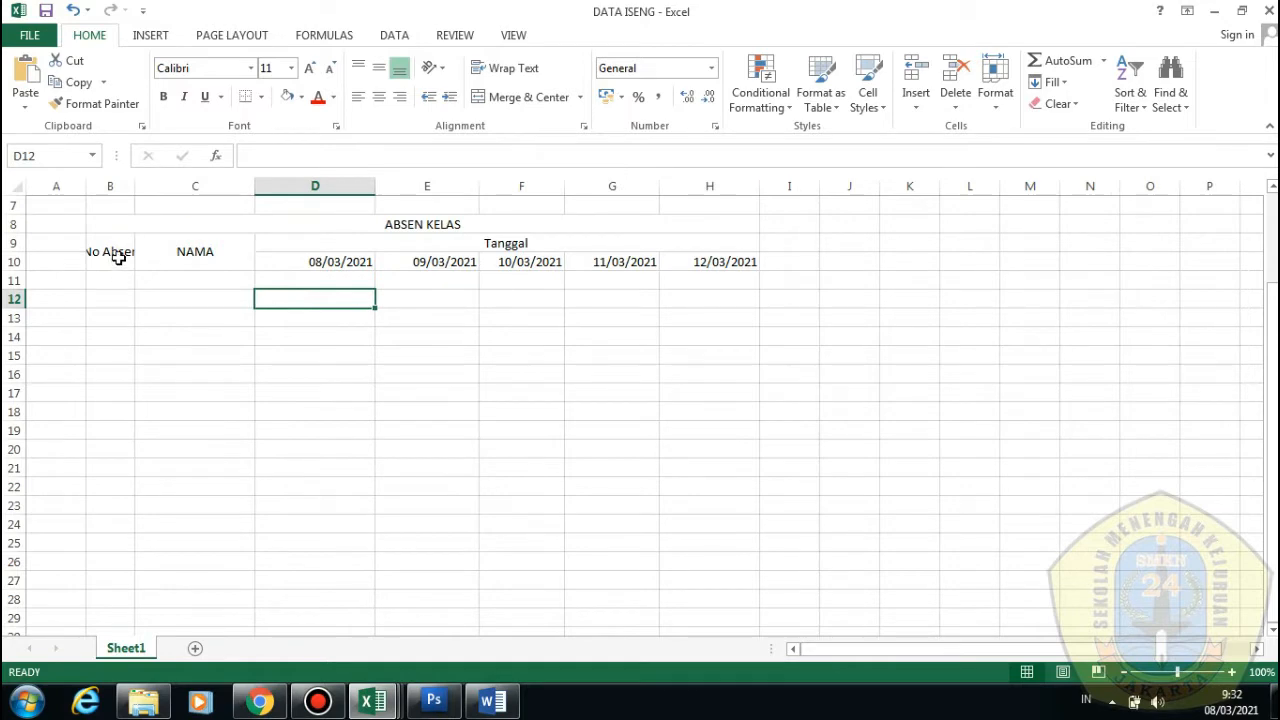
Toggle Wrap Text on B9 so No Absen ends up on two lines
{"action": "left_click", "coordinate": [118, 257]}
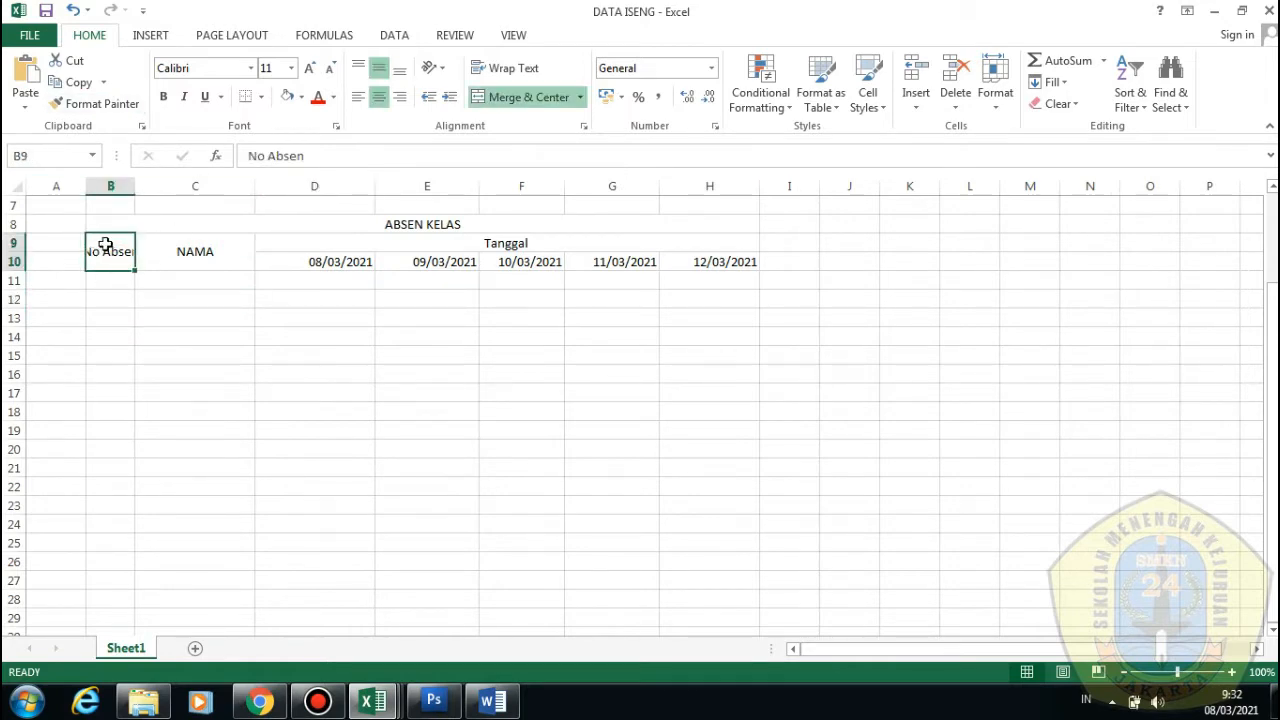
{"action": "left_click", "coordinate": [513, 68]}
{"action": "left_click", "coordinate": [245, 372]}
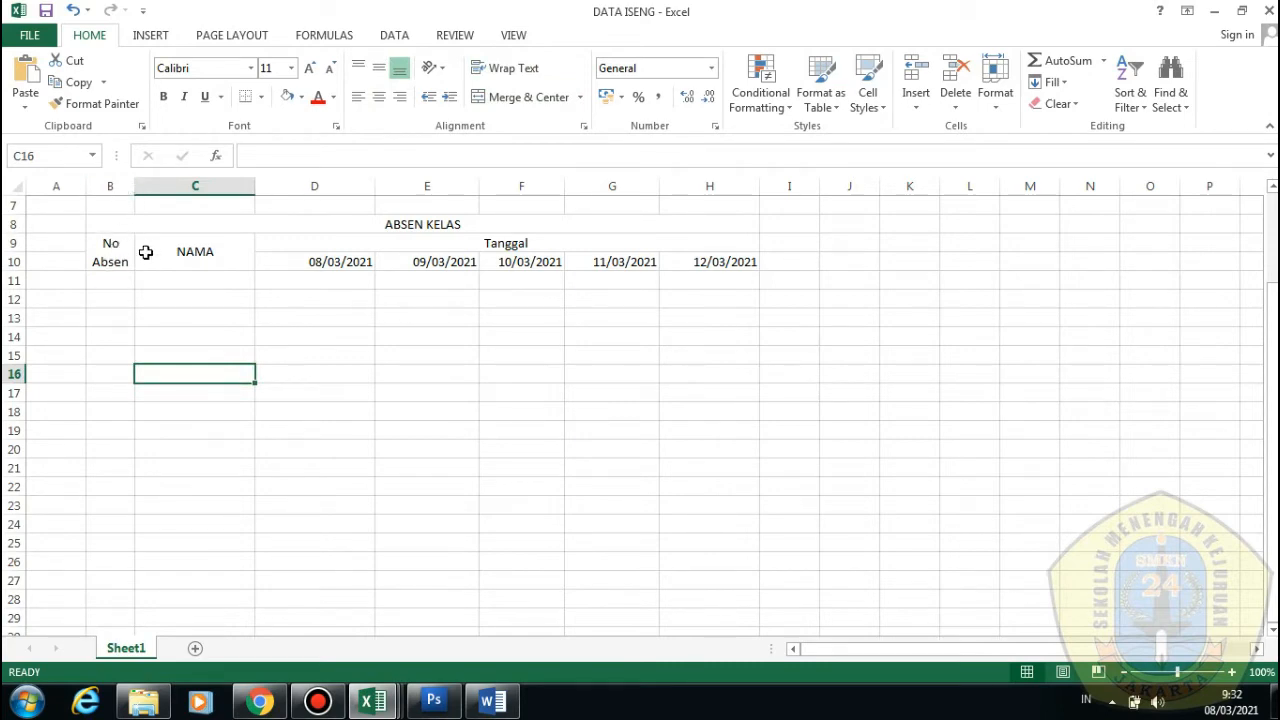
{"action": "left_click", "coordinate": [117, 262]}
{"action": "left_click", "coordinate": [508, 68]}
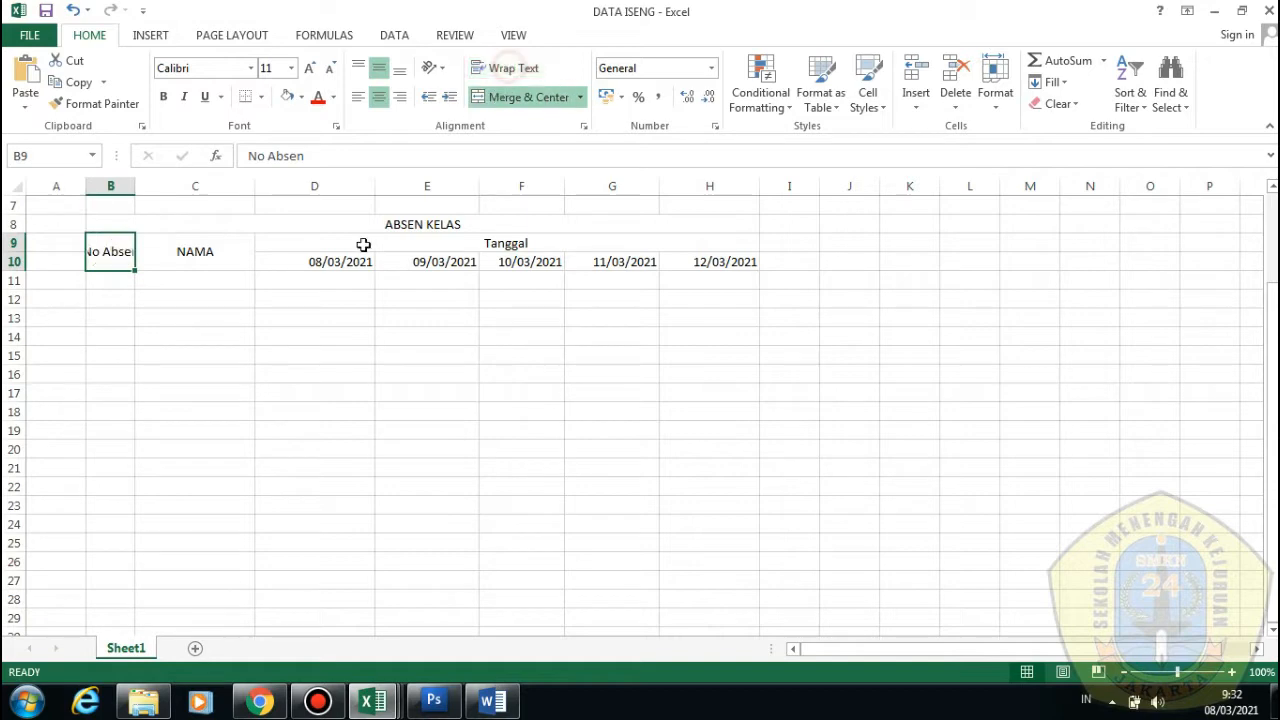
{"action": "left_click", "coordinate": [240, 378]}
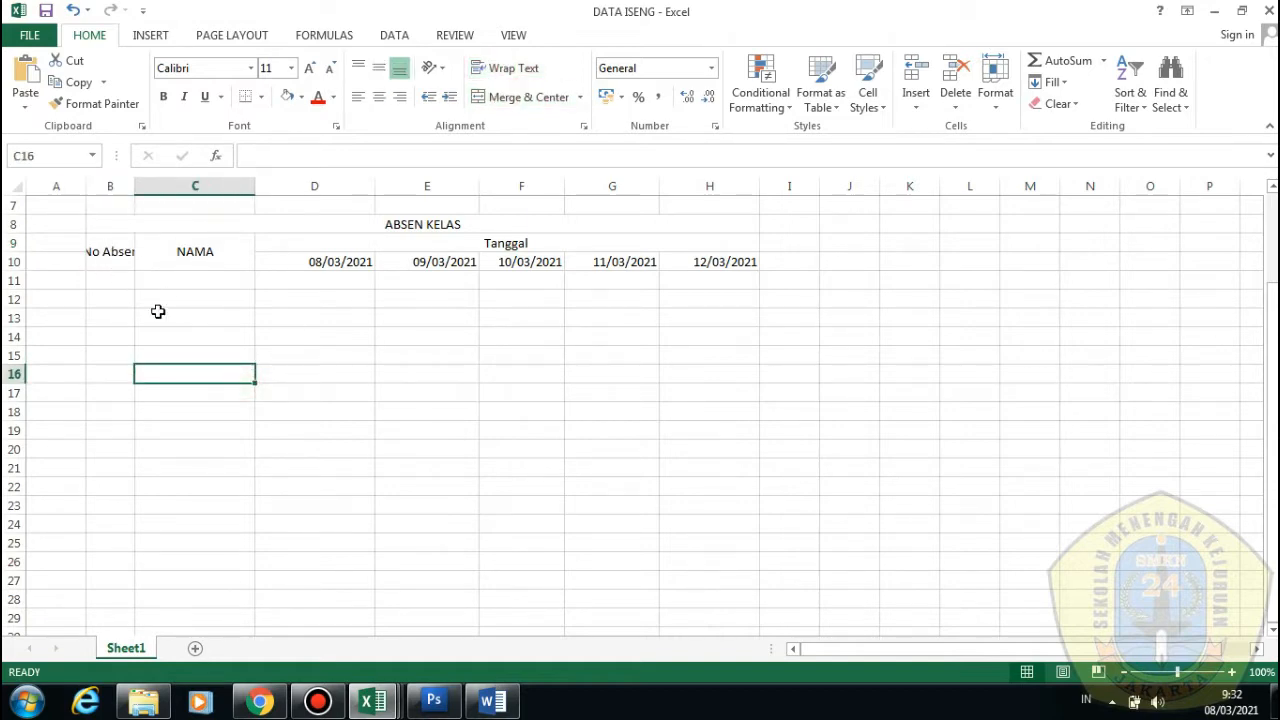
{"action": "left_click", "coordinate": [117, 253]}
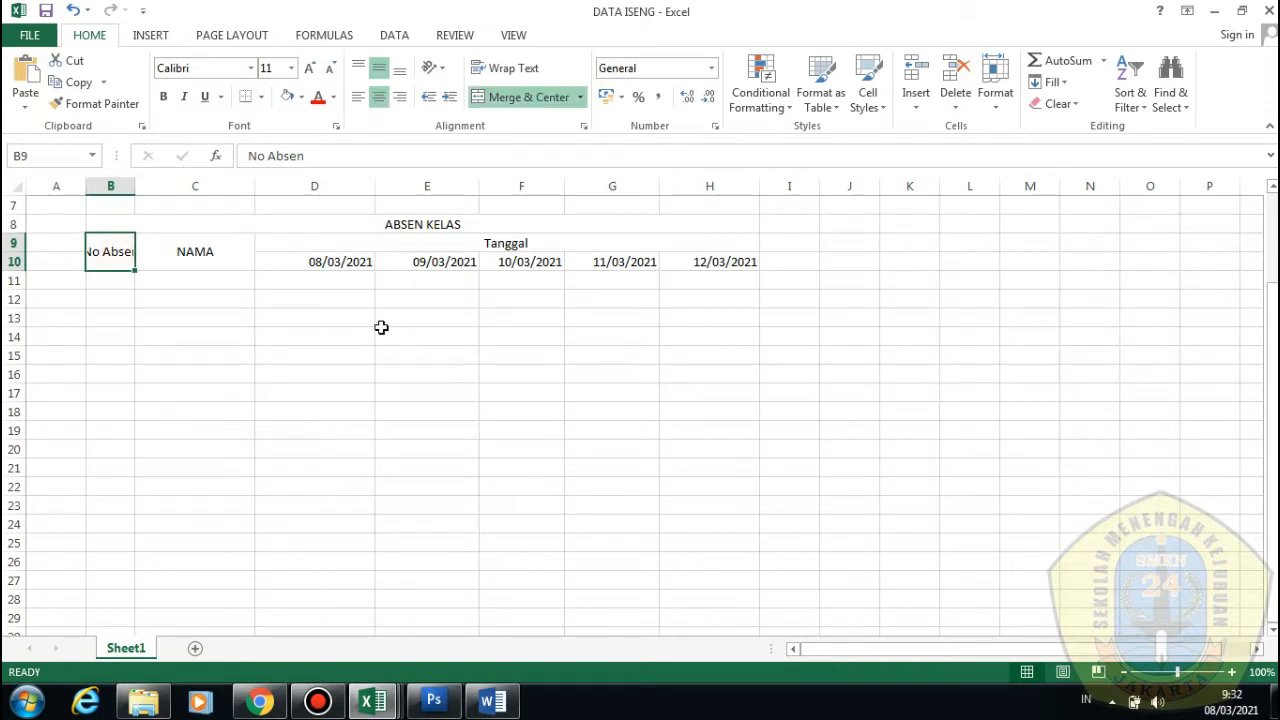
{"action": "left_click", "coordinate": [490, 70]}
{"action": "left_click", "coordinate": [130, 354]}
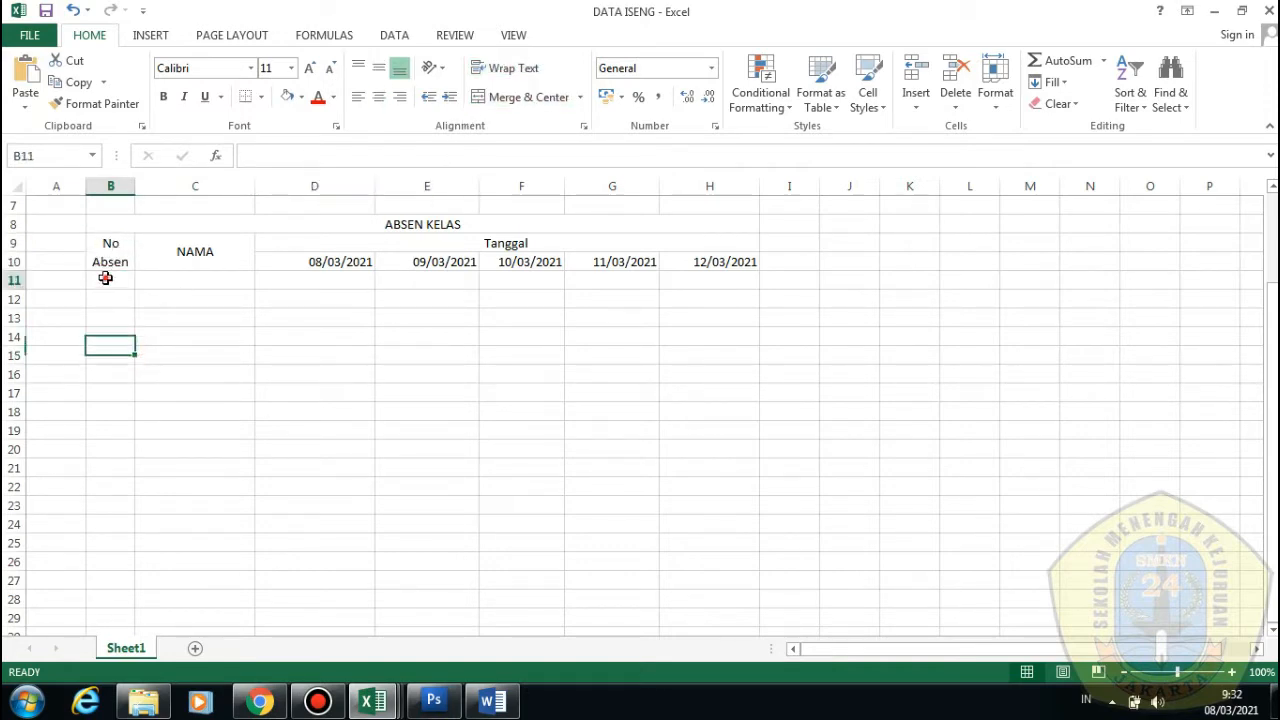
Enter the attendance numbers 1 through 5 in B11:B15
{"action": "left_click", "coordinate": [106, 279]}
{"action": "type", "text": "1"}
{"action": "key", "text": "Return"}
{"action": "type", "text": "2"}
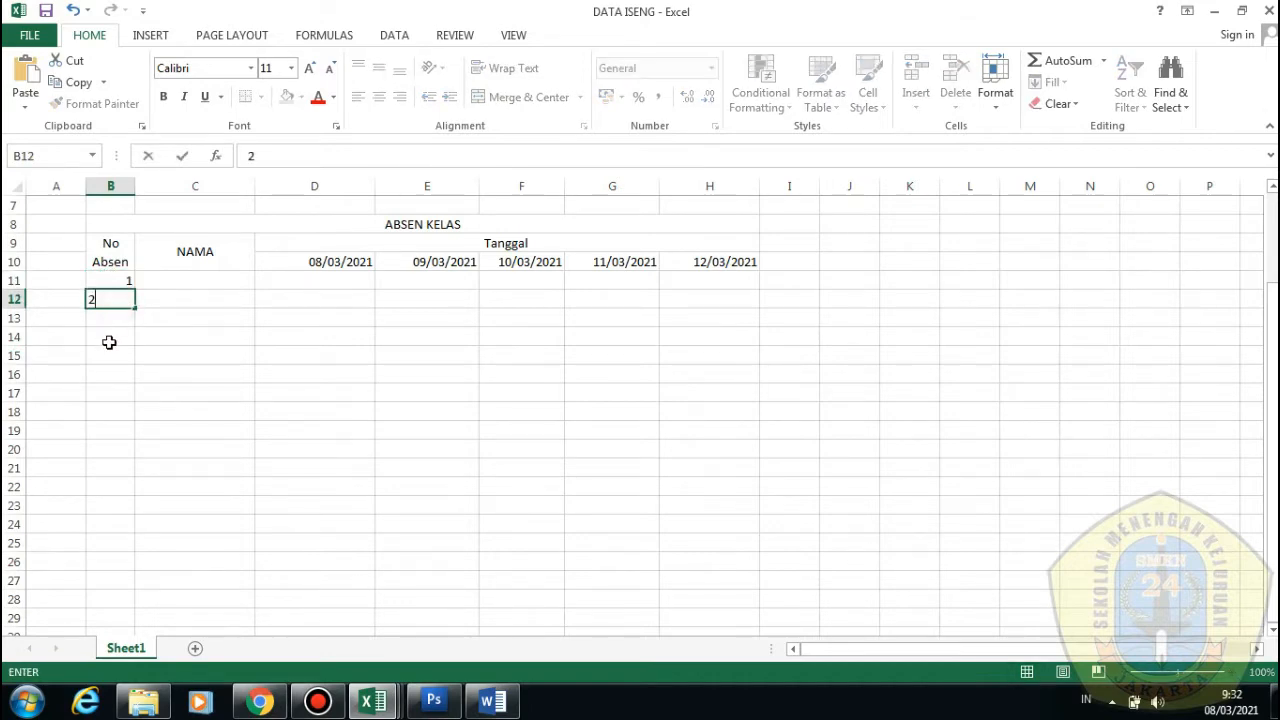
{"action": "key", "text": "Return"}
{"action": "type", "text": "3"}
{"action": "key", "text": "Return"}
{"action": "type", "text": "4"}
{"action": "key", "text": "Return"}
{"action": "type", "text": "5"}
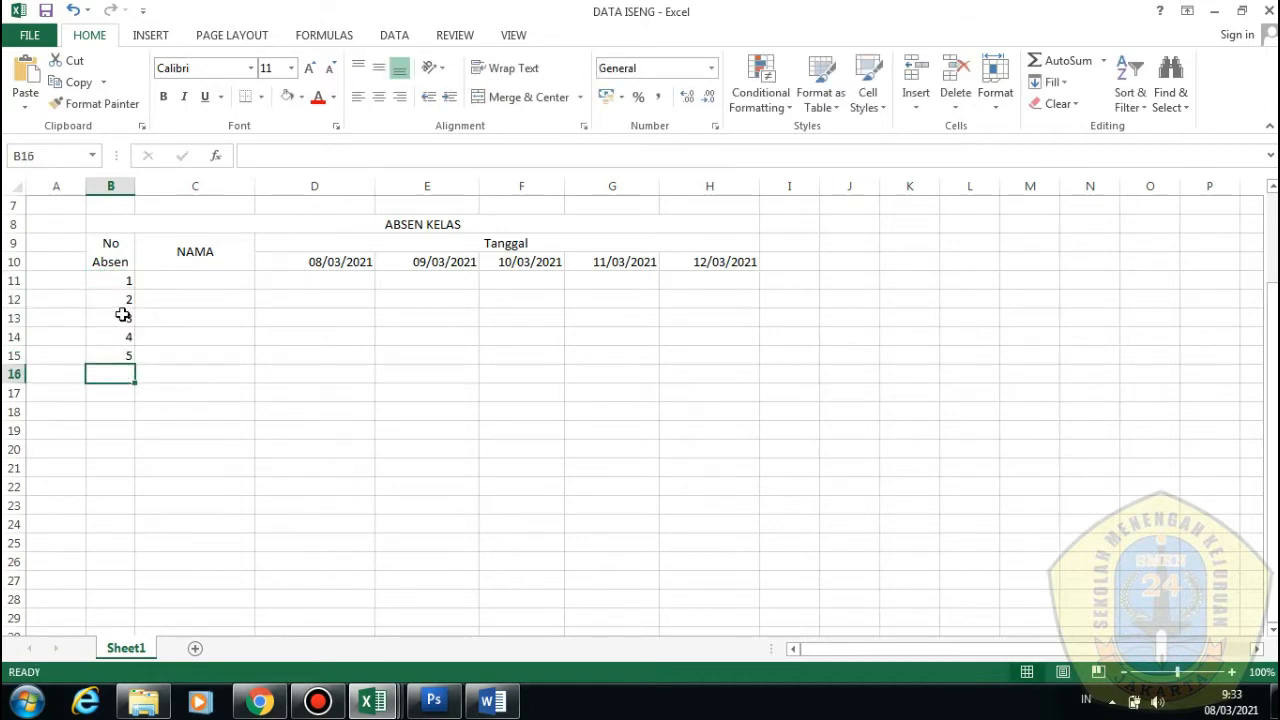
{"action": "left_click_drag", "start_coordinate": [110, 282], "coordinate": [126, 354]}
{"action": "scroll", "coordinate": [182, 347], "scroll_direction": "down", "scroll_amount": 1}
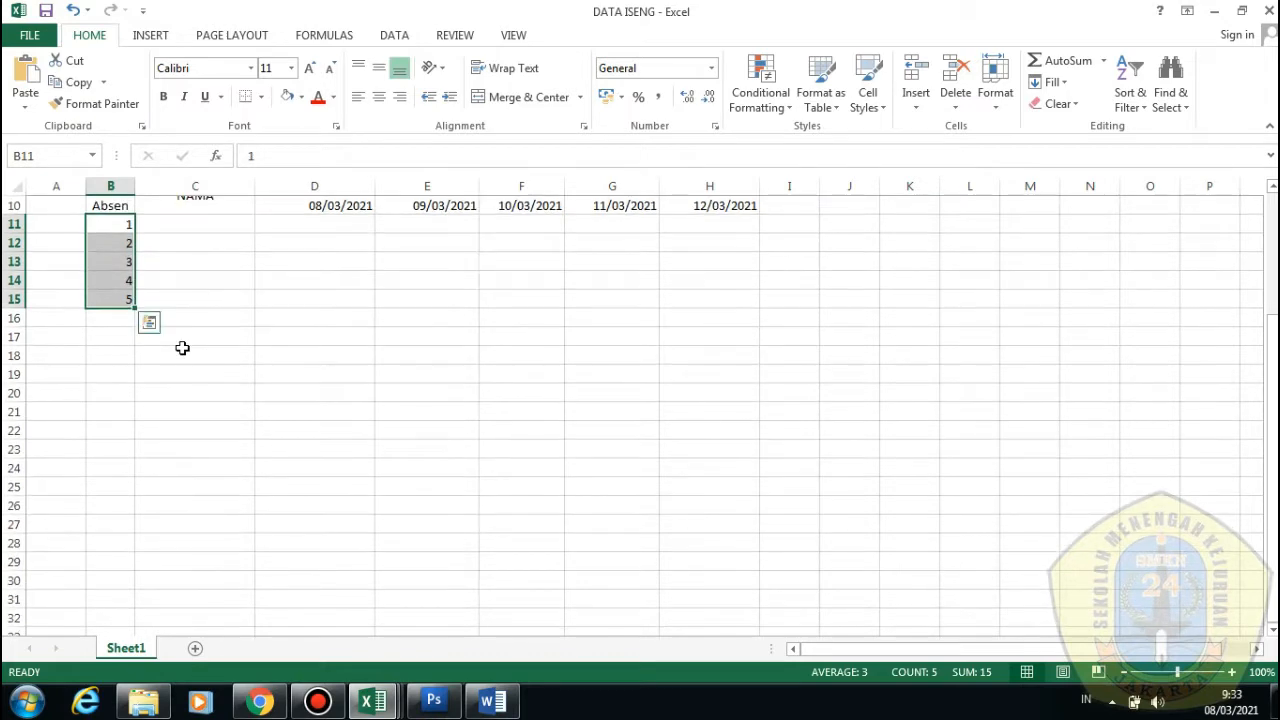
Drag the numbers 1–5 down two rows, then undo the move
{"action": "left_click", "coordinate": [140, 280]}
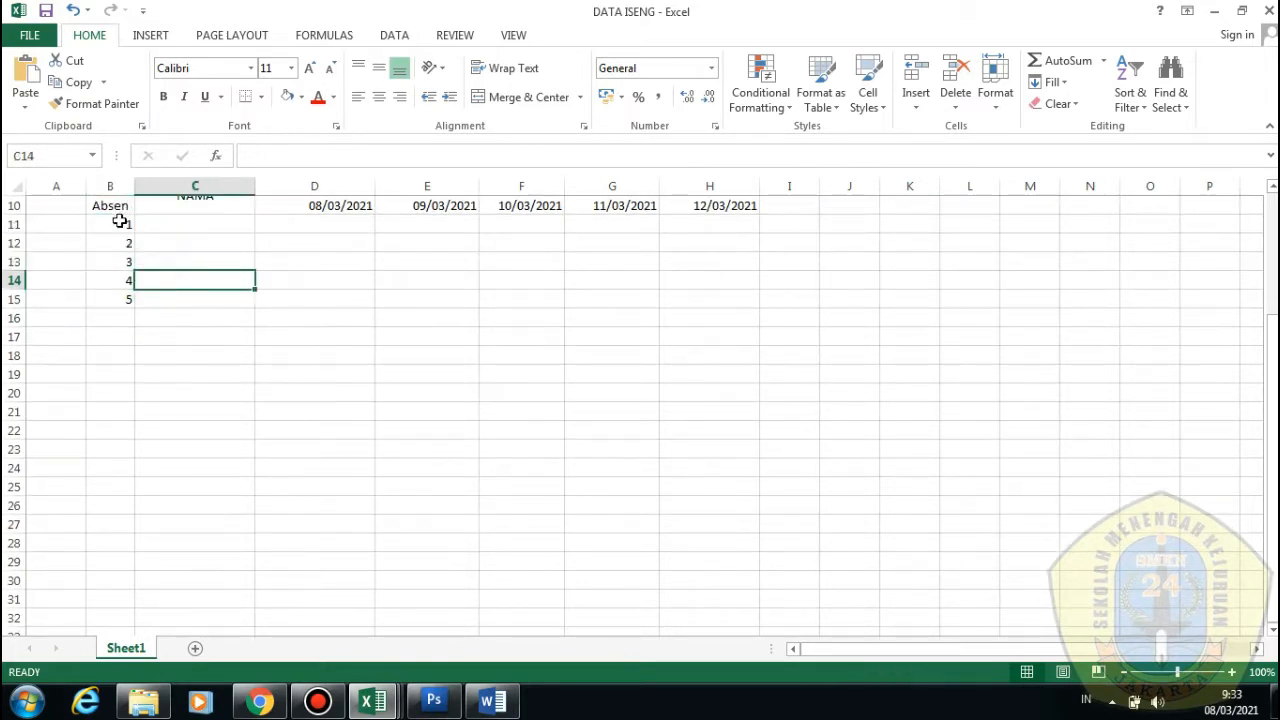
{"action": "left_click_drag", "start_coordinate": [119, 221], "coordinate": [122, 300]}
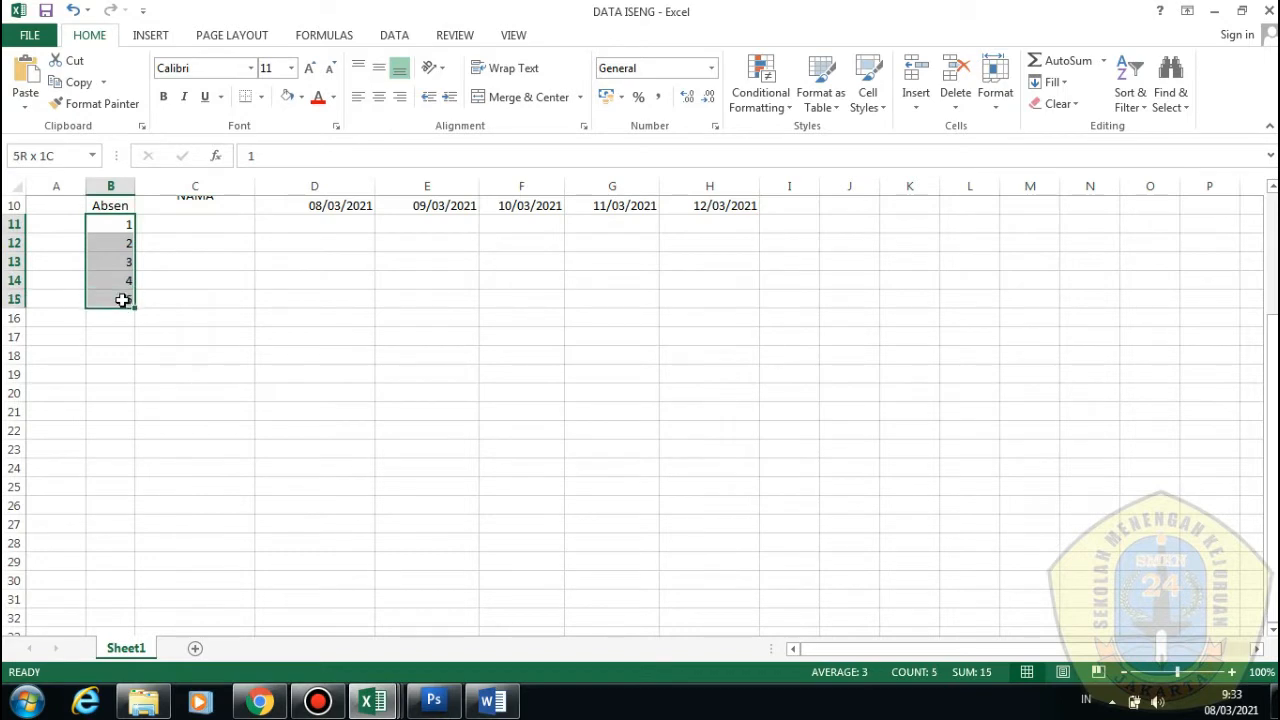
{"action": "left_click_drag", "start_coordinate": [122, 215], "coordinate": [123, 590]}
{"action": "key", "text": "ctrl+z"}
{"action": "left_click", "coordinate": [180, 262]}
{"action": "scroll", "coordinate": [288, 471], "scroll_direction": "up", "scroll_amount": 5}
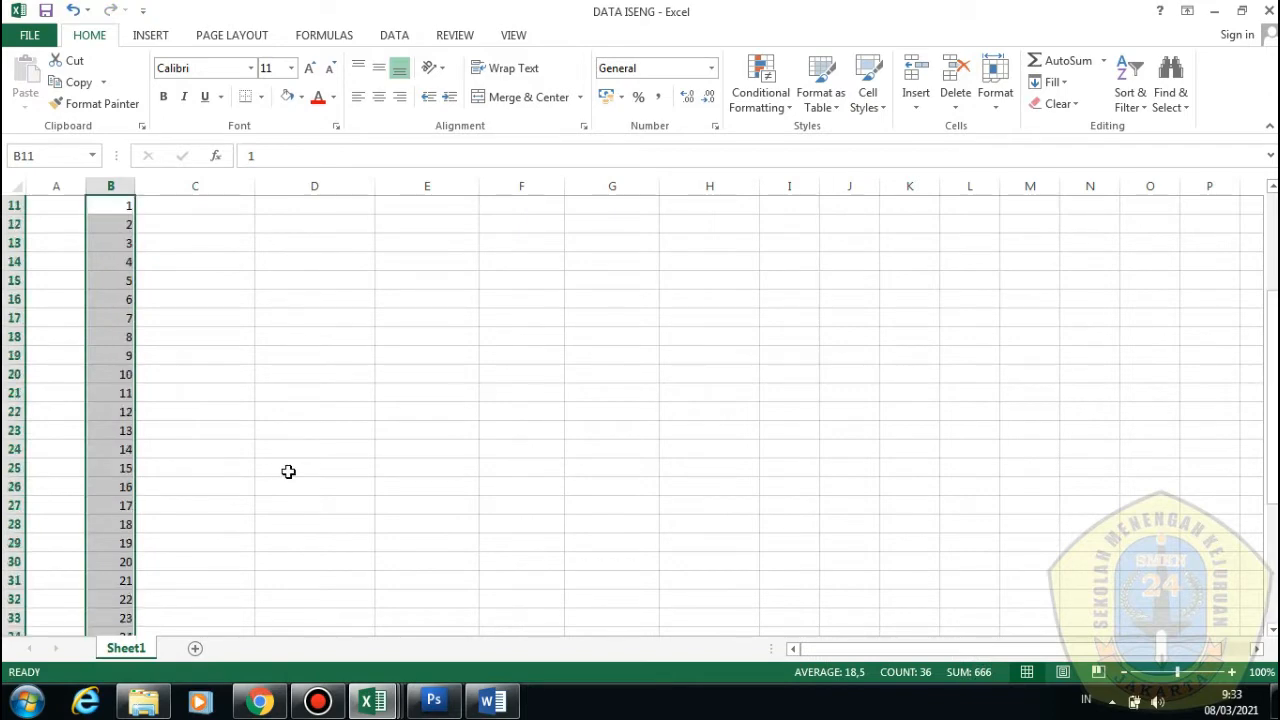
Type the student names A, B, C, D and E into C11:C15
{"action": "scroll", "coordinate": [275, 460], "scroll_direction": "up", "scroll_amount": 4}
{"action": "double_click", "coordinate": [227, 391]}
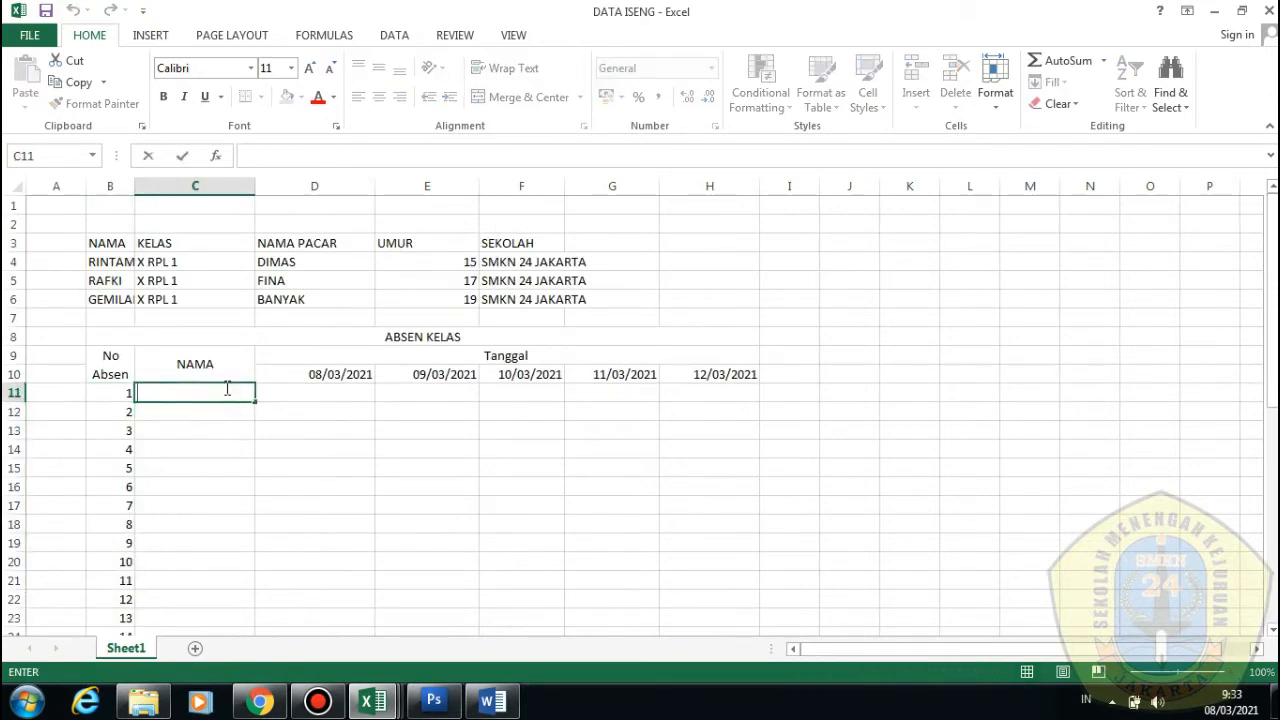
{"action": "type", "text": "A"}
{"action": "left_click", "coordinate": [213, 414]}
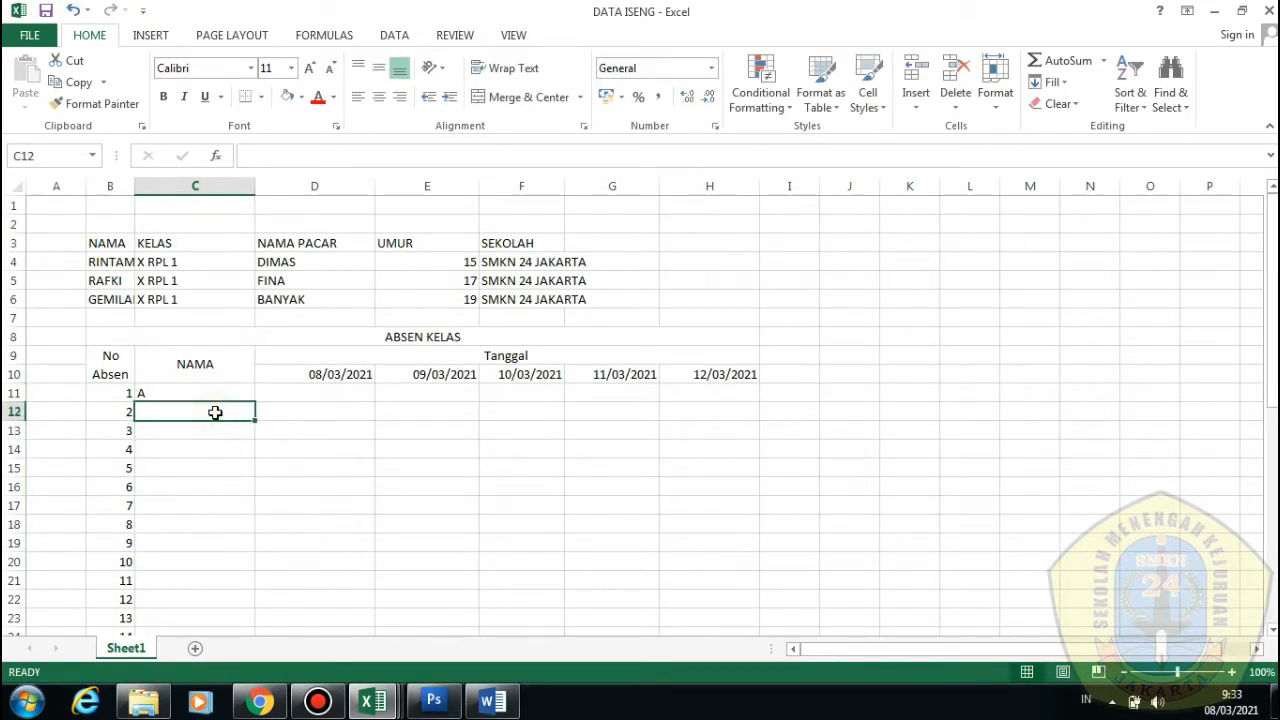
{"action": "type", "text": "B"}
{"action": "left_click", "coordinate": [214, 432]}
{"action": "type", "text": "C"}
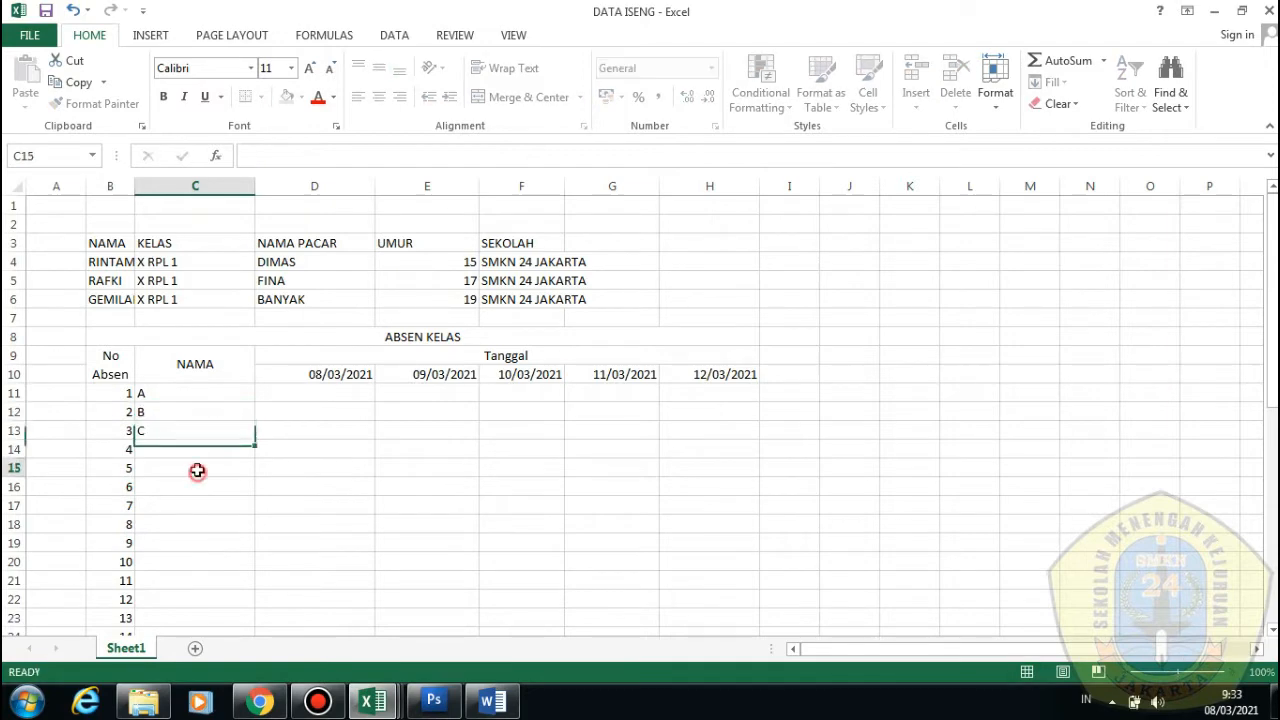
{"action": "left_click", "coordinate": [199, 453]}
{"action": "type", "text": "D"}
{"action": "left_click", "coordinate": [200, 467]}
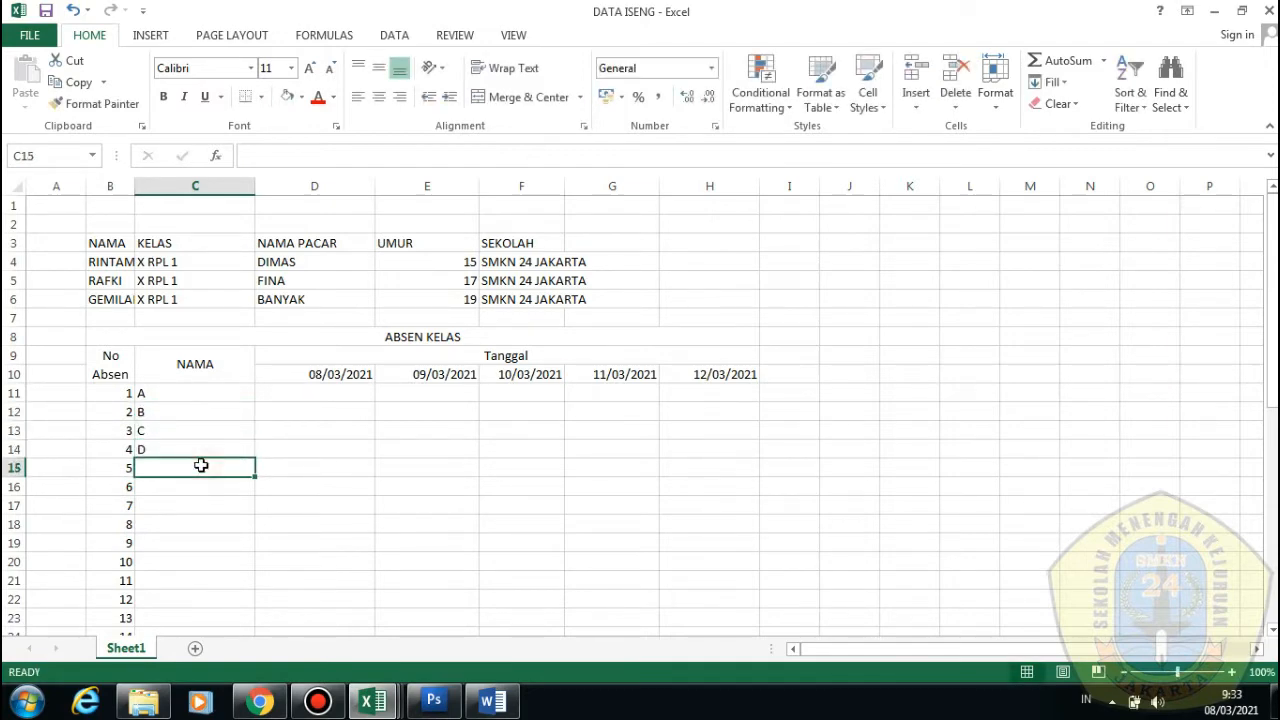
{"action": "type", "text": "E"}
{"action": "left_click", "coordinate": [201, 484]}
Narrow date columns D and E, then select D11 for student 1's 08/03/2021 entry
{"action": "left_click", "coordinate": [297, 415]}
{"action": "left_click", "coordinate": [314, 392]}
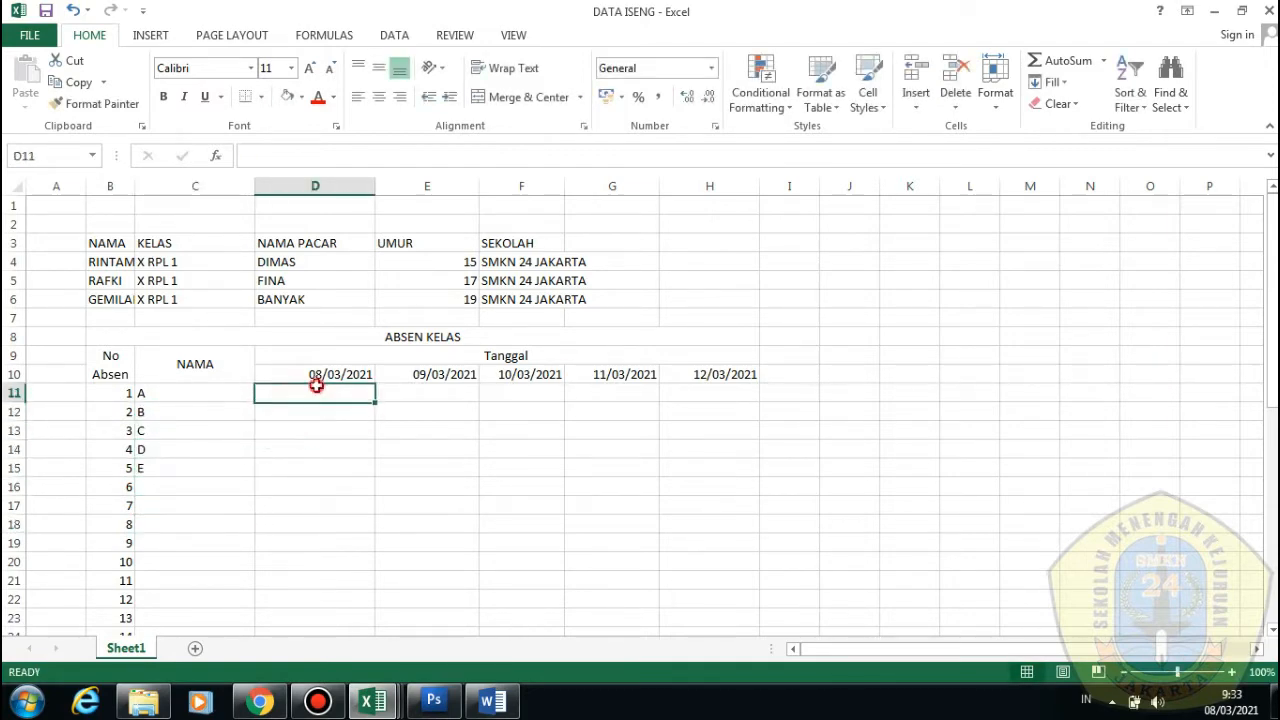
{"action": "left_click_drag", "start_coordinate": [375, 187], "coordinate": [331, 190]}
{"action": "left_click_drag", "start_coordinate": [432, 186], "coordinate": [400, 188]}
{"action": "left_click", "coordinate": [488, 185]}
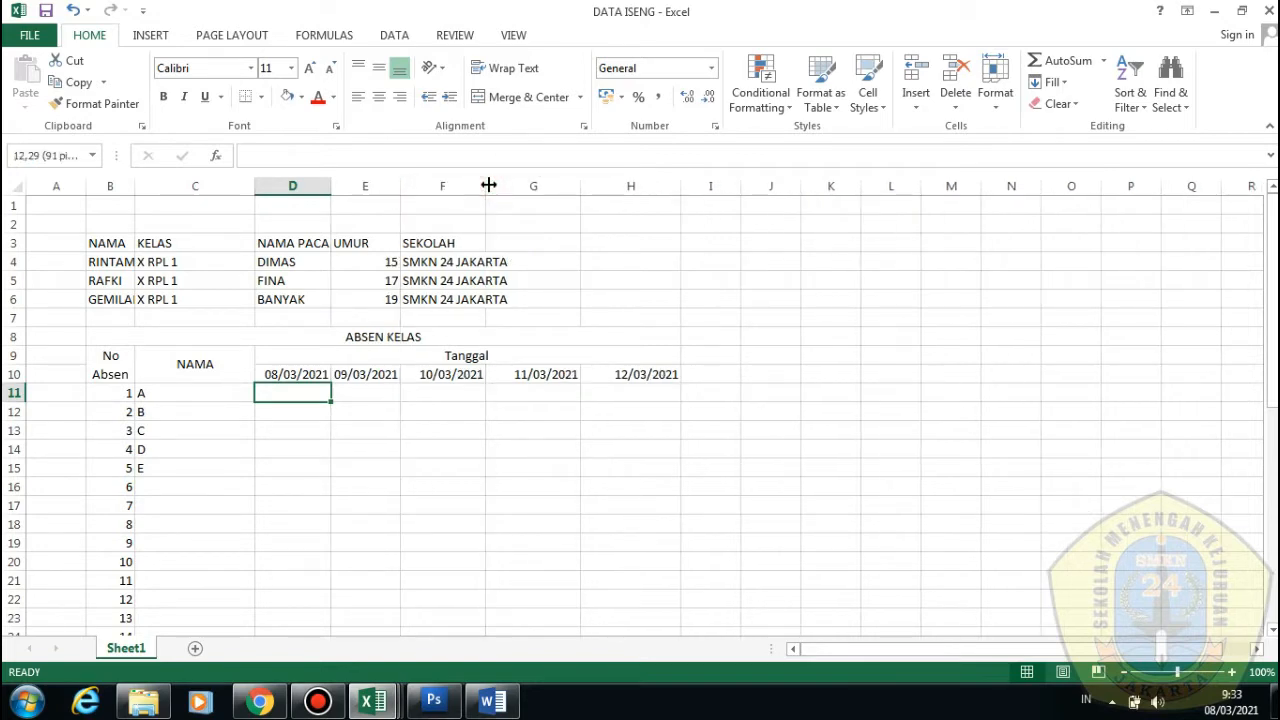
{"action": "left_click", "coordinate": [449, 425]}
{"action": "left_click", "coordinate": [358, 395]}
{"action": "left_click", "coordinate": [297, 392]}
Mark student 1 present with 1 under 08/03/2021 in D11
{"action": "type", "text": "1"}
{"action": "left_click", "coordinate": [306, 446]}
{"action": "left_click", "coordinate": [314, 410]}
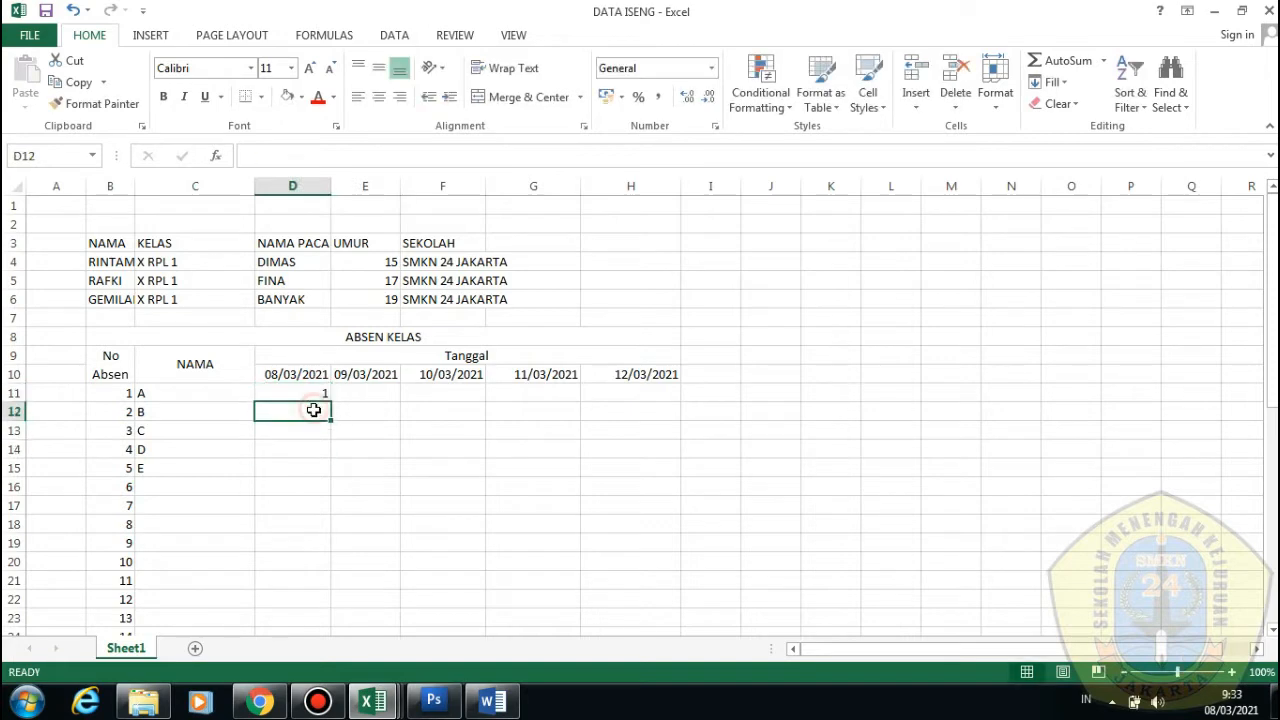
Label cell C47 below the student list TOTAL ANAK
{"action": "scroll", "coordinate": [321, 393], "scroll_direction": "down", "scroll_amount": 14}
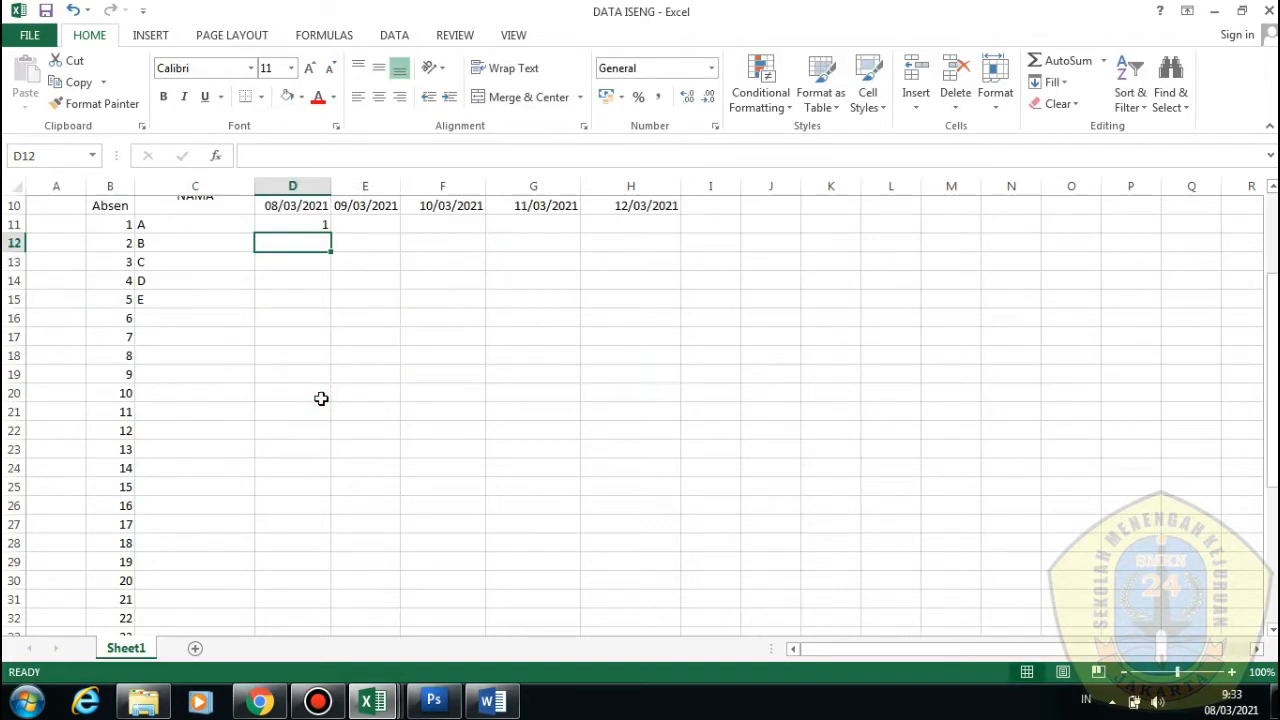
{"action": "left_click", "coordinate": [300, 279]}
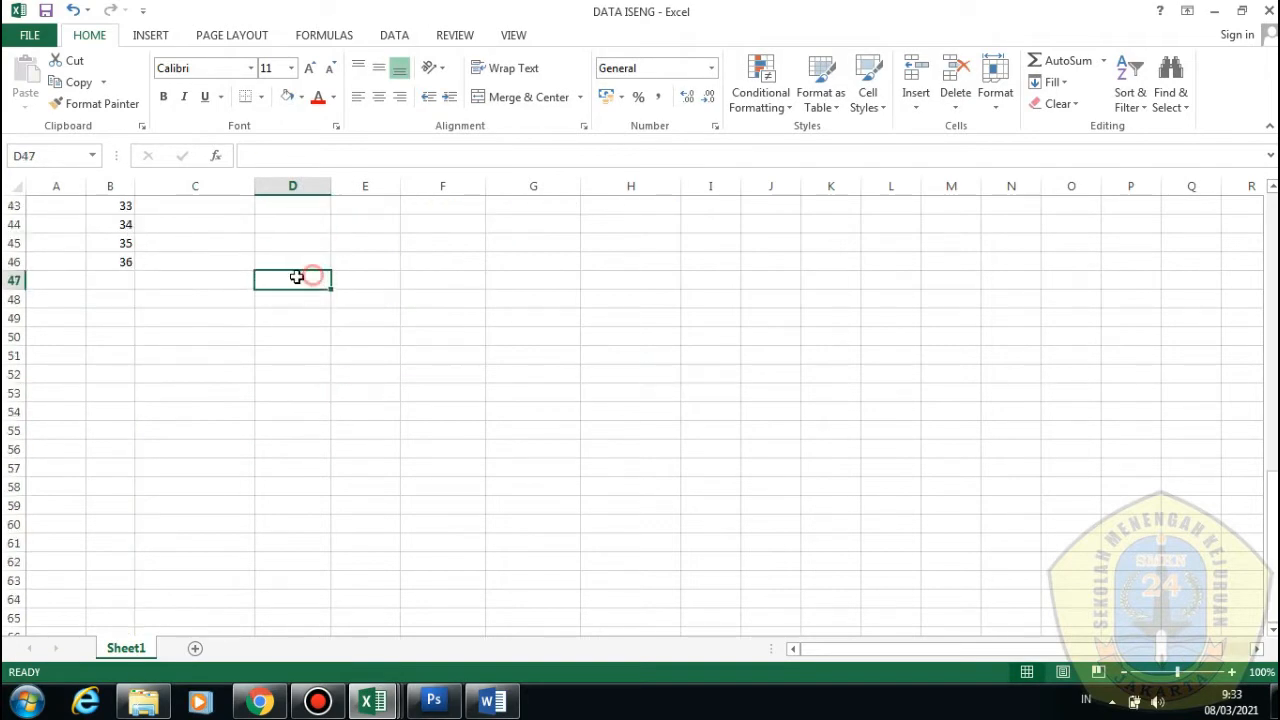
{"action": "double_click", "coordinate": [218, 280]}
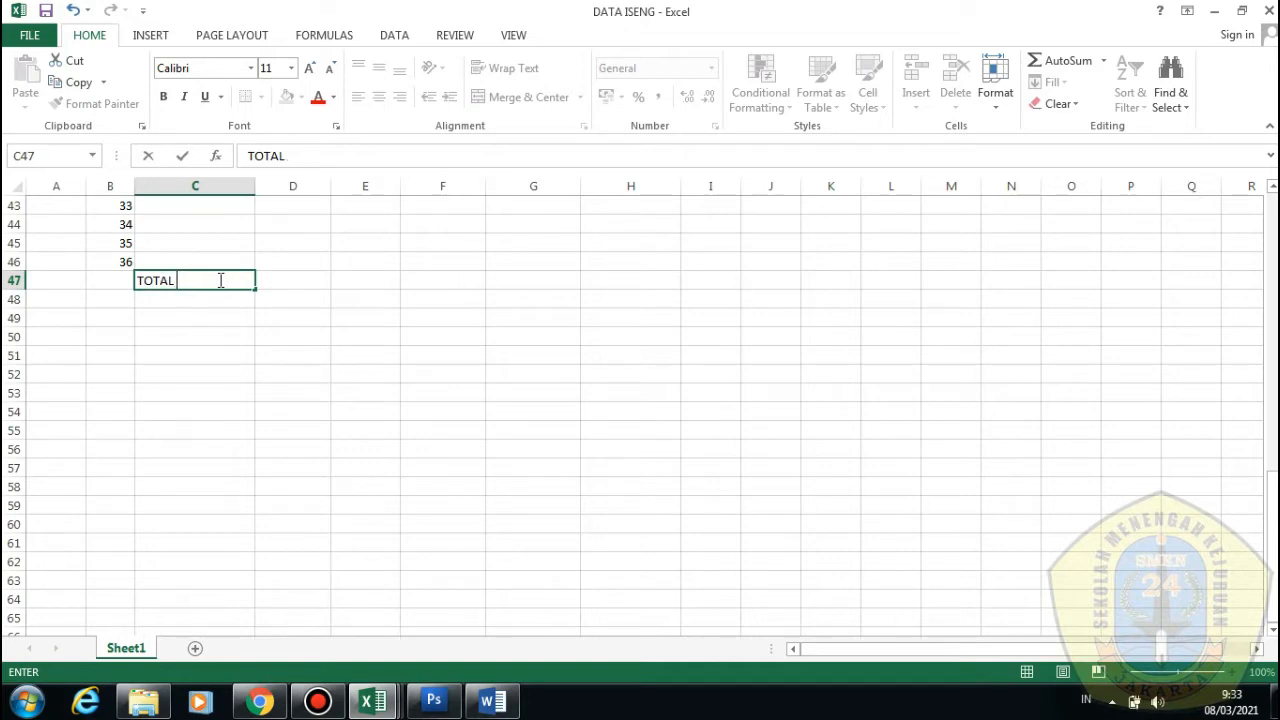
{"action": "key", "text": "Tab"}
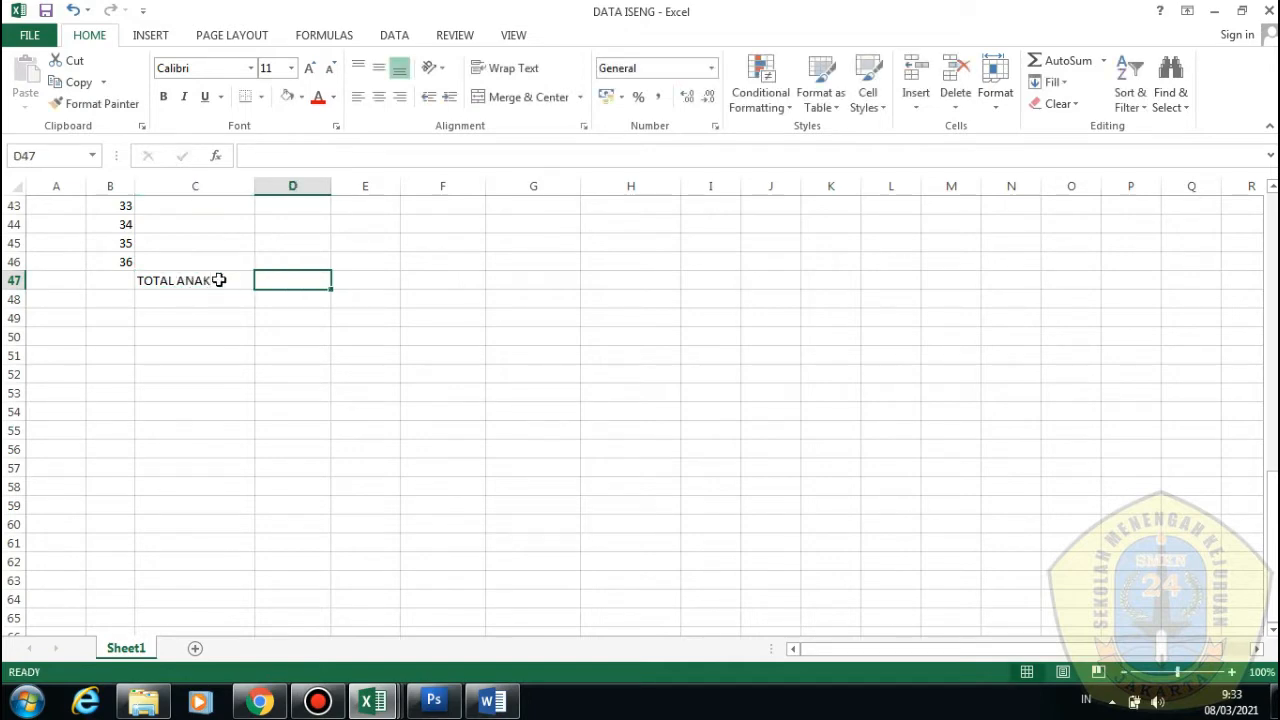
{"action": "scroll", "coordinate": [289, 289], "scroll_direction": "up", "scroll_amount": 3}
{"action": "scroll", "coordinate": [327, 349], "scroll_direction": "down", "scroll_amount": 2}
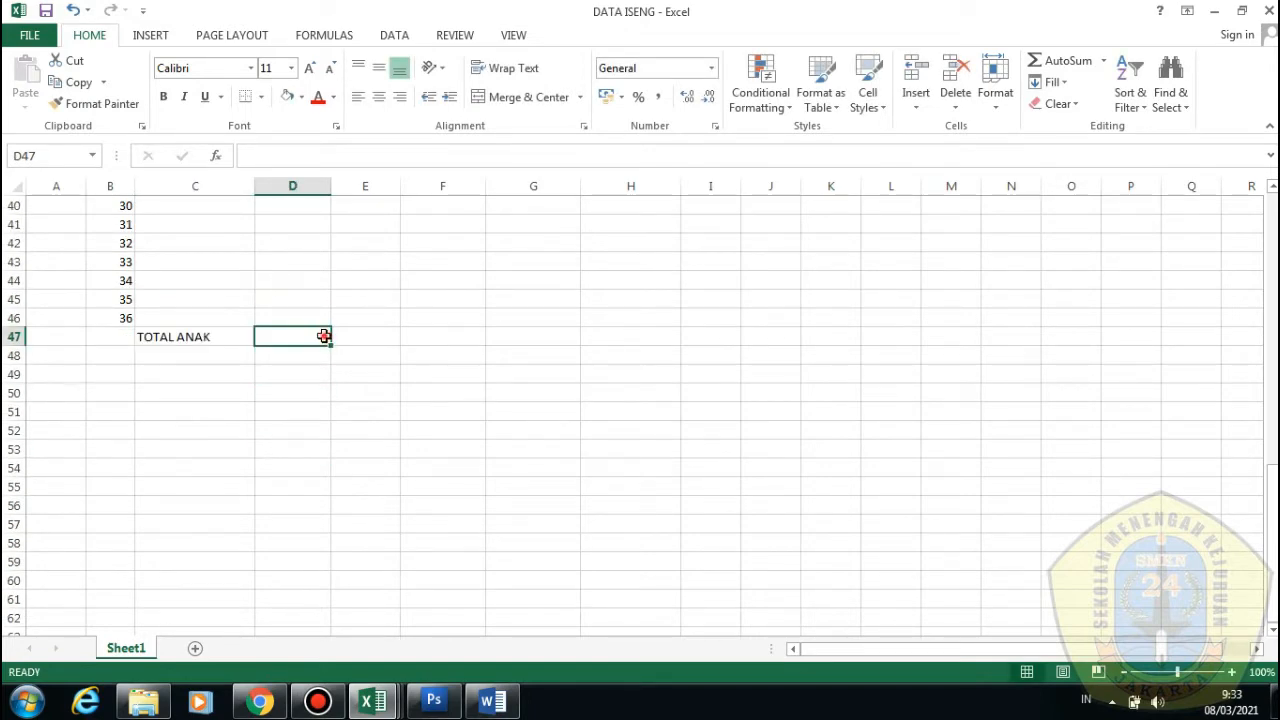
{"action": "double_click", "coordinate": [325, 337]}
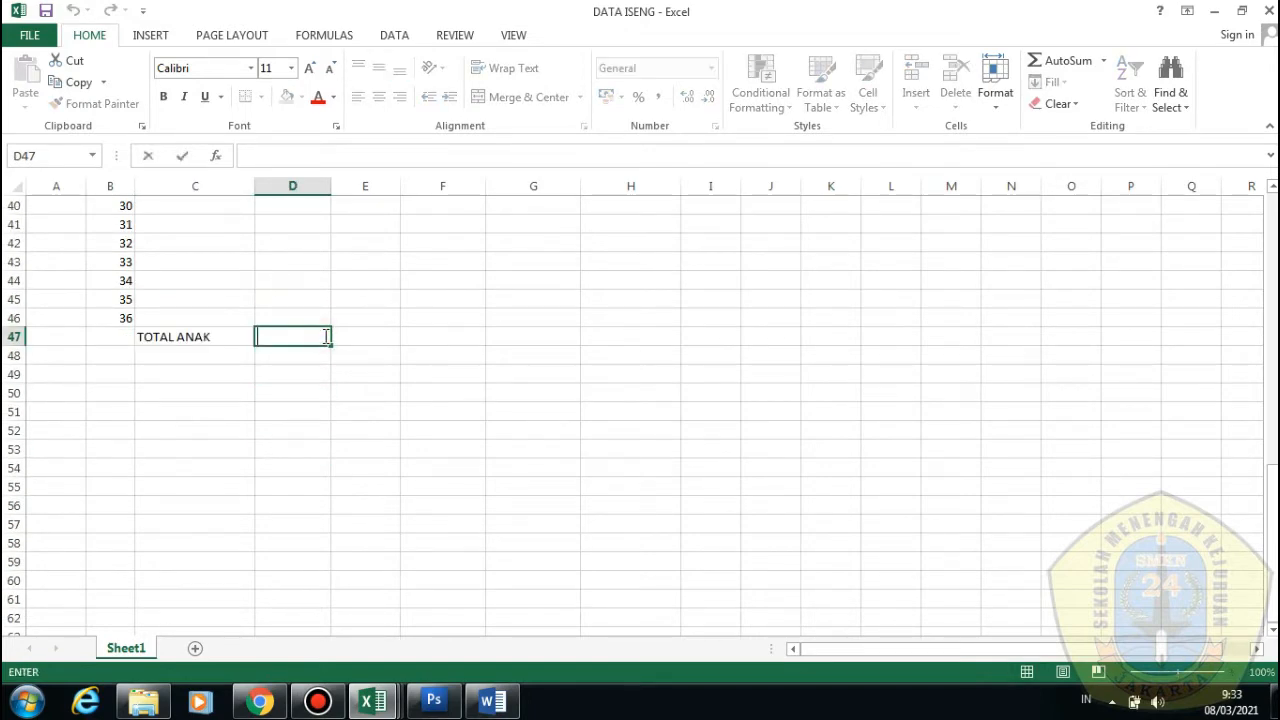
Enter =SUM(D11:D46) in D47 to total the 08/03/2021 attendance column
{"action": "left_click", "coordinate": [299, 157]}
{"action": "type", "text": "=SU"}
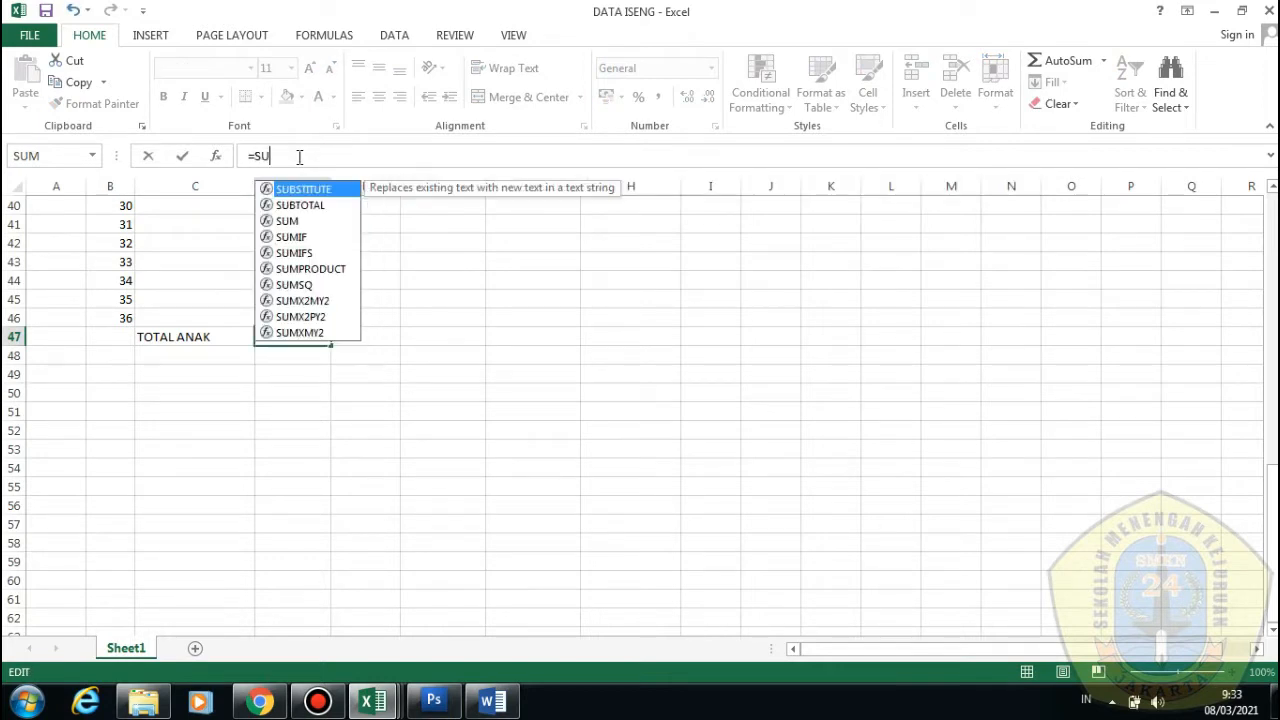
{"action": "type", "text": "M("}
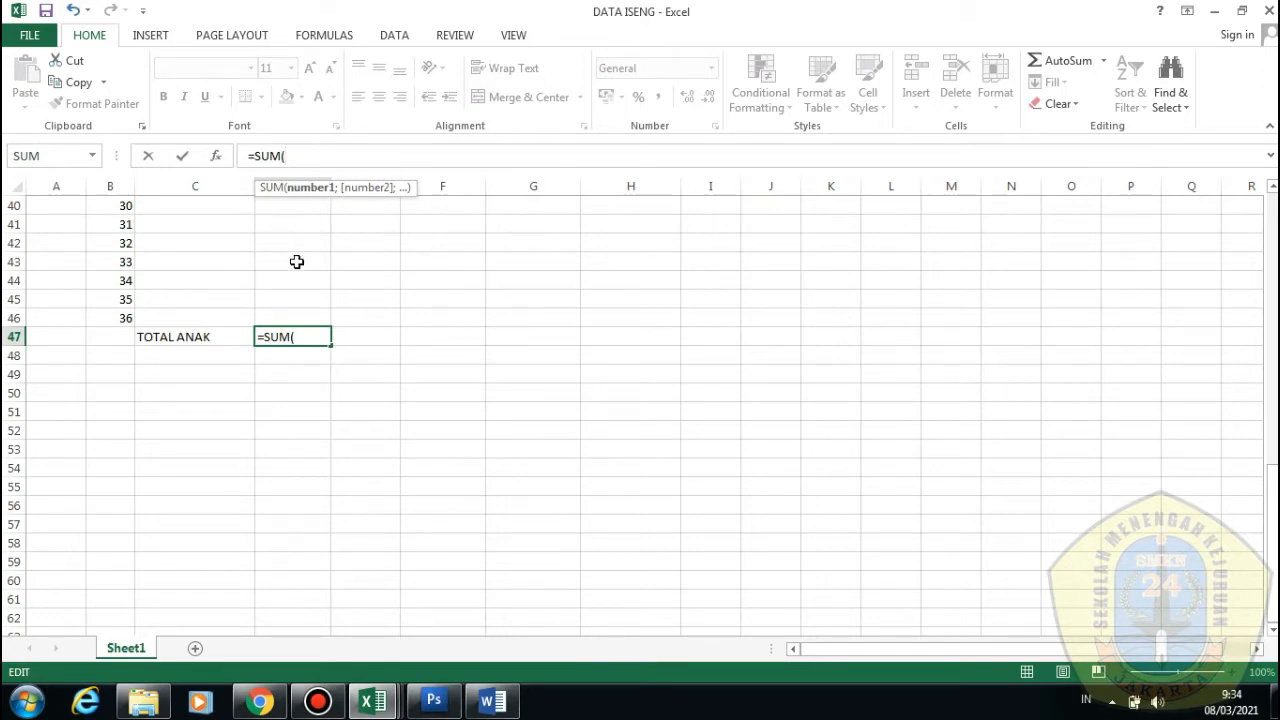
{"action": "scroll", "coordinate": [290, 240], "scroll_direction": "up", "scroll_amount": 5}
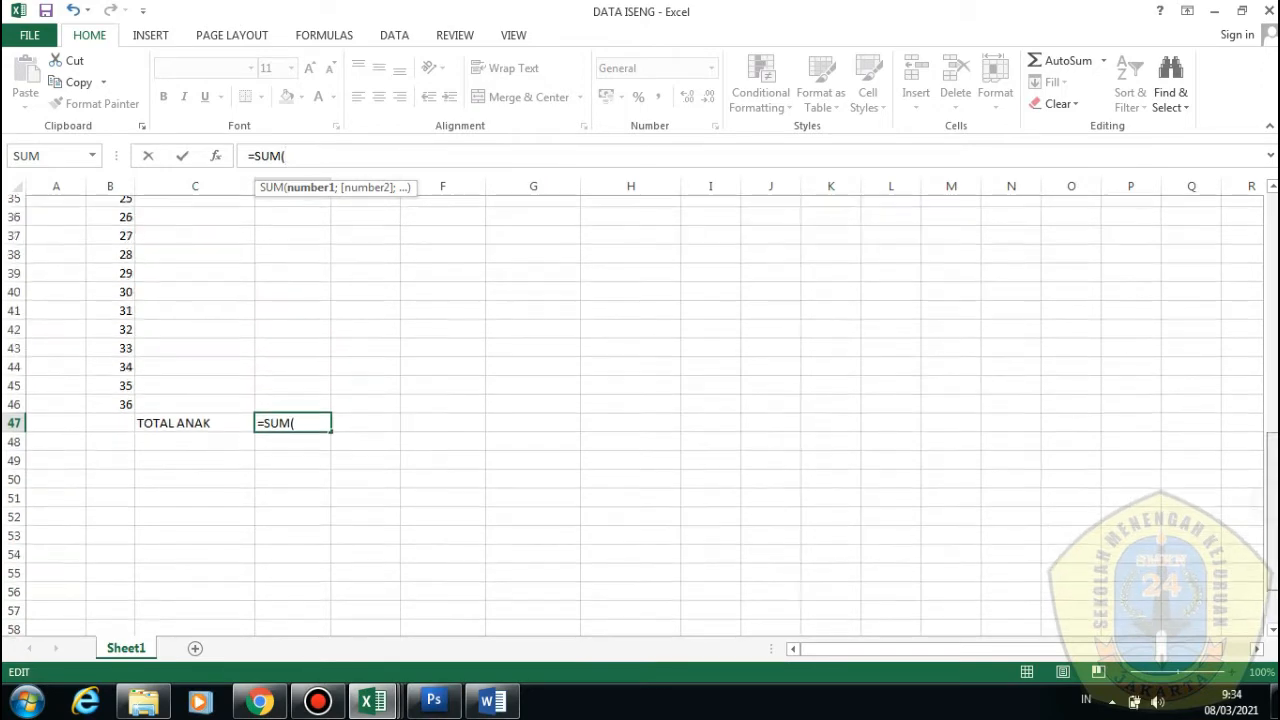
{"action": "scroll", "coordinate": [640, 410], "scroll_direction": "up", "scroll_amount": 6}
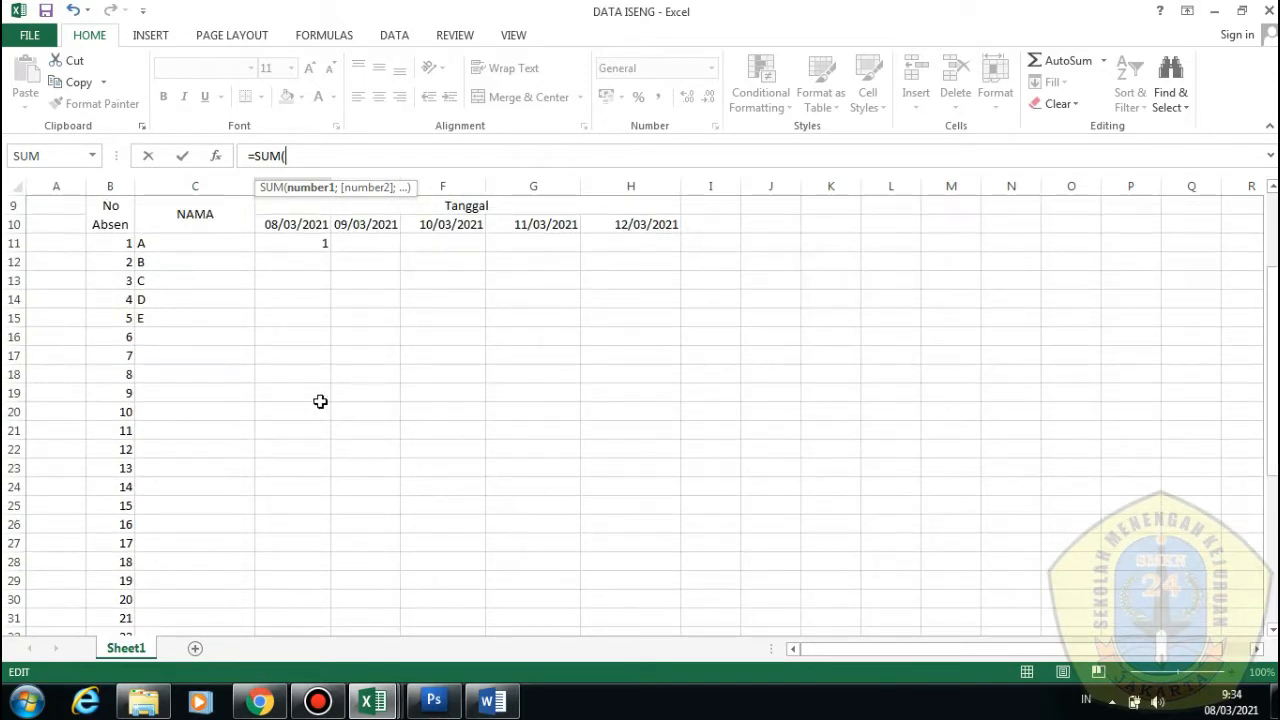
{"action": "left_click", "coordinate": [300, 244]}
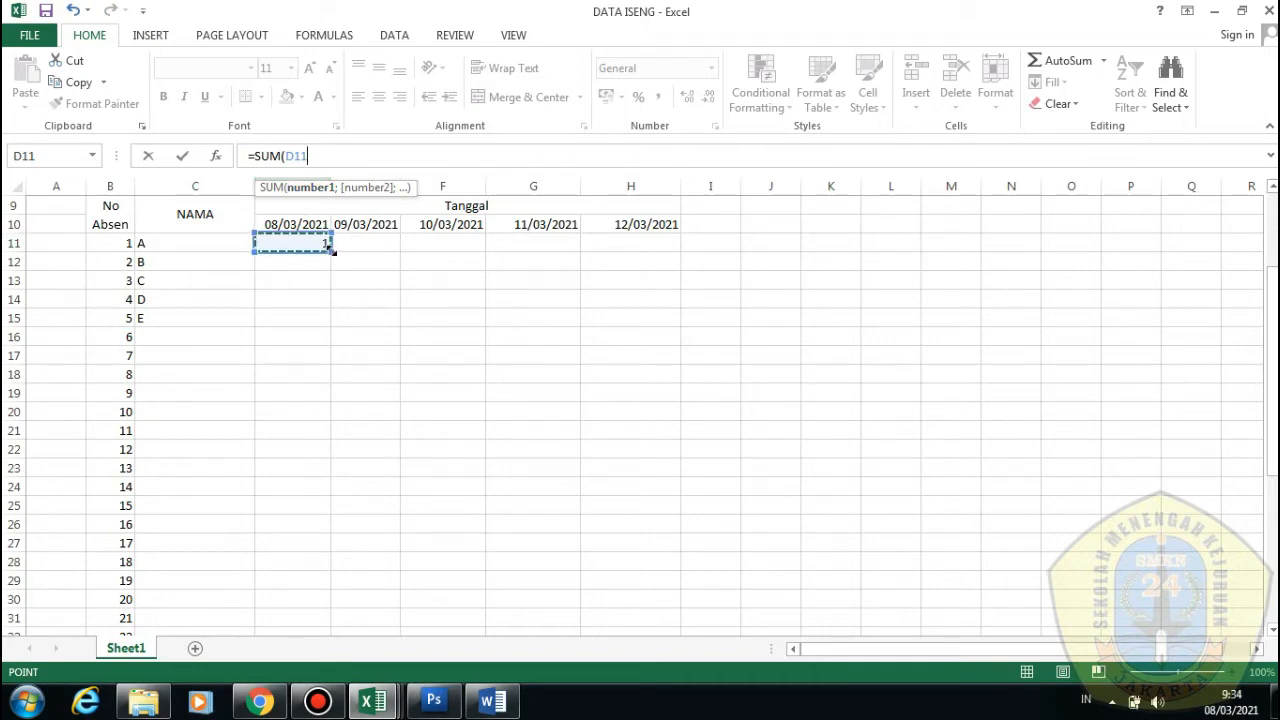
{"action": "left_click_drag", "start_coordinate": [328, 246], "coordinate": [334, 601]}
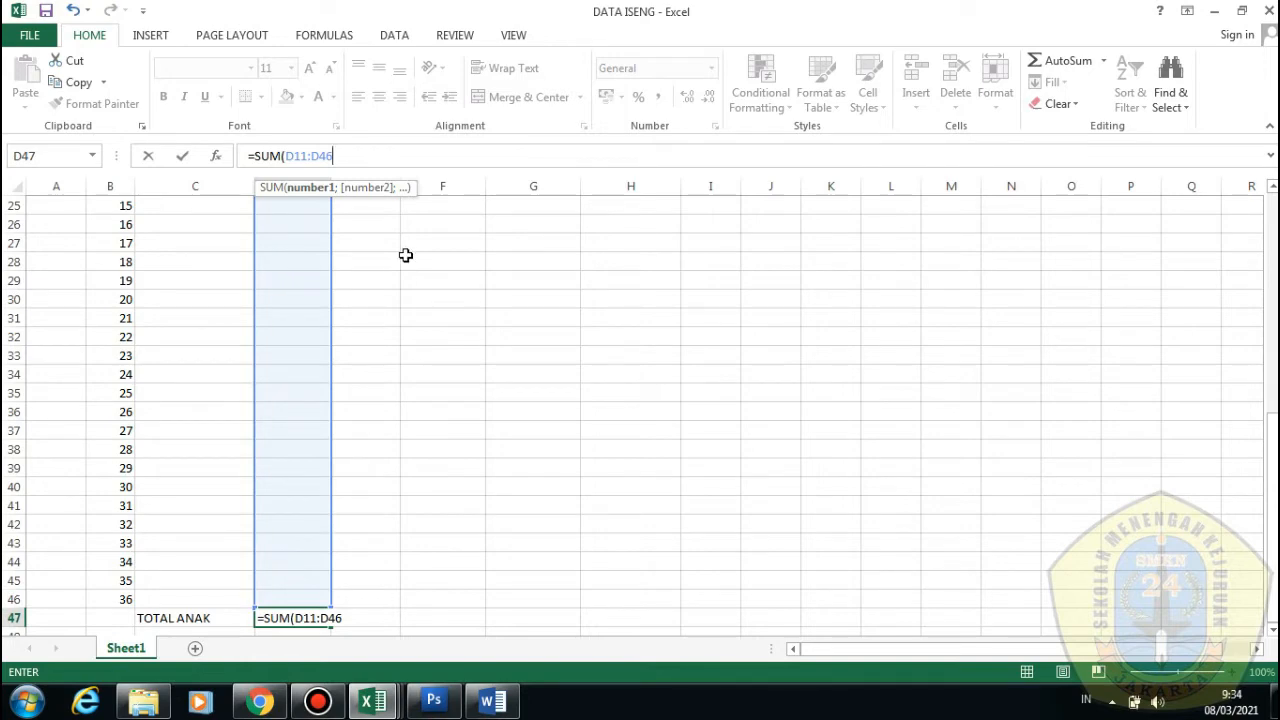
{"action": "key", "text": "Return"}
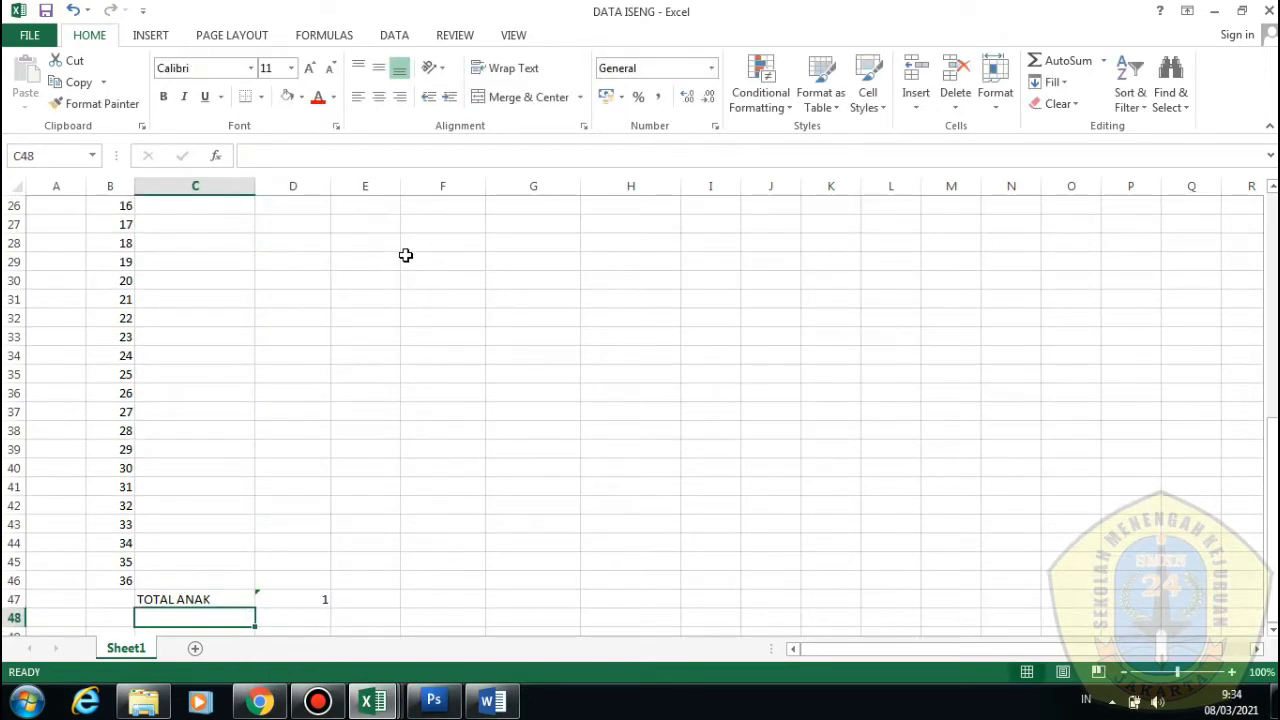
Enter the 08/03/2021 marks 0, 1, 1 and 0 for students 2 to 5
{"action": "left_click", "coordinate": [309, 596]}
{"action": "scroll", "coordinate": [608, 583], "scroll_direction": "up", "scroll_amount": 8}
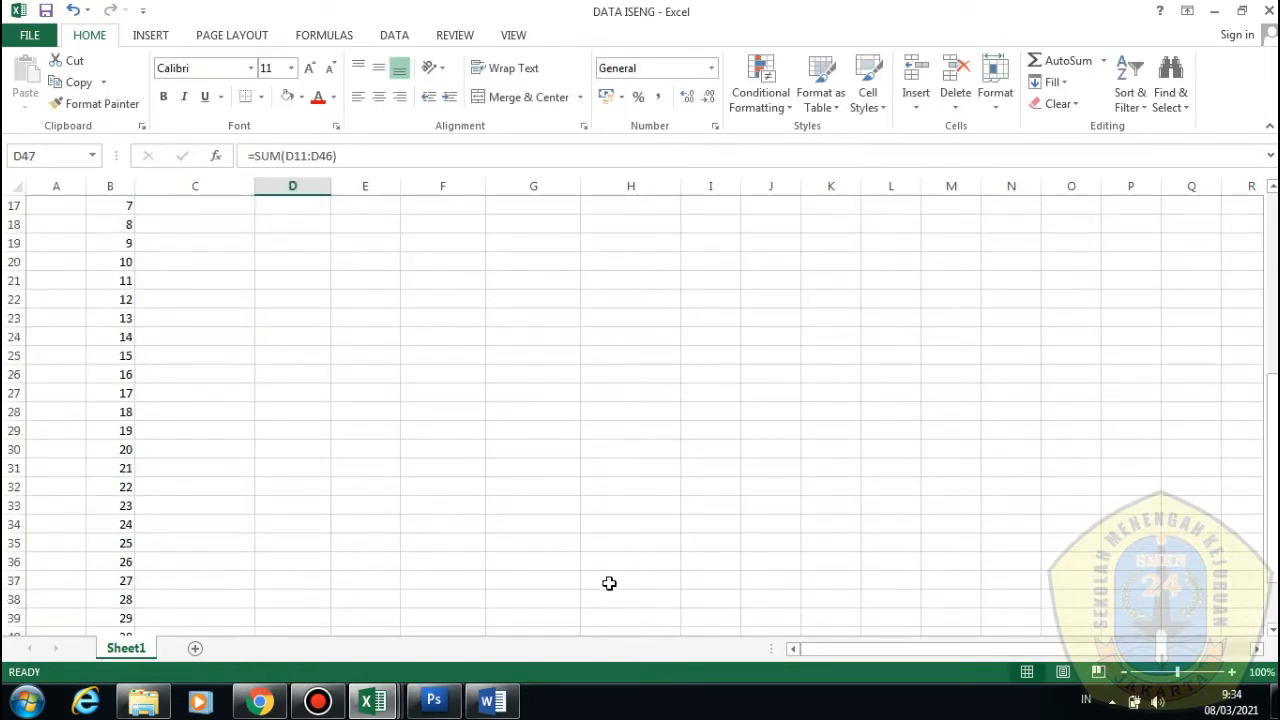
{"action": "left_click", "coordinate": [308, 396]}
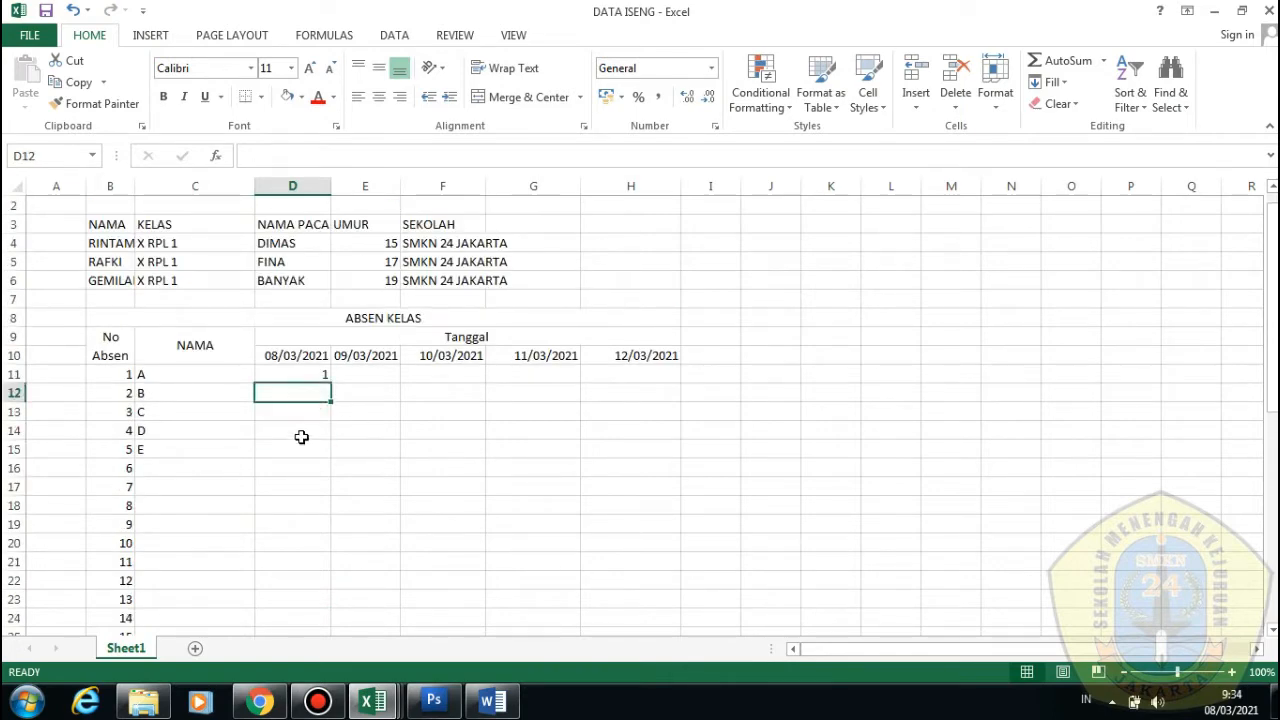
{"action": "type", "text": "0"}
{"action": "left_click", "coordinate": [314, 410]}
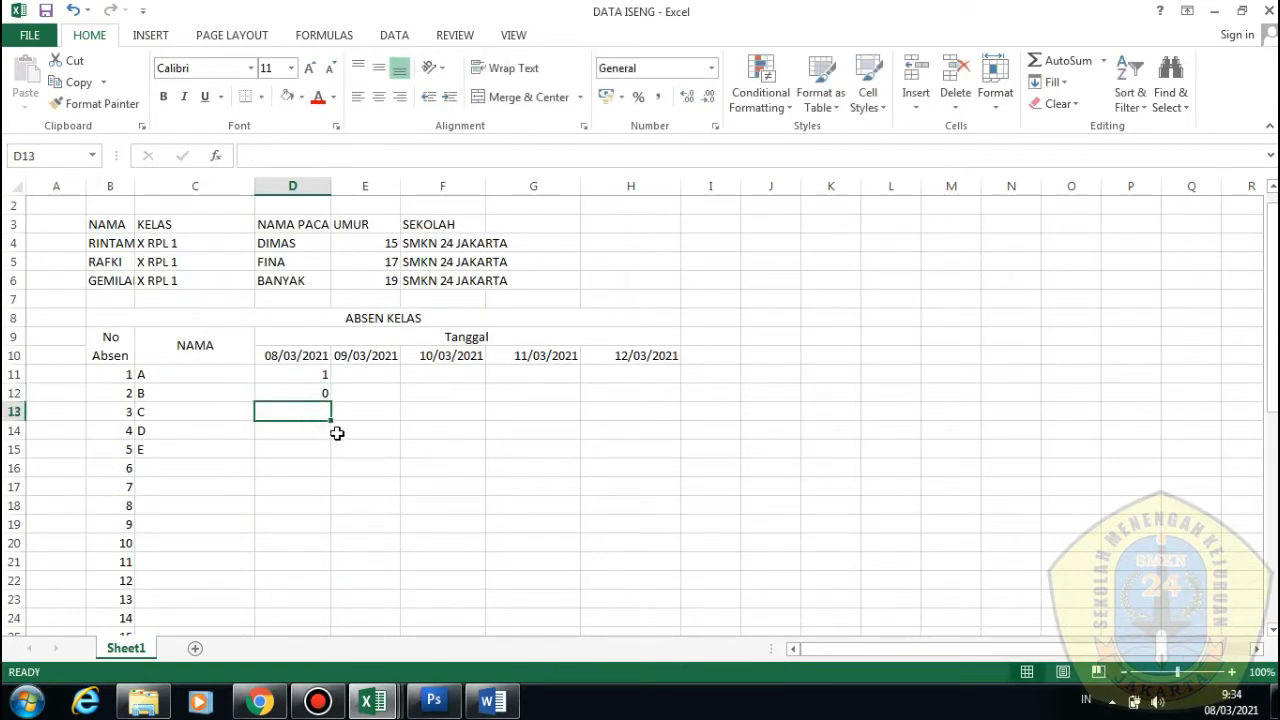
{"action": "type", "text": "1"}
{"action": "left_click", "coordinate": [296, 432]}
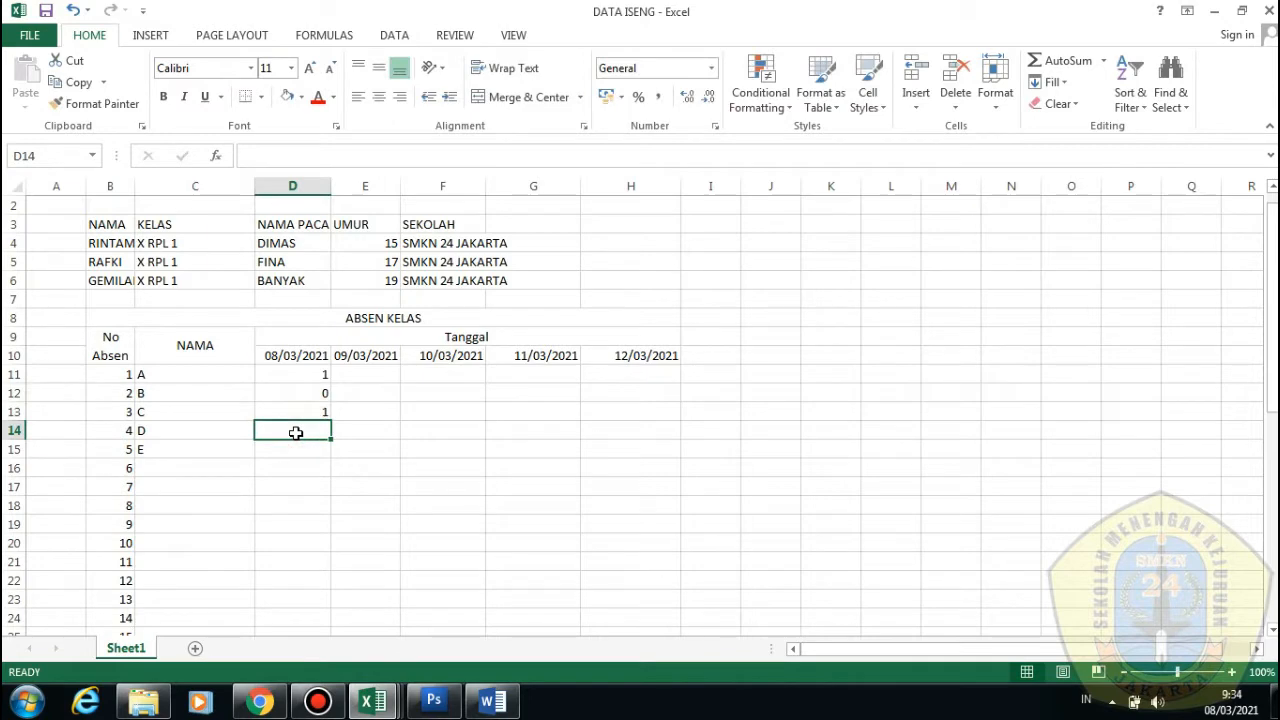
{"action": "type", "text": "1"}
{"action": "left_click", "coordinate": [289, 449]}
{"action": "type", "text": "0"}
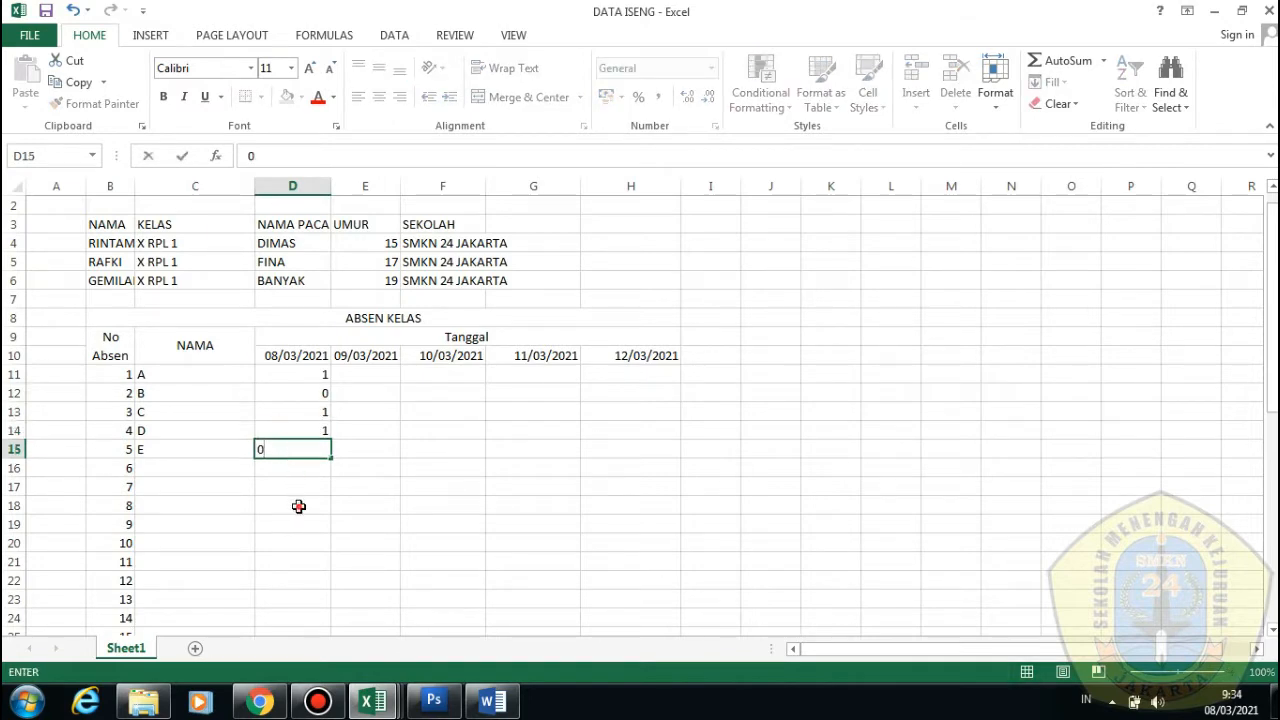
{"action": "left_click", "coordinate": [297, 503]}
{"action": "left_click", "coordinate": [297, 469]}
Check the TOTAL ANAK sum result and select the whole ABSEN KELAS table
{"action": "scroll", "coordinate": [318, 487], "scroll_direction": "down", "scroll_amount": 4}
{"action": "scroll", "coordinate": [318, 487], "scroll_direction": "down", "scroll_amount": 7}
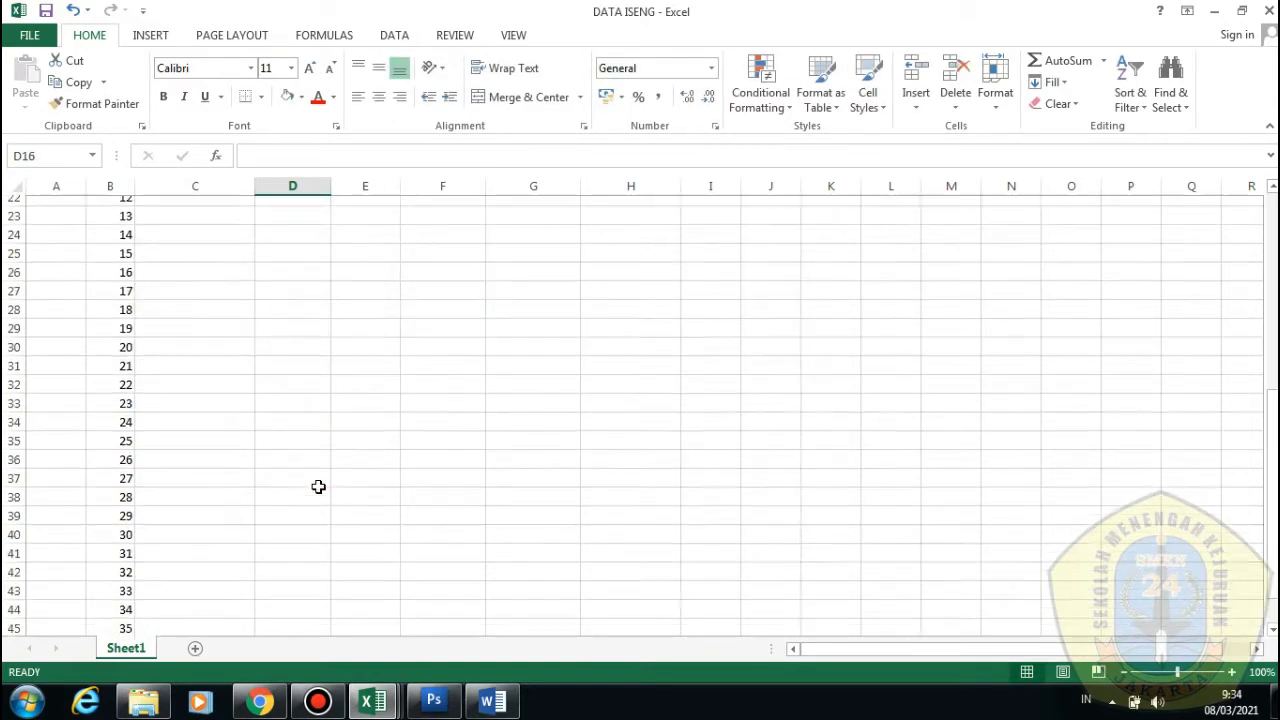
{"action": "left_click", "coordinate": [317, 452]}
{"action": "scroll", "coordinate": [352, 501], "scroll_direction": "up", "scroll_amount": 9}
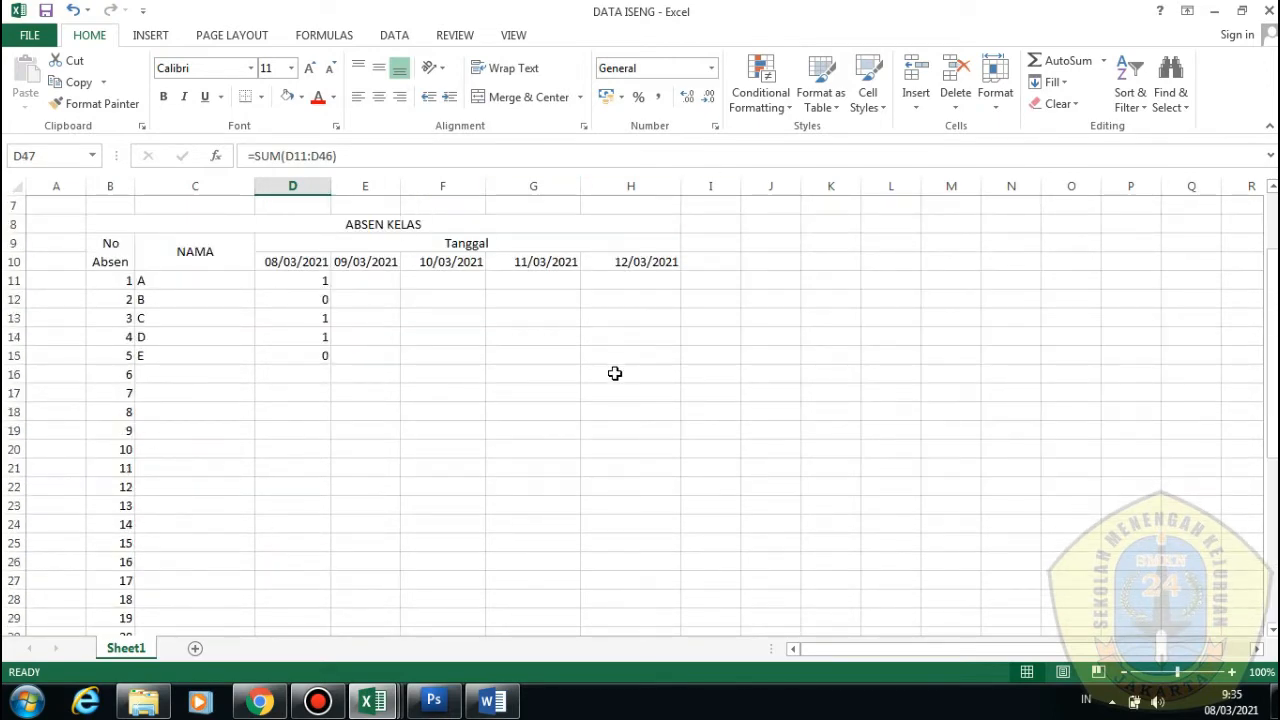
{"action": "scroll", "coordinate": [615, 373], "scroll_direction": "down", "scroll_amount": 5}
{"action": "scroll", "coordinate": [648, 391], "scroll_direction": "up", "scroll_amount": 5}
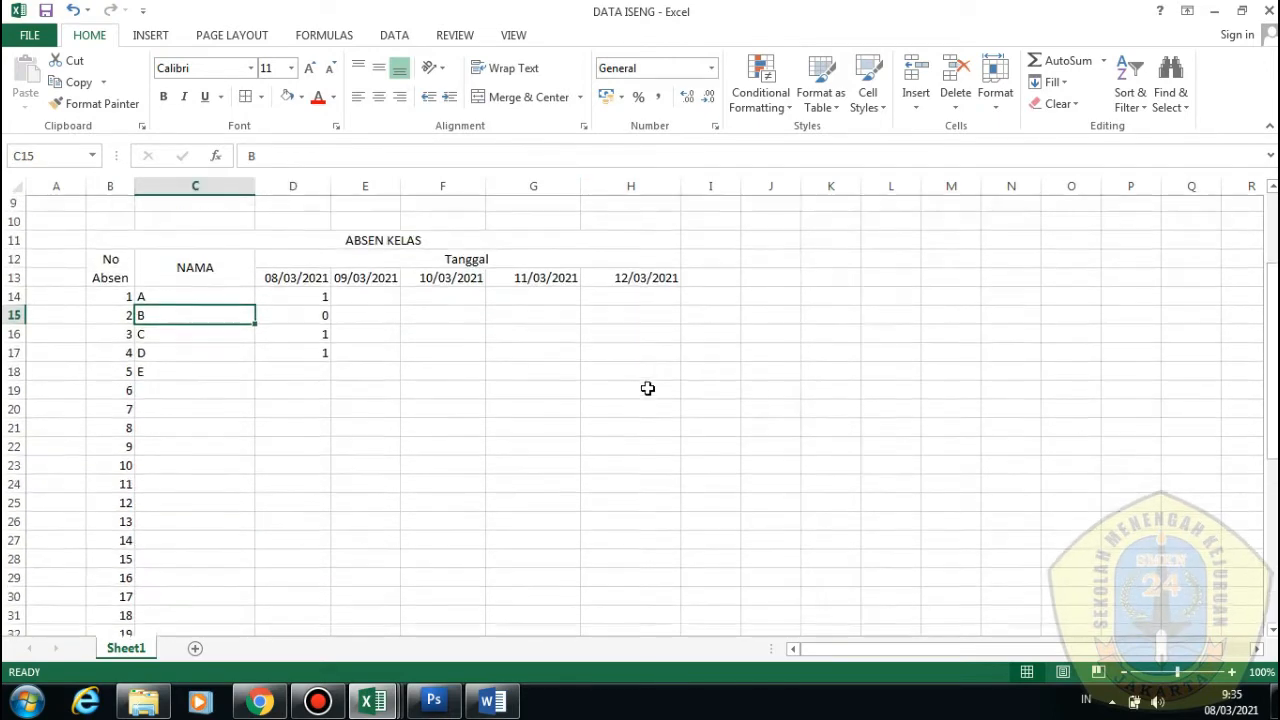
{"action": "left_click_drag", "start_coordinate": [116, 240], "coordinate": [285, 563]}
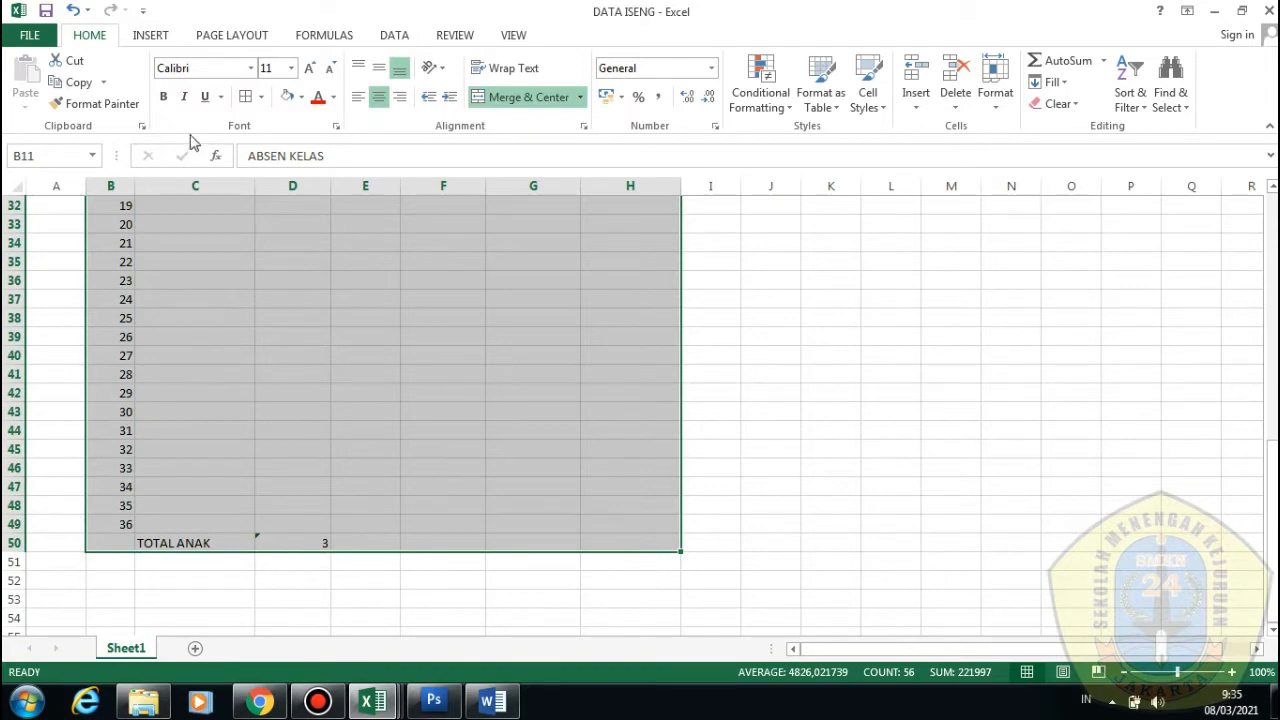
Apply All Borders to the ABSEN KELAS table B11:H50
{"action": "left_click", "coordinate": [263, 100]}
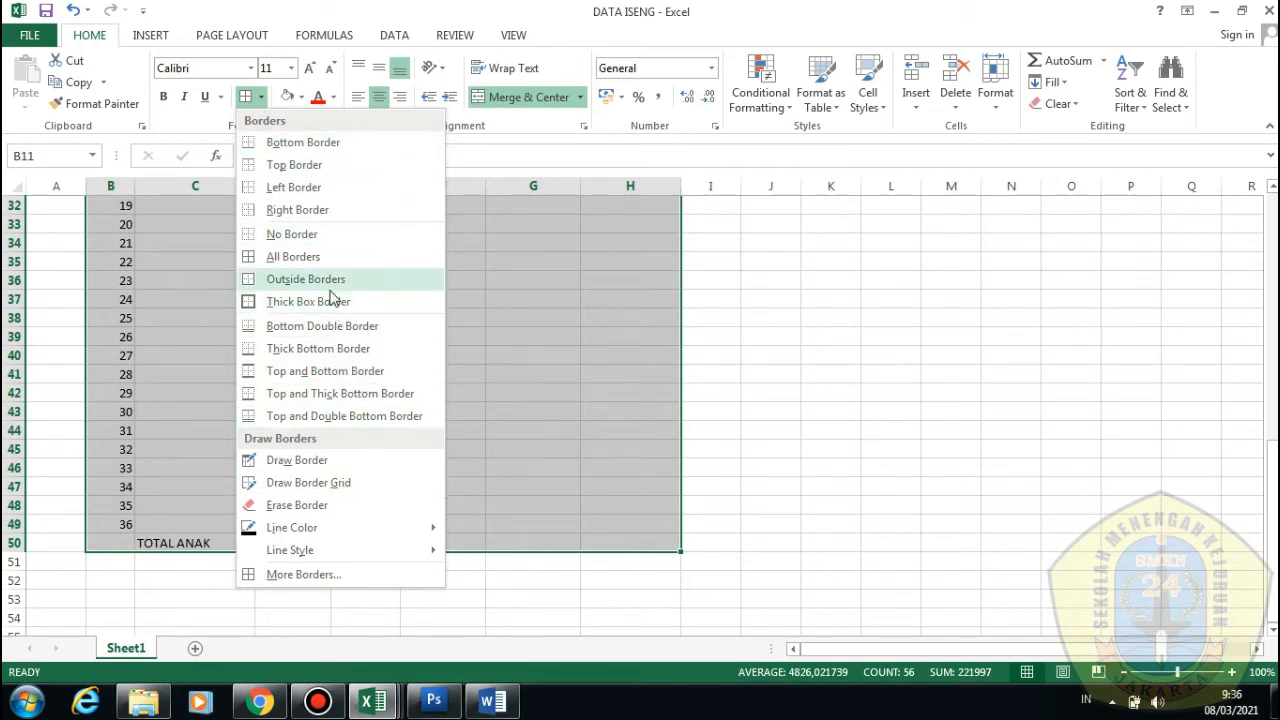
{"action": "left_click", "coordinate": [180, 368]}
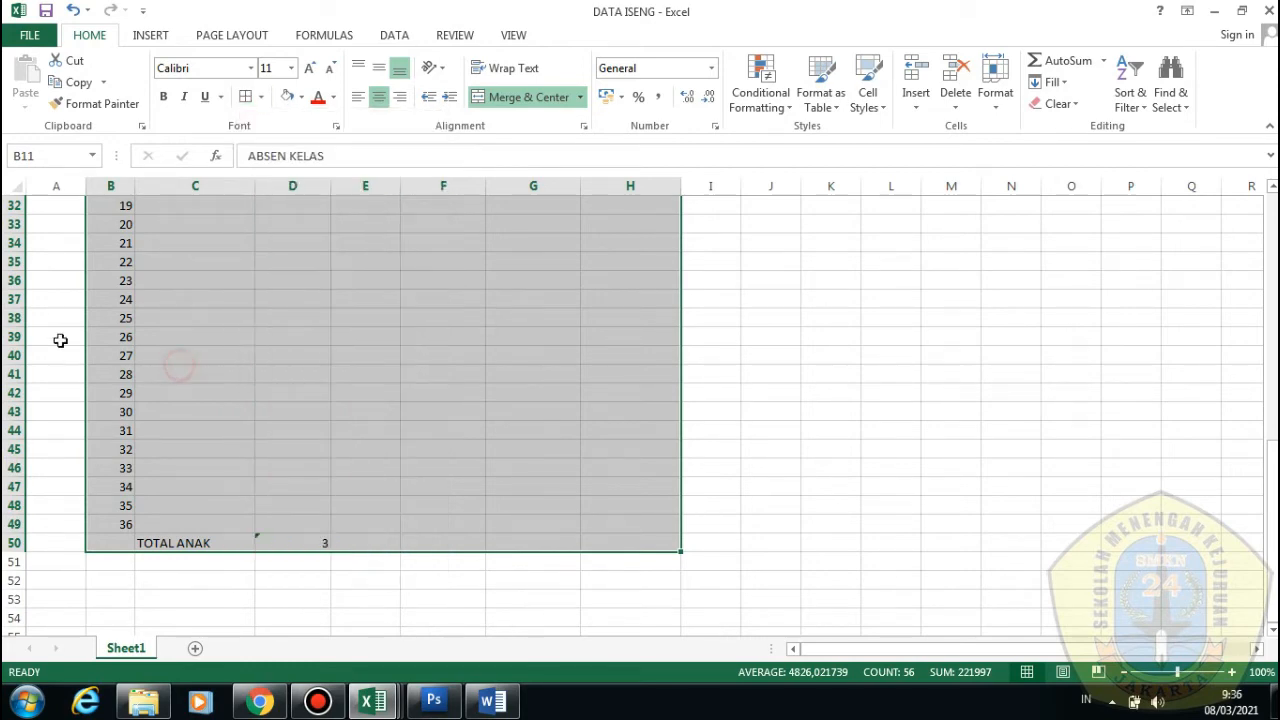
{"action": "left_click", "coordinate": [583, 416]}
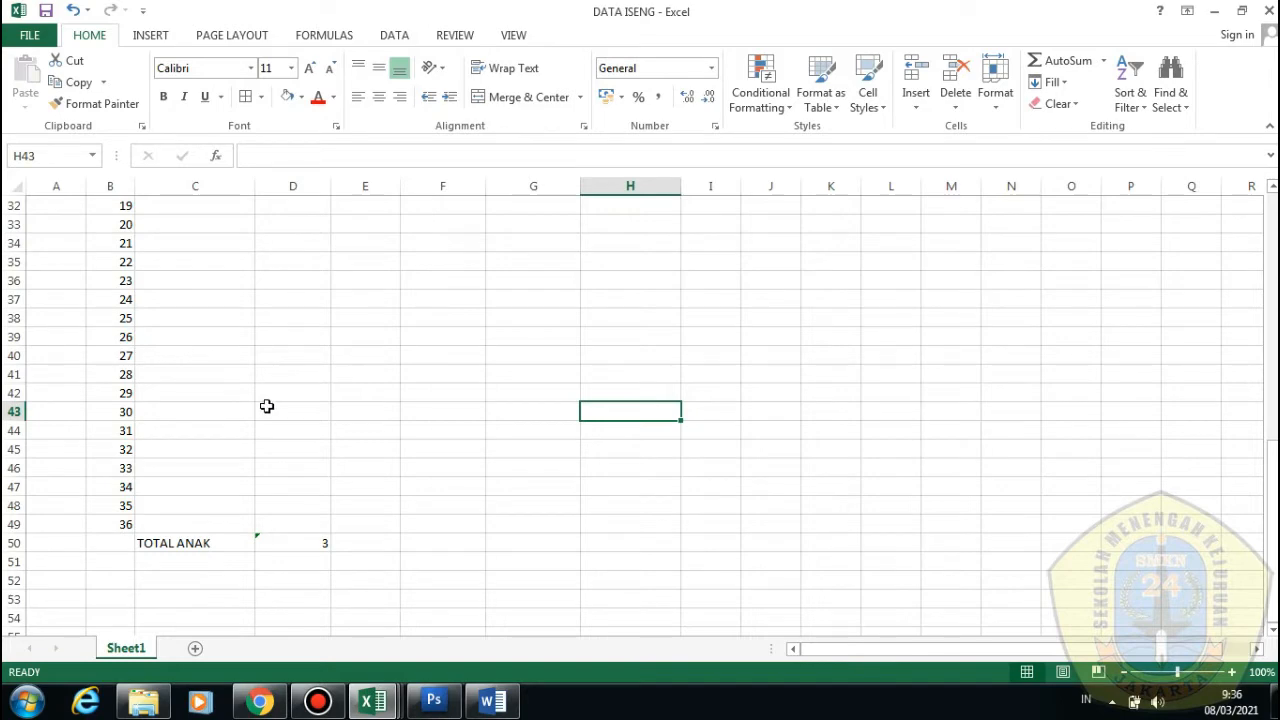
{"action": "scroll", "coordinate": [342, 536], "scroll_direction": "up", "scroll_amount": 7}
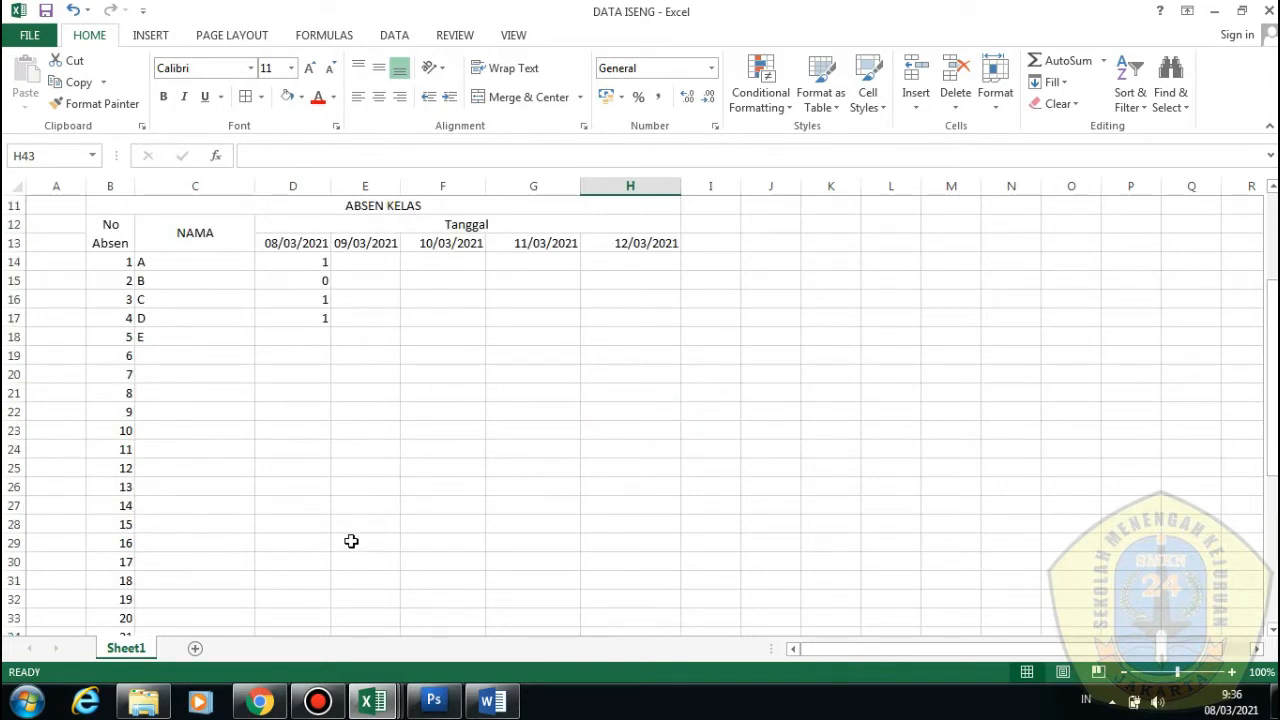
{"action": "left_click_drag", "start_coordinate": [102, 204], "coordinate": [415, 517]}
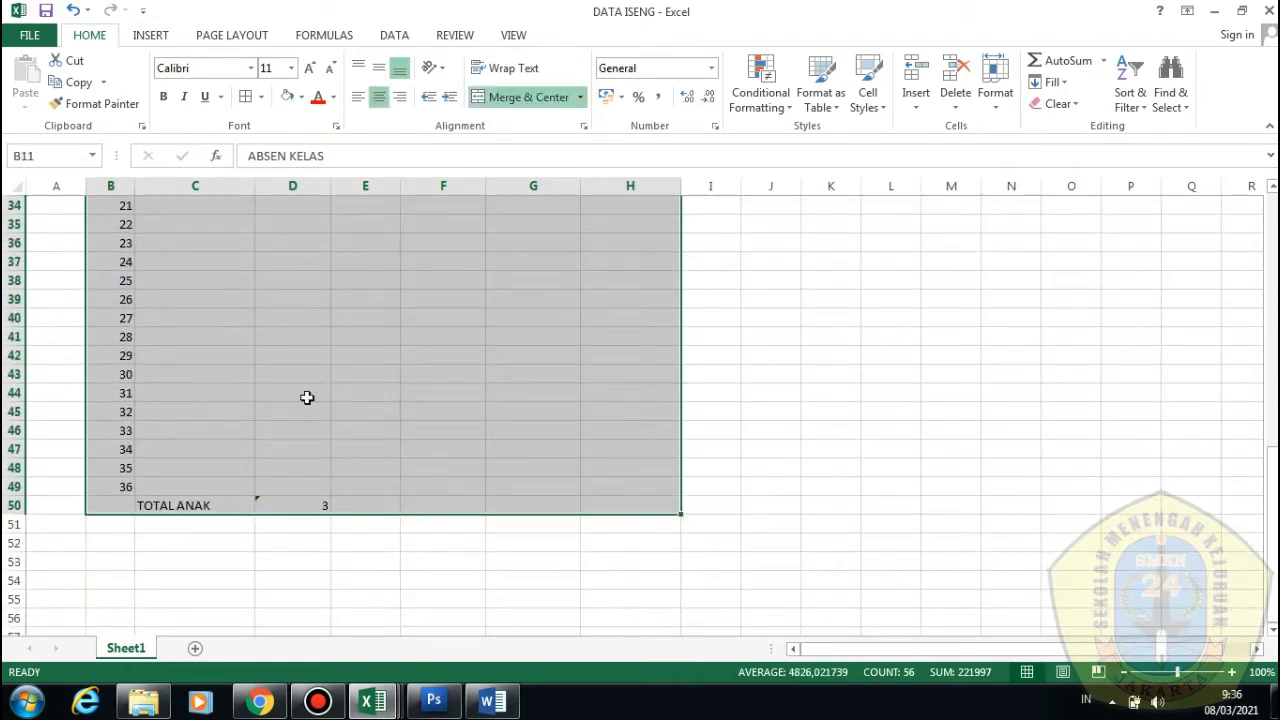
{"action": "left_click", "coordinate": [260, 97]}
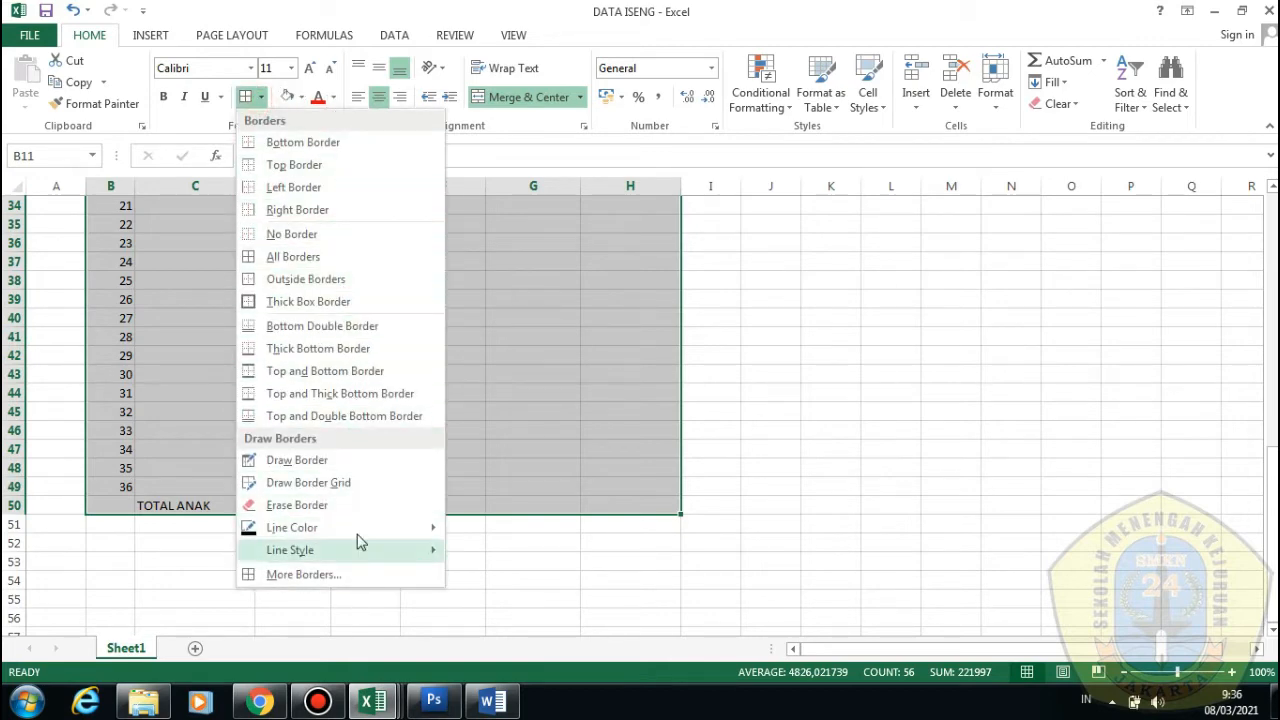
{"action": "left_click", "coordinate": [290, 258]}
{"action": "scroll", "coordinate": [286, 258], "scroll_direction": "up", "scroll_amount": 11}
{"action": "scroll", "coordinate": [277, 280], "scroll_direction": "down", "scroll_amount": 3}
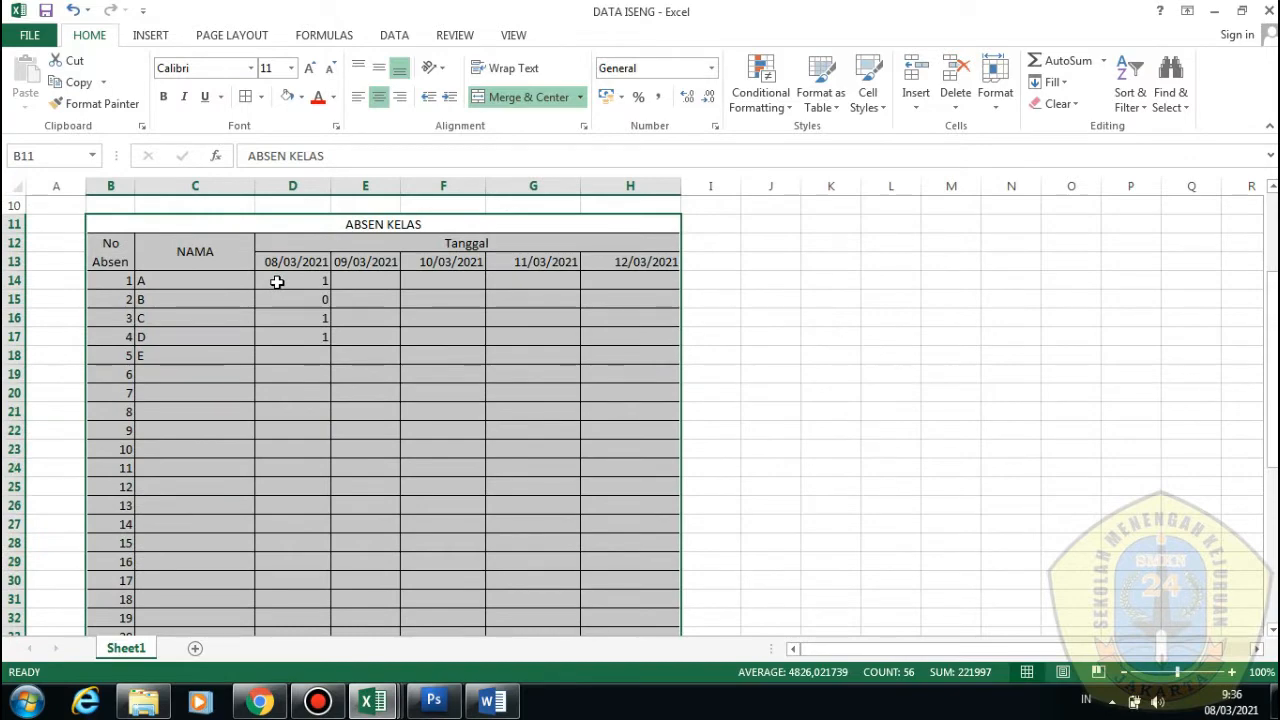
{"action": "scroll", "coordinate": [277, 281], "scroll_direction": "down", "scroll_amount": 1}
{"action": "scroll", "coordinate": [277, 281], "scroll_direction": "up", "scroll_amount": 1}
Add a Thick Box Border outline around the table
{"action": "left_click", "coordinate": [260, 97]}
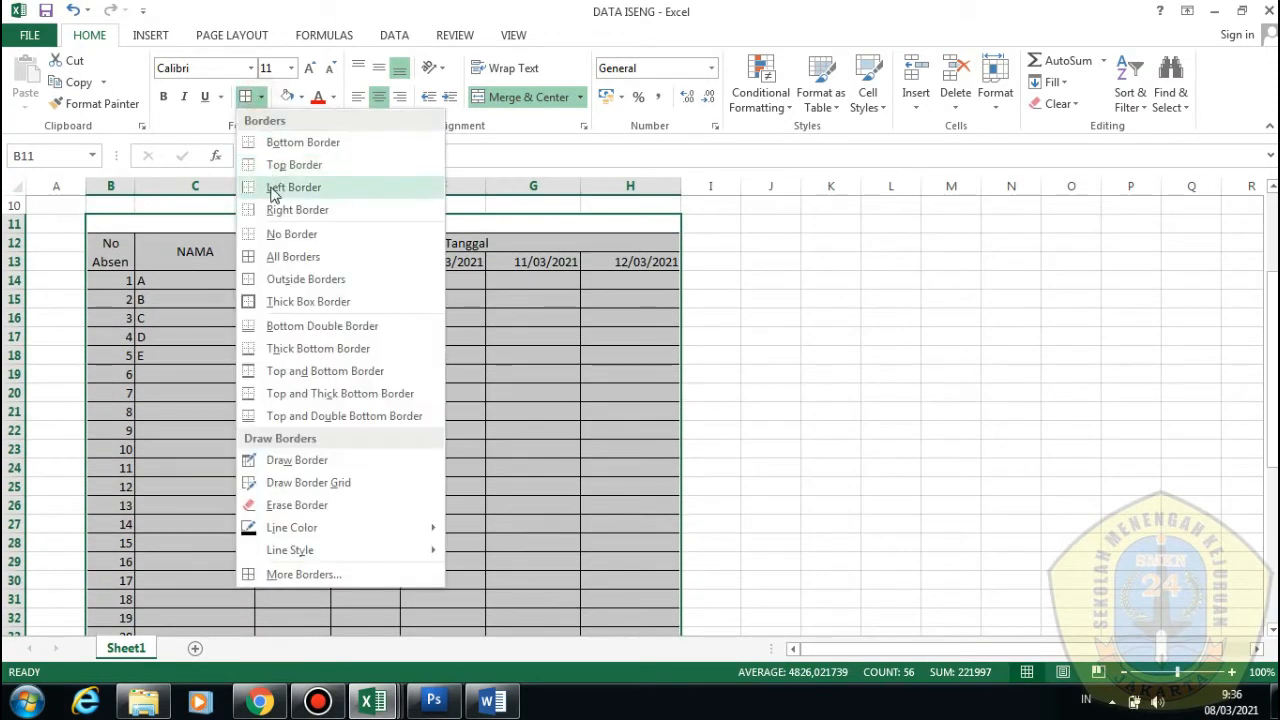
{"action": "left_click", "coordinate": [282, 302]}
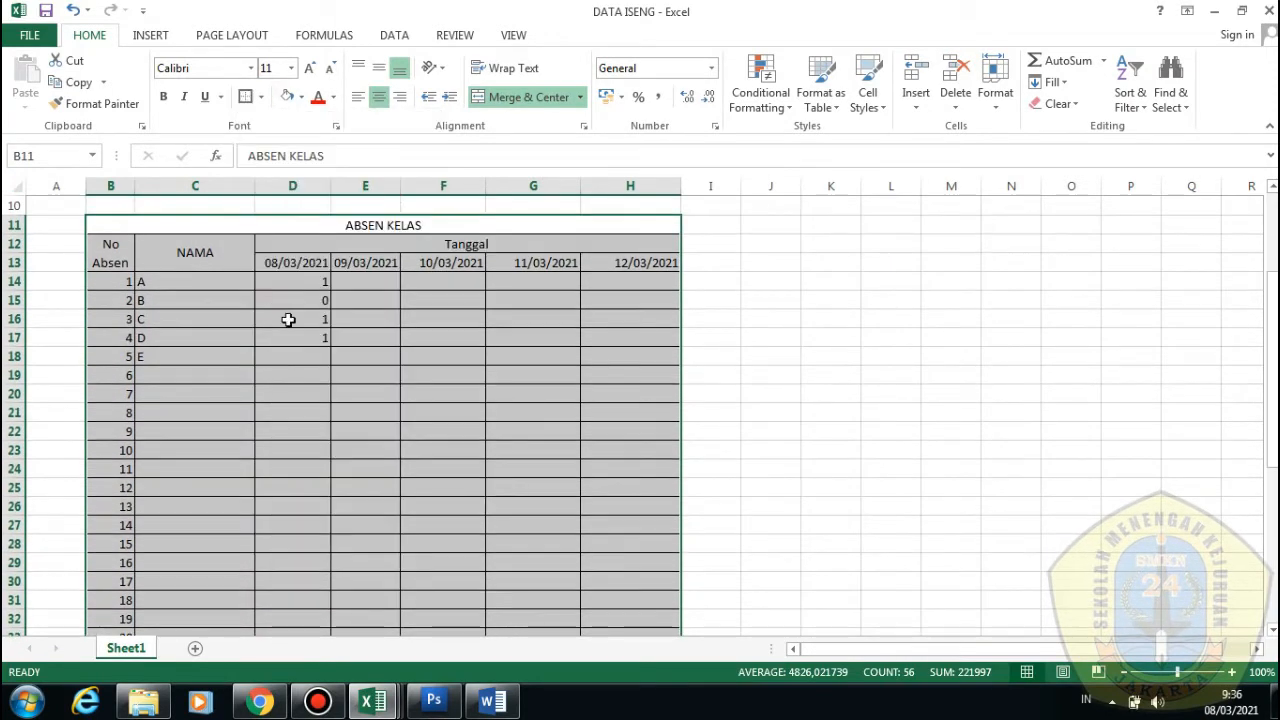
{"action": "left_click", "coordinate": [288, 319]}
{"action": "scroll", "coordinate": [292, 328], "scroll_direction": "down", "scroll_amount": 5}
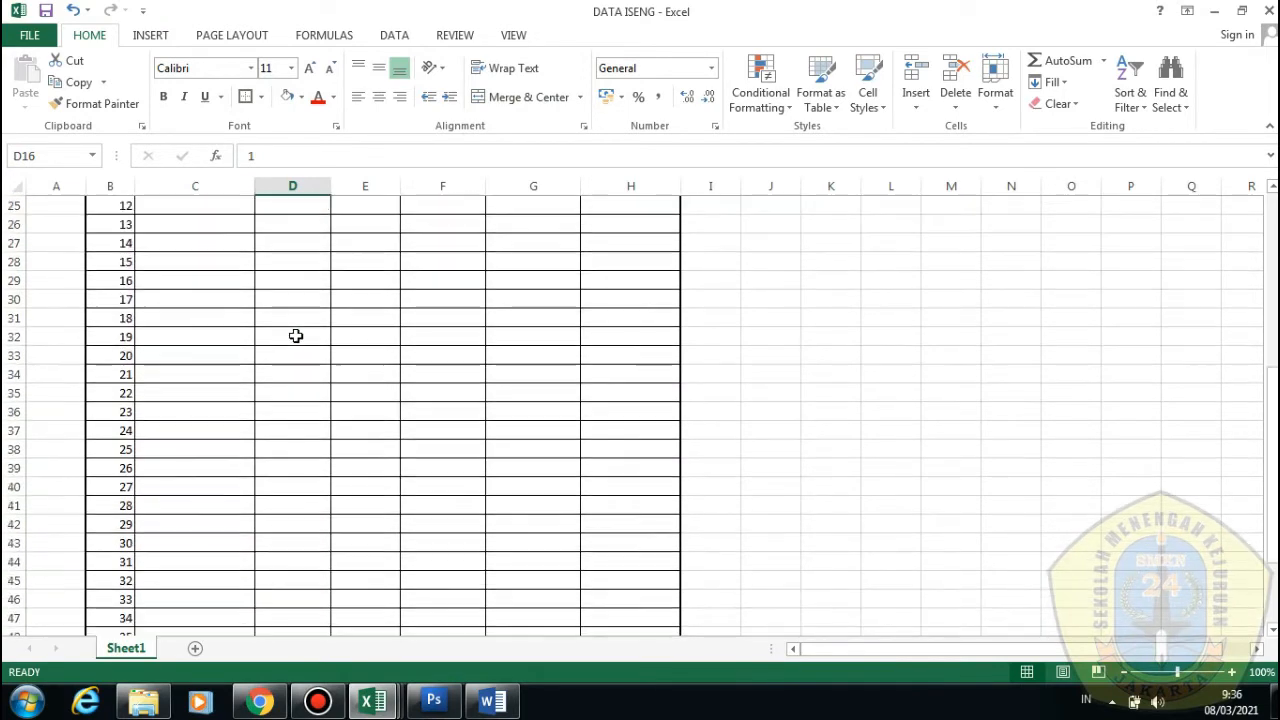
{"action": "scroll", "coordinate": [295, 337], "scroll_direction": "down", "scroll_amount": 4}
{"action": "scroll", "coordinate": [300, 340], "scroll_direction": "up", "scroll_amount": 8}
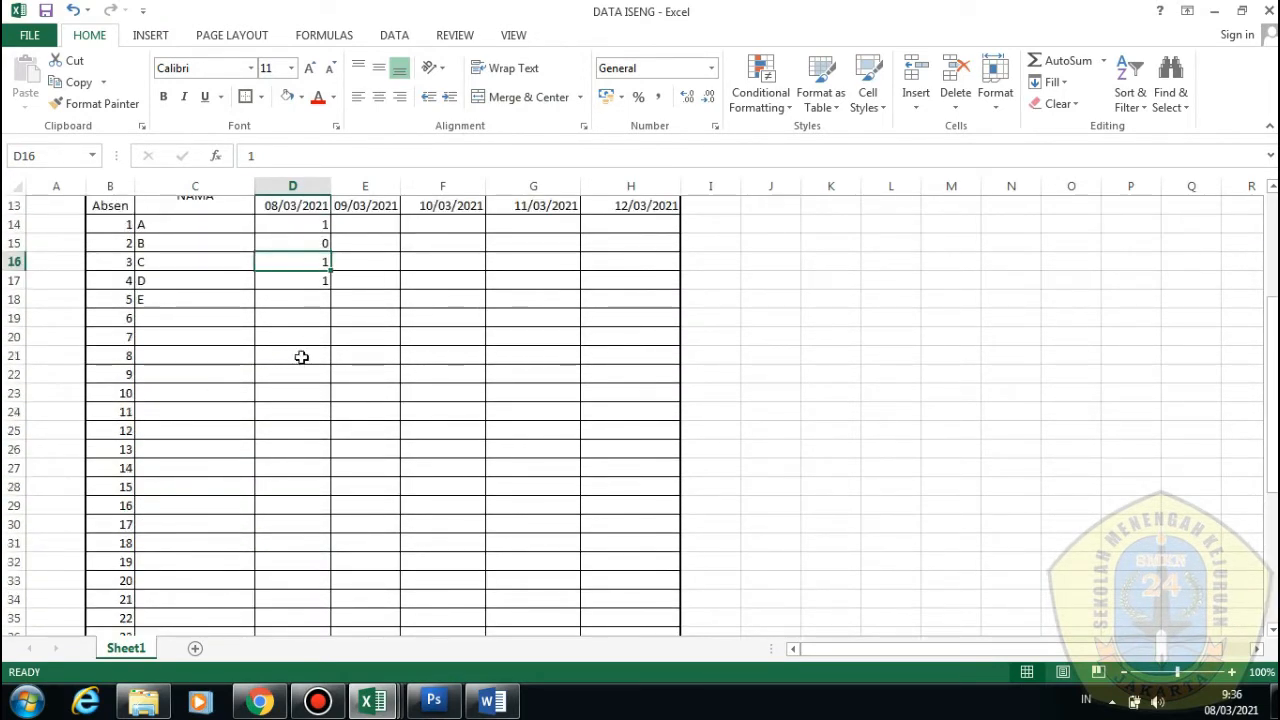
{"action": "left_click", "coordinate": [372, 702]}
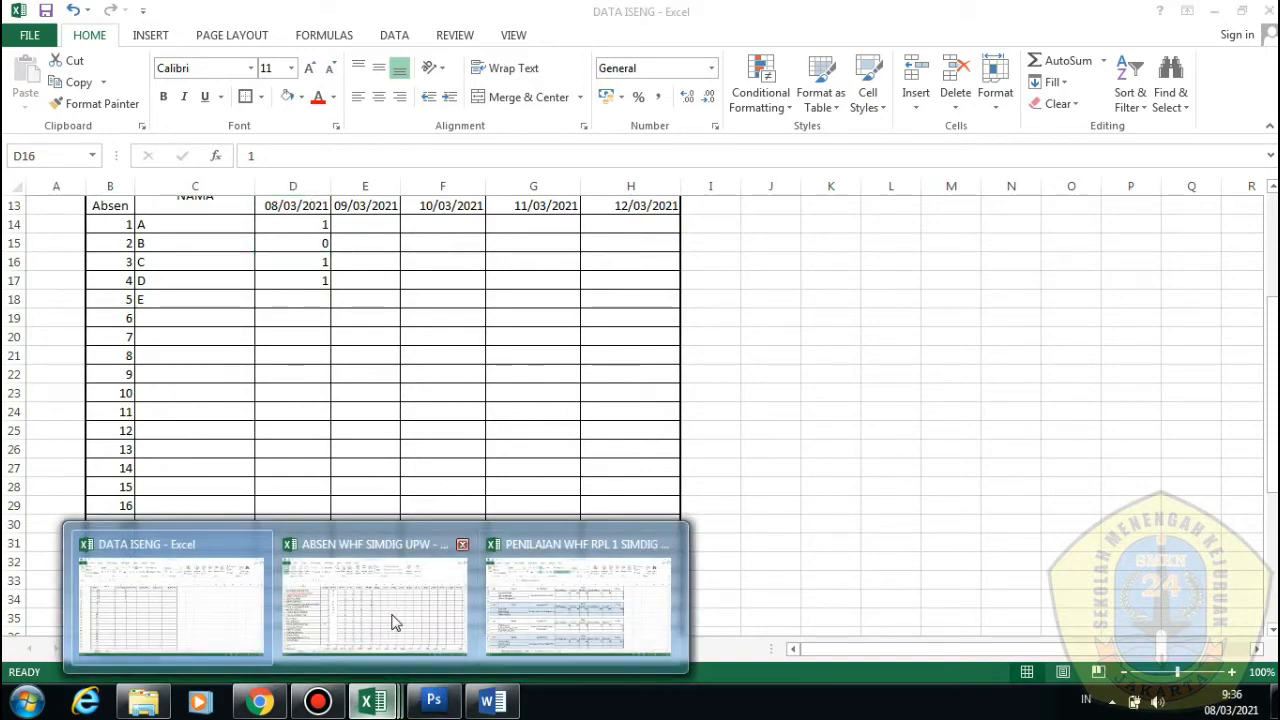
{"action": "left_click", "coordinate": [392, 622]}
{"action": "scroll", "coordinate": [566, 516], "scroll_direction": "up", "scroll_amount": 7}
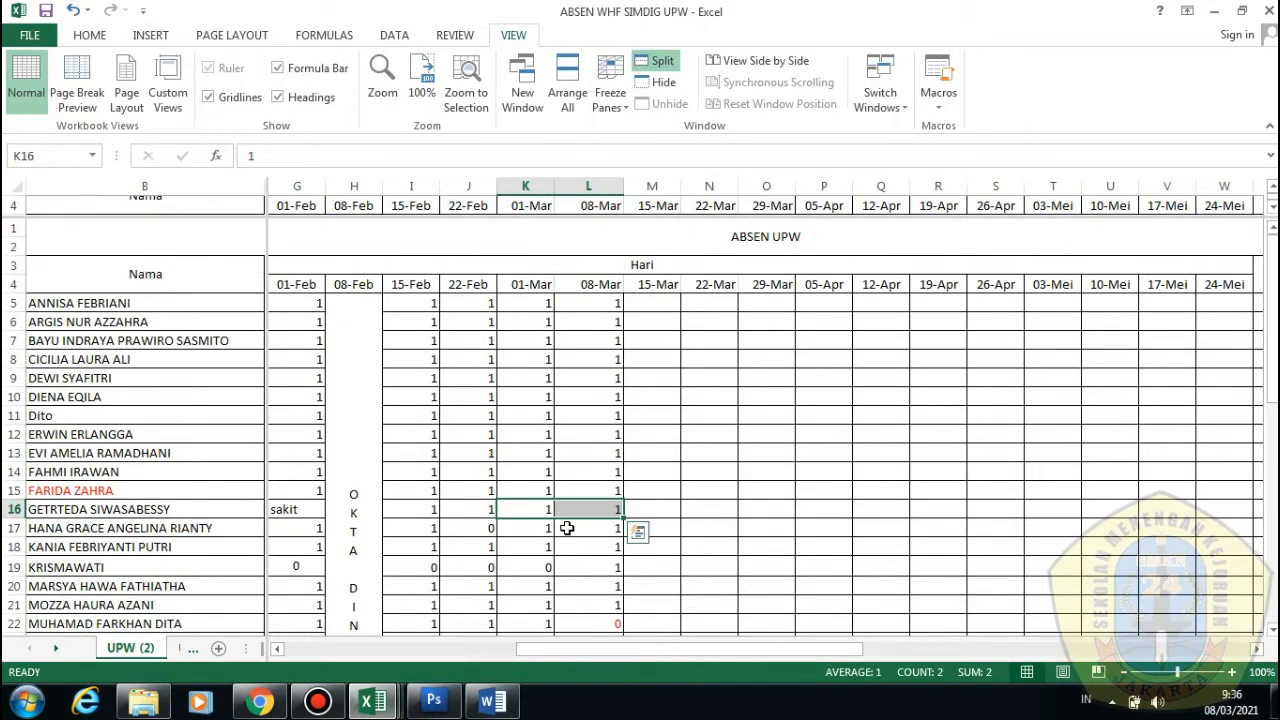
{"action": "scroll", "coordinate": [566, 528], "scroll_direction": "down", "scroll_amount": 8}
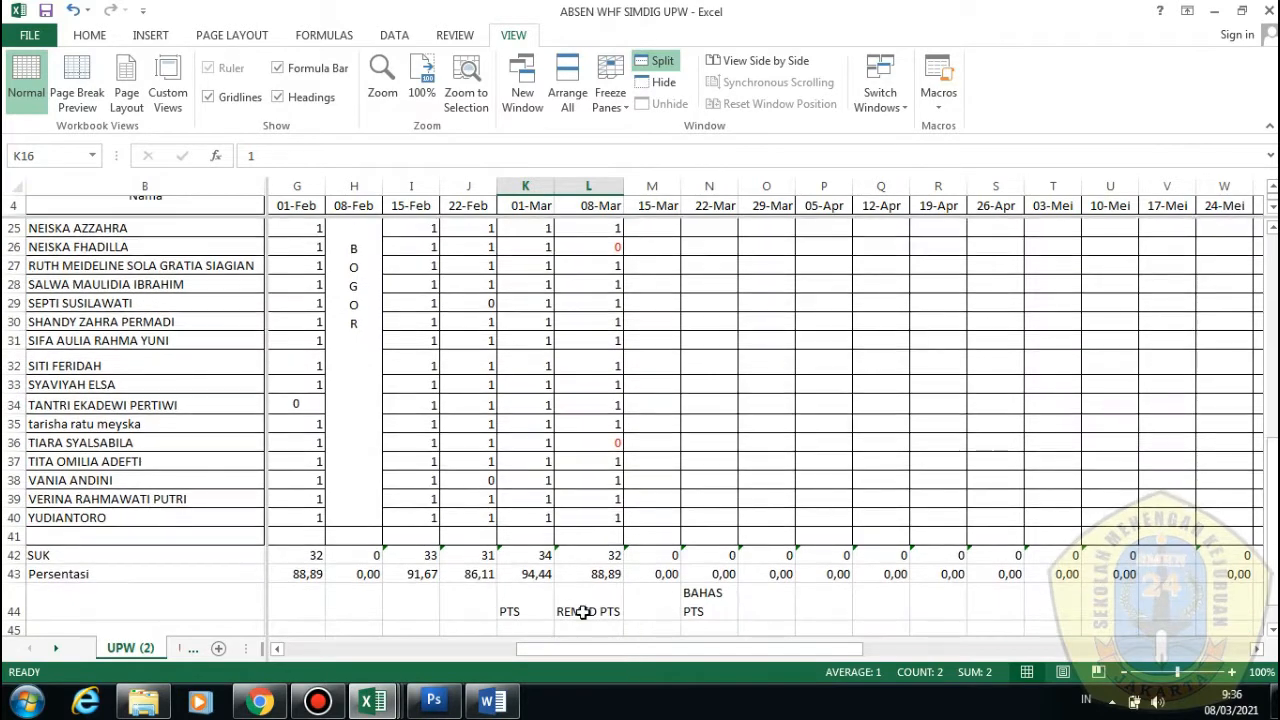
{"action": "scroll", "coordinate": [677, 625], "scroll_direction": "up", "scroll_amount": 3}
{"action": "left_click_drag", "start_coordinate": [677, 650], "coordinate": [599, 624]}
{"action": "scroll", "coordinate": [571, 363], "scroll_direction": "down", "scroll_amount": 3}
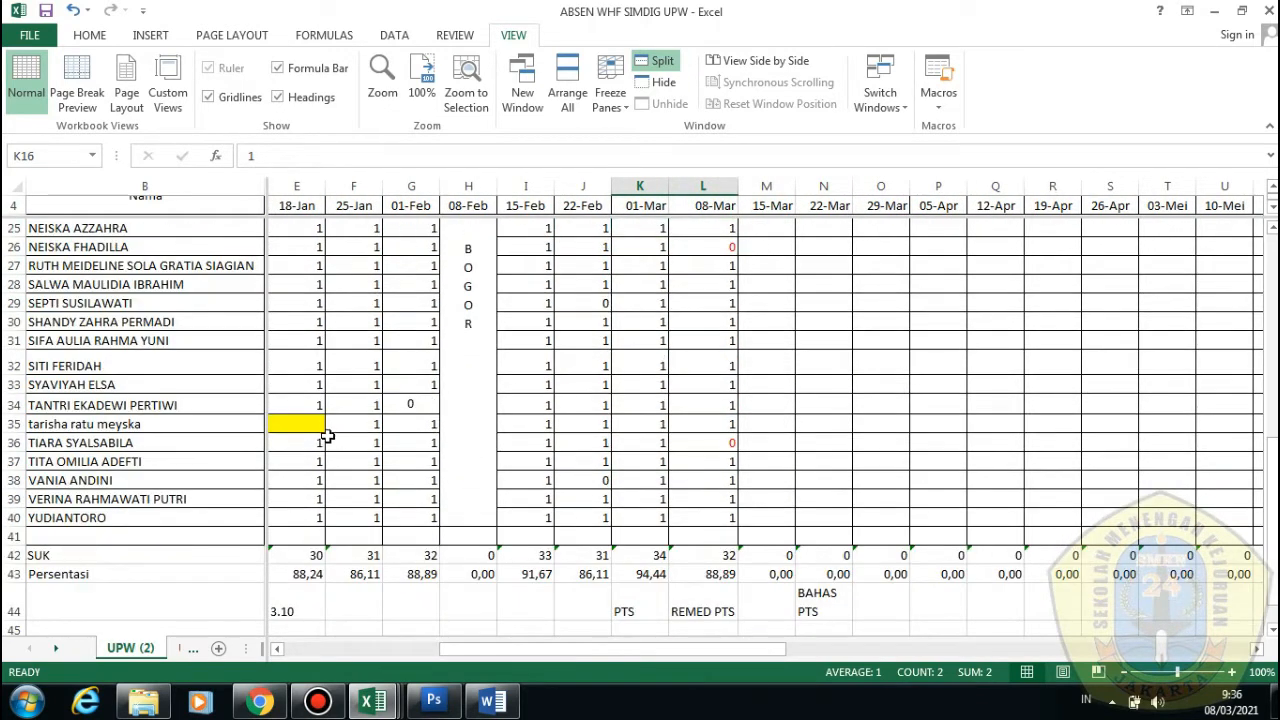
{"action": "scroll", "coordinate": [705, 530], "scroll_direction": "down", "scroll_amount": 1}
{"action": "scroll", "coordinate": [680, 555], "scroll_direction": "up", "scroll_amount": 6}
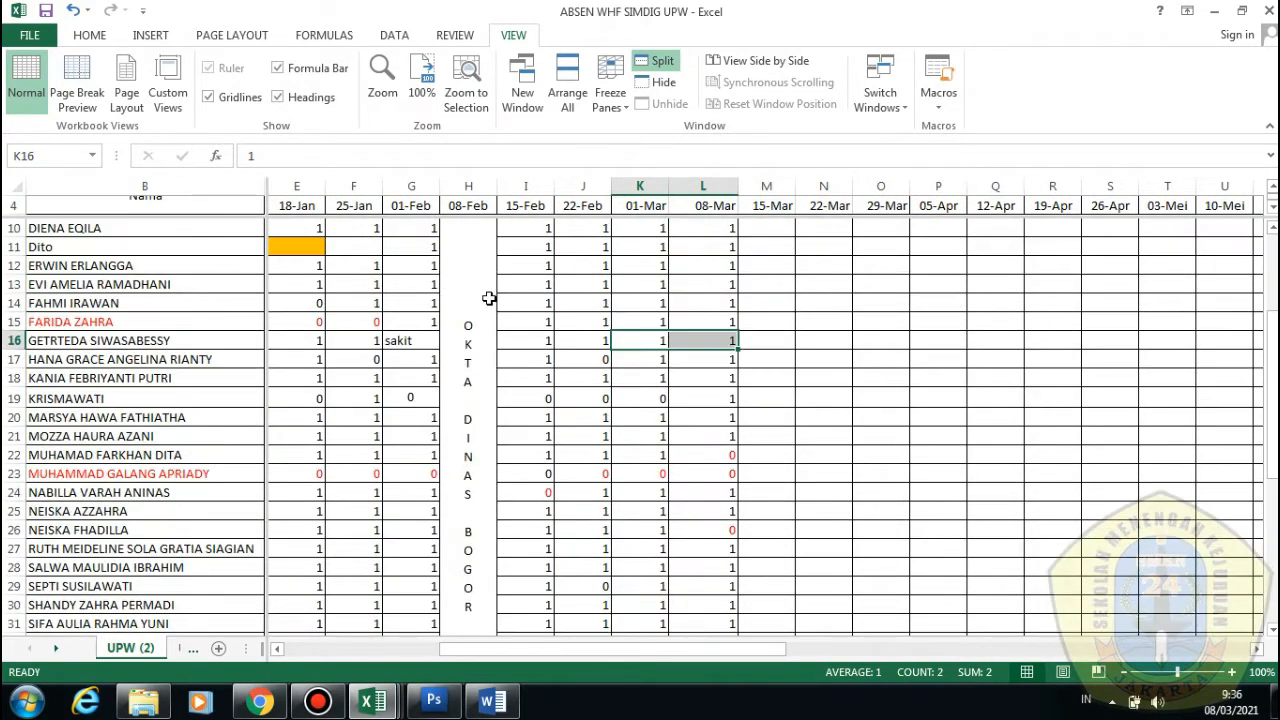
{"action": "scroll", "coordinate": [520, 545], "scroll_direction": "down", "scroll_amount": 5}
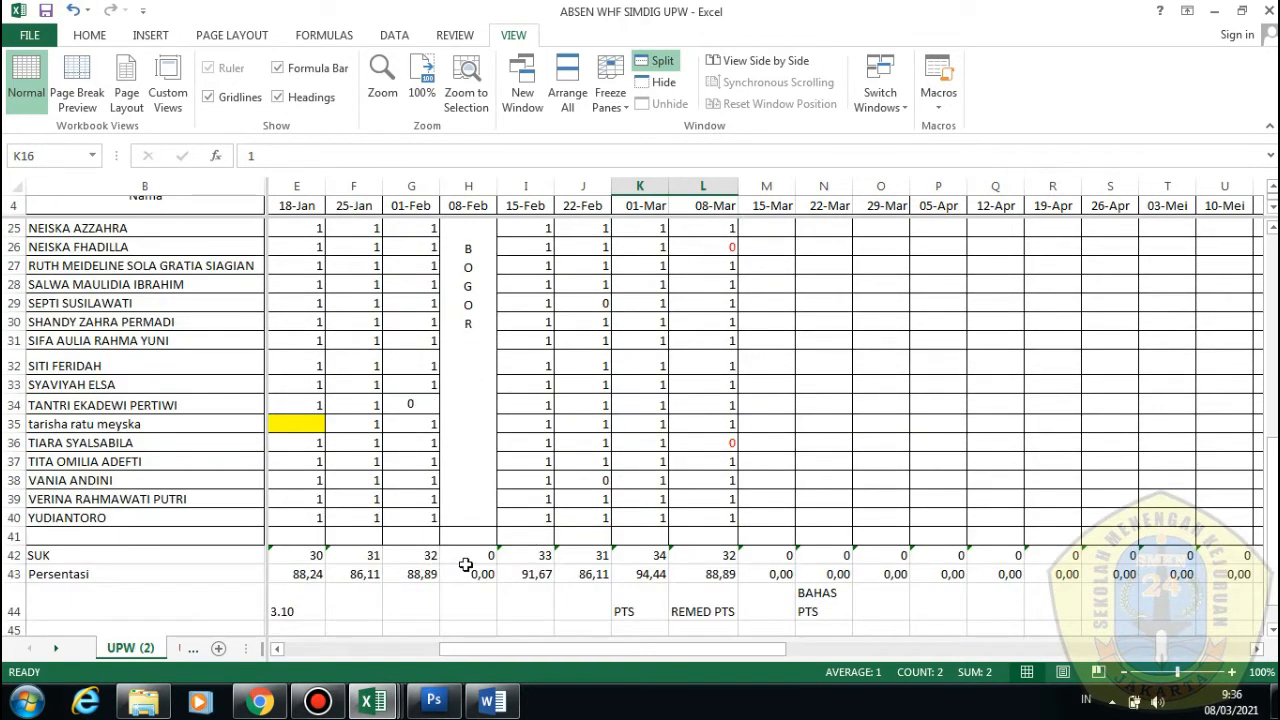
{"action": "left_click", "coordinate": [414, 577]}
{"action": "left_click", "coordinate": [480, 574]}
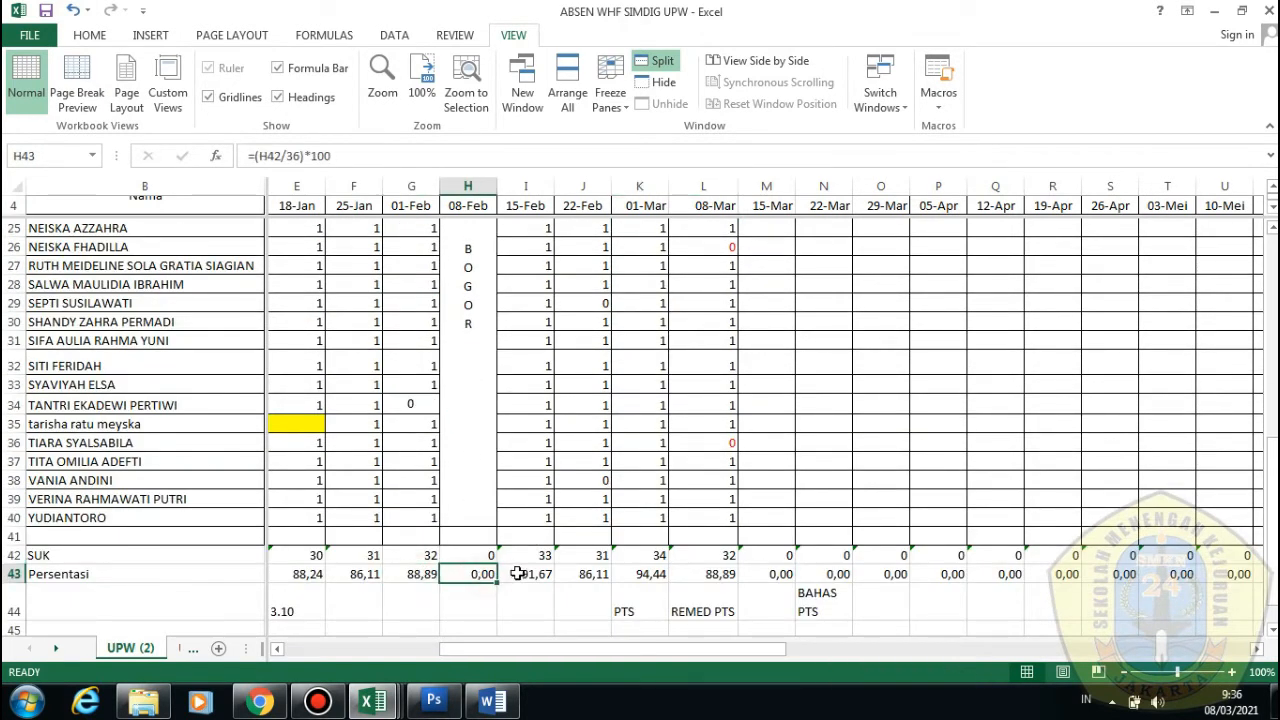
{"action": "left_click", "coordinate": [520, 574]}
{"action": "left_click", "coordinate": [537, 556]}
{"action": "left_click", "coordinate": [592, 553]}
{"action": "left_click", "coordinate": [591, 574]}
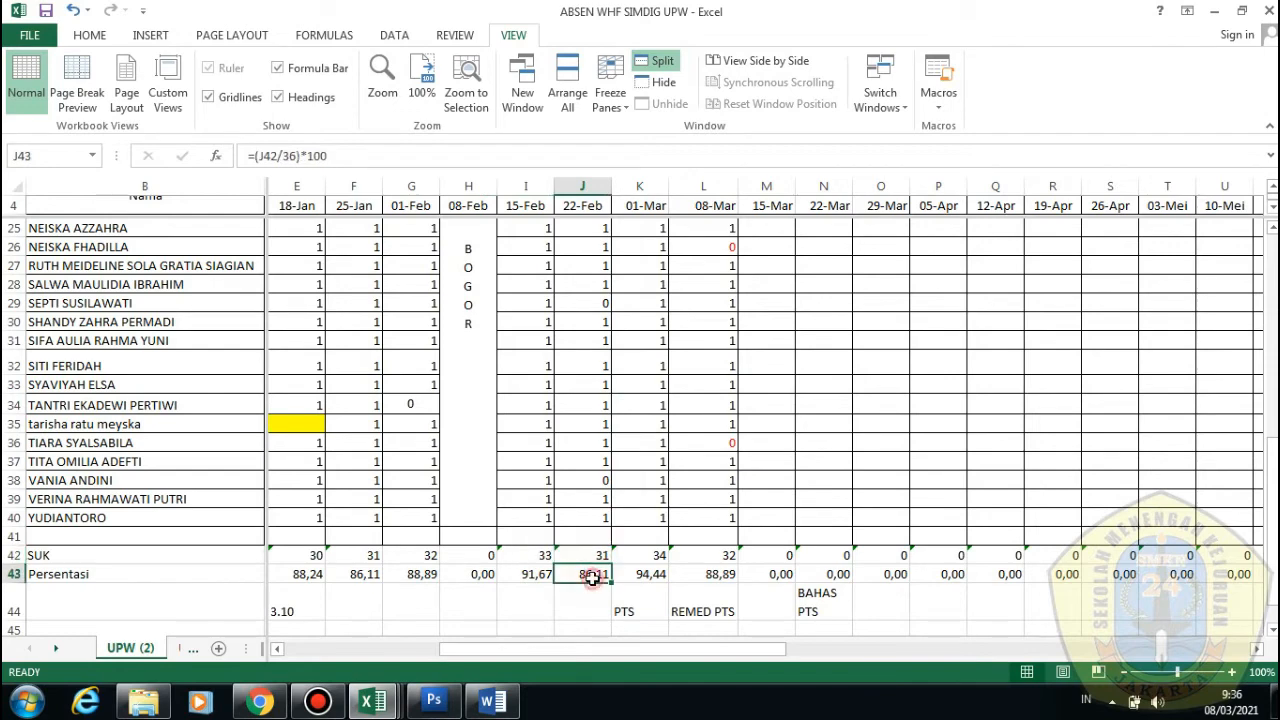
{"action": "scroll", "coordinate": [704, 463], "scroll_direction": "up", "scroll_amount": 5}
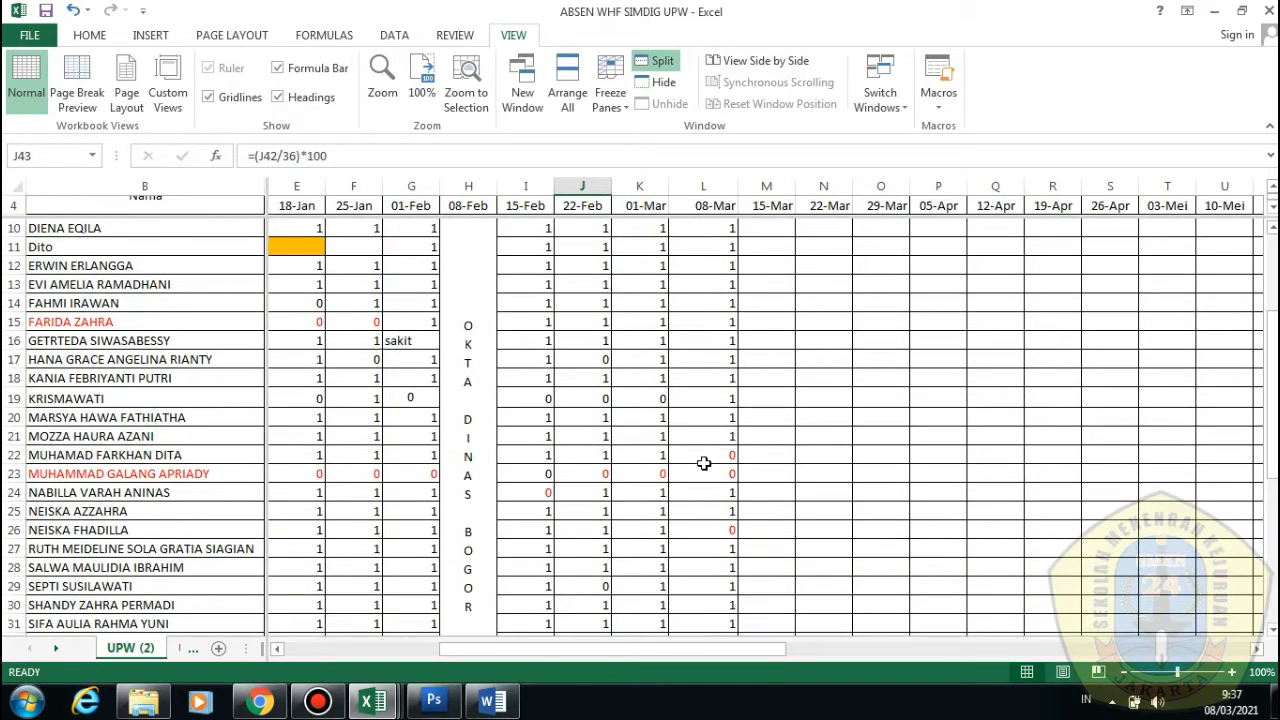
{"action": "left_click", "coordinate": [1213, 11]}
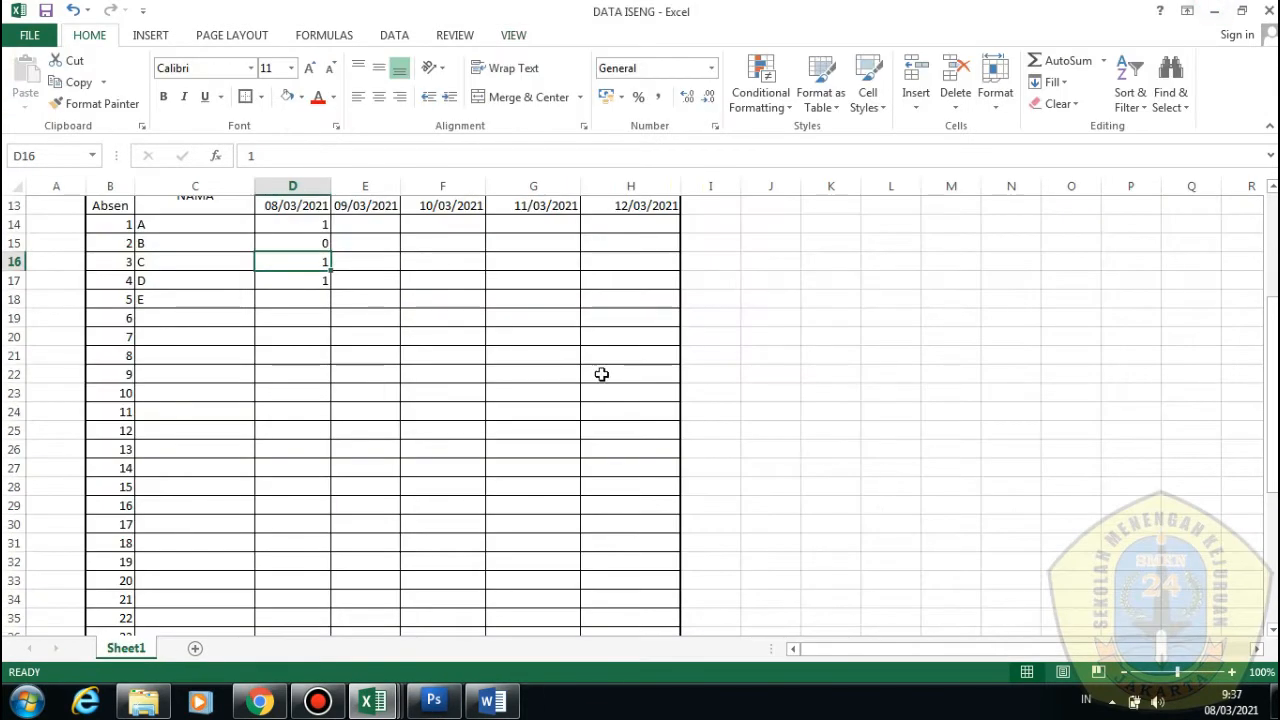
Fill the ABSEN KELAS title row with light blue
{"action": "left_click", "coordinate": [433, 232]}
{"action": "scroll", "coordinate": [277, 266], "scroll_direction": "up", "scroll_amount": 3}
{"action": "scroll", "coordinate": [357, 337], "scroll_direction": "down", "scroll_amount": 2}
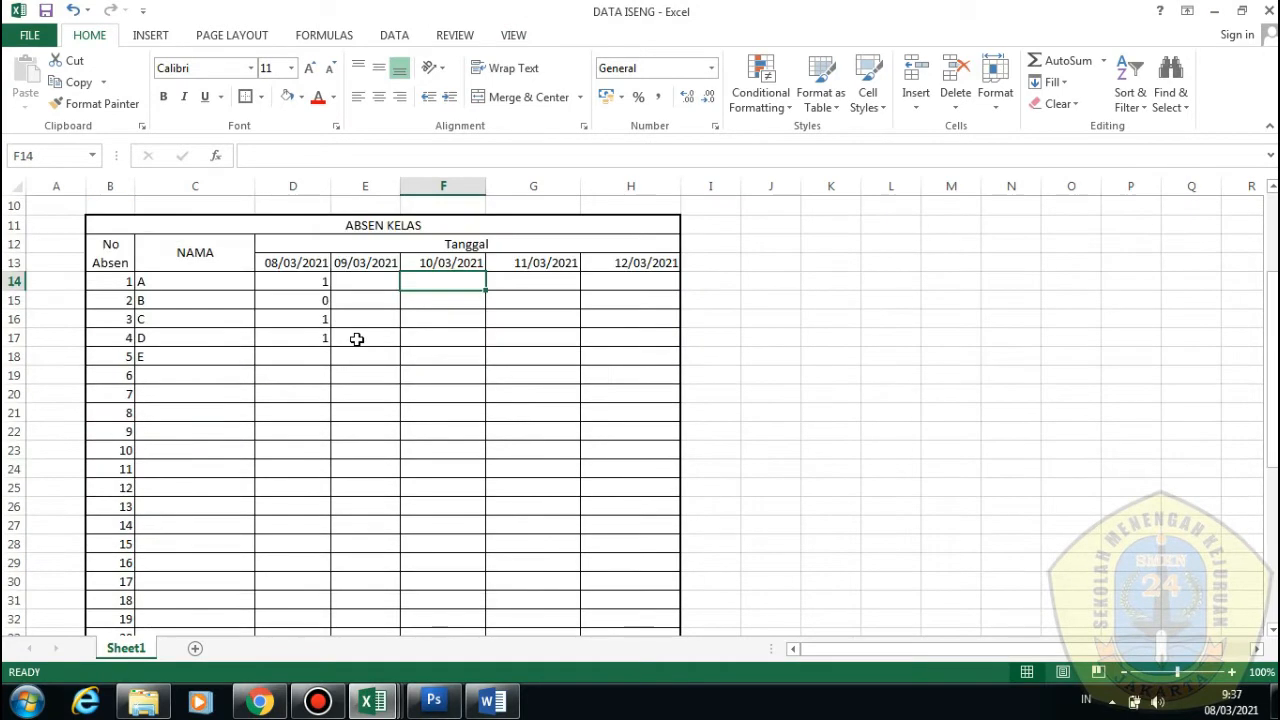
{"action": "left_click", "coordinate": [457, 360]}
{"action": "left_click", "coordinate": [358, 362]}
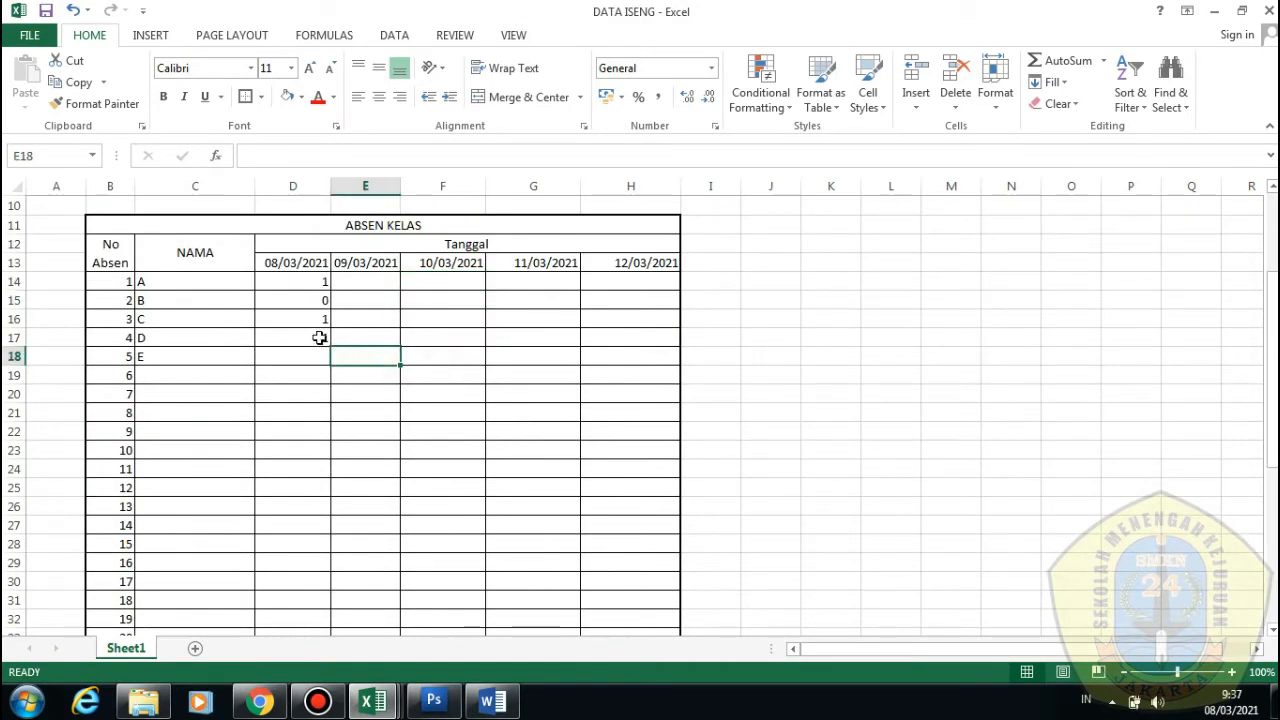
{"action": "left_click", "coordinate": [319, 338]}
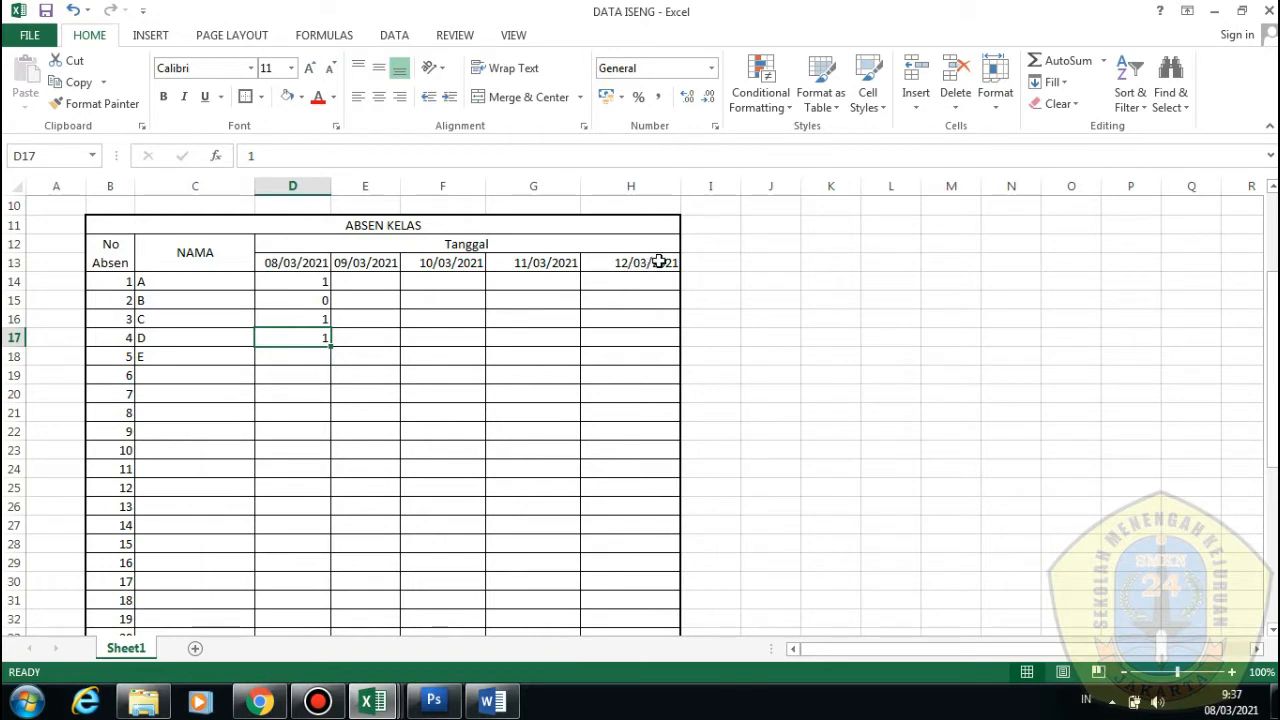
{"action": "left_click", "coordinate": [135, 224]}
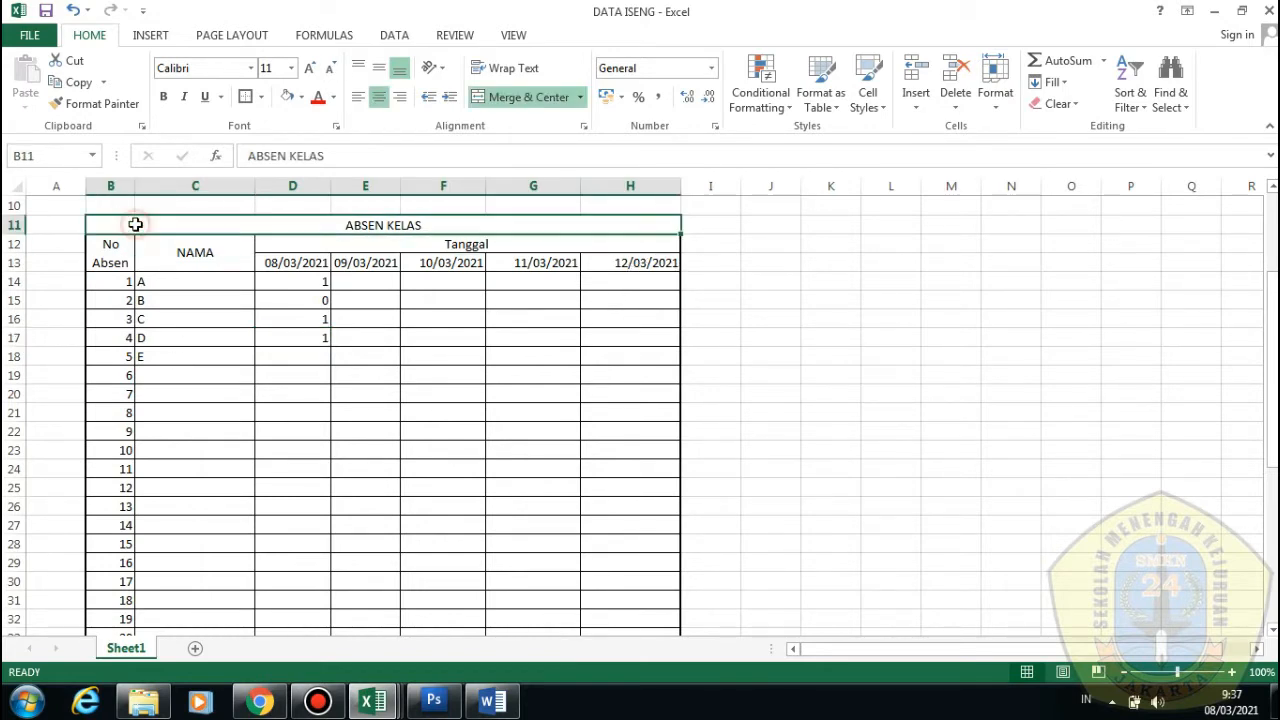
{"action": "left_click", "coordinate": [302, 97]}
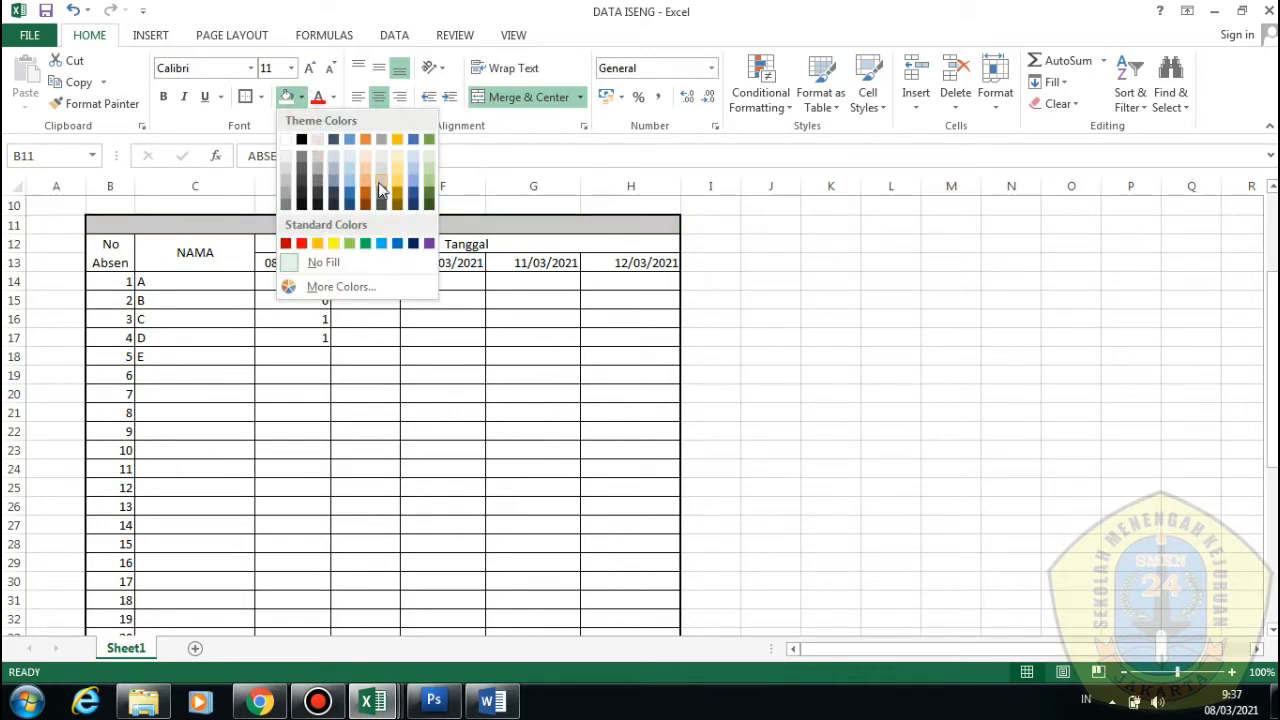
{"action": "left_click", "coordinate": [381, 243]}
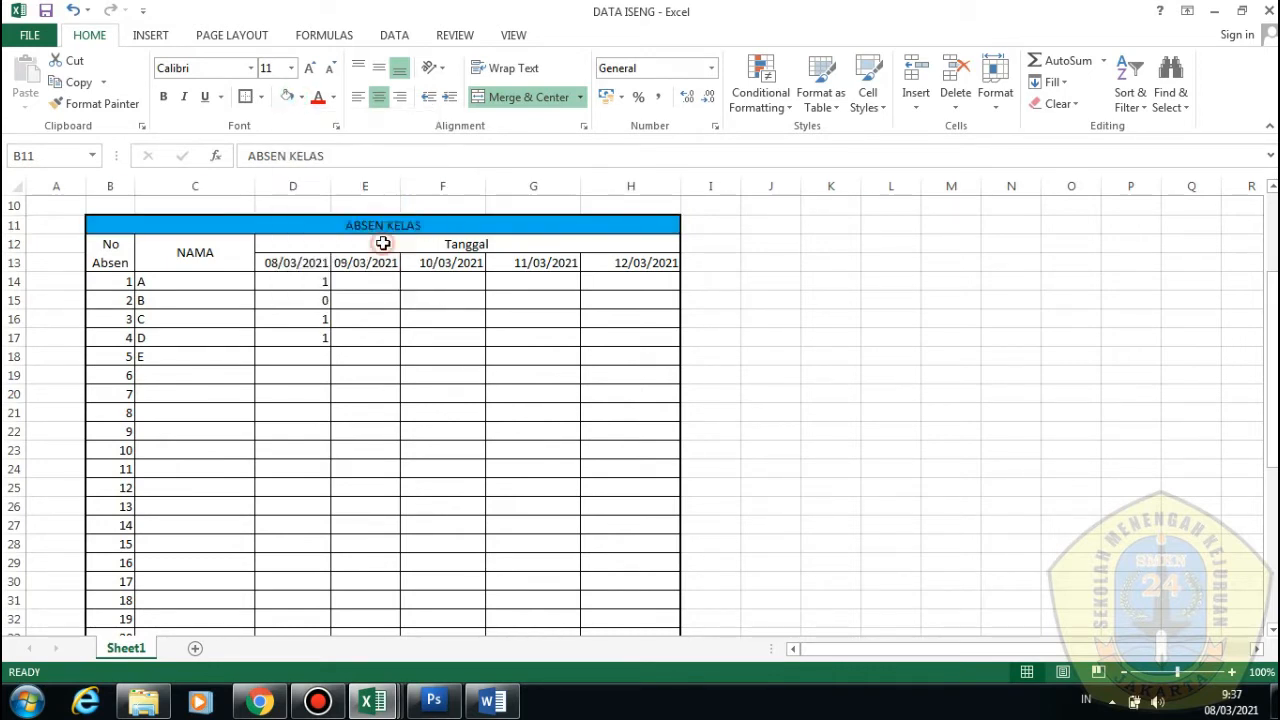
Give the No Absen, NAMA, Tanggal and date header rows a pale fill
{"action": "left_click", "coordinate": [328, 242]}
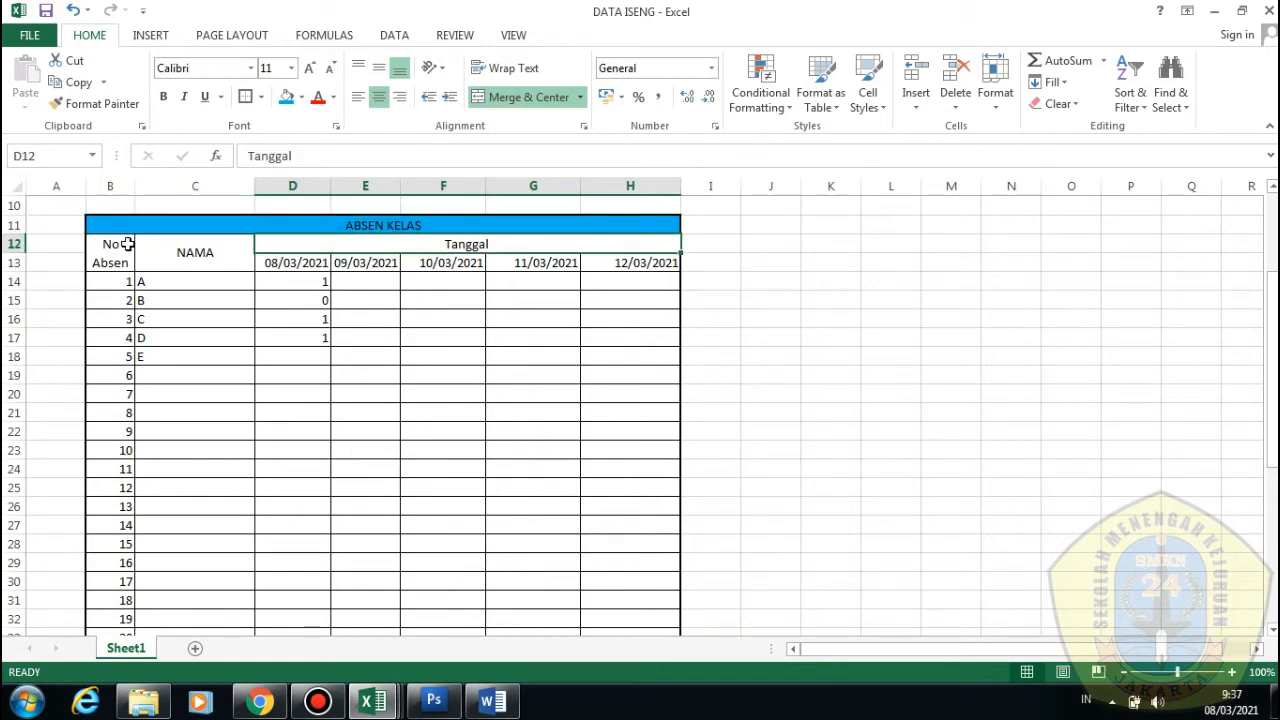
{"action": "left_click_drag", "start_coordinate": [128, 244], "coordinate": [503, 263]}
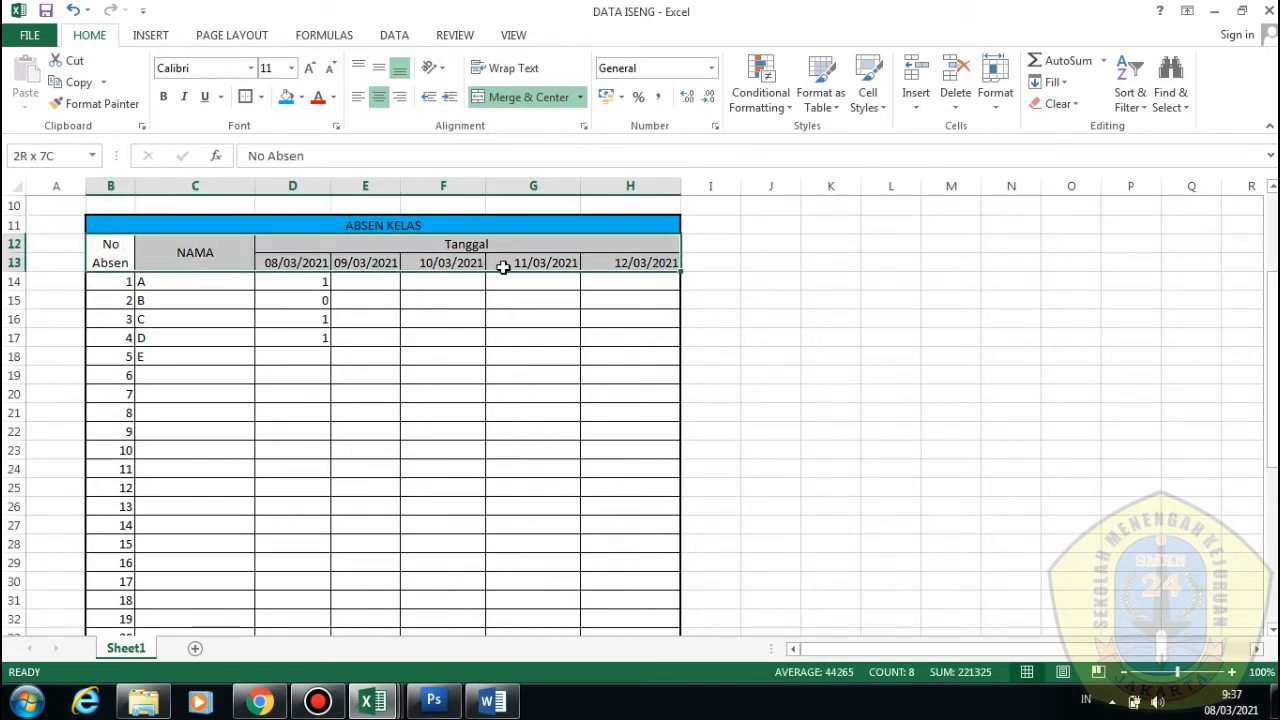
{"action": "left_click", "coordinate": [301, 97]}
{"action": "left_click", "coordinate": [350, 160]}
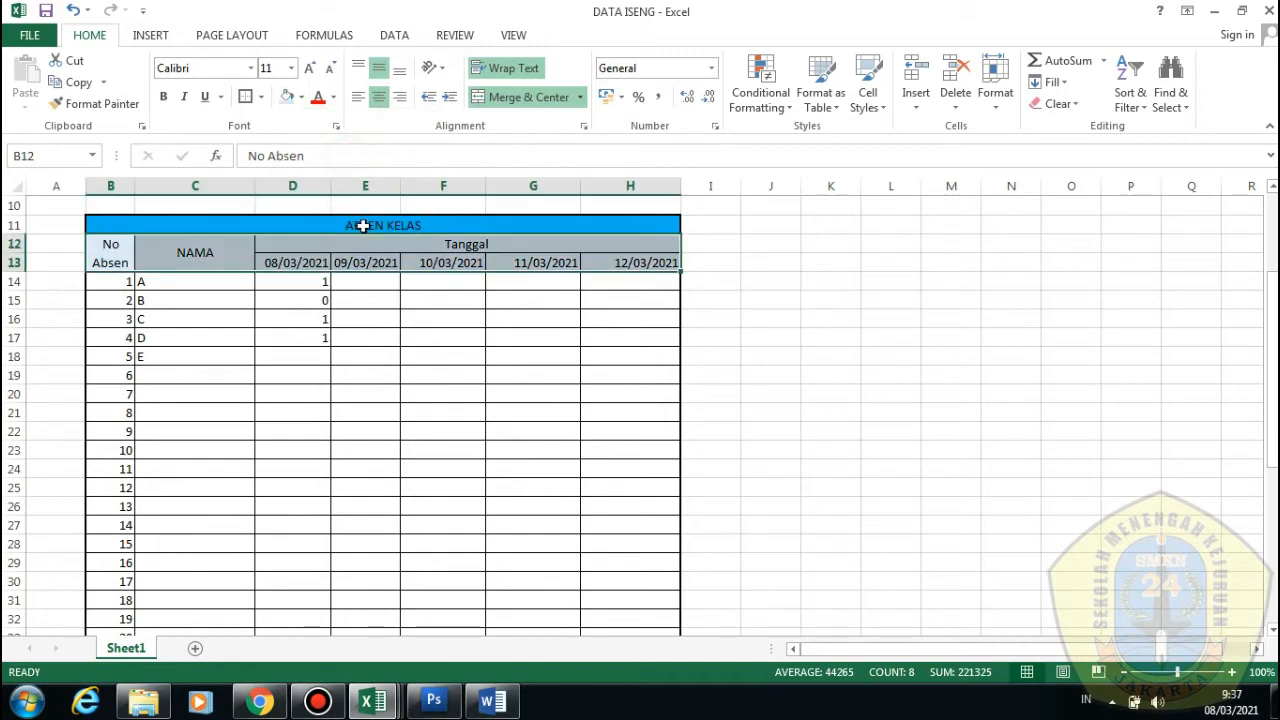
Make the ABSEN KELAS title text white
{"action": "left_click", "coordinate": [363, 226]}
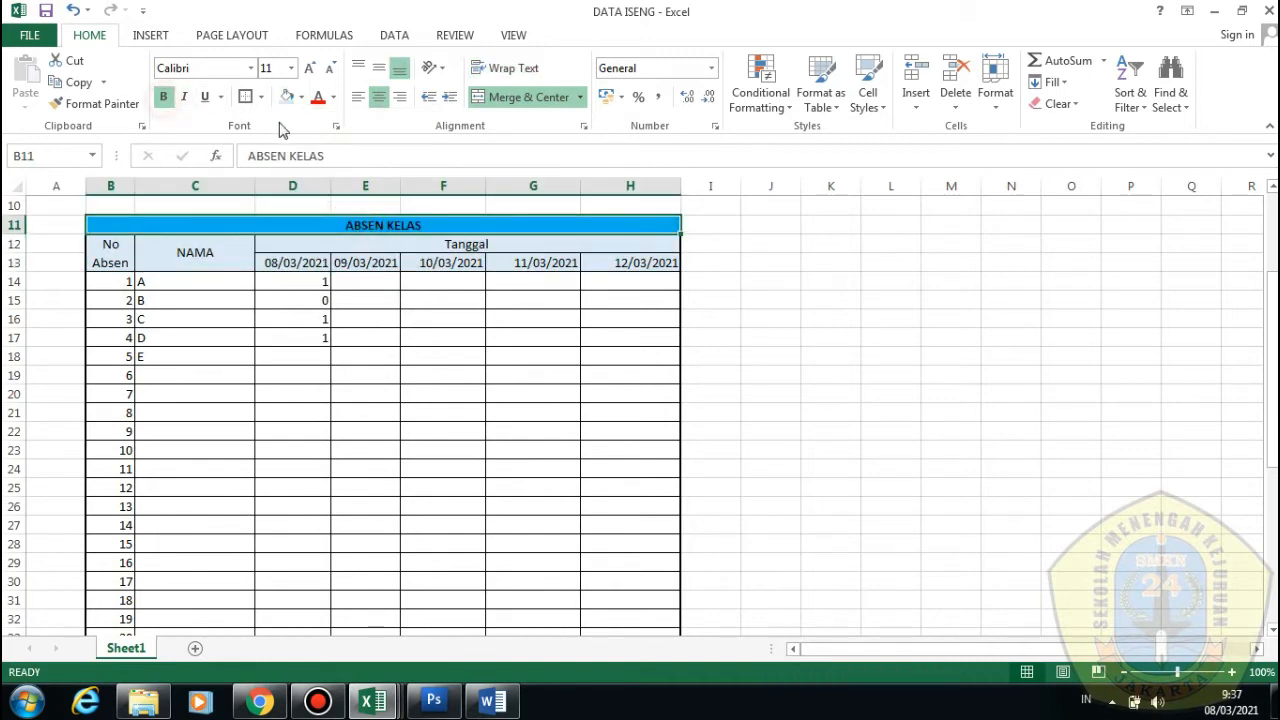
{"action": "left_click", "coordinate": [334, 97]}
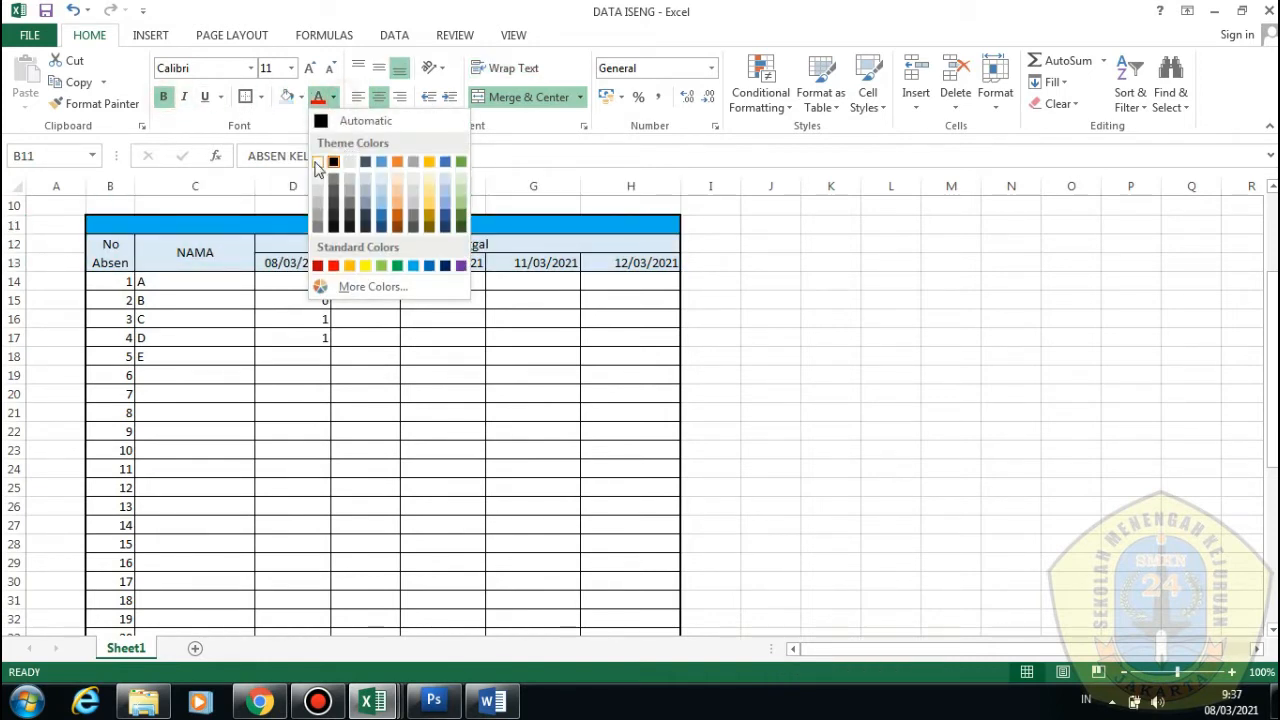
{"action": "left_click", "coordinate": [317, 163]}
{"action": "left_click", "coordinate": [292, 281]}
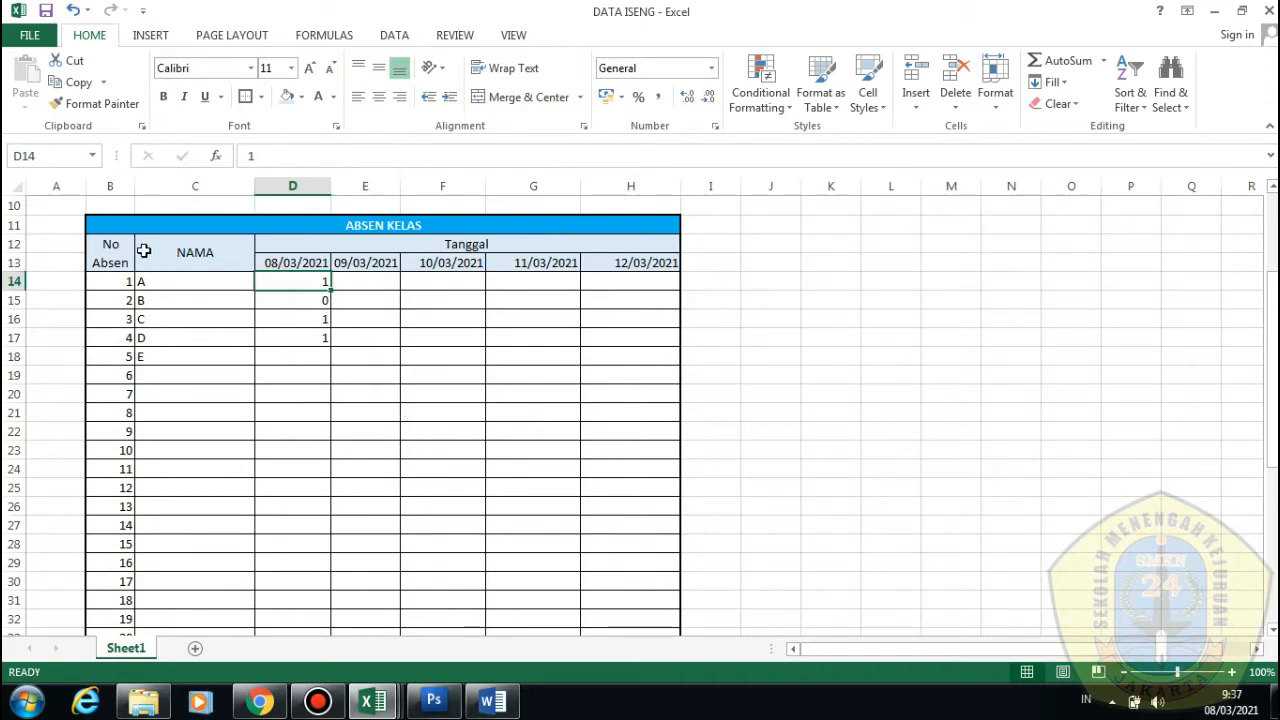
Make the header rows B12:H13 bold
{"action": "left_click_drag", "start_coordinate": [143, 251], "coordinate": [495, 262]}
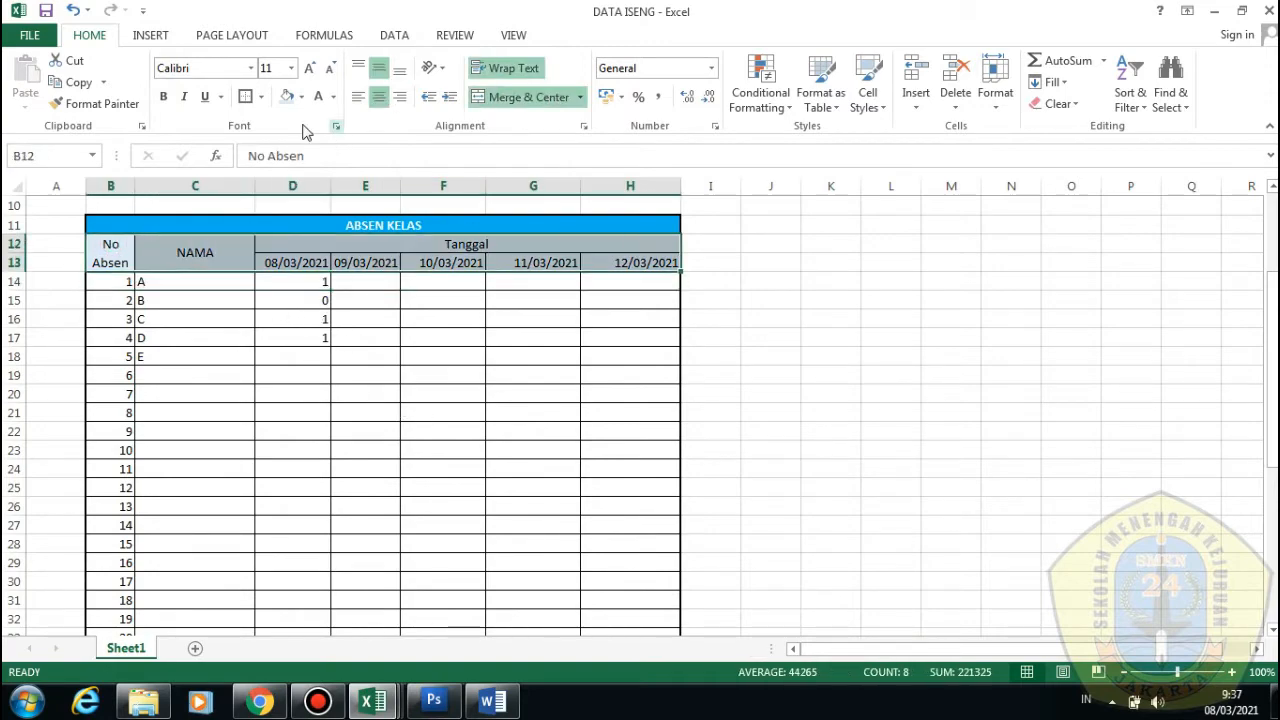
{"action": "left_click", "coordinate": [167, 97]}
{"action": "left_click", "coordinate": [478, 320]}
{"action": "scroll", "coordinate": [491, 366], "scroll_direction": "down", "scroll_amount": 1}
{"action": "scroll", "coordinate": [437, 357], "scroll_direction": "up", "scroll_amount": 1}
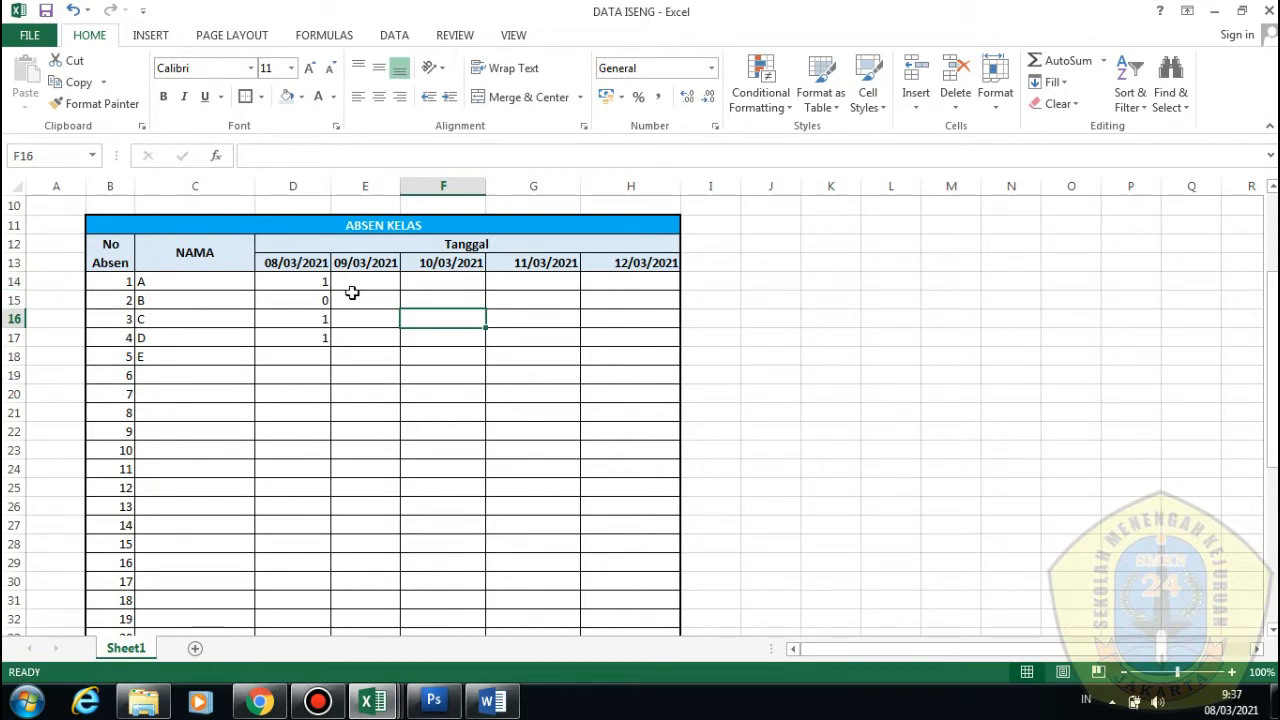
{"action": "scroll", "coordinate": [731, 363], "scroll_direction": "down", "scroll_amount": 2}
{"action": "scroll", "coordinate": [731, 363], "scroll_direction": "up", "scroll_amount": 1}
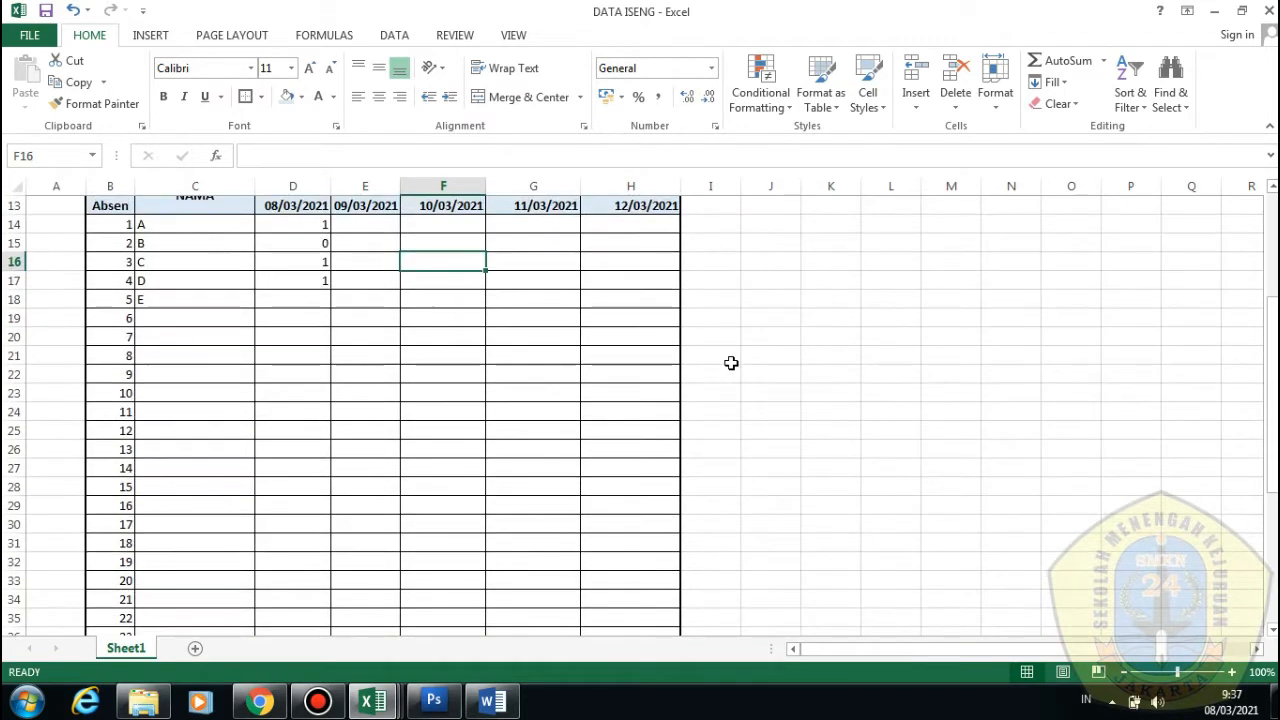
{"action": "scroll", "coordinate": [731, 363], "scroll_direction": "up", "scroll_amount": 1}
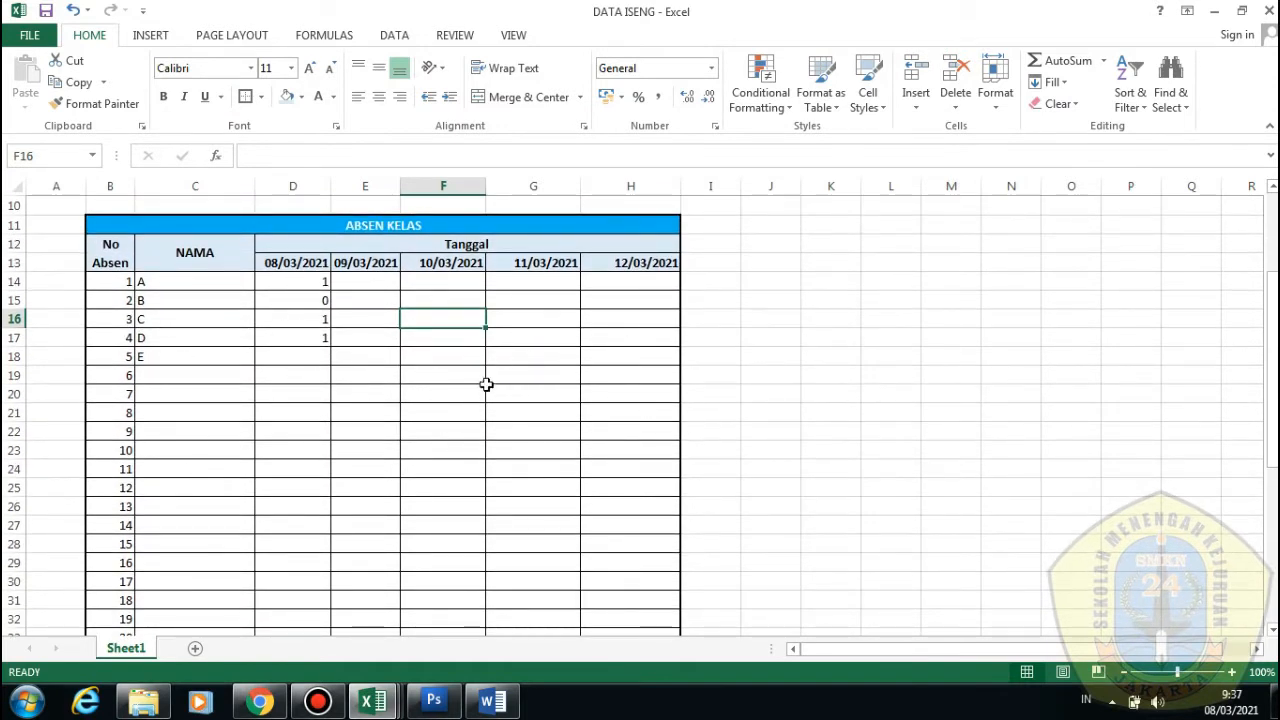
Clear the old NILAI values from column K
{"action": "left_click", "coordinate": [210, 283]}
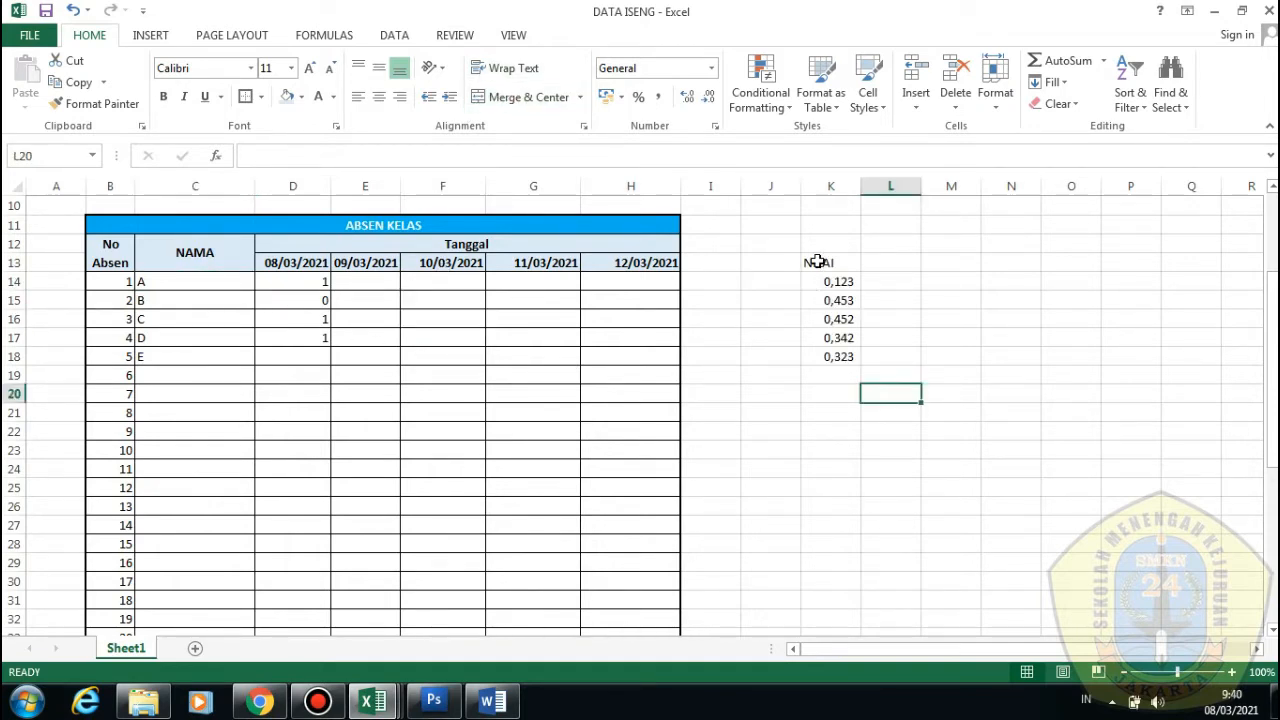
{"action": "left_click_drag", "start_coordinate": [814, 262], "coordinate": [835, 375]}
{"action": "key", "text": "Delete"}
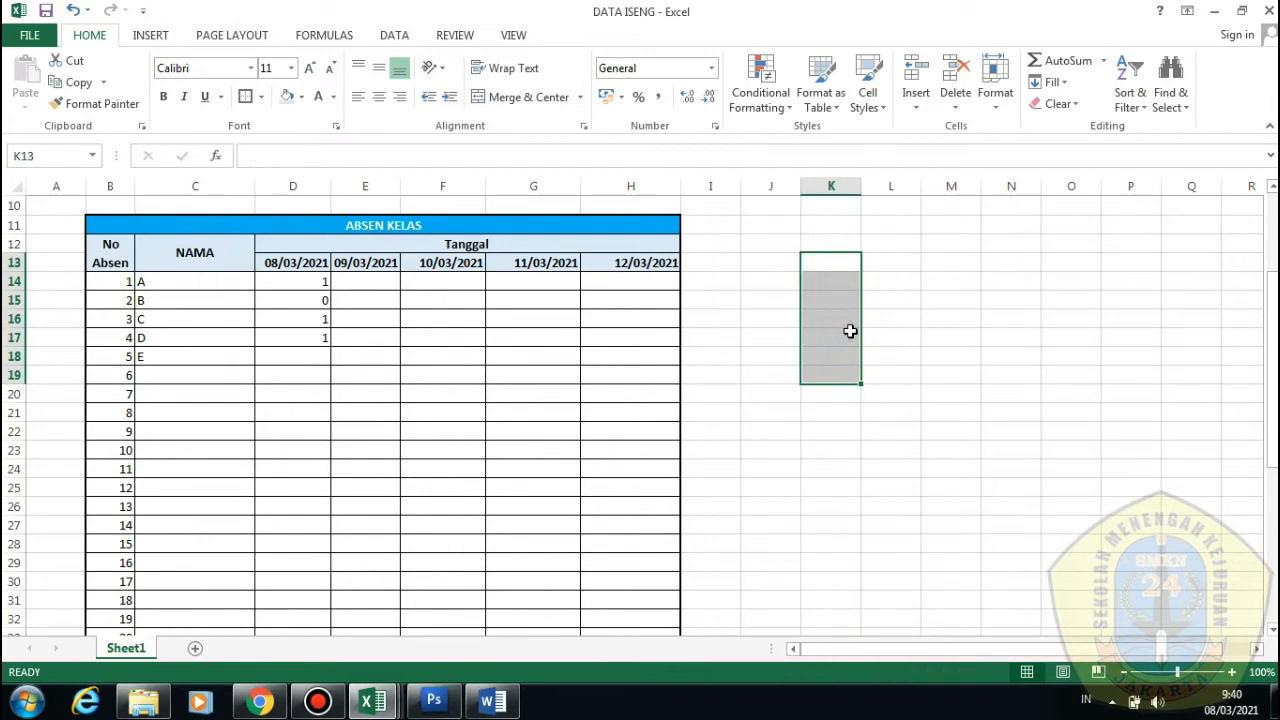
{"action": "left_click", "coordinate": [704, 295]}
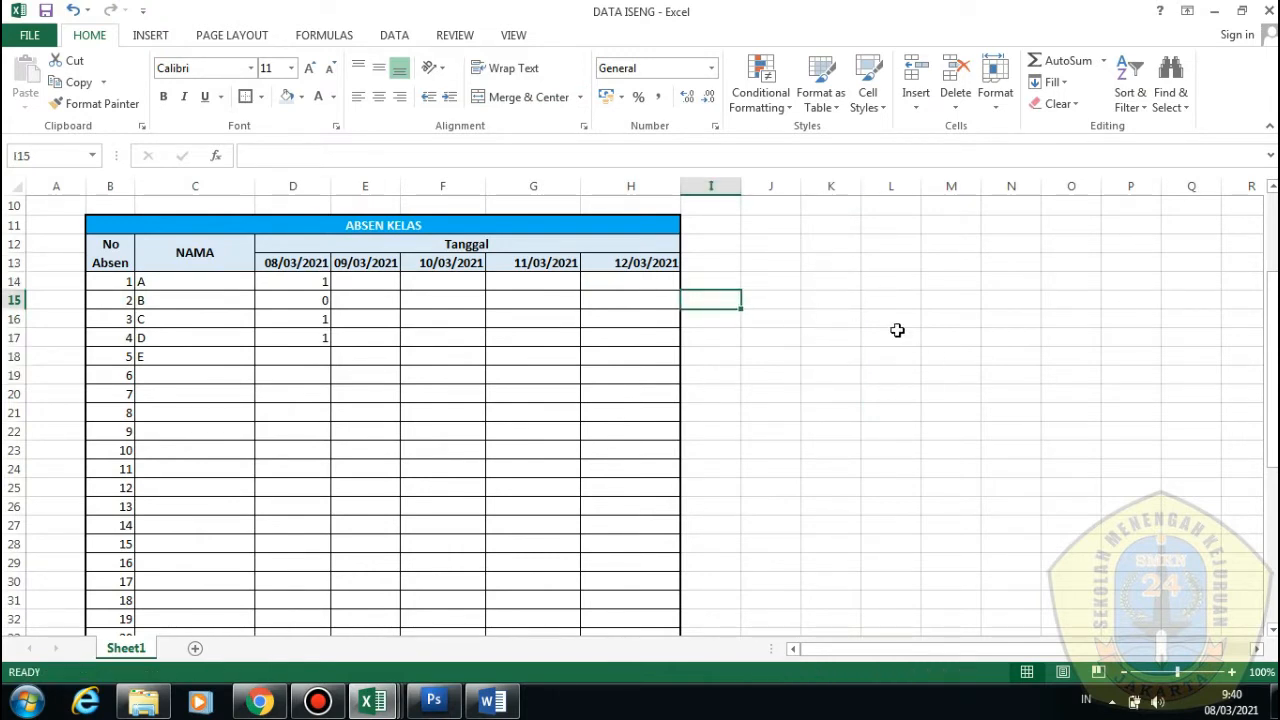
{"action": "left_click", "coordinate": [836, 306]}
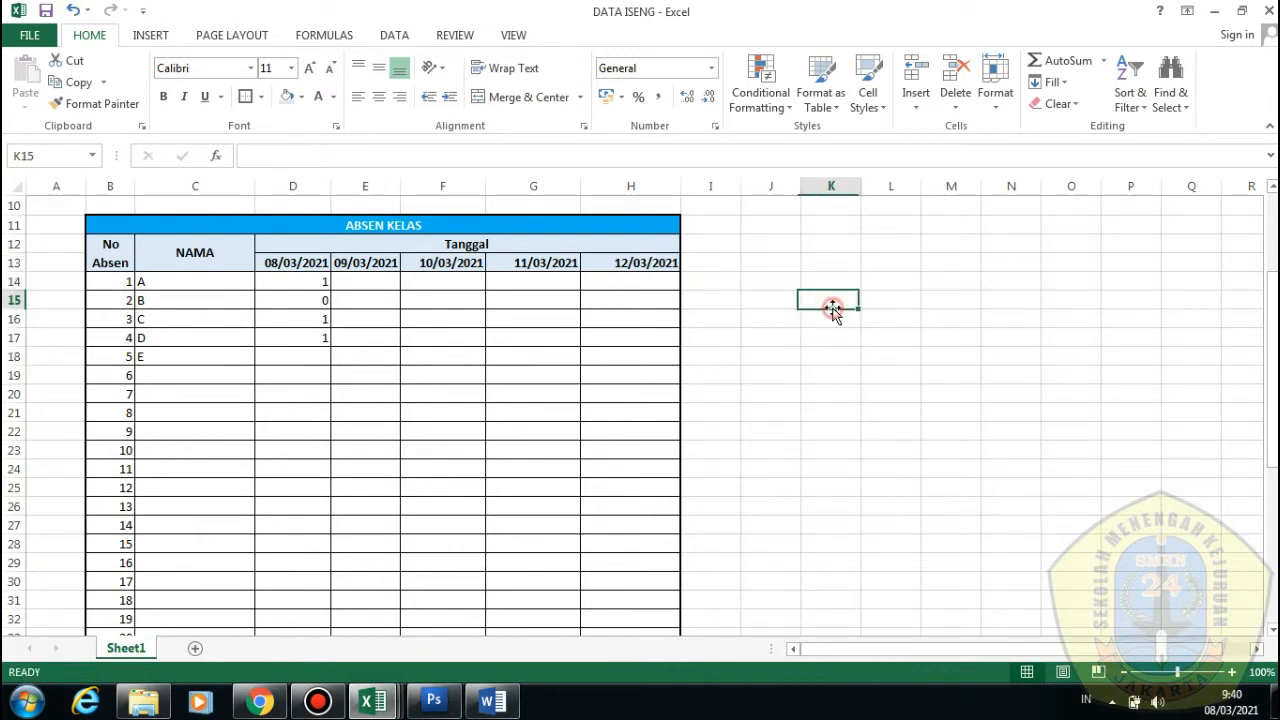
{"action": "left_click", "coordinate": [711, 68]}
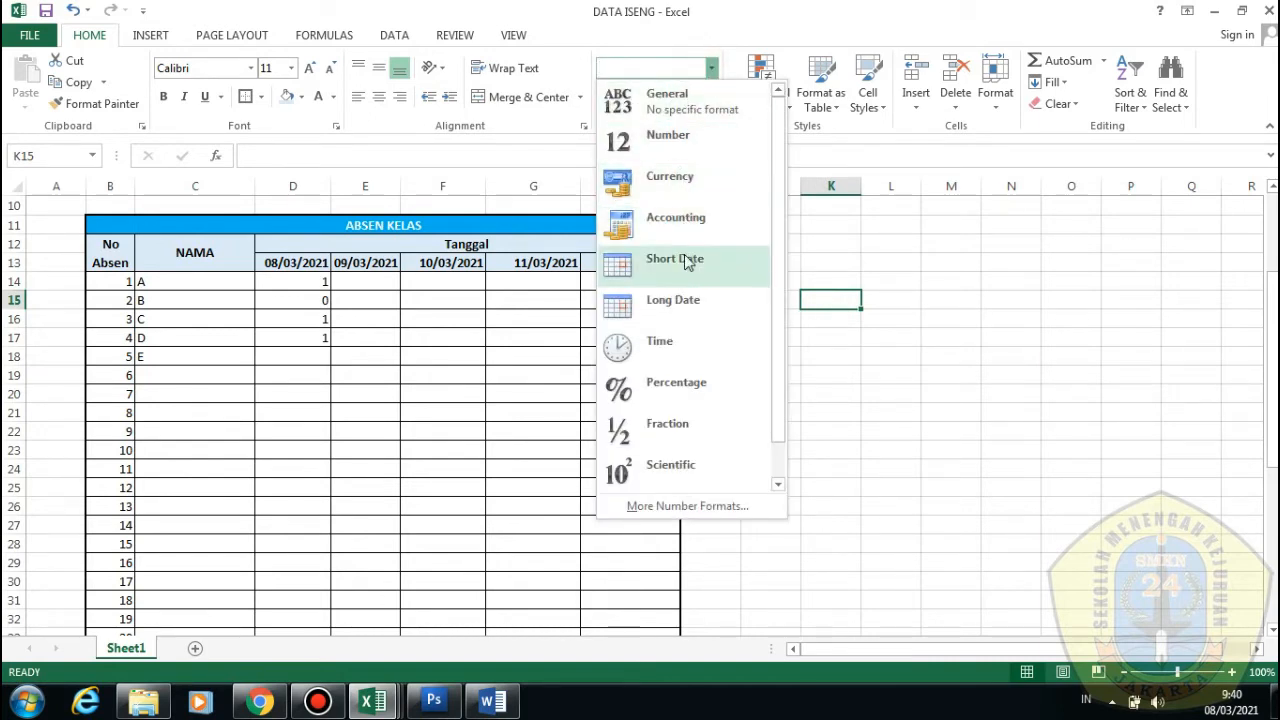
{"action": "left_click", "coordinate": [960, 452]}
Enter 56, 634, 564 and 756 into K15:K18
{"action": "double_click", "coordinate": [830, 300]}
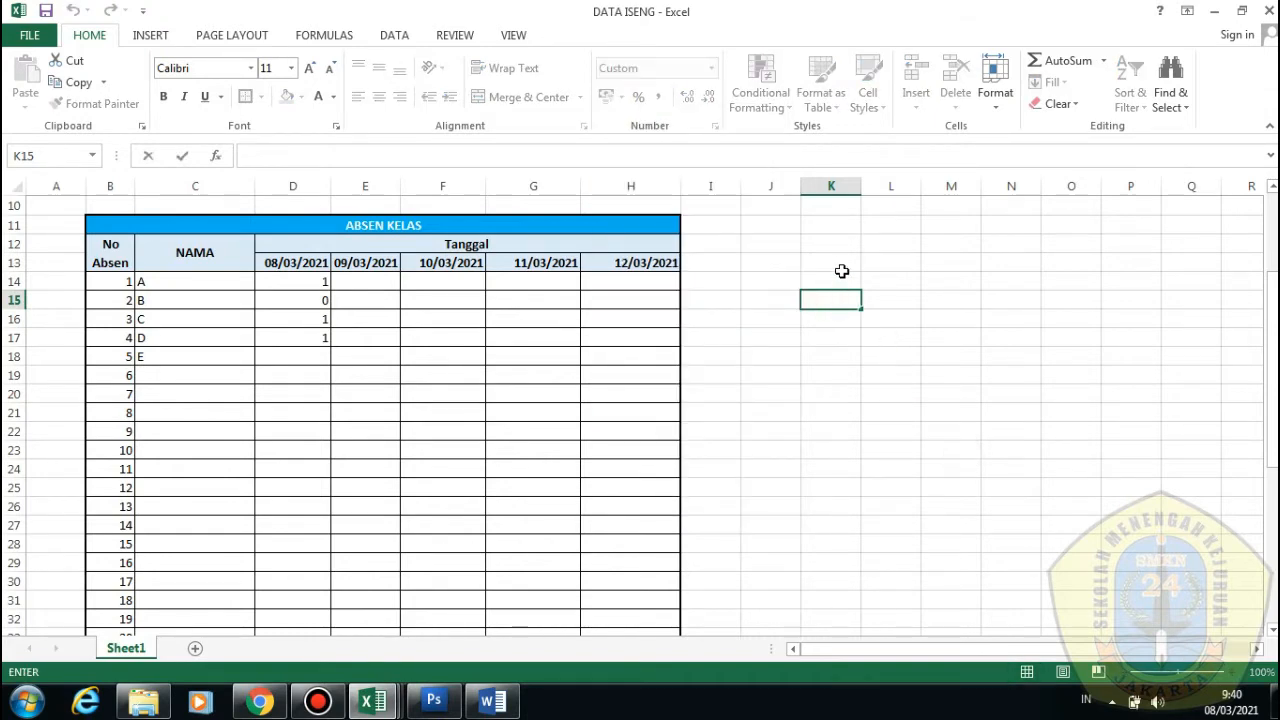
{"action": "type", "text": "56"}
{"action": "key", "text": "Return"}
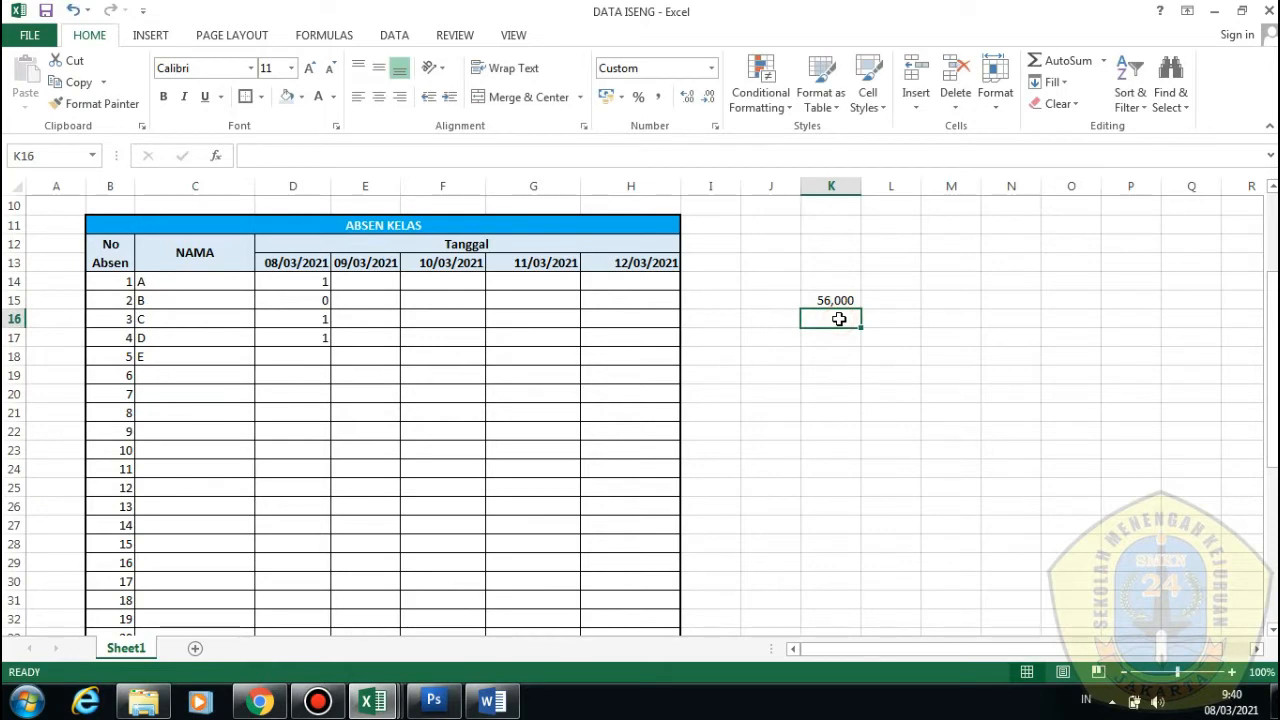
{"action": "type", "text": "54"}
{"action": "key", "text": "Return"}
{"action": "left_click", "coordinate": [837, 322]}
{"action": "type", "text": "634"}
{"action": "left_click", "coordinate": [846, 356]}
{"action": "left_click", "coordinate": [845, 338]}
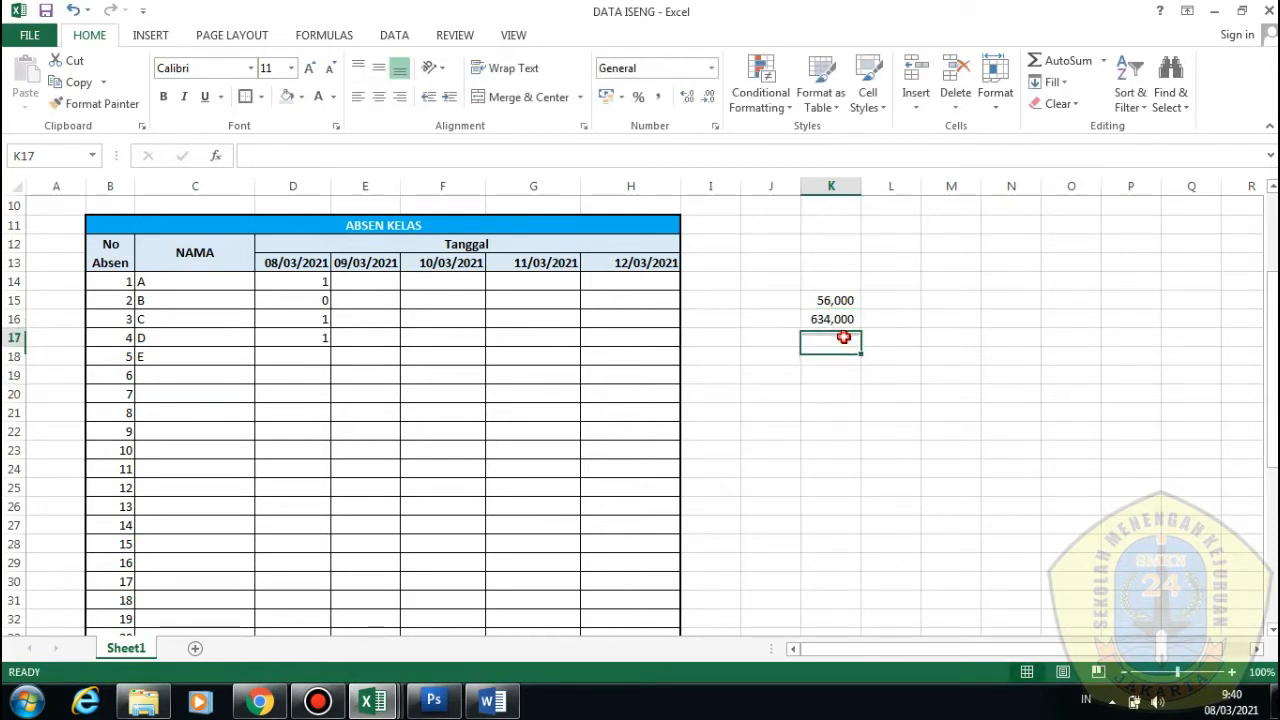
{"action": "type", "text": "564"}
{"action": "left_click", "coordinate": [845, 357]}
{"action": "type", "text": "7"}
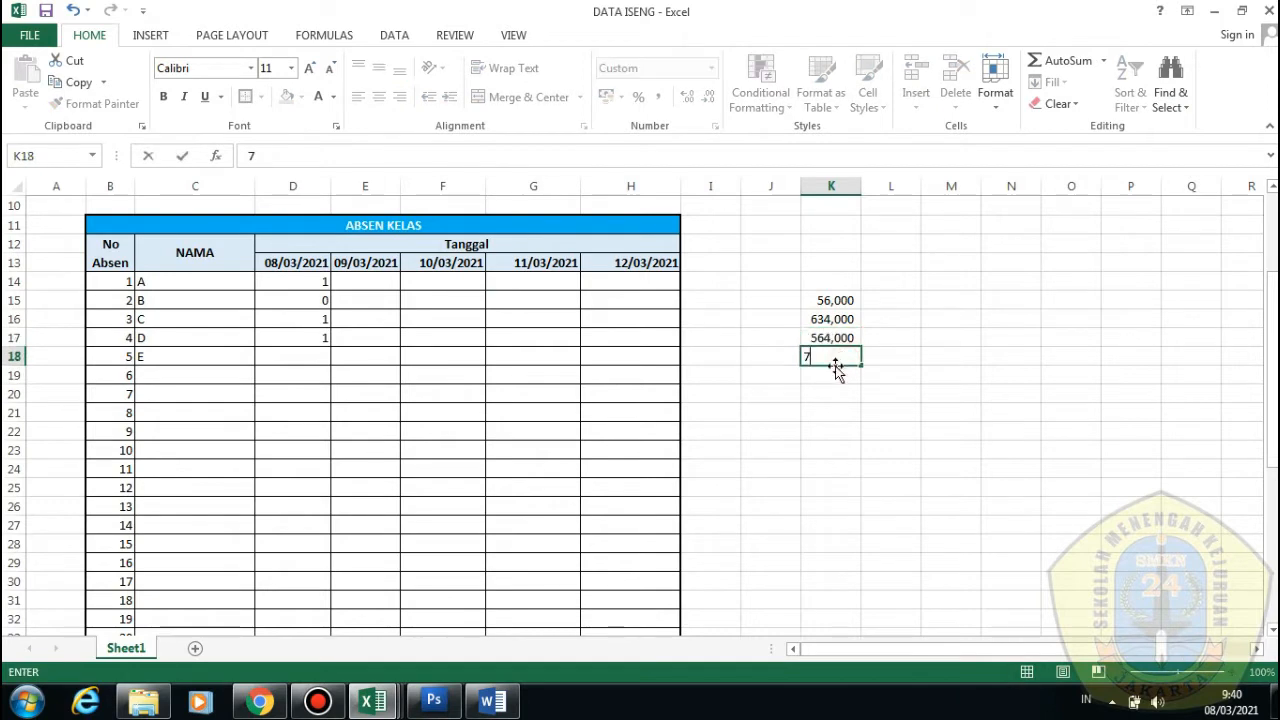
{"action": "type", "text": "56"}
{"action": "left_click", "coordinate": [842, 390]}
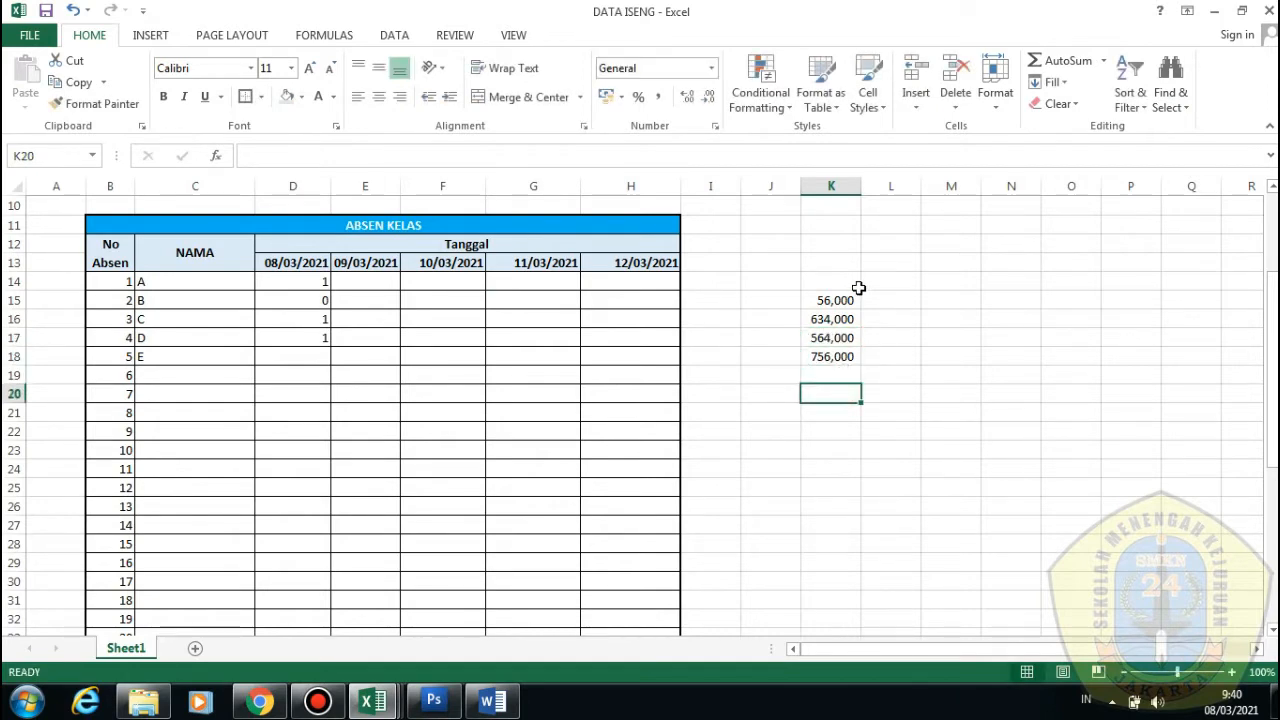
{"action": "left_click_drag", "start_coordinate": [858, 291], "coordinate": [845, 358]}
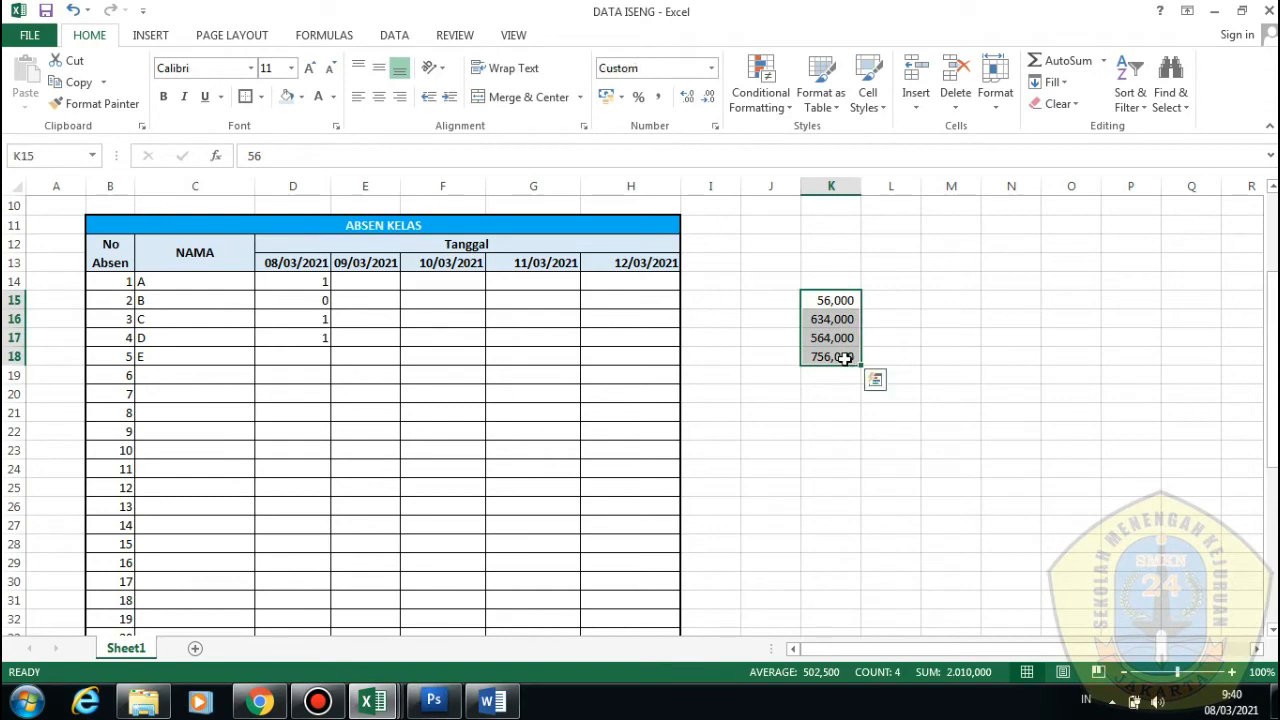
Try adding and removing decimal places on the K15:K18 values
{"action": "left_click", "coordinate": [690, 102]}
{"action": "left_click", "coordinate": [711, 98]}
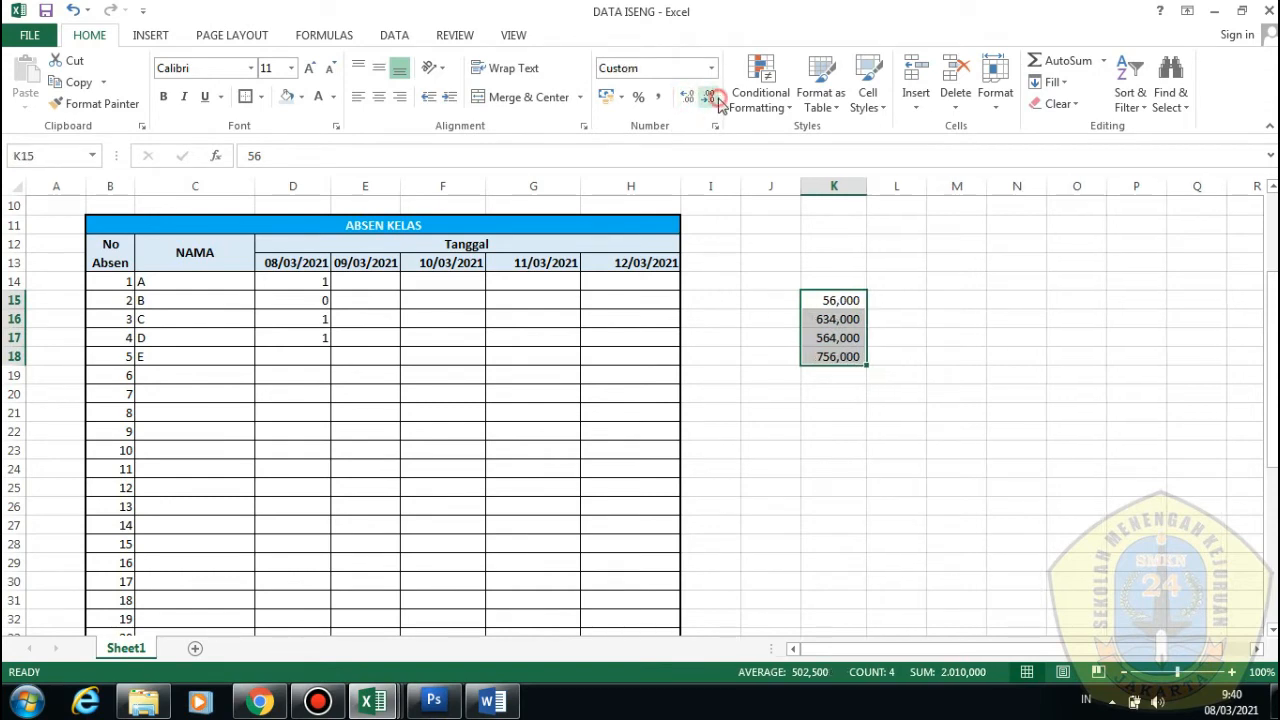
{"action": "left_click", "coordinate": [713, 100]}
{"action": "left_click", "coordinate": [713, 100]}
{"action": "left_click", "coordinate": [712, 101]}
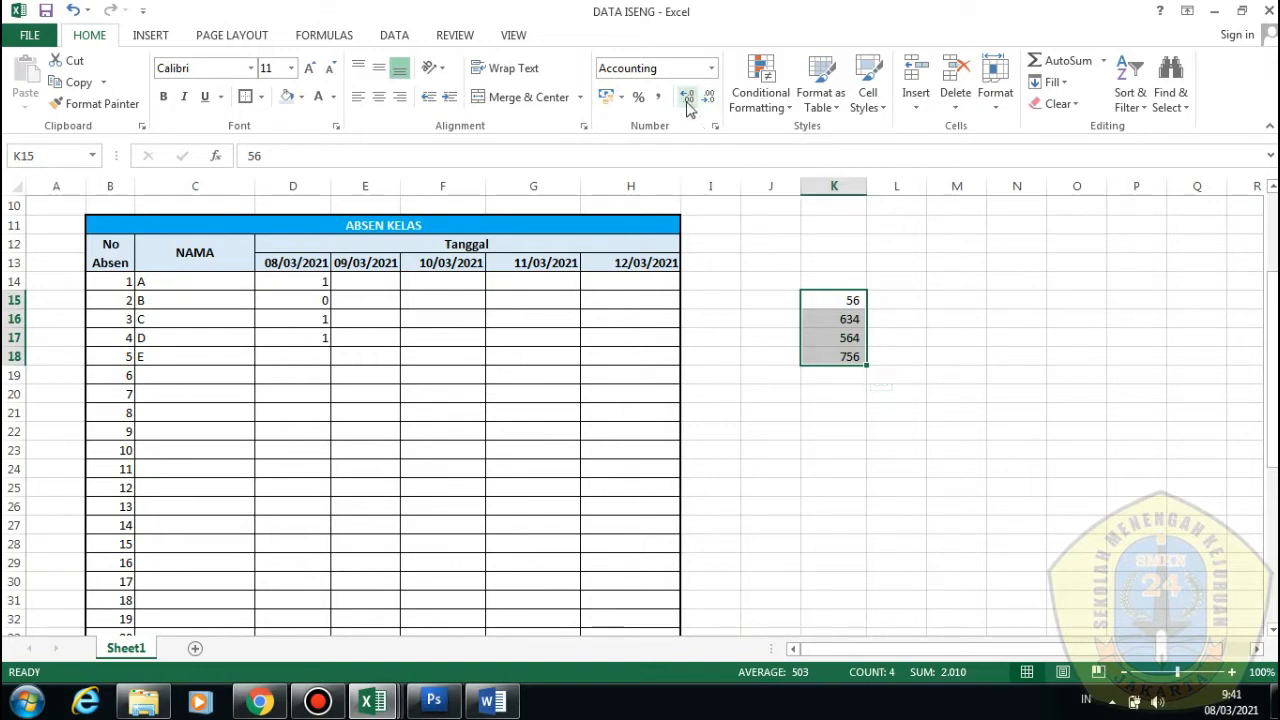
{"action": "left_click", "coordinate": [687, 104]}
{"action": "left_click", "coordinate": [687, 104]}
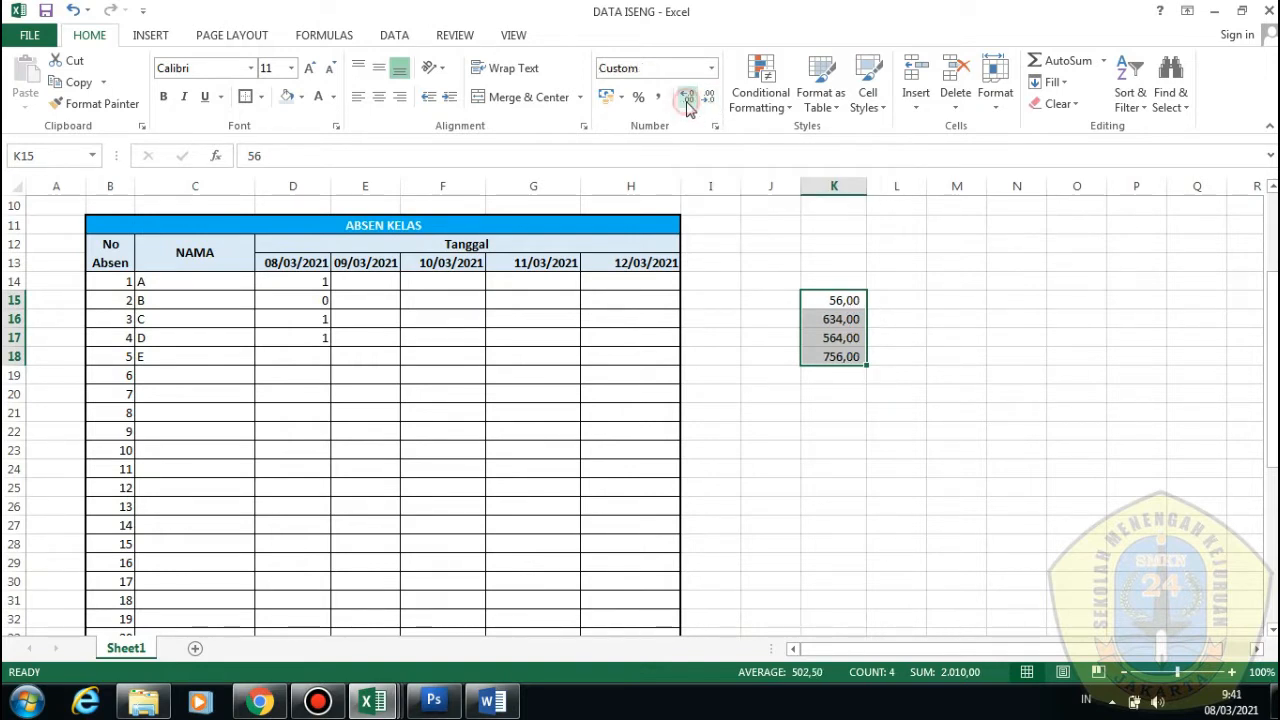
{"action": "left_click", "coordinate": [687, 104]}
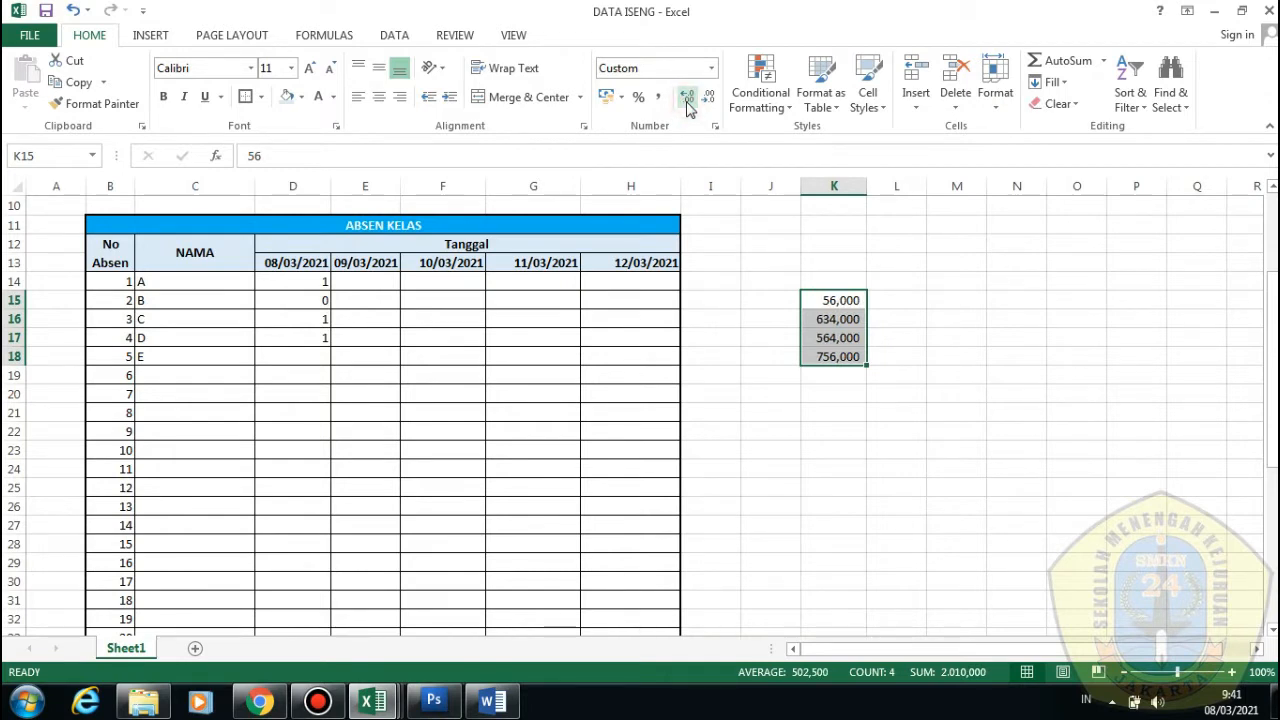
{"action": "left_click", "coordinate": [709, 100]}
{"action": "left_click", "coordinate": [709, 100]}
{"action": "left_click", "coordinate": [709, 100]}
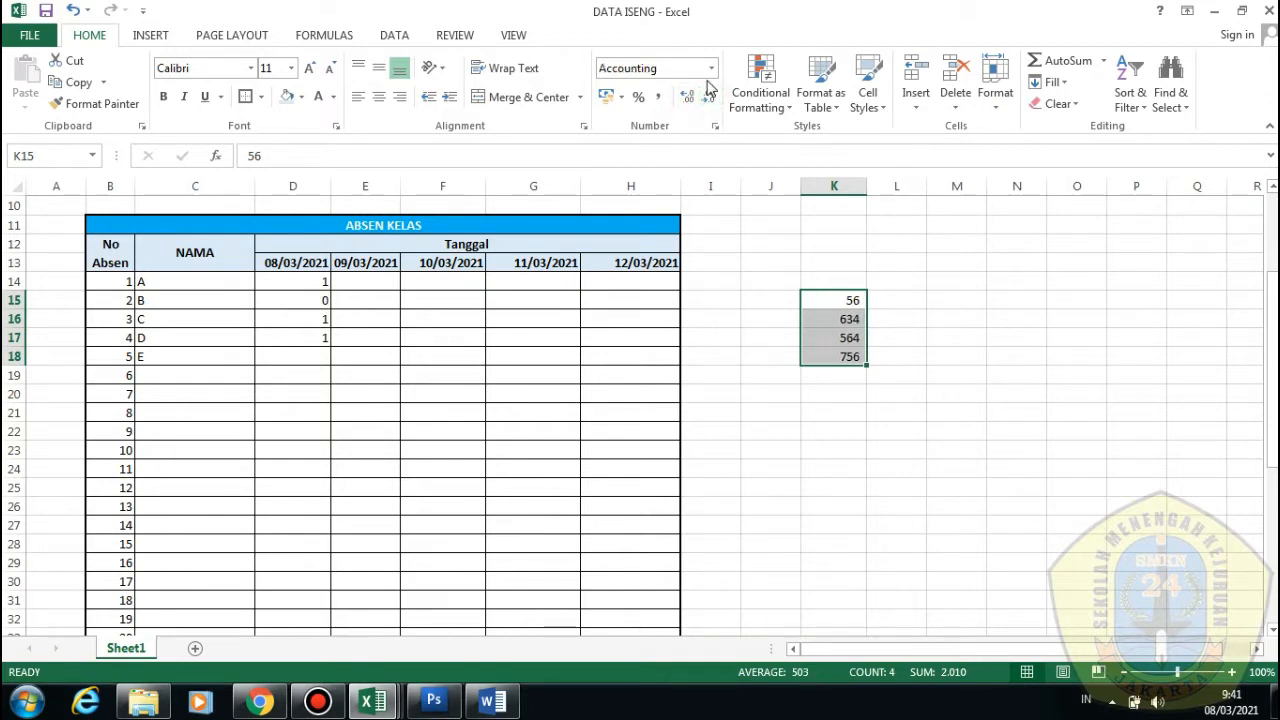
Try Percentage and Number formats, then apply Comma Style to K15:K18 without decimals
{"action": "left_click", "coordinate": [711, 69]}
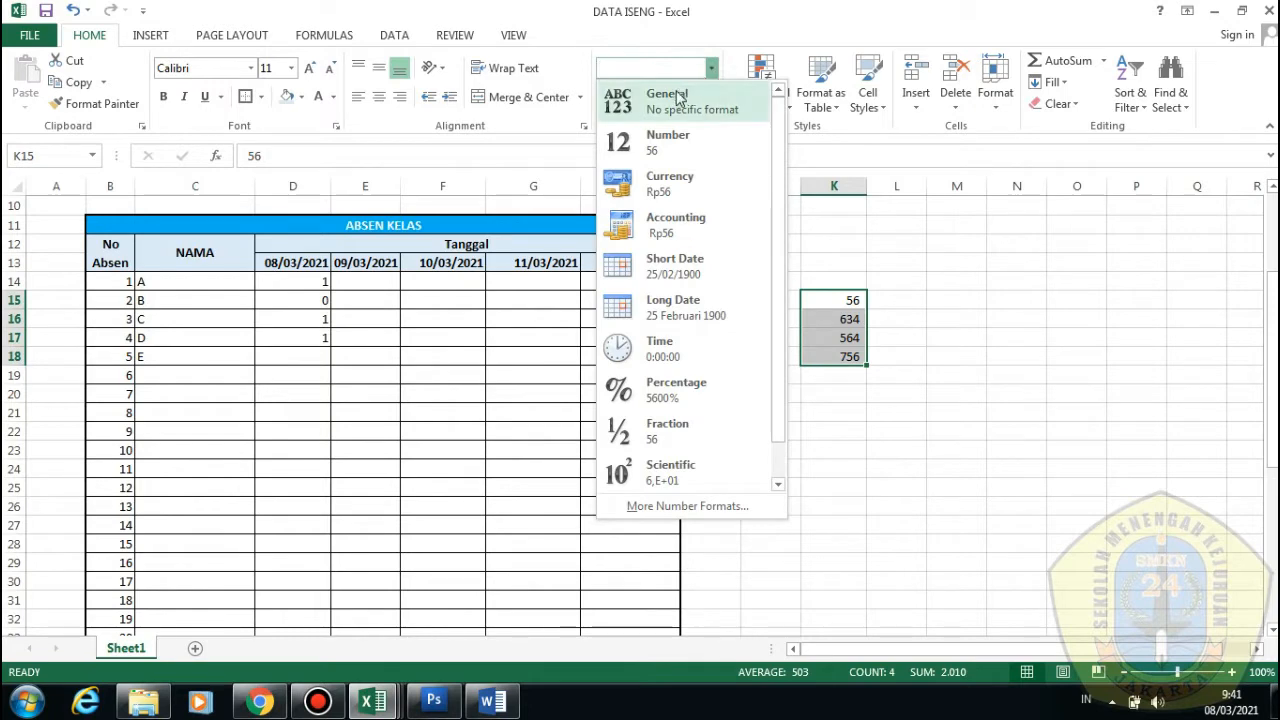
{"action": "left_click", "coordinate": [700, 387]}
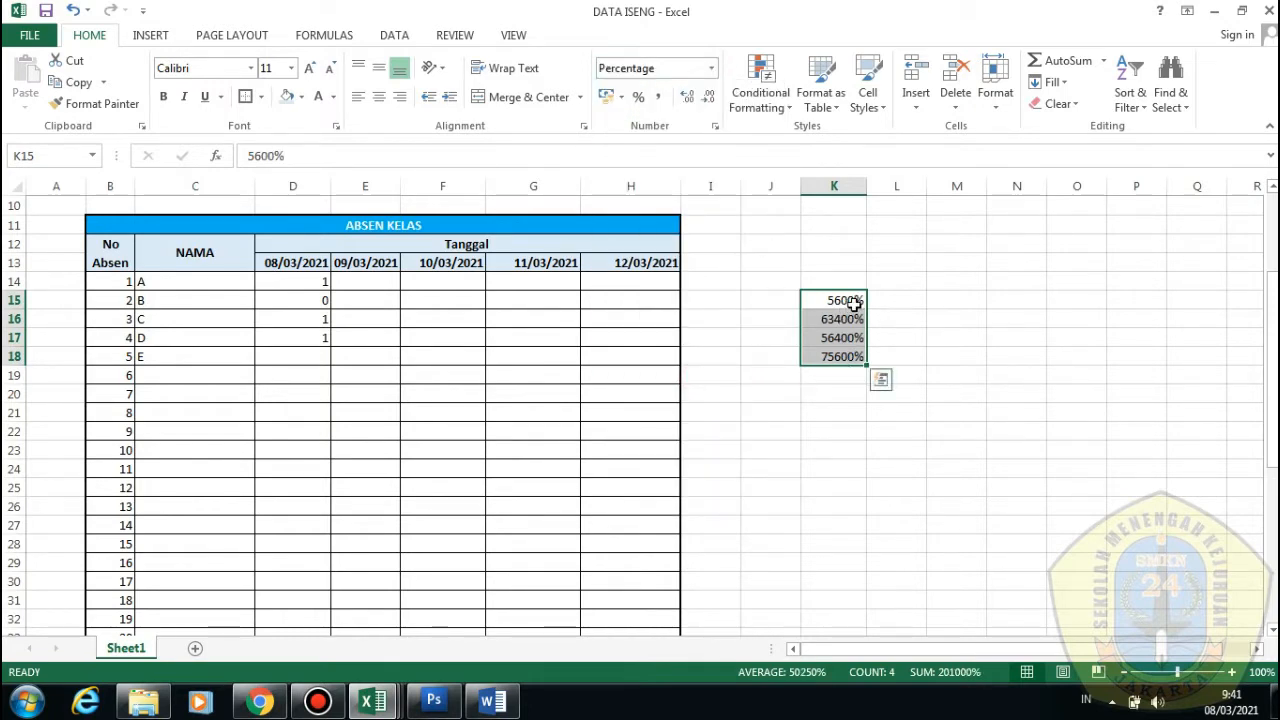
{"action": "double_click", "coordinate": [688, 97]}
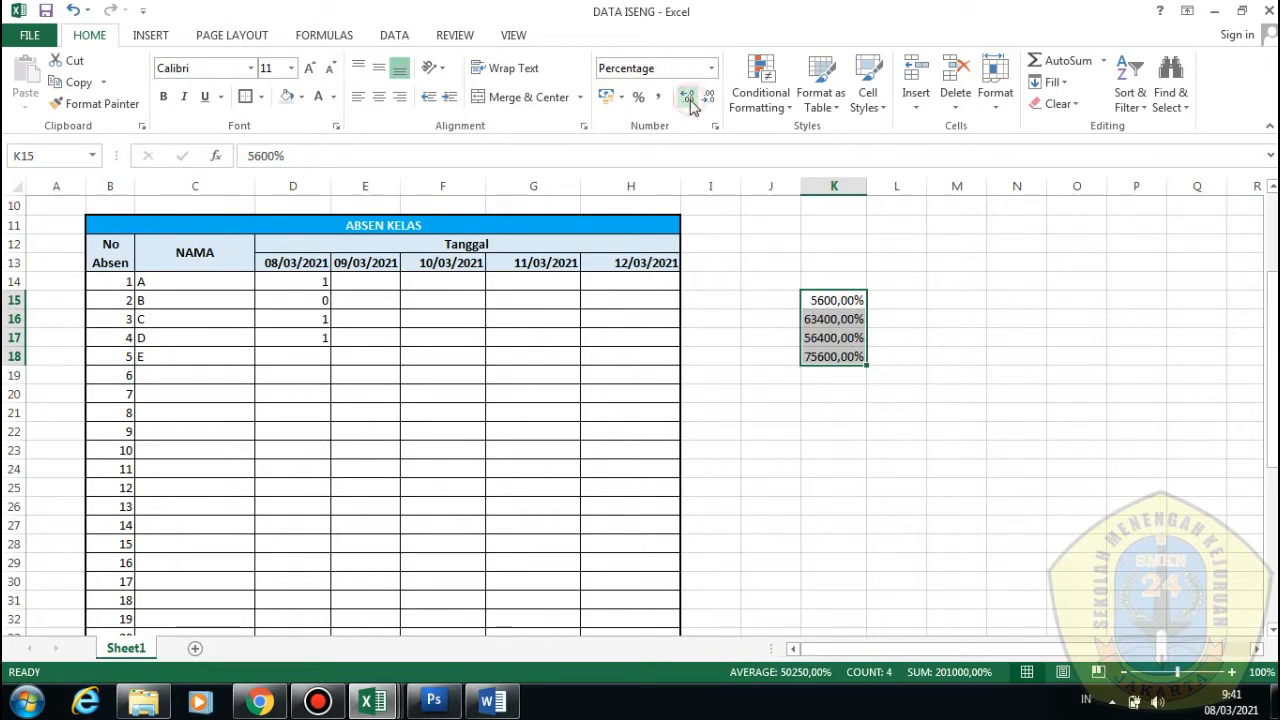
{"action": "double_click", "coordinate": [703, 101]}
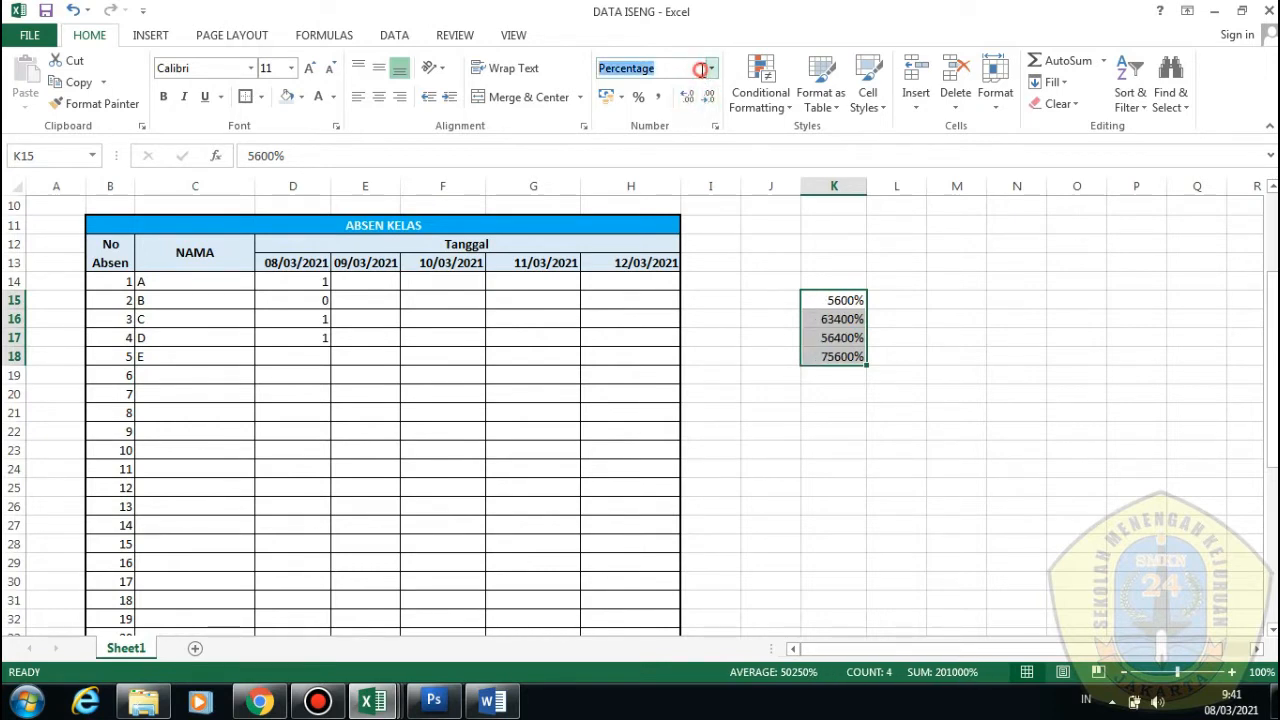
{"action": "left_click", "coordinate": [710, 67]}
{"action": "left_click", "coordinate": [668, 141]}
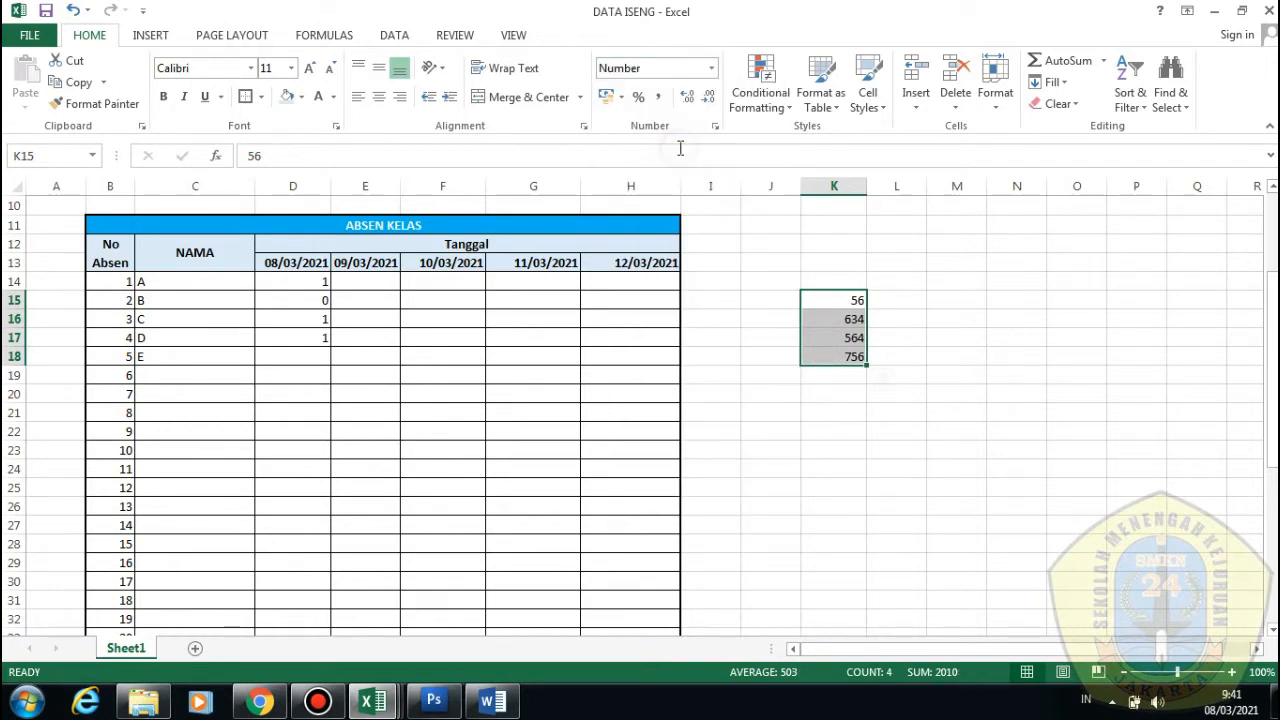
{"action": "left_click", "coordinate": [640, 98]}
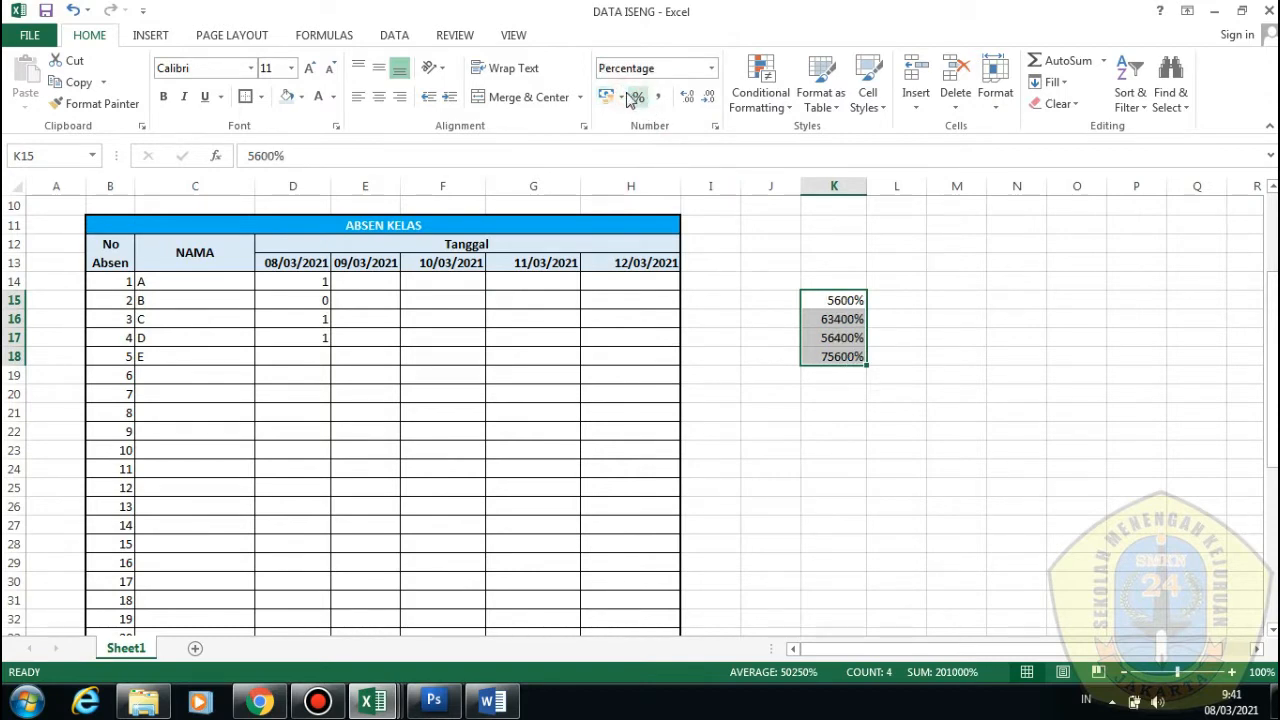
{"action": "left_click", "coordinate": [623, 97]}
{"action": "left_click", "coordinate": [628, 97]}
{"action": "left_click", "coordinate": [661, 99]}
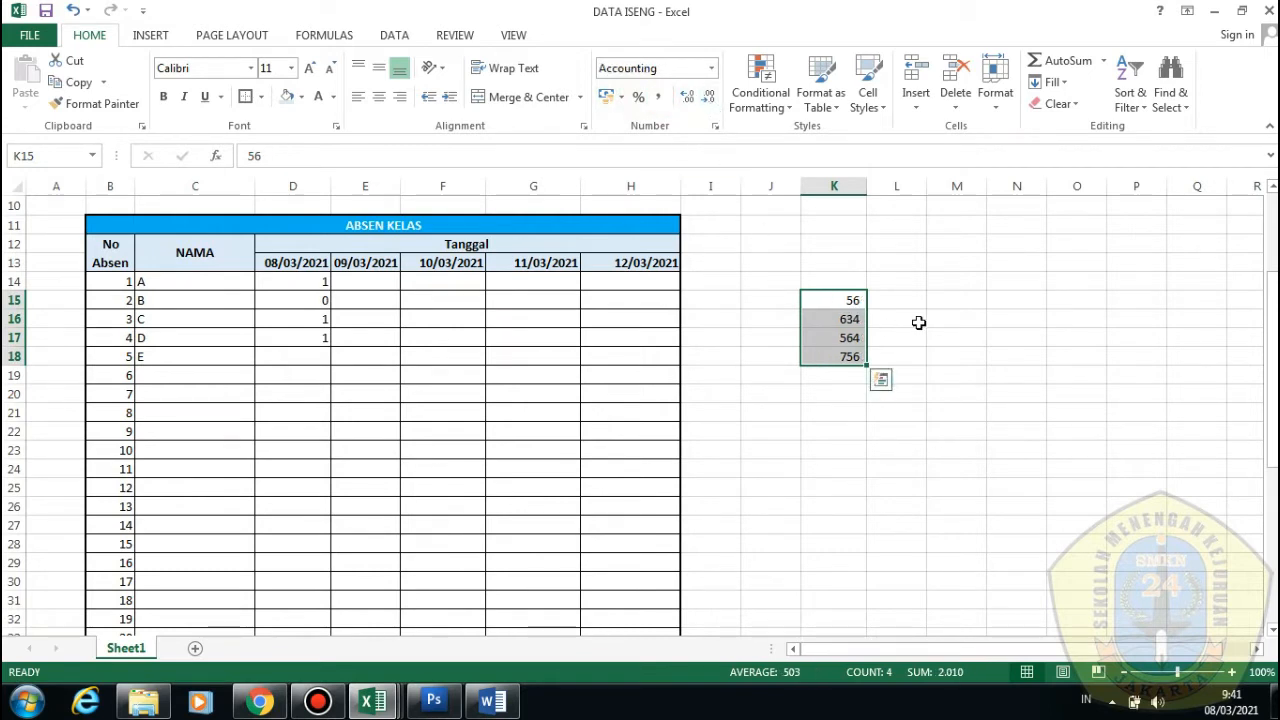
{"action": "left_click", "coordinate": [957, 410]}
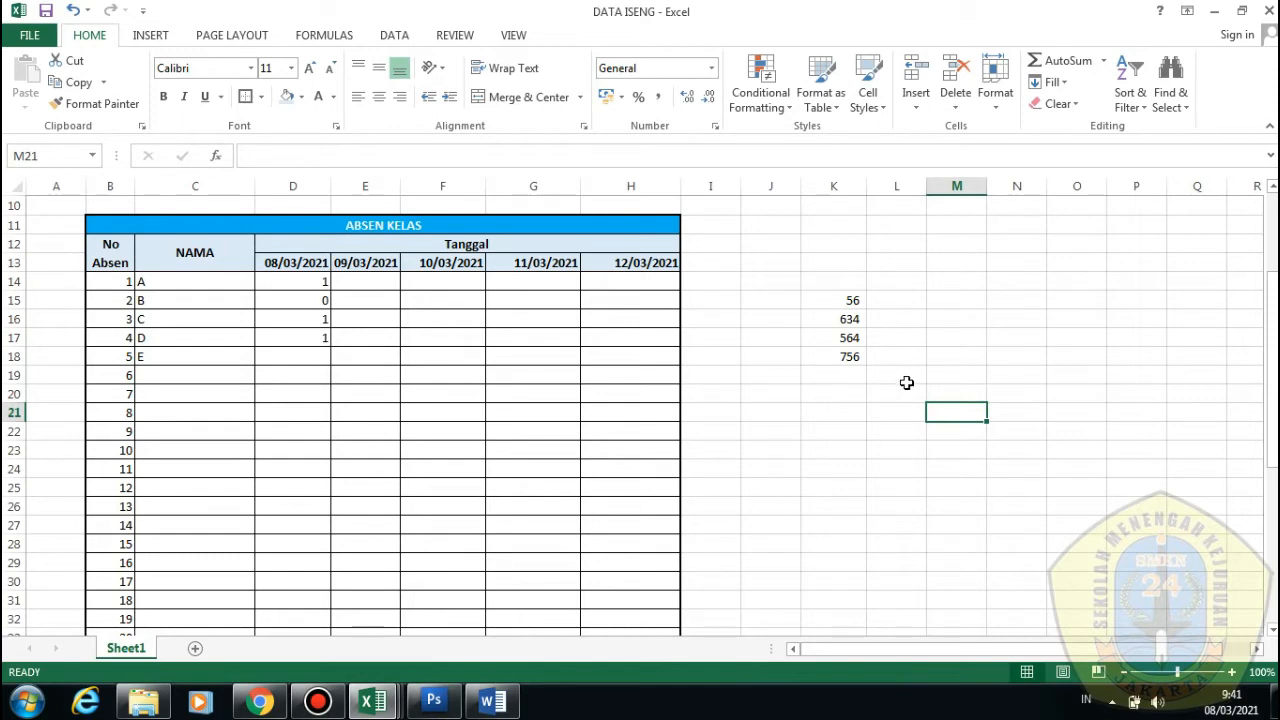
{"action": "left_click_drag", "start_coordinate": [863, 354], "coordinate": [861, 293]}
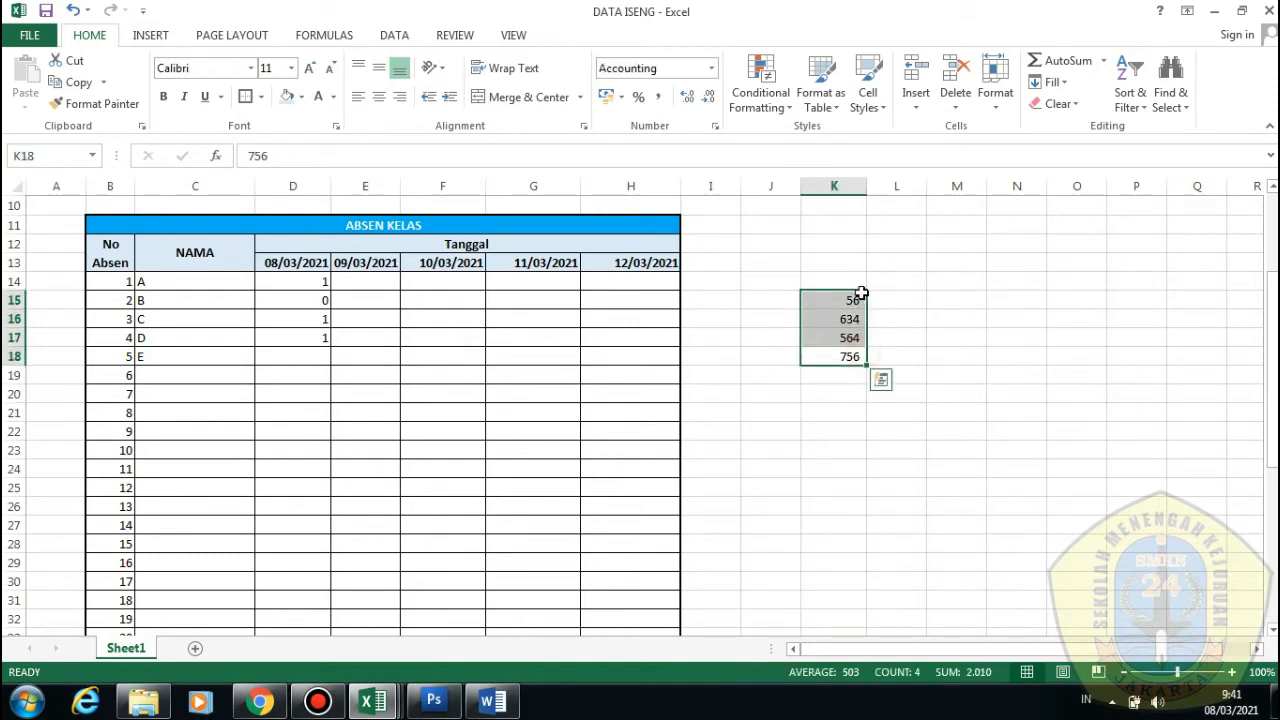
Clear the values from K15:K18 and select row 20
{"action": "key", "text": "Delete"}
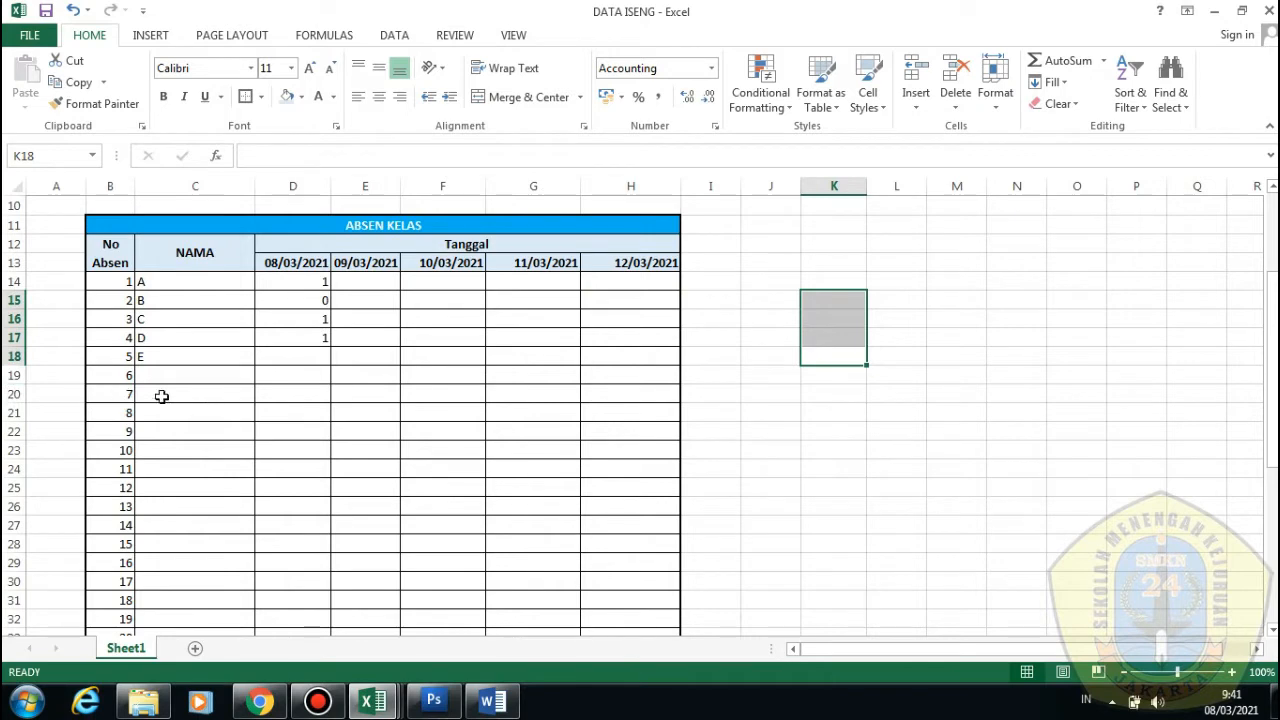
{"action": "left_click", "coordinate": [12, 394]}
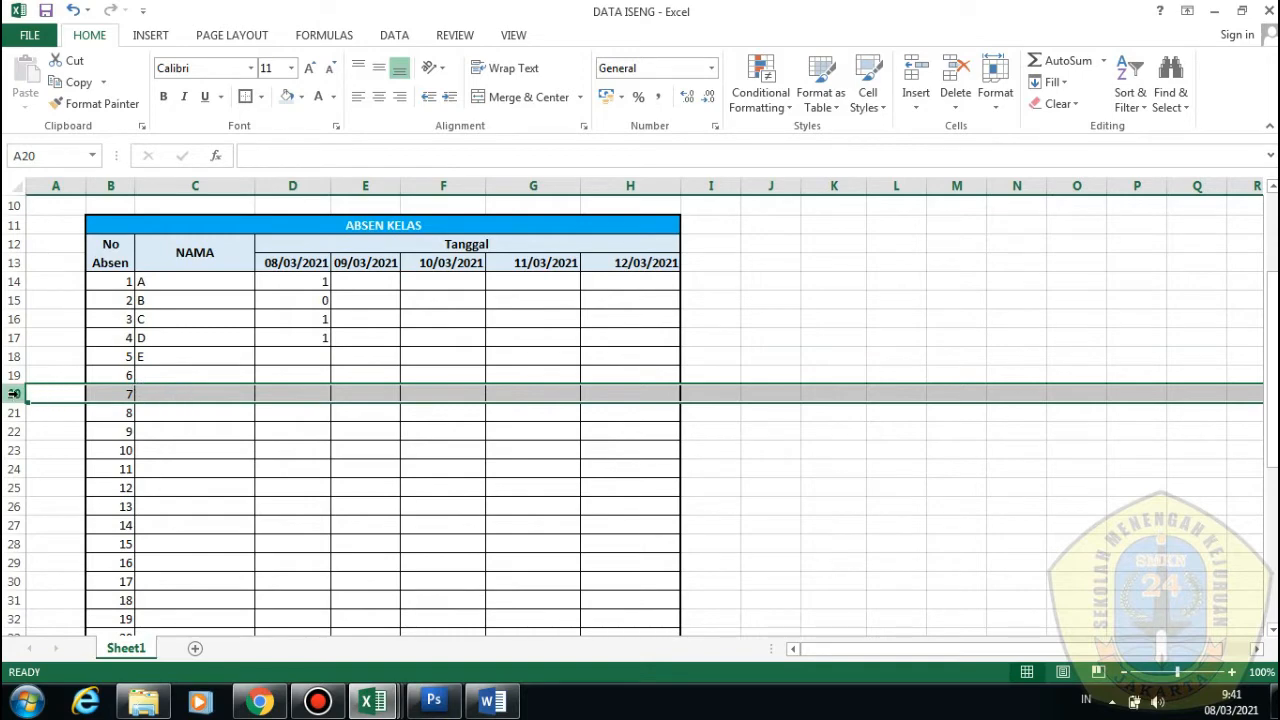
{"action": "left_click", "coordinate": [326, 394]}
{"action": "scroll", "coordinate": [323, 443], "scroll_direction": "down", "scroll_amount": 1}
{"action": "scroll", "coordinate": [291, 423], "scroll_direction": "up", "scroll_amount": 1}
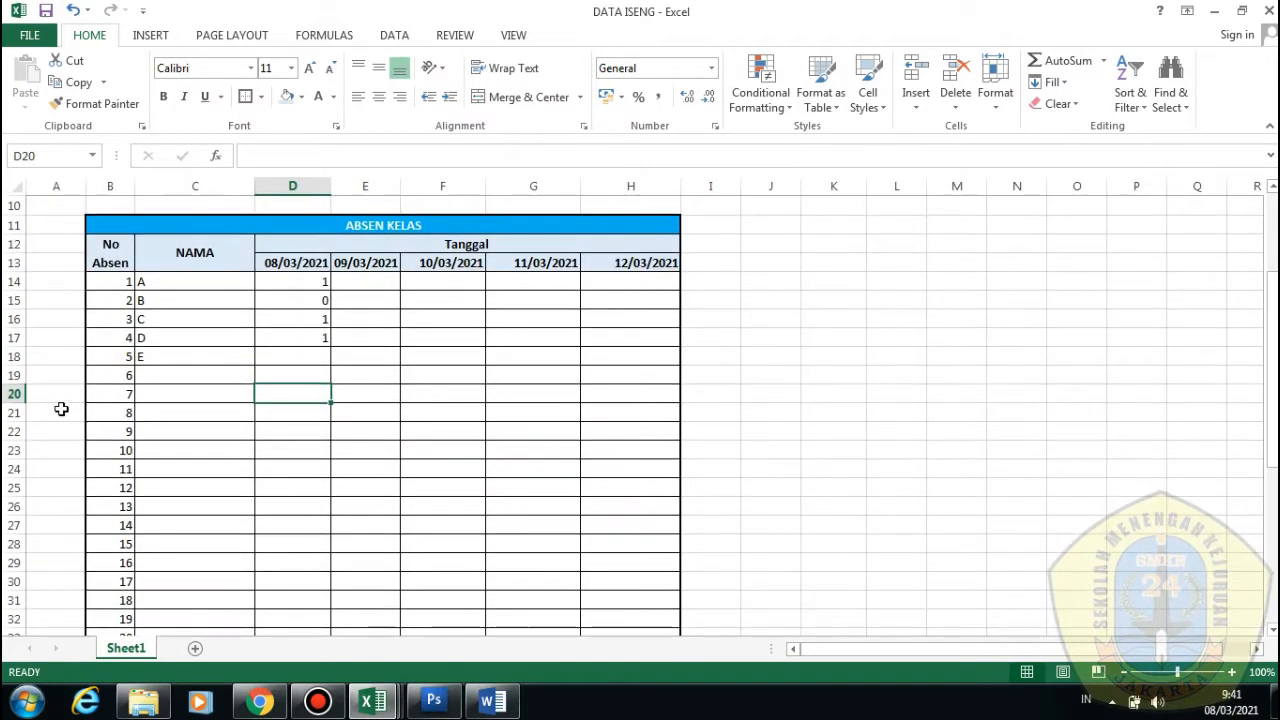
{"action": "left_click", "coordinate": [14, 394]}
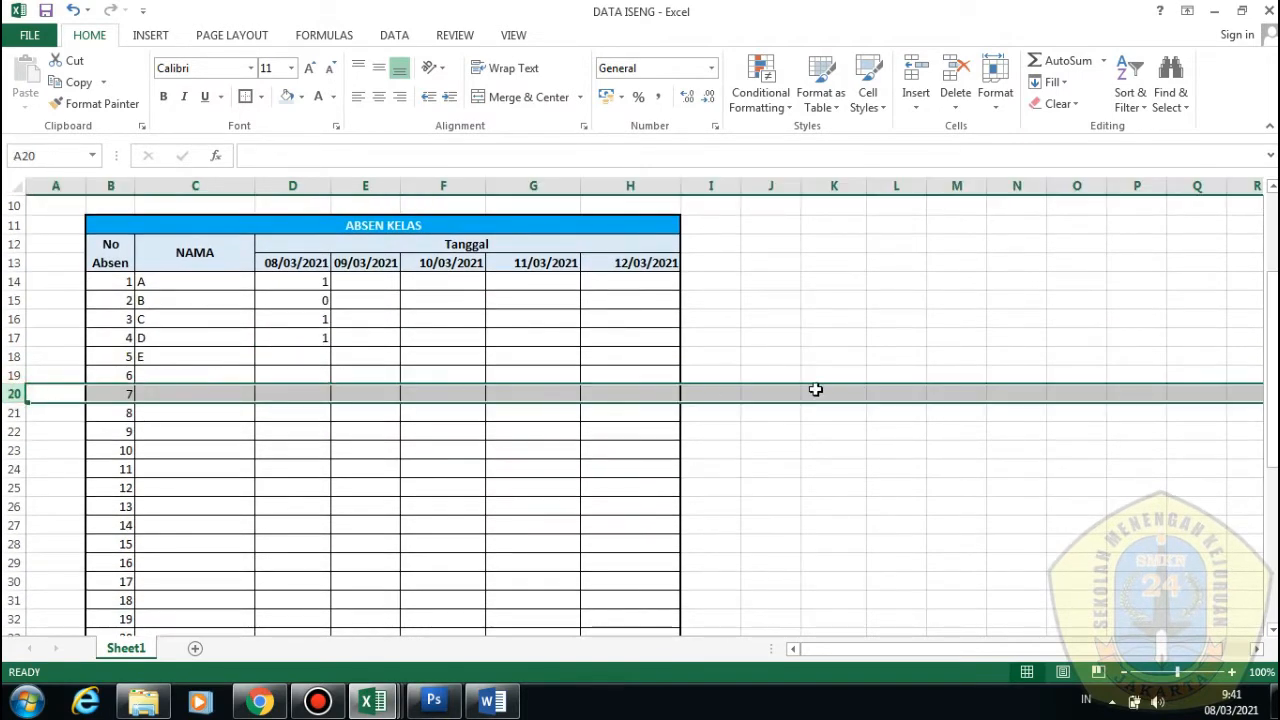
Insert a blank row at row 20 between students 6 and 7
{"action": "right_click", "coordinate": [148, 393]}
{"action": "left_click", "coordinate": [192, 526]}
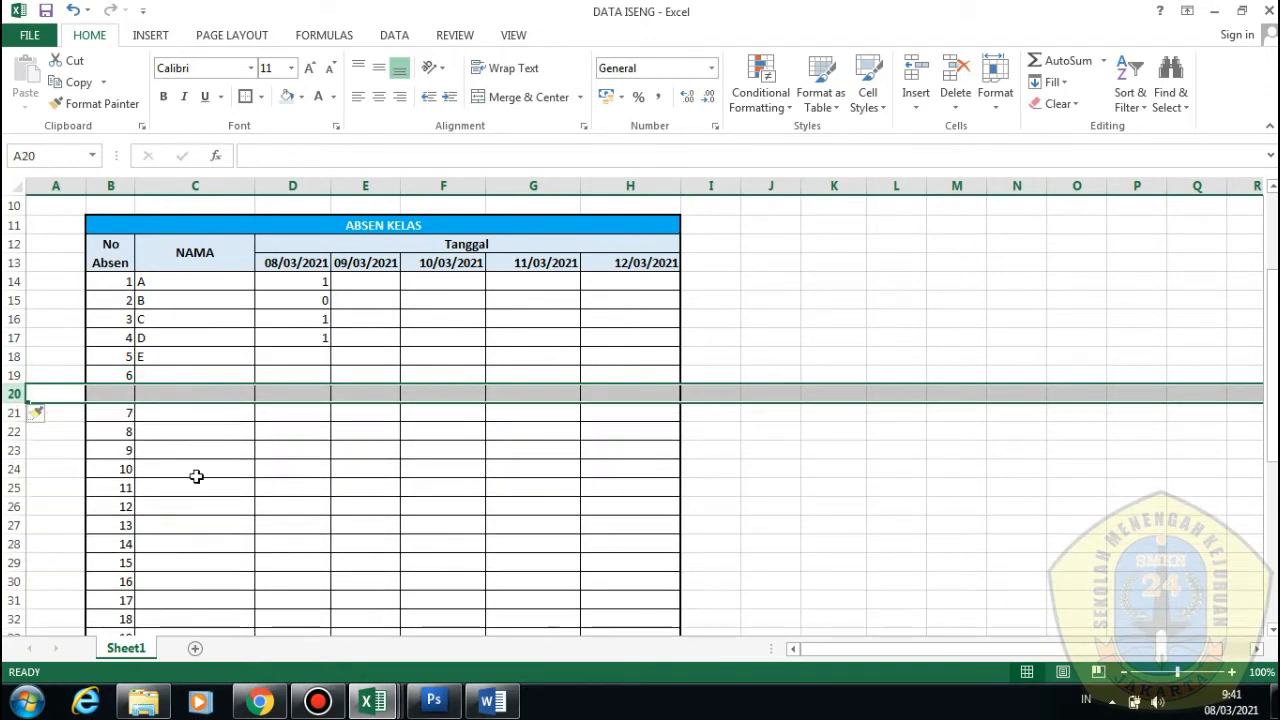
{"action": "left_click", "coordinate": [172, 450]}
{"action": "left_click", "coordinate": [122, 397]}
{"action": "left_click_drag", "start_coordinate": [122, 397], "coordinate": [640, 394]}
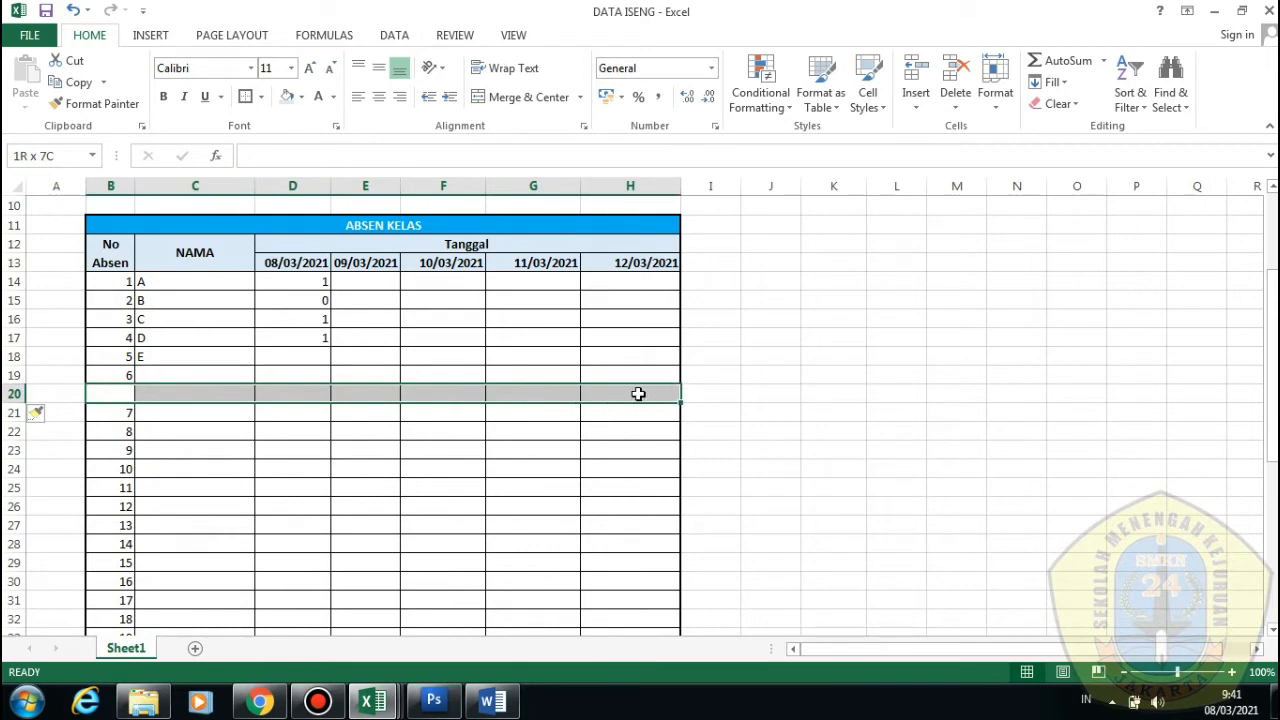
{"action": "left_click", "coordinate": [640, 394]}
{"action": "left_click", "coordinate": [443, 431]}
{"action": "left_click", "coordinate": [169, 400]}
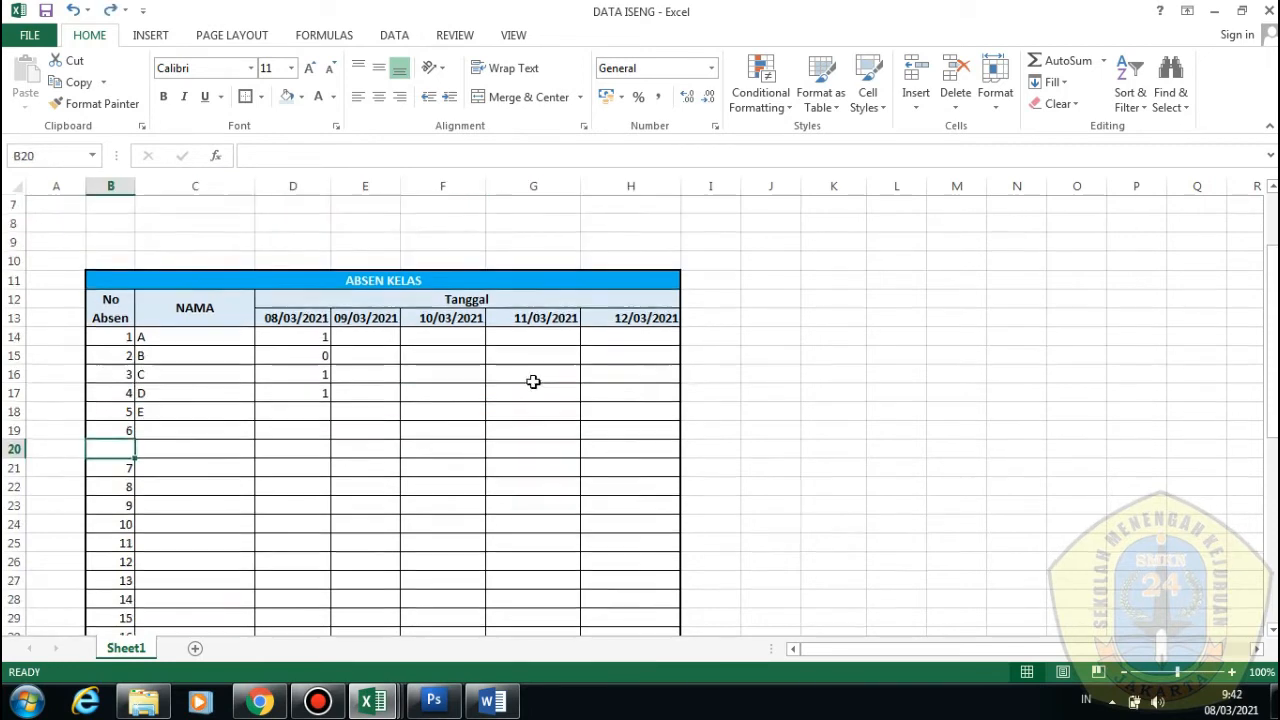
{"action": "scroll", "coordinate": [430, 370], "scroll_direction": "down", "scroll_amount": 1}
{"action": "left_click", "coordinate": [364, 180]}
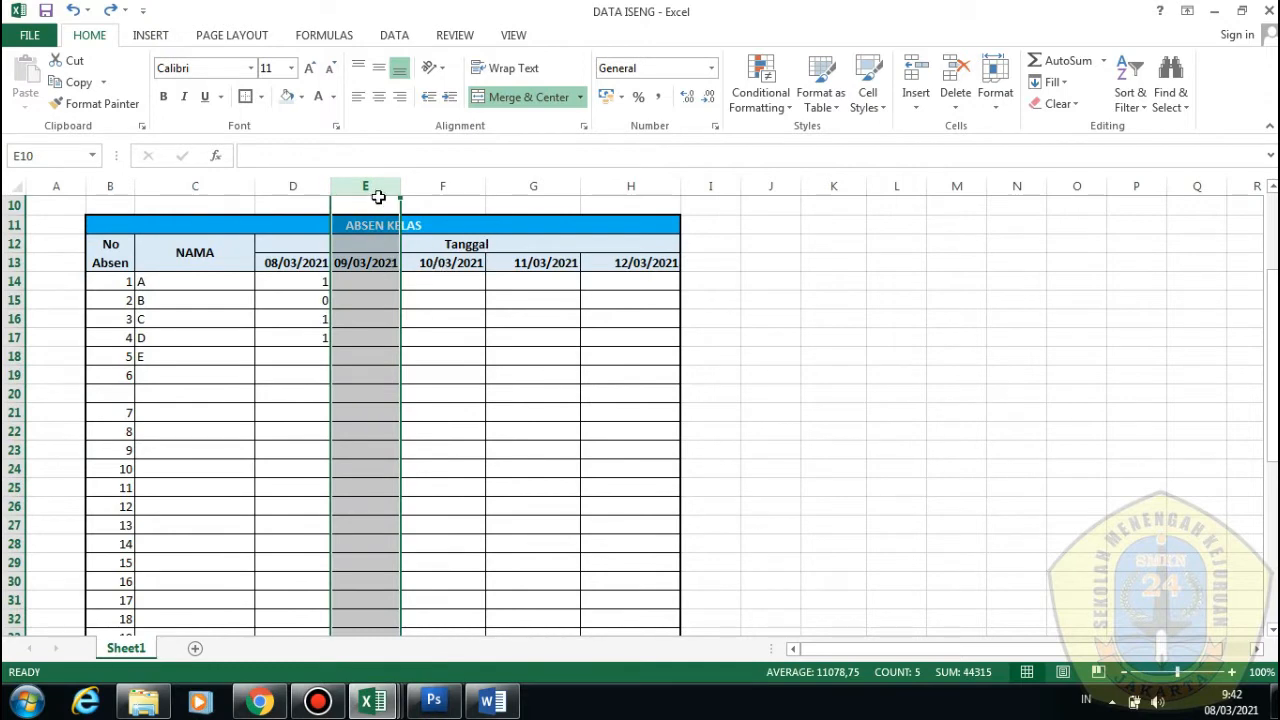
{"action": "right_click", "coordinate": [378, 197]}
{"action": "left_click", "coordinate": [425, 320]}
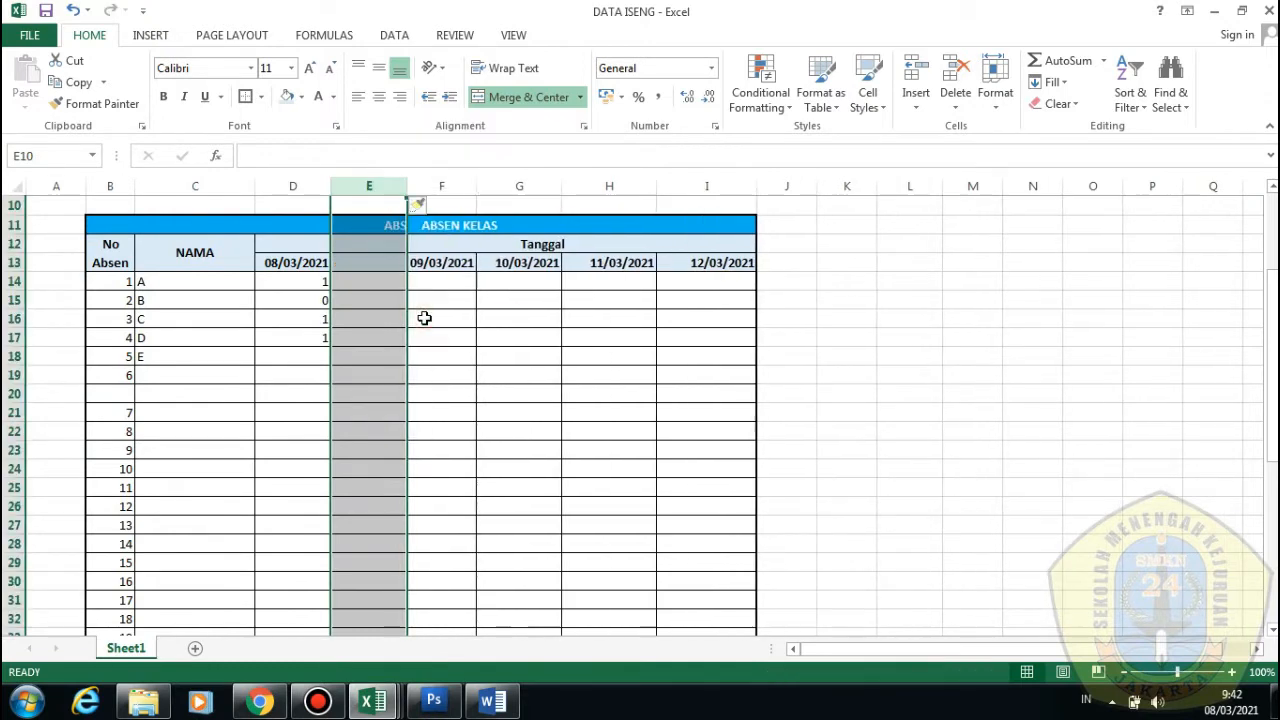
{"action": "left_click", "coordinate": [423, 317]}
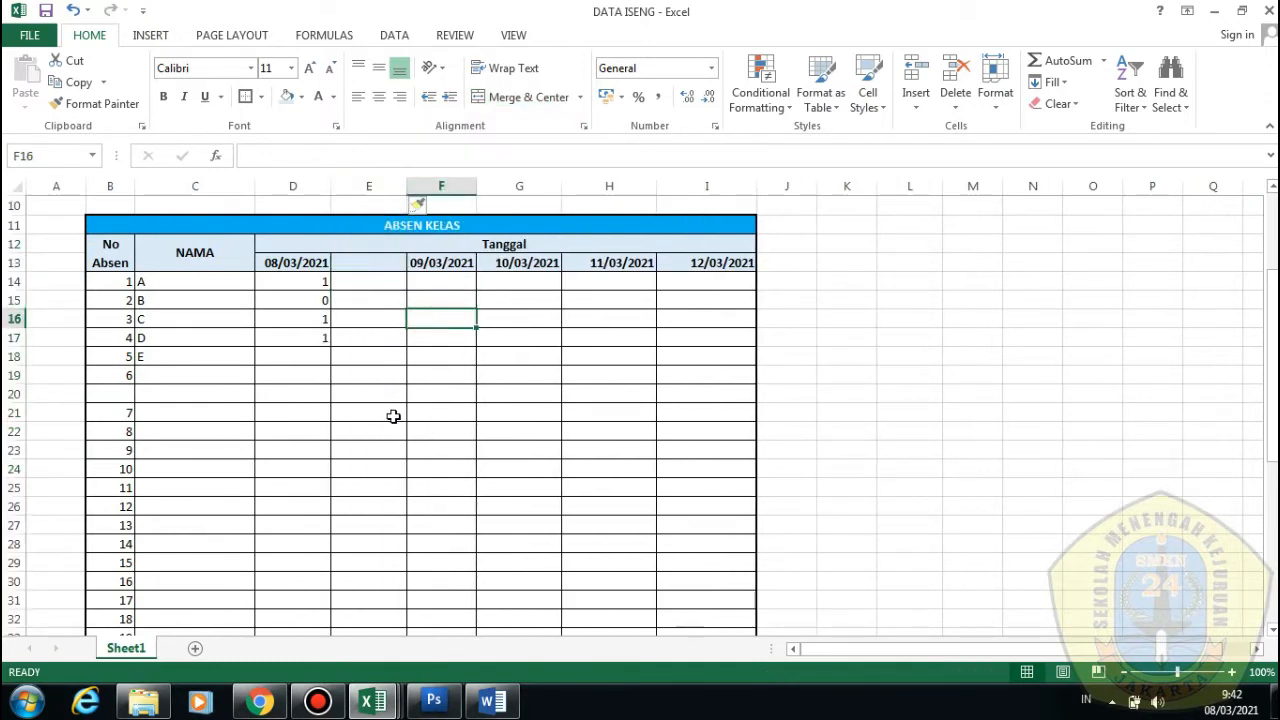
{"action": "key", "text": "ctrl+z"}
{"action": "left_click", "coordinate": [622, 447]}
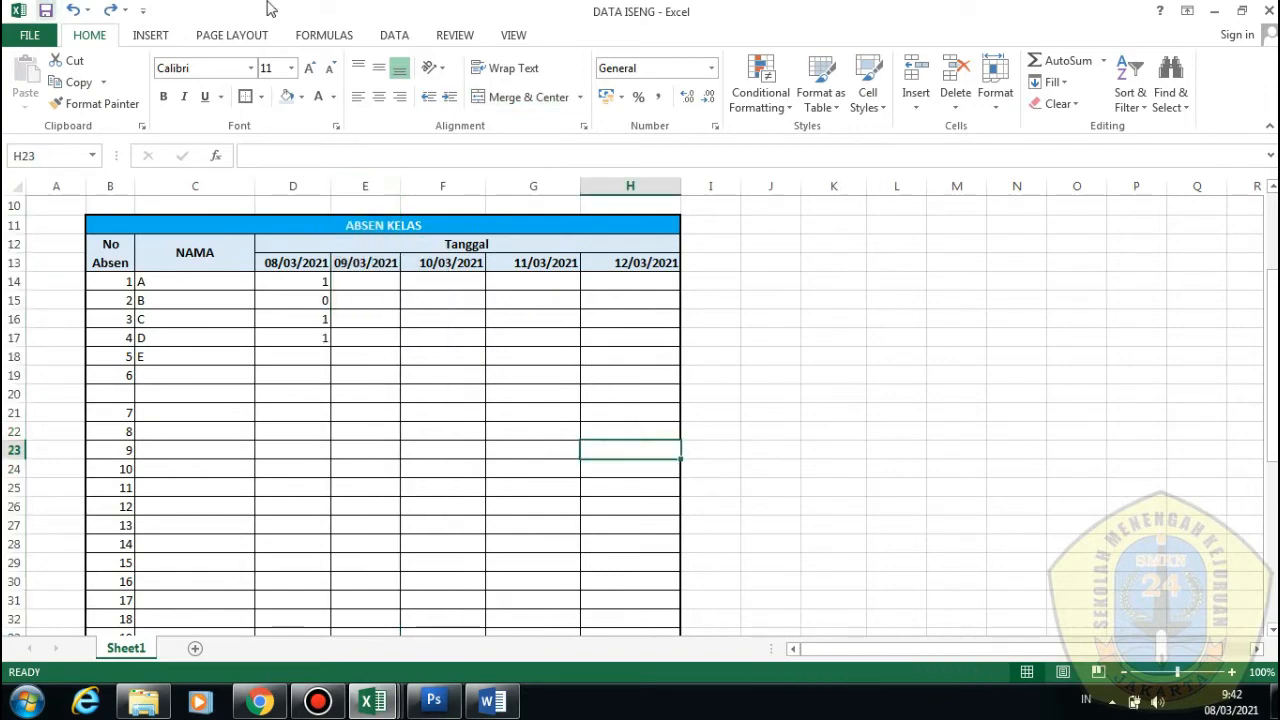
{"action": "scroll", "coordinate": [398, 270], "scroll_direction": "down", "scroll_amount": 1}
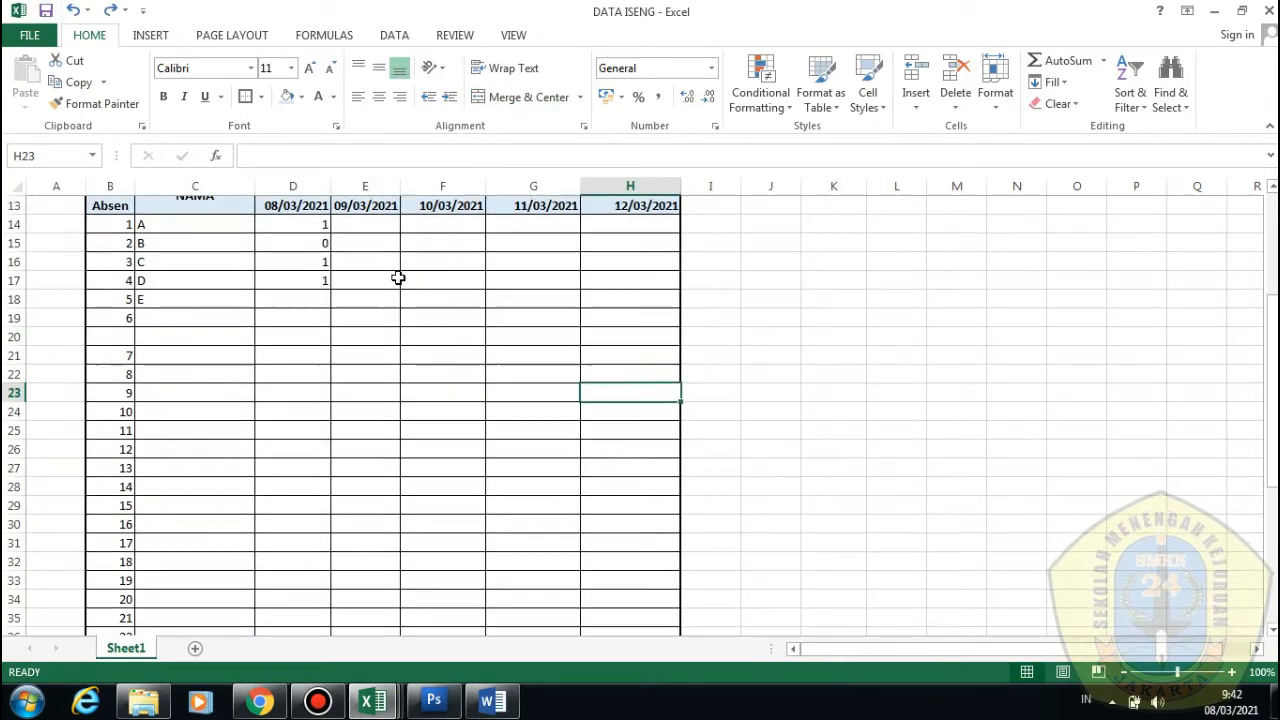
{"action": "scroll", "coordinate": [440, 295], "scroll_direction": "up", "scroll_amount": 1}
{"action": "left_click", "coordinate": [400, 690]}
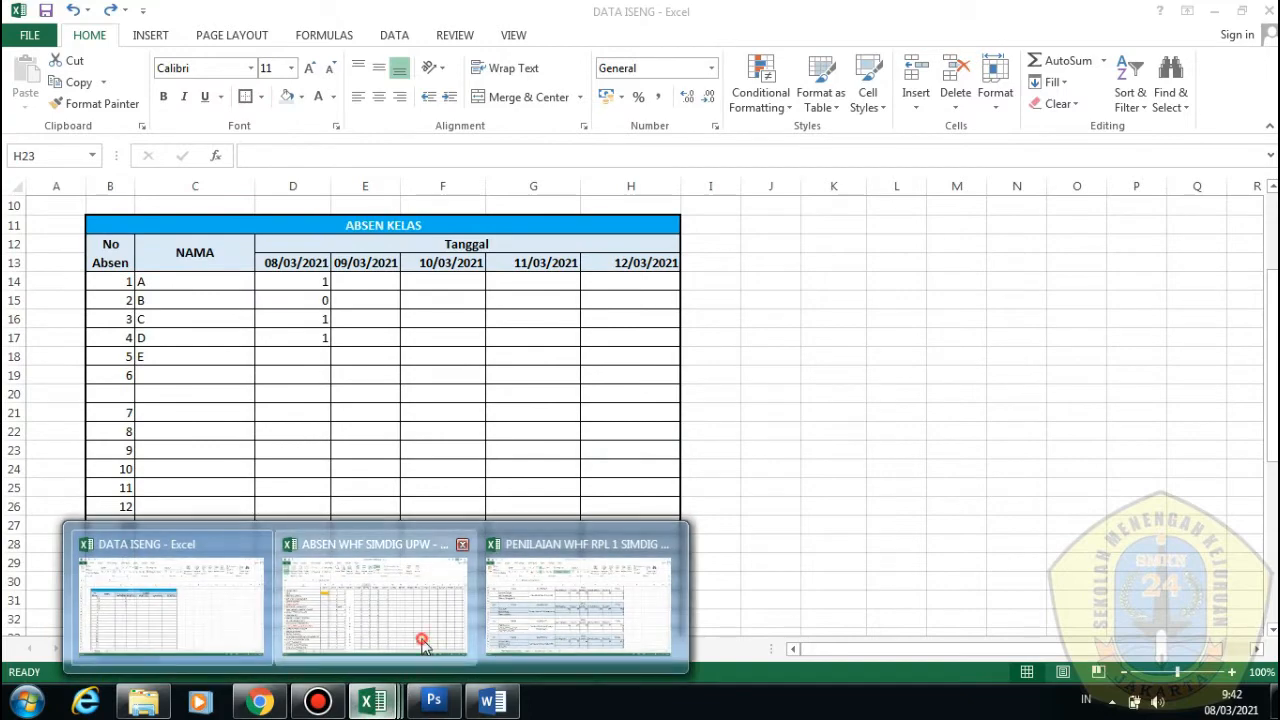
{"action": "left_click", "coordinate": [423, 560]}
{"action": "scroll", "coordinate": [493, 341], "scroll_direction": "down", "scroll_amount": 1}
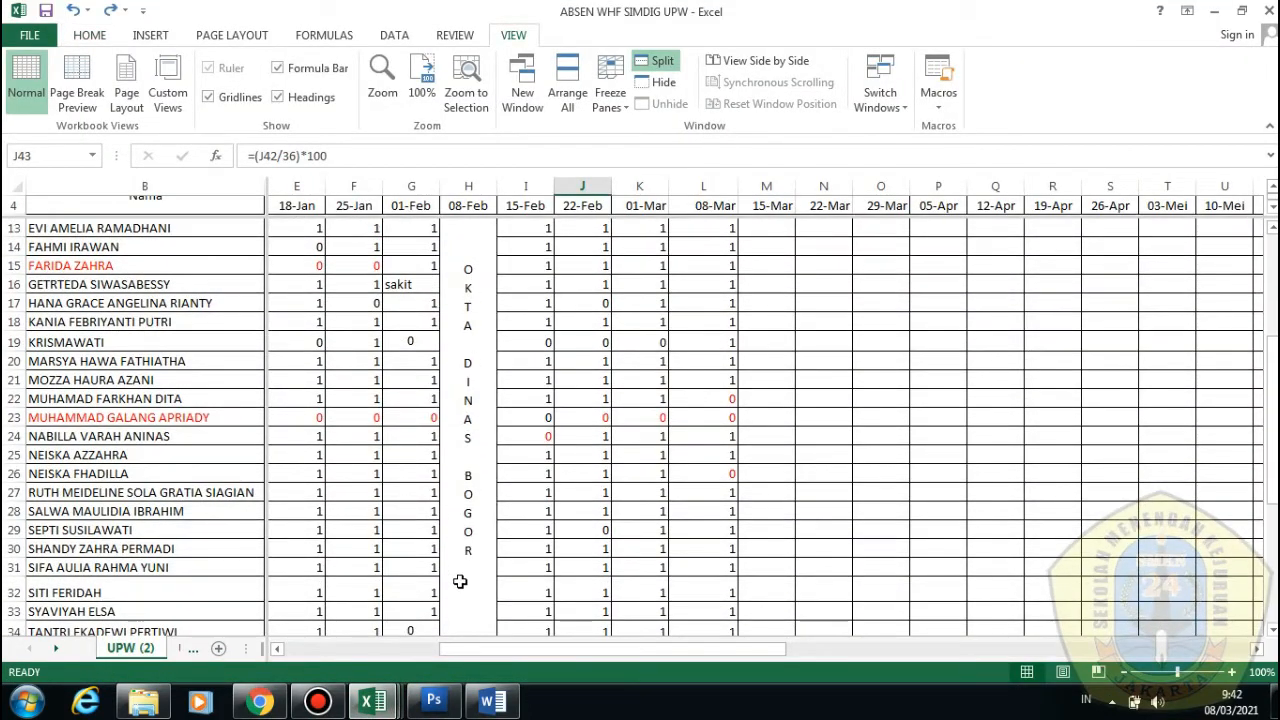
{"action": "key", "text": "alt+Tab"}
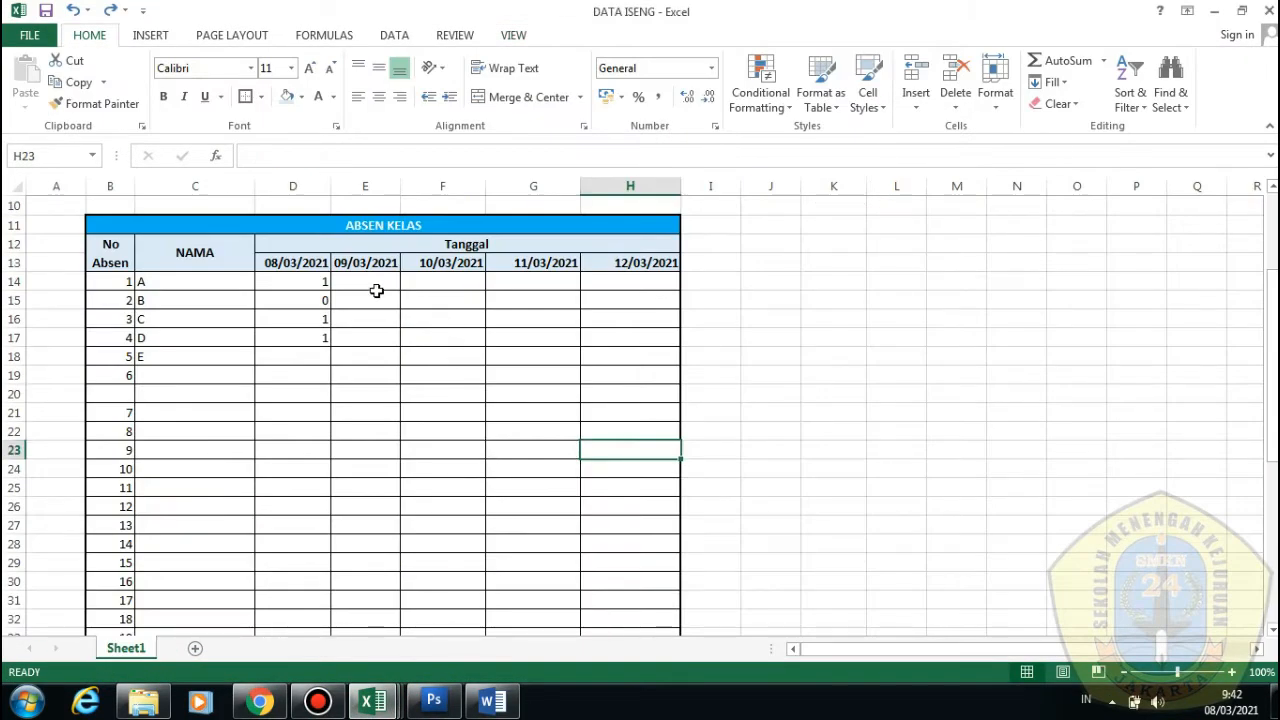
{"action": "left_click_drag", "start_coordinate": [376, 290], "coordinate": [378, 571]}
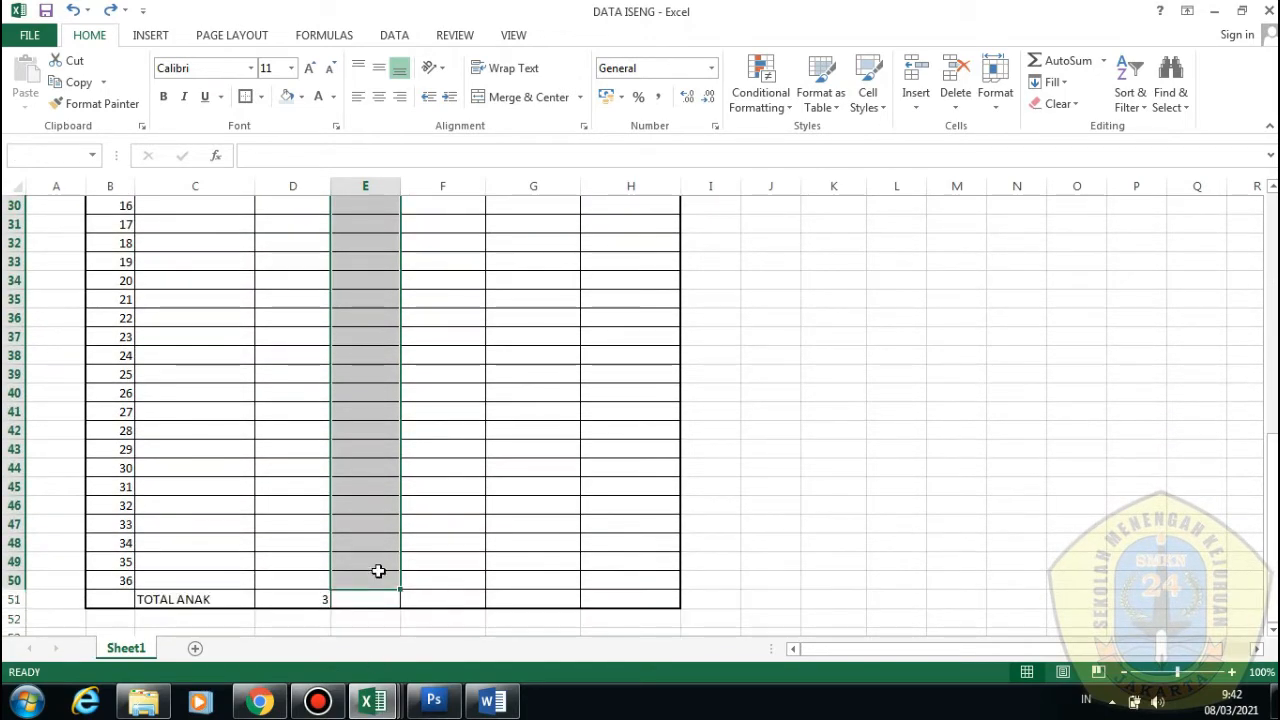
Merge the 09/03/2021 student cells E14:E50 into one and enter HARI LIBUR
{"action": "scroll", "coordinate": [386, 489], "scroll_direction": "up", "scroll_amount": 9}
{"action": "scroll", "coordinate": [386, 489], "scroll_direction": "down", "scroll_amount": 1}
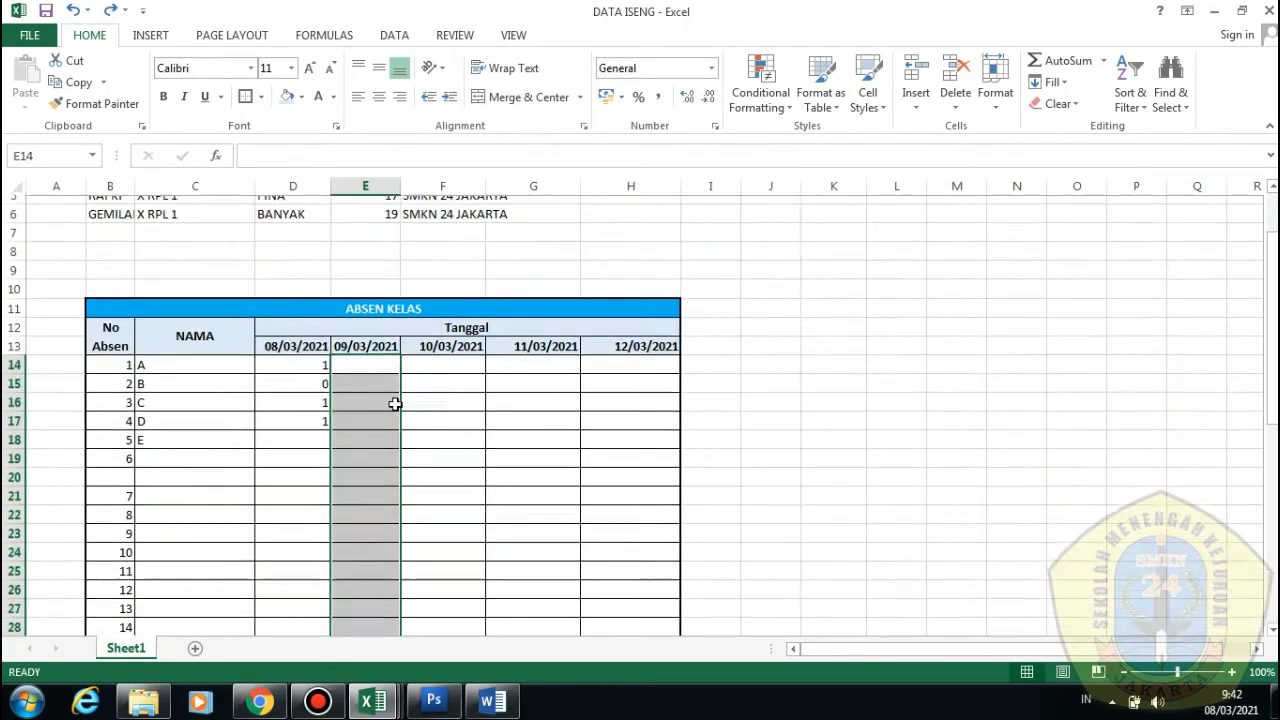
{"action": "scroll", "coordinate": [395, 403], "scroll_direction": "down", "scroll_amount": 1}
{"action": "left_click", "coordinate": [492, 97]}
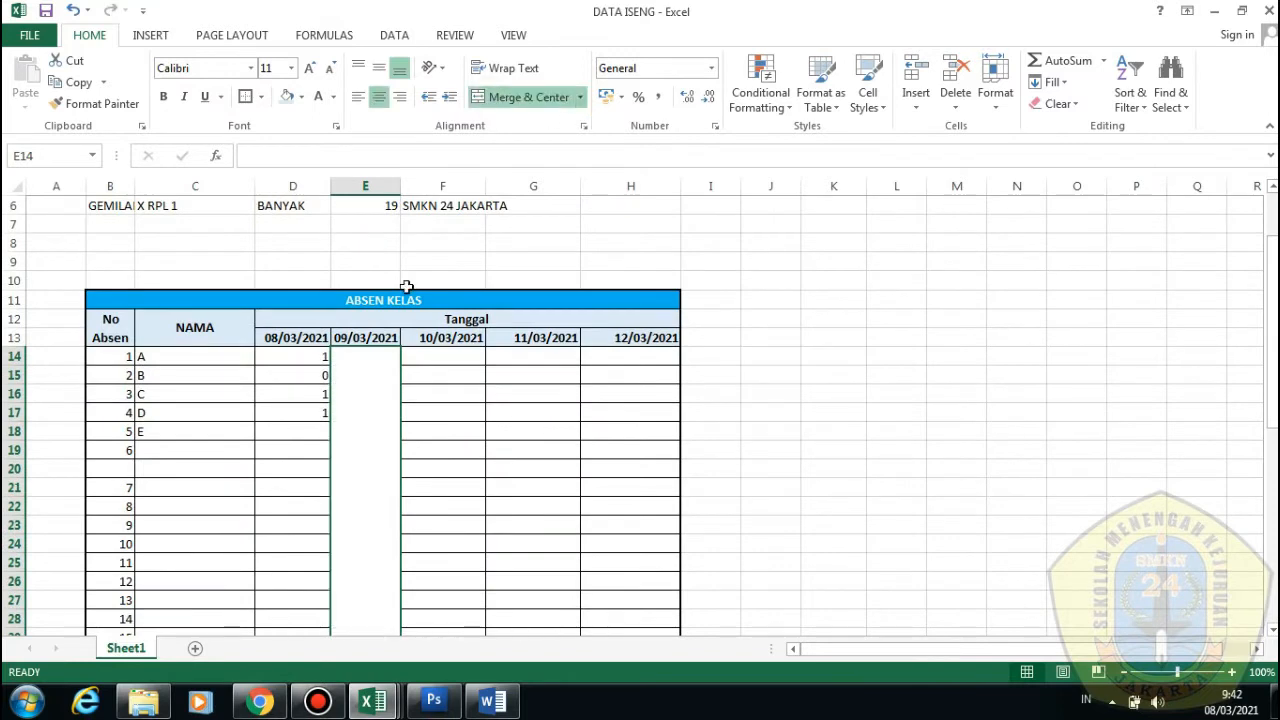
{"action": "double_click", "coordinate": [364, 441]}
{"action": "type", "text": "HAR"}
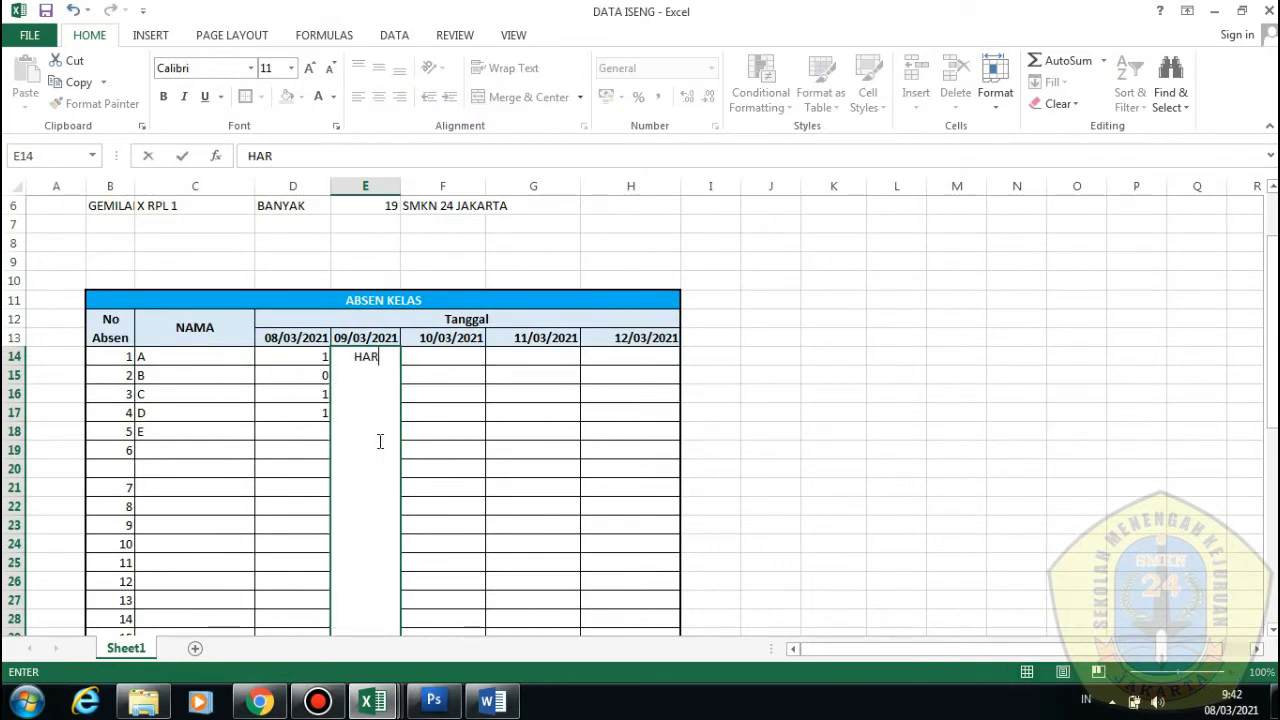
{"action": "type", "text": "I LIBUR"}
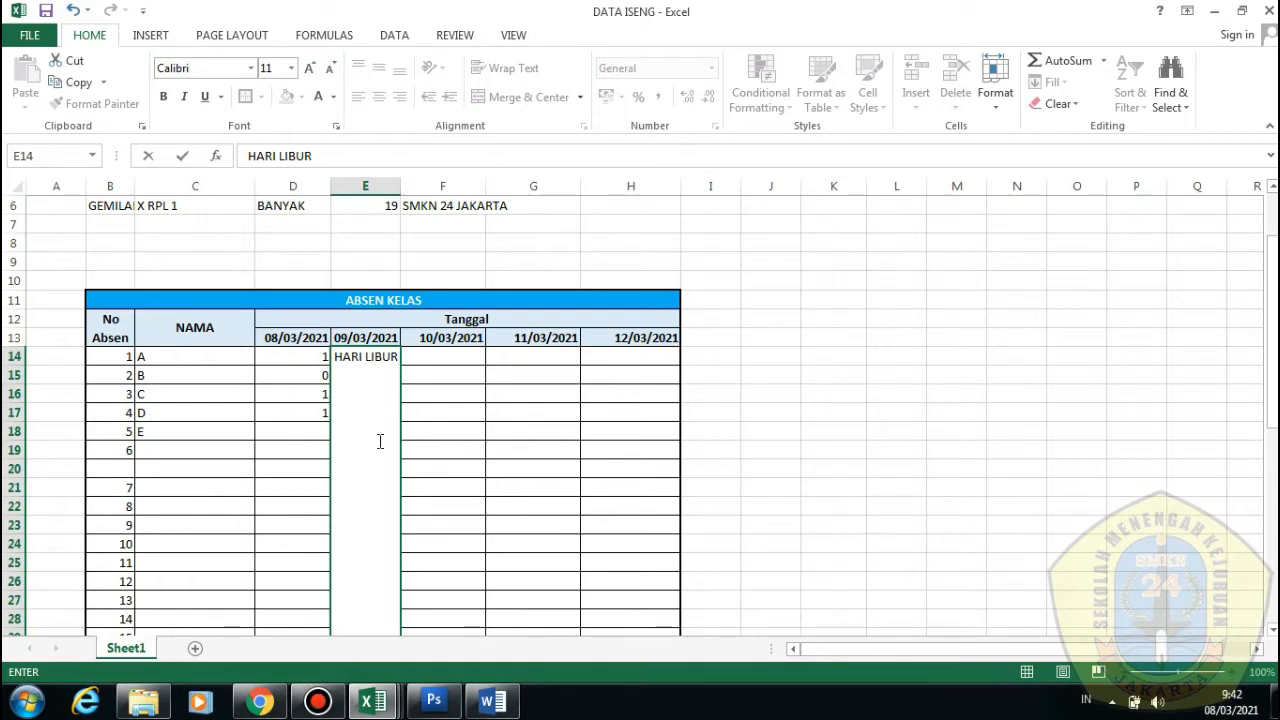
{"action": "left_click", "coordinate": [428, 449]}
Set the merged HARI LIBUR cell's orientation to Vertical Text
{"action": "scroll", "coordinate": [428, 451], "scroll_direction": "down", "scroll_amount": 8}
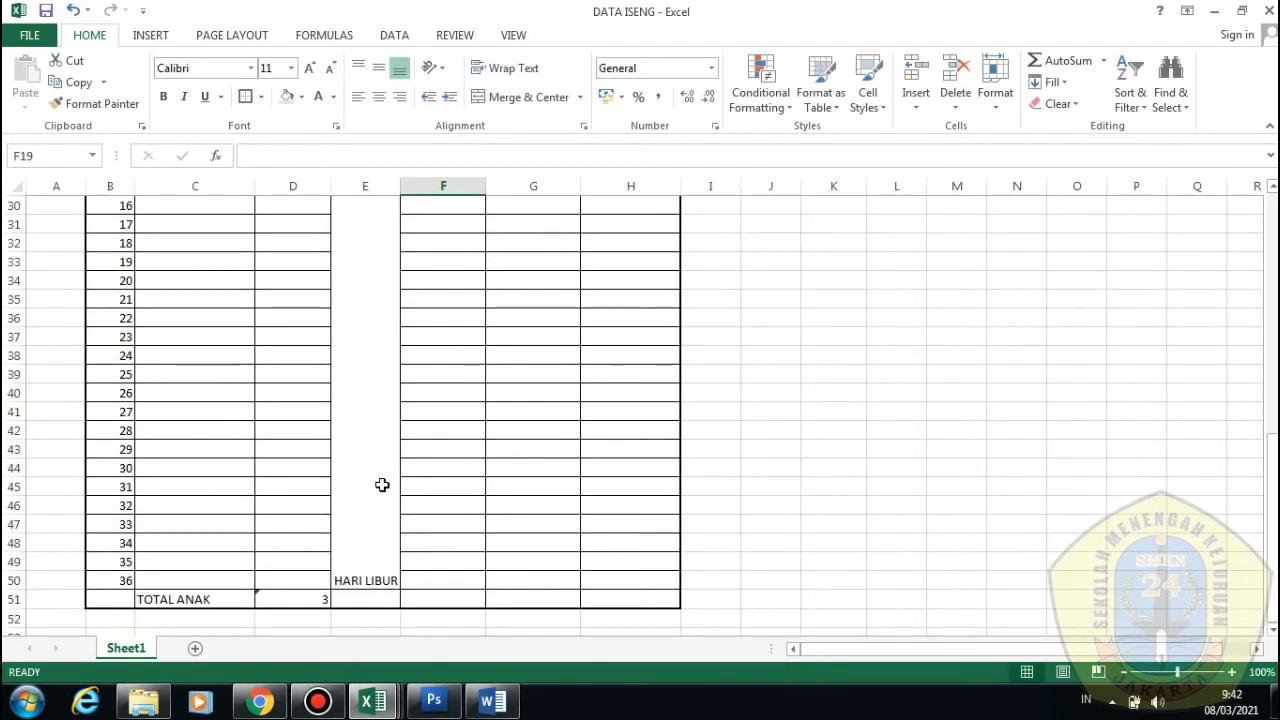
{"action": "left_click", "coordinate": [382, 485]}
{"action": "scroll", "coordinate": [331, 211], "scroll_direction": "up", "scroll_amount": 1}
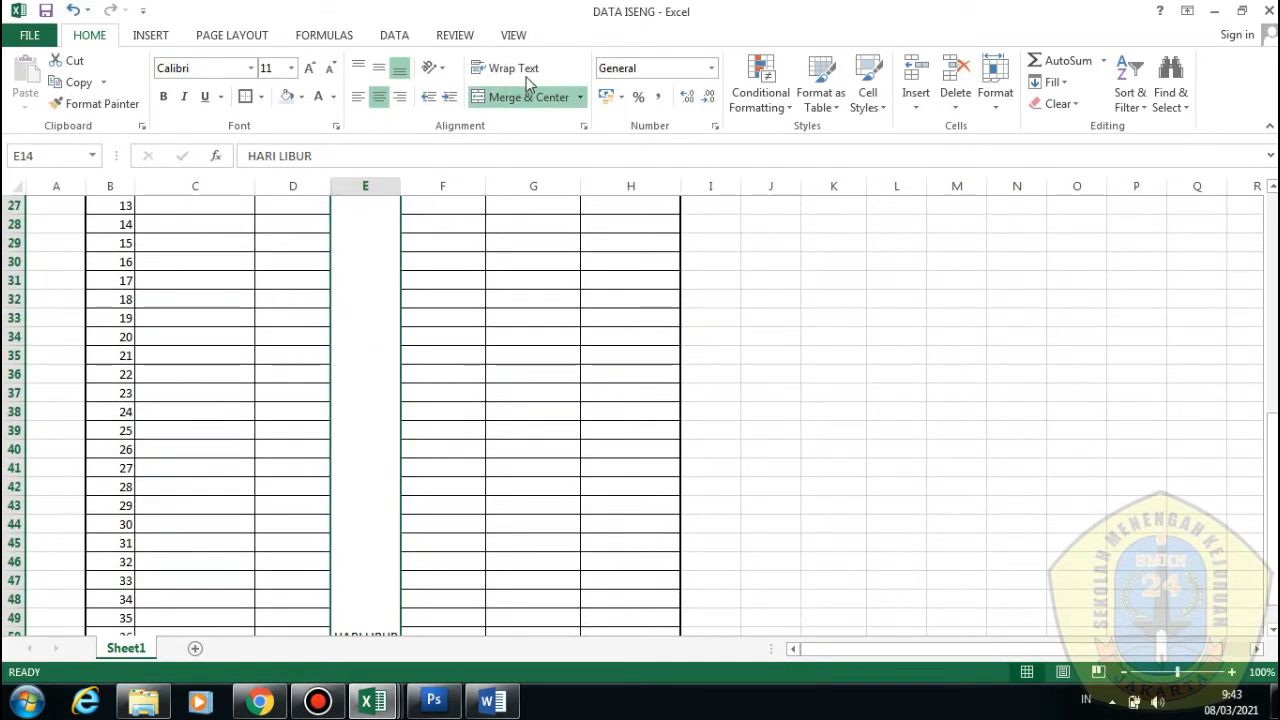
{"action": "left_click", "coordinate": [432, 67]}
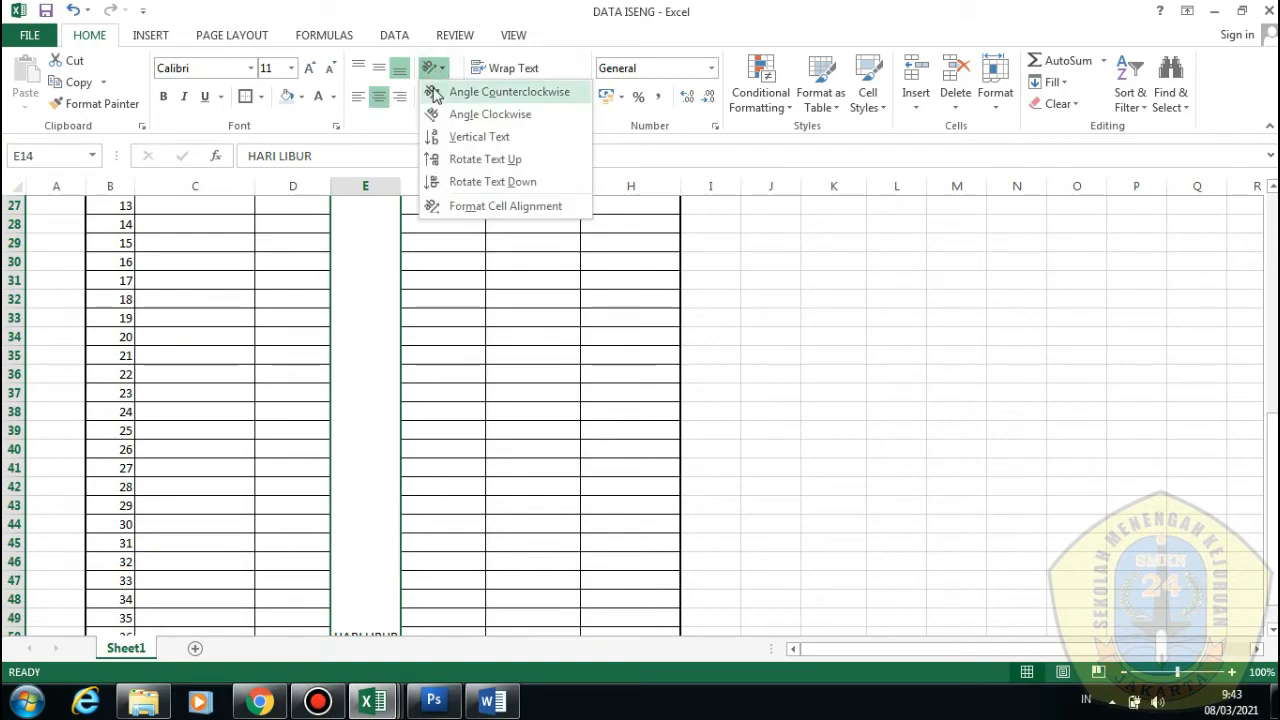
{"action": "left_click", "coordinate": [470, 136]}
{"action": "scroll", "coordinate": [407, 452], "scroll_direction": "down", "scroll_amount": 4}
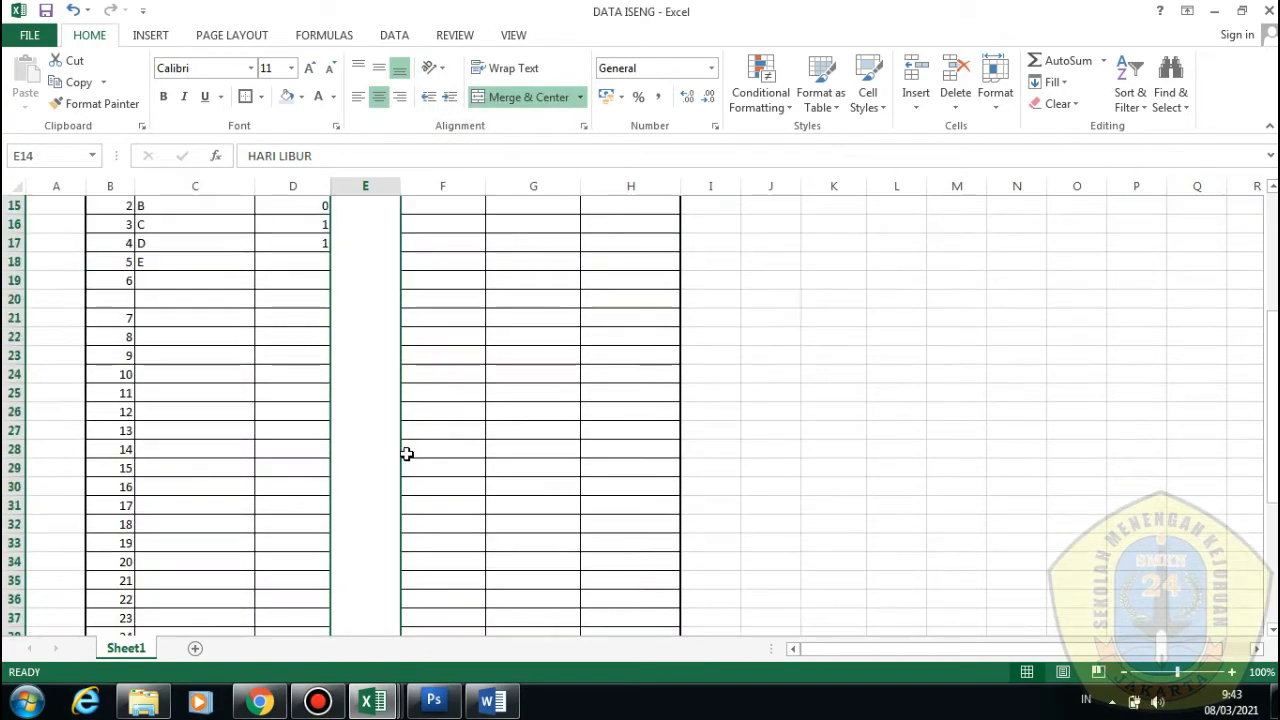
{"action": "scroll", "coordinate": [407, 453], "scroll_direction": "down", "scroll_amount": 4}
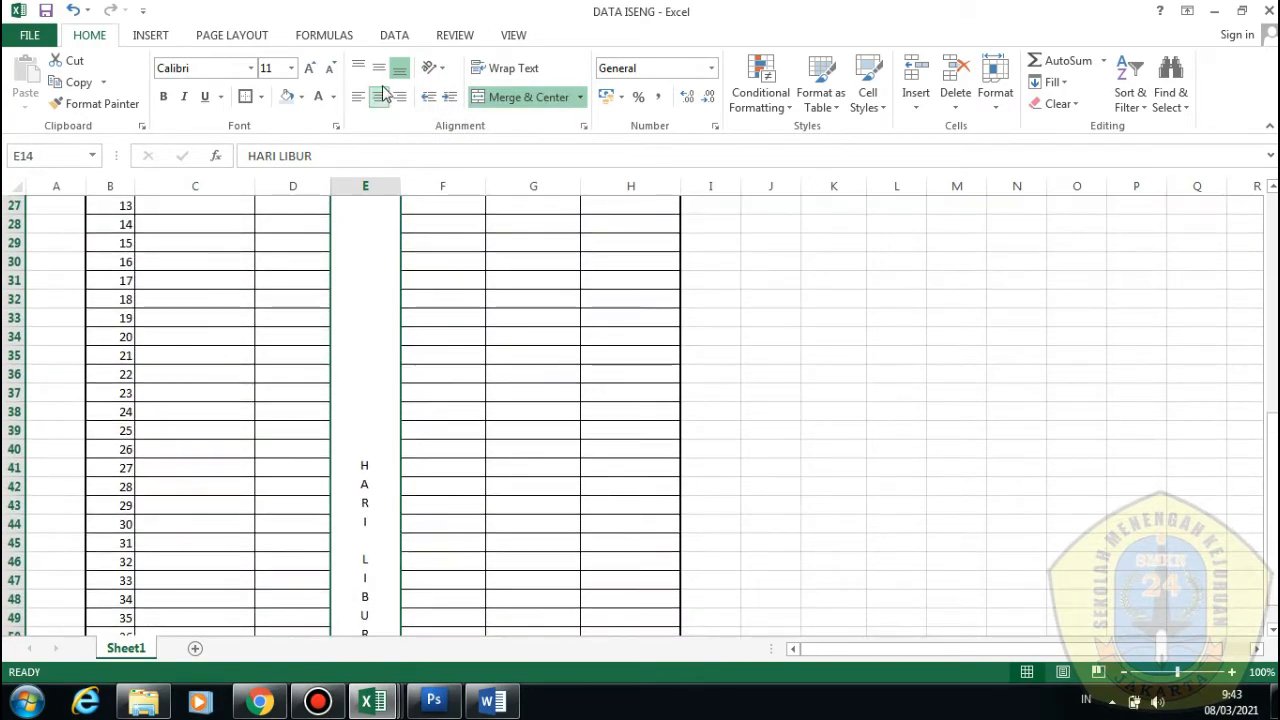
Centre the HARI LIBUR text vertically with Middle Align
{"action": "left_click", "coordinate": [379, 67]}
{"action": "scroll", "coordinate": [425, 470], "scroll_direction": "down", "scroll_amount": 5}
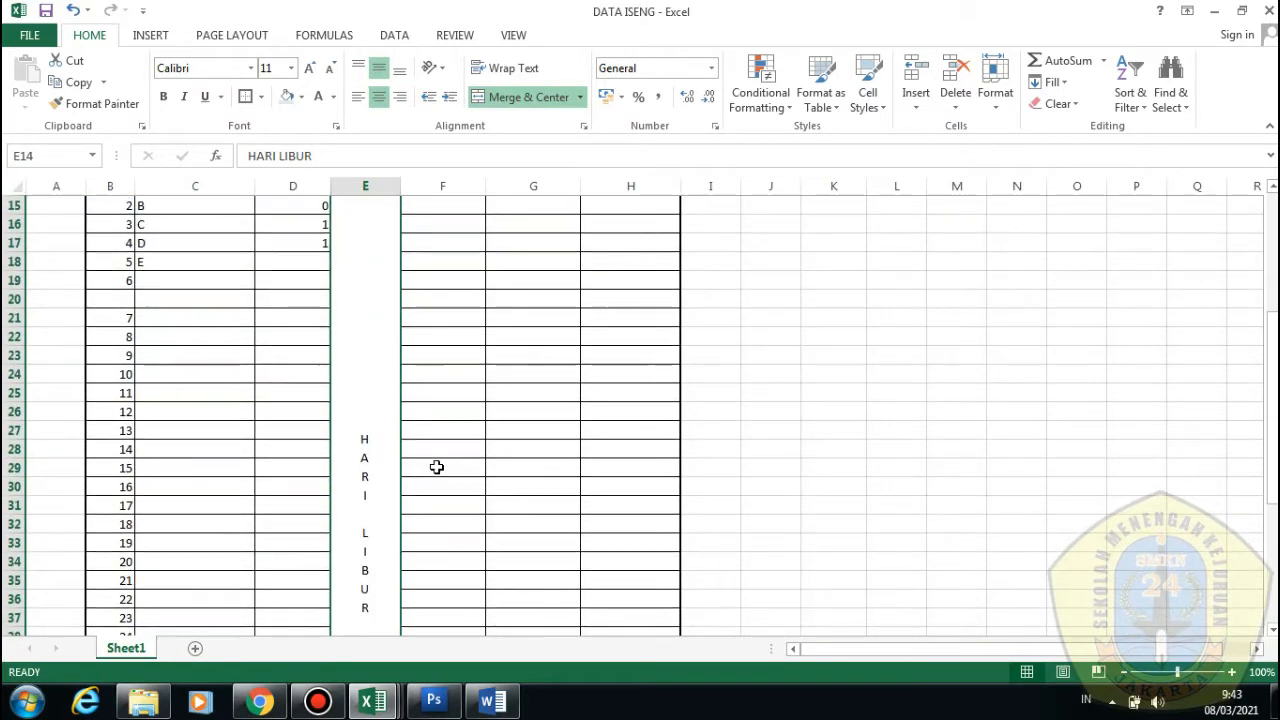
{"action": "scroll", "coordinate": [437, 467], "scroll_direction": "down", "scroll_amount": 5}
{"action": "scroll", "coordinate": [434, 466], "scroll_direction": "up", "scroll_amount": 2}
{"action": "left_click", "coordinate": [517, 423]}
{"action": "scroll", "coordinate": [519, 424], "scroll_direction": "up", "scroll_amount": 4}
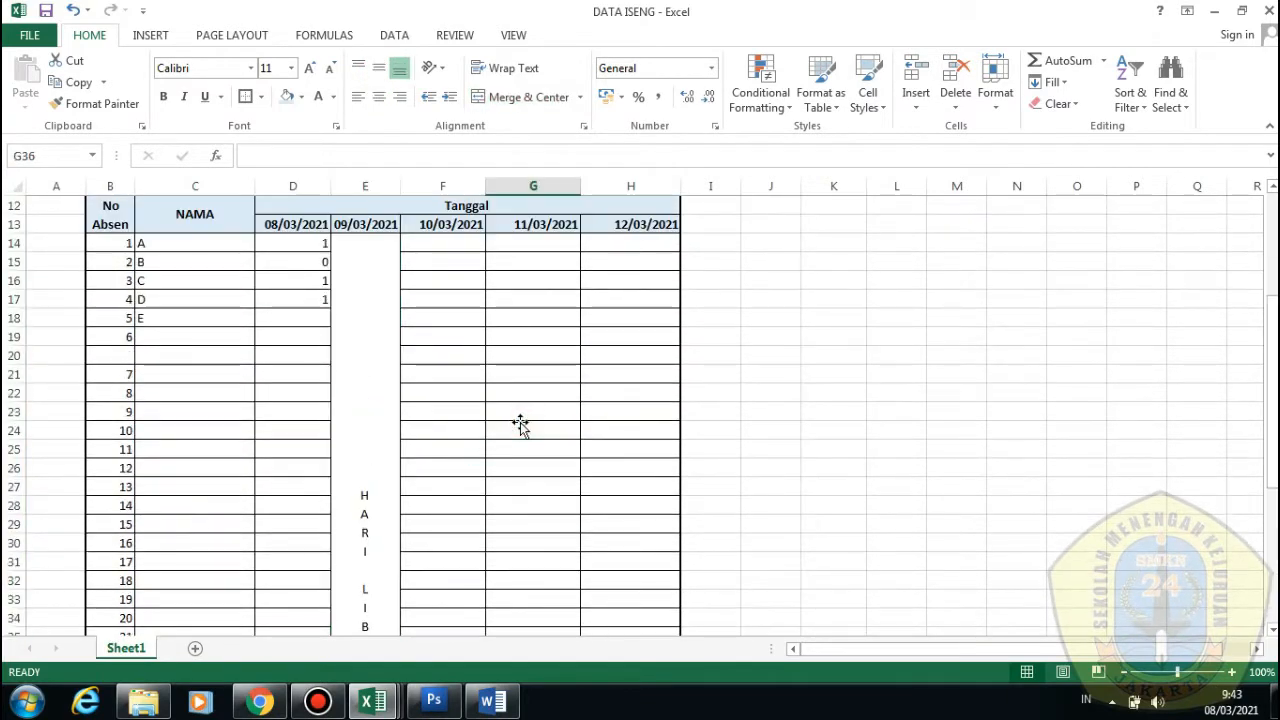
{"action": "scroll", "coordinate": [480, 415], "scroll_direction": "up", "scroll_amount": 1}
With the merged cell selected, open the AutoSum function list and close it without choosing
{"action": "left_click", "coordinate": [374, 377]}
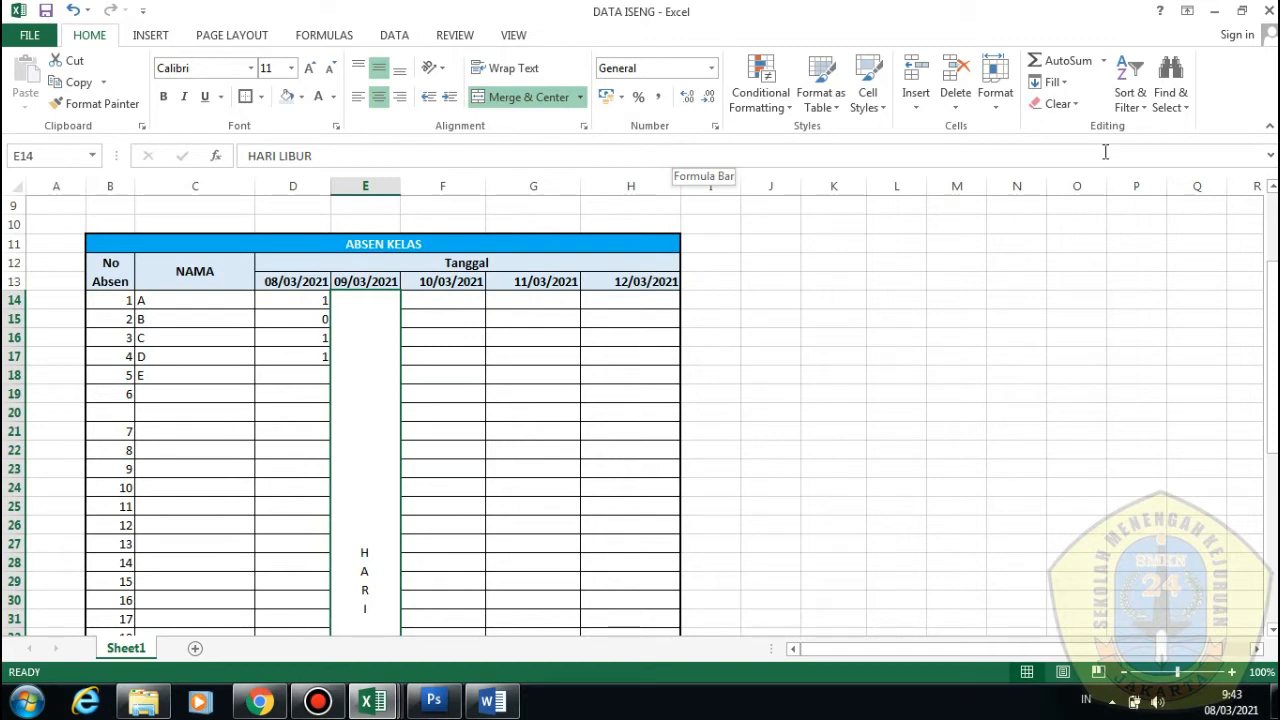
{"action": "left_click", "coordinate": [1104, 62]}
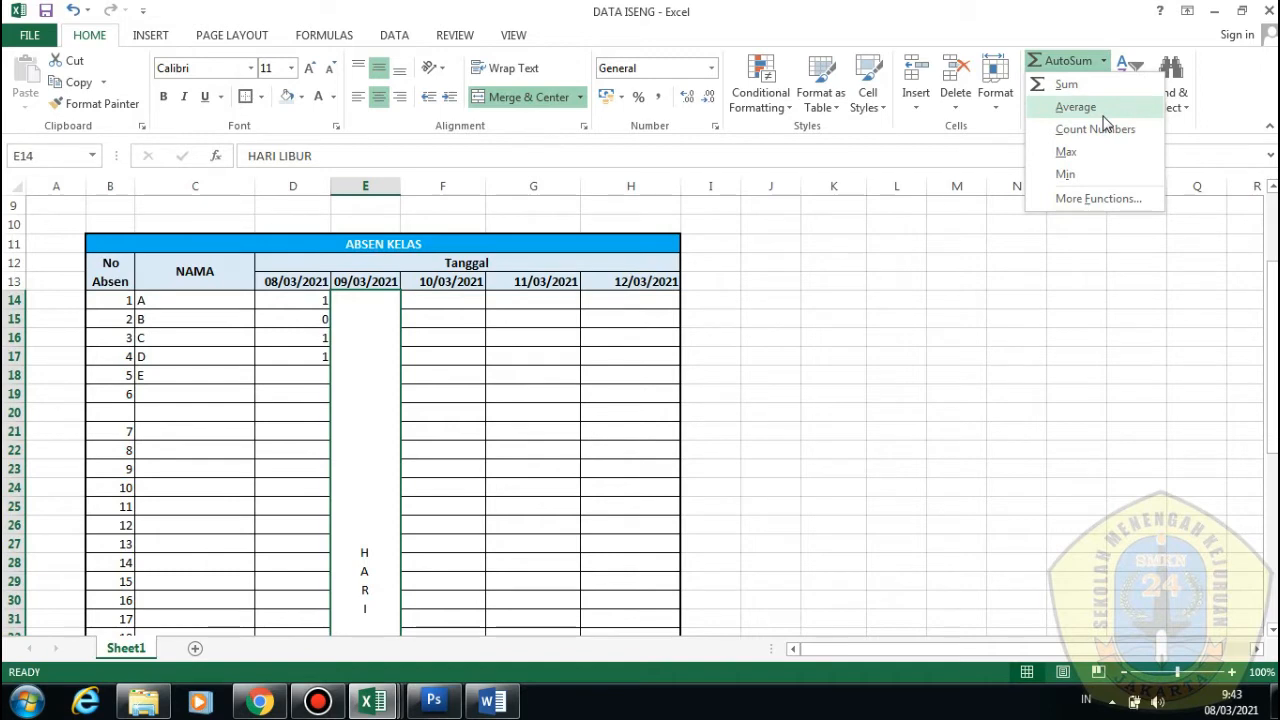
{"action": "left_click", "coordinate": [1040, 286]}
{"action": "left_click", "coordinate": [776, 289]}
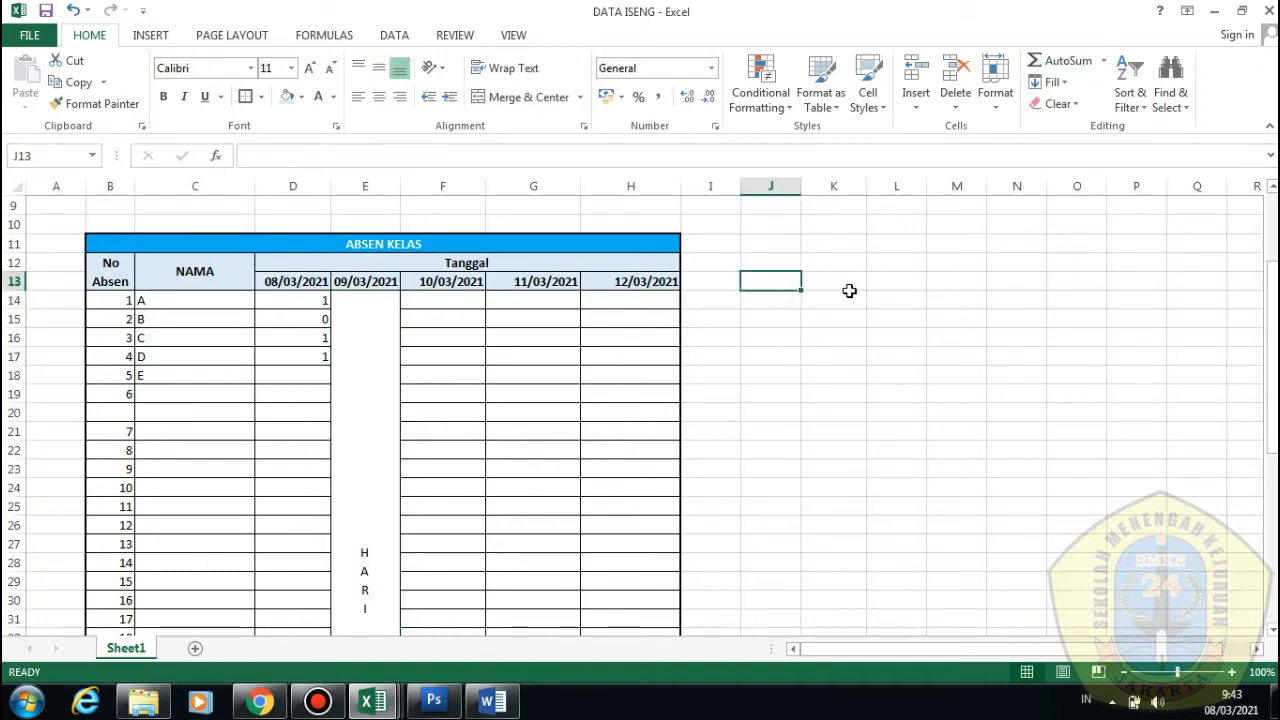
Enter four student names down J14:J17, correcting a typo in the third
{"action": "left_click", "coordinate": [786, 302]}
{"action": "type", "text": "Trianda"}
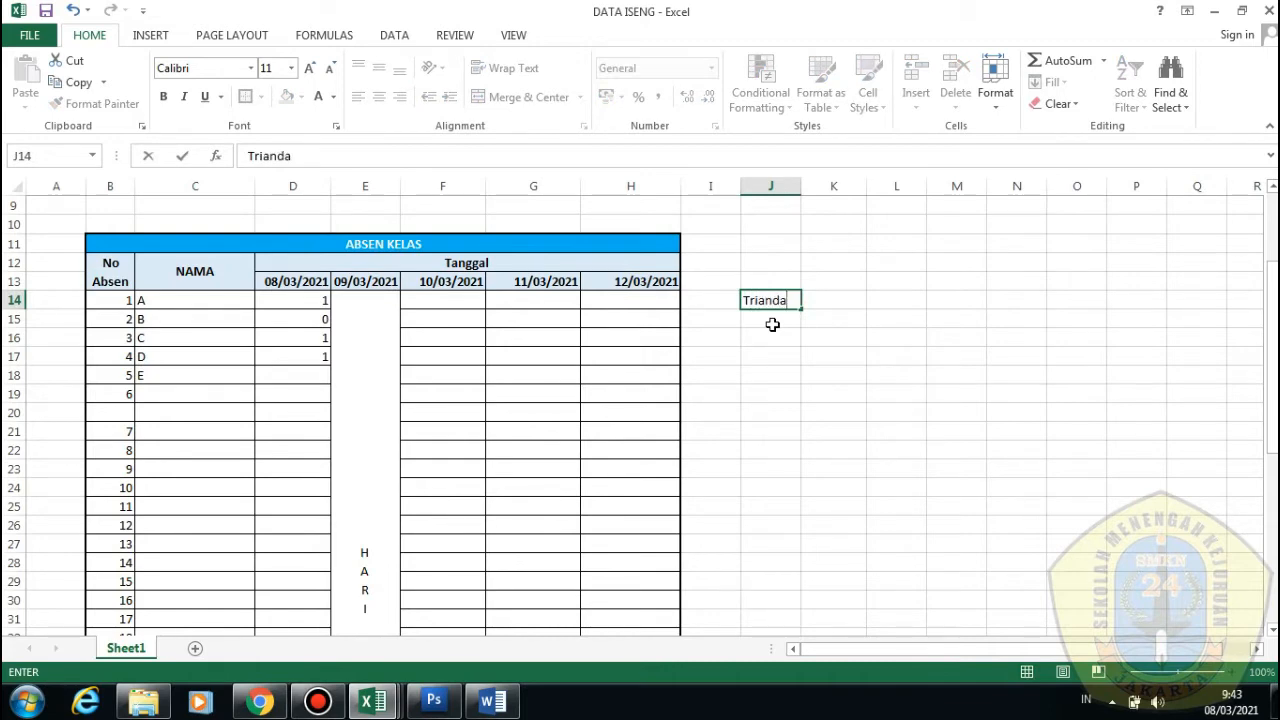
{"action": "key", "text": "Return"}
{"action": "type", "text": "Yogi"}
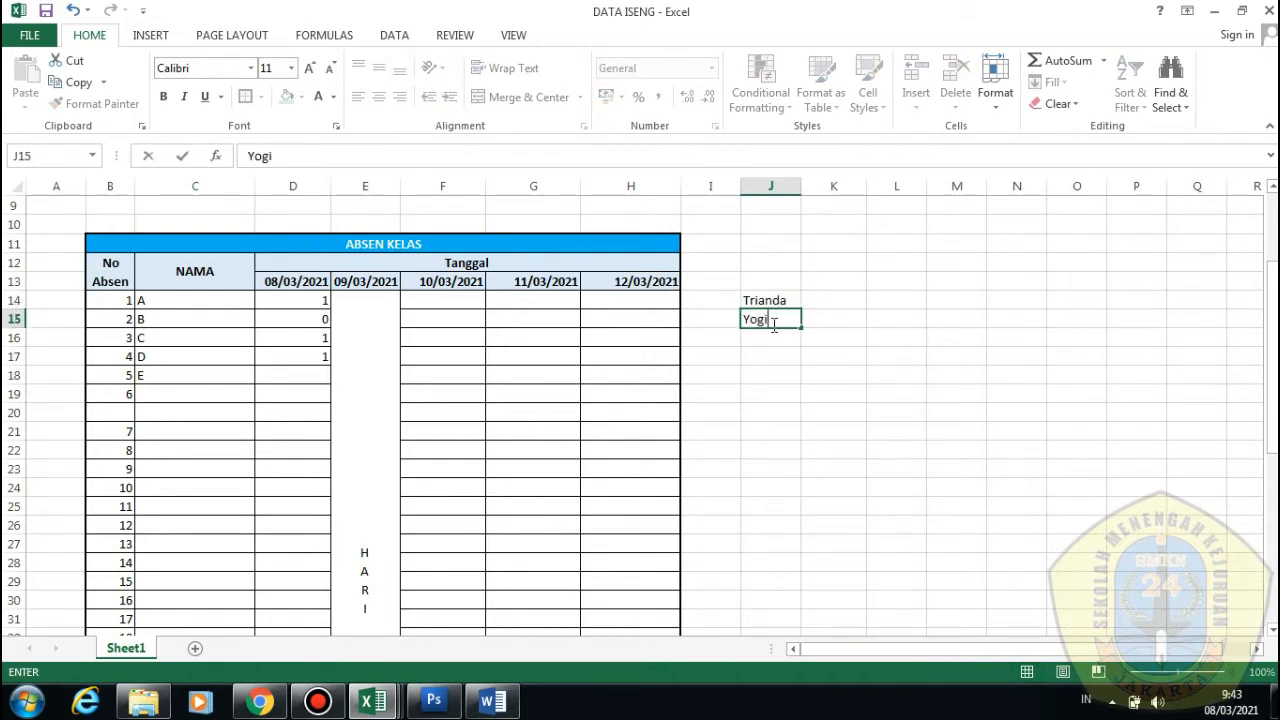
{"action": "key", "text": "Return"}
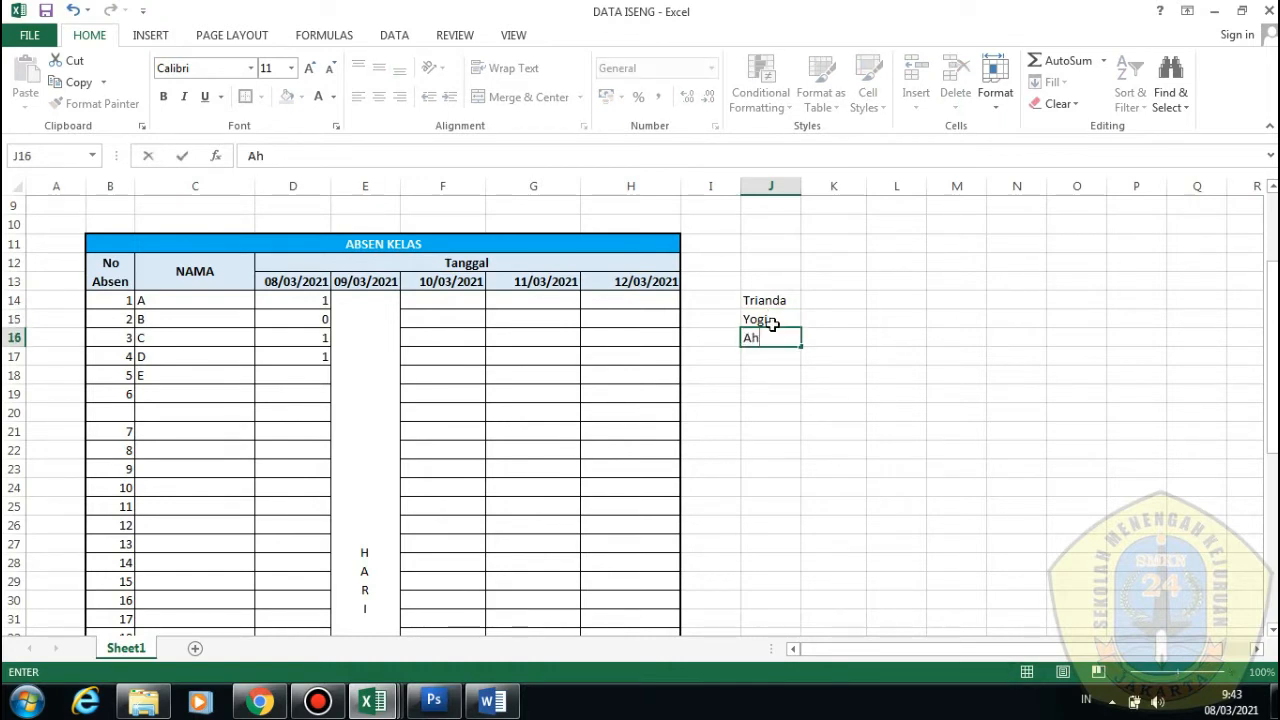
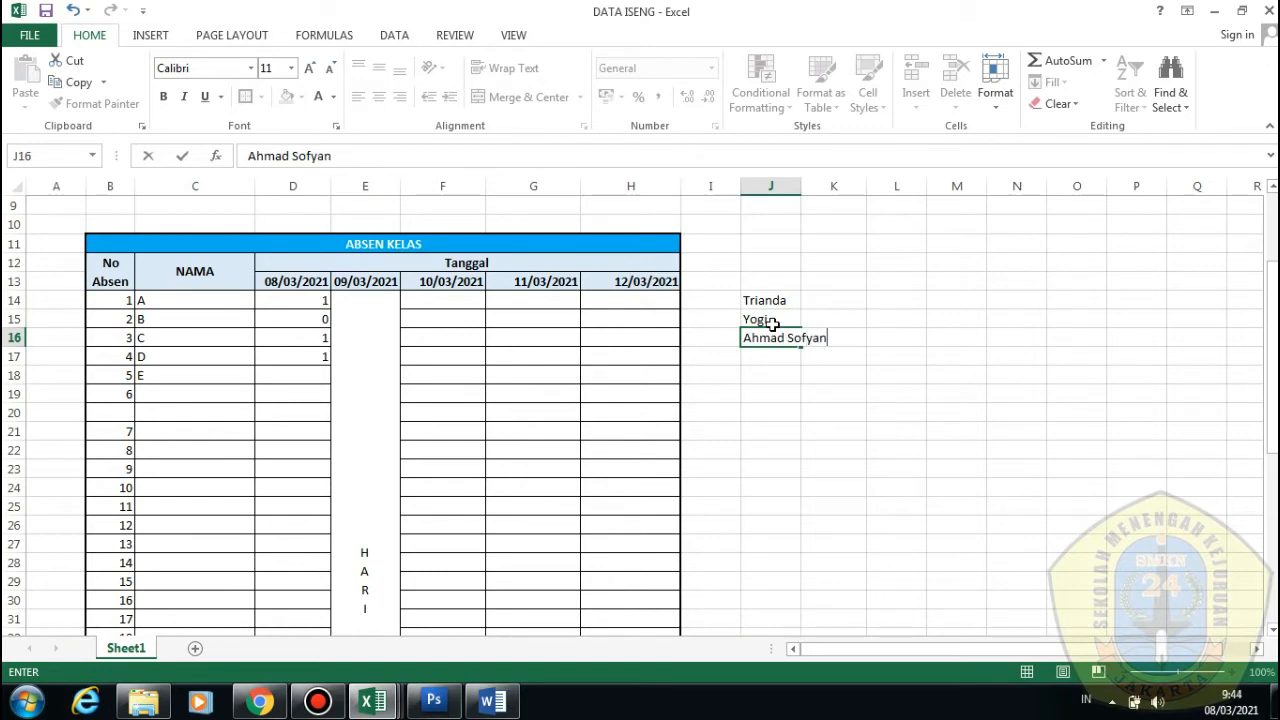
{"action": "key", "text": "Return"}
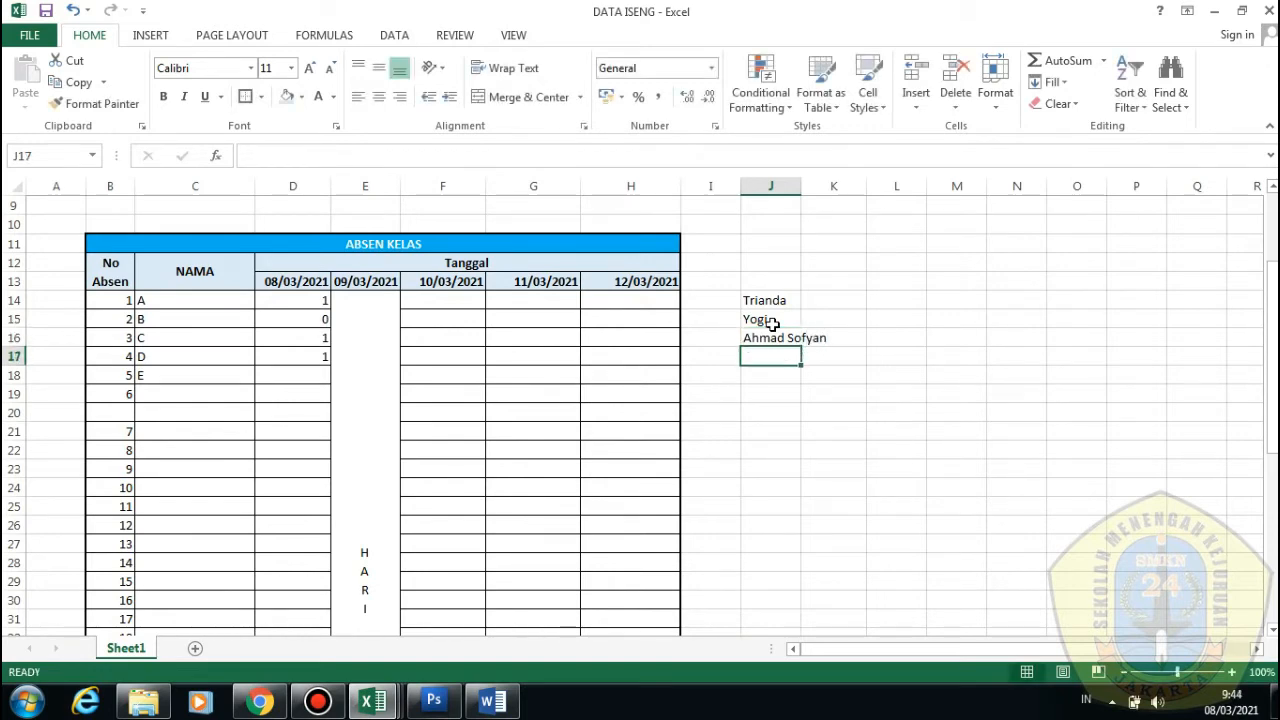
{"action": "type", "text": "ARig"}
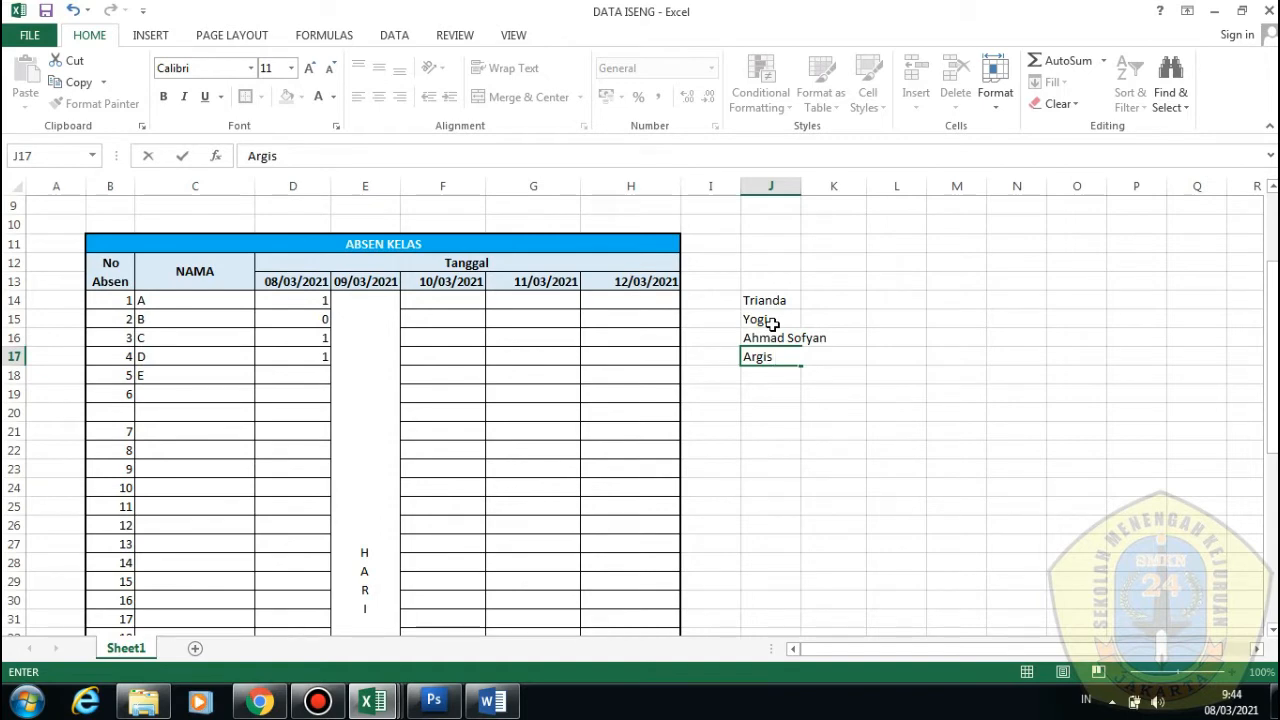
{"action": "left_click", "coordinate": [739, 442]}
{"action": "left_click", "coordinate": [780, 376]}
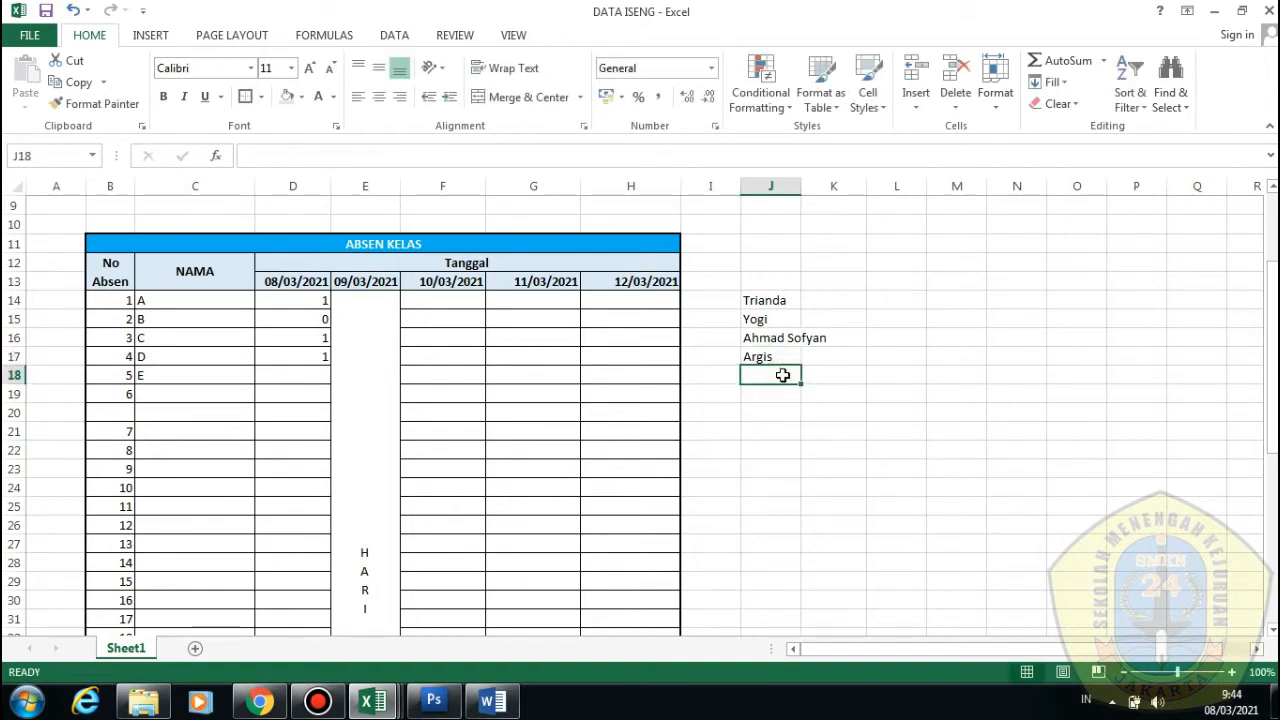
{"action": "left_click_drag", "start_coordinate": [762, 306], "coordinate": [780, 358]}
Enter the scores 77, 78, 100 and 45 in K14:K17
{"action": "left_click", "coordinate": [837, 301]}
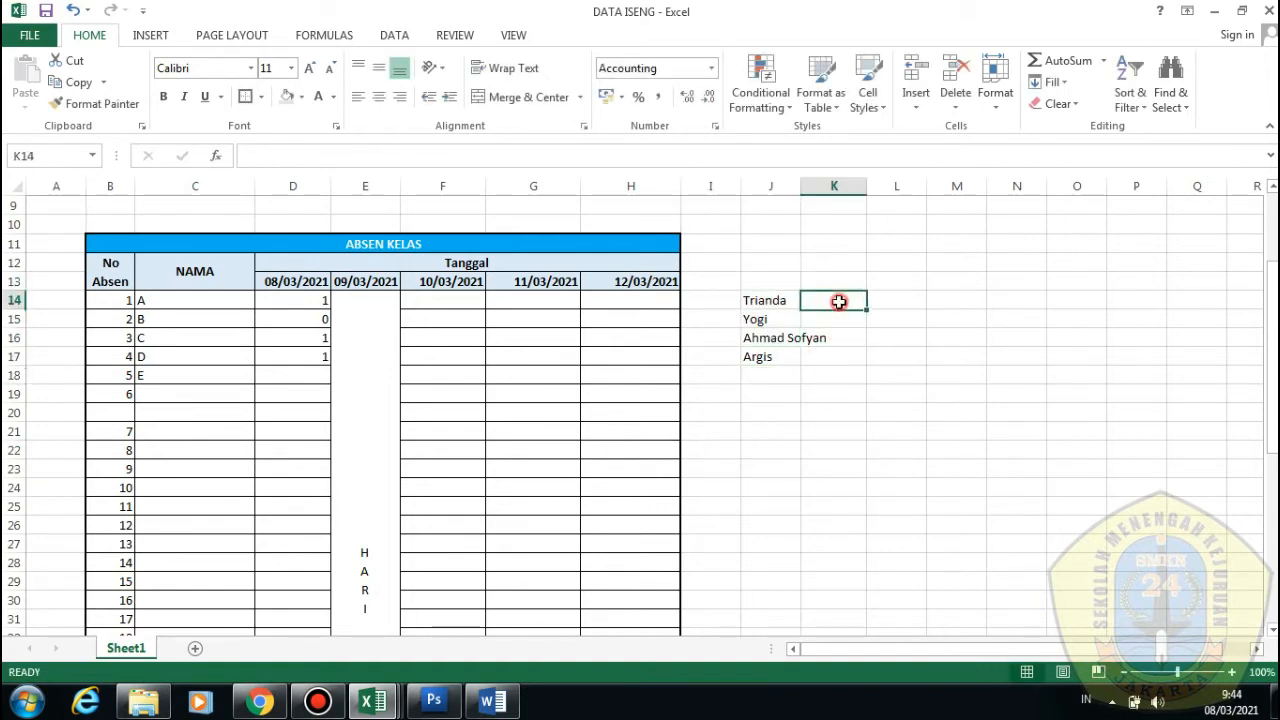
{"action": "type", "text": "77"}
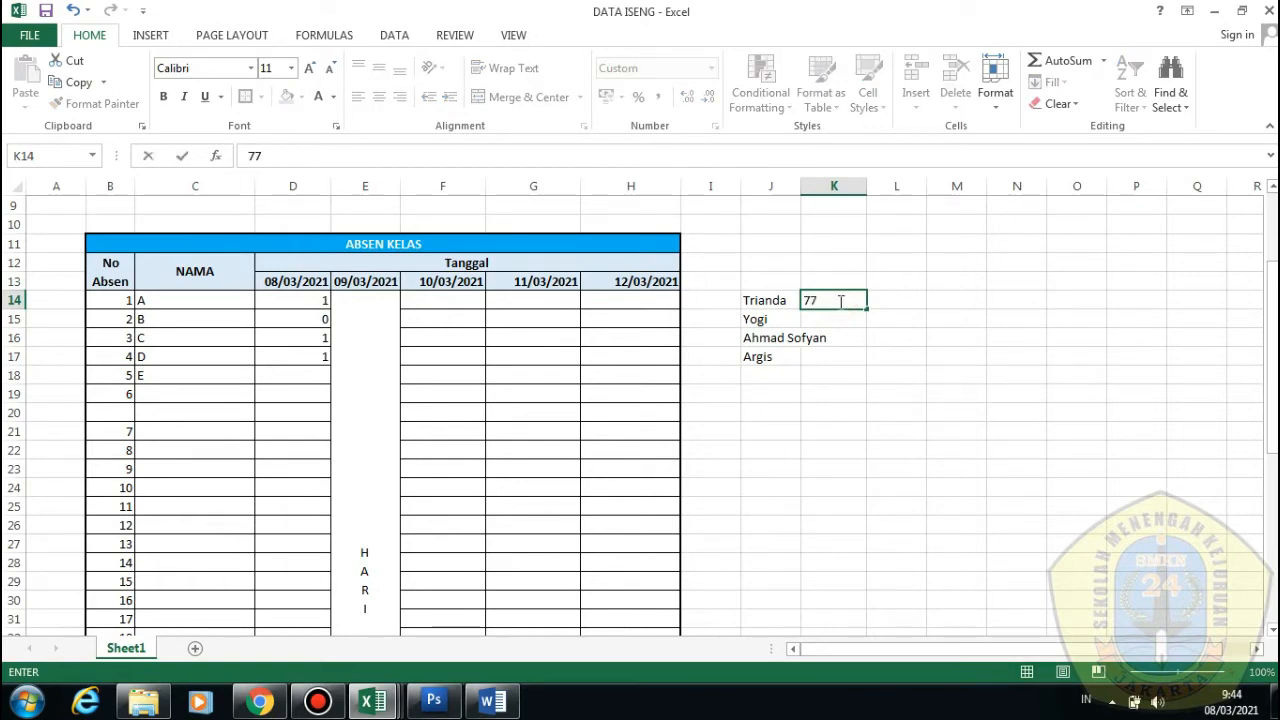
{"action": "type", "text": "77000"}
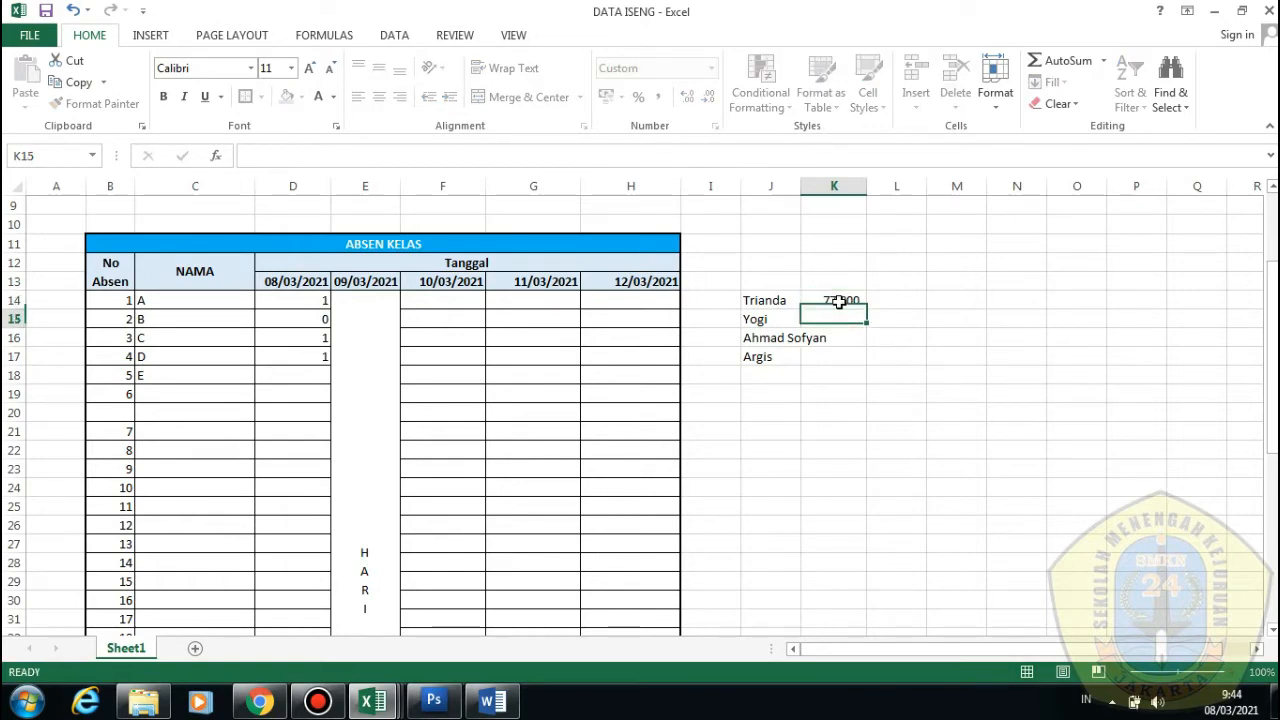
{"action": "key", "text": "Return"}
{"action": "key", "text": "Return"}
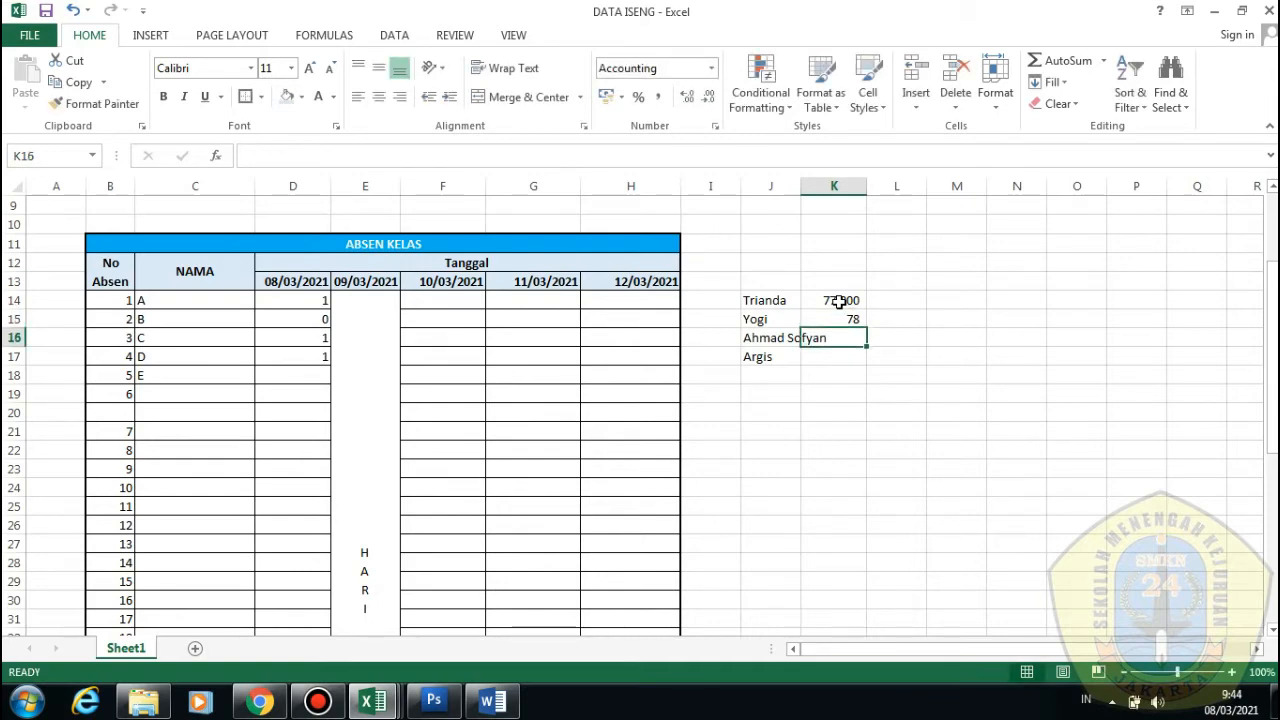
{"action": "type", "text": "100"}
{"action": "key", "text": "Return"}
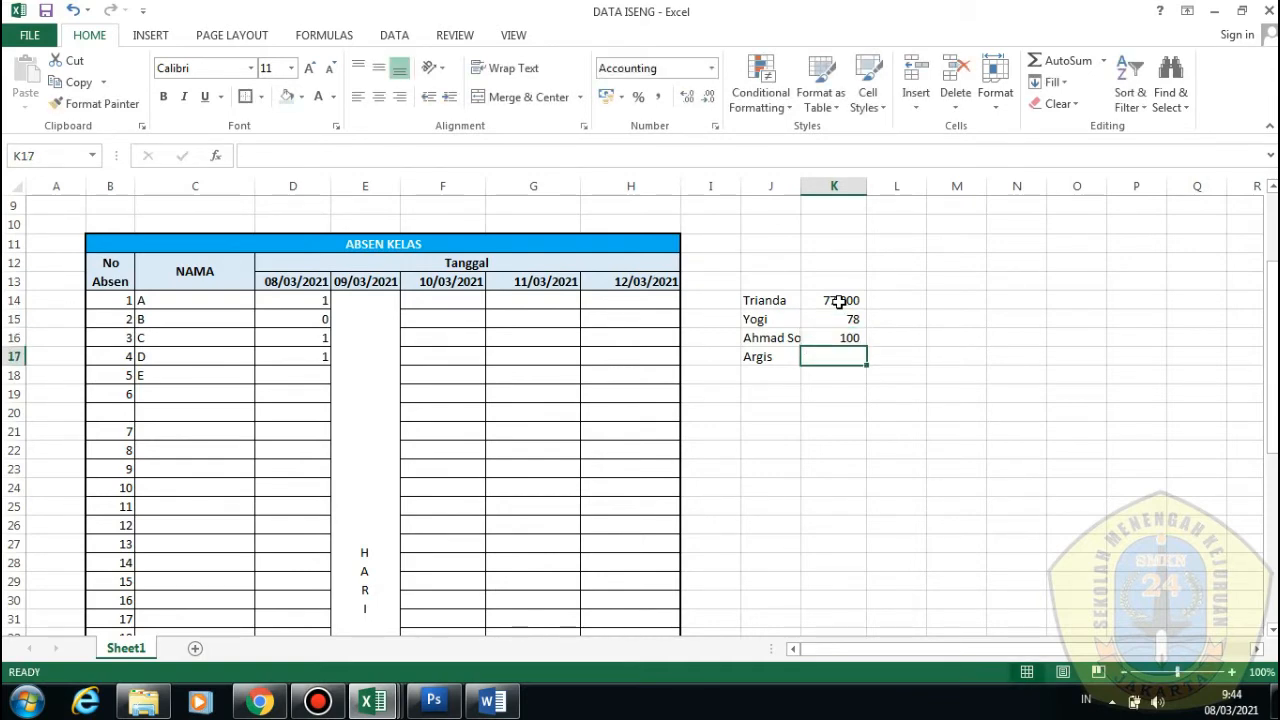
{"action": "type", "text": "45"}
{"action": "key", "text": "Return"}
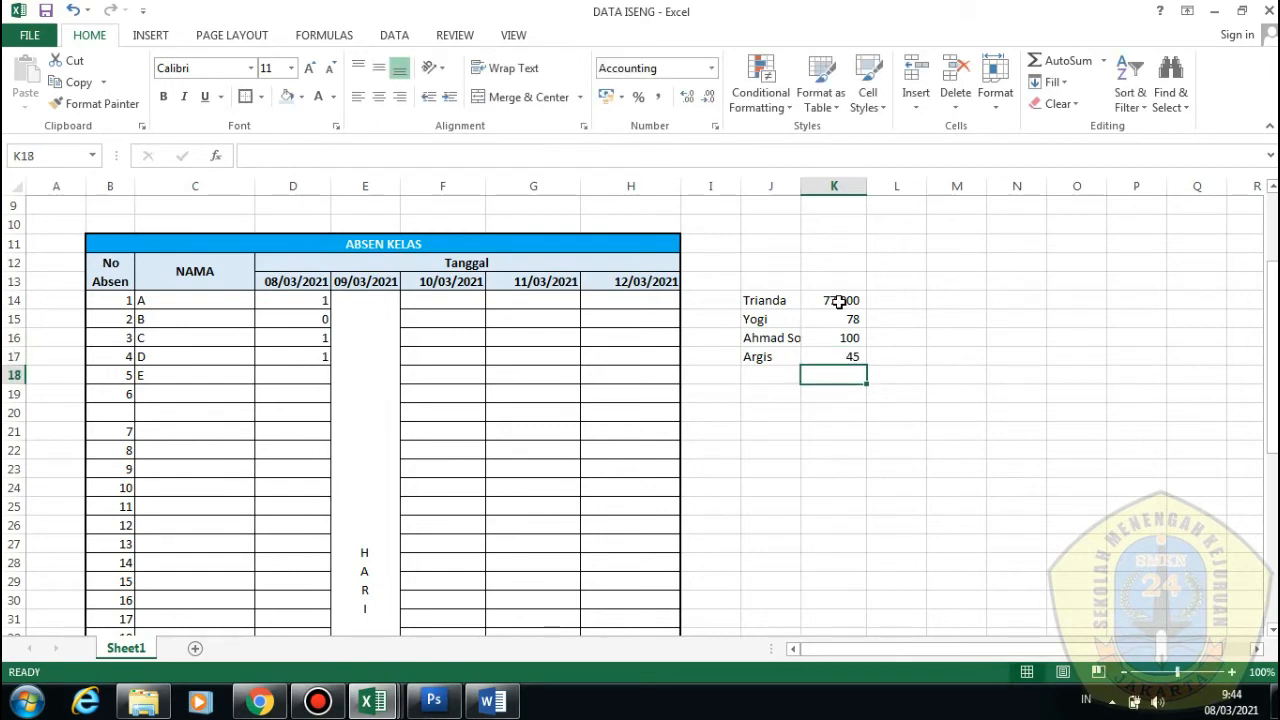
{"action": "left_click", "coordinate": [850, 357]}
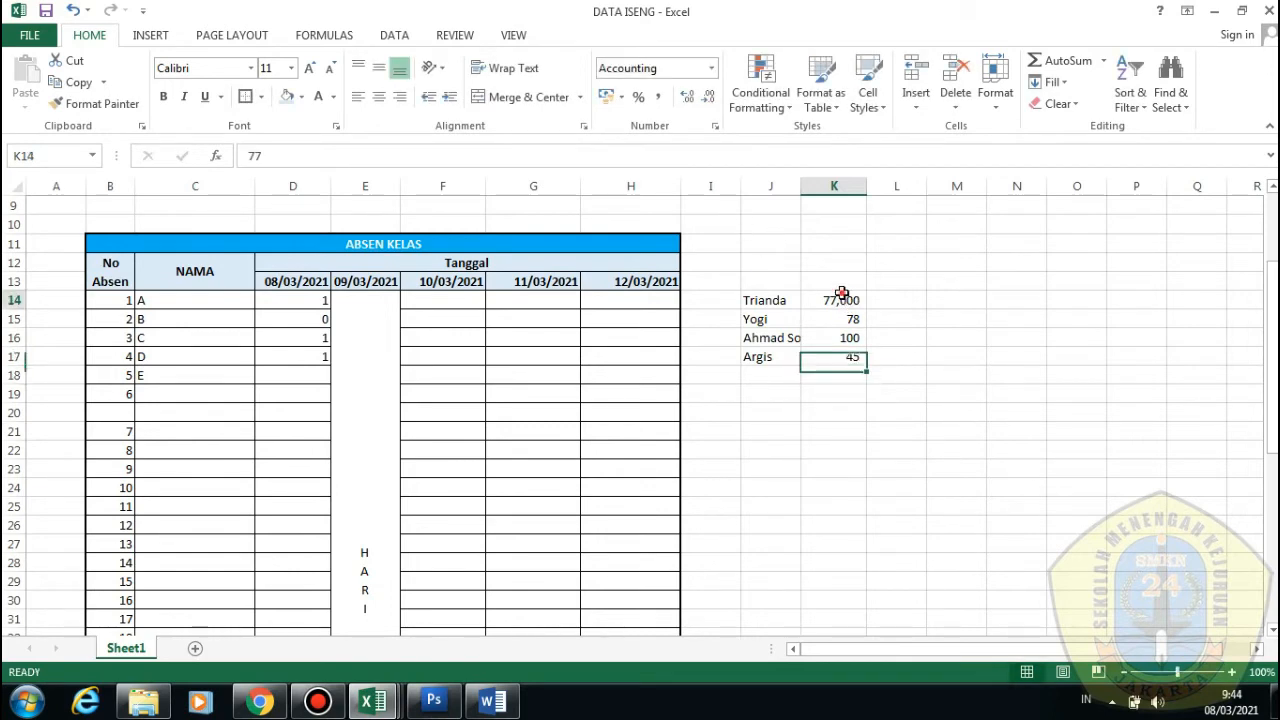
{"action": "left_click", "coordinate": [837, 298]}
Decrease K14's decimal places until it shows 77
{"action": "left_click", "coordinate": [707, 97]}
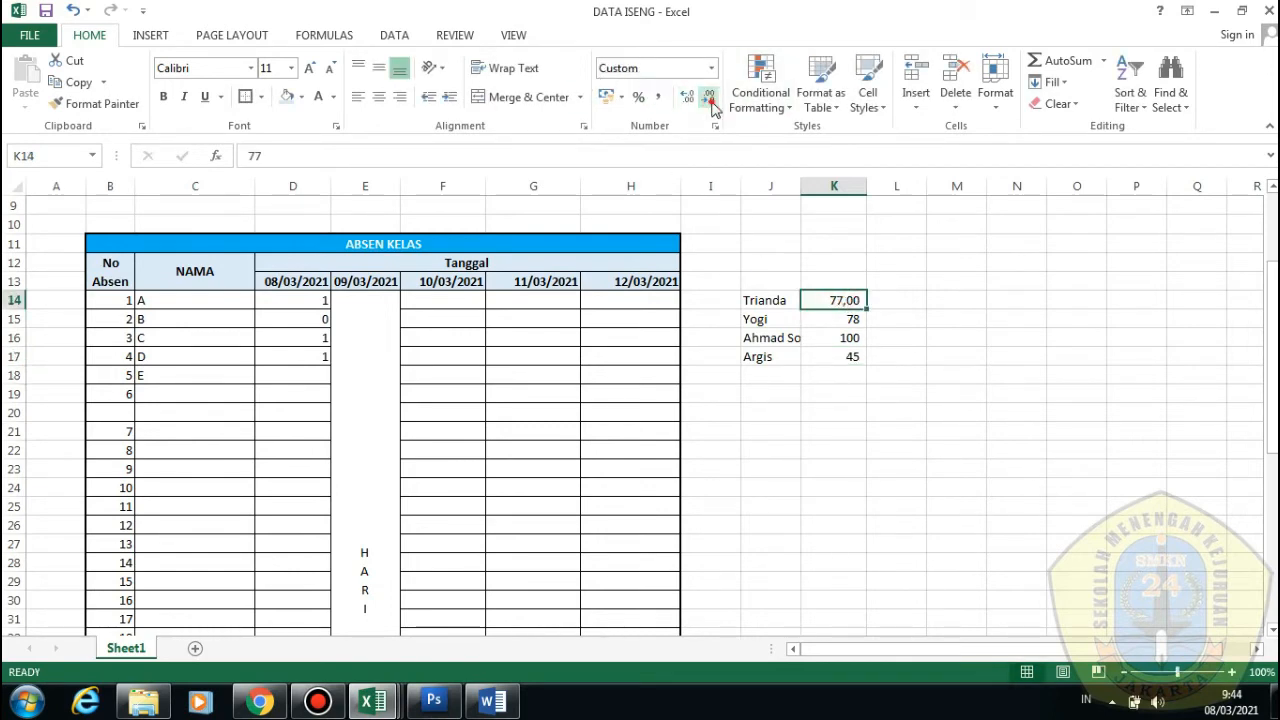
{"action": "left_click", "coordinate": [707, 97]}
{"action": "left_click", "coordinate": [707, 97]}
{"action": "left_click", "coordinate": [837, 452]}
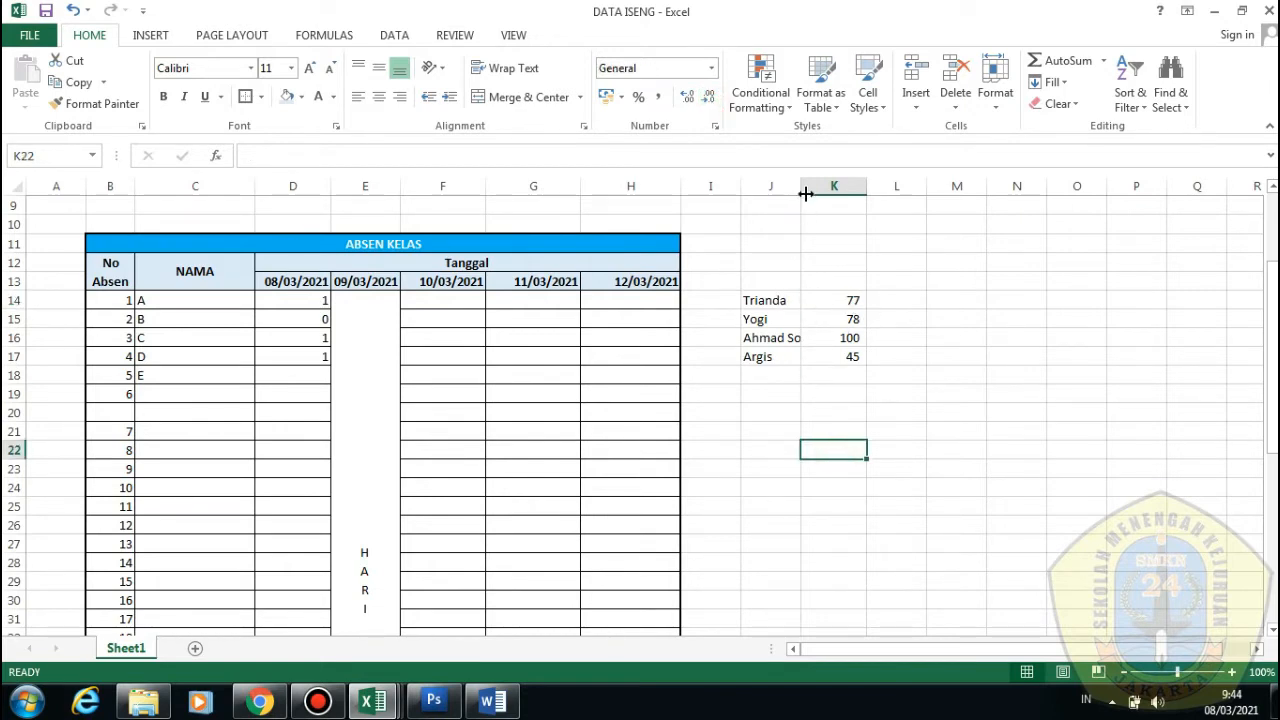
Widen column J and sort the name-and-score list A to Z by name
{"action": "left_click_drag", "start_coordinate": [806, 193], "coordinate": [859, 193]}
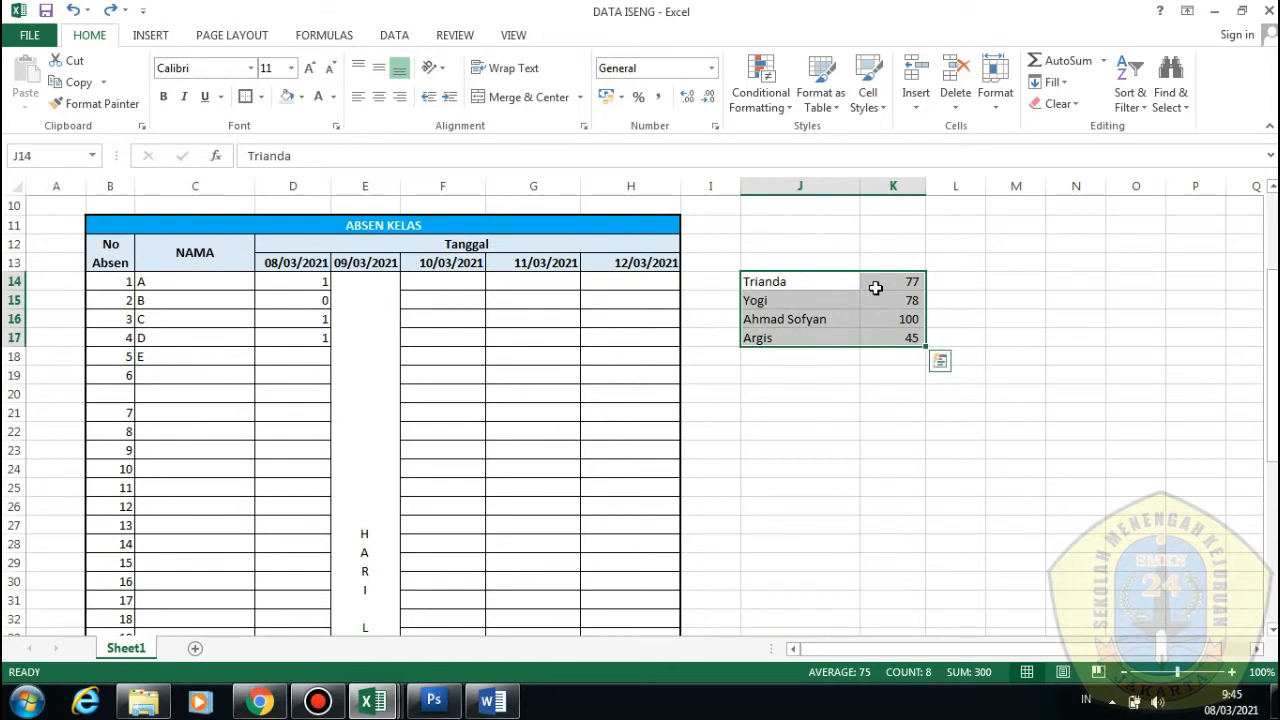
{"action": "left_click", "coordinate": [1133, 108]}
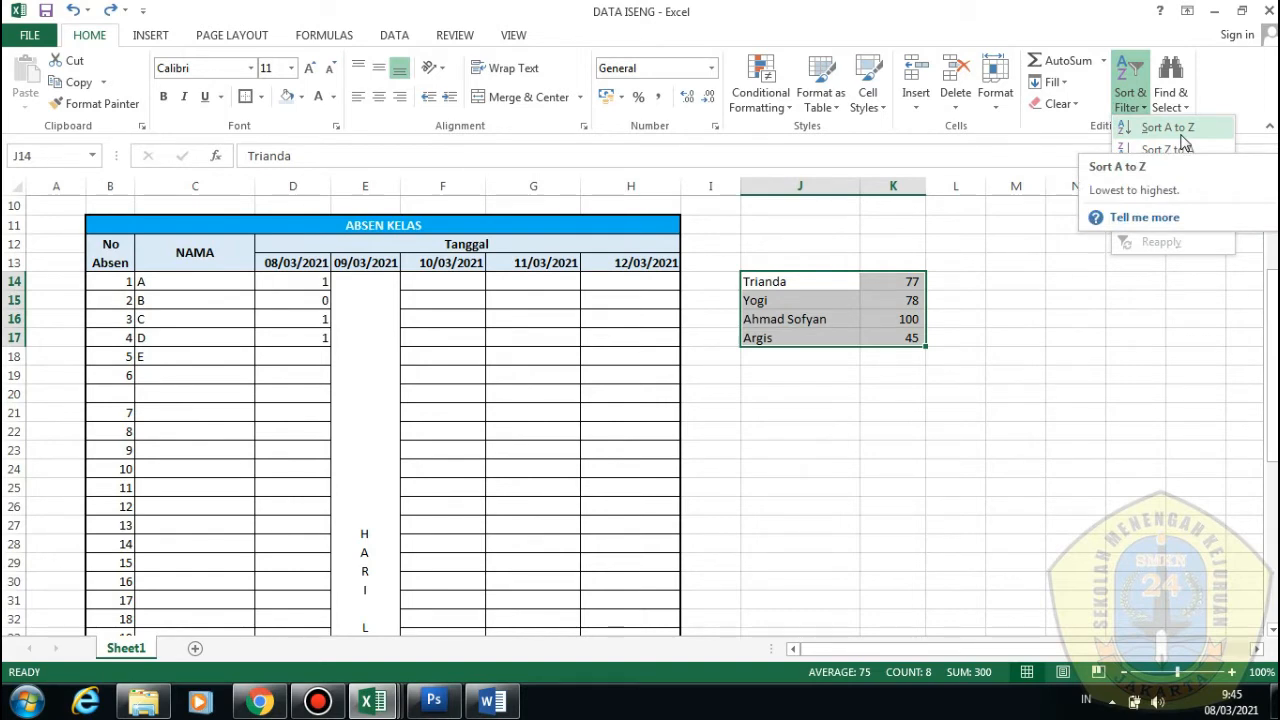
{"action": "left_click", "coordinate": [1182, 138]}
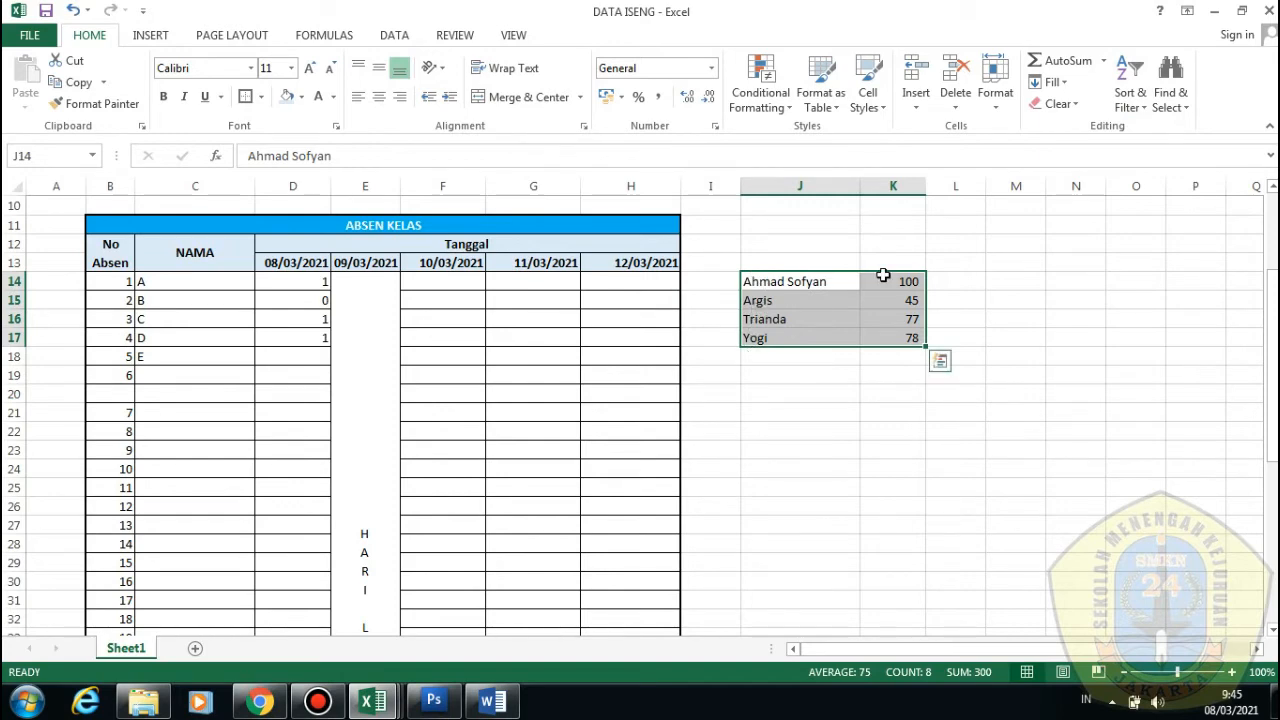
{"action": "left_click", "coordinate": [892, 393]}
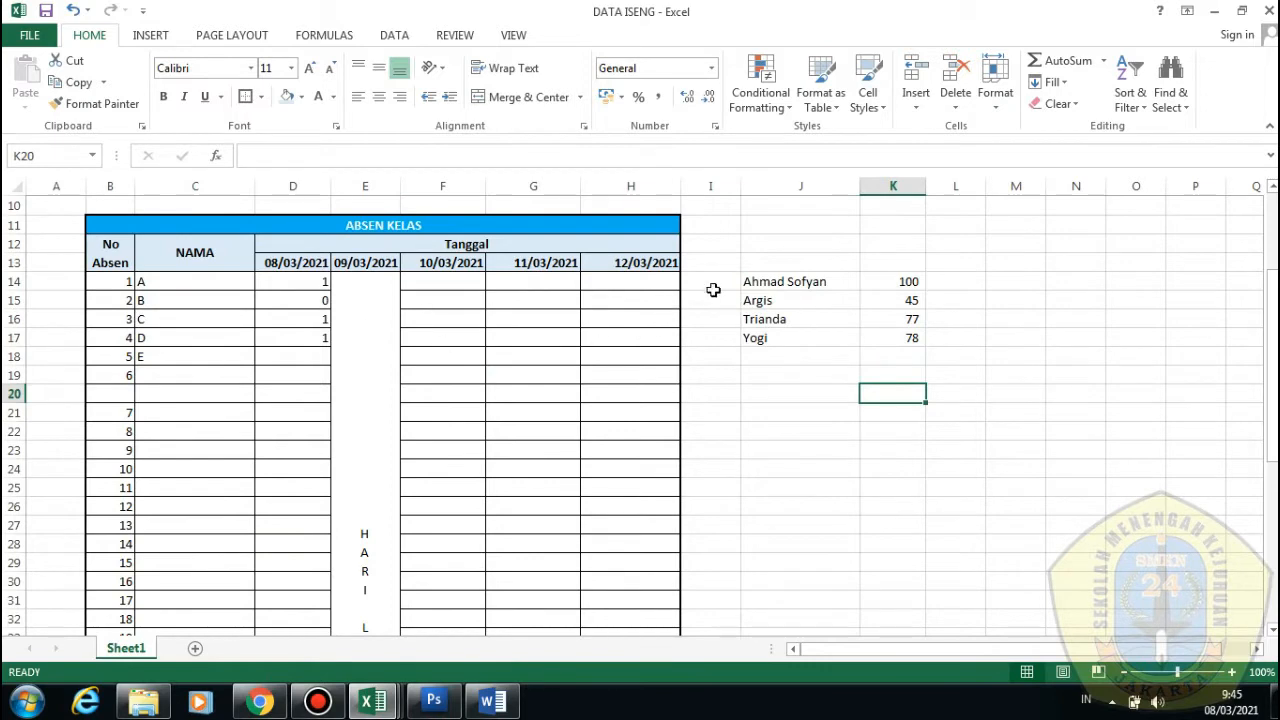
Select the sorted list together with column L
{"action": "left_click_drag", "start_coordinate": [713, 290], "coordinate": [934, 349]}
{"action": "left_click", "coordinate": [934, 352]}
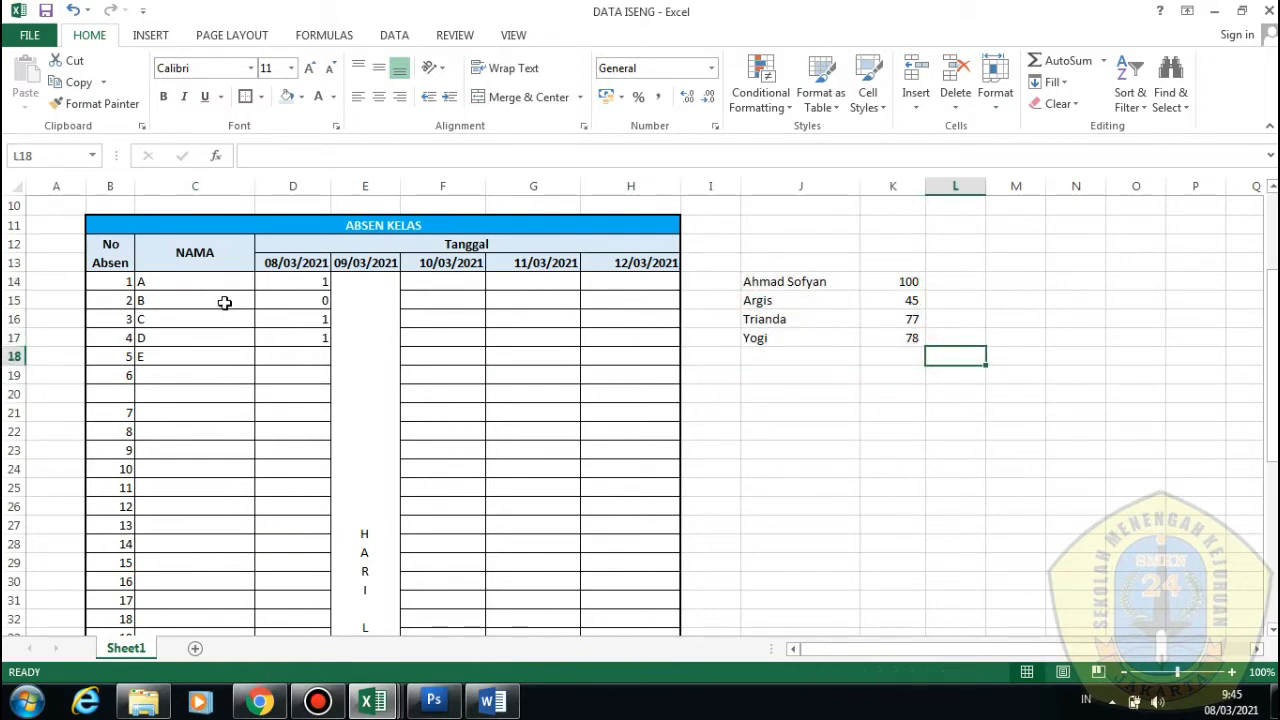
{"action": "left_click_drag", "start_coordinate": [749, 286], "coordinate": [930, 338]}
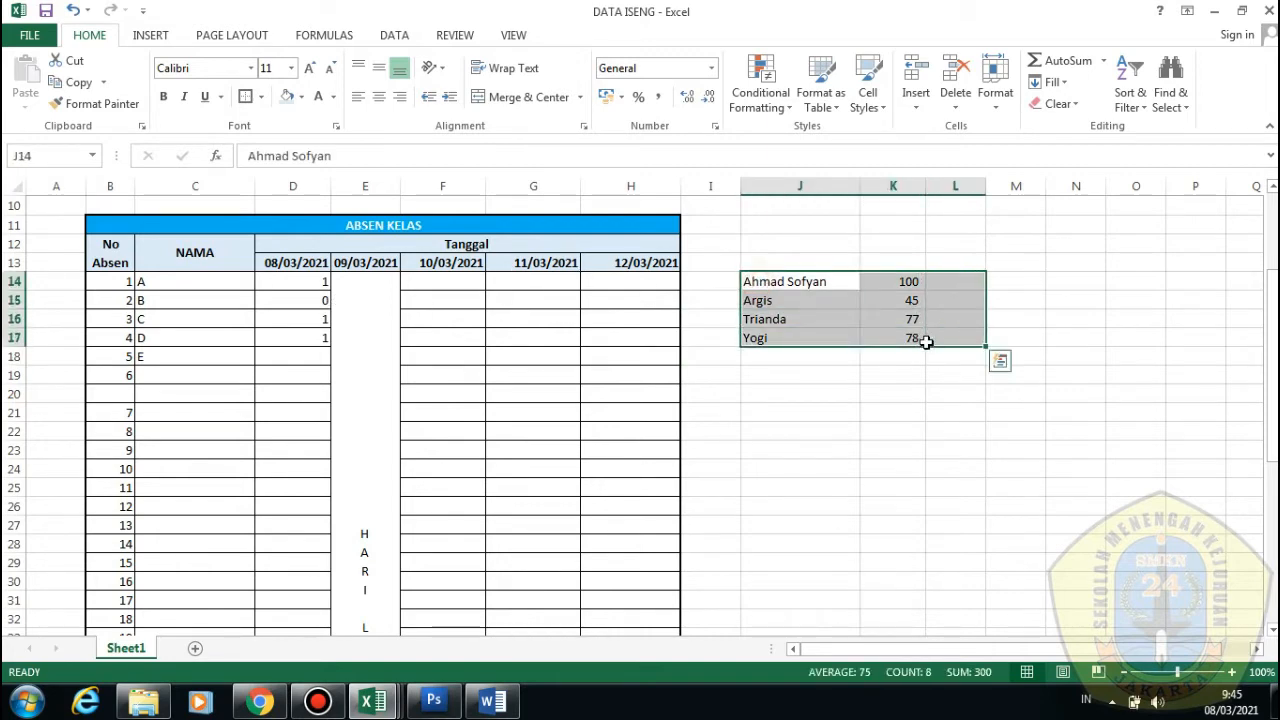
In the ABSEN WHF SIMDIG UPW workbook, remove the vertical and horizontal pane splits
{"action": "mouse_move", "coordinate": [373, 702]}
{"action": "left_click", "coordinate": [440, 590]}
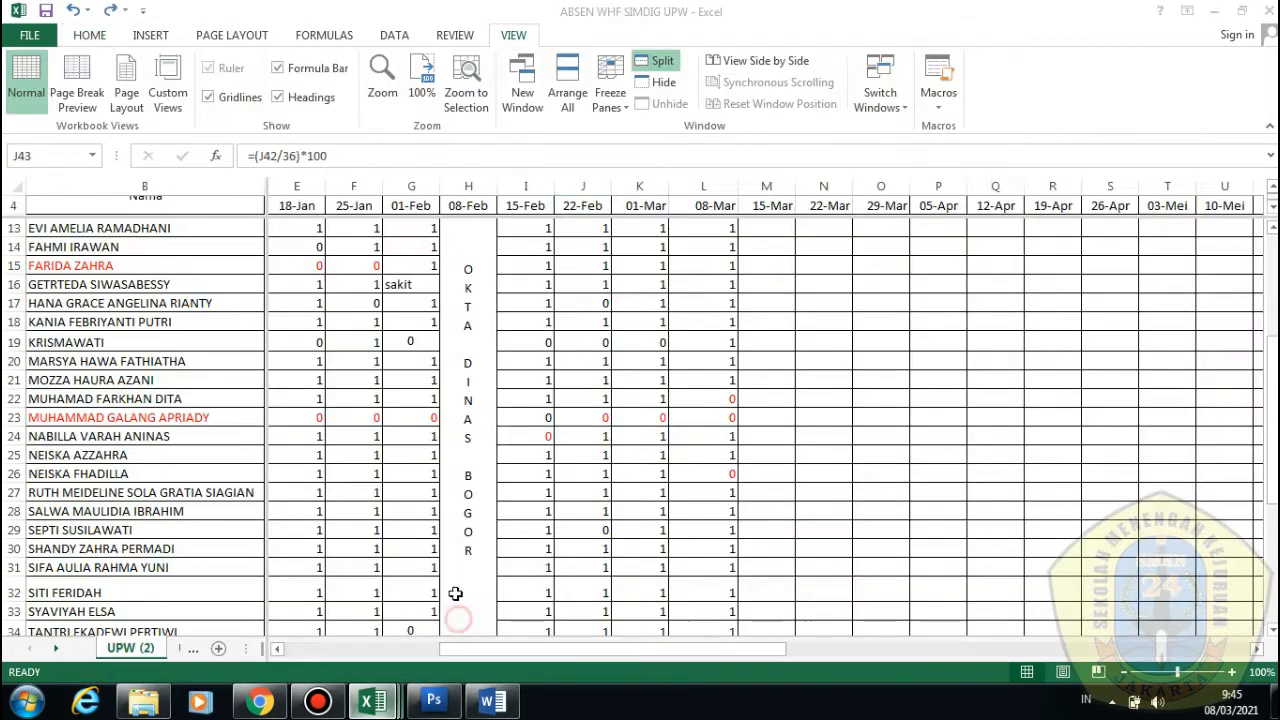
{"action": "left_click_drag", "start_coordinate": [714, 650], "coordinate": [754, 654]}
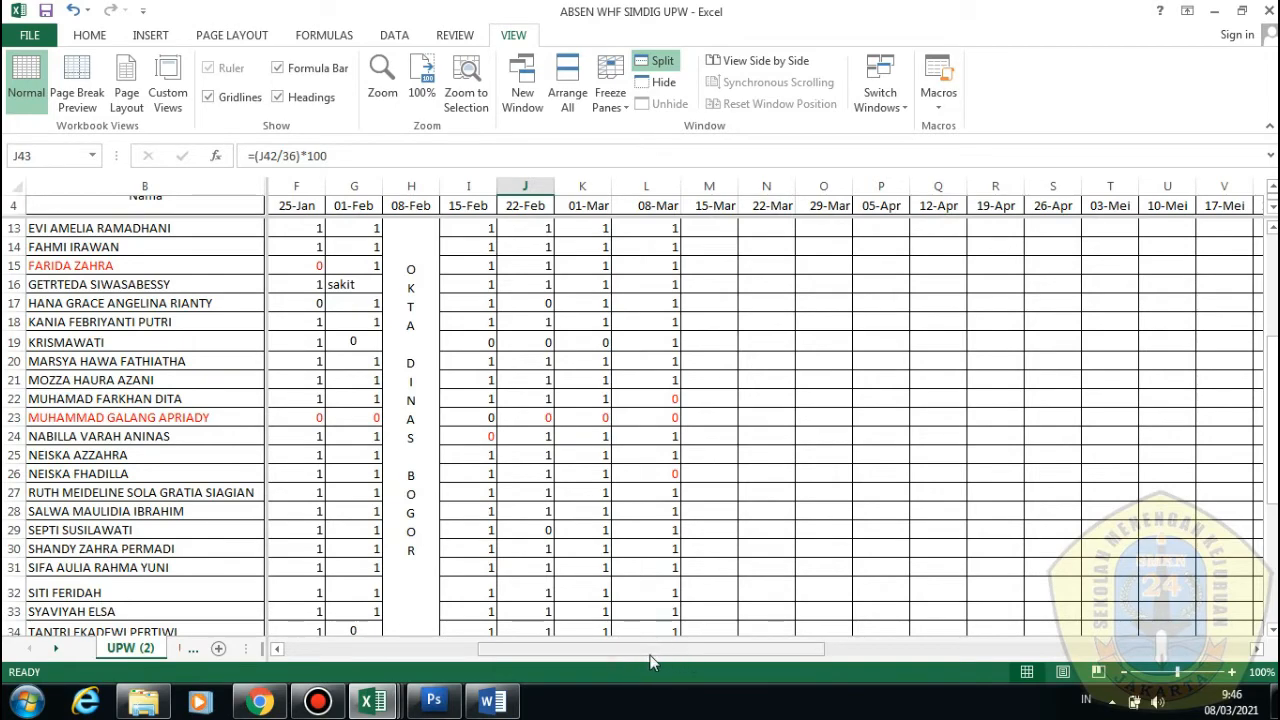
{"action": "left_click_drag", "start_coordinate": [628, 651], "coordinate": [6, 198]}
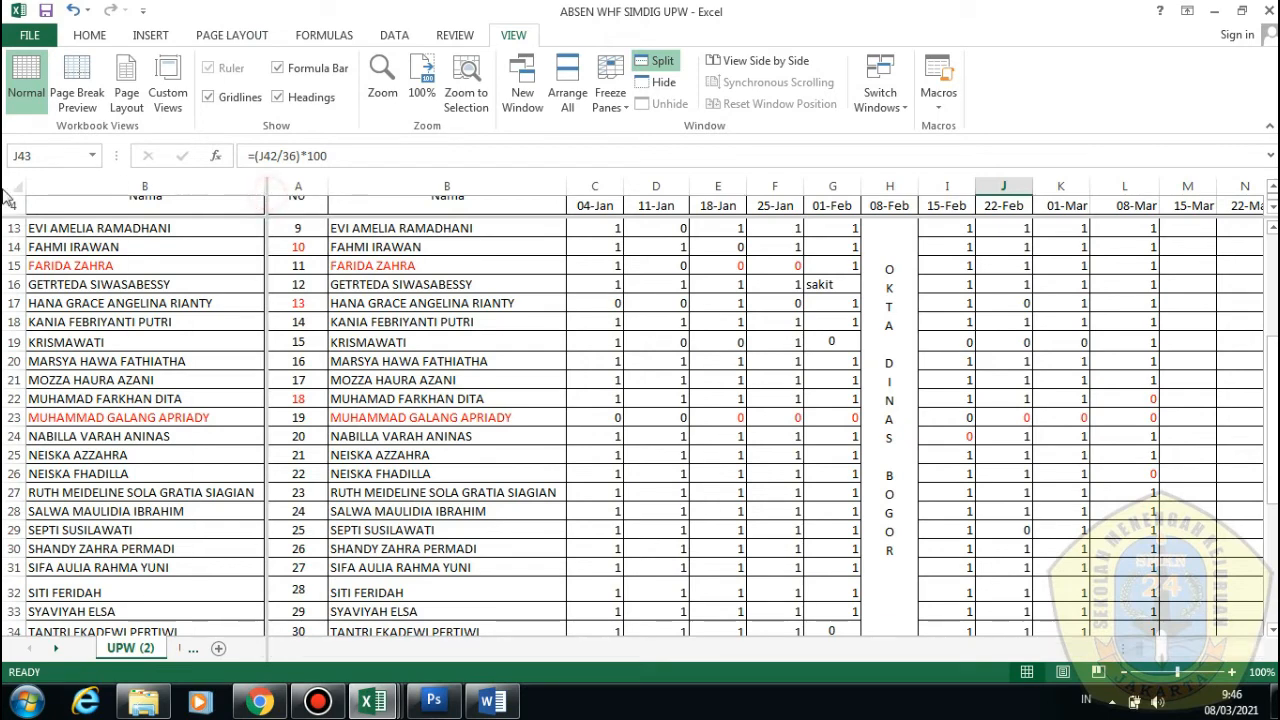
{"action": "left_click_drag", "start_coordinate": [269, 210], "coordinate": [269, 176]}
{"action": "left_click", "coordinate": [242, 244]}
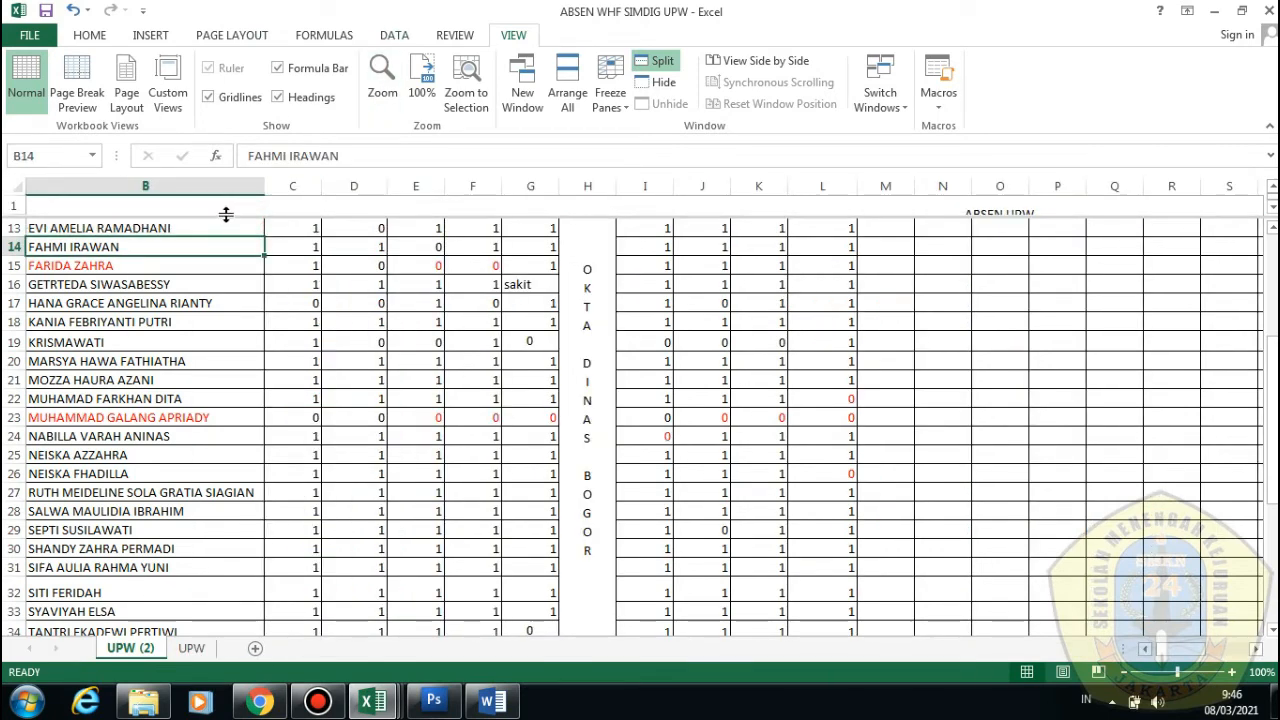
{"action": "left_click_drag", "start_coordinate": [223, 214], "coordinate": [223, 192]}
Scroll across the unsplit UPW (2) table, checking cells W5 and W16
{"action": "scroll", "coordinate": [480, 460], "scroll_direction": "down", "scroll_amount": 2}
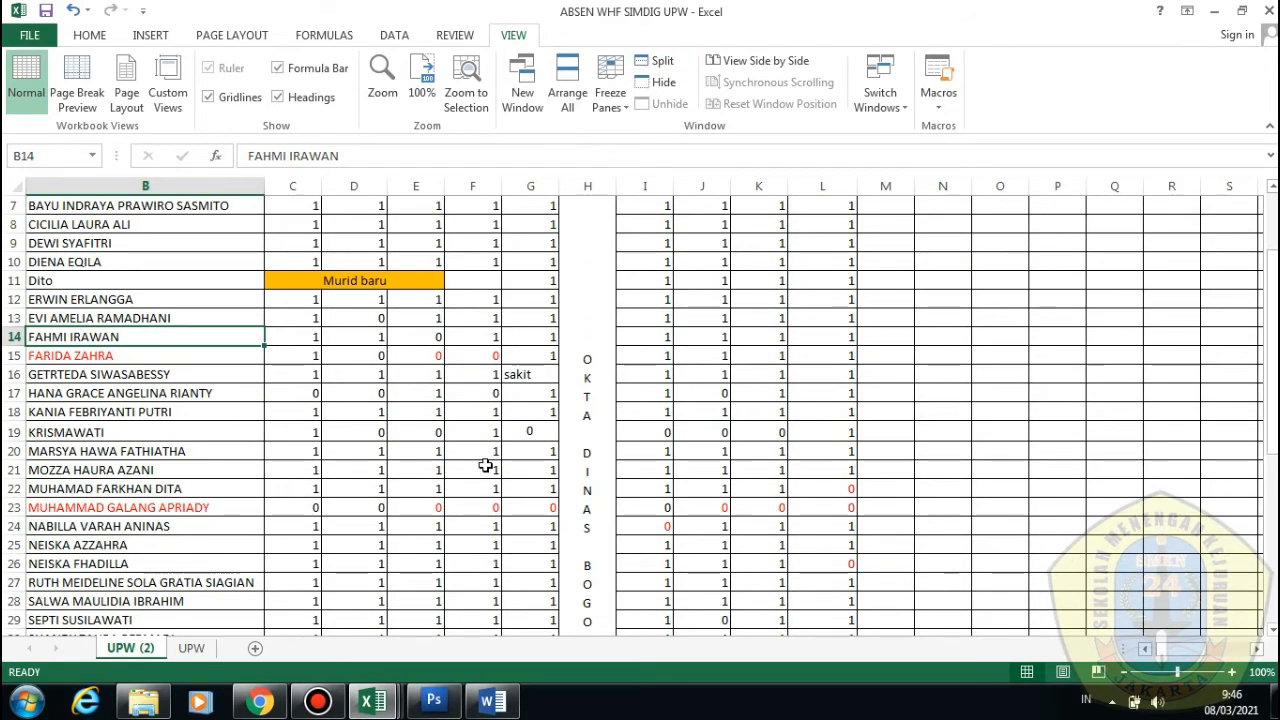
{"action": "scroll", "coordinate": [480, 460], "scroll_direction": "up", "scroll_amount": 2}
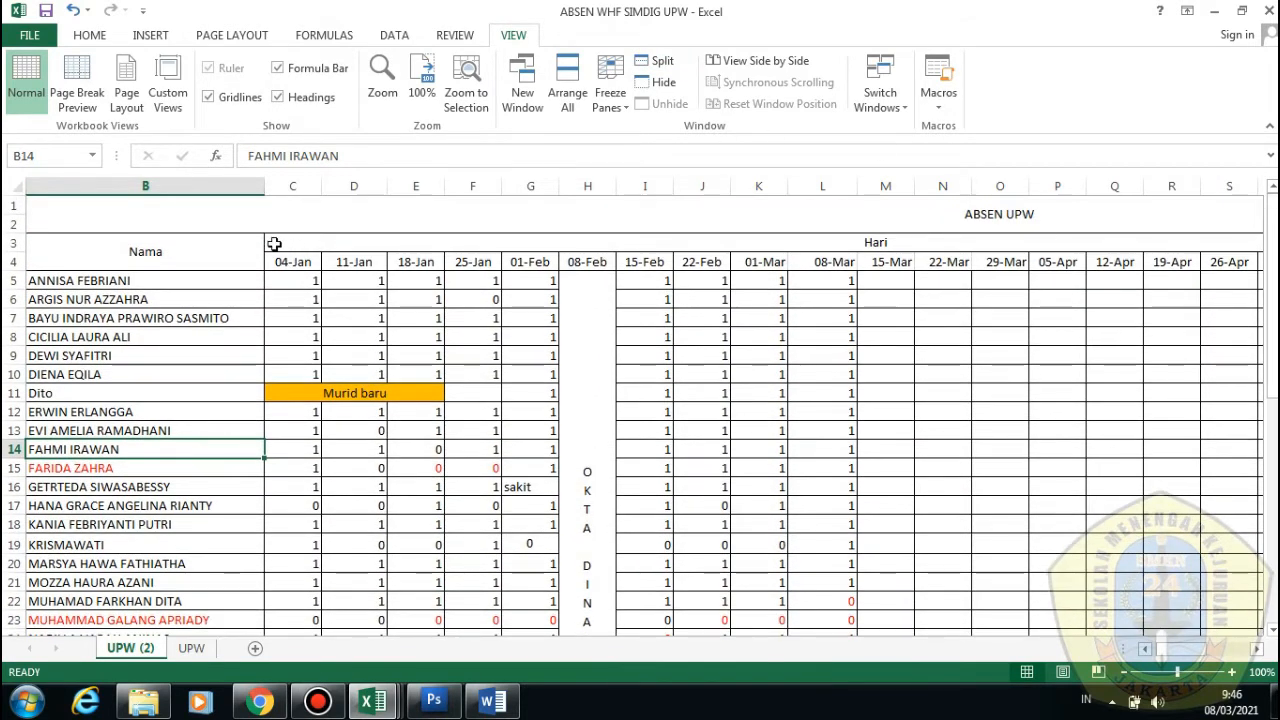
{"action": "scroll", "coordinate": [204, 240], "scroll_direction": "down", "scroll_amount": 1}
{"action": "scroll", "coordinate": [204, 263], "scroll_direction": "down", "scroll_amount": 1}
{"action": "scroll", "coordinate": [200, 271], "scroll_direction": "up", "scroll_amount": 2}
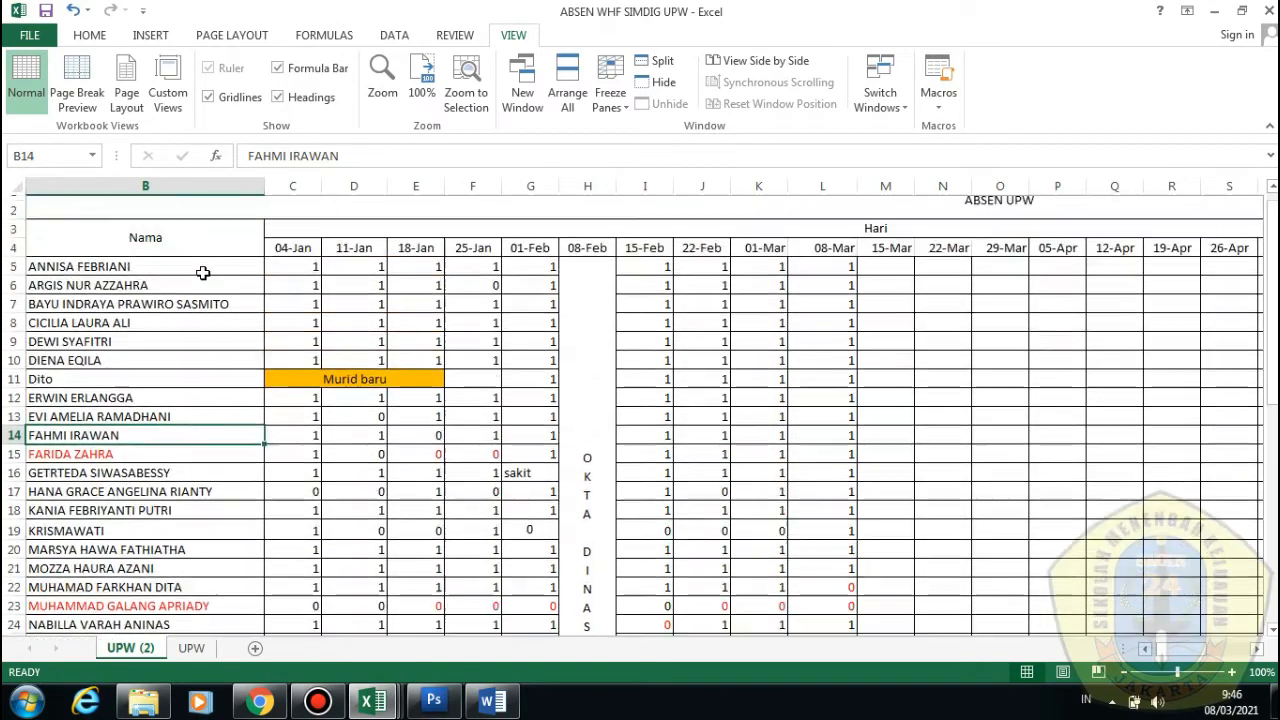
{"action": "scroll", "coordinate": [257, 317], "scroll_direction": "down", "scroll_amount": 2}
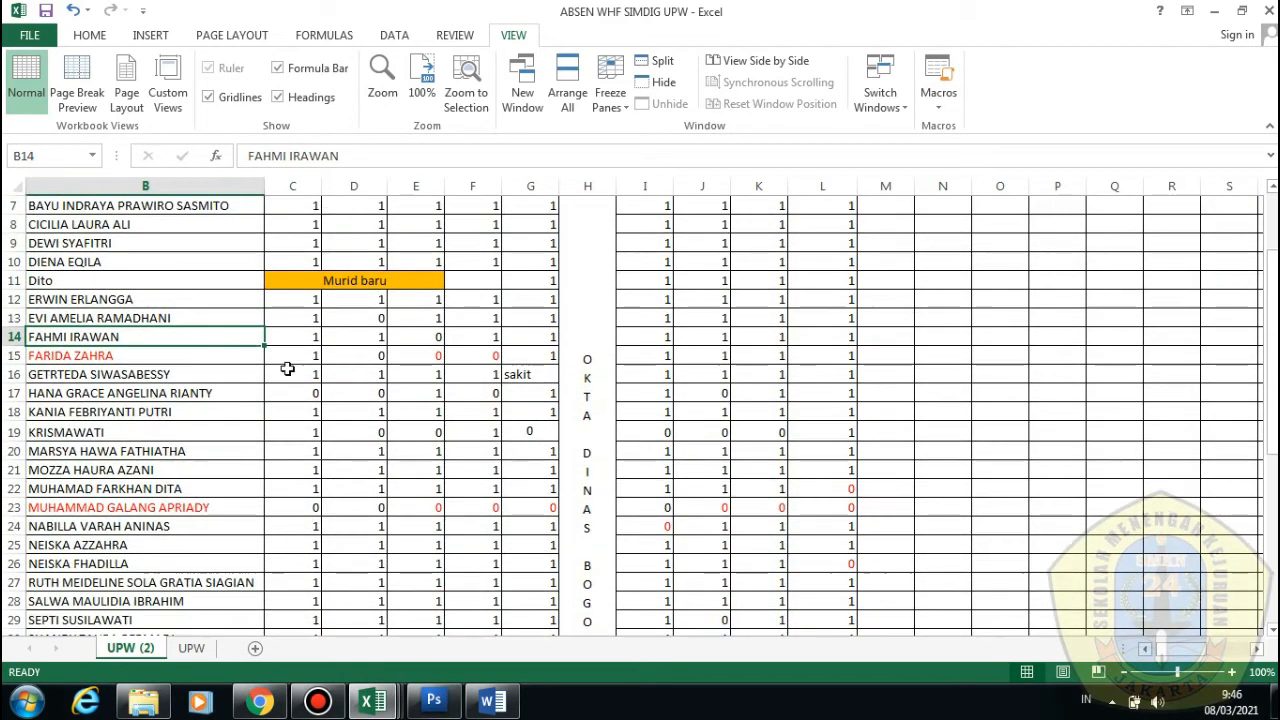
{"action": "scroll", "coordinate": [286, 366], "scroll_direction": "up", "scroll_amount": 1}
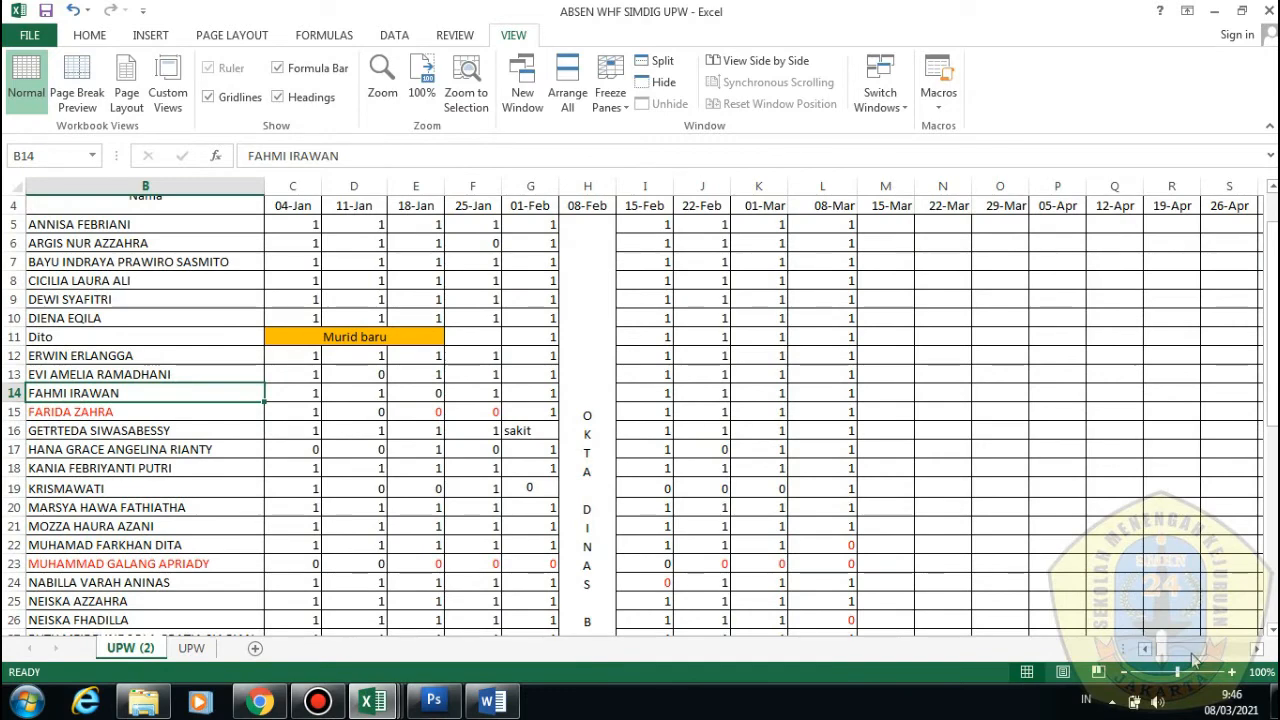
{"action": "left_click_drag", "start_coordinate": [1185, 650], "coordinate": [1222, 655]}
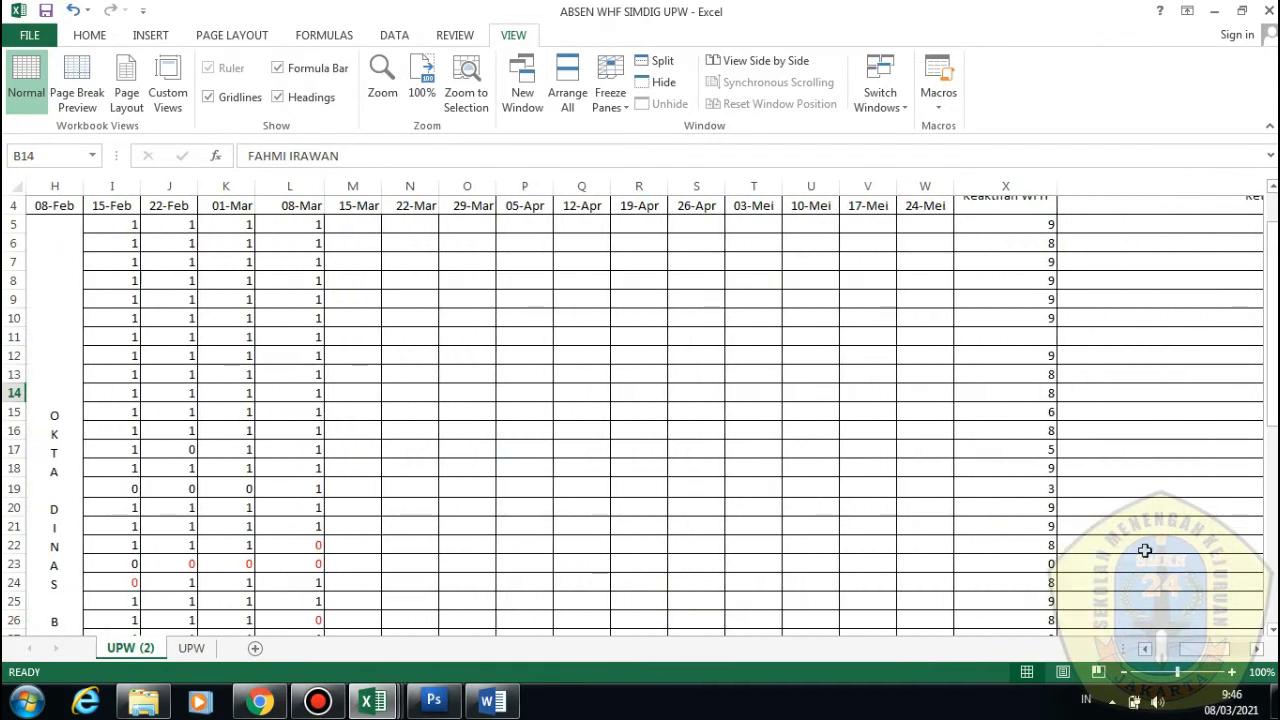
{"action": "left_click", "coordinate": [902, 228]}
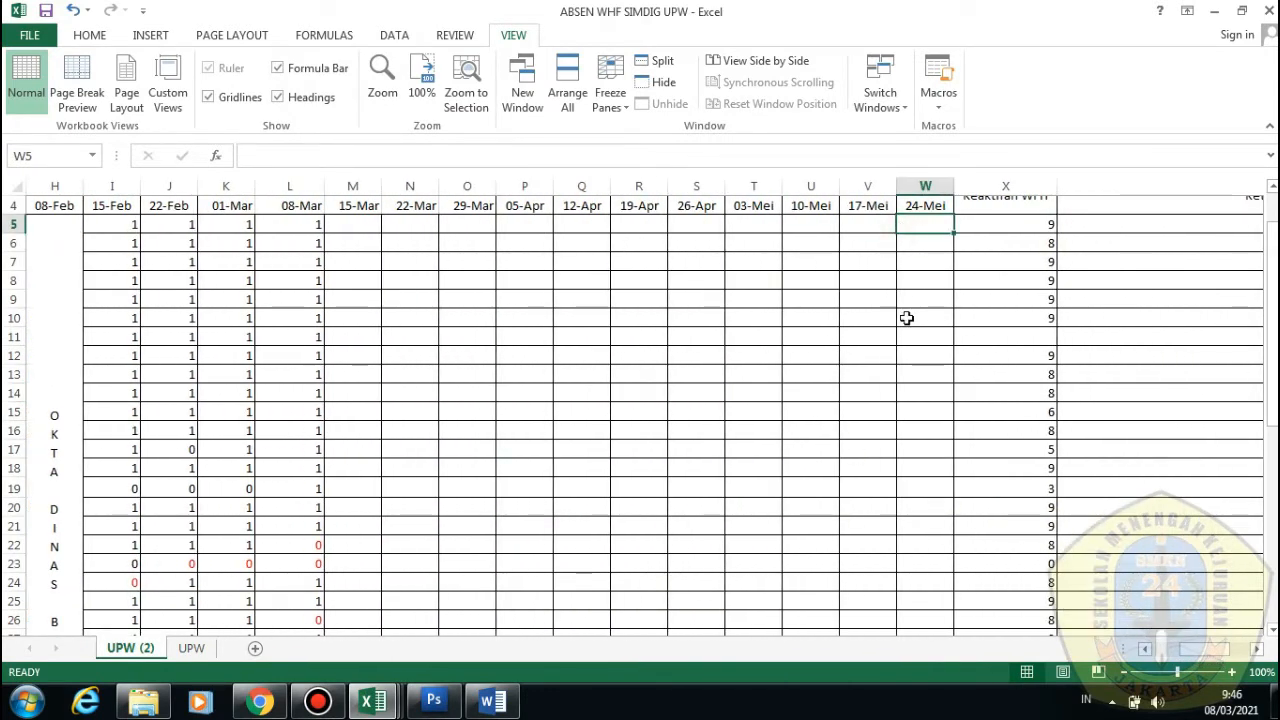
{"action": "left_click", "coordinate": [938, 427]}
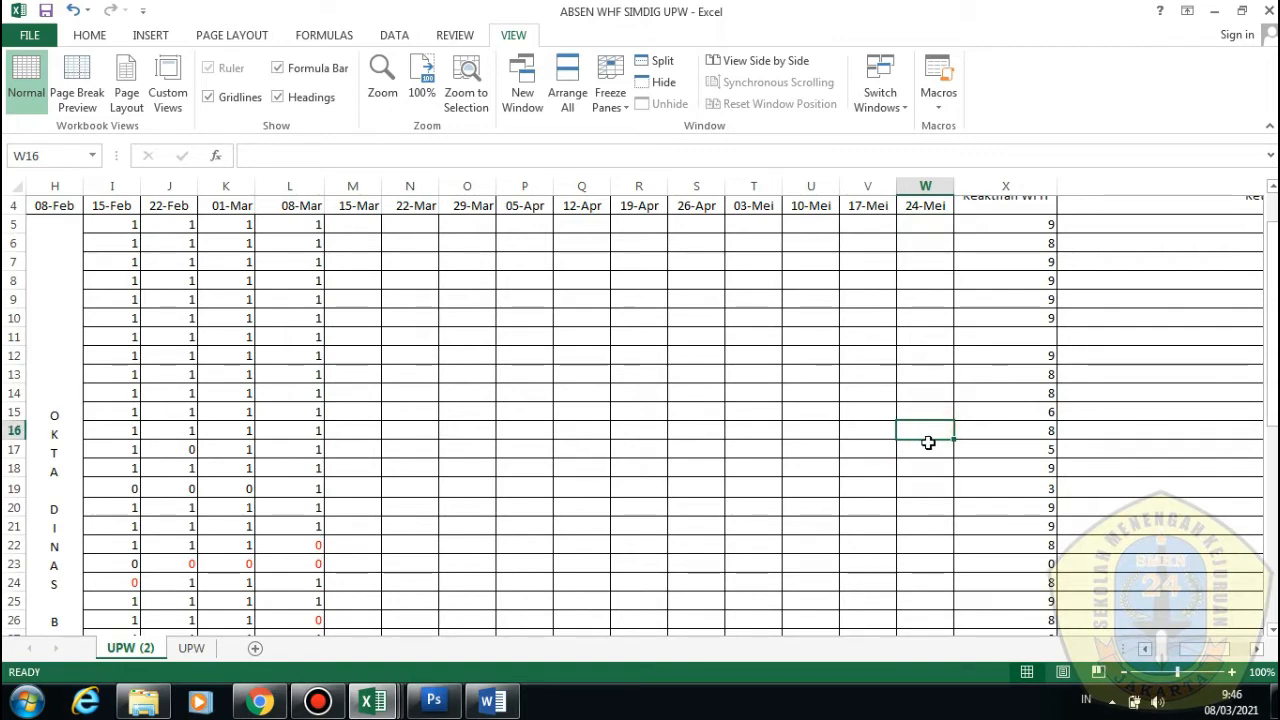
{"action": "left_click_drag", "start_coordinate": [1186, 650], "coordinate": [1156, 649]}
{"action": "scroll", "coordinate": [869, 374], "scroll_direction": "down", "scroll_amount": 3}
{"action": "scroll", "coordinate": [751, 394], "scroll_direction": "up", "scroll_amount": 2}
{"action": "scroll", "coordinate": [1103, 577], "scroll_direction": "up", "scroll_amount": 1}
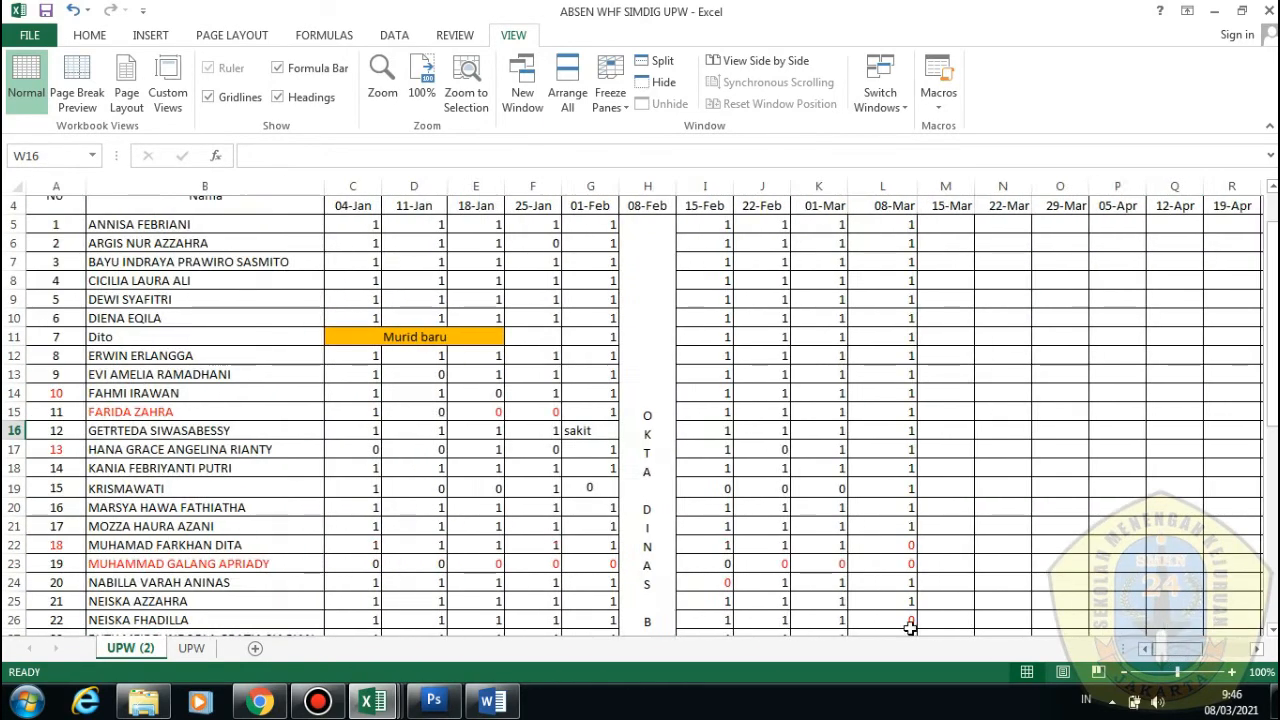
{"action": "scroll", "coordinate": [500, 410], "scroll_direction": "up", "scroll_amount": 1}
Split the UPW (2) sheet into panes with the vertical split just after Nama
{"action": "left_click", "coordinate": [249, 187]}
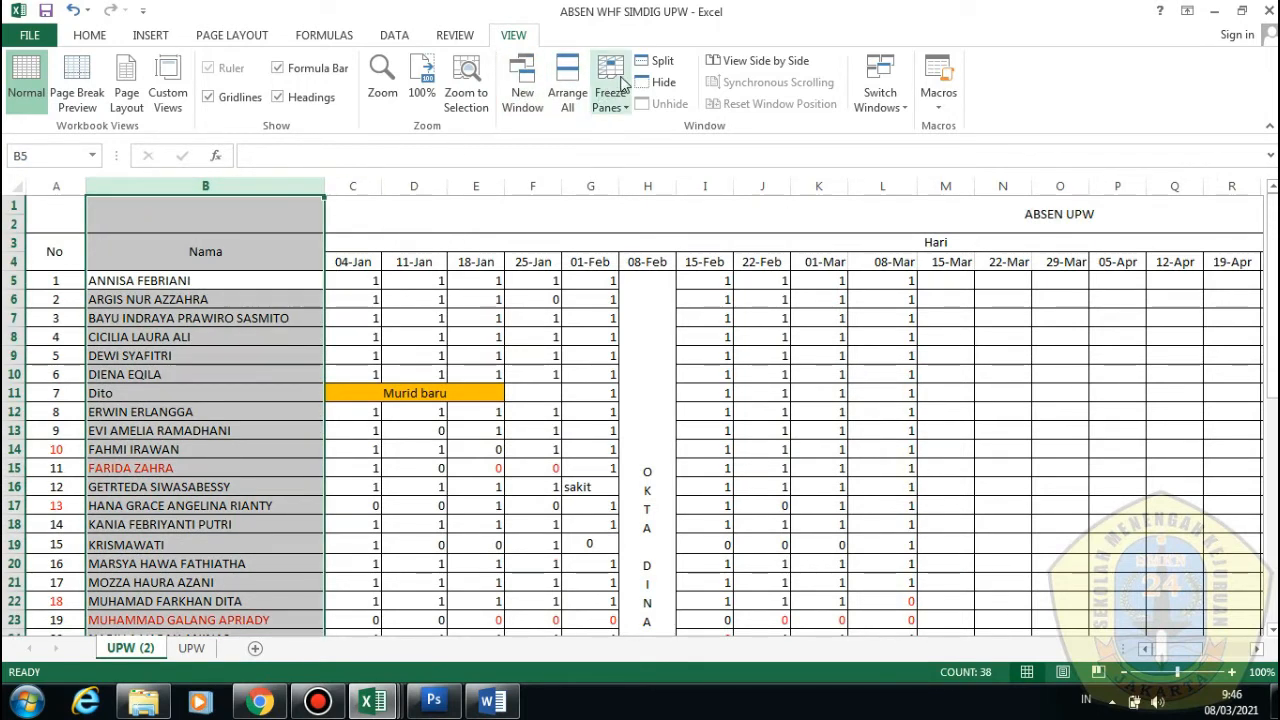
{"action": "left_click", "coordinate": [651, 63]}
{"action": "left_click", "coordinate": [350, 321]}
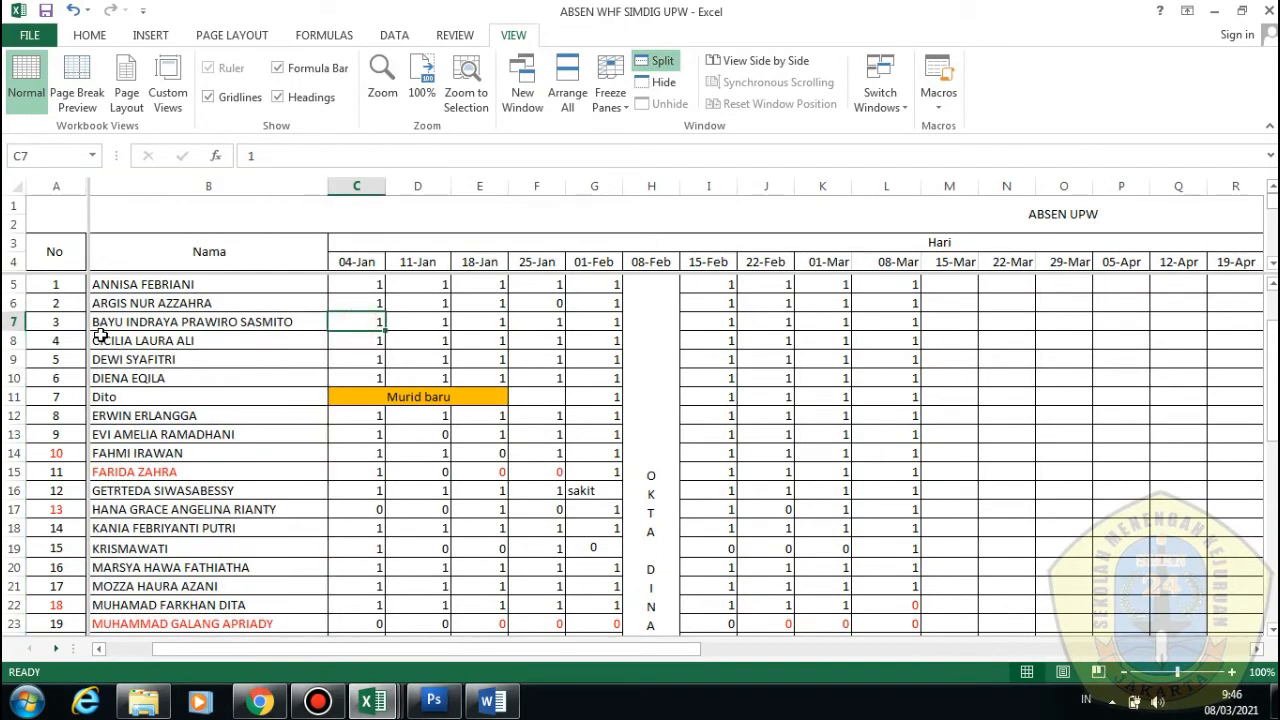
{"action": "left_click_drag", "start_coordinate": [90, 324], "coordinate": [325, 322]}
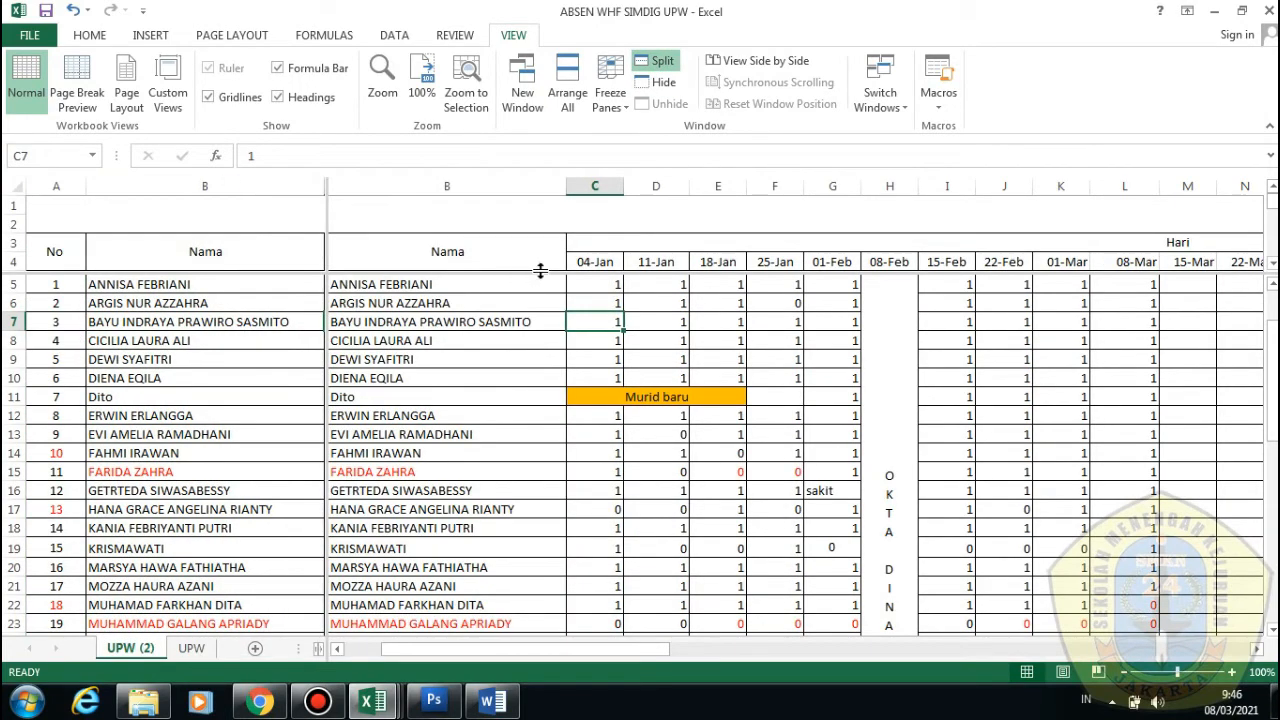
{"action": "left_click_drag", "start_coordinate": [540, 270], "coordinate": [591, 275]}
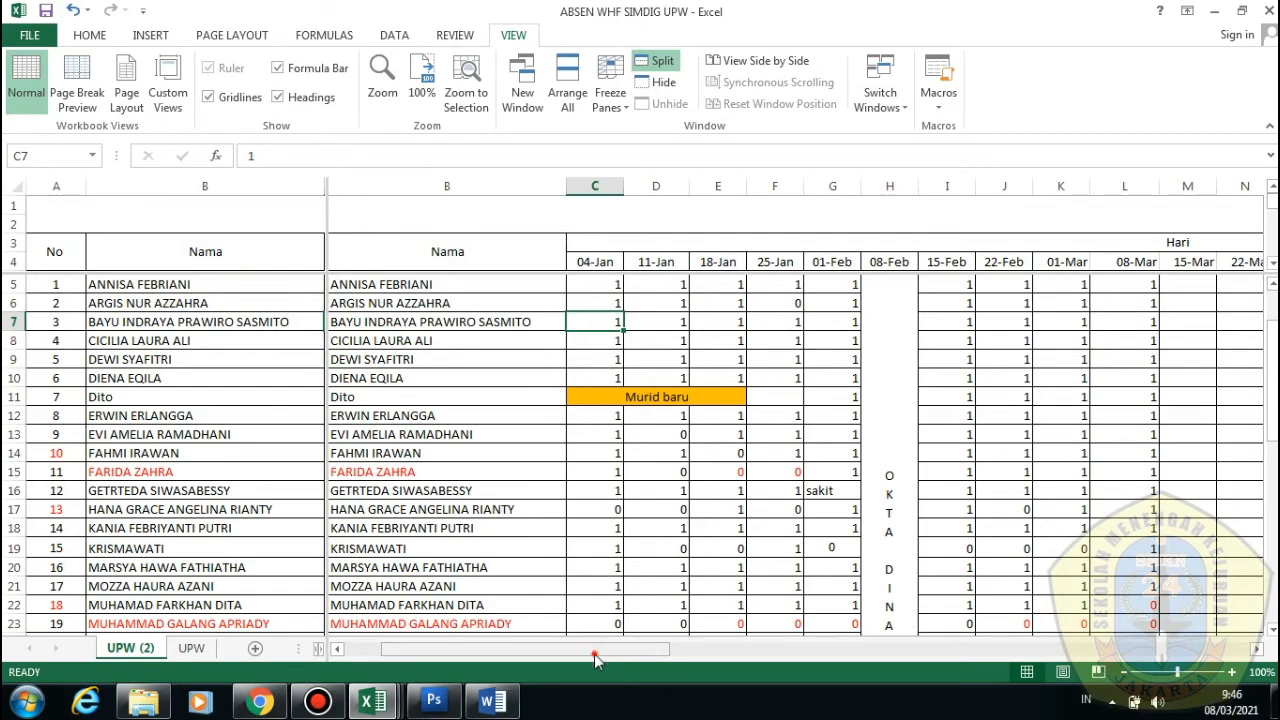
Place the horizontal split so the lower pane starts at row 5, then scroll to test
{"action": "left_click_drag", "start_coordinate": [594, 653], "coordinate": [703, 649]}
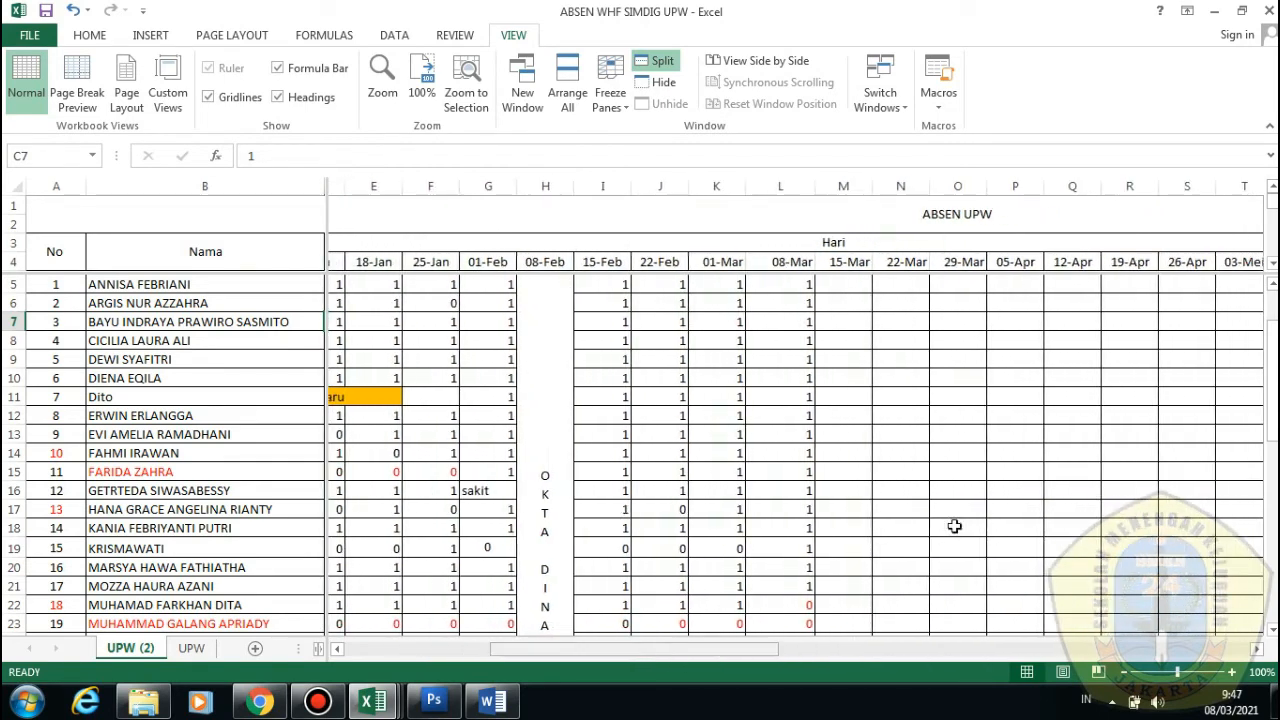
{"action": "left_click_drag", "start_coordinate": [957, 270], "coordinate": [962, 238]}
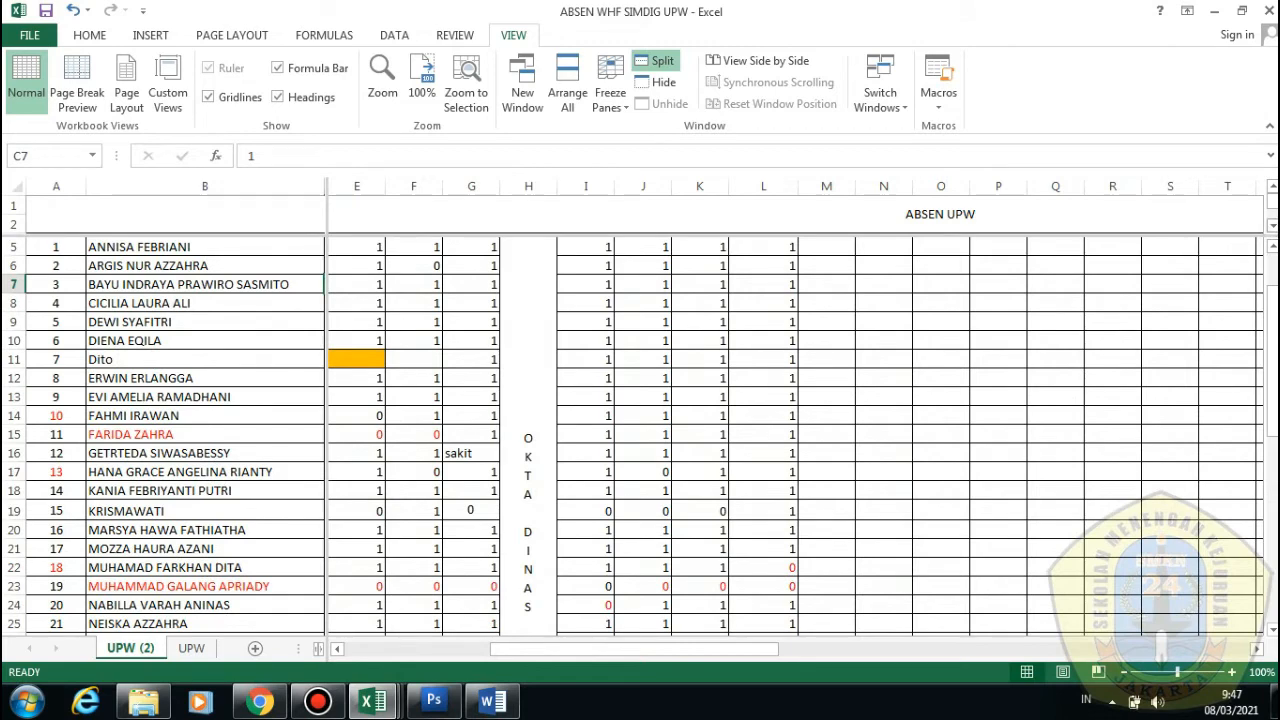
{"action": "left_click", "coordinate": [1272, 225]}
{"action": "left_click", "coordinate": [1272, 225]}
{"action": "left_click_drag", "start_coordinate": [580, 650], "coordinate": [630, 646]}
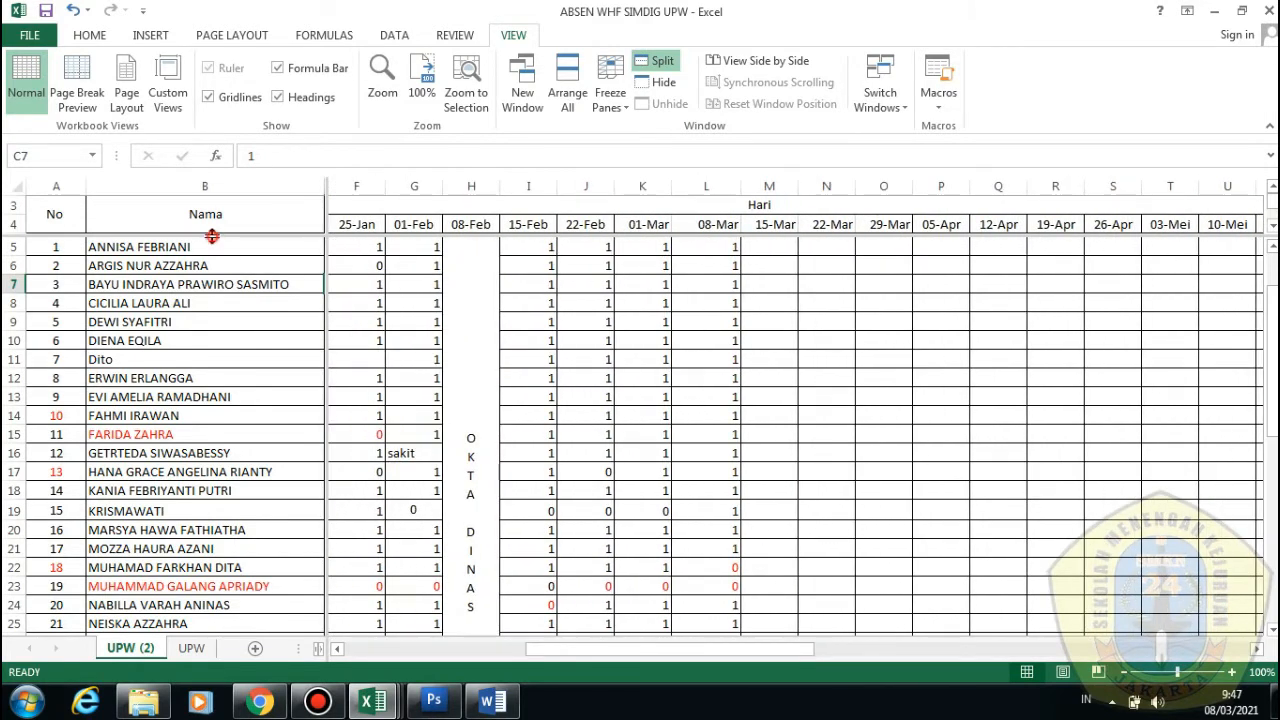
{"action": "scroll", "coordinate": [653, 352], "scroll_direction": "down", "scroll_amount": 3}
{"action": "scroll", "coordinate": [653, 352], "scroll_direction": "up", "scroll_amount": 1}
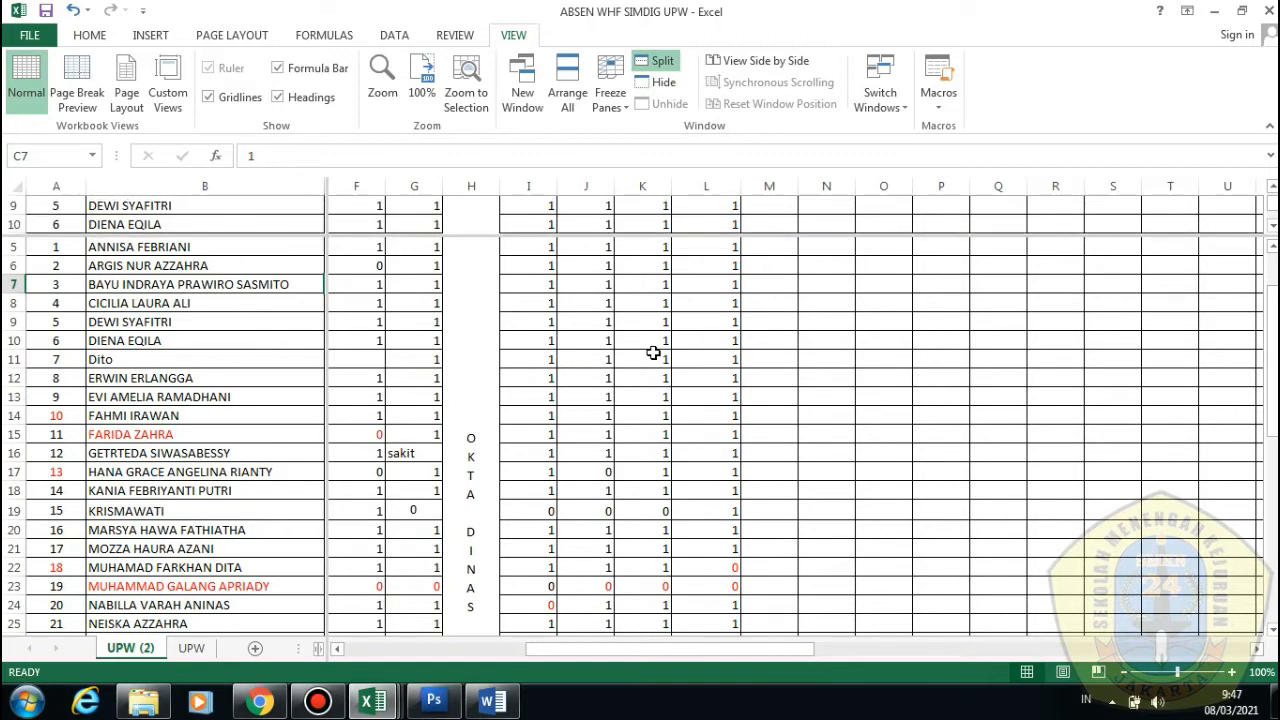
{"action": "scroll", "coordinate": [653, 352], "scroll_direction": "up", "scroll_amount": 2}
{"action": "scroll", "coordinate": [653, 352], "scroll_direction": "down", "scroll_amount": 1}
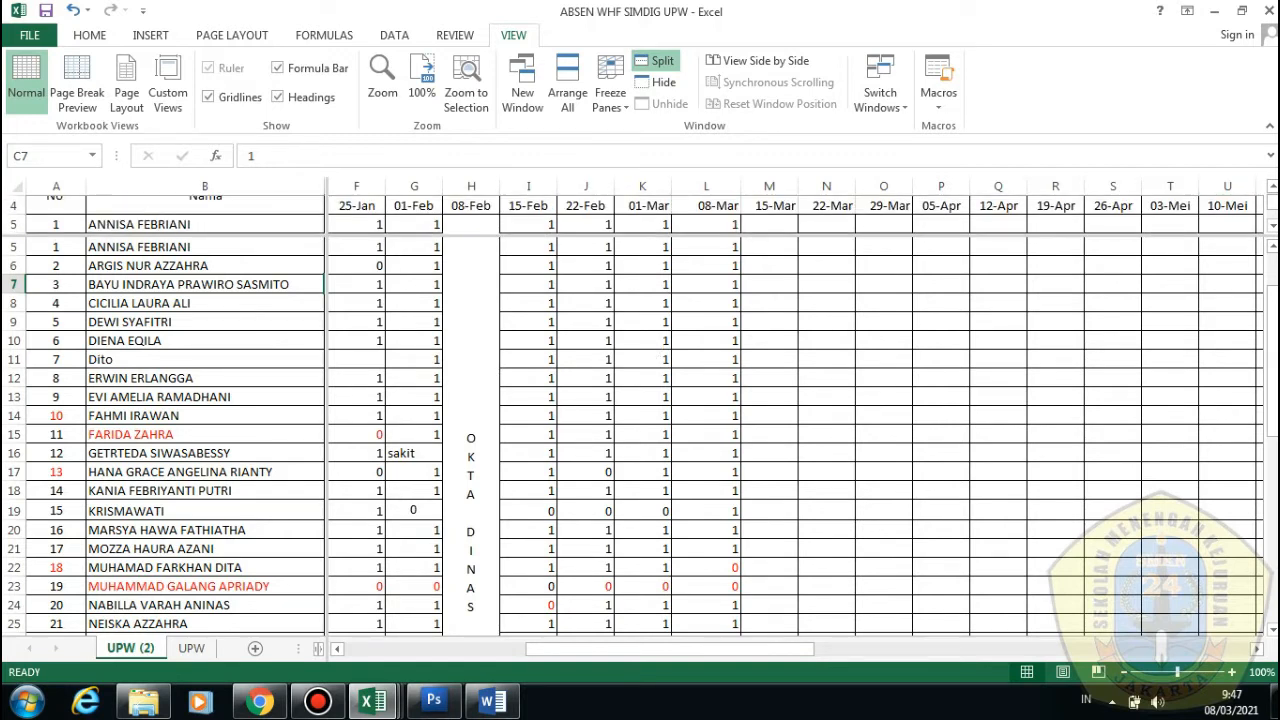
{"action": "scroll", "coordinate": [760, 215], "scroll_direction": "up", "scroll_amount": 1}
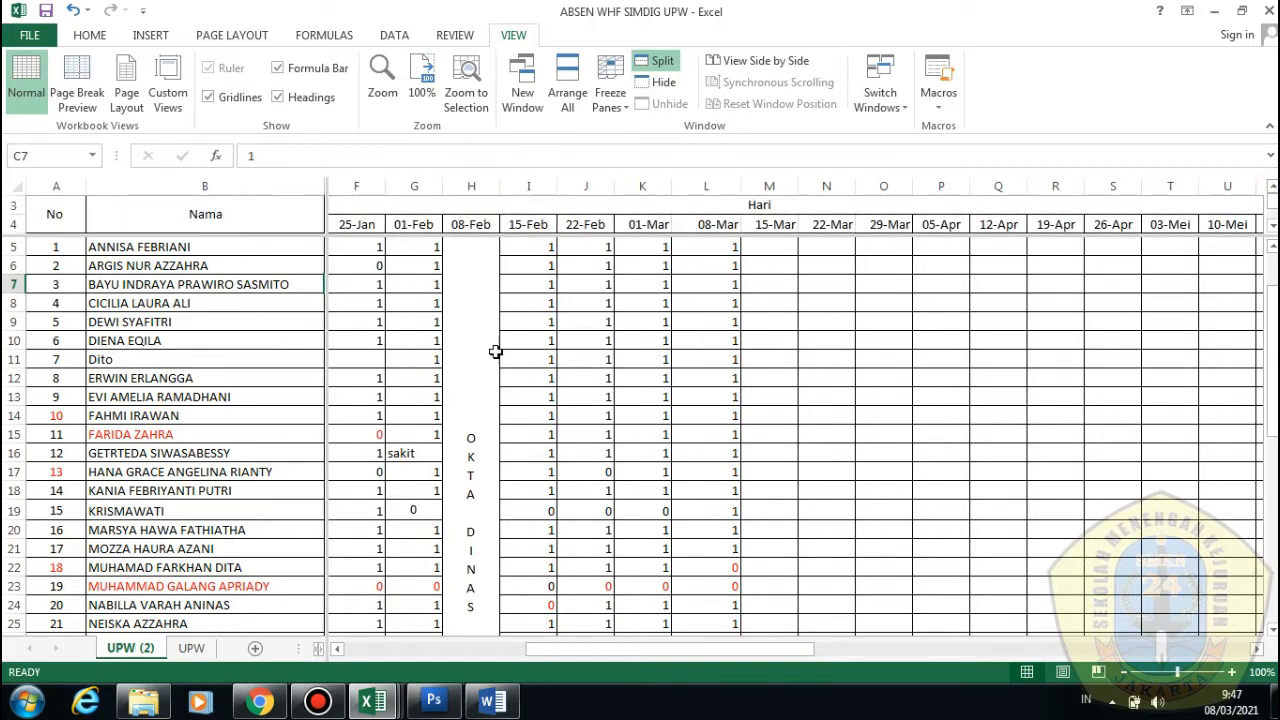
In DATA ISENG, use Find and Replace to change J17's student name to another name
{"action": "mouse_move", "coordinate": [373, 702]}
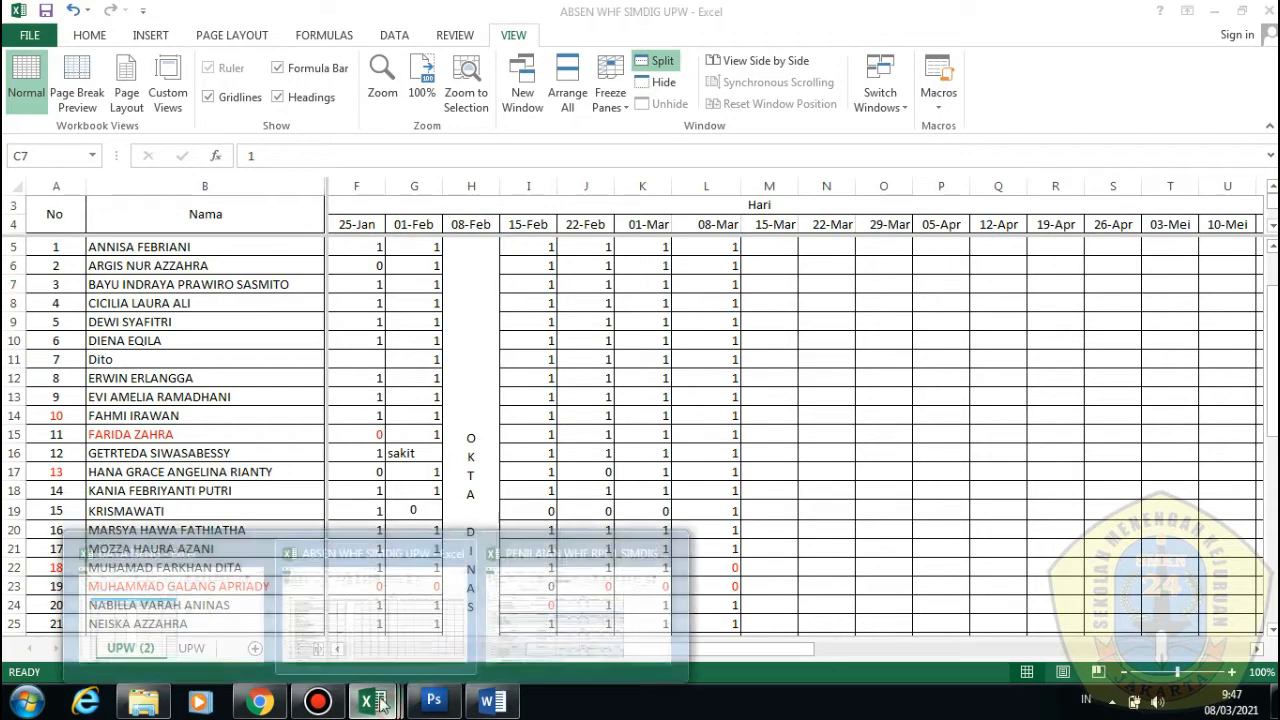
{"action": "left_click", "coordinate": [233, 617]}
{"action": "left_click", "coordinate": [849, 394]}
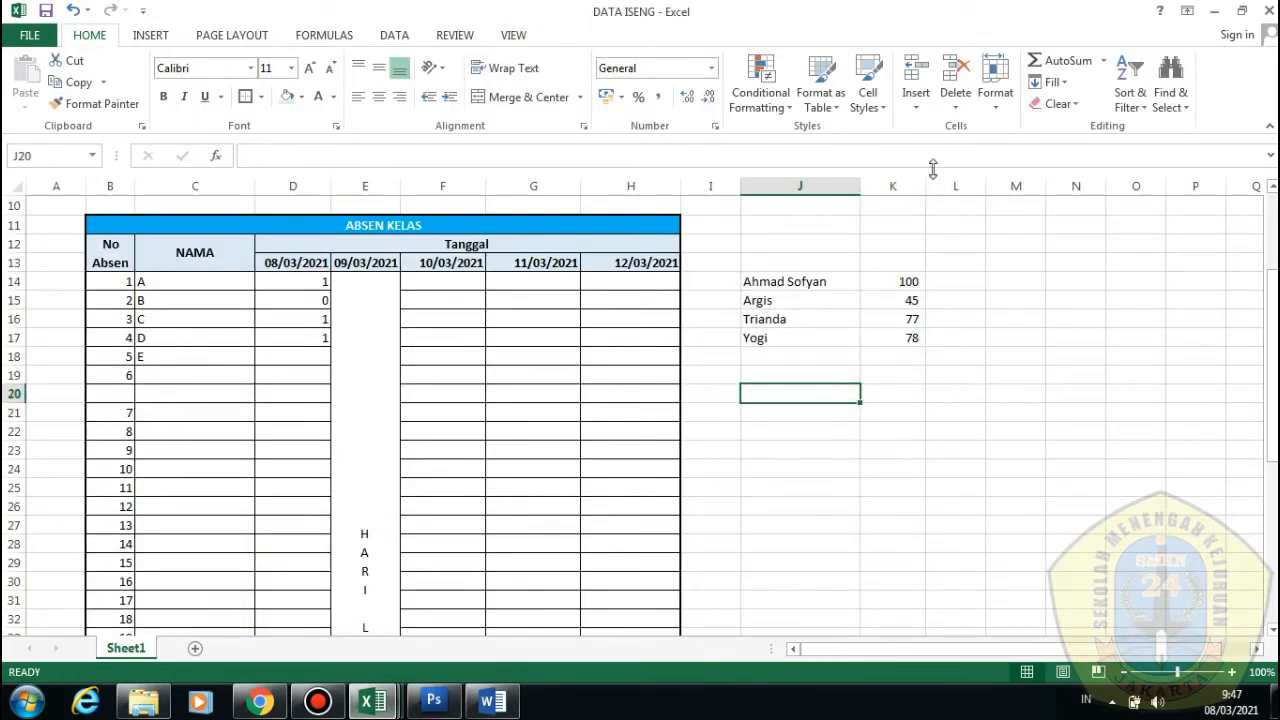
{"action": "left_click", "coordinate": [630, 393]}
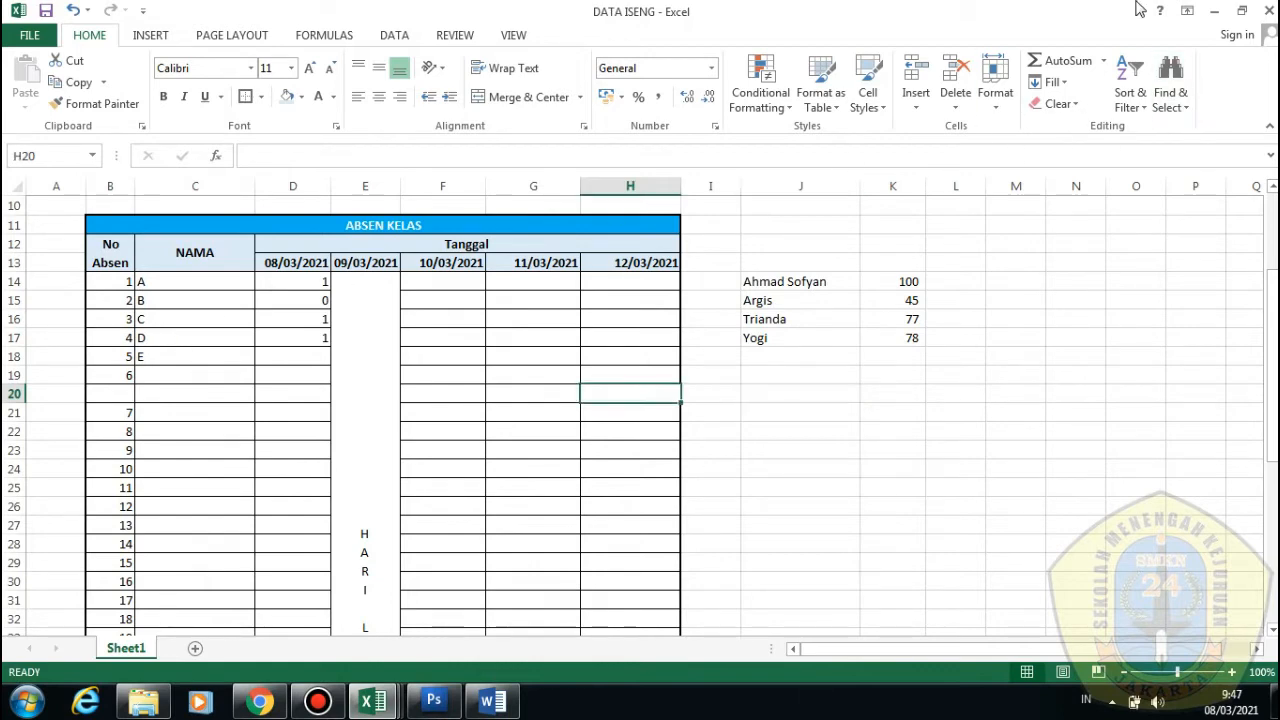
{"action": "left_click", "coordinate": [1170, 97]}
{"action": "left_click", "coordinate": [1150, 127]}
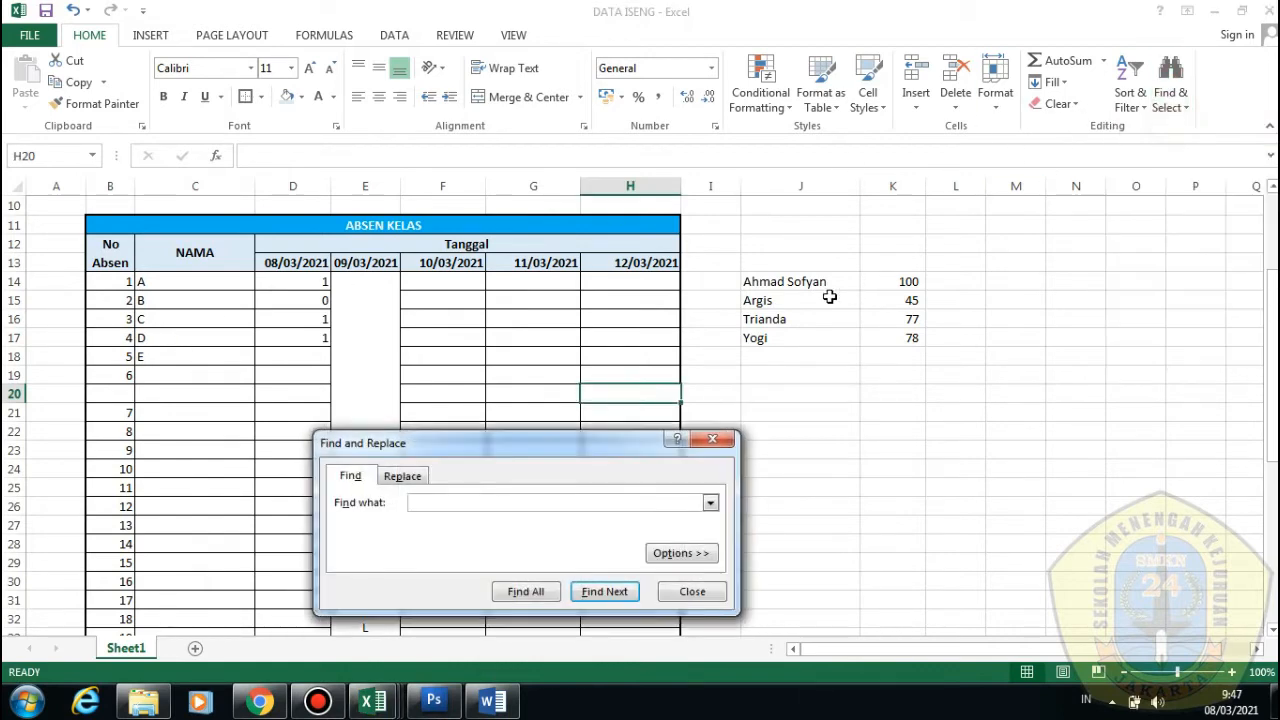
{"action": "left_click", "coordinate": [412, 478]}
{"action": "left_click", "coordinate": [351, 476]}
{"action": "key", "text": "Return"}
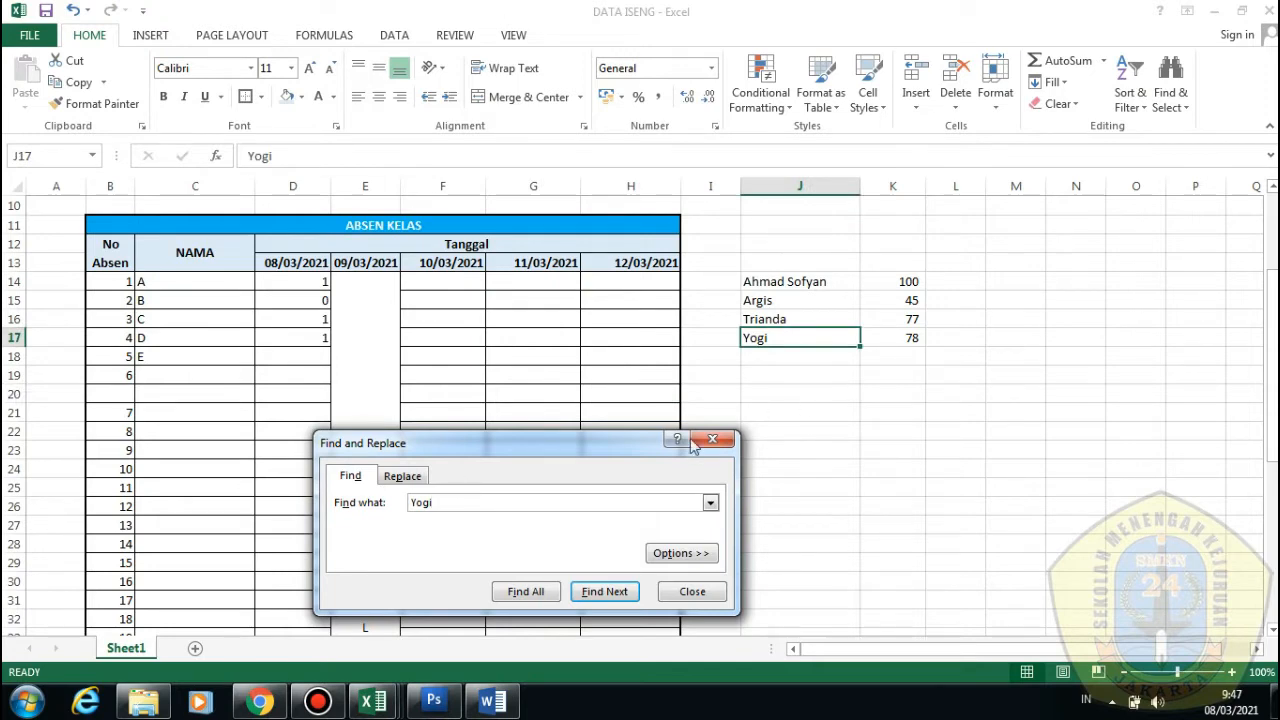
{"action": "left_click", "coordinate": [403, 476]}
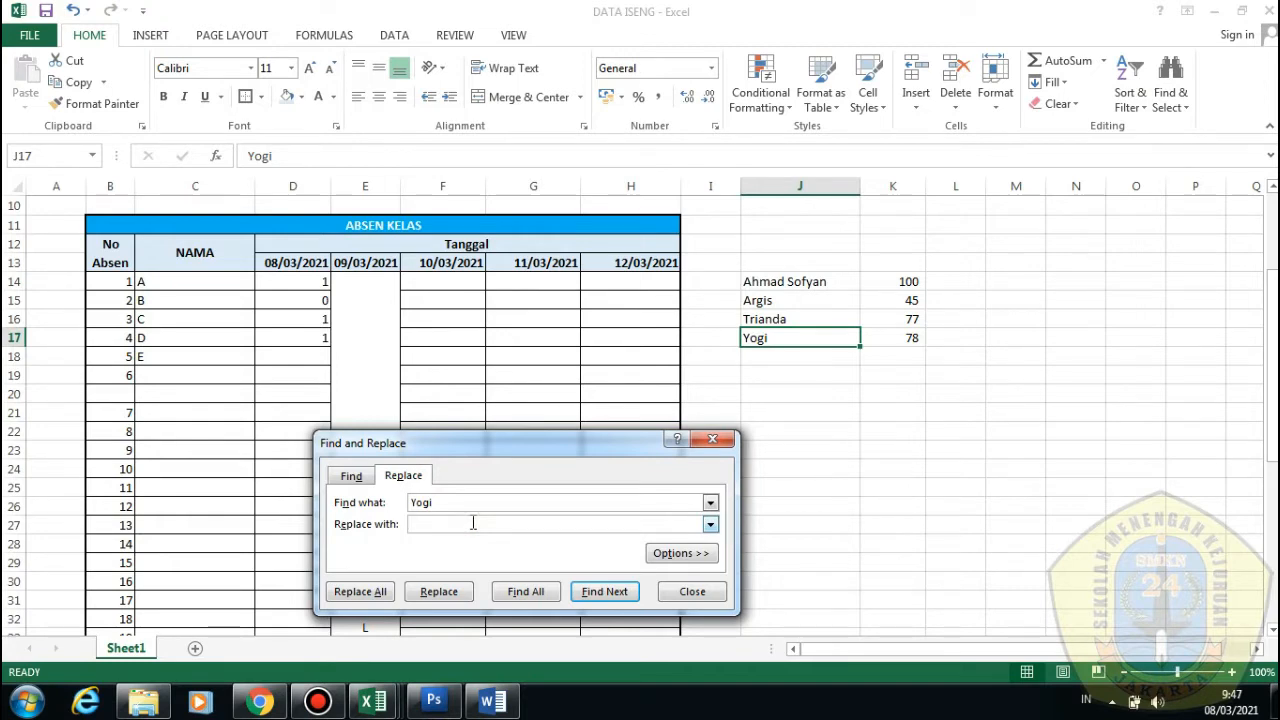
{"action": "type", "text": "Cikal"}
{"action": "left_click", "coordinate": [438, 595]}
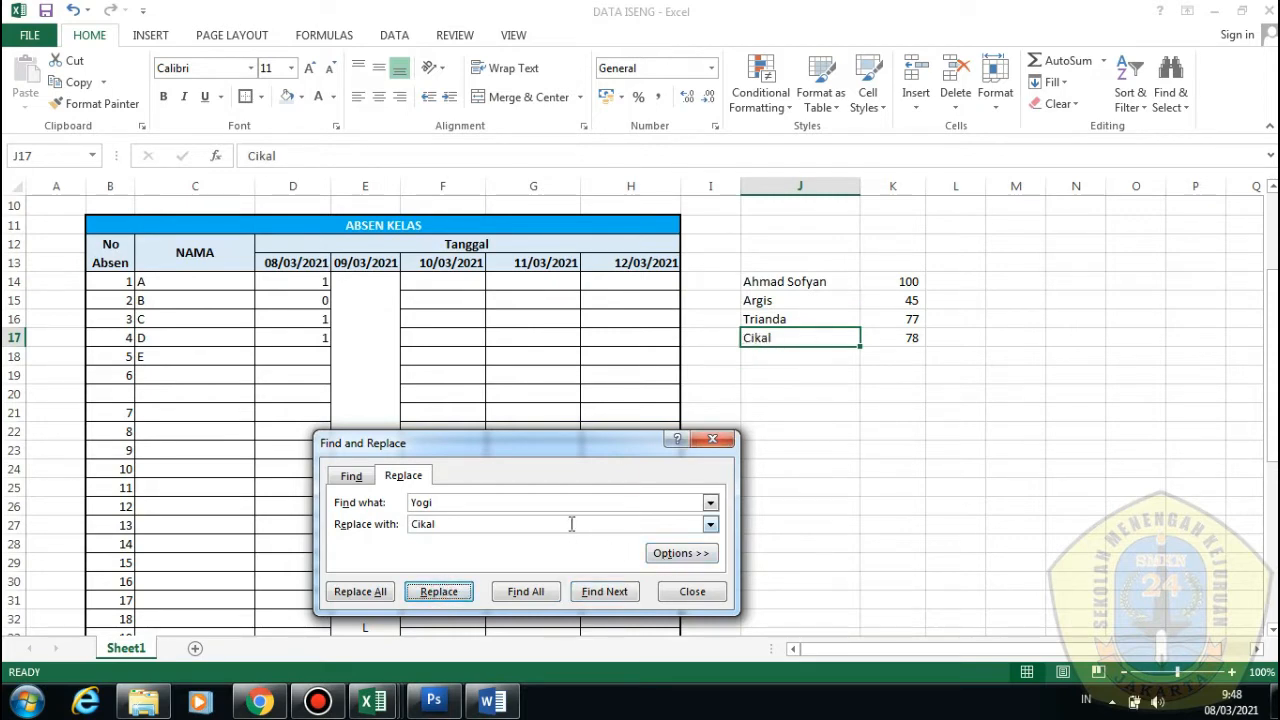
Replace J17's name back to the original and close Find and Replace
{"action": "left_click", "coordinate": [510, 520]}
{"action": "double_click", "coordinate": [478, 500]}
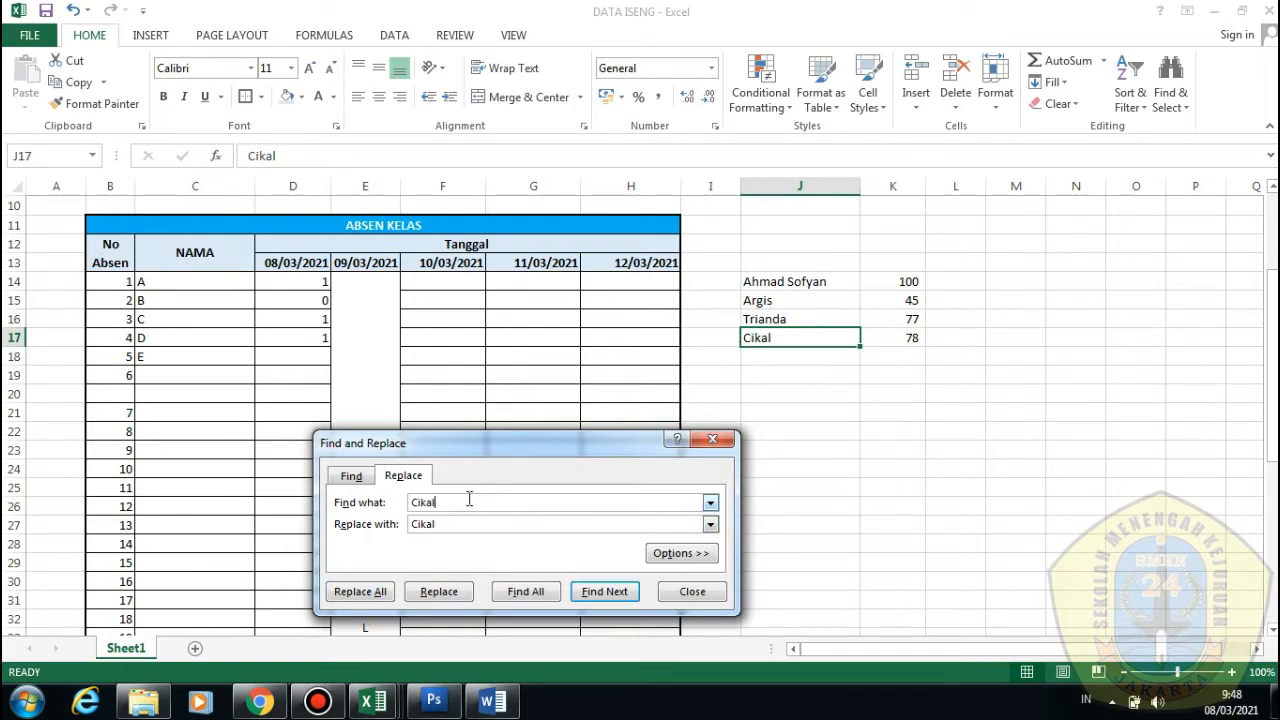
{"action": "double_click", "coordinate": [571, 523]}
{"action": "type", "text": "Yogi"}
{"action": "left_click", "coordinate": [453, 600]}
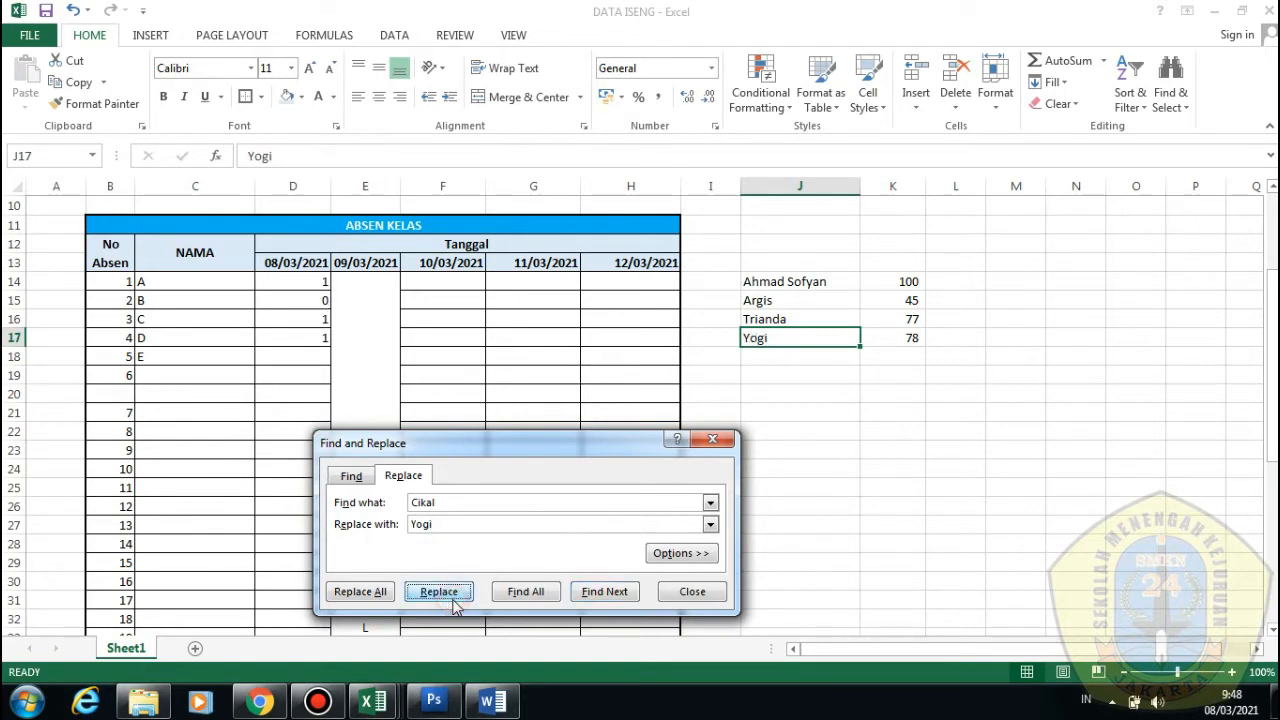
{"action": "left_click", "coordinate": [711, 441]}
{"action": "left_click", "coordinate": [790, 468]}
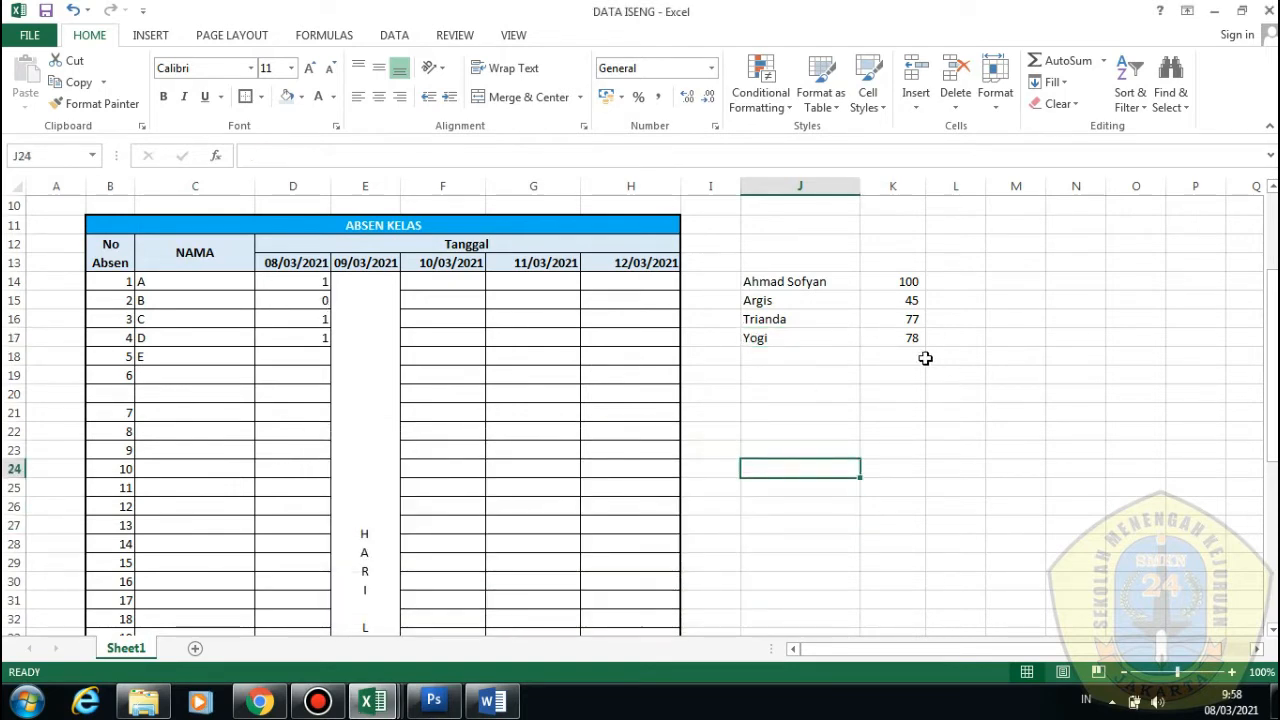
Delete the names and scores in J14:K17, leaving only the ABSEN KELAS table
{"action": "left_click_drag", "start_coordinate": [911, 338], "coordinate": [777, 283]}
{"action": "key", "text": "Delete"}
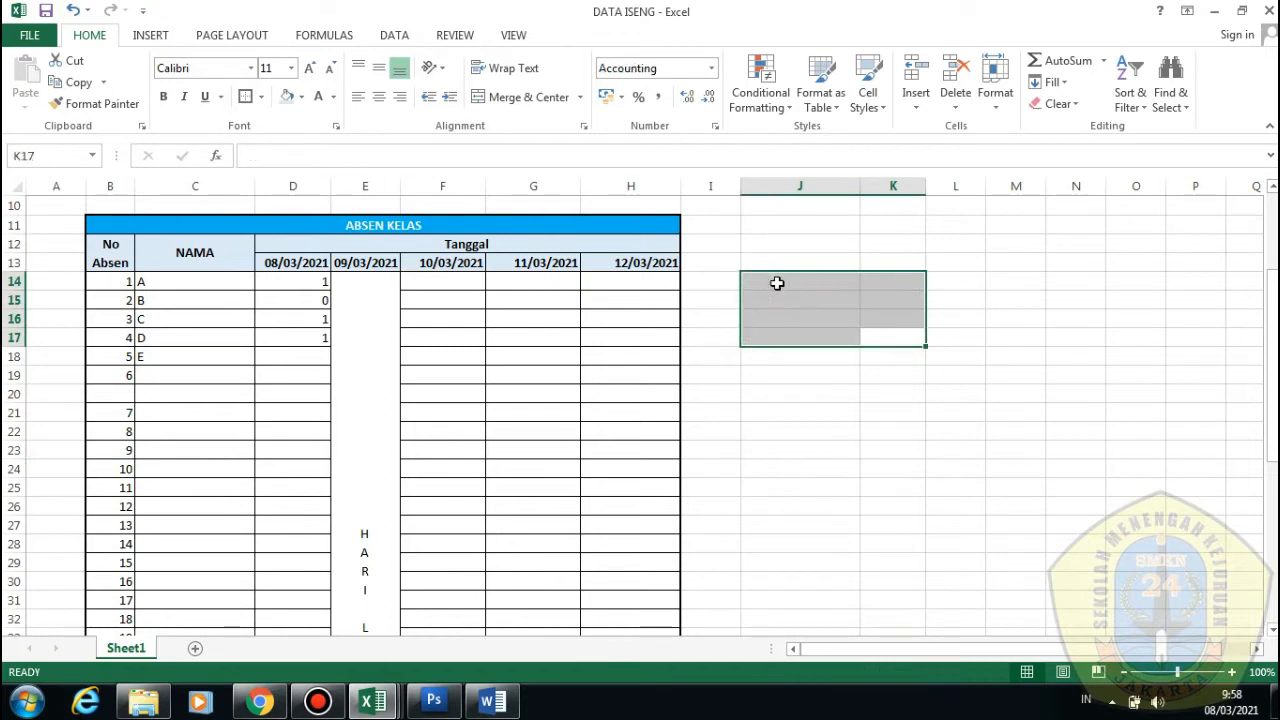
{"action": "left_click", "coordinate": [736, 450]}
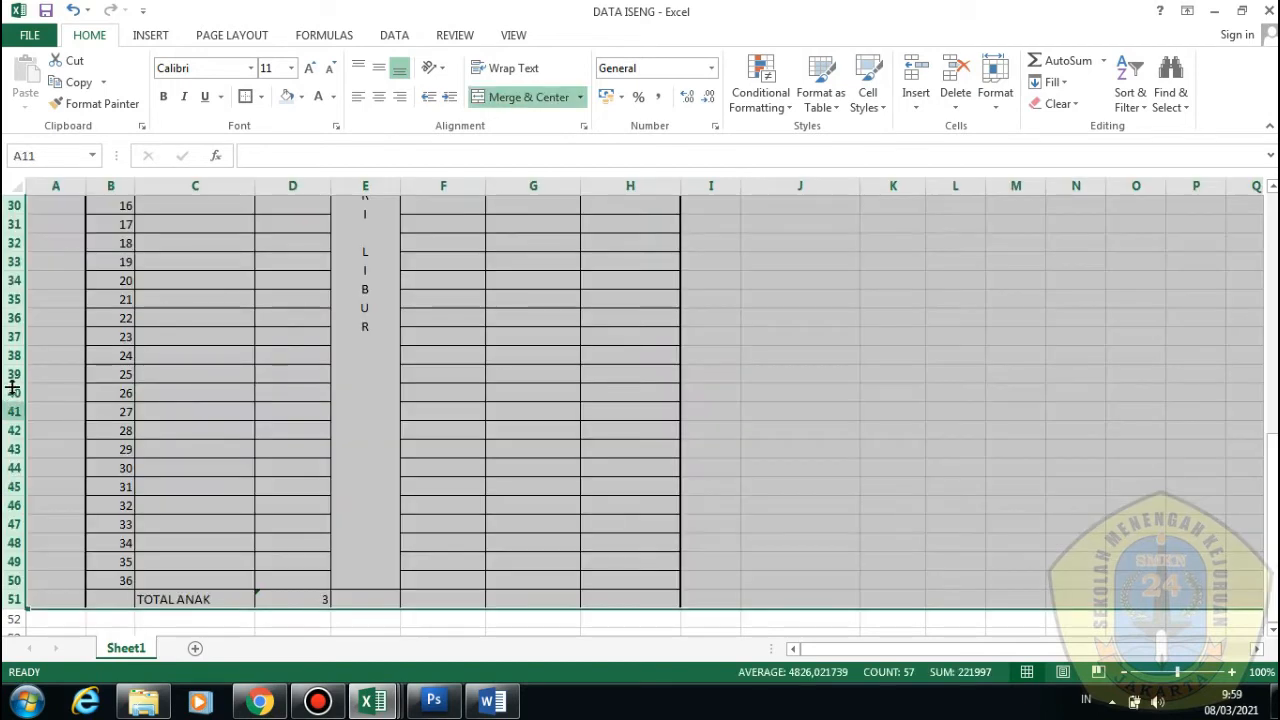
{"action": "scroll", "coordinate": [277, 471], "scroll_direction": "up", "scroll_amount": 7}
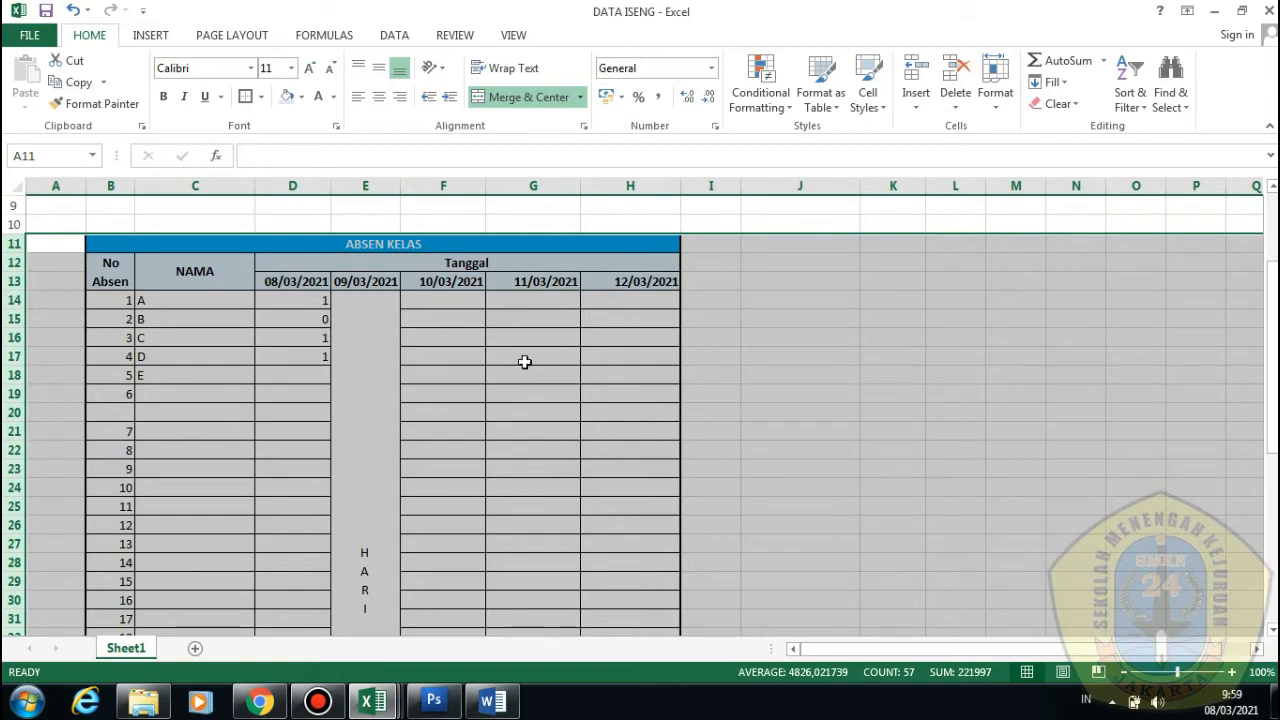
{"action": "scroll", "coordinate": [511, 403], "scroll_direction": "down", "scroll_amount": 7}
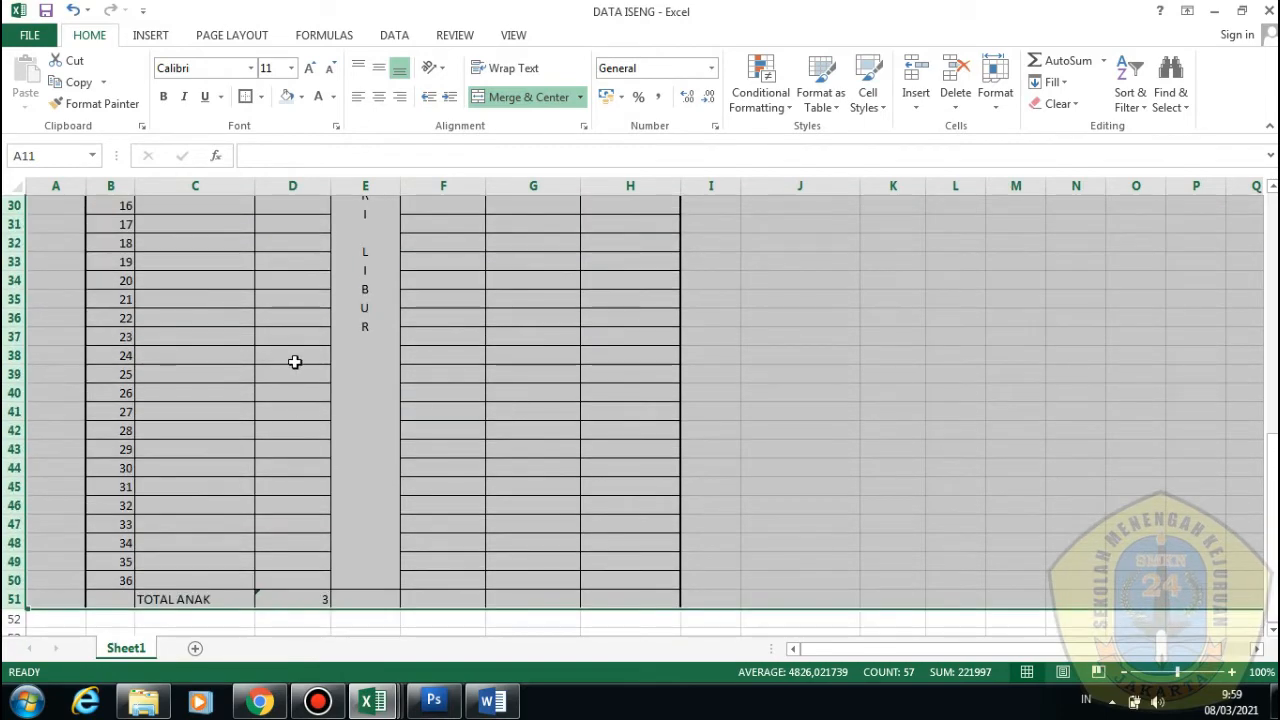
{"action": "scroll", "coordinate": [417, 397], "scroll_direction": "up", "scroll_amount": 7}
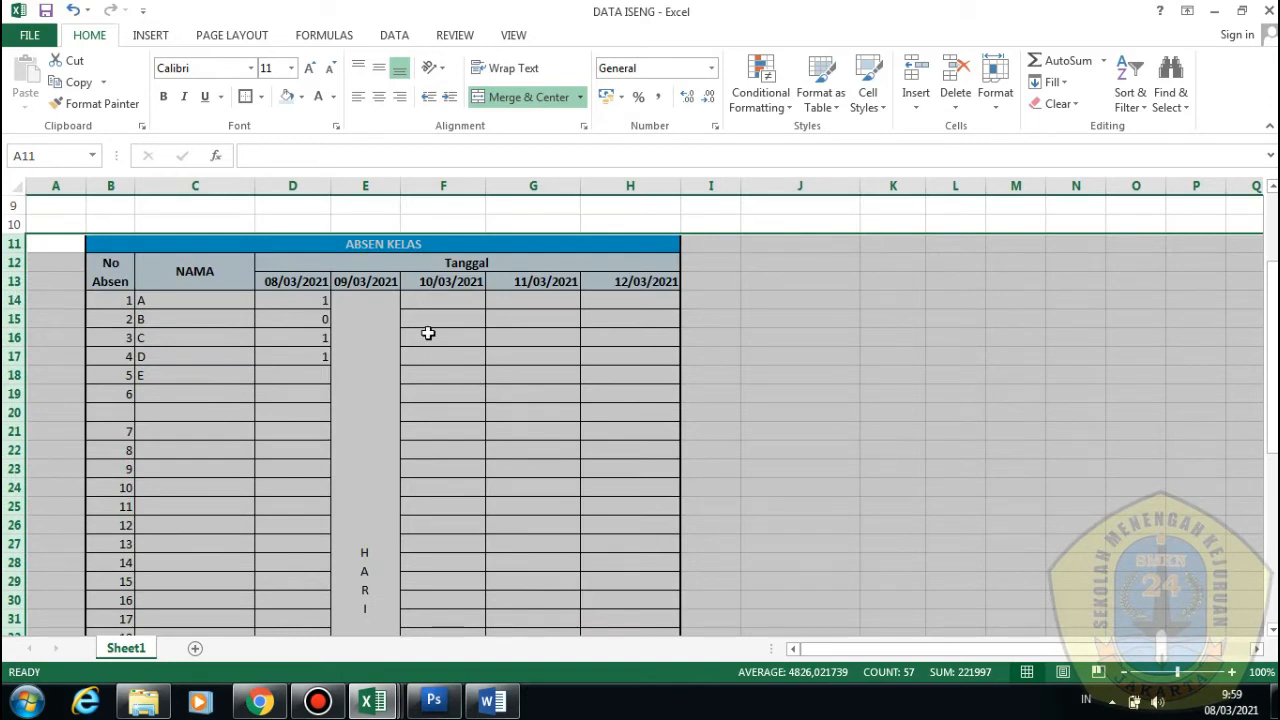
{"action": "right_click", "coordinate": [402, 354]}
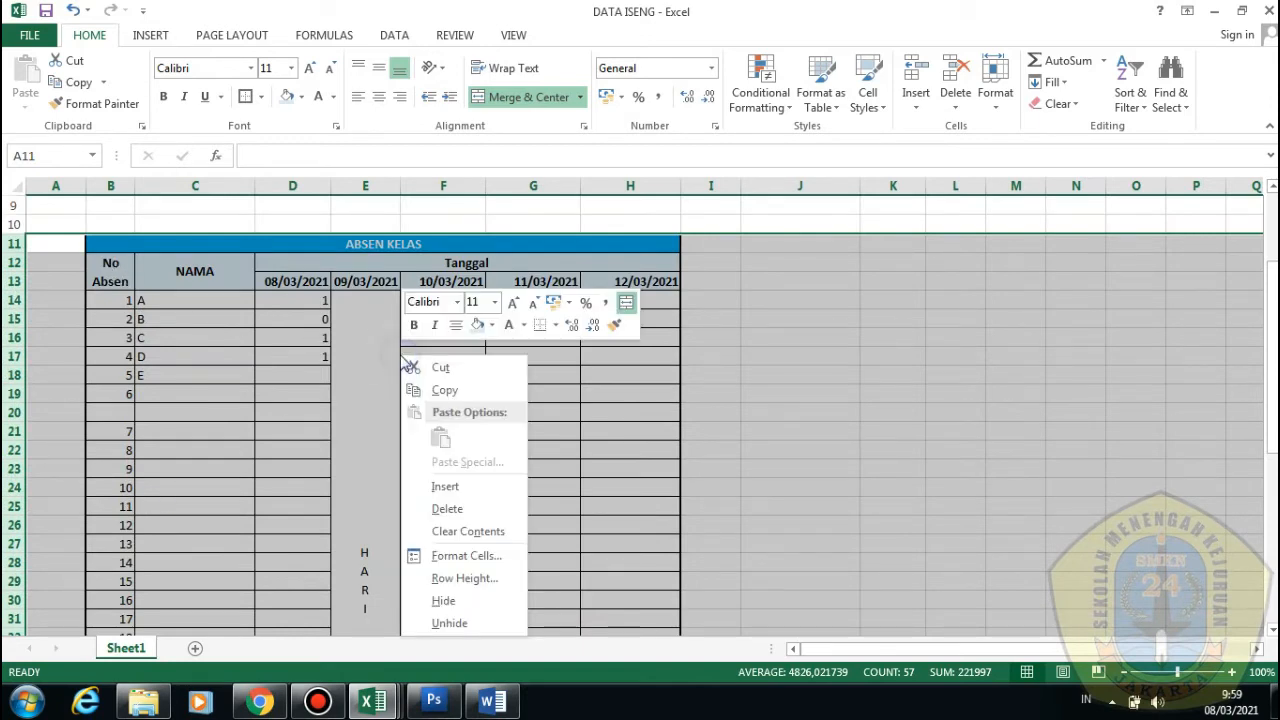
{"action": "left_click", "coordinate": [445, 604]}
{"action": "scroll", "coordinate": [596, 514], "scroll_direction": "up", "scroll_amount": 2}
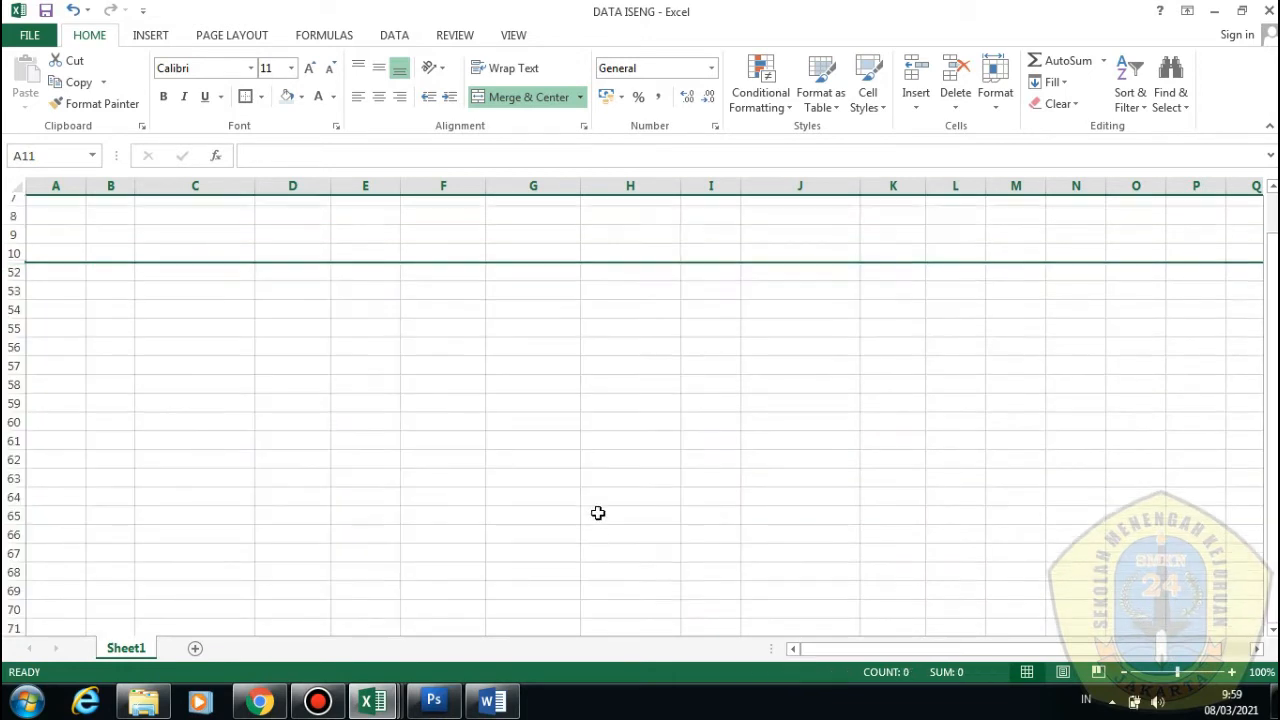
{"action": "scroll", "coordinate": [597, 513], "scroll_direction": "up", "scroll_amount": 1}
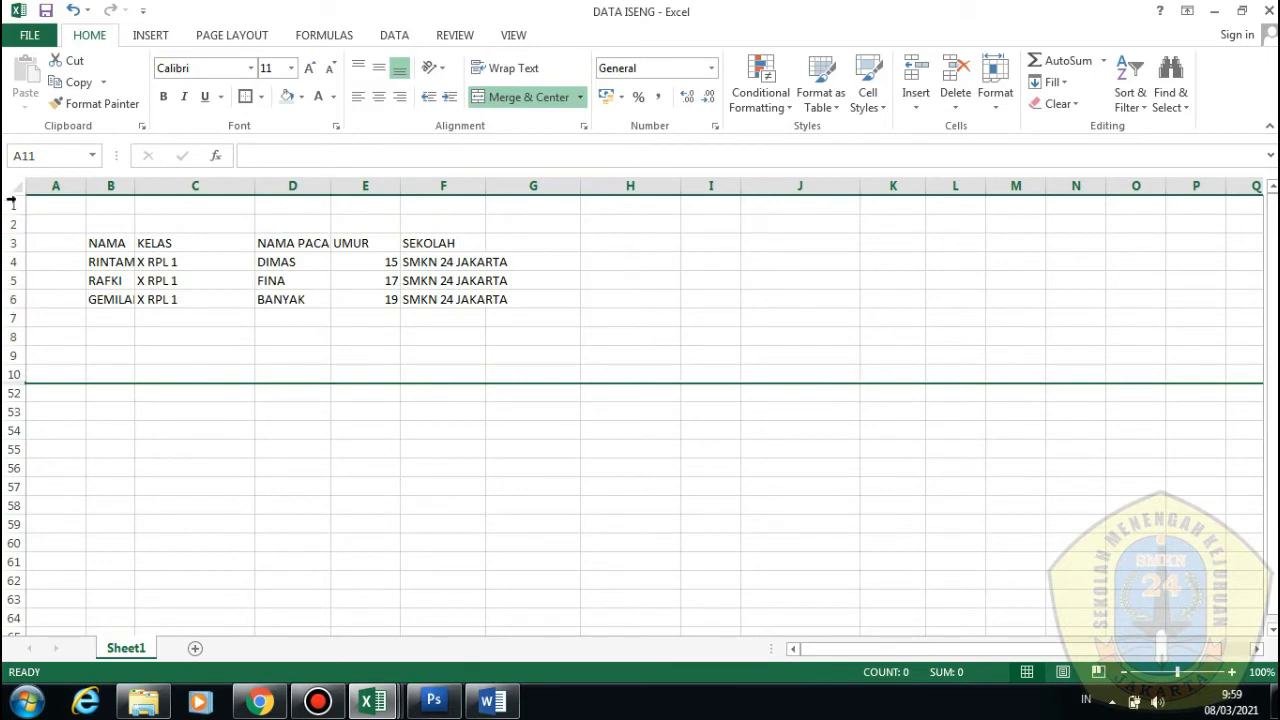
{"action": "left_click_drag", "start_coordinate": [12, 205], "coordinate": [12, 412]}
{"action": "left_click", "coordinate": [140, 449]}
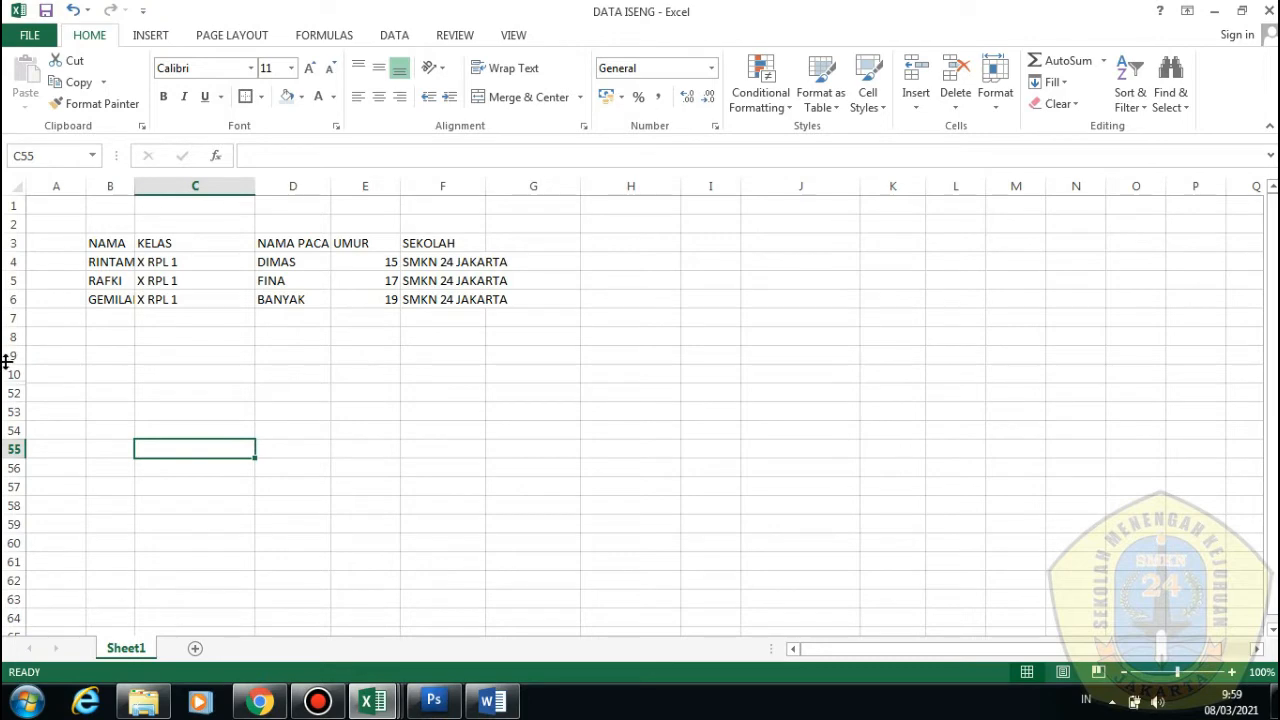
{"action": "left_click_drag", "start_coordinate": [8, 355], "coordinate": [14, 449]}
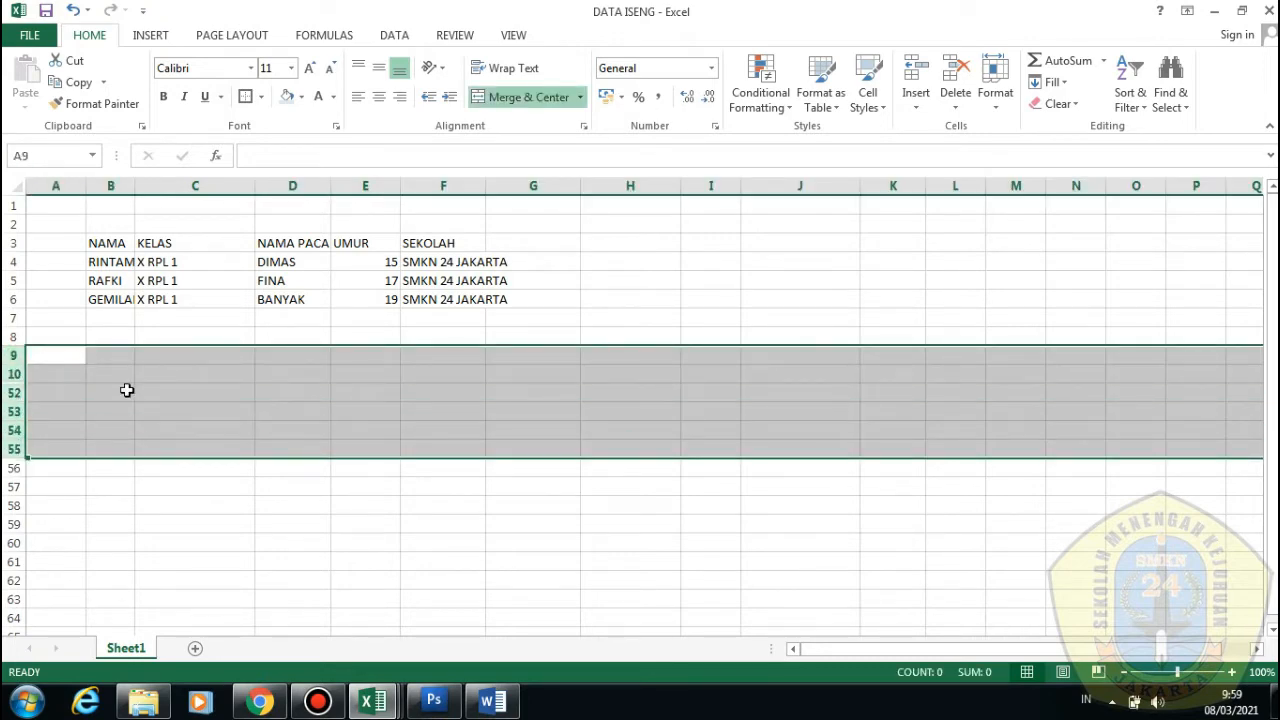
{"action": "right_click", "coordinate": [127, 390]}
{"action": "left_click", "coordinate": [210, 657]}
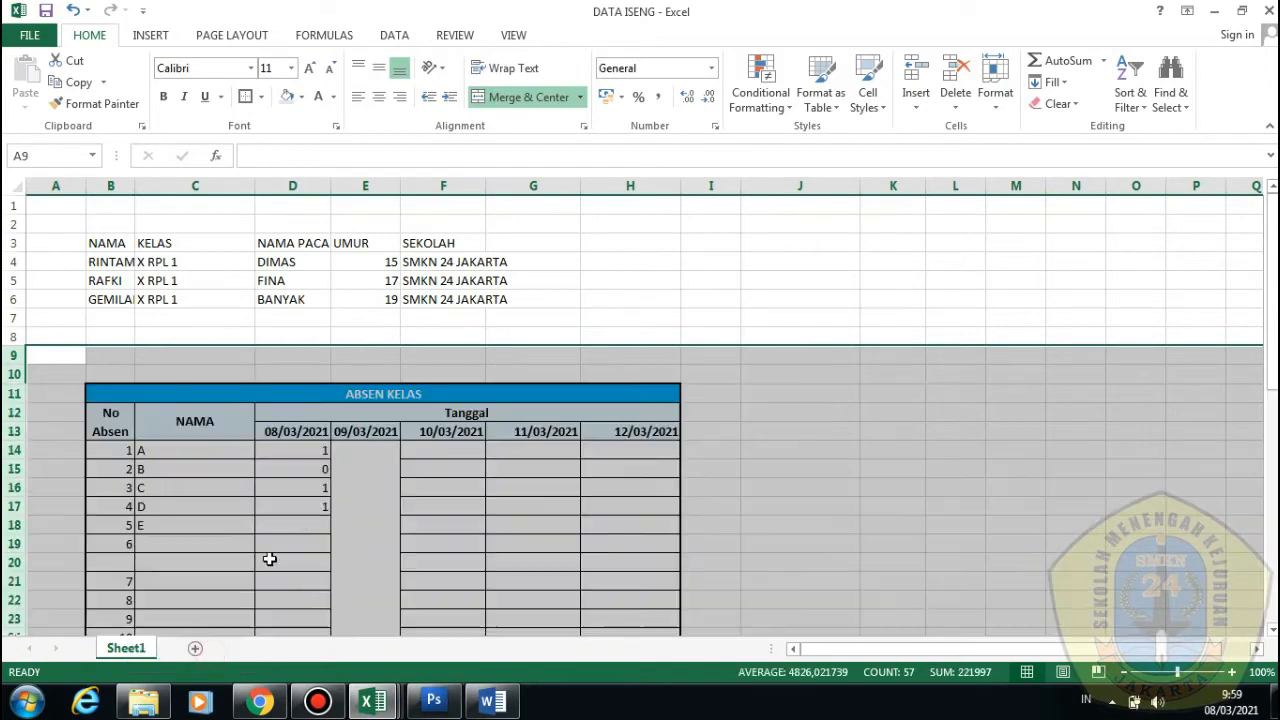
{"action": "left_click", "coordinate": [478, 485]}
{"action": "scroll", "coordinate": [491, 474], "scroll_direction": "down", "scroll_amount": 3}
{"action": "scroll", "coordinate": [491, 474], "scroll_direction": "down", "scroll_amount": 3}
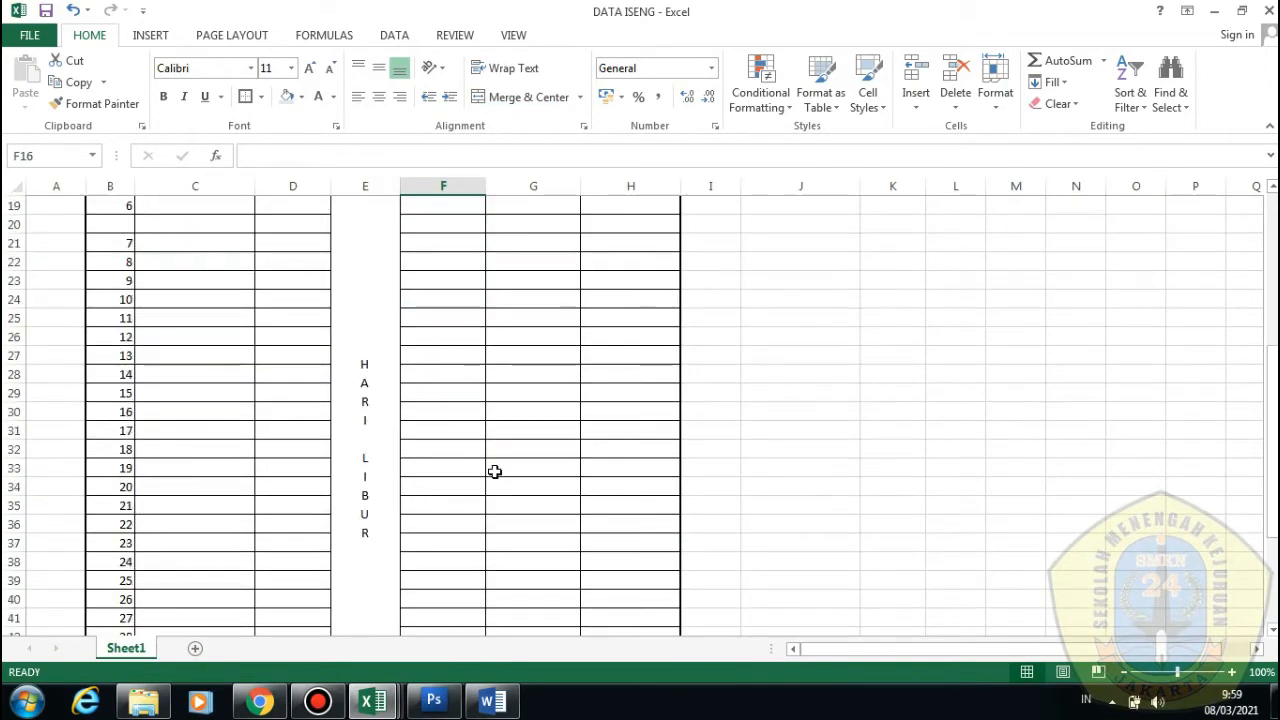
{"action": "scroll", "coordinate": [495, 468], "scroll_direction": "down", "scroll_amount": 3}
{"action": "scroll", "coordinate": [499, 468], "scroll_direction": "up", "scroll_amount": 4}
{"action": "scroll", "coordinate": [499, 468], "scroll_direction": "up", "scroll_amount": 3}
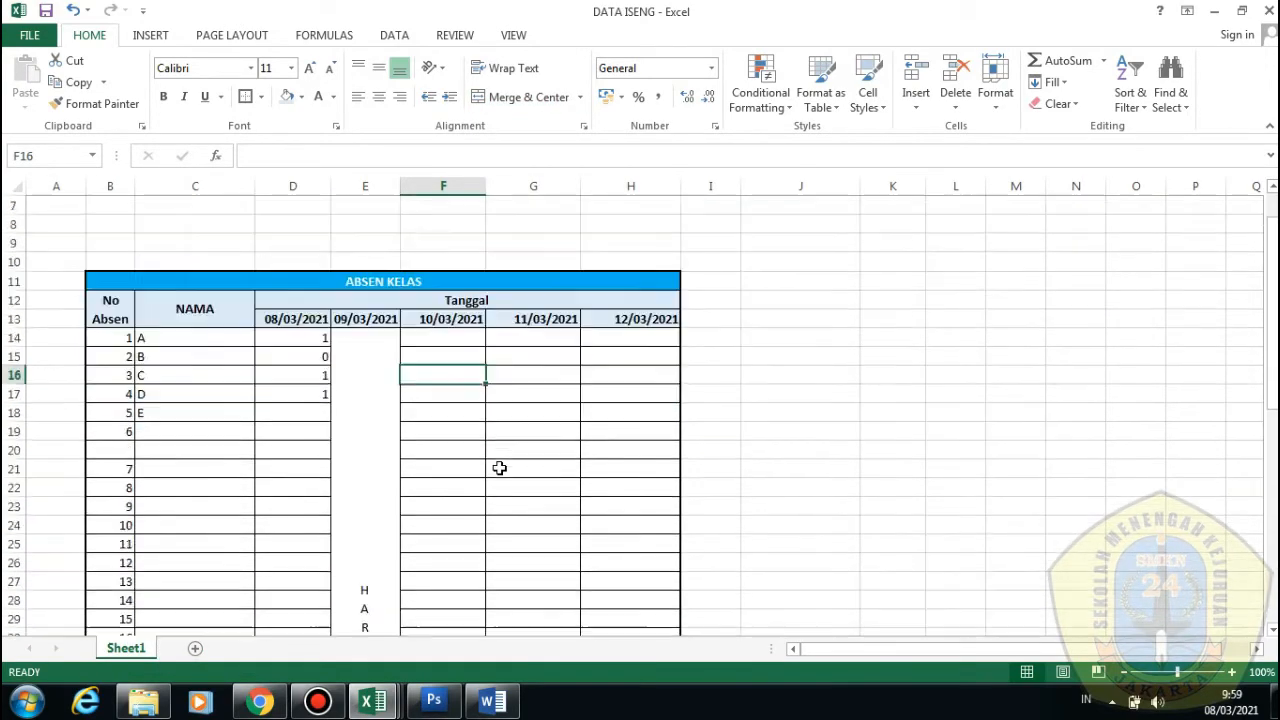
Rename Sheet1 to ABSEN MINGGU PERTAMA
{"action": "scroll", "coordinate": [499, 468], "scroll_direction": "down", "scroll_amount": 1}
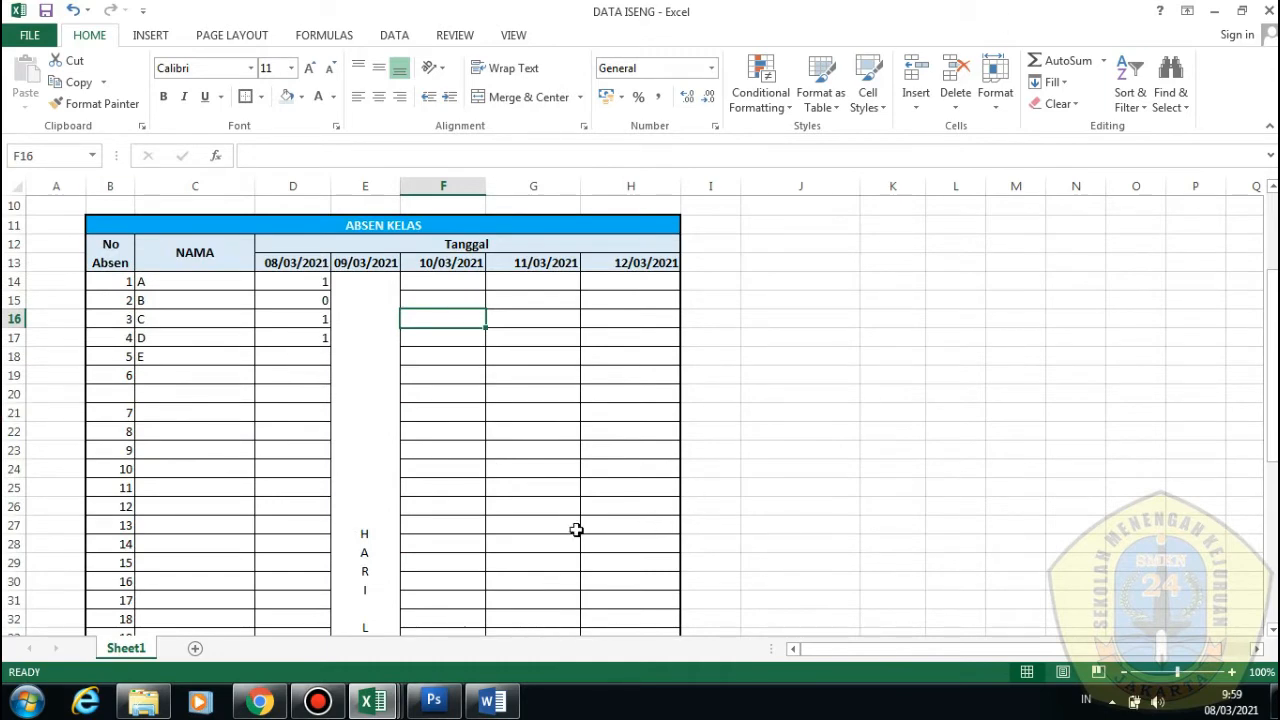
{"action": "right_click", "coordinate": [143, 654]}
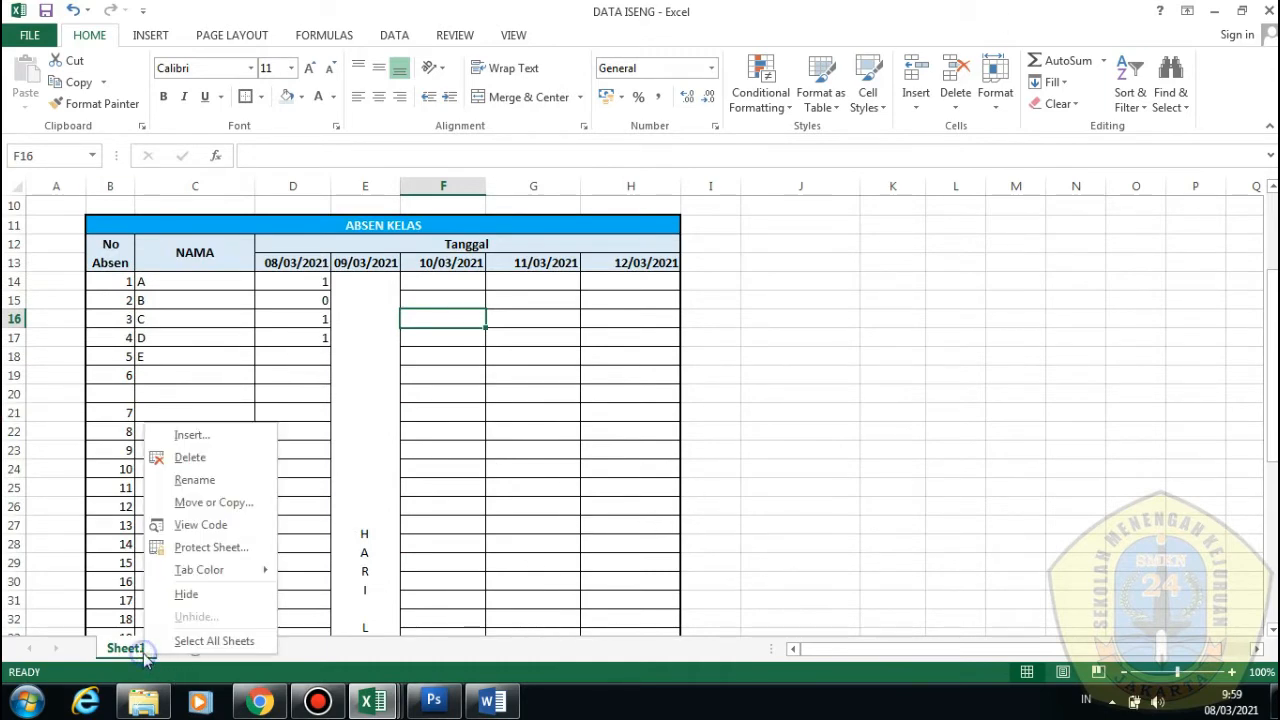
{"action": "left_click", "coordinate": [209, 483]}
{"action": "type", "text": "ABS"}
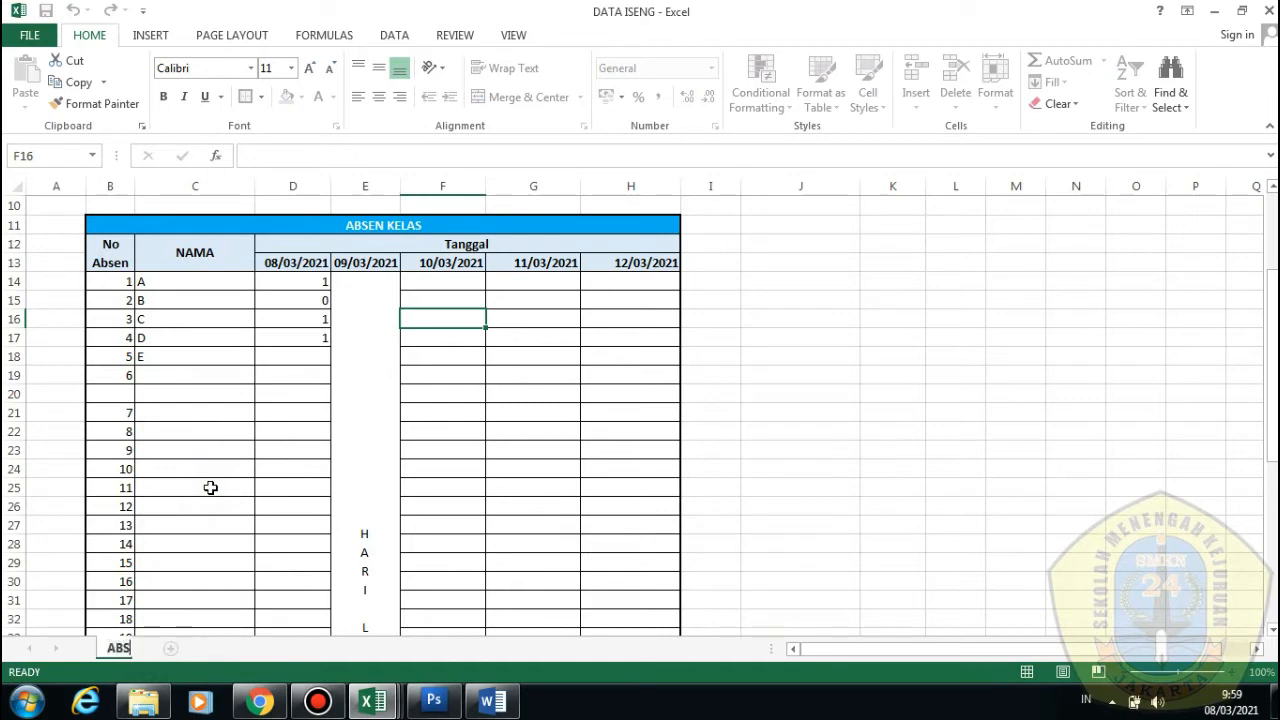
{"action": "type", "text": "EN MINGGU PE"}
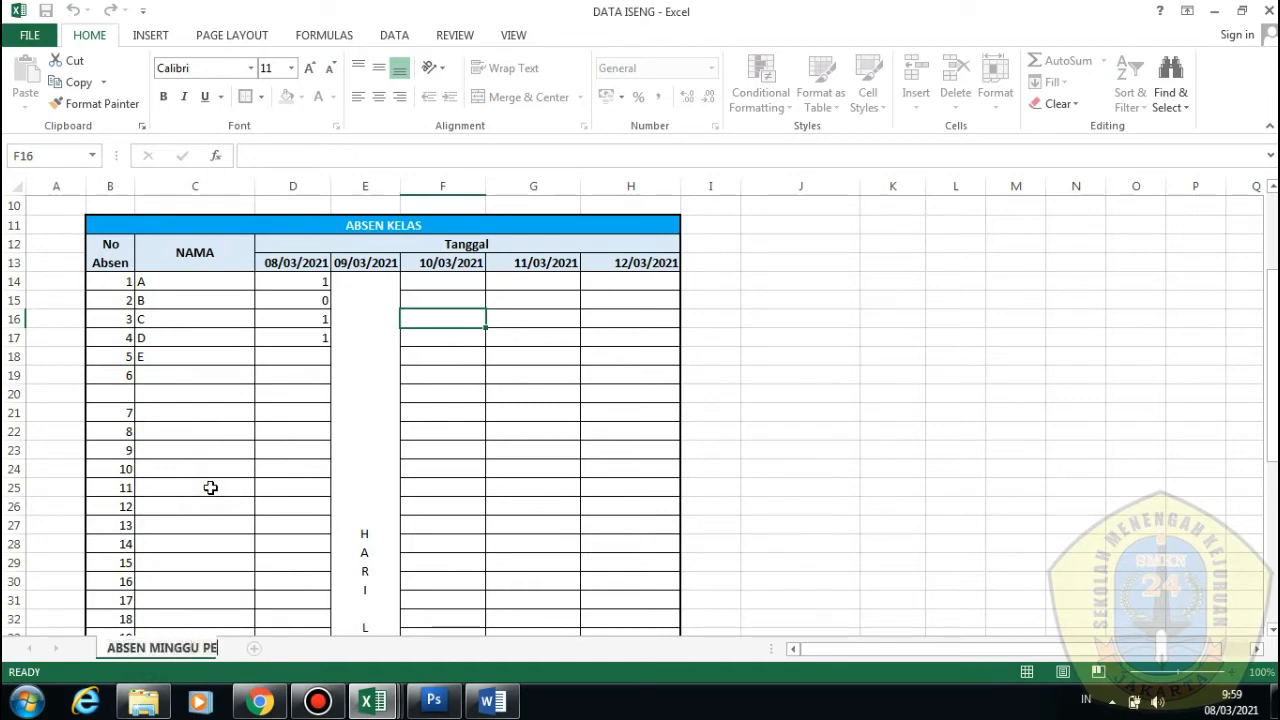
{"action": "type", "text": "RTAMA"}
{"action": "left_click", "coordinate": [210, 487]}
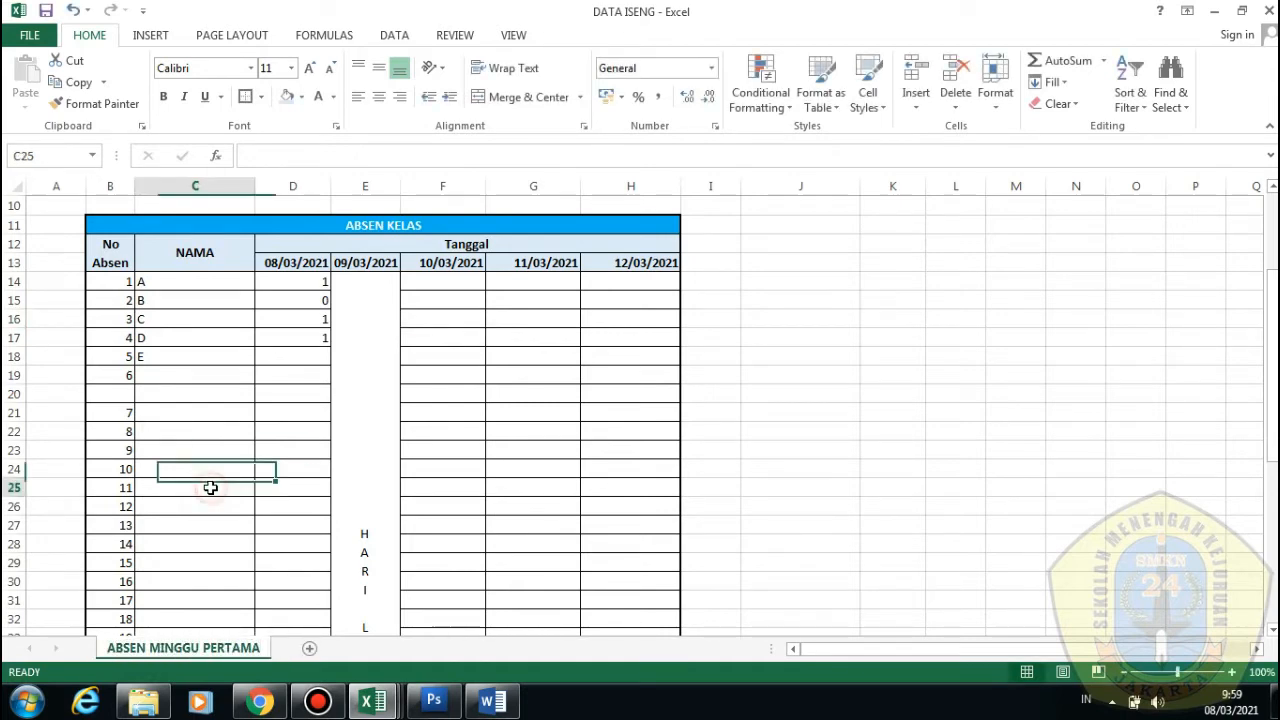
Create a copy of the ABSEN MINGGU PERTAMA sheet via Move or Copy
{"action": "right_click", "coordinate": [189, 651]}
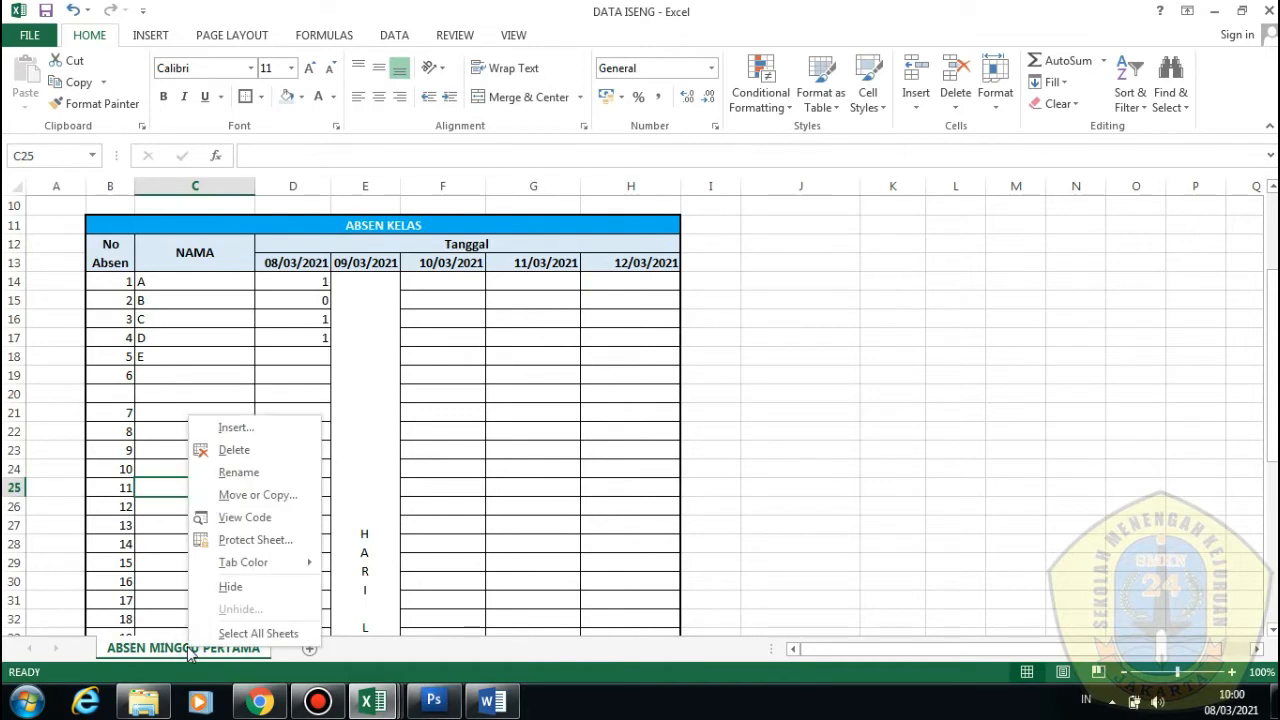
{"action": "left_click", "coordinate": [288, 496]}
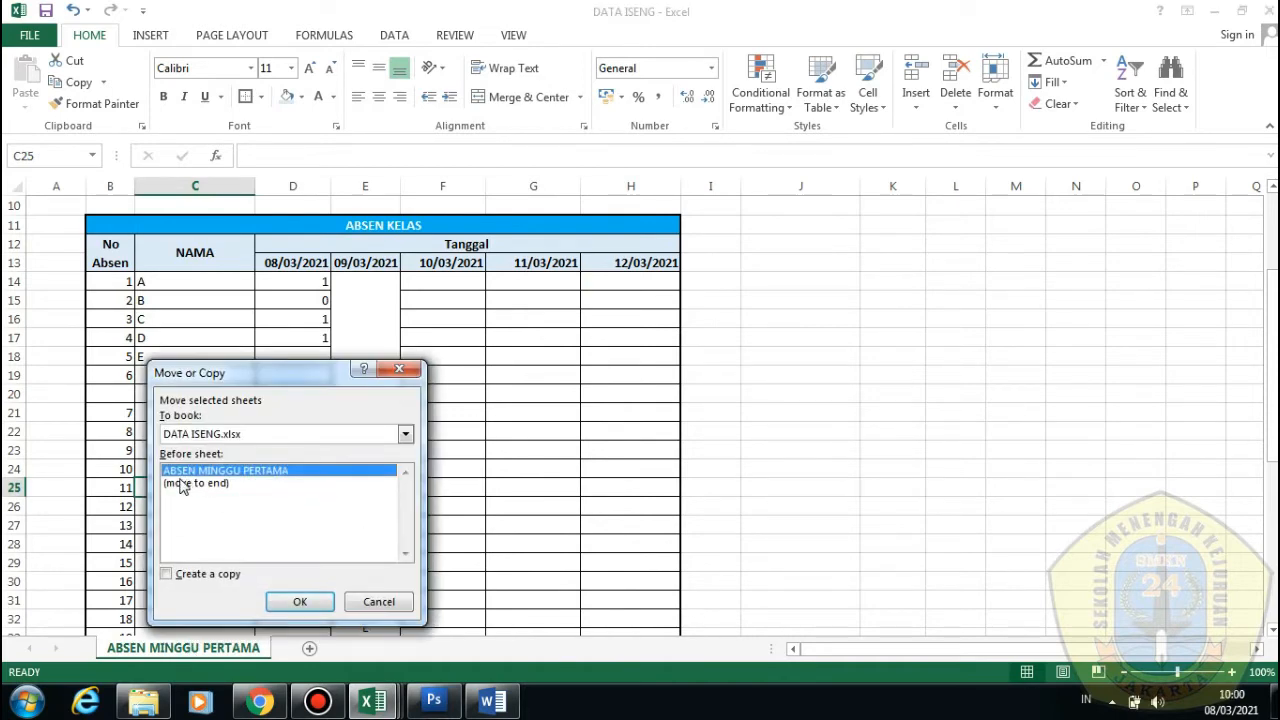
{"action": "left_click", "coordinate": [167, 574]}
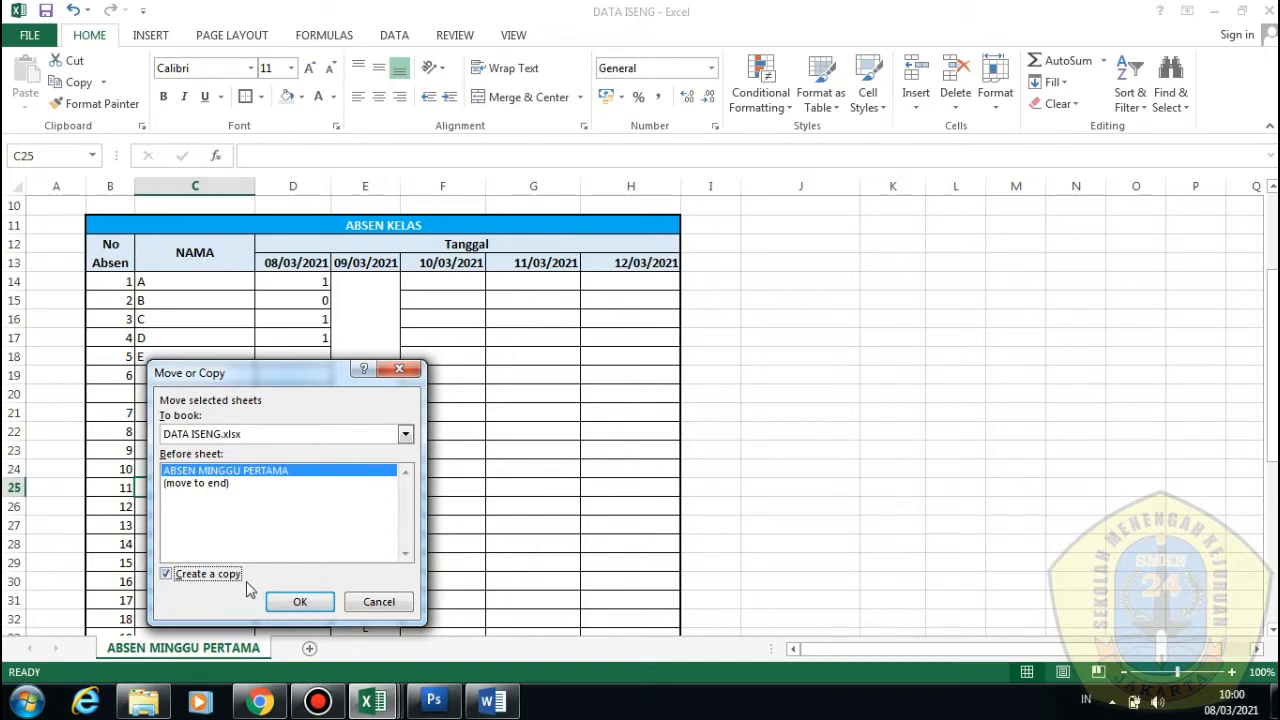
{"action": "left_click", "coordinate": [318, 605]}
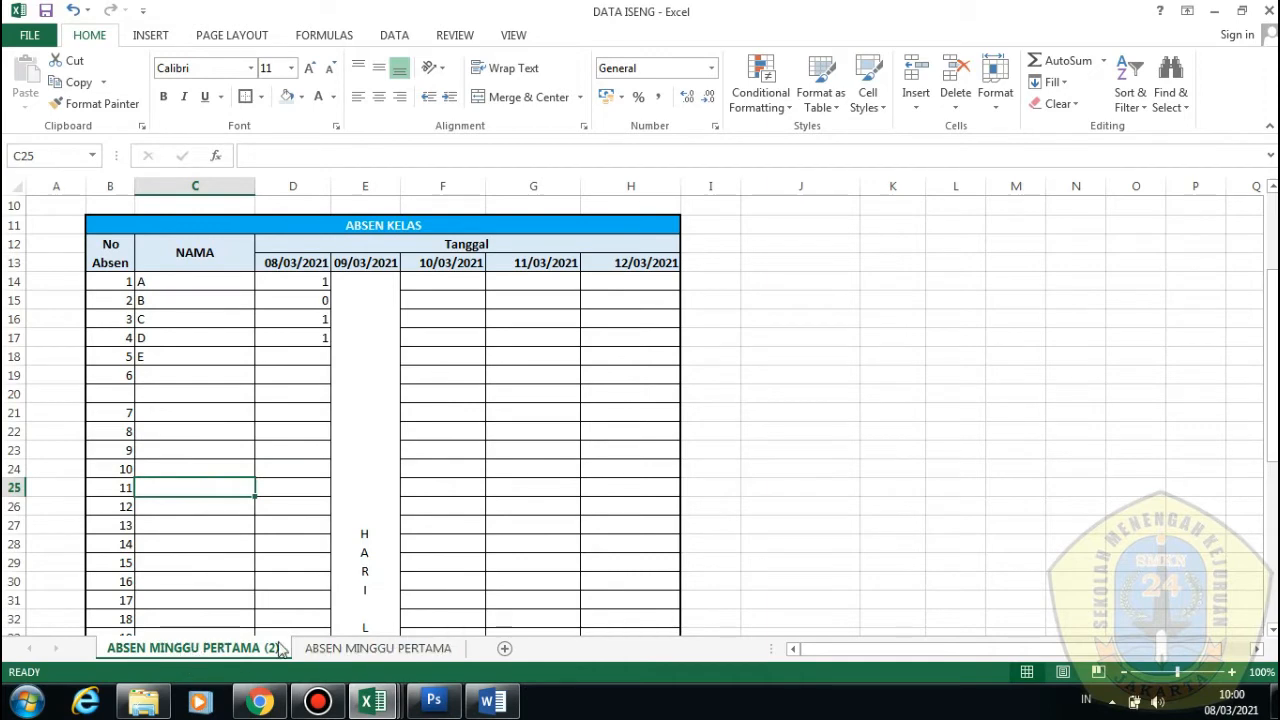
Flip between ABSEN MINGGU PERTAMA and its copy, ending on the copied sheet
{"action": "left_click", "coordinate": [343, 648]}
{"action": "left_click", "coordinate": [264, 648]}
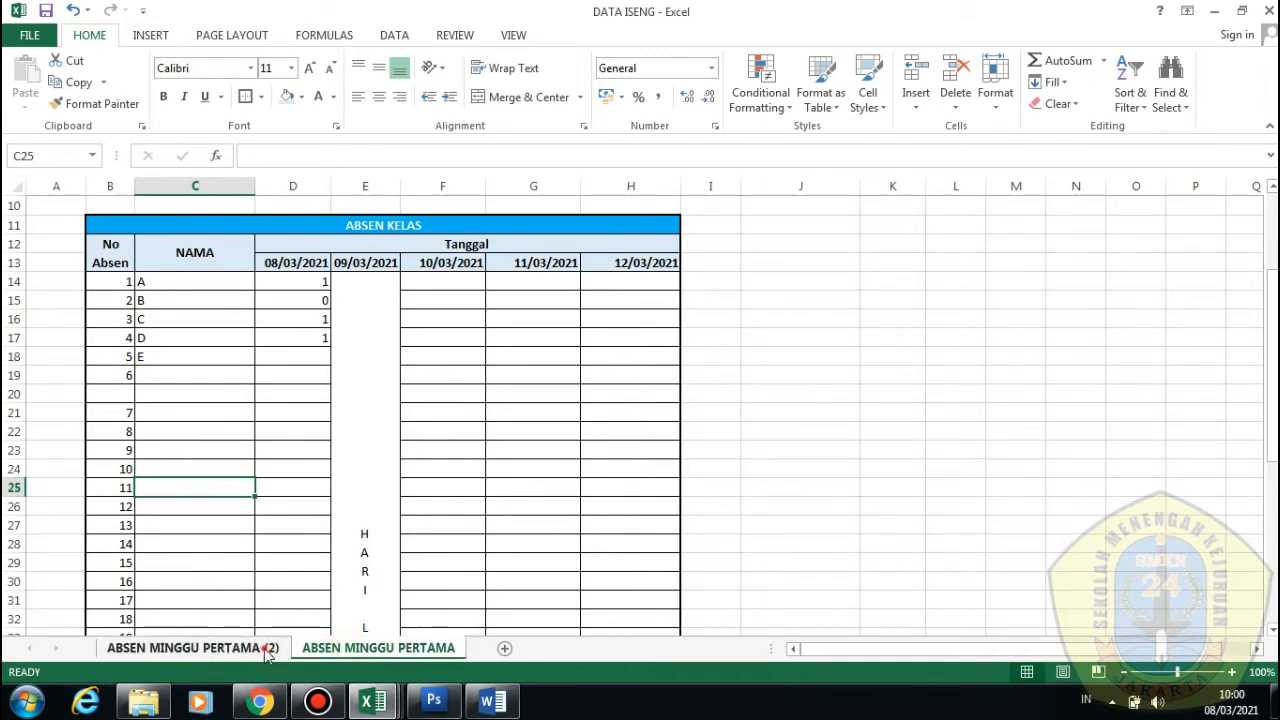
{"action": "left_click", "coordinate": [350, 648]}
{"action": "left_click", "coordinate": [262, 648]}
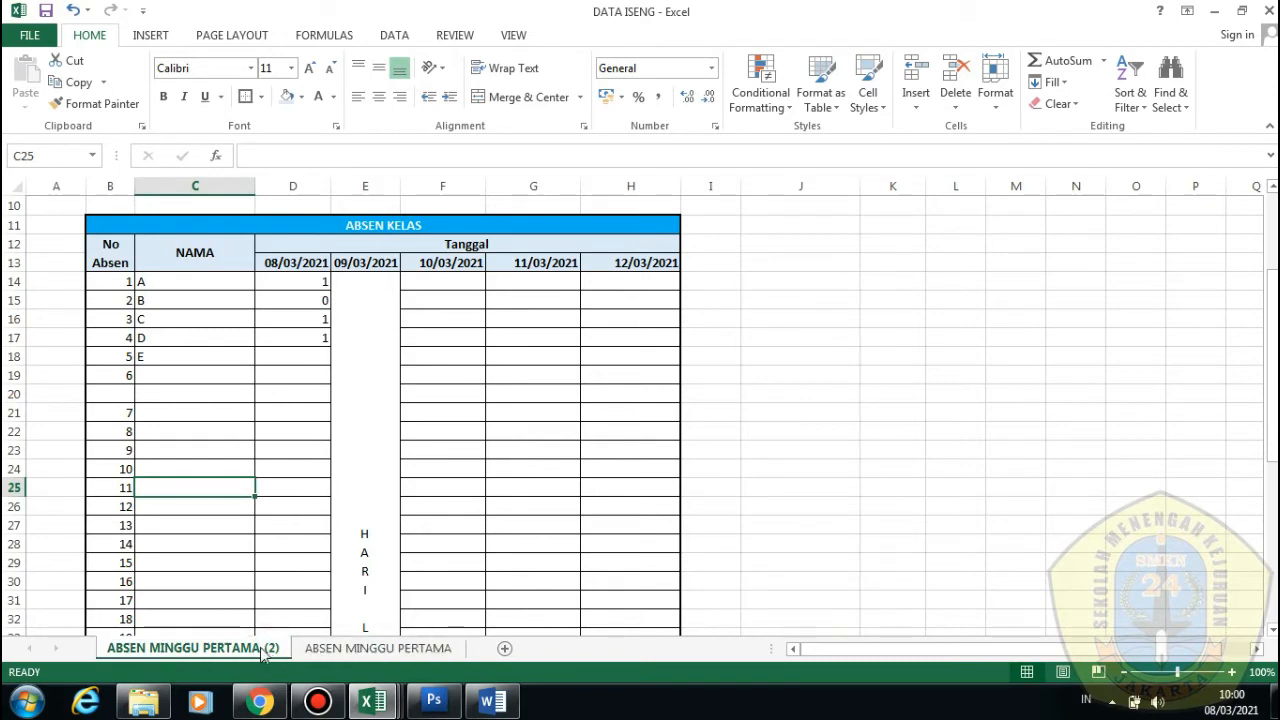
{"action": "left_click", "coordinate": [333, 648]}
{"action": "left_click", "coordinate": [226, 650]}
Rename the copied sheet ABSEN MINGGU PERTAMA (2) to ABSEN MINGGU KEDUA
{"action": "right_click", "coordinate": [265, 652]}
{"action": "left_click", "coordinate": [320, 472]}
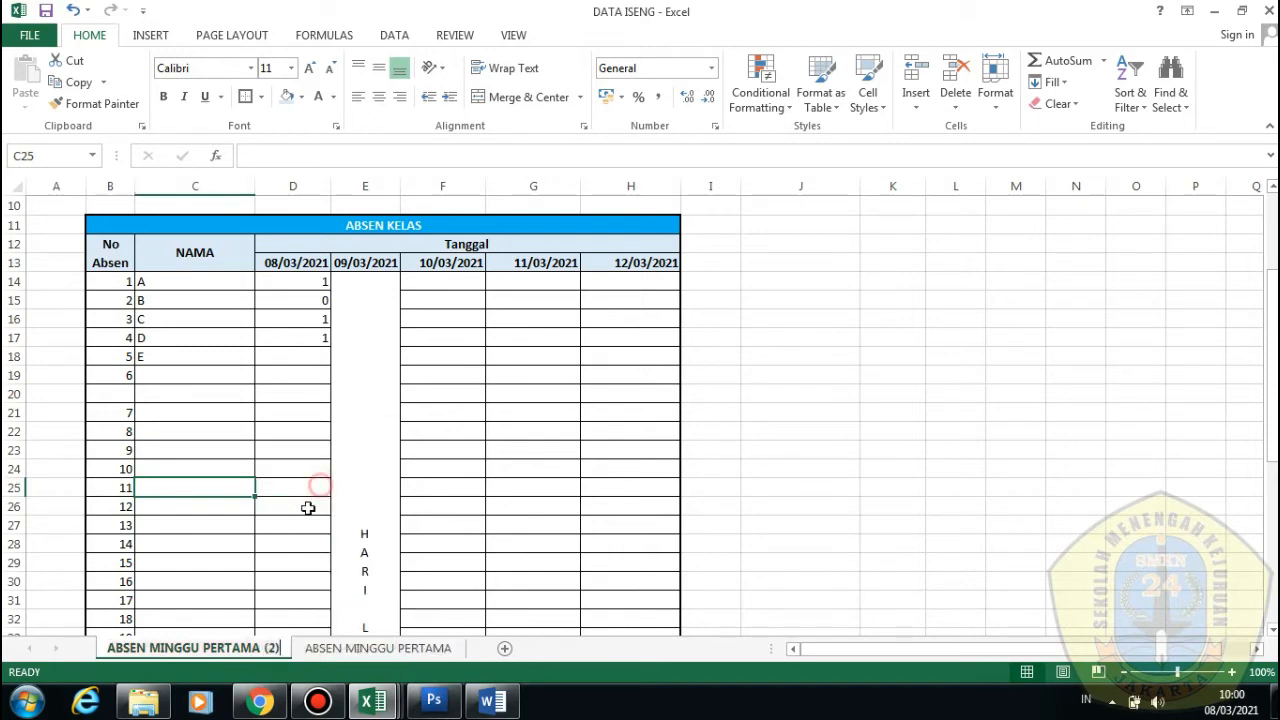
{"action": "right_click", "coordinate": [285, 650]}
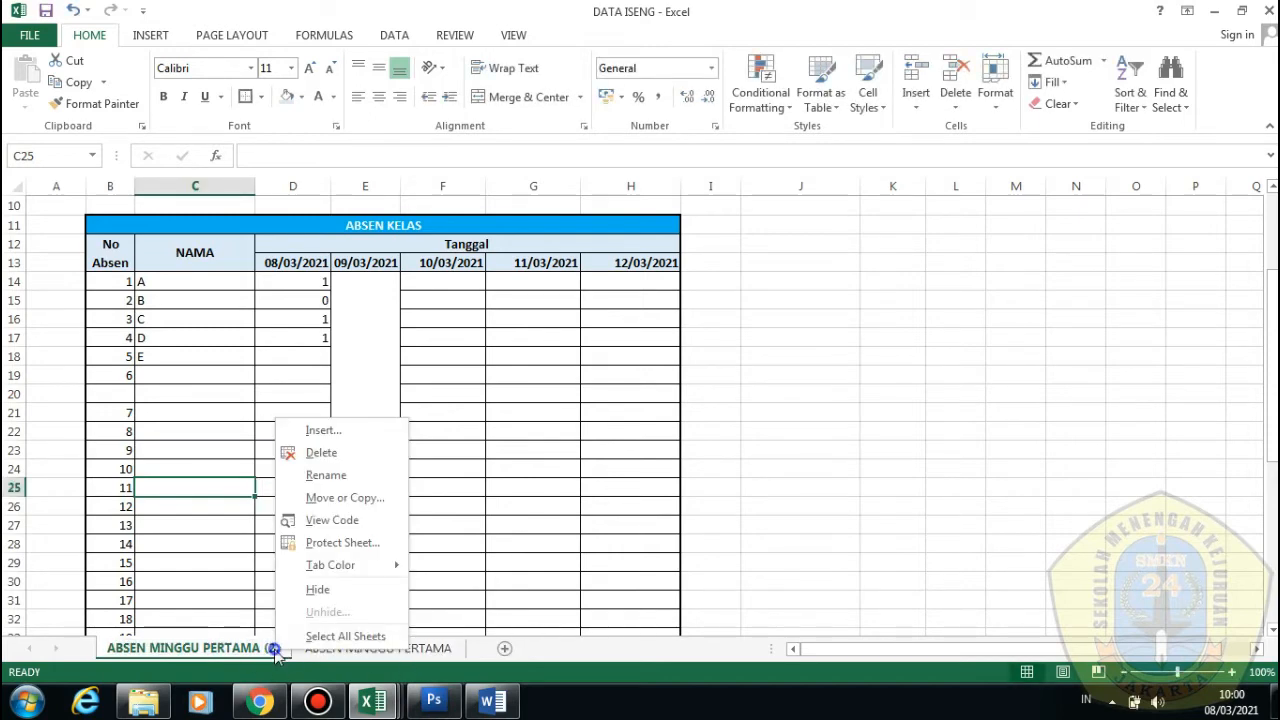
{"action": "left_click", "coordinate": [345, 475]}
{"action": "left_click_drag", "start_coordinate": [277, 649], "coordinate": [212, 648]}
{"action": "key", "text": "BackSpace"}
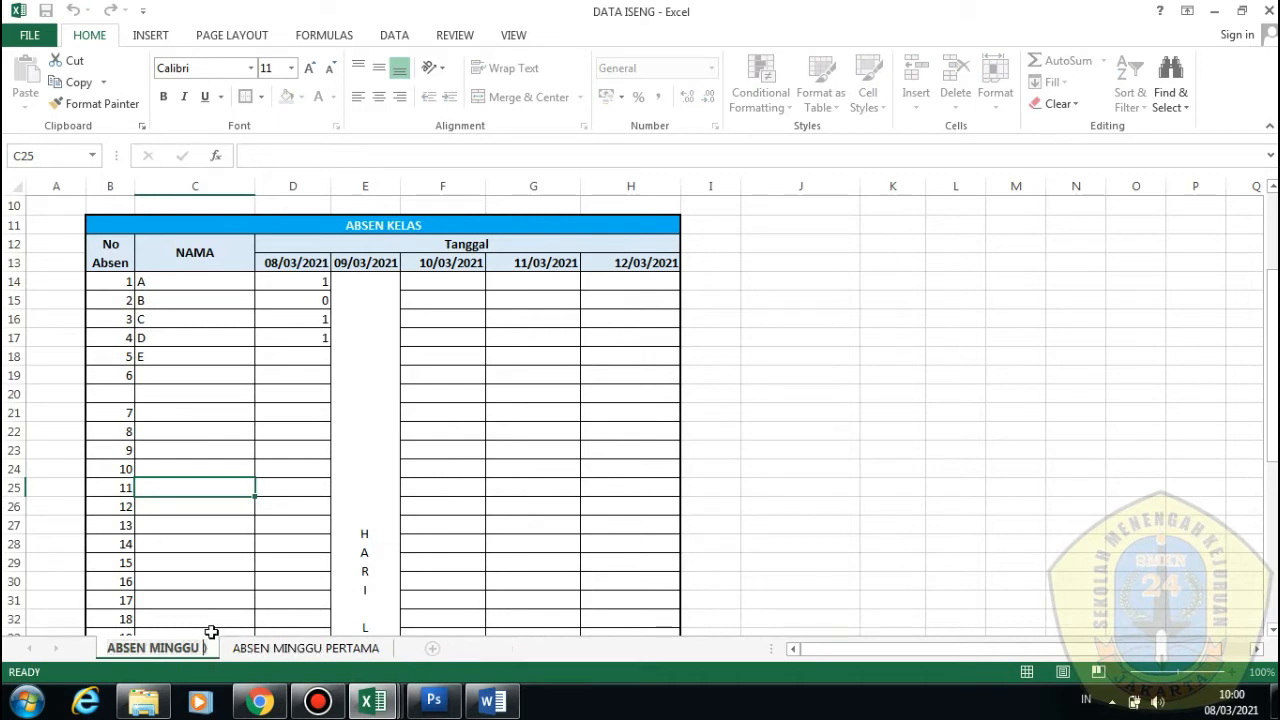
{"action": "type", "text": "KEDUA"}
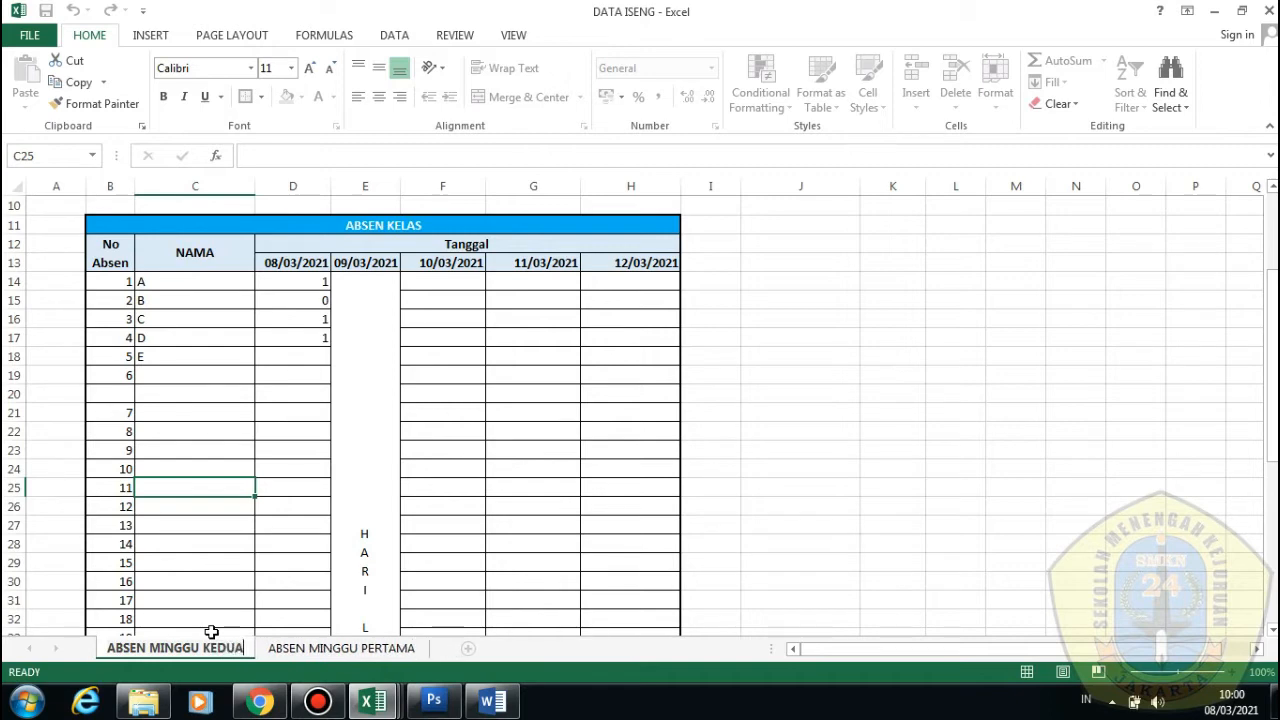
{"action": "left_click", "coordinate": [211, 632]}
{"action": "left_click", "coordinate": [211, 632]}
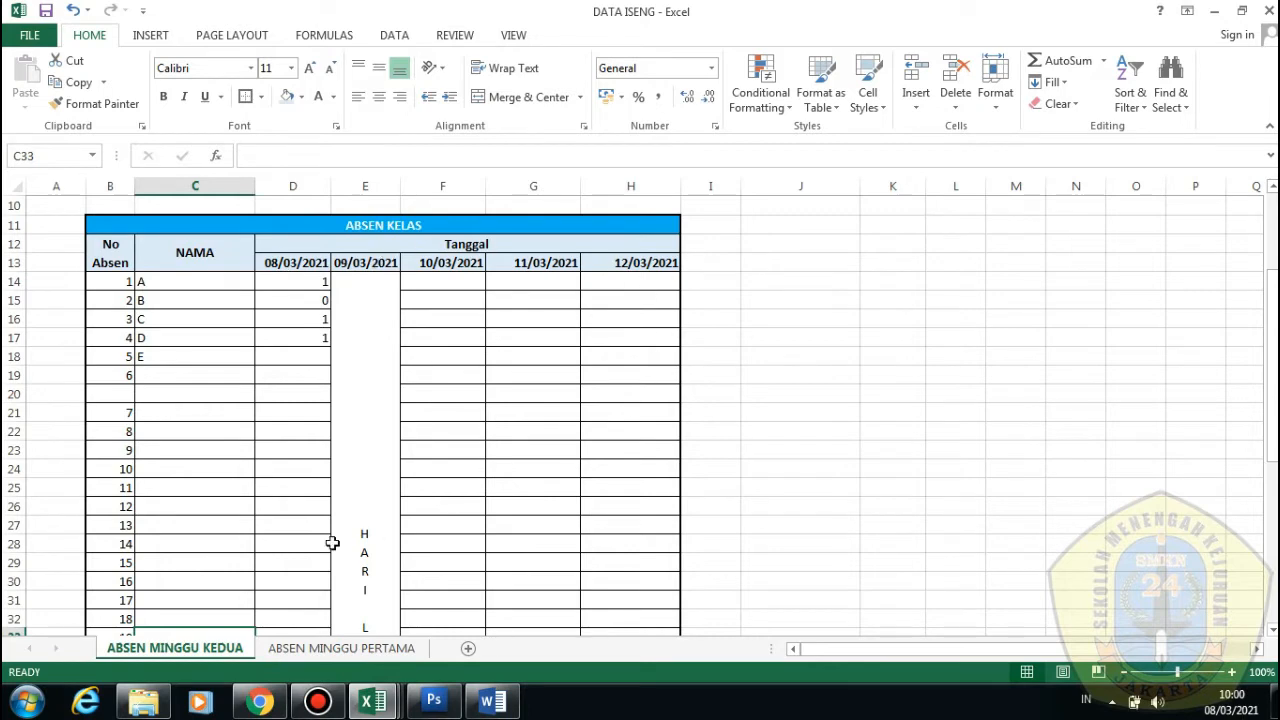
Insert a blank sheet, rename Sheet3 to NILAI, and drag it after ABSEN MINGGU PERTAMA
{"action": "left_click", "coordinate": [469, 649]}
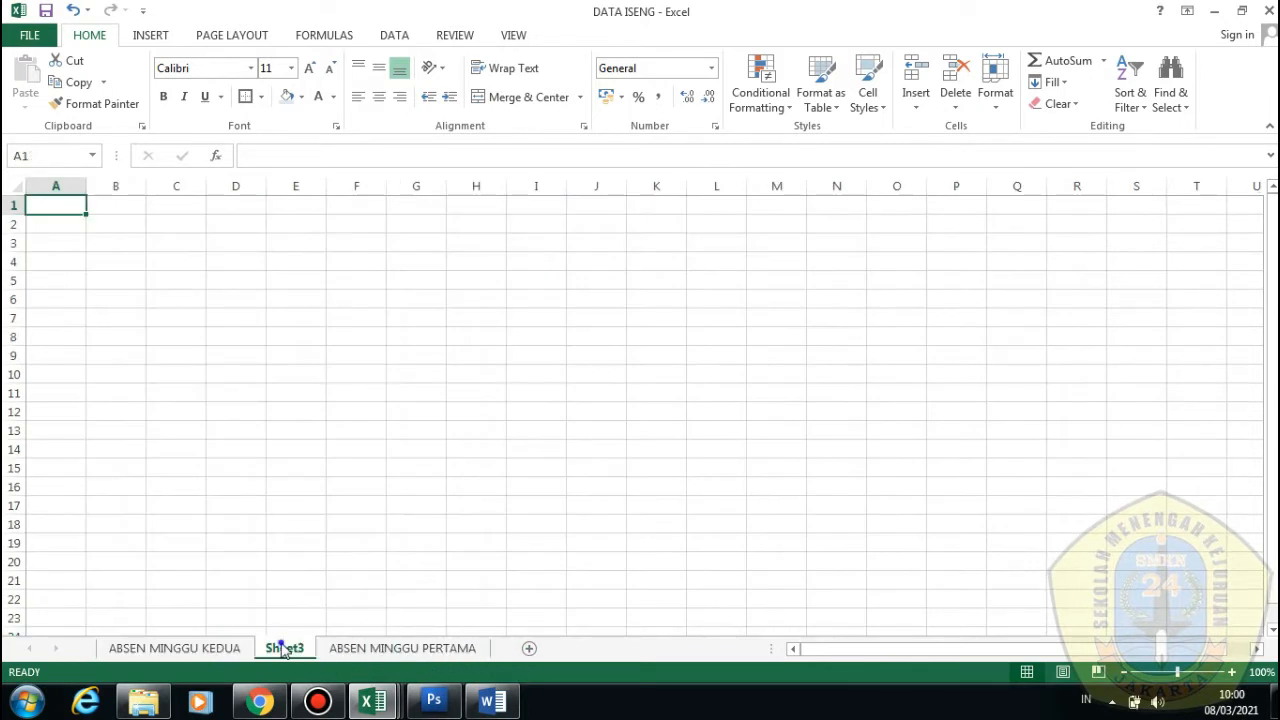
{"action": "right_click", "coordinate": [282, 650]}
{"action": "left_click", "coordinate": [363, 467]}
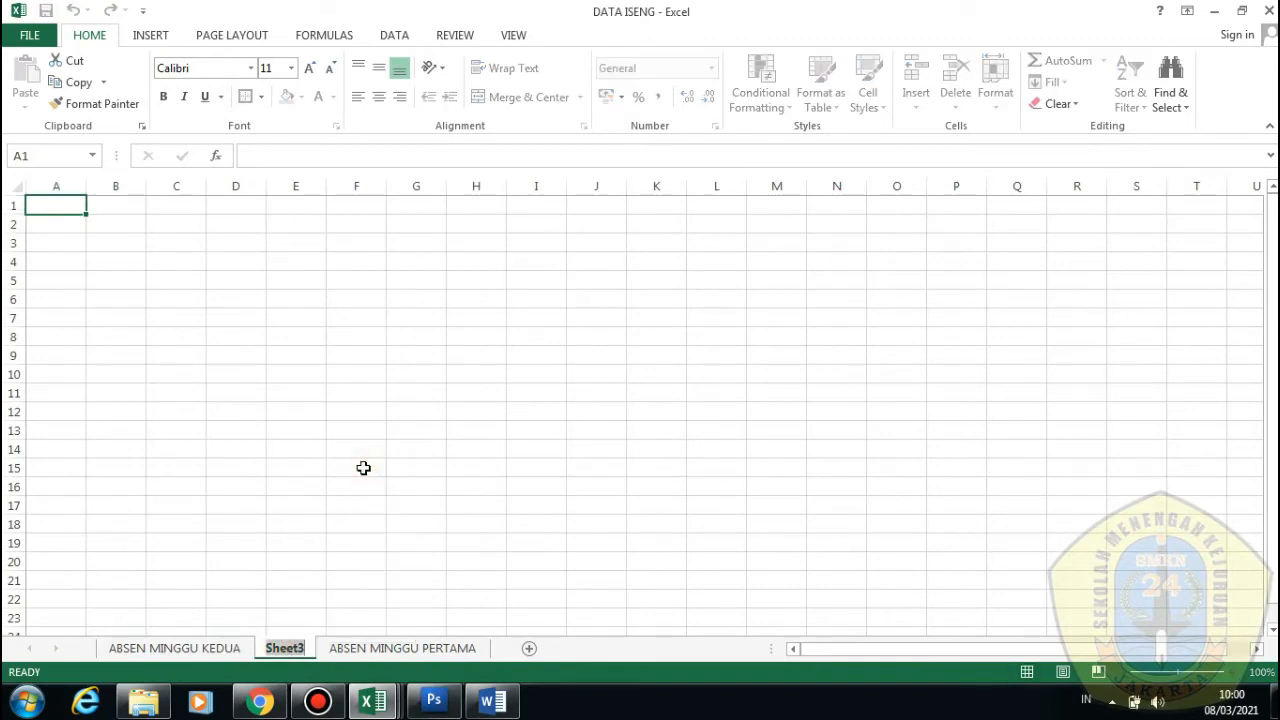
{"action": "type", "text": "NILAI"}
{"action": "left_click", "coordinate": [363, 467]}
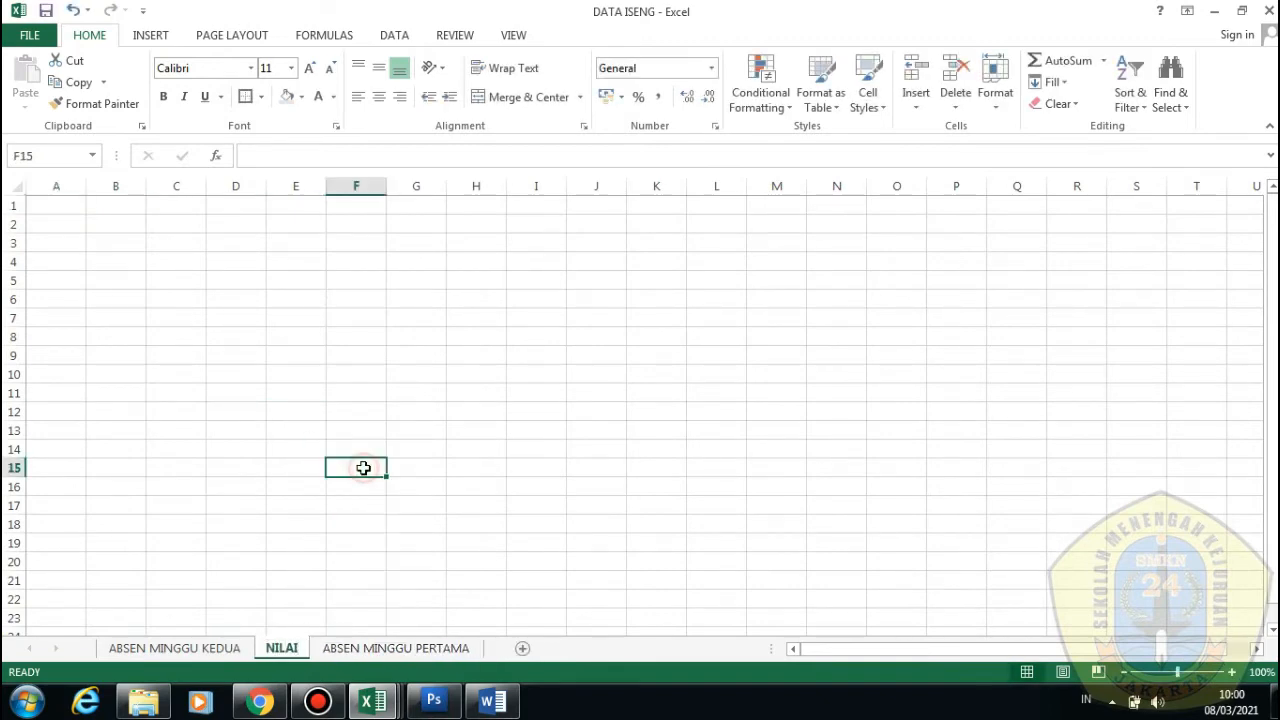
{"action": "left_click_drag", "start_coordinate": [287, 651], "coordinate": [489, 652]}
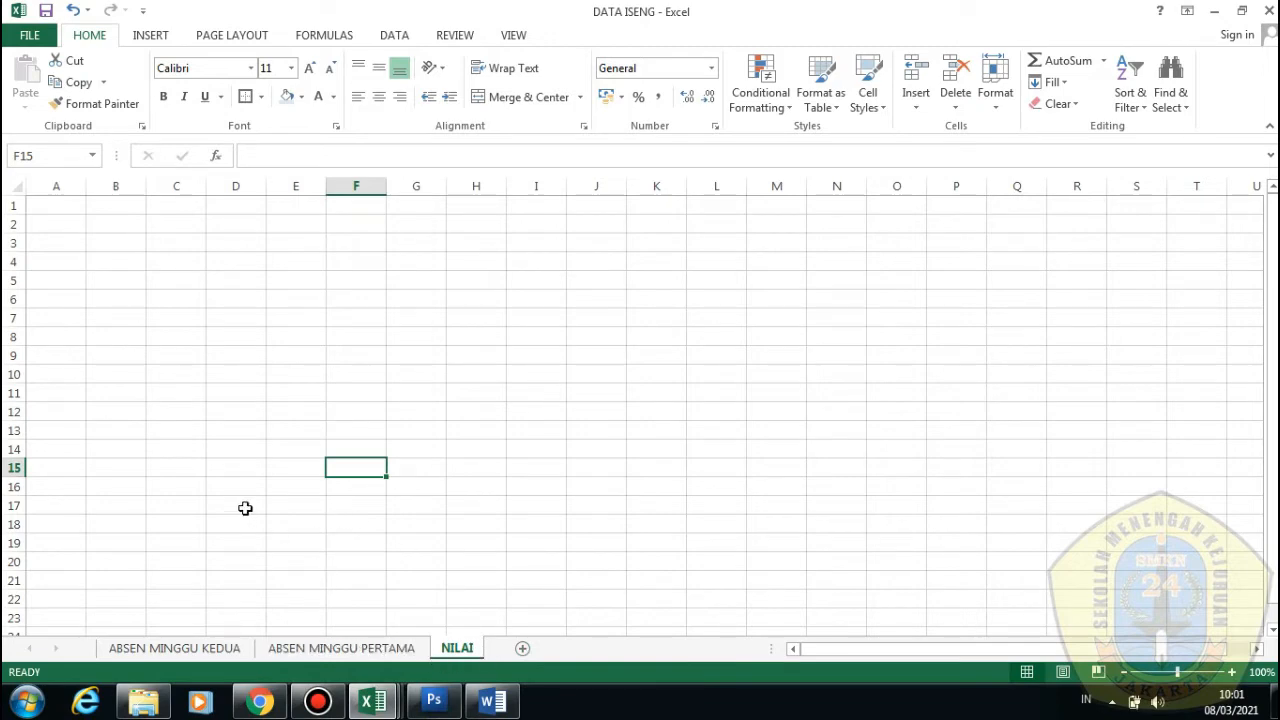
On ABSEN MINGGU KEDUA, hide rows 10 through 51 containing the attendance table
{"action": "left_click", "coordinate": [365, 650]}
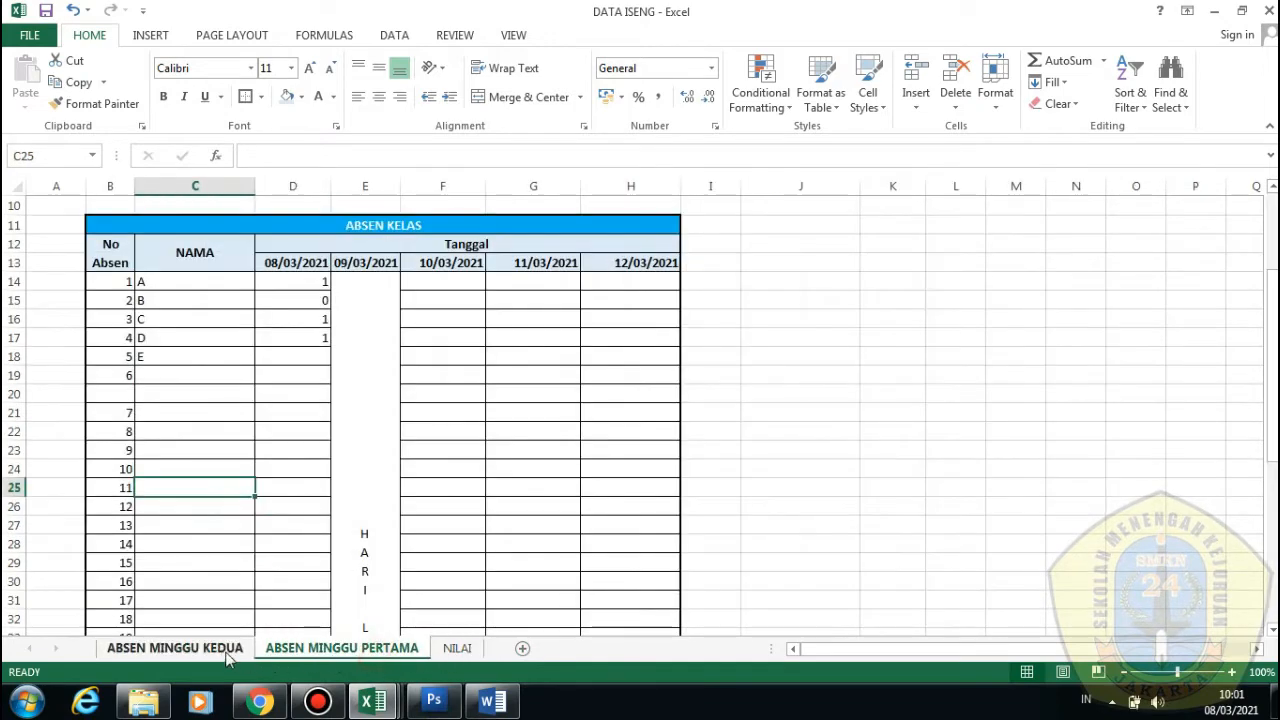
{"action": "left_click", "coordinate": [200, 650]}
{"action": "scroll", "coordinate": [389, 488], "scroll_direction": "up", "scroll_amount": 1}
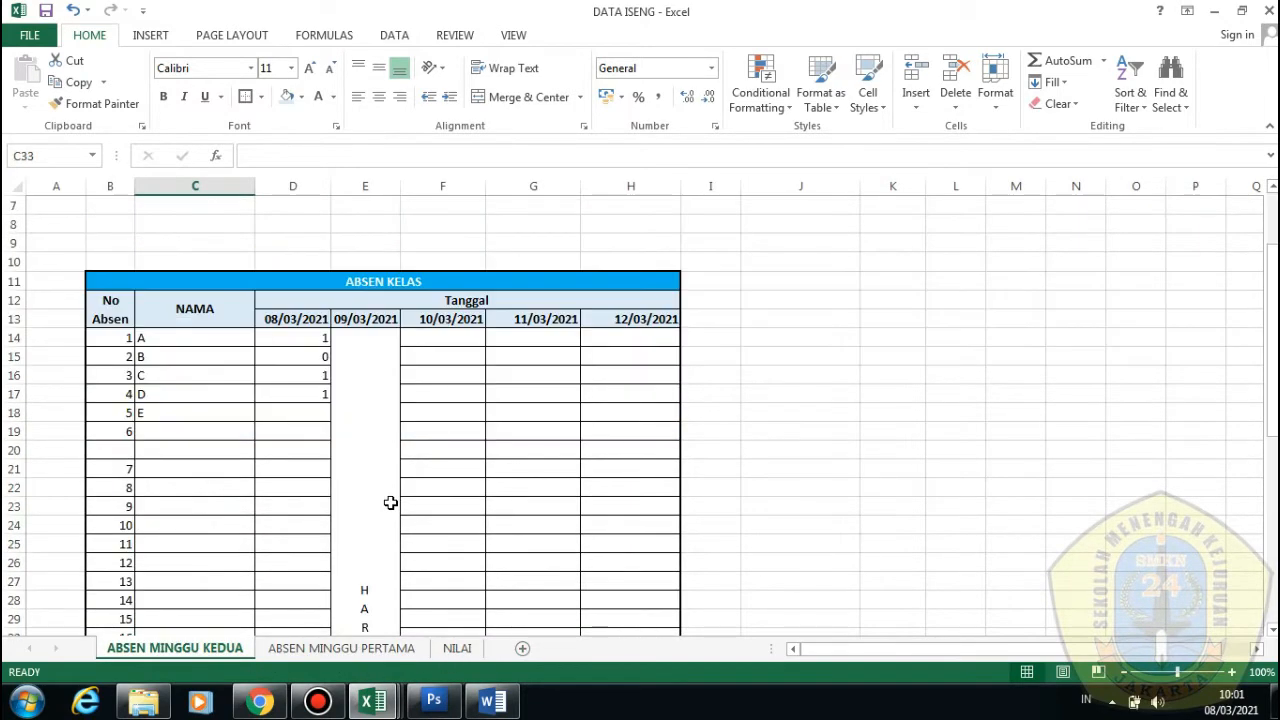
{"action": "scroll", "coordinate": [390, 503], "scroll_direction": "down", "scroll_amount": 1}
{"action": "scroll", "coordinate": [414, 534], "scroll_direction": "up", "scroll_amount": 1}
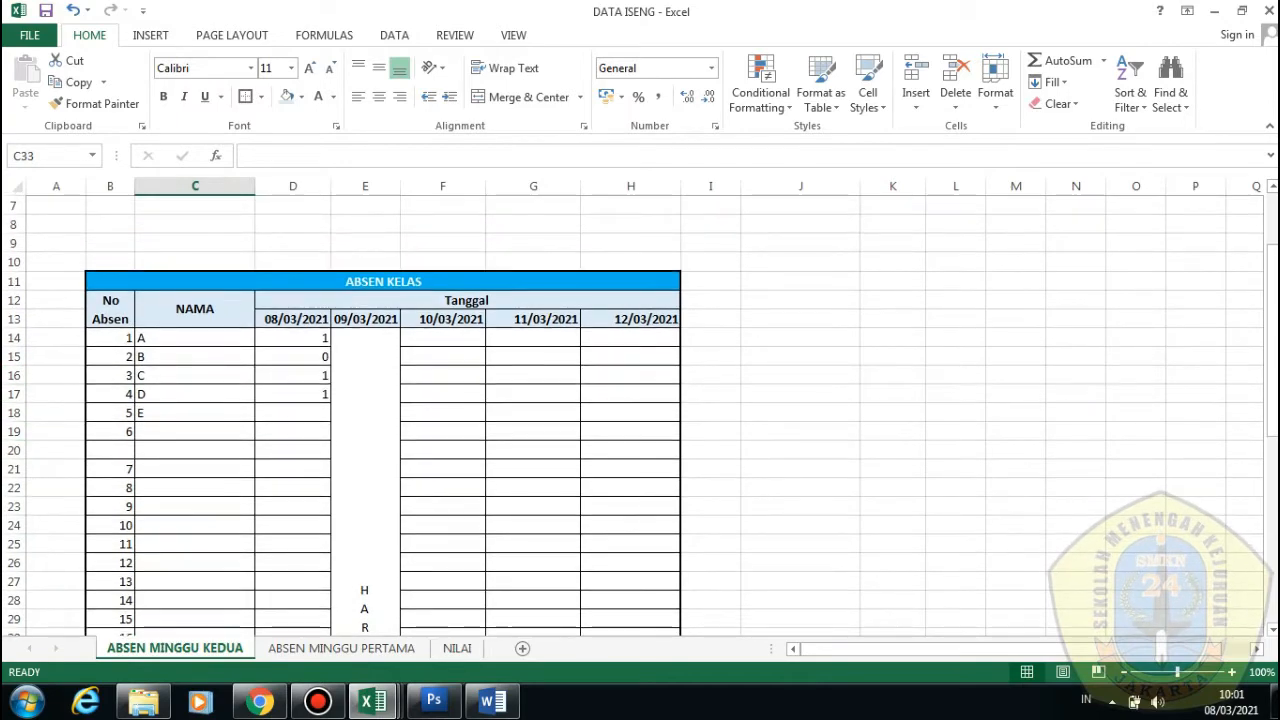
{"action": "left_click_drag", "start_coordinate": [10, 272], "coordinate": [16, 590]}
{"action": "right_click", "coordinate": [268, 488]}
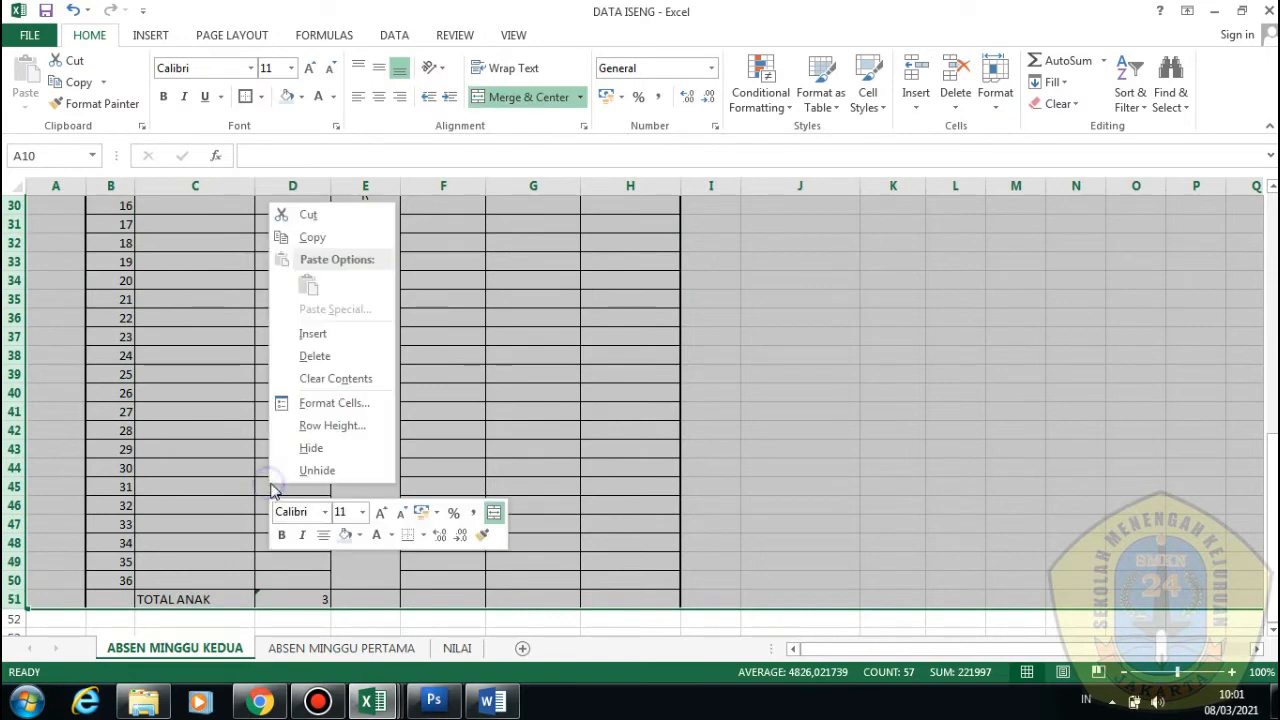
{"action": "left_click", "coordinate": [318, 448]}
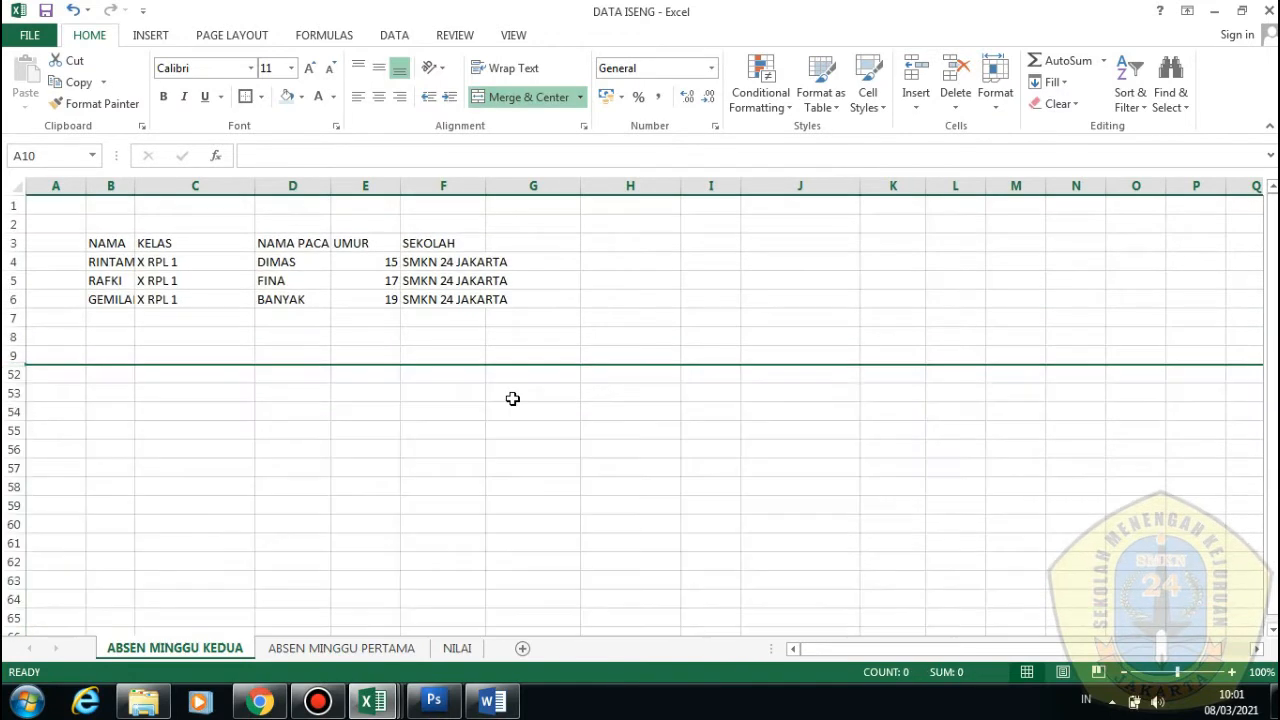
{"action": "scroll", "coordinate": [298, 510], "scroll_direction": "down", "scroll_amount": 1}
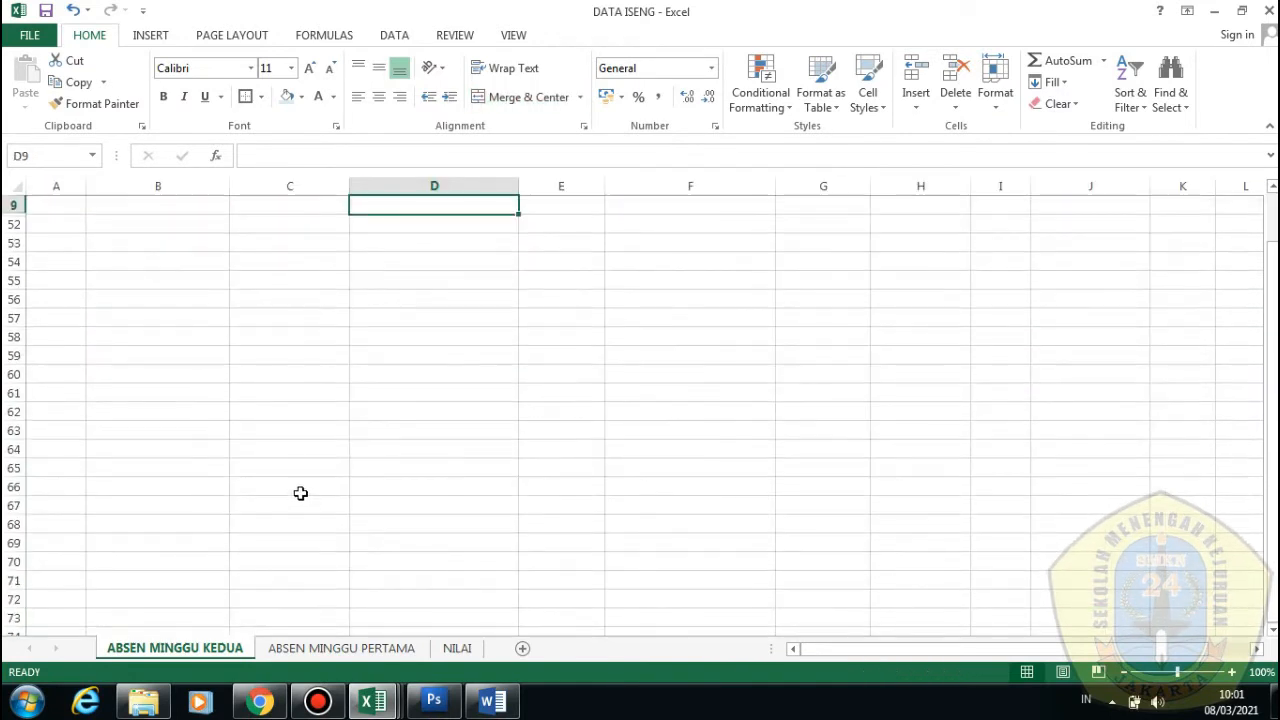
Look through the INSERT and PAGE LAYOUT ribbons, check Orientation, then show the FORMULAS ribbon
{"action": "left_click", "coordinate": [174, 36]}
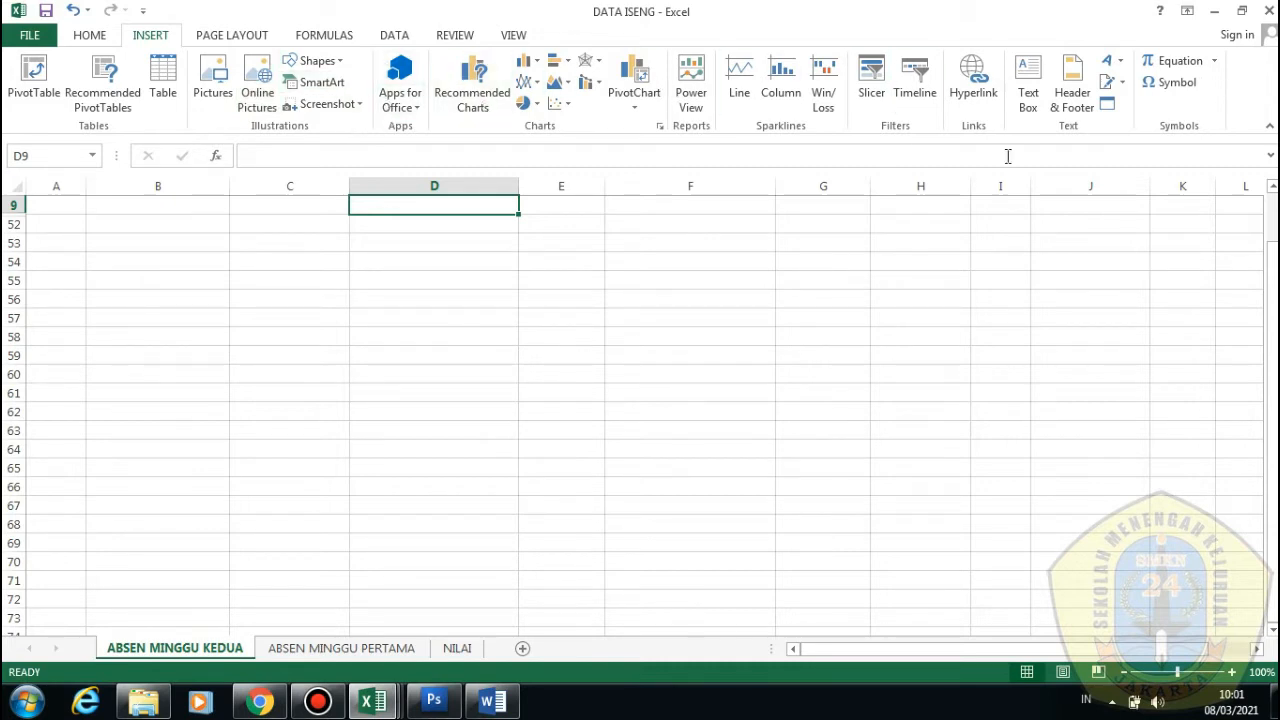
{"action": "left_click", "coordinate": [220, 37]}
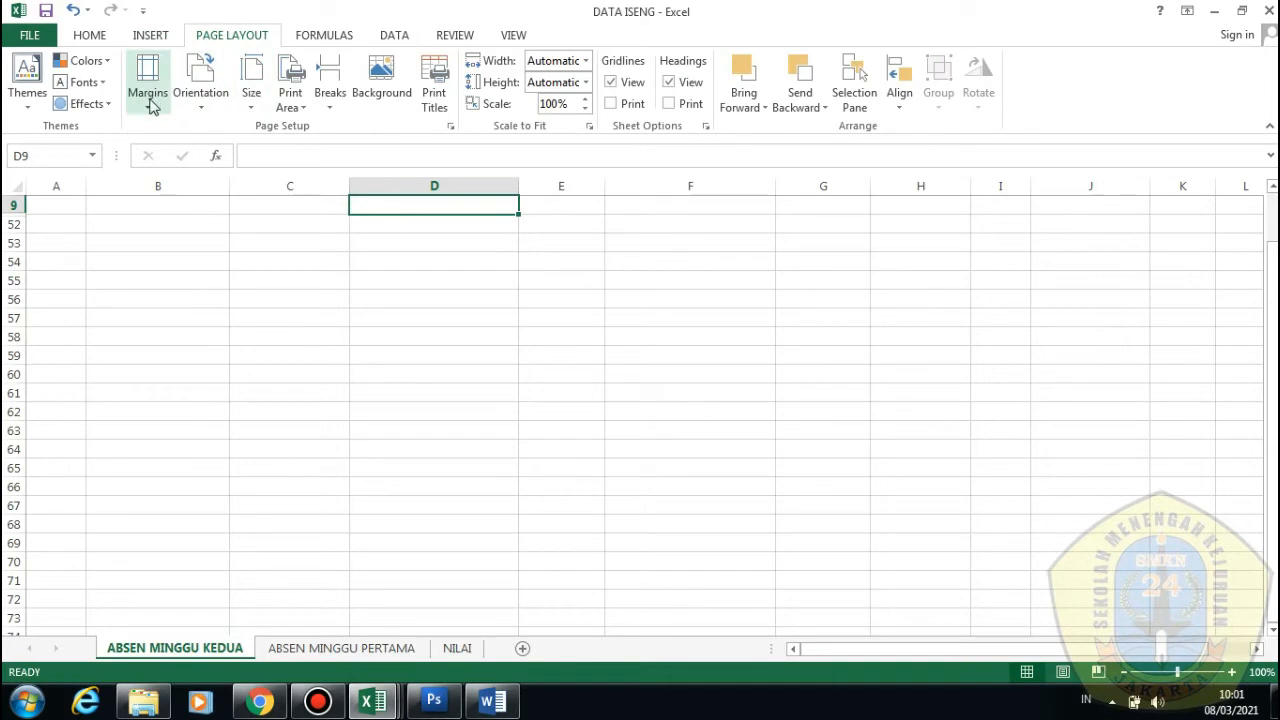
{"action": "left_click", "coordinate": [202, 100]}
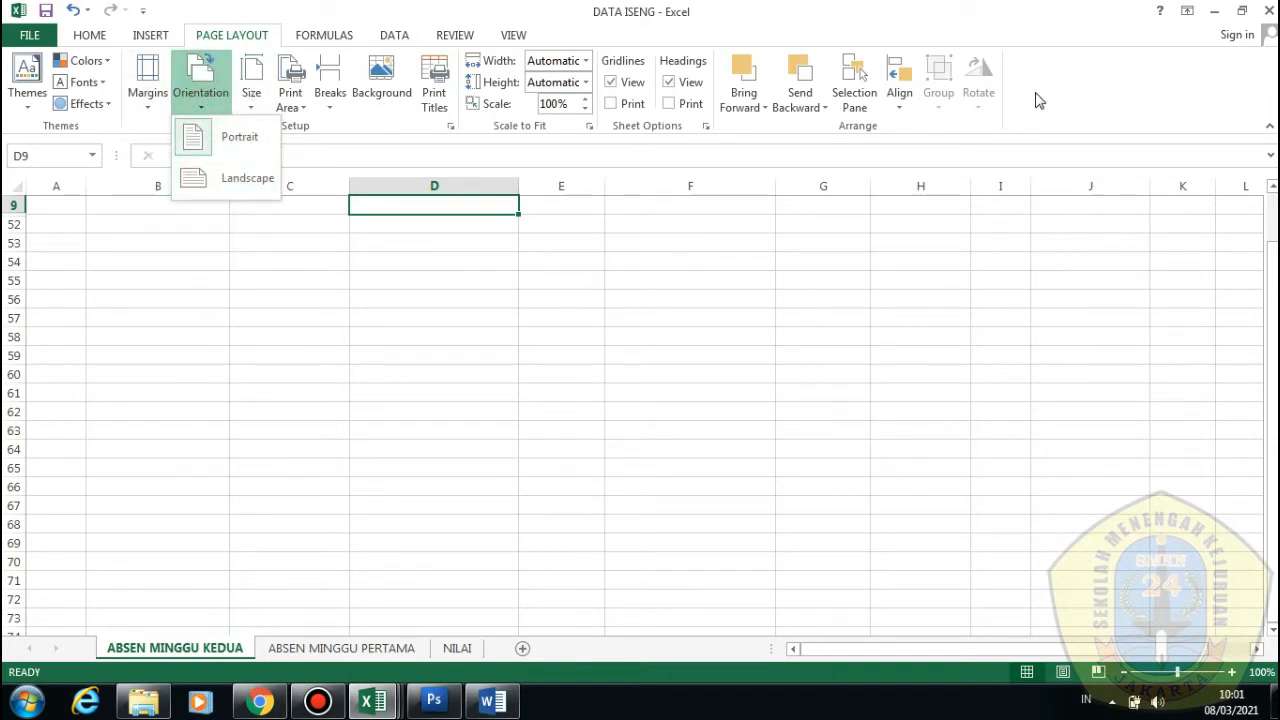
{"action": "left_click", "coordinate": [326, 36]}
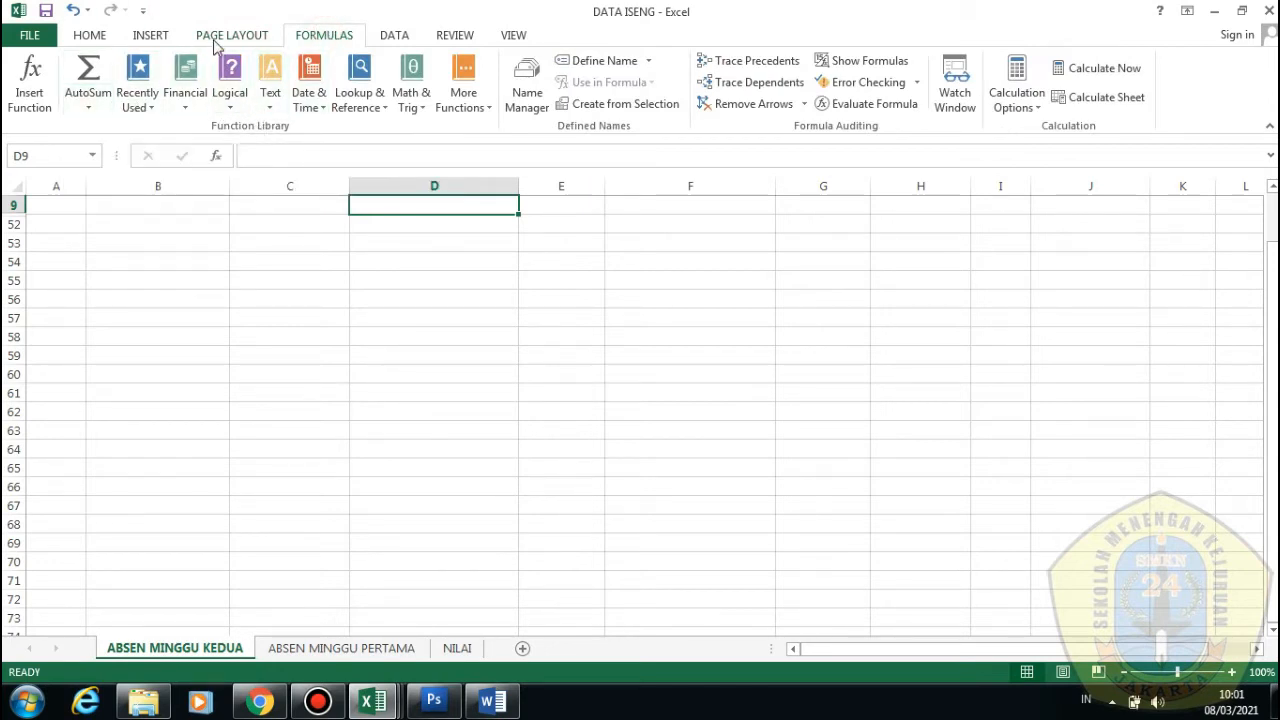
On ABSEN MINGGU PERTAMA, confirm the TOTAL ANAK formula =SUM(D14:D50) in D51, then check DATA and REVIEW ribbons
{"action": "left_click", "coordinate": [341, 648]}
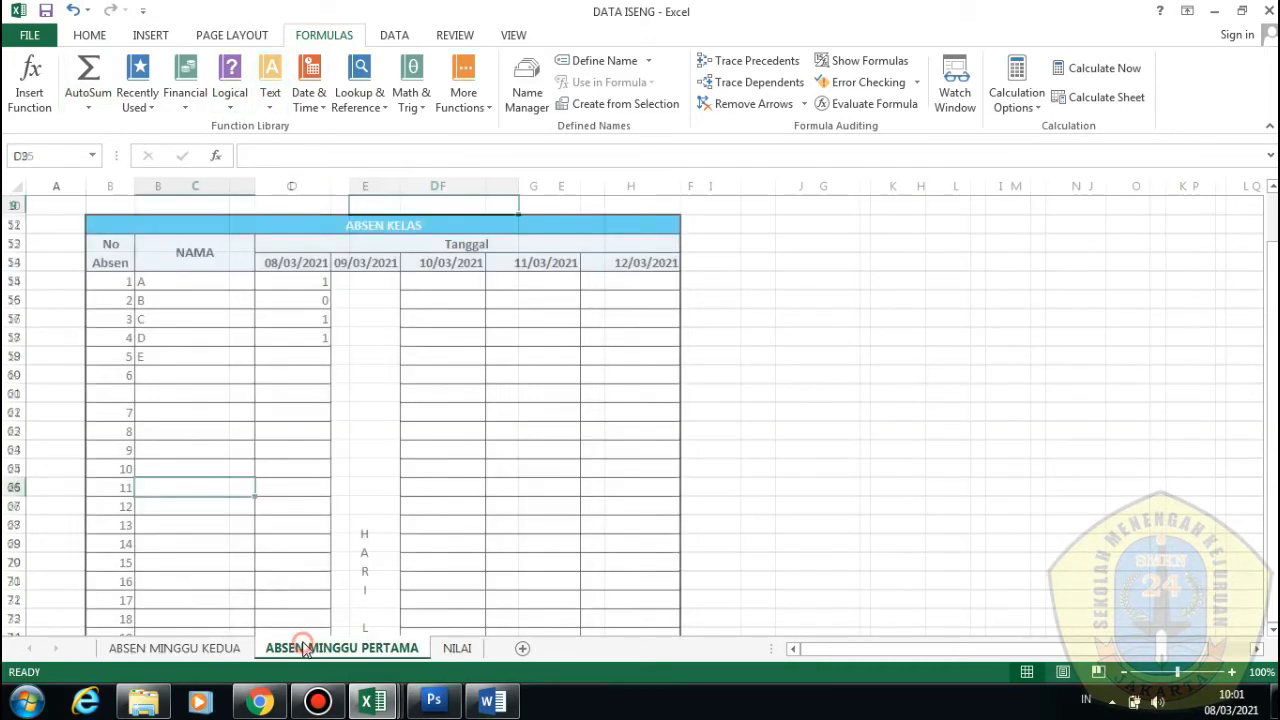
{"action": "scroll", "coordinate": [230, 516], "scroll_direction": "down", "scroll_amount": 10}
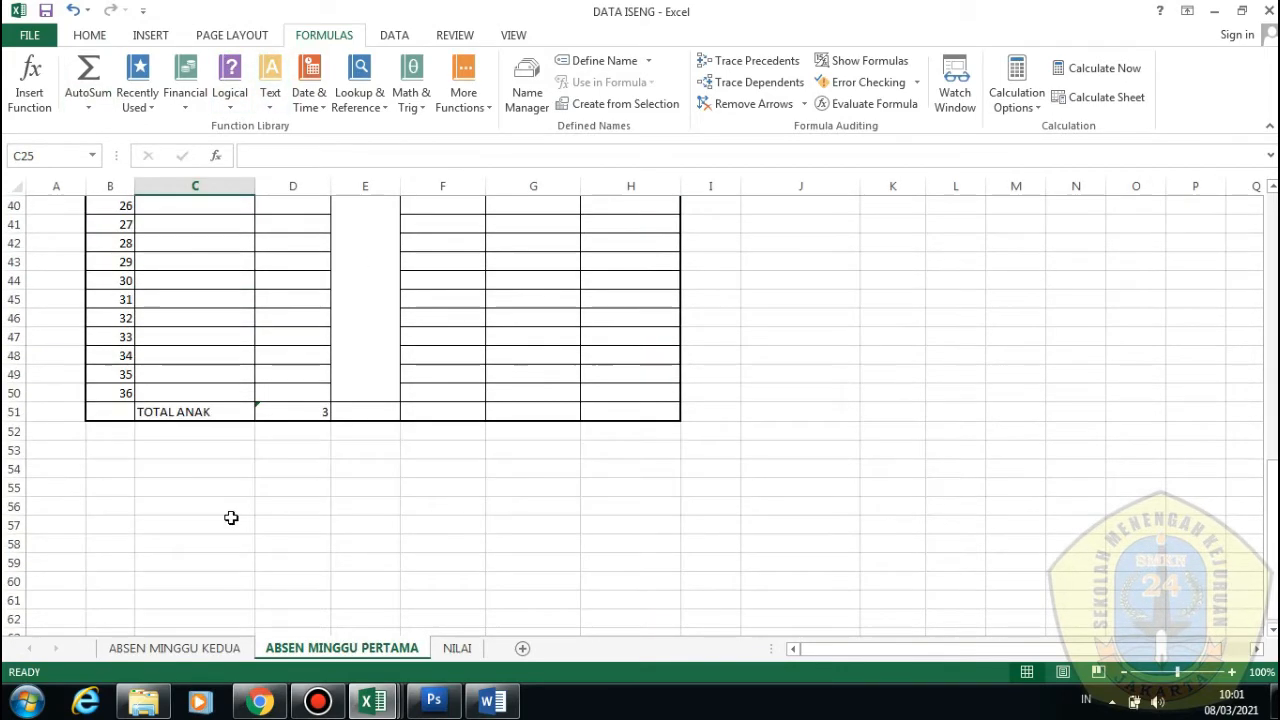
{"action": "left_click", "coordinate": [329, 414]}
{"action": "scroll", "coordinate": [307, 371], "scroll_direction": "up", "scroll_amount": 7}
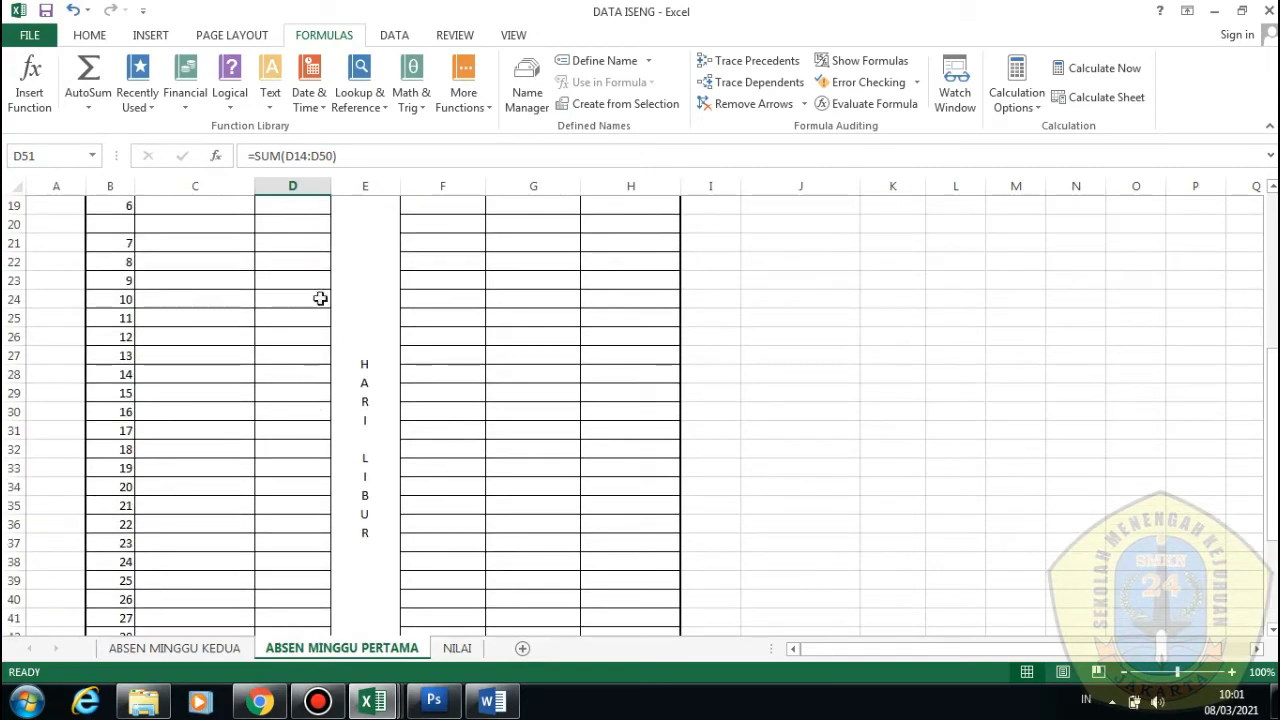
{"action": "scroll", "coordinate": [220, 280], "scroll_direction": "up", "scroll_amount": 3}
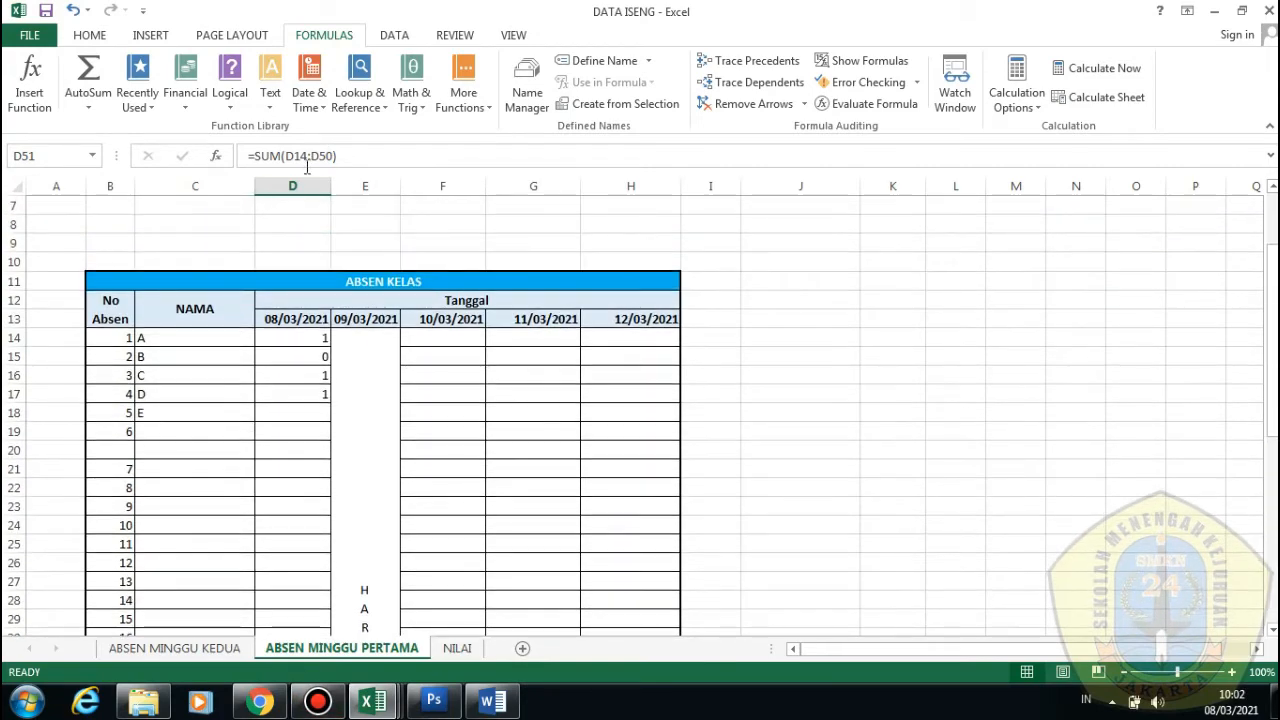
{"action": "left_click", "coordinate": [307, 156]}
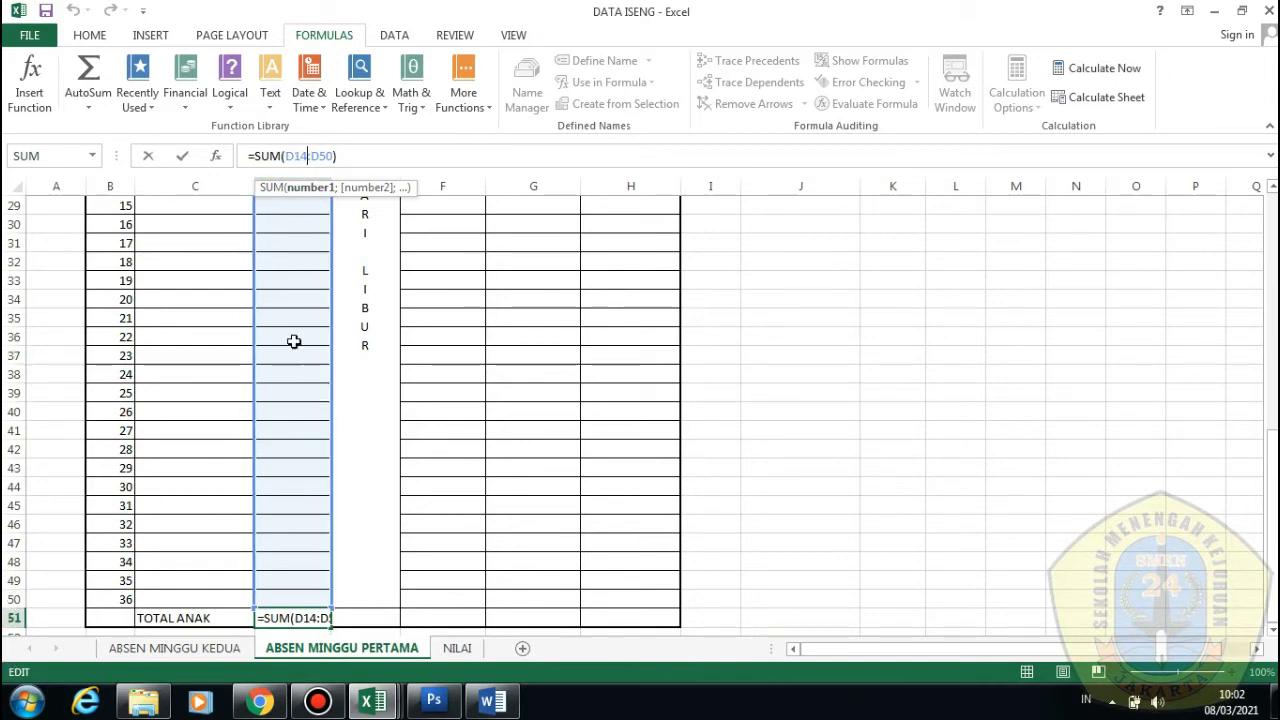
{"action": "left_click", "coordinate": [405, 35]}
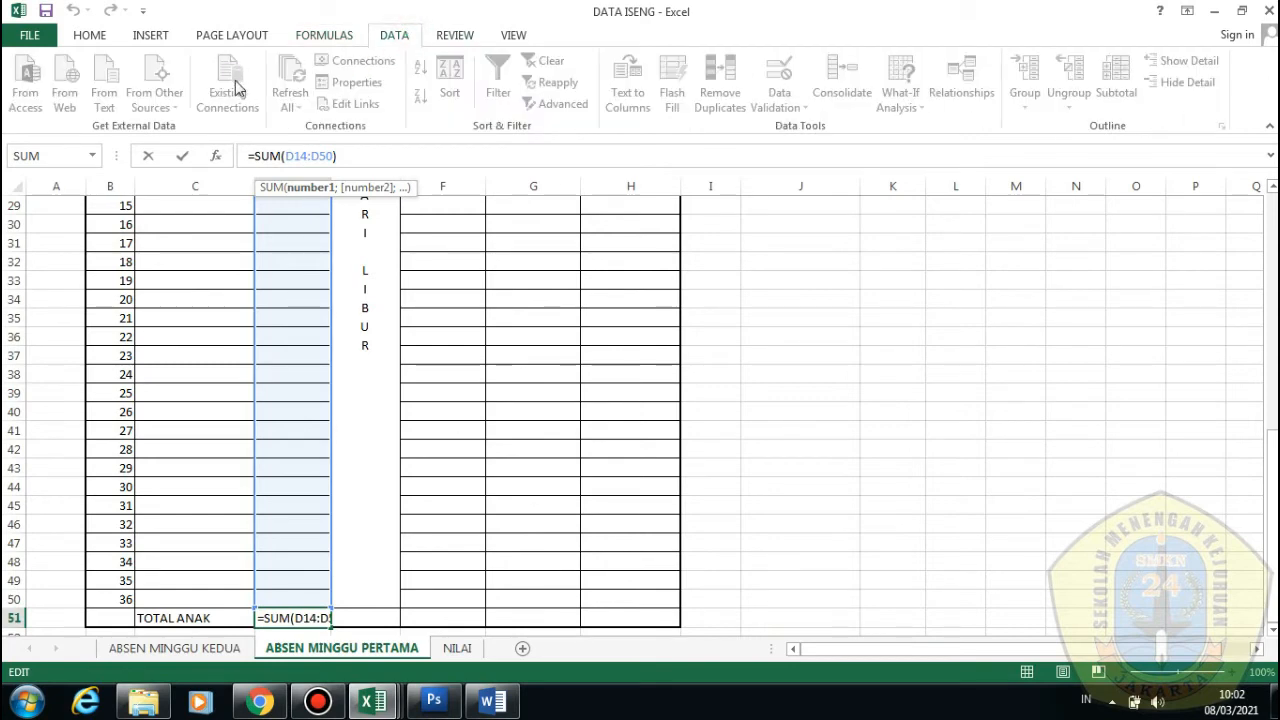
{"action": "key", "text": "Return"}
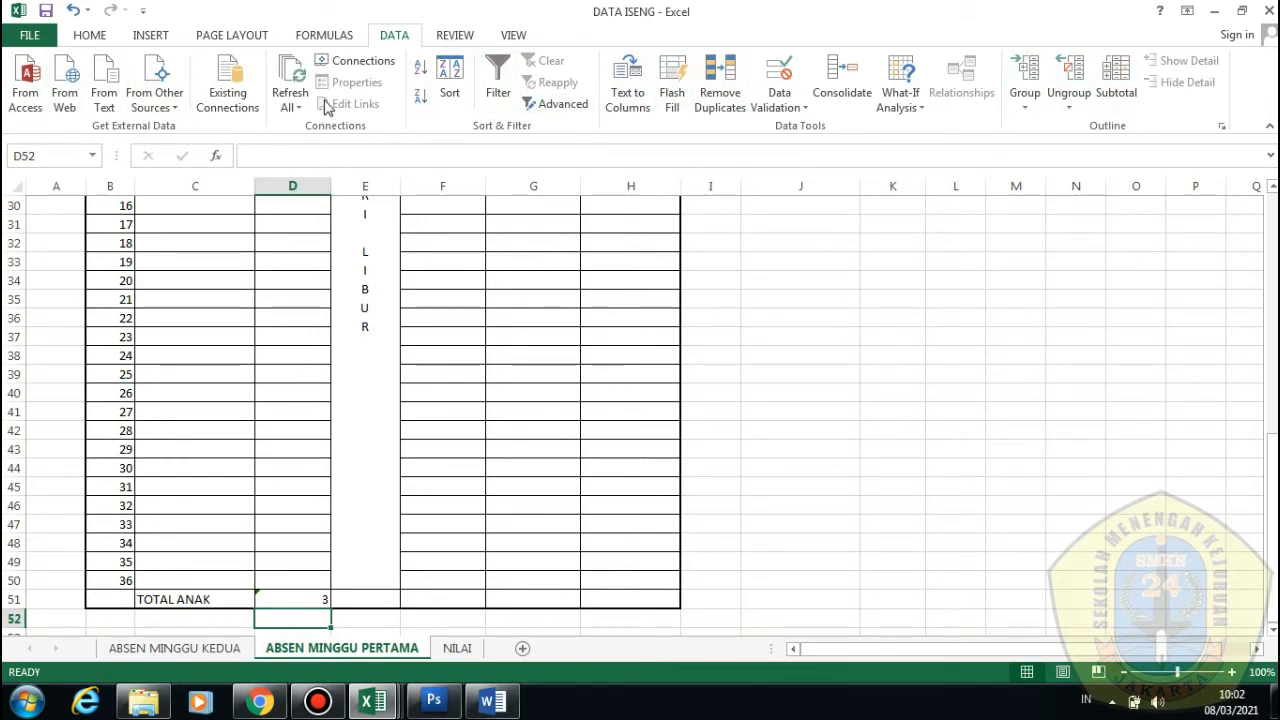
{"action": "left_click", "coordinate": [477, 34]}
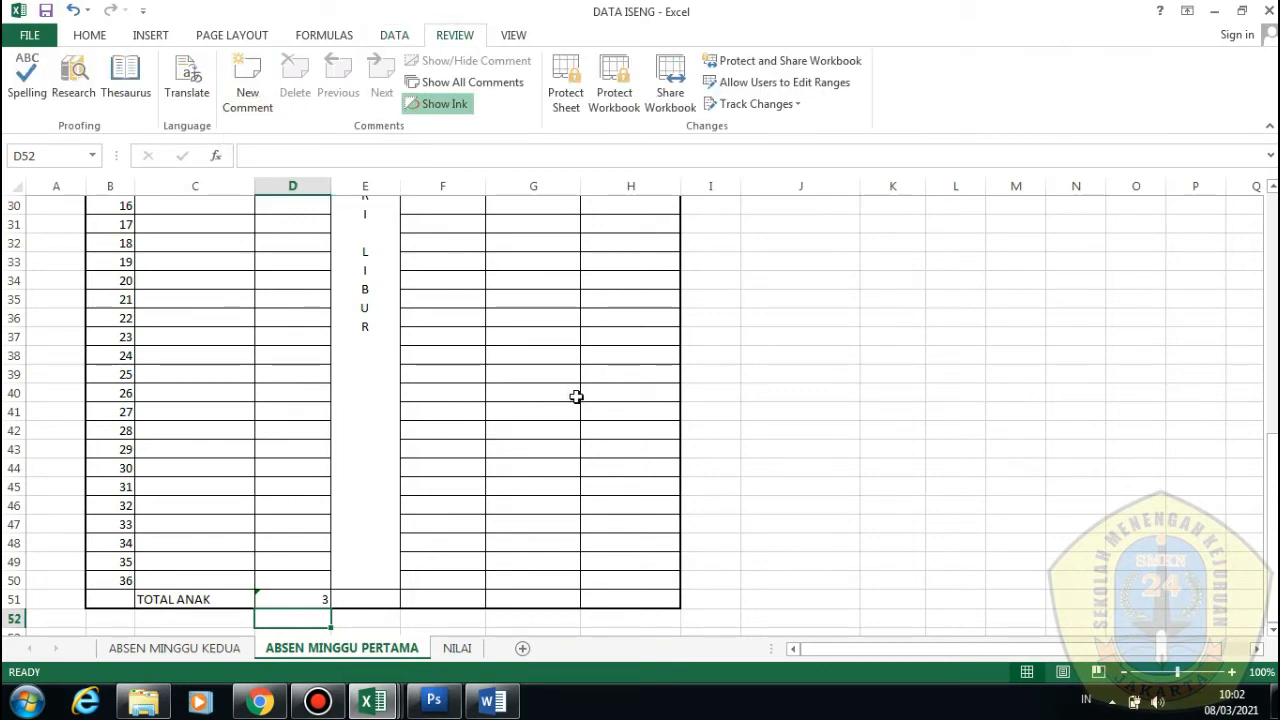
Check the VIEW ribbon, return to HOME, and scroll over the top of the sheet
{"action": "scroll", "coordinate": [576, 396], "scroll_direction": "up", "scroll_amount": 1}
{"action": "left_click", "coordinate": [492, 37]}
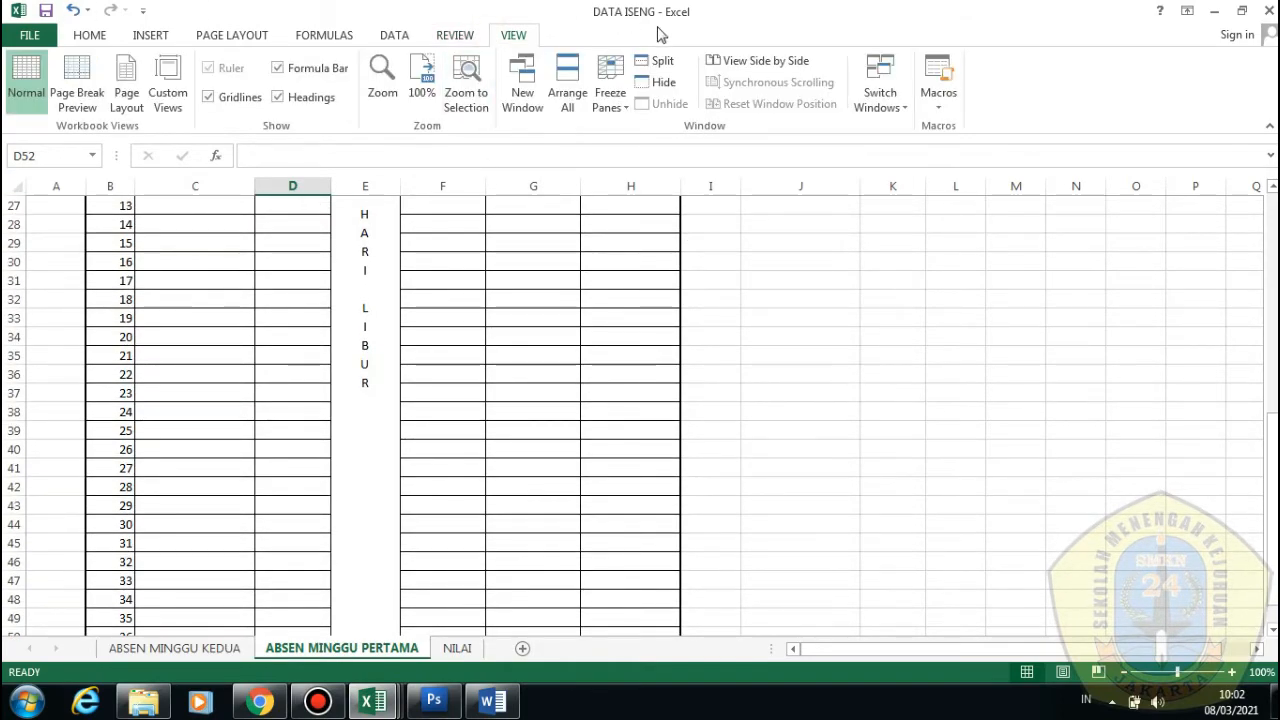
{"action": "scroll", "coordinate": [620, 309], "scroll_direction": "up", "scroll_amount": 4}
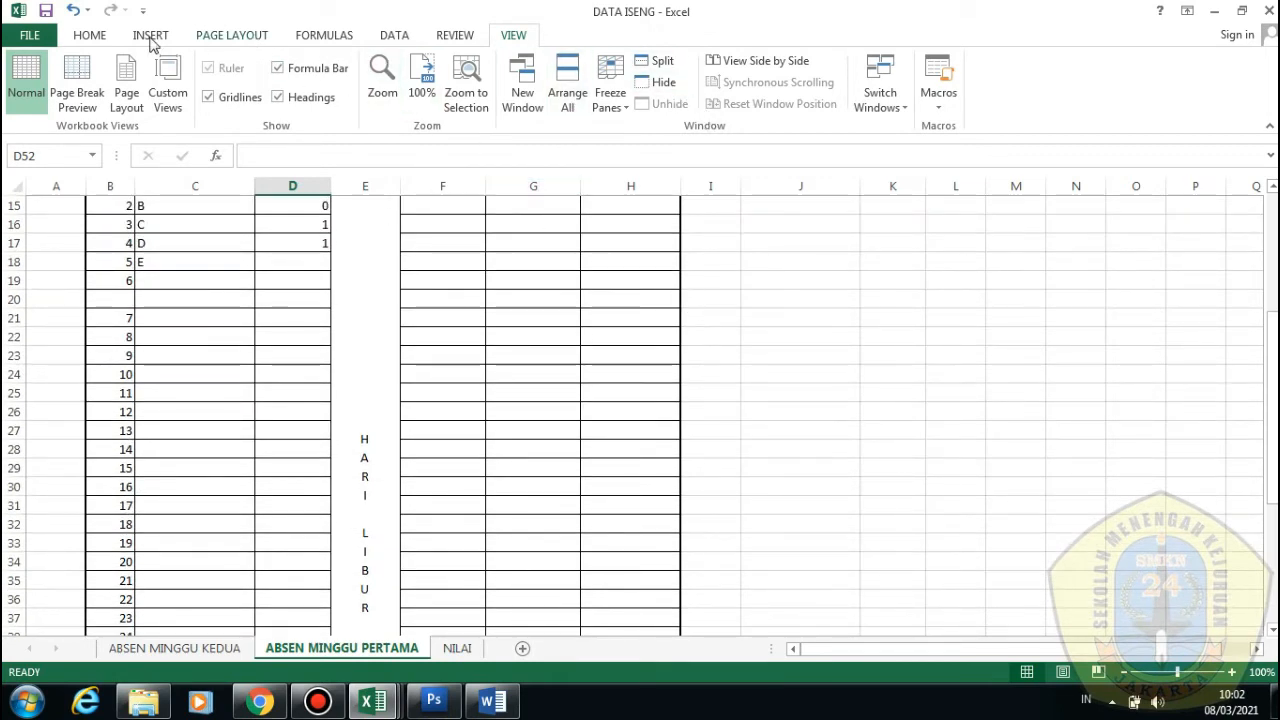
{"action": "left_click", "coordinate": [89, 35]}
{"action": "scroll", "coordinate": [355, 408], "scroll_direction": "up", "scroll_amount": 5}
{"action": "scroll", "coordinate": [355, 410], "scroll_direction": "down", "scroll_amount": 4}
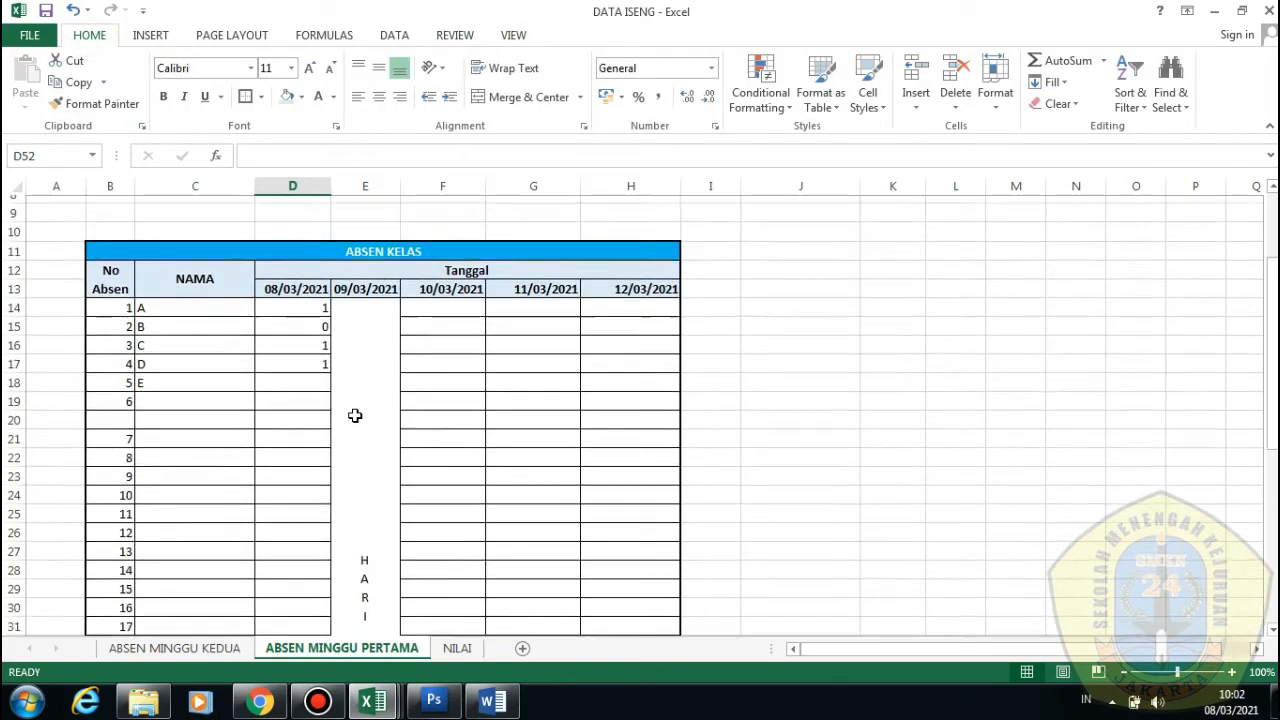
{"action": "scroll", "coordinate": [355, 412], "scroll_direction": "up", "scroll_amount": 1}
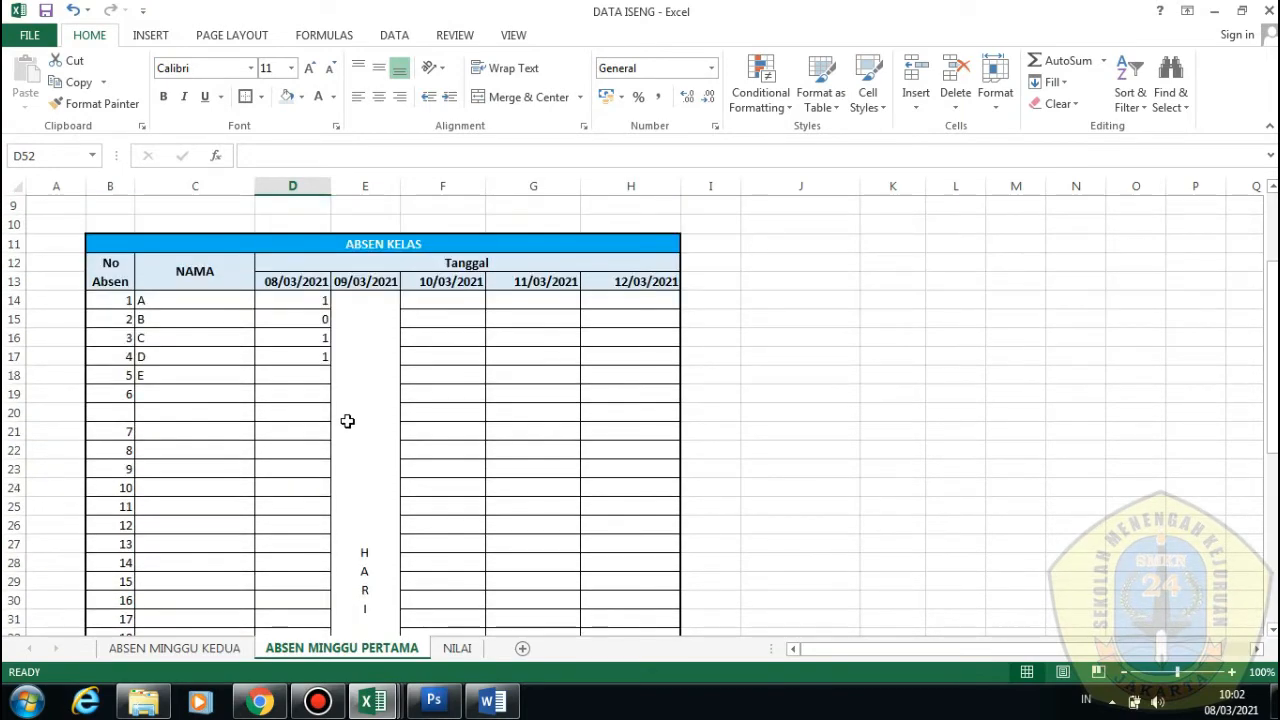
{"action": "scroll", "coordinate": [346, 422], "scroll_direction": "down", "scroll_amount": 1}
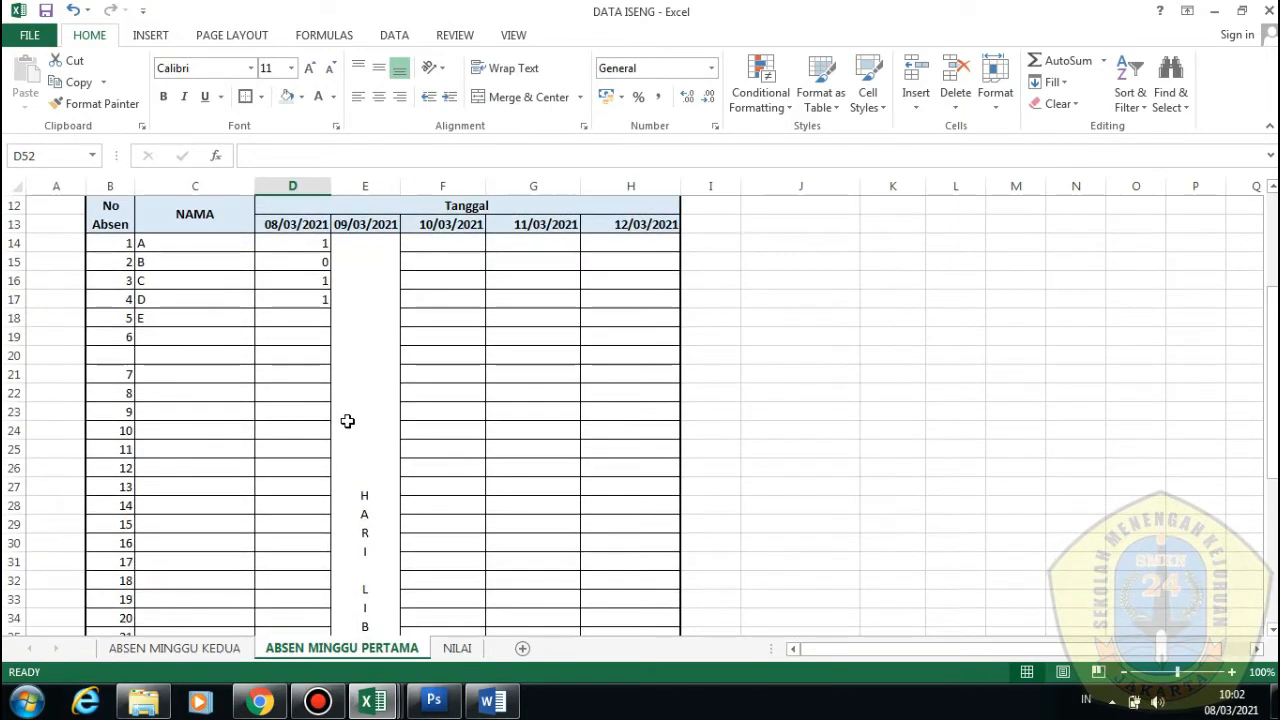
{"action": "scroll", "coordinate": [330, 415], "scroll_direction": "up", "scroll_amount": 1}
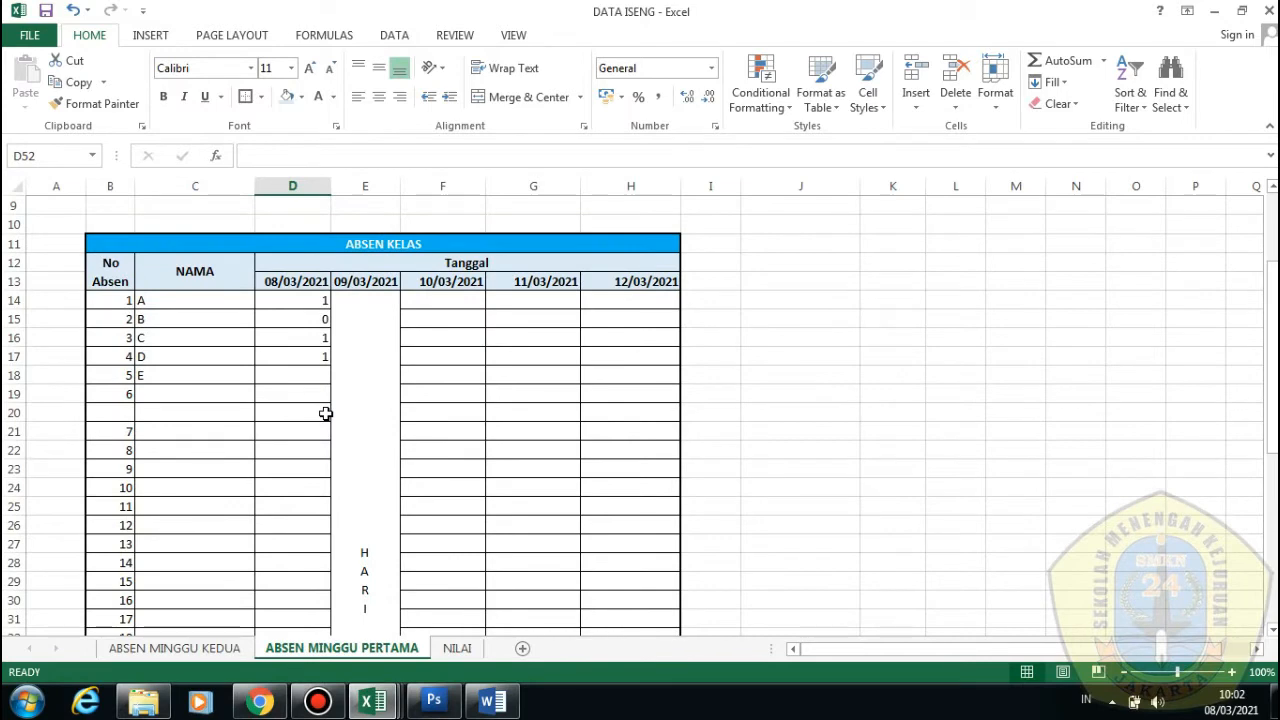
{"action": "scroll", "coordinate": [326, 413], "scroll_direction": "up", "scroll_amount": 1}
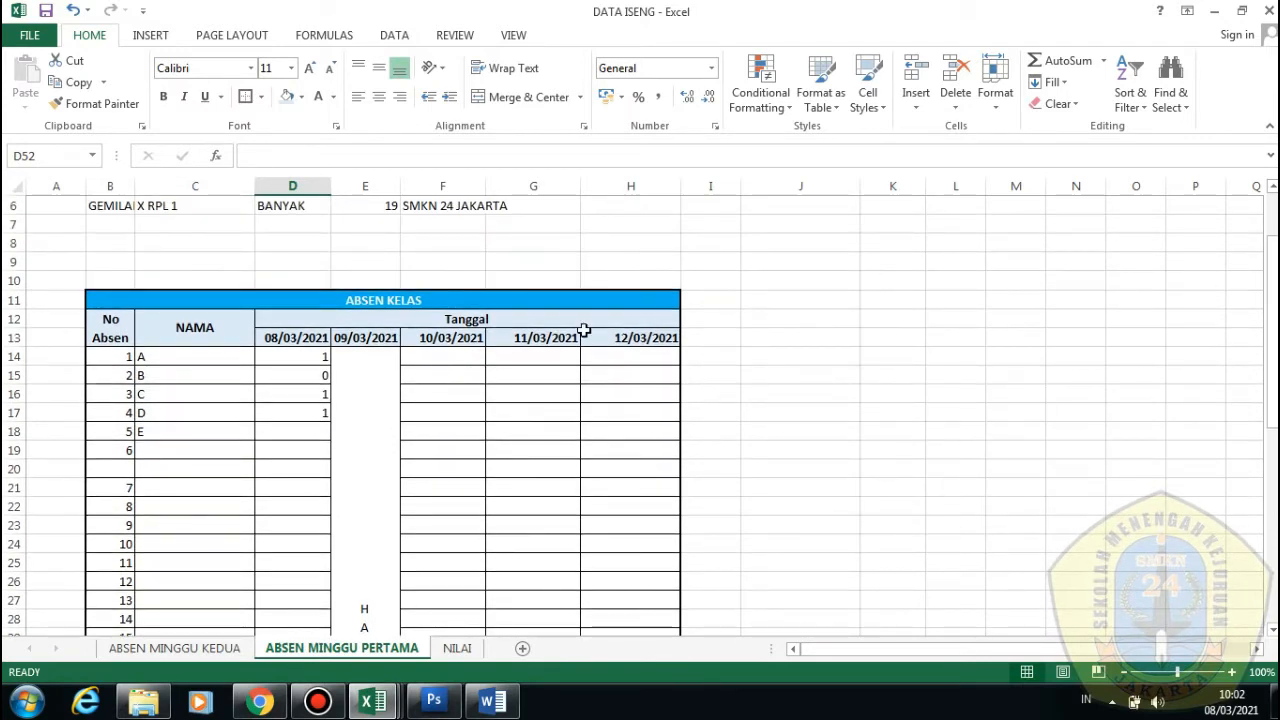
{"action": "scroll", "coordinate": [572, 324], "scroll_direction": "down", "scroll_amount": 1}
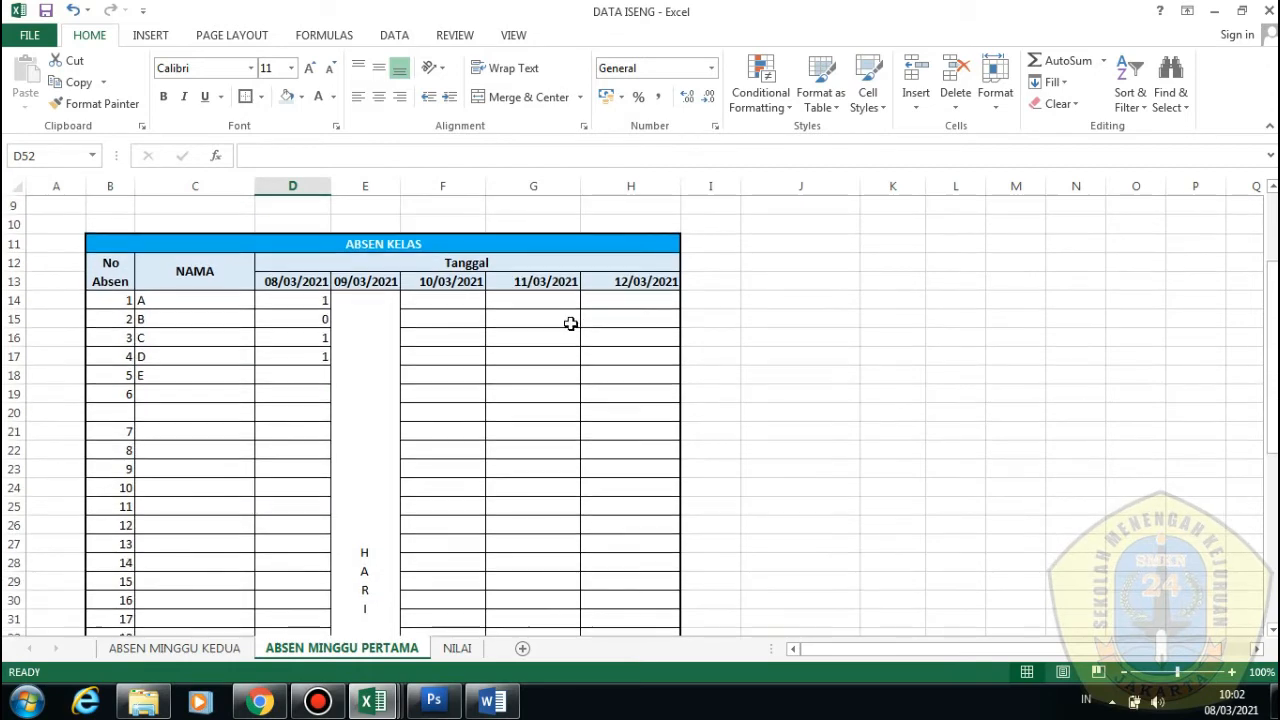
{"action": "scroll", "coordinate": [217, 326], "scroll_direction": "up", "scroll_amount": 3}
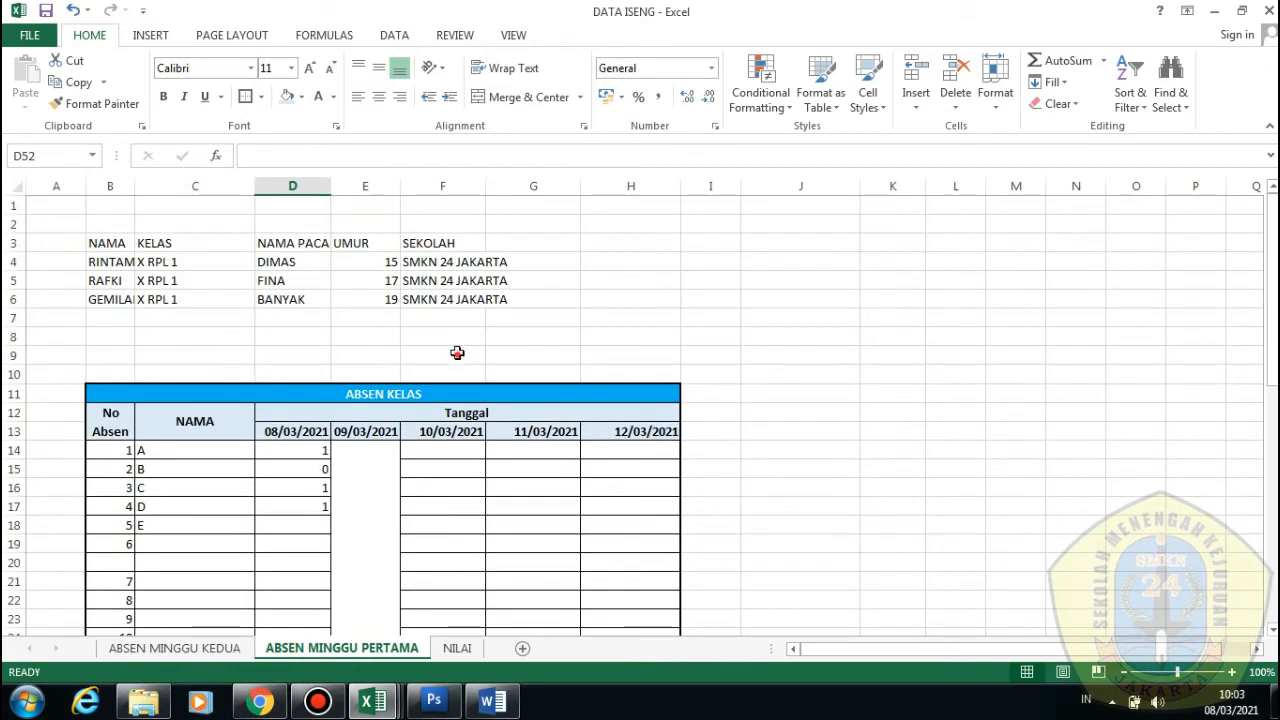
Clear the contents of cells A1 to F9 above the ABSEN KELAS table
{"action": "left_click_drag", "start_coordinate": [457, 351], "coordinate": [49, 203]}
{"action": "key", "text": "Delete"}
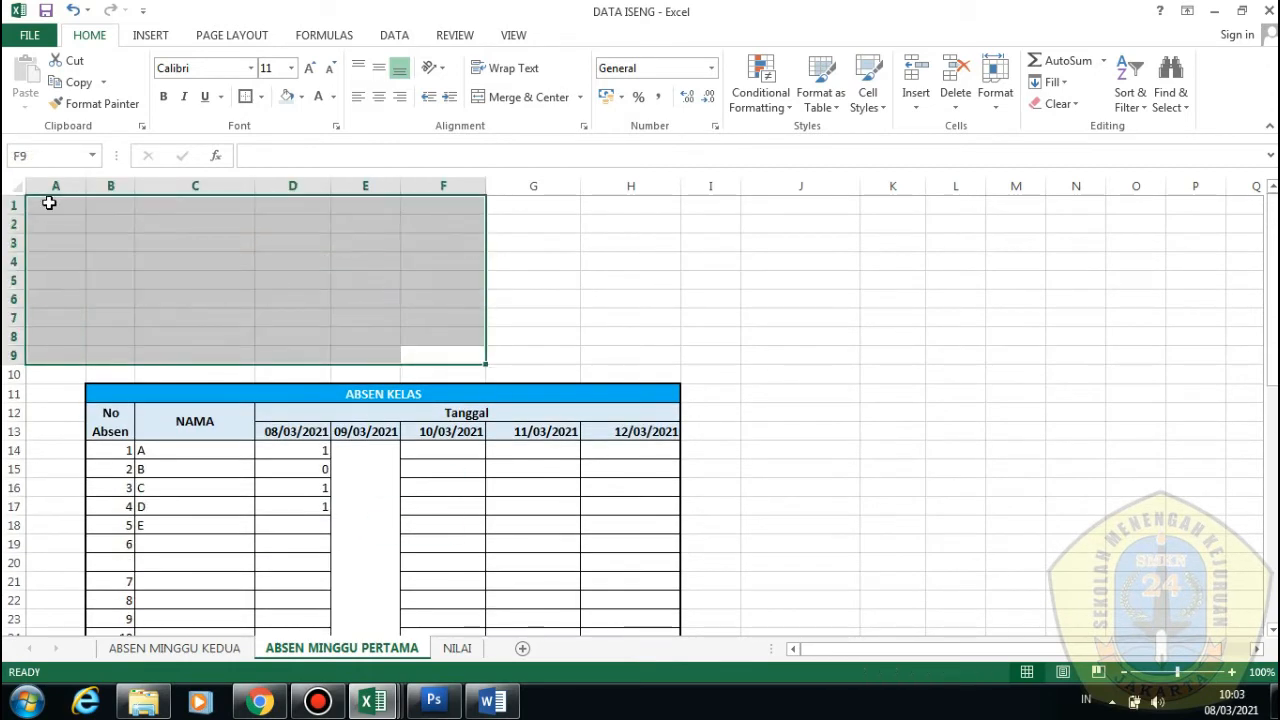
{"action": "left_click", "coordinate": [100, 258]}
{"action": "scroll", "coordinate": [417, 277], "scroll_direction": "down", "scroll_amount": 5}
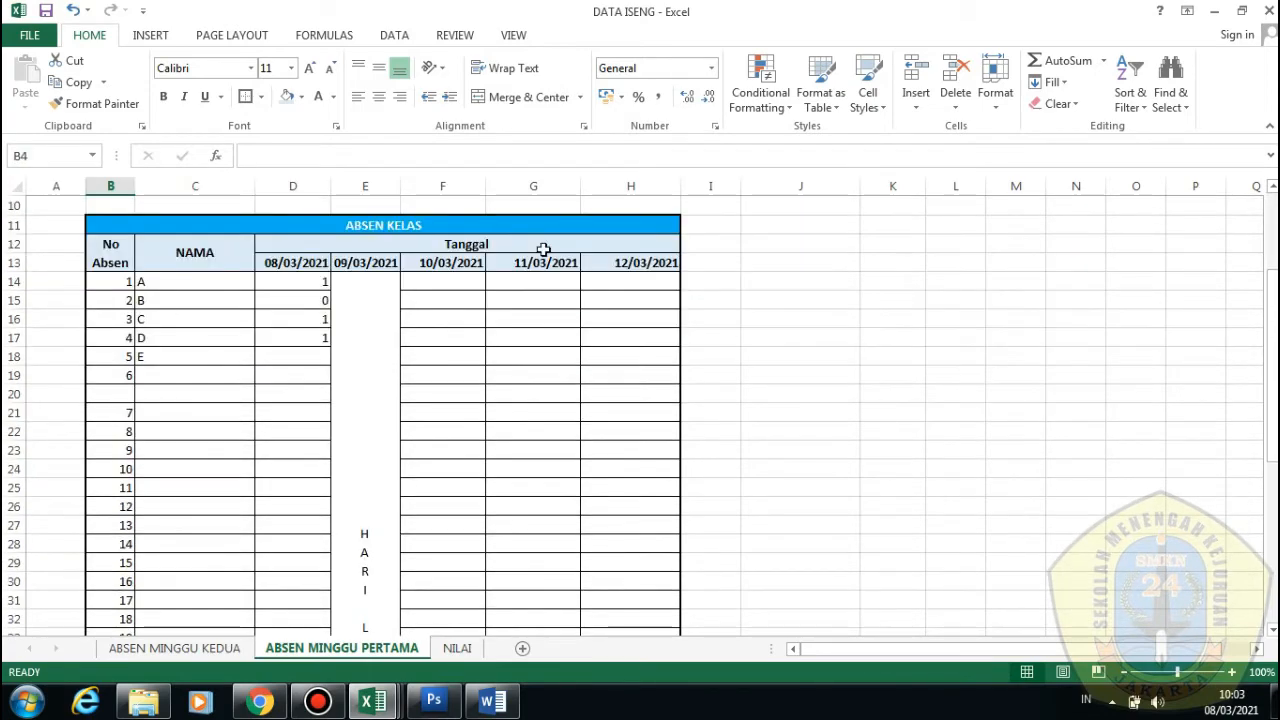
{"action": "scroll", "coordinate": [360, 650], "scroll_direction": "down", "scroll_amount": 2}
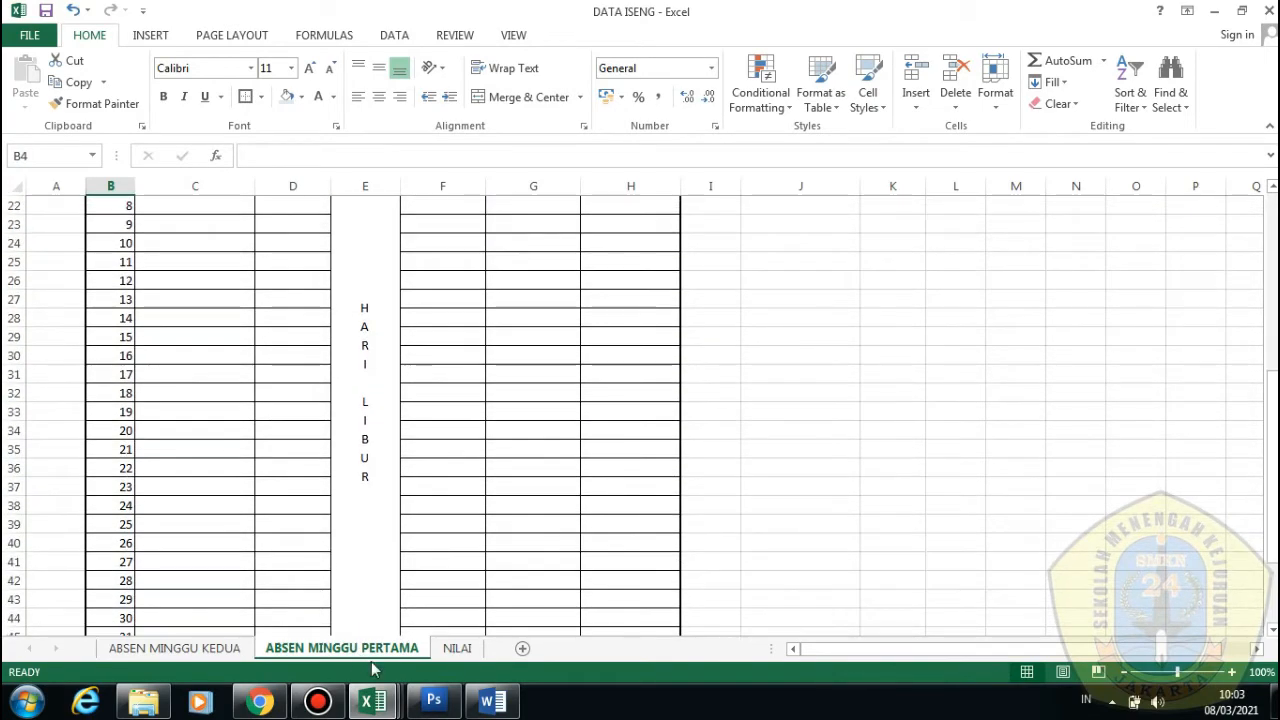
{"action": "scroll", "coordinate": [370, 660], "scroll_direction": "up", "scroll_amount": 2}
{"action": "scroll", "coordinate": [372, 668], "scroll_direction": "up", "scroll_amount": 2}
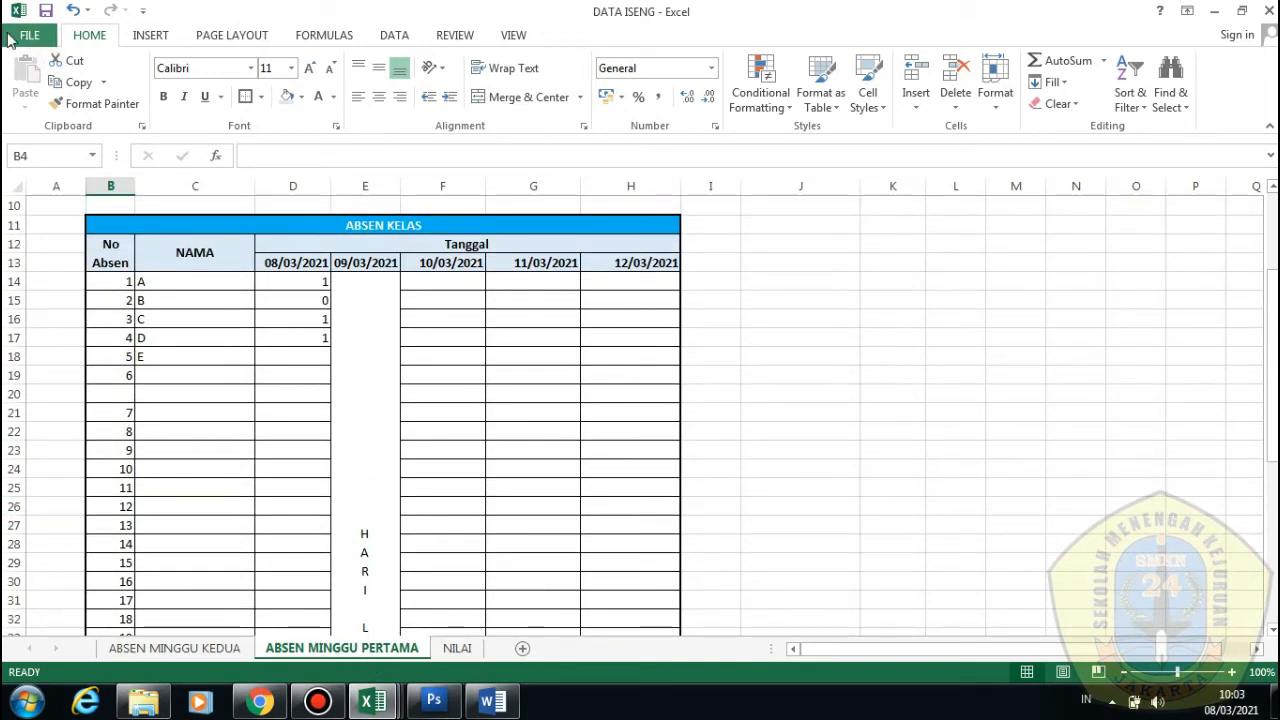
Review the attendance sheet in the File > Print preview, then return to the sheet
{"action": "left_click", "coordinate": [29, 35]}
{"action": "left_click", "coordinate": [29, 259]}
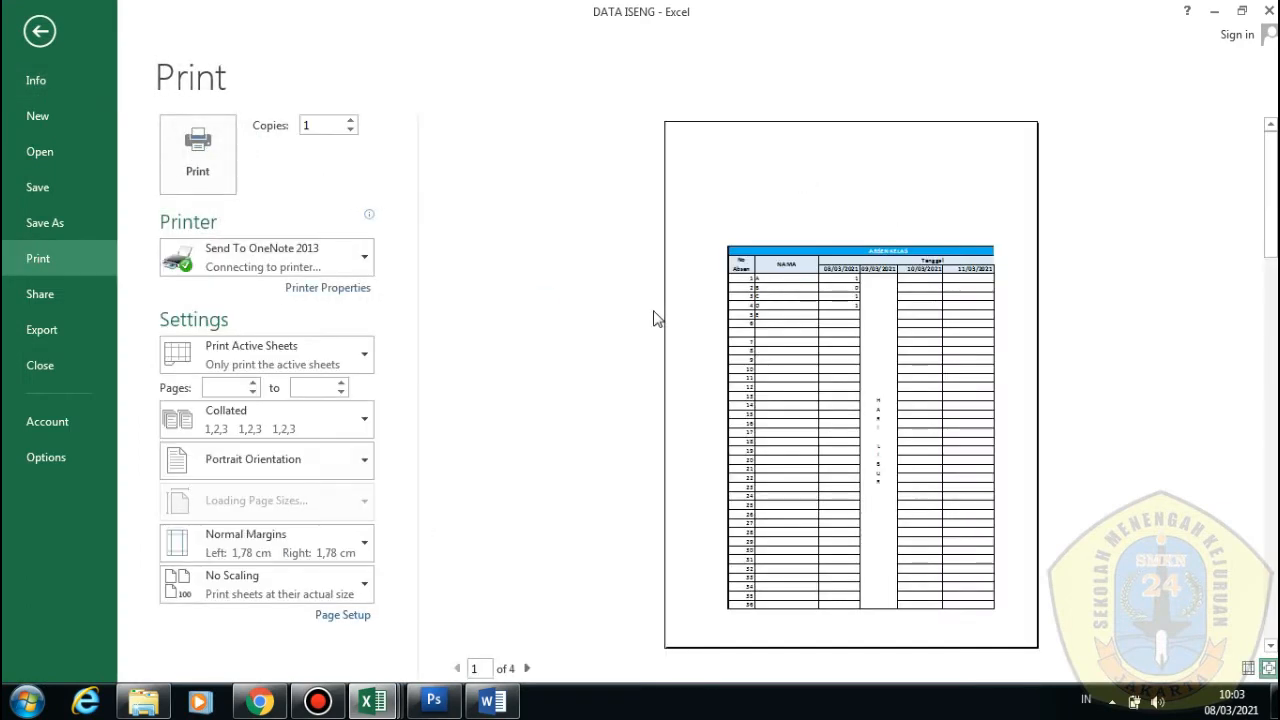
{"action": "scroll", "coordinate": [899, 391], "scroll_direction": "down", "scroll_amount": 1}
{"action": "scroll", "coordinate": [899, 391], "scroll_direction": "up", "scroll_amount": 1}
{"action": "scroll", "coordinate": [899, 391], "scroll_direction": "down", "scroll_amount": 1}
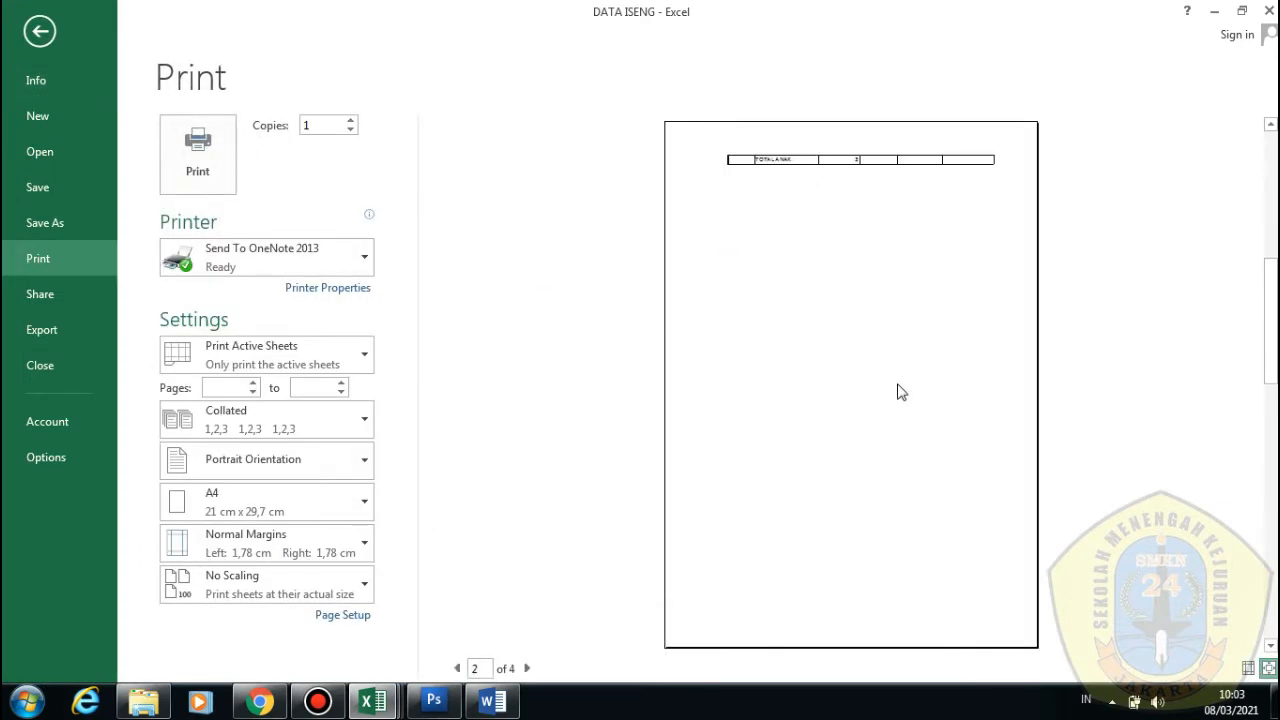
{"action": "scroll", "coordinate": [899, 392], "scroll_direction": "up", "scroll_amount": 1}
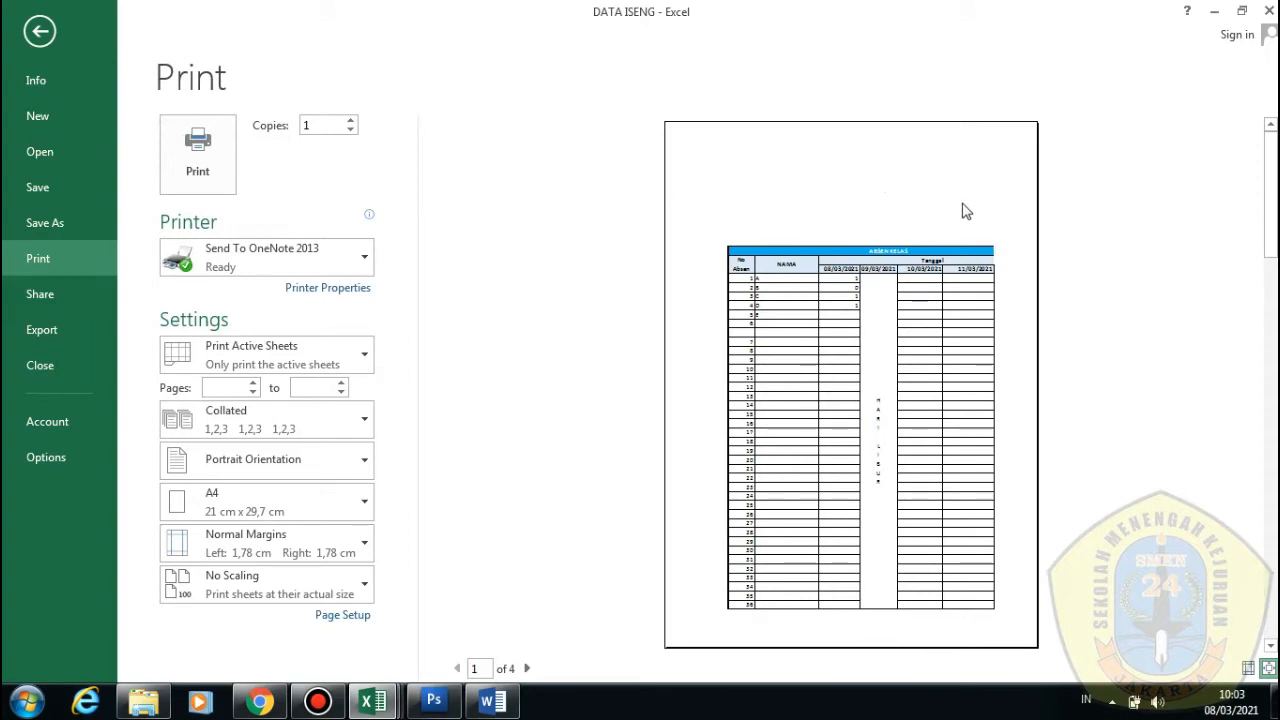
{"action": "left_click", "coordinate": [54, 33]}
Delete the empty rows 1–10 so the ABSEN KELAS title sits in row 1
{"action": "scroll", "coordinate": [125, 340], "scroll_direction": "up", "scroll_amount": 3}
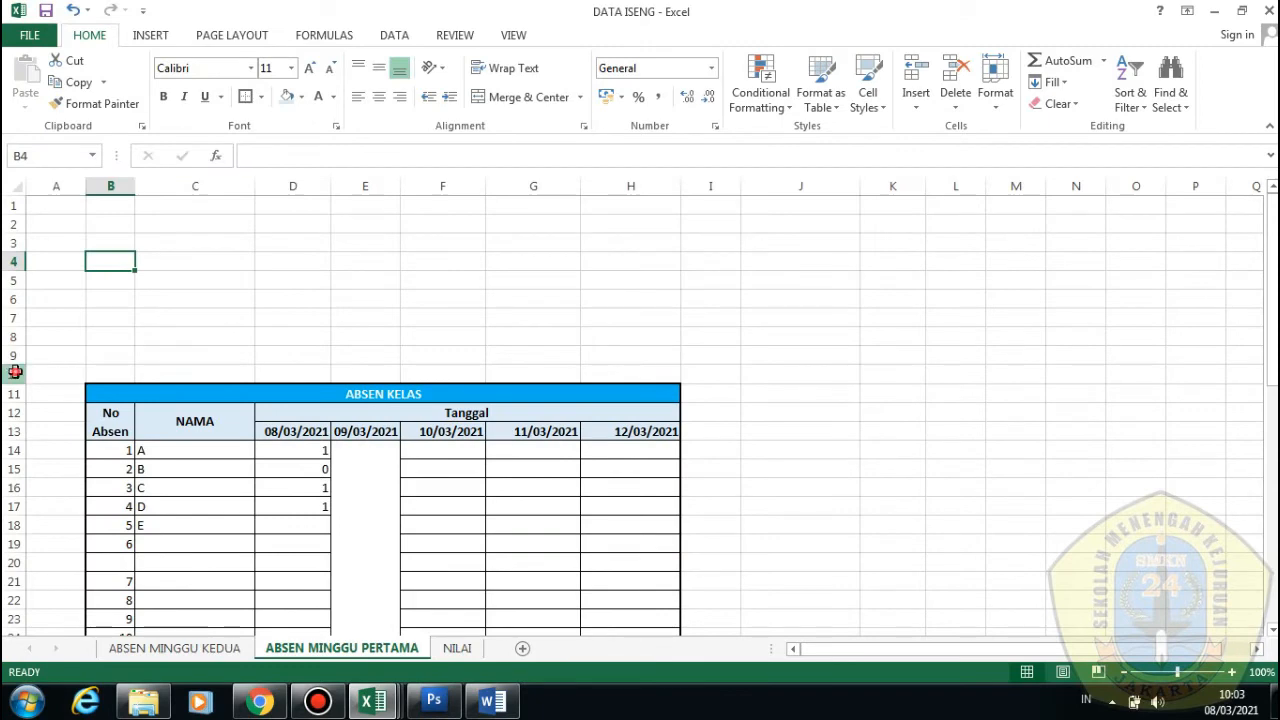
{"action": "left_click_drag", "start_coordinate": [15, 371], "coordinate": [15, 205]}
{"action": "right_click", "coordinate": [72, 243]}
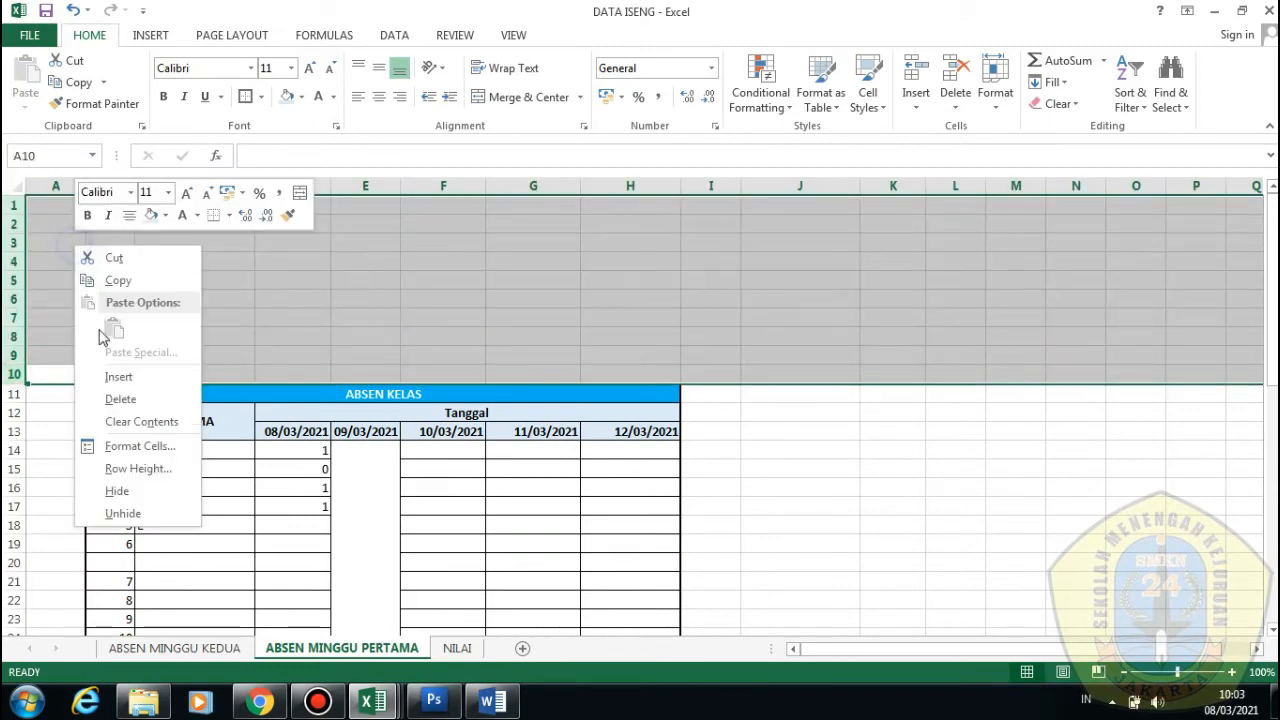
{"action": "left_click", "coordinate": [106, 399]}
{"action": "left_click", "coordinate": [363, 271]}
{"action": "scroll", "coordinate": [489, 343], "scroll_direction": "down", "scroll_amount": 1}
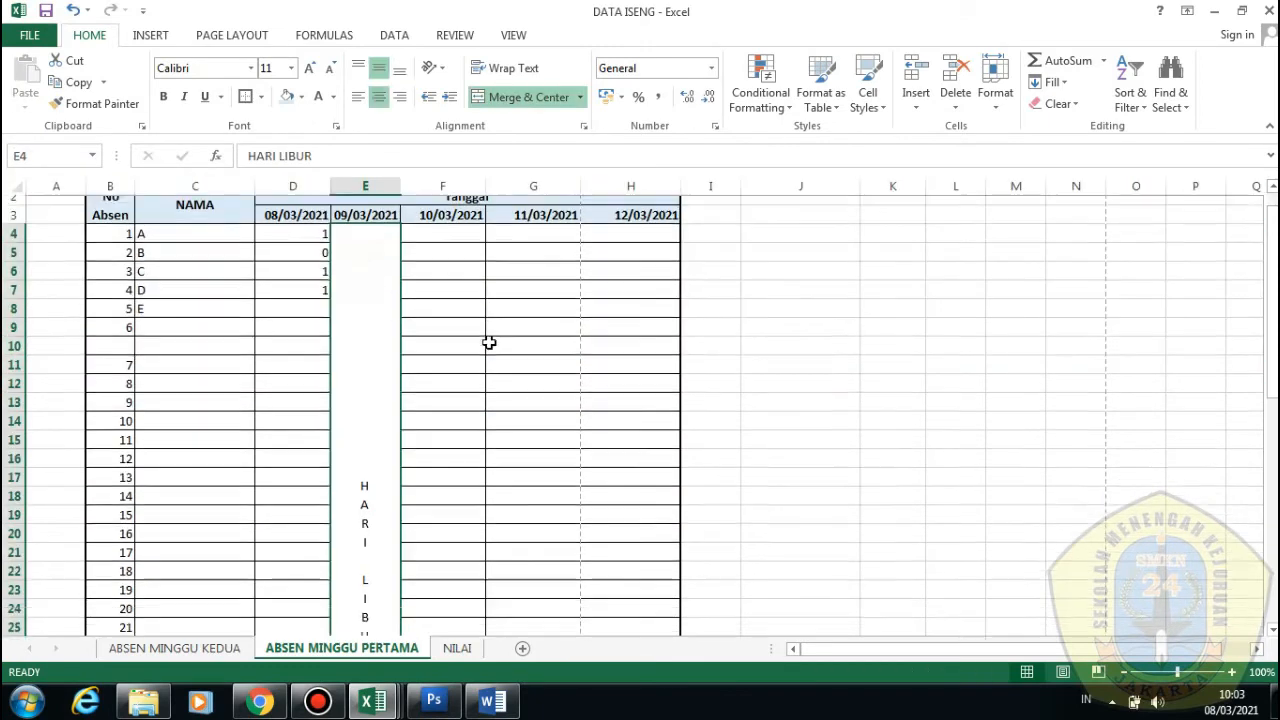
{"action": "scroll", "coordinate": [489, 343], "scroll_direction": "up", "scroll_amount": 1}
Switch the sheet to Page Break Preview
{"action": "scroll", "coordinate": [646, 363], "scroll_direction": "down", "scroll_amount": 5}
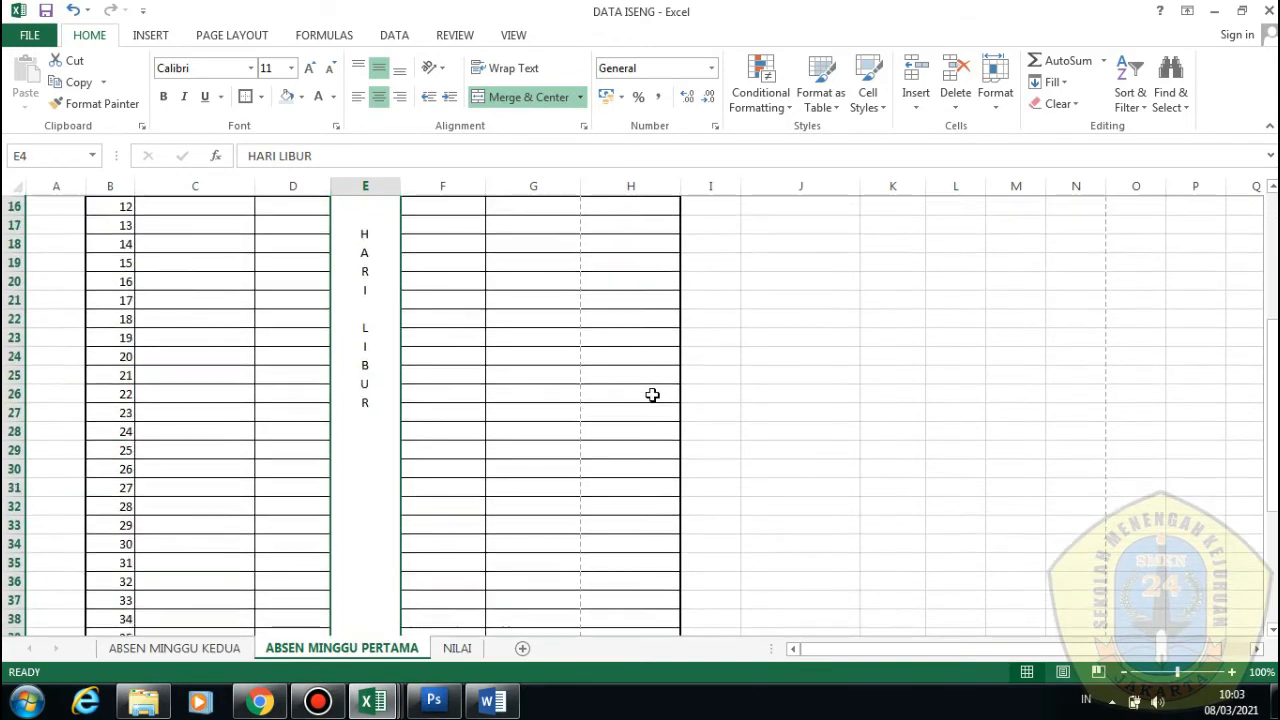
{"action": "scroll", "coordinate": [652, 395], "scroll_direction": "down", "scroll_amount": 3}
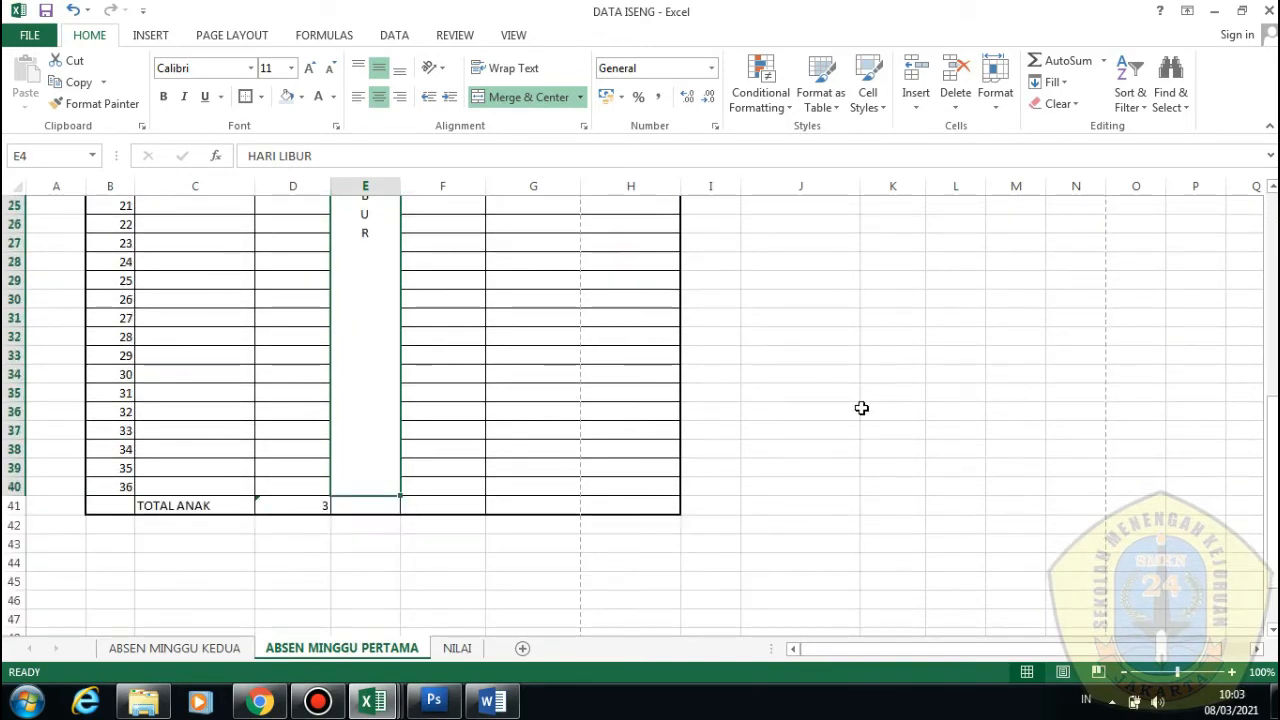
{"action": "scroll", "coordinate": [860, 409], "scroll_direction": "up", "scroll_amount": 8}
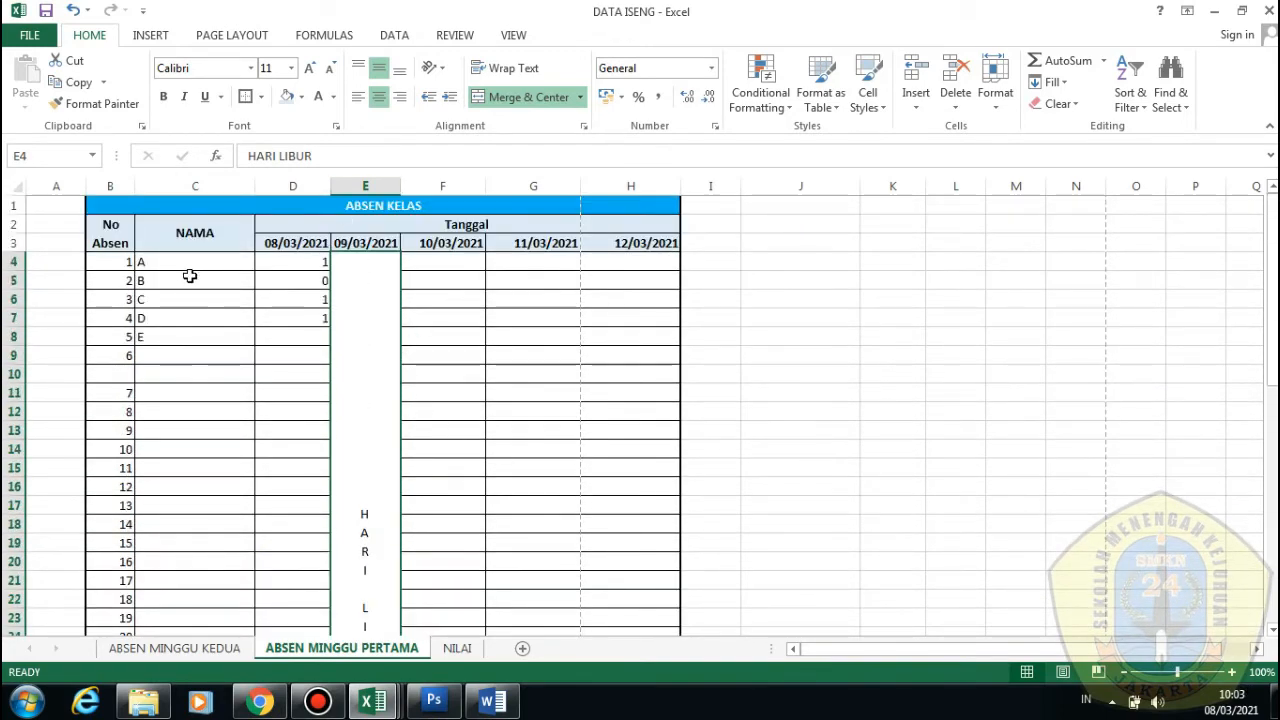
{"action": "left_click", "coordinate": [1098, 672]}
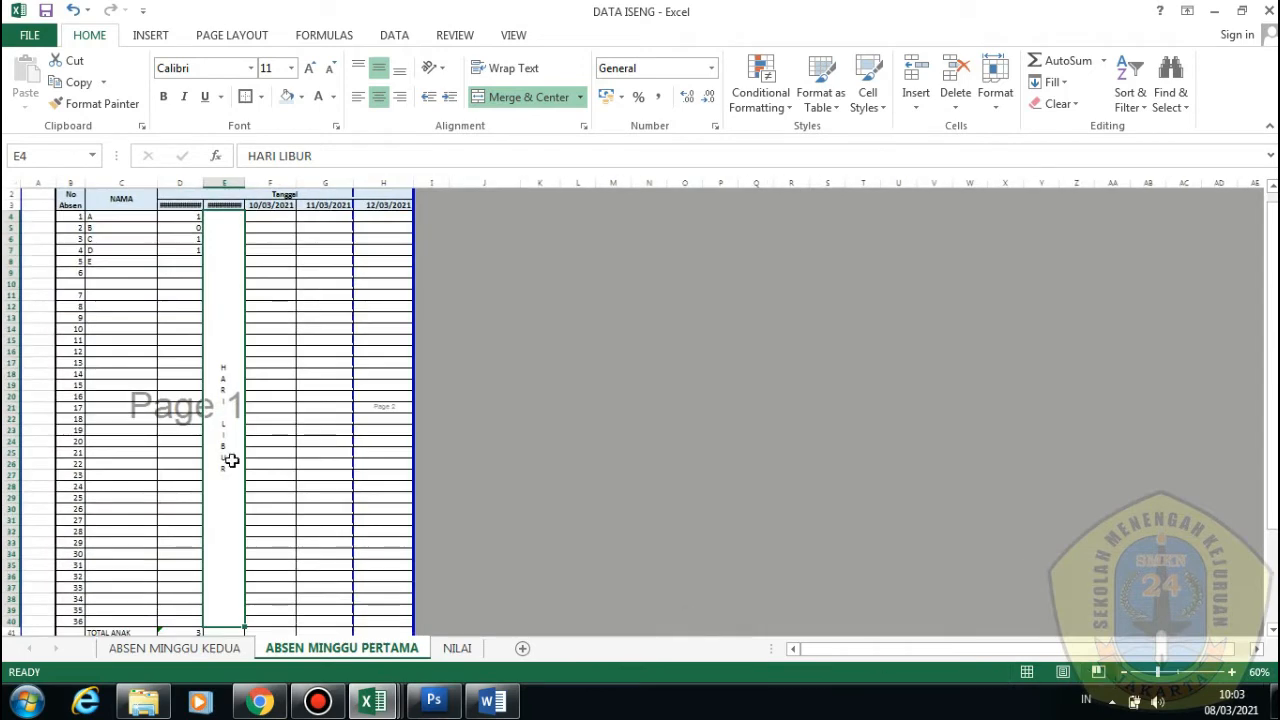
{"action": "scroll", "coordinate": [232, 448], "scroll_direction": "down", "scroll_amount": 2}
{"action": "scroll", "coordinate": [322, 458], "scroll_direction": "up", "scroll_amount": 2}
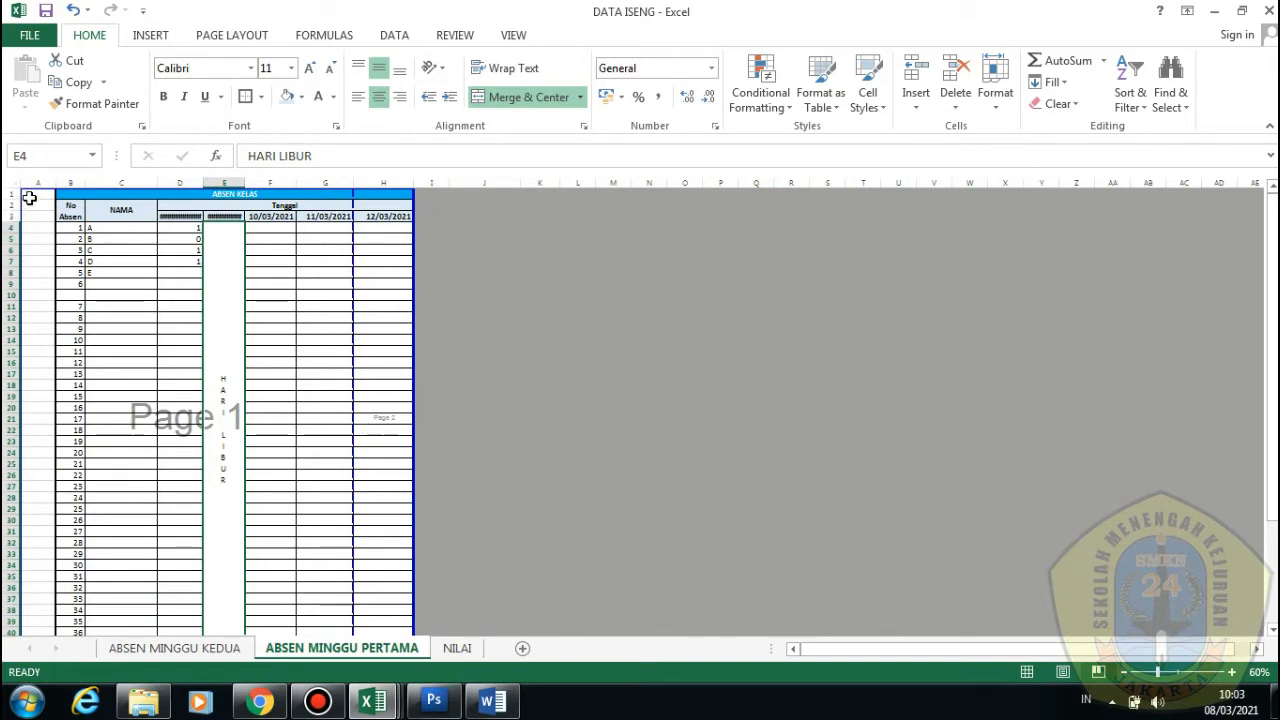
Delete the empty column A so the table starts at column A, then open the File Info page
{"action": "right_click", "coordinate": [36, 184]}
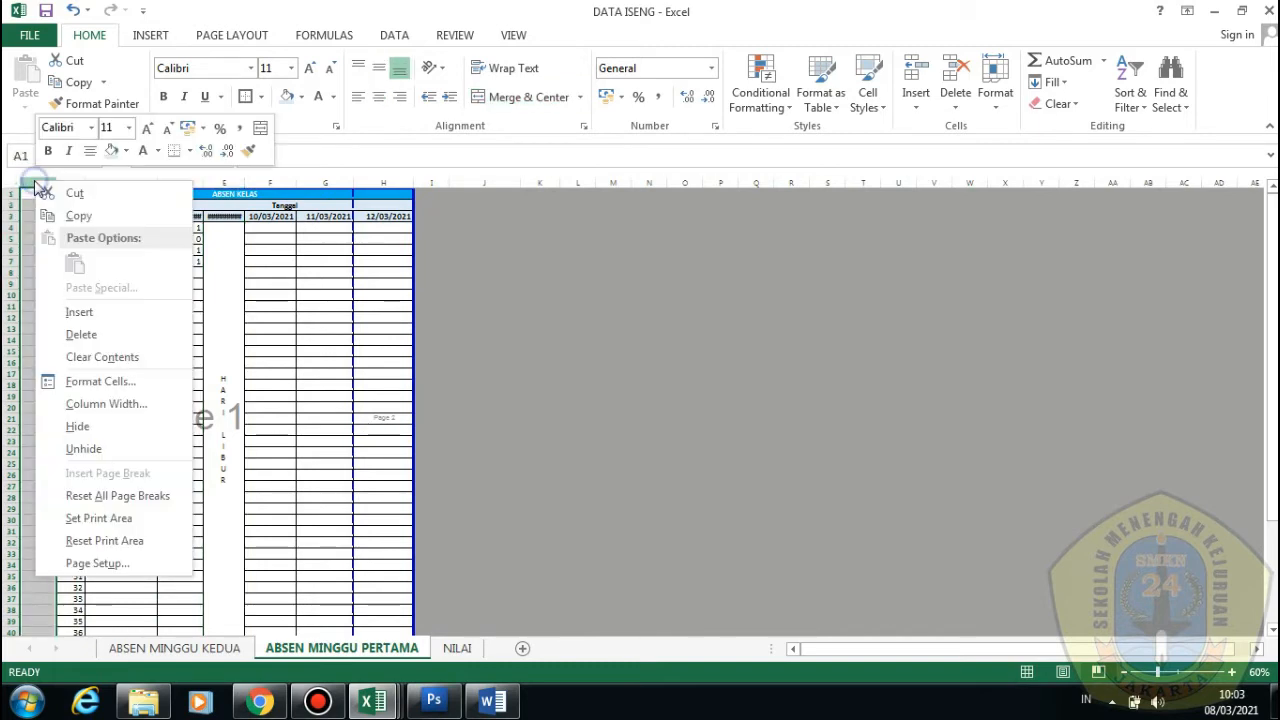
{"action": "left_click", "coordinate": [88, 340]}
{"action": "scroll", "coordinate": [271, 408], "scroll_direction": "down", "scroll_amount": 2}
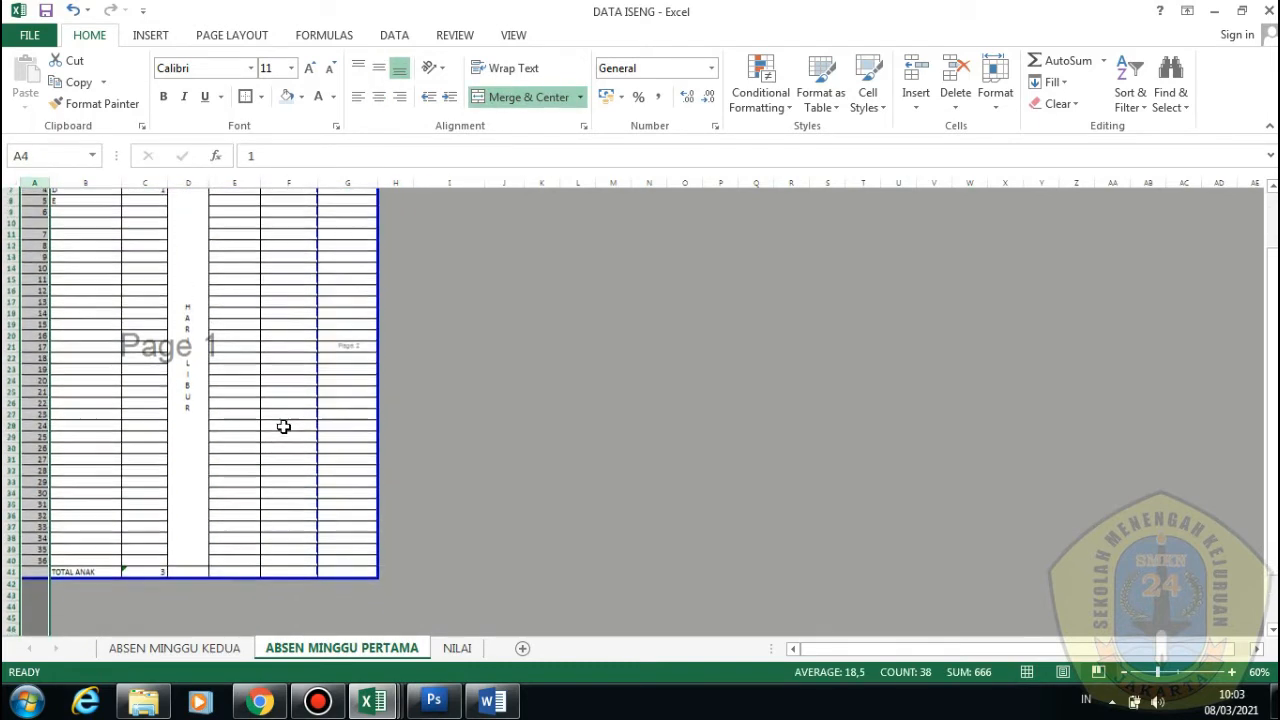
{"action": "scroll", "coordinate": [284, 427], "scroll_direction": "up", "scroll_amount": 2}
{"action": "left_click", "coordinate": [147, 297]}
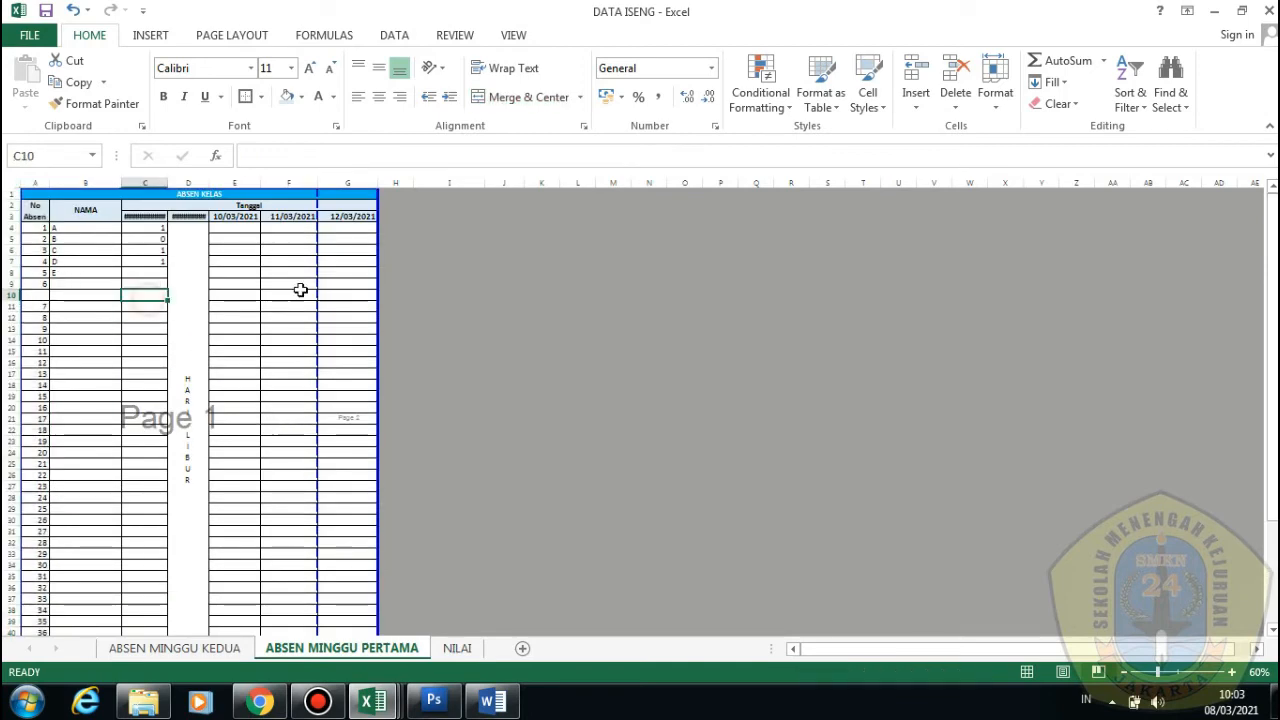
{"action": "left_click", "coordinate": [30, 35]}
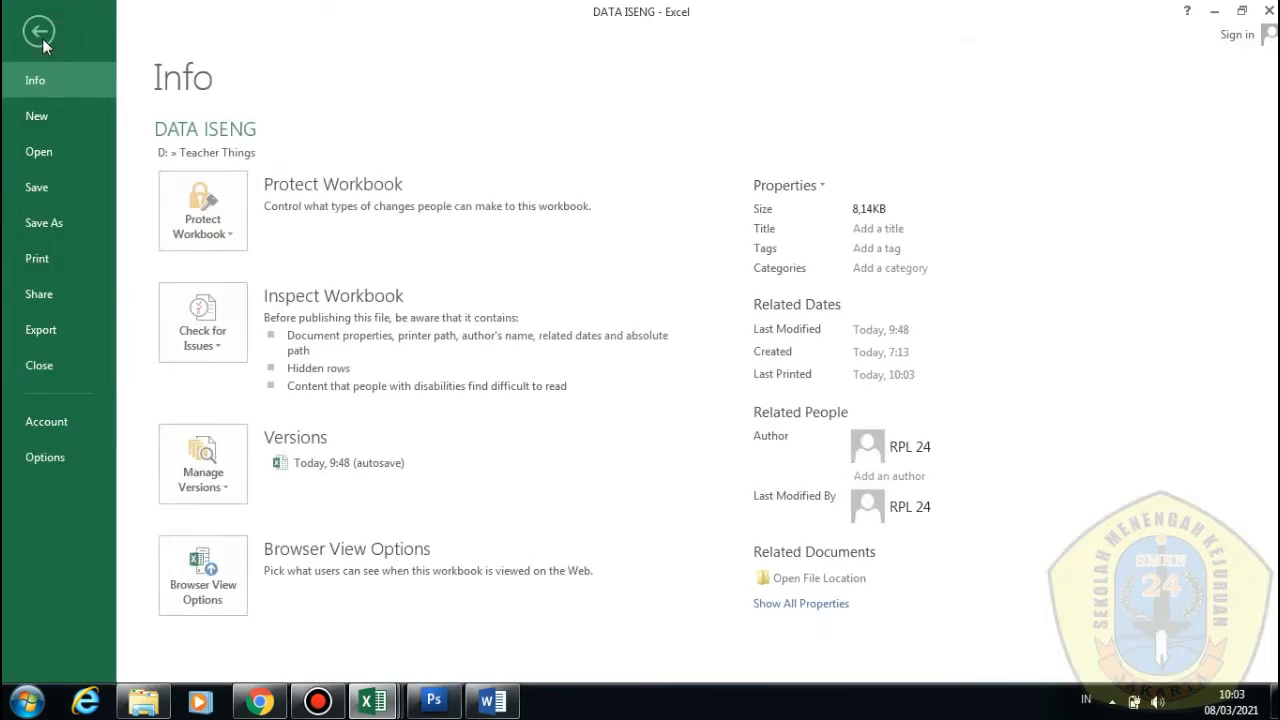
Set the print scaling to 90% in Page Setup
{"action": "left_click", "coordinate": [40, 258]}
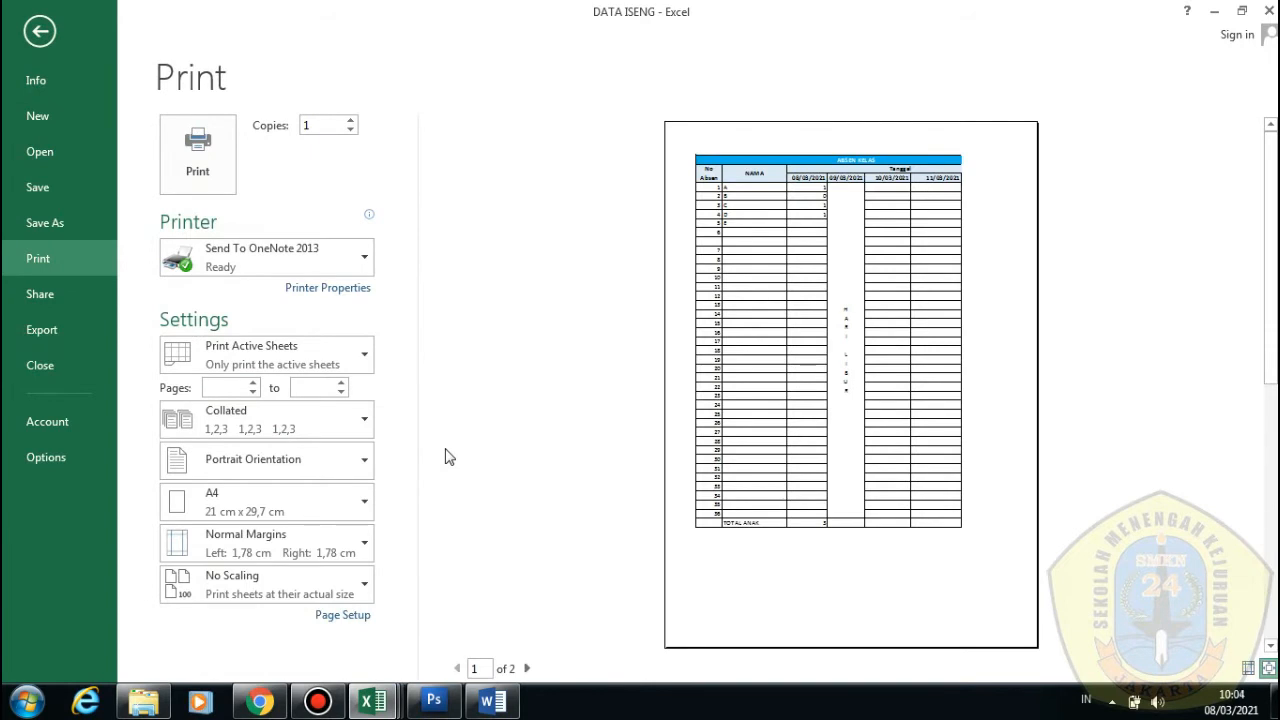
{"action": "left_click", "coordinate": [349, 622]}
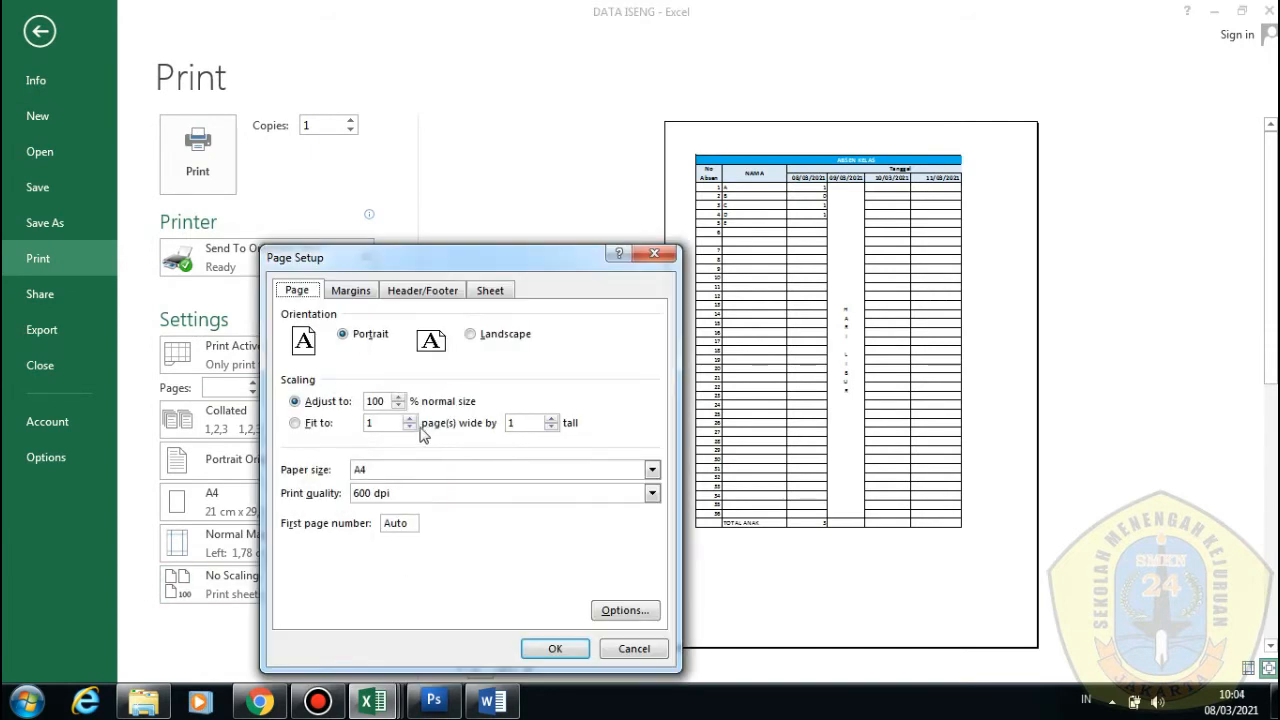
{"action": "left_click", "coordinate": [399, 405]}
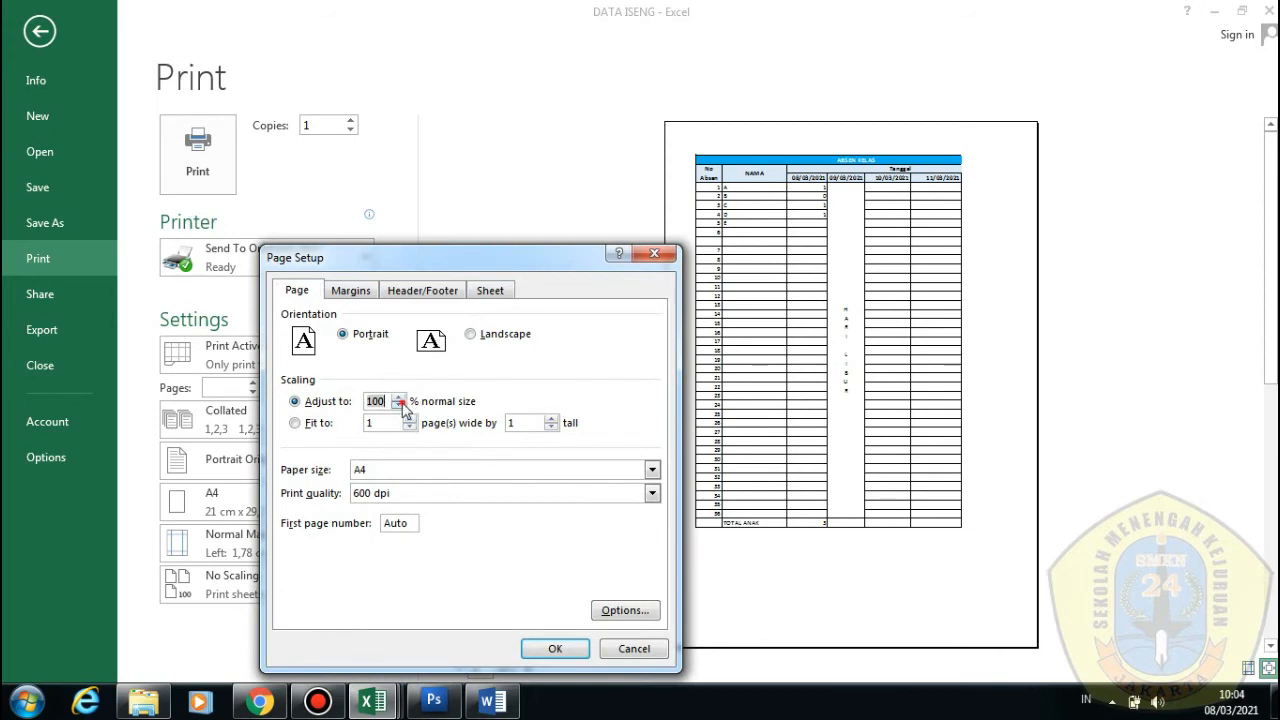
{"action": "left_click", "coordinate": [399, 405]}
{"action": "left_click", "coordinate": [545, 650]}
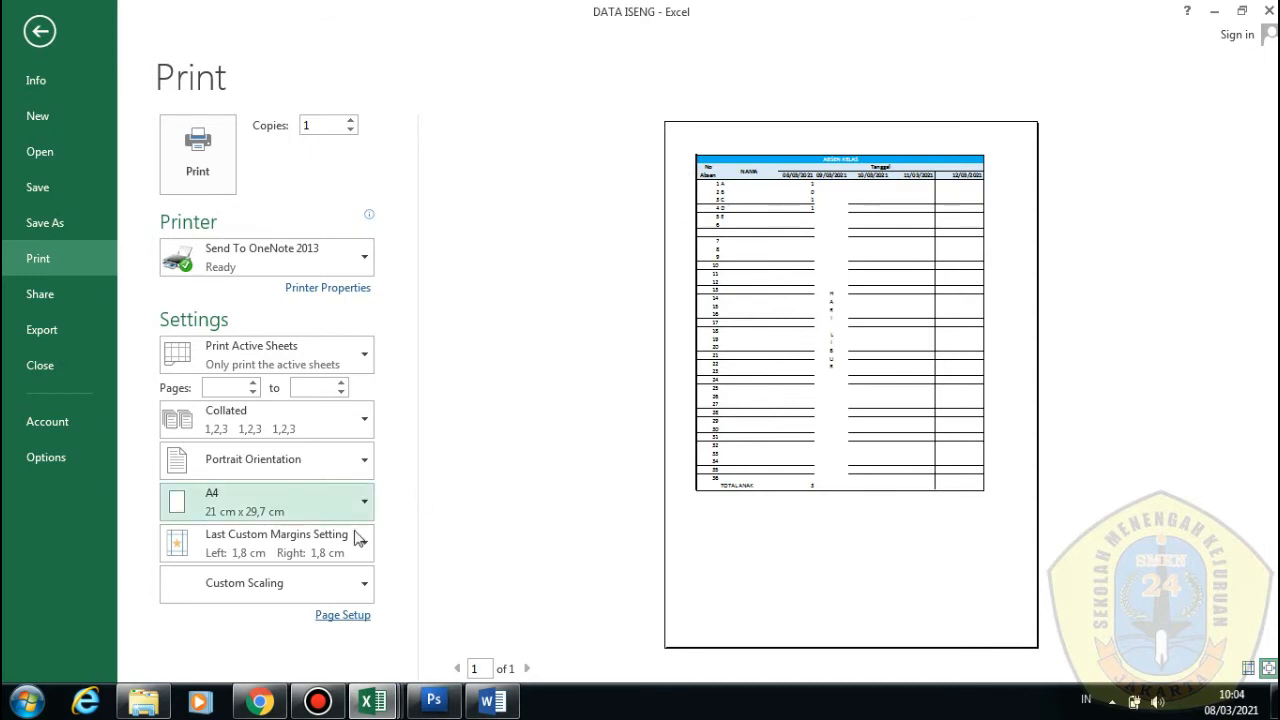
Restore the print scaling to 100%
{"action": "left_click", "coordinate": [356, 615]}
{"action": "left_click", "coordinate": [398, 397]}
{"action": "left_click", "coordinate": [398, 397]}
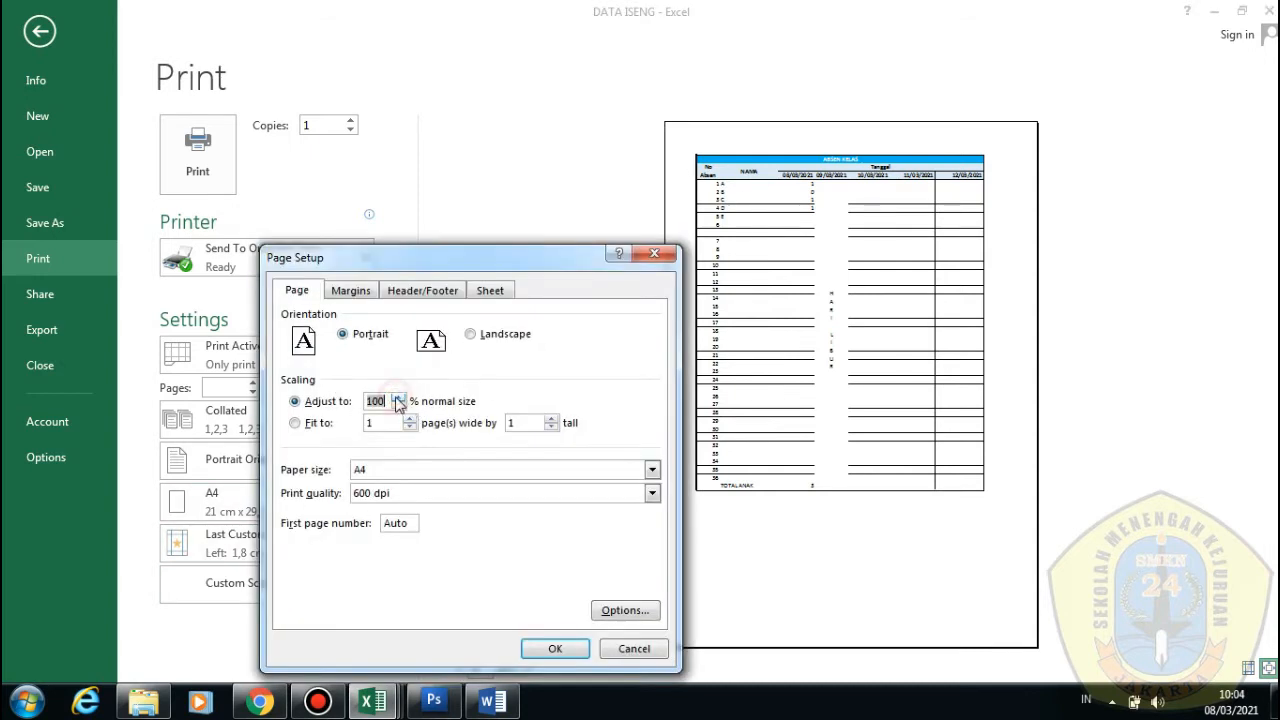
{"action": "left_click", "coordinate": [555, 648]}
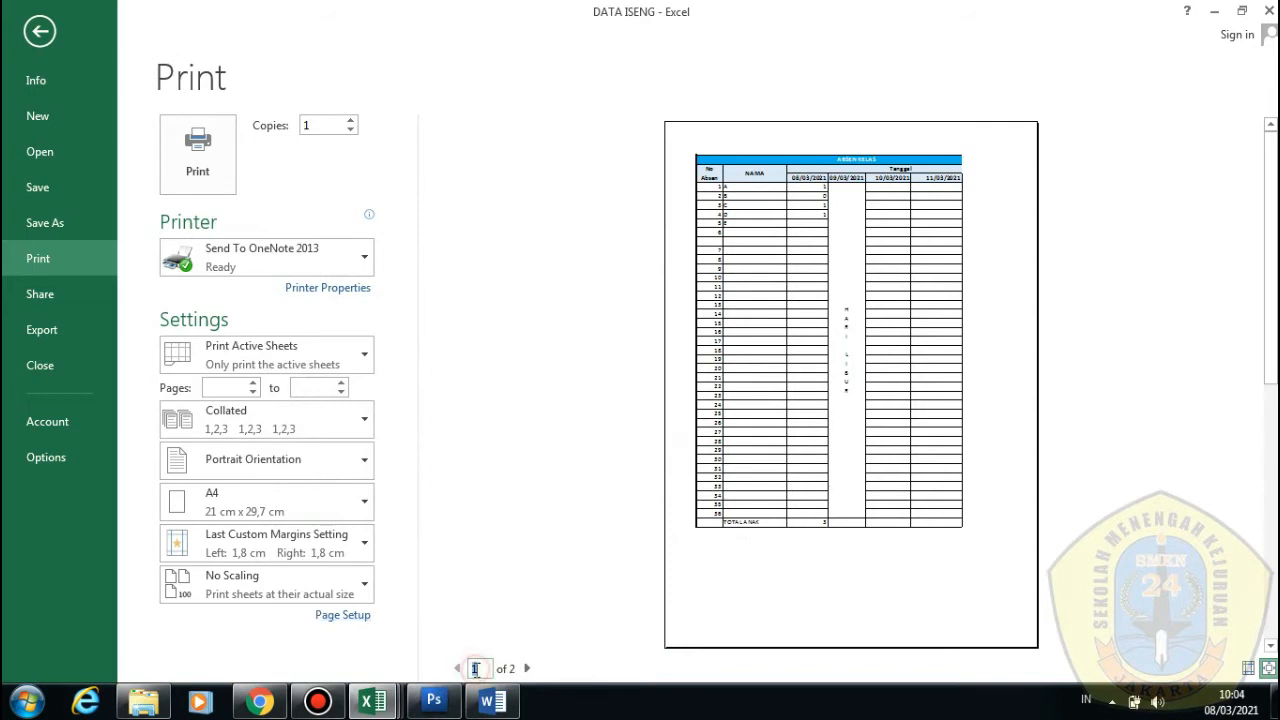
Flip between preview pages 1 and 2 to check how the table splits
{"action": "left_click", "coordinate": [523, 670]}
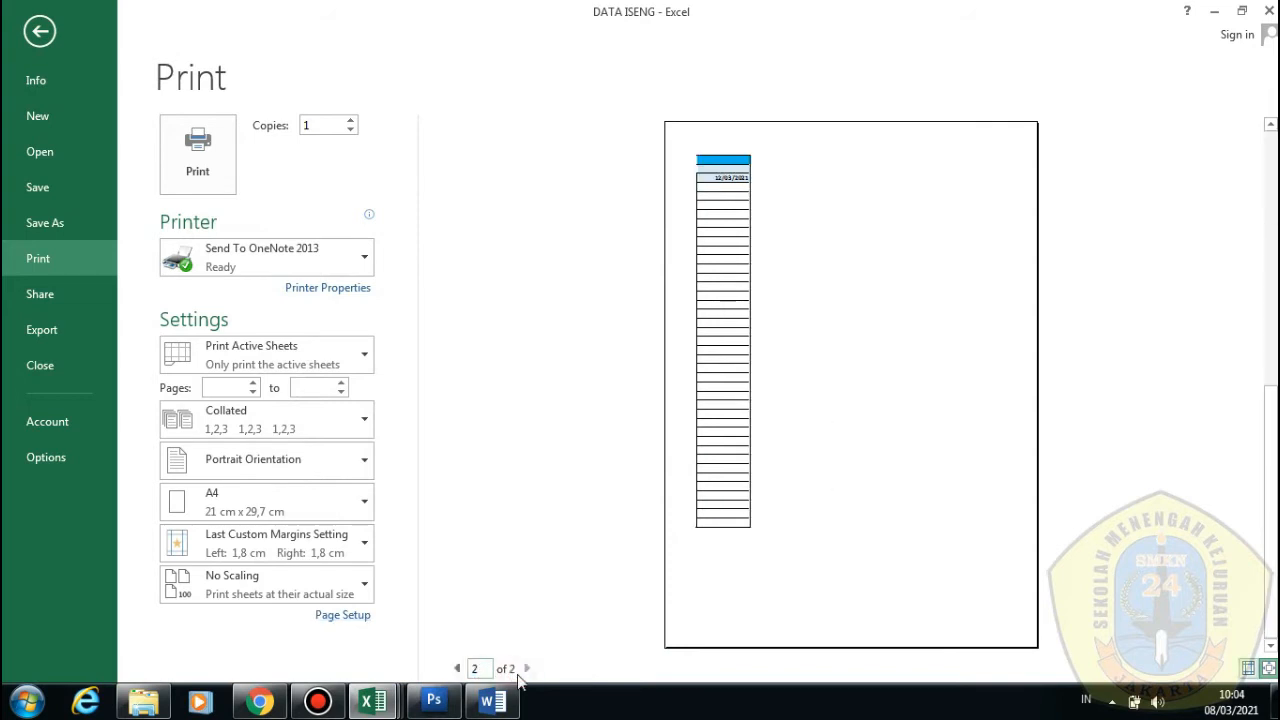
{"action": "left_click", "coordinate": [457, 671]}
{"action": "left_click", "coordinate": [527, 669]}
{"action": "left_click", "coordinate": [457, 669]}
{"action": "left_click", "coordinate": [524, 670]}
{"action": "left_click", "coordinate": [457, 668]}
{"action": "left_click", "coordinate": [526, 671]}
{"action": "left_click", "coordinate": [457, 668]}
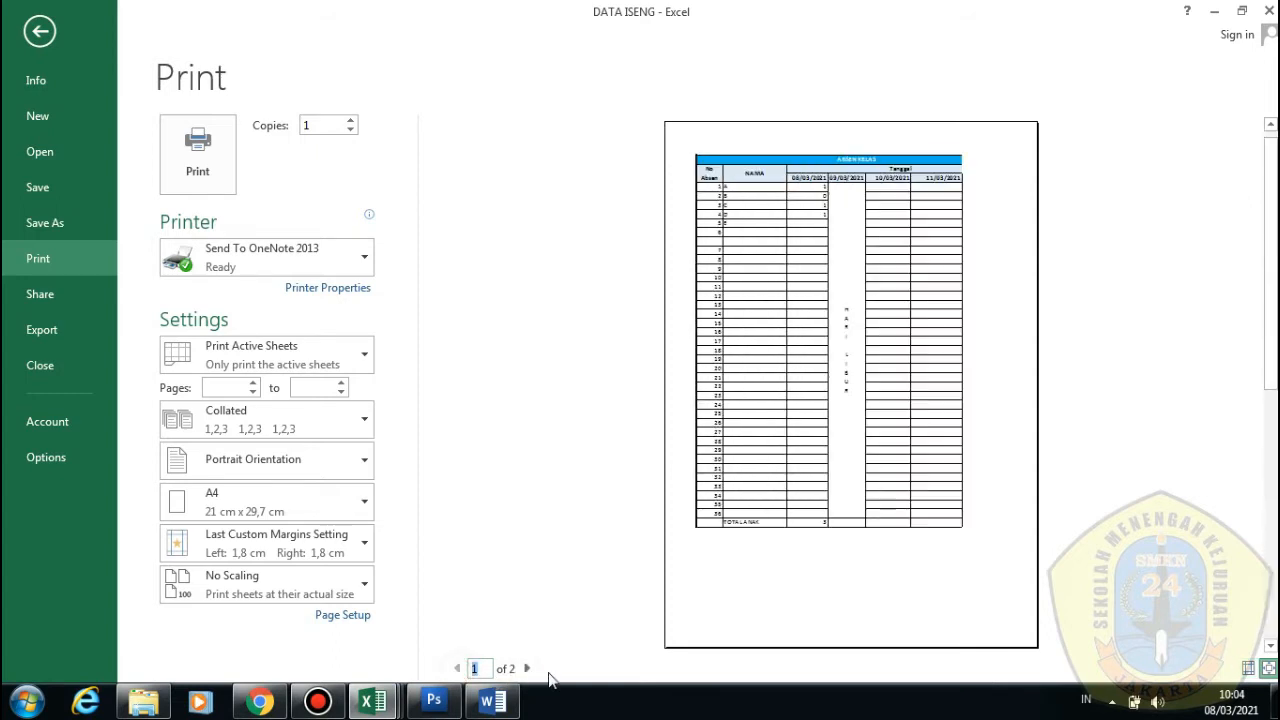
{"action": "left_click", "coordinate": [527, 669]}
{"action": "left_click", "coordinate": [457, 668]}
{"action": "left_click", "coordinate": [526, 669]}
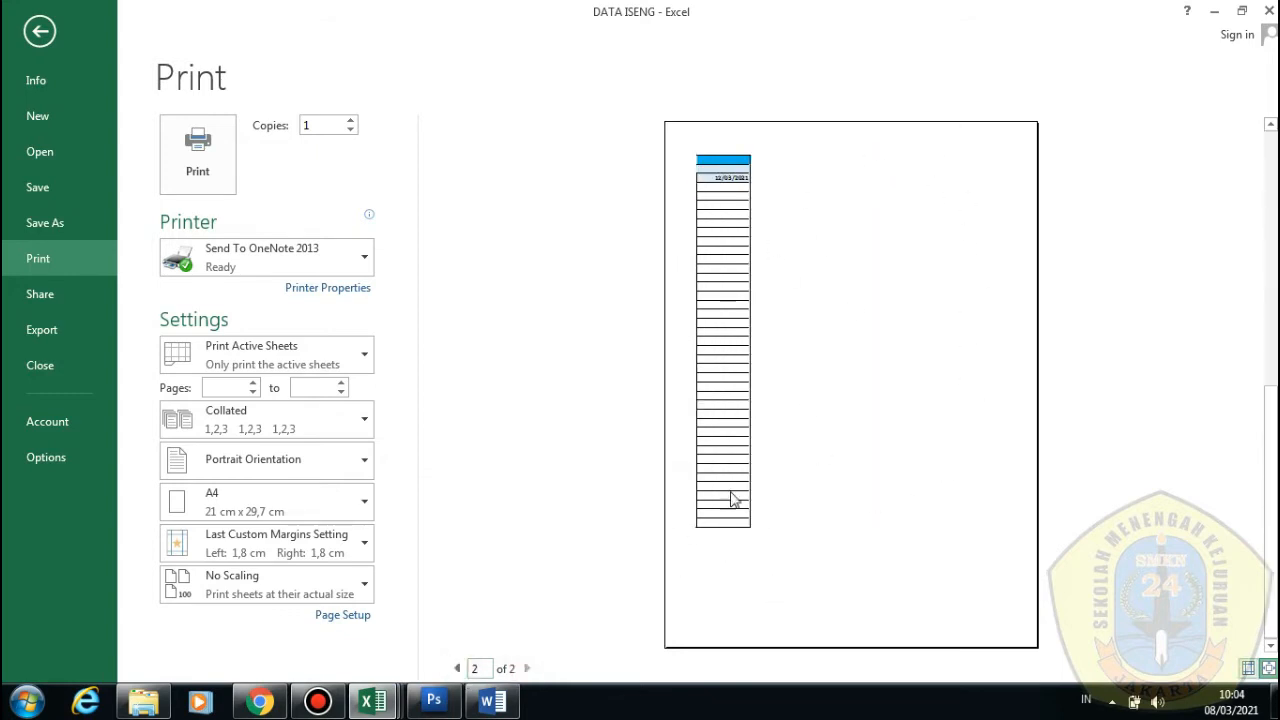
{"action": "left_click", "coordinate": [457, 668]}
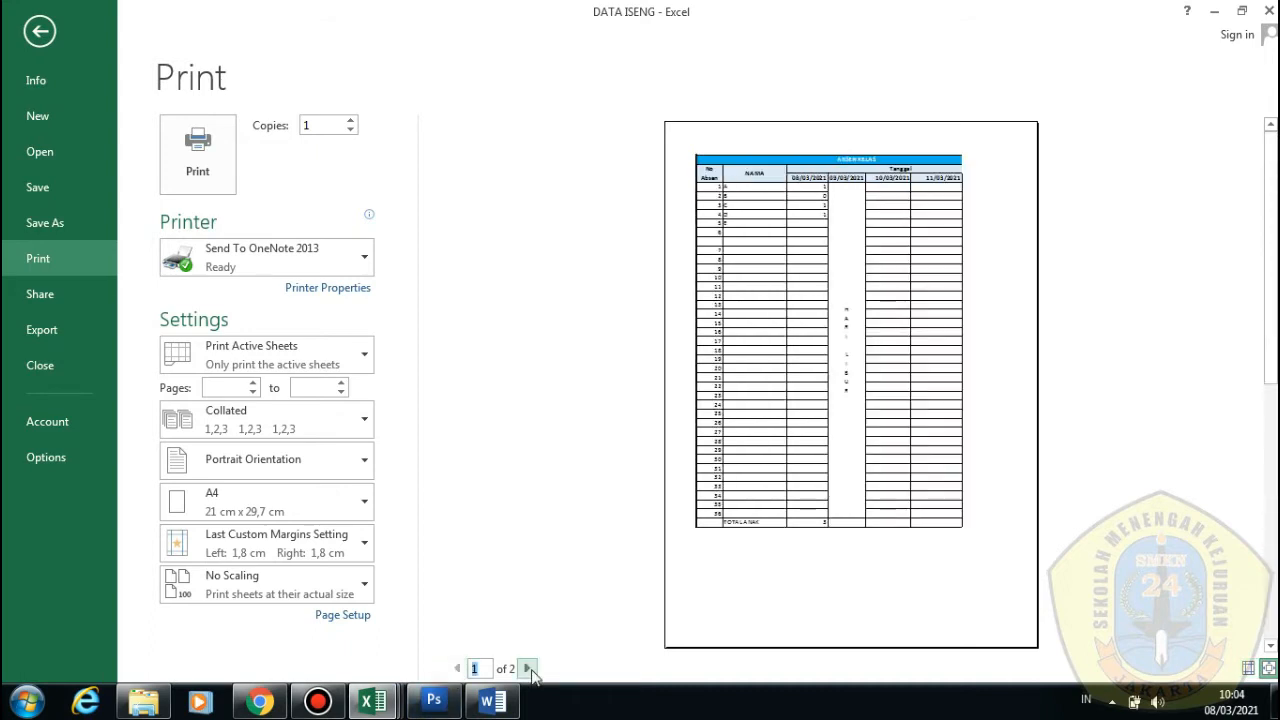
{"action": "left_click", "coordinate": [527, 668]}
{"action": "left_click", "coordinate": [457, 668]}
{"action": "left_click", "coordinate": [526, 668]}
{"action": "left_click", "coordinate": [457, 668]}
{"action": "left_click", "coordinate": [526, 668]}
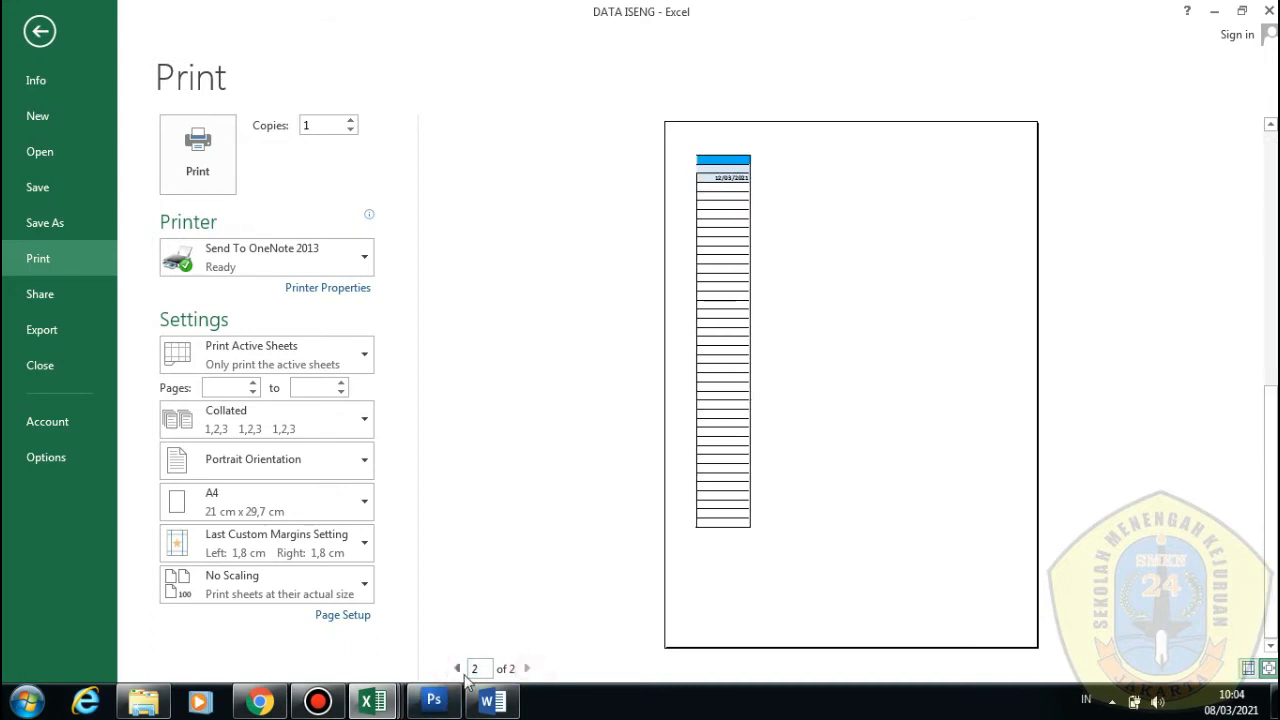
{"action": "left_click", "coordinate": [457, 668]}
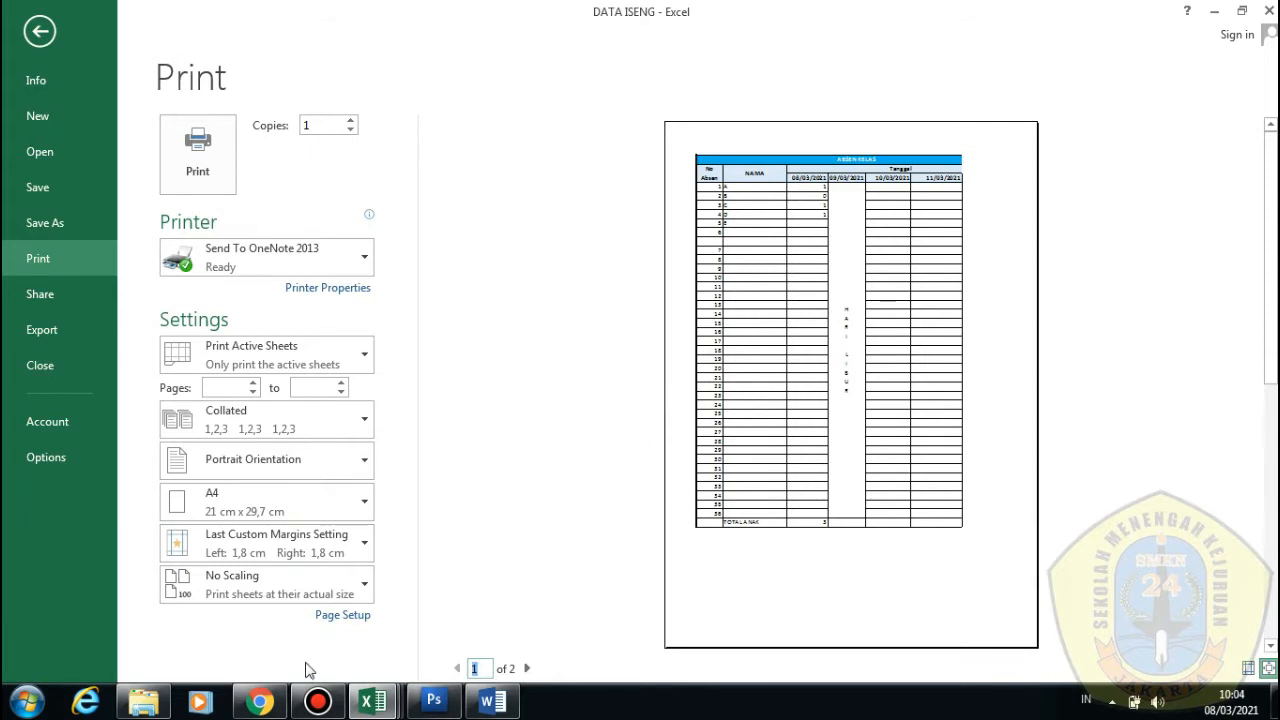
Reapply 90% print scaling through Page Setup
{"action": "left_click", "coordinate": [340, 616]}
{"action": "left_click", "coordinate": [398, 405]}
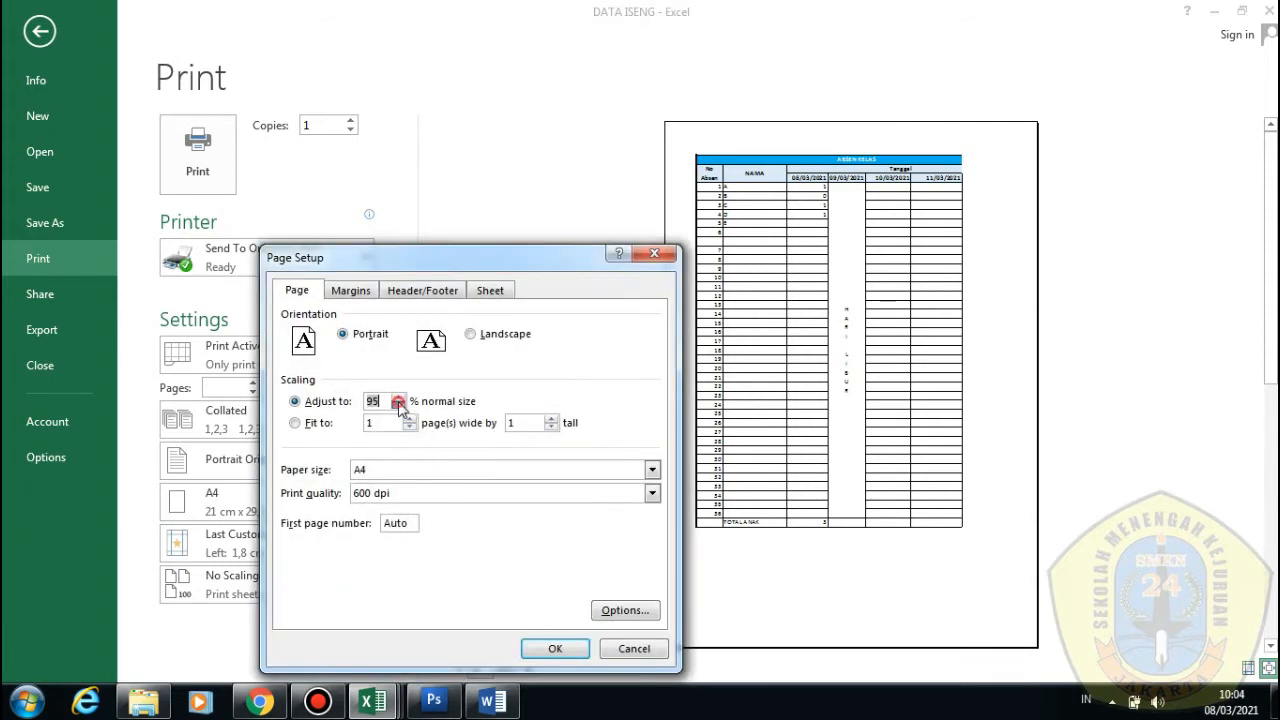
{"action": "left_click", "coordinate": [397, 406]}
{"action": "left_click", "coordinate": [553, 649]}
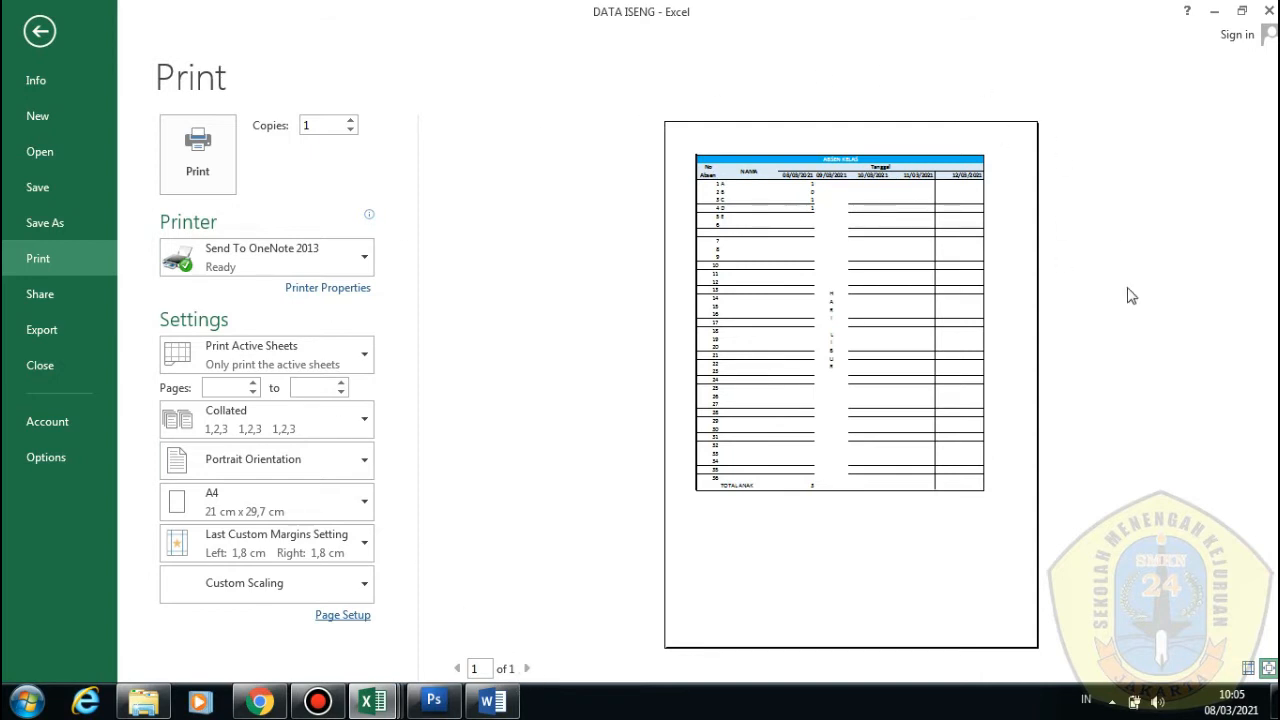
Raise the print scaling to 95% and return to the worksheet
{"action": "left_click", "coordinate": [324, 614]}
{"action": "left_click", "coordinate": [399, 398]}
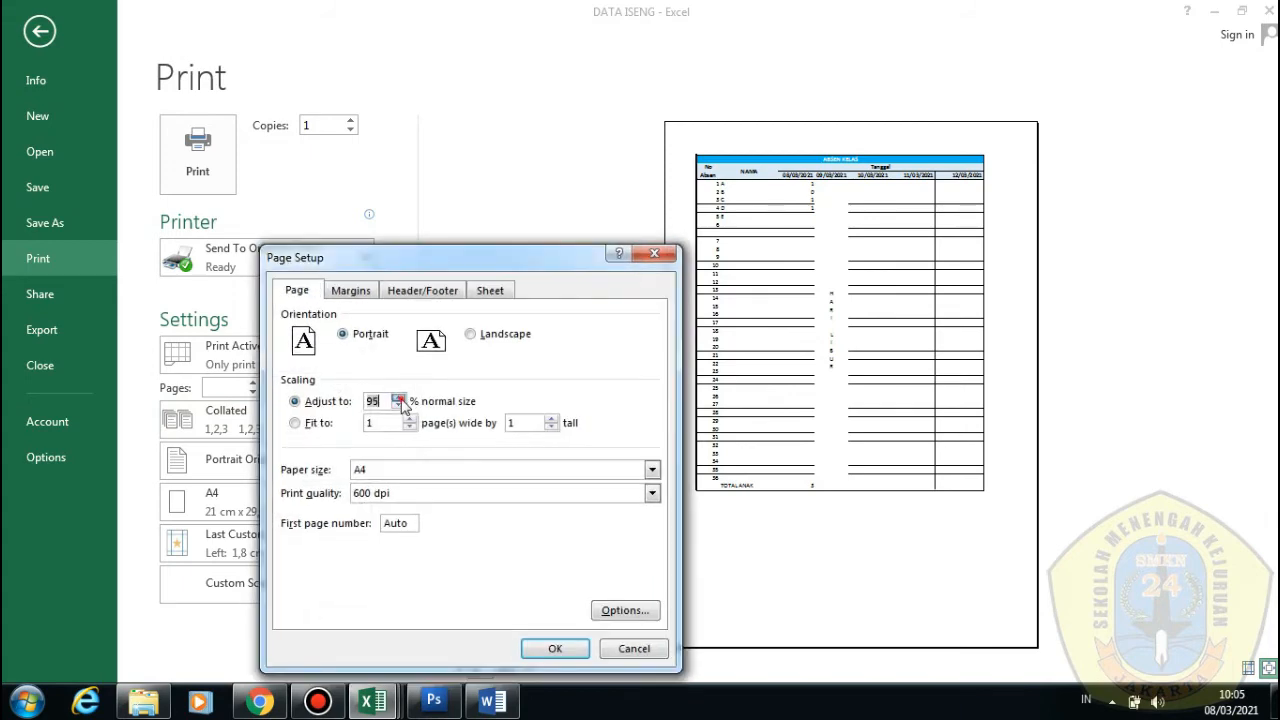
{"action": "left_click", "coordinate": [548, 648]}
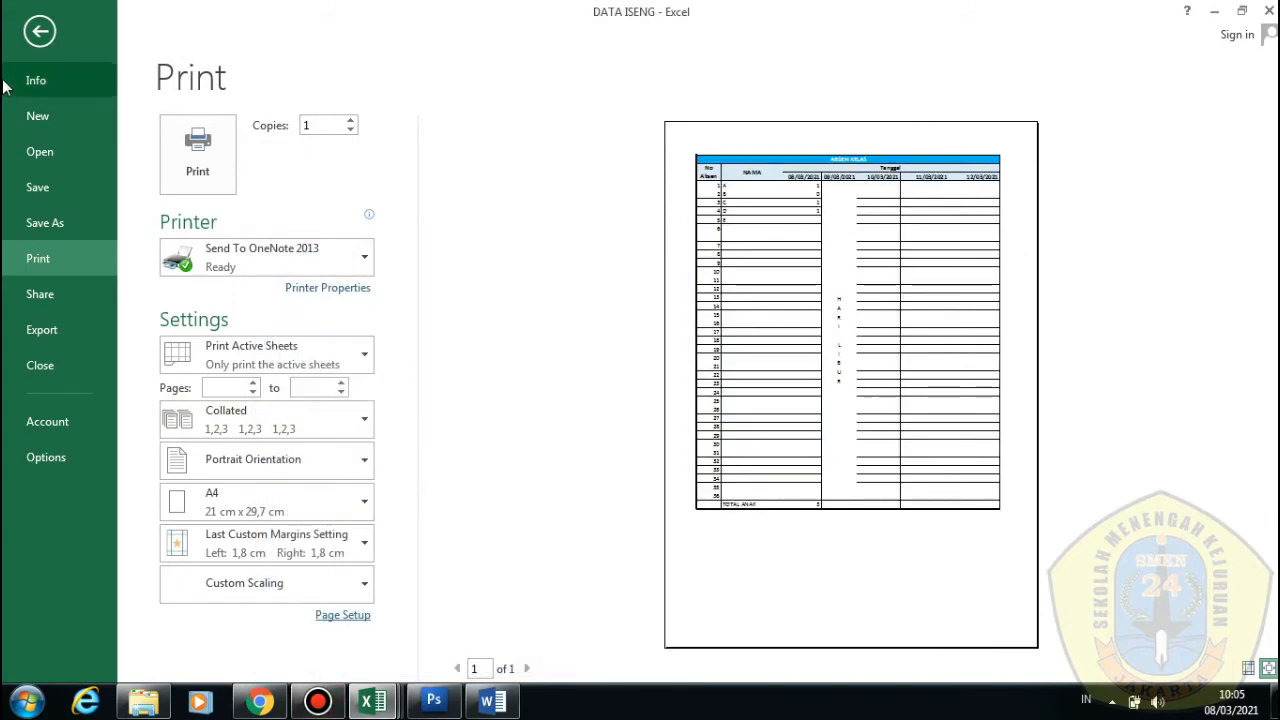
{"action": "left_click", "coordinate": [40, 30]}
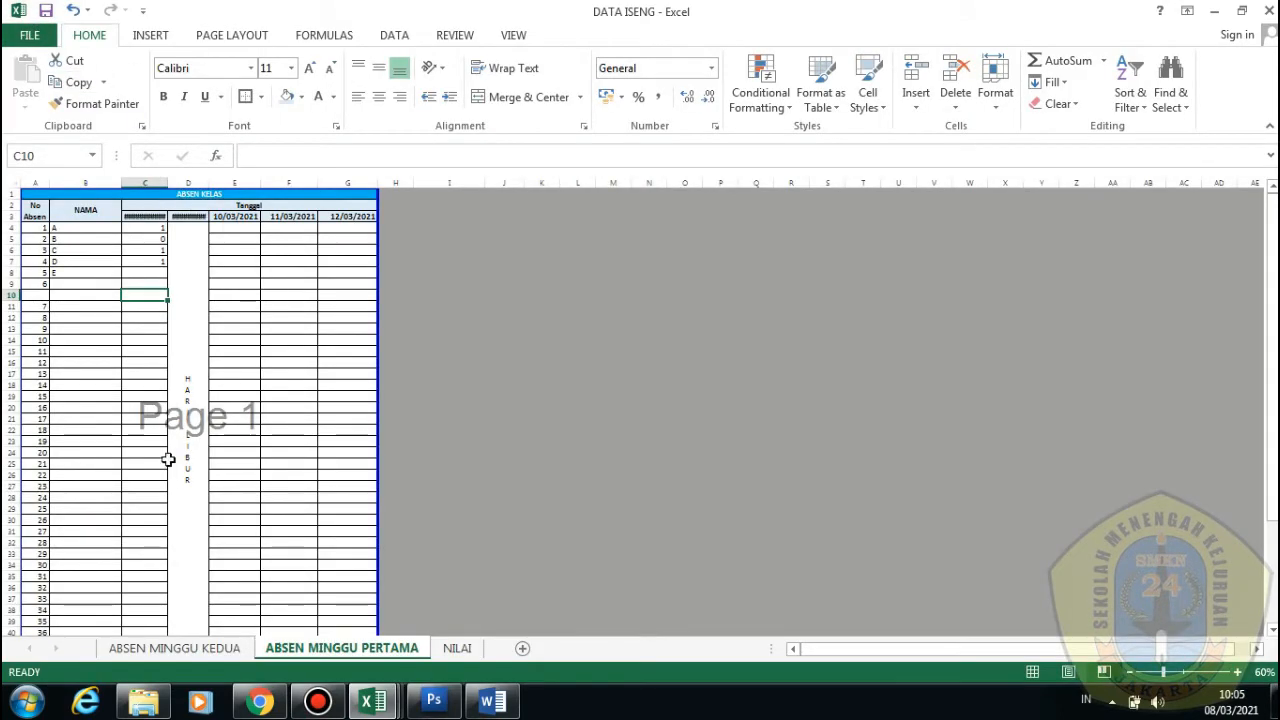
Zoom in and widen column D so its 09/03/2021 heading shows fully
{"action": "scroll", "coordinate": [190, 424], "scroll_direction": "down", "scroll_amount": 3}
{"action": "scroll", "coordinate": [112, 413], "scroll_direction": "up", "scroll_amount": 3}
{"action": "scroll", "coordinate": [60, 349], "scroll_direction": "down", "scroll_amount": 2}
{"action": "scroll", "coordinate": [73, 359], "scroll_direction": "up", "scroll_amount": 2}
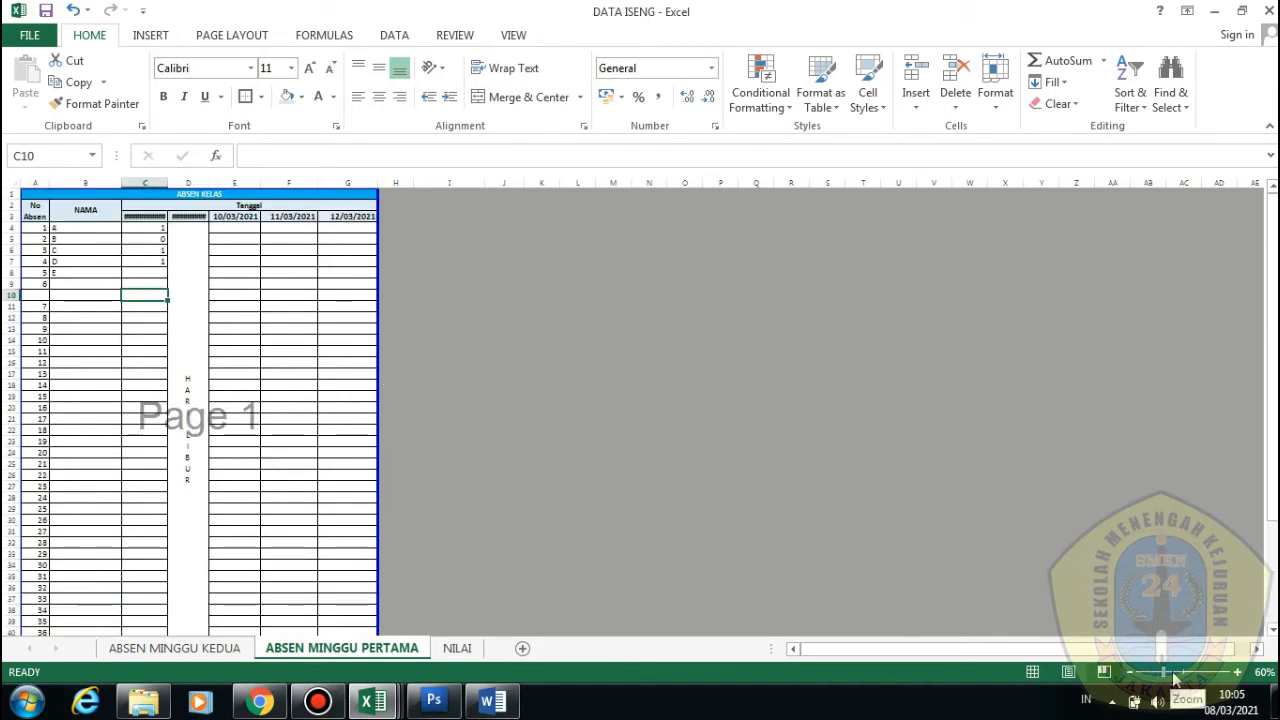
{"action": "left_click_drag", "start_coordinate": [1163, 672], "coordinate": [1186, 677]}
{"action": "scroll", "coordinate": [573, 387], "scroll_direction": "up", "scroll_amount": 1}
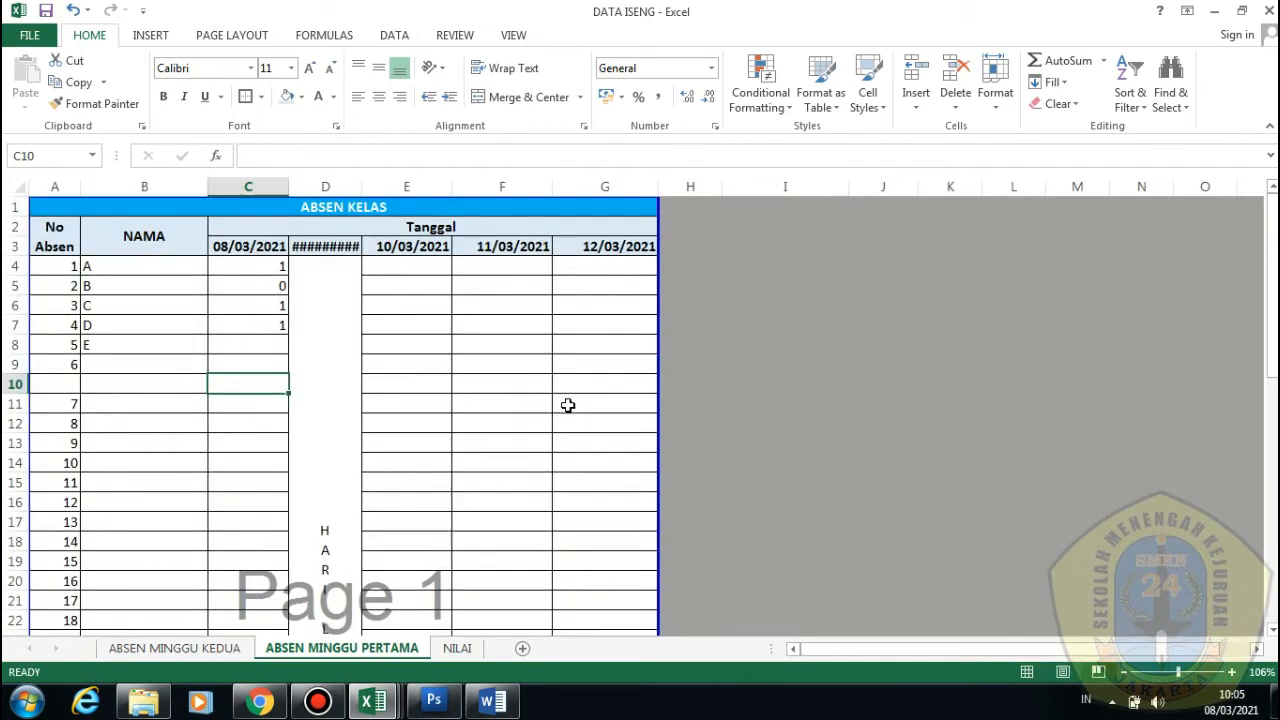
{"action": "left_click", "coordinate": [341, 255]}
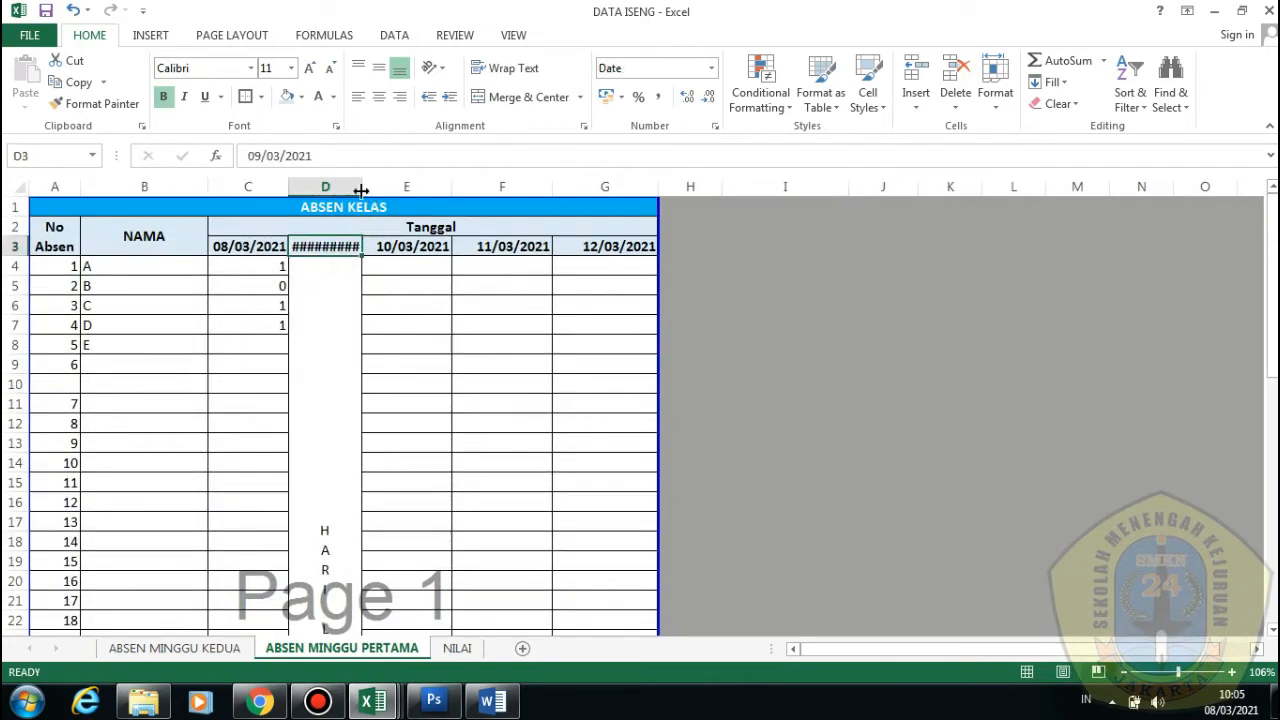
{"action": "left_click_drag", "start_coordinate": [361, 190], "coordinate": [369, 190]}
{"action": "left_click", "coordinate": [502, 374]}
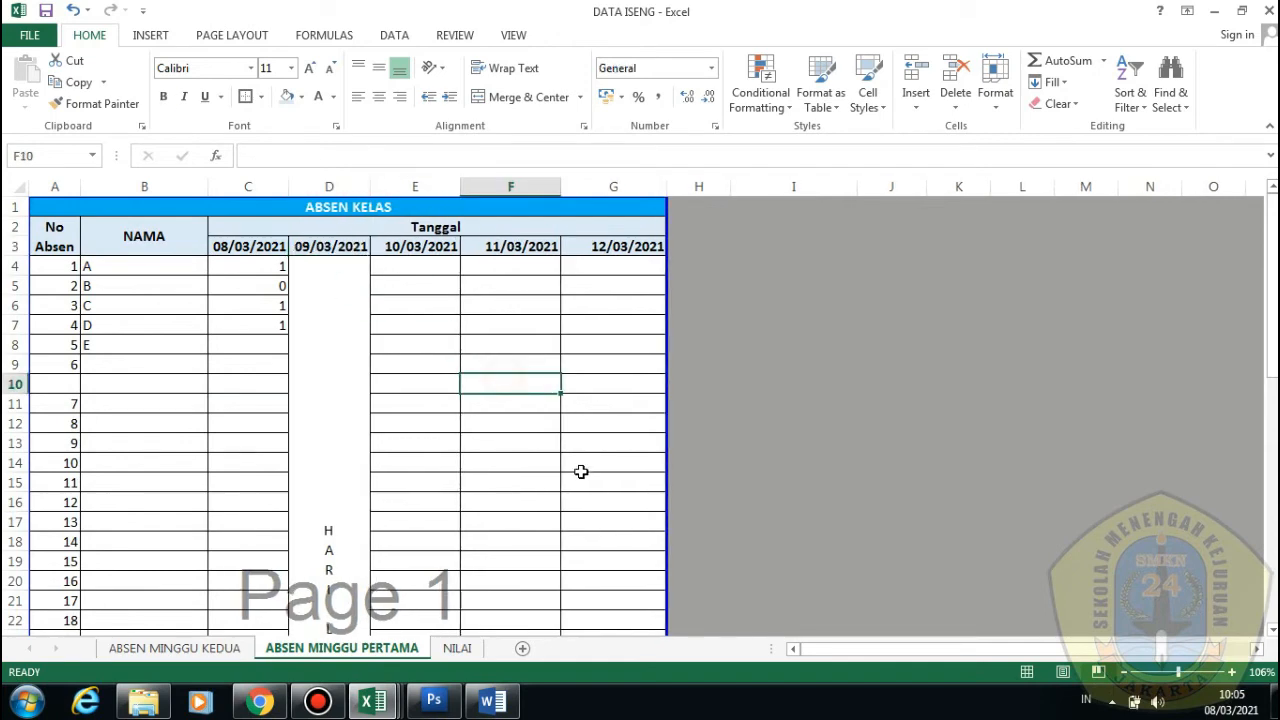
Switch the sheet back to Normal view and select a cell in column G
{"action": "scroll", "coordinate": [590, 470], "scroll_direction": "down", "scroll_amount": 3}
{"action": "scroll", "coordinate": [606, 480], "scroll_direction": "up", "scroll_amount": 3}
{"action": "left_click", "coordinate": [1026, 672]}
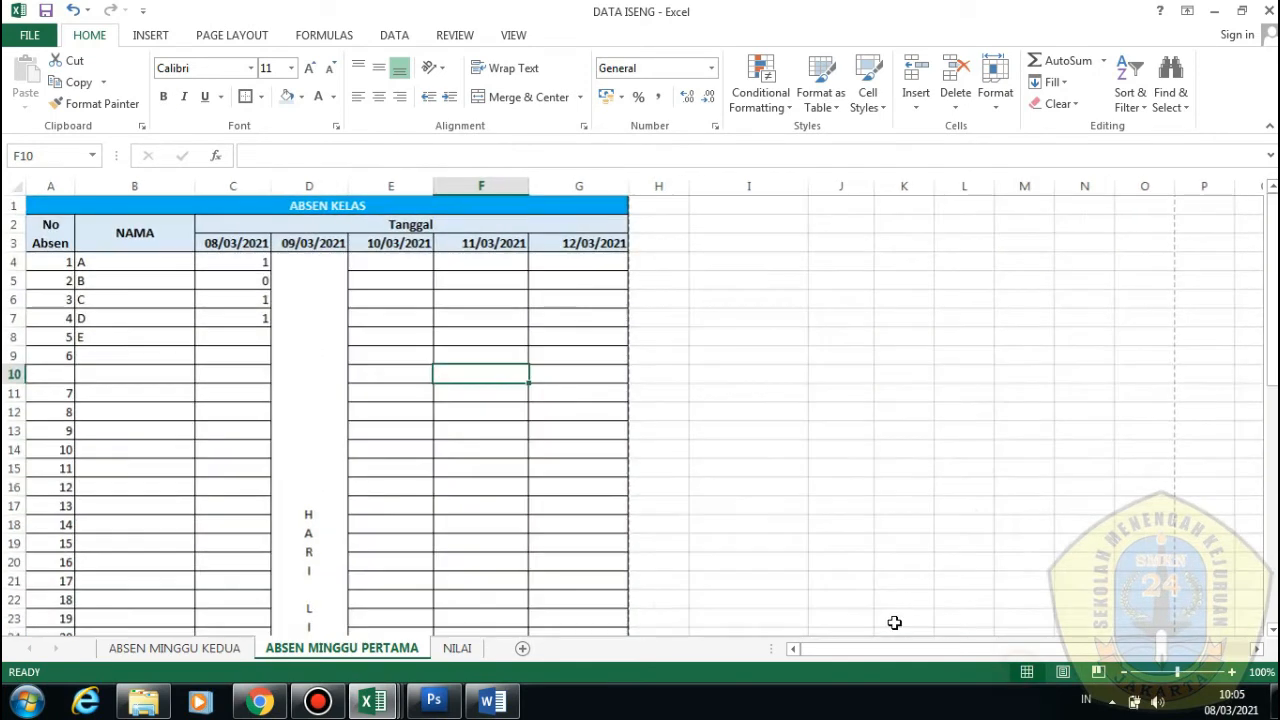
{"action": "left_click", "coordinate": [571, 391]}
{"action": "scroll", "coordinate": [571, 415], "scroll_direction": "down", "scroll_amount": 1}
{"action": "scroll", "coordinate": [571, 415], "scroll_direction": "down", "scroll_amount": 3}
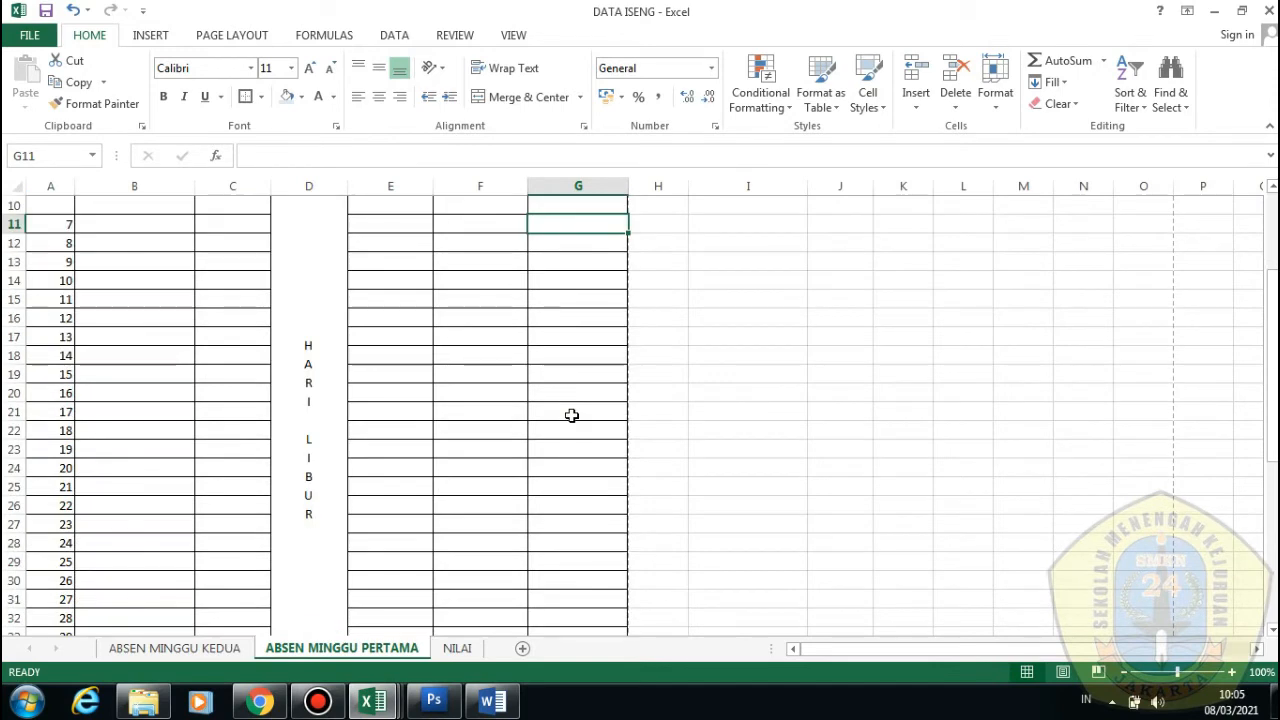
{"action": "scroll", "coordinate": [571, 415], "scroll_direction": "up", "scroll_amount": 4}
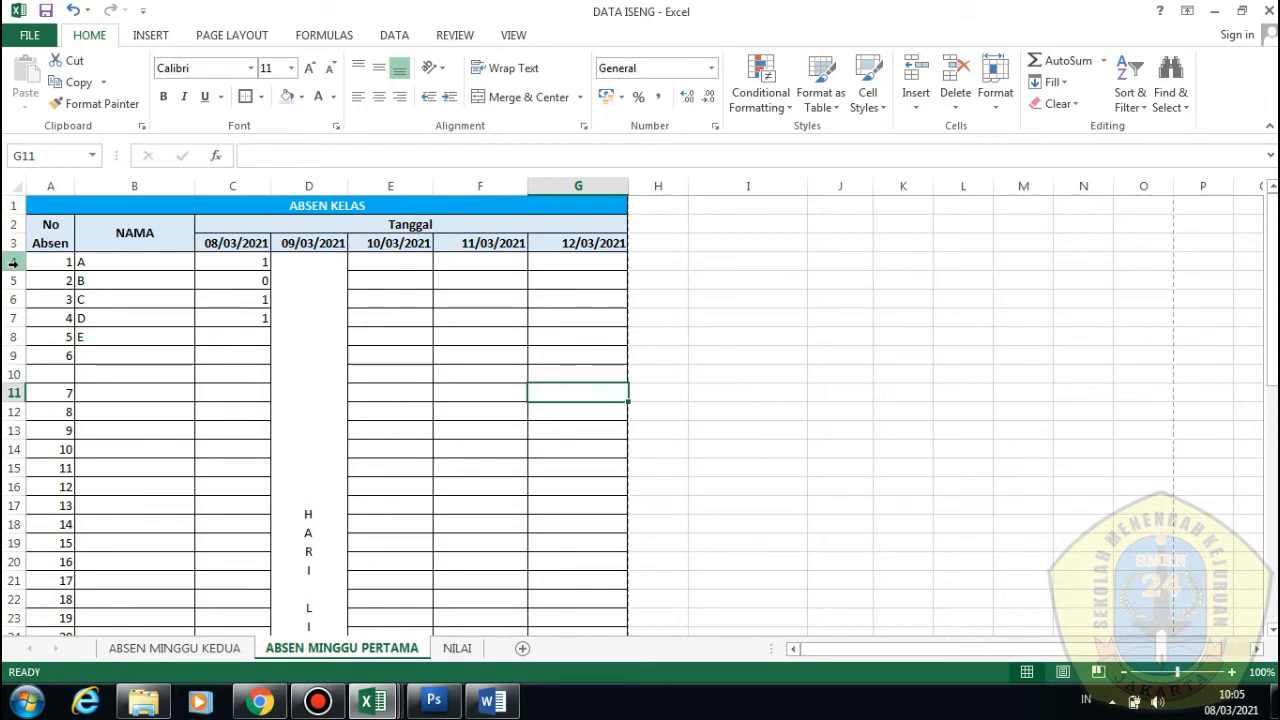
Set date columns C through G to a column width of 5
{"action": "left_click_drag", "start_coordinate": [233, 180], "coordinate": [580, 183]}
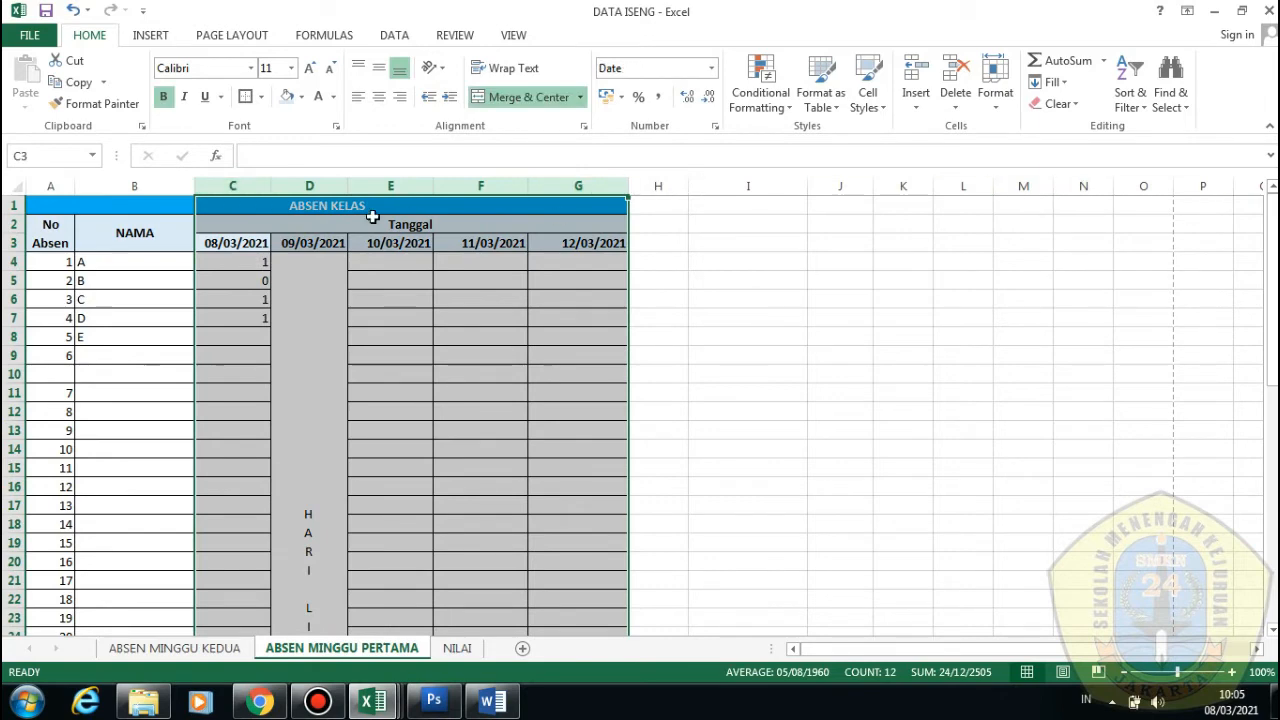
{"action": "left_click", "coordinate": [995, 95]}
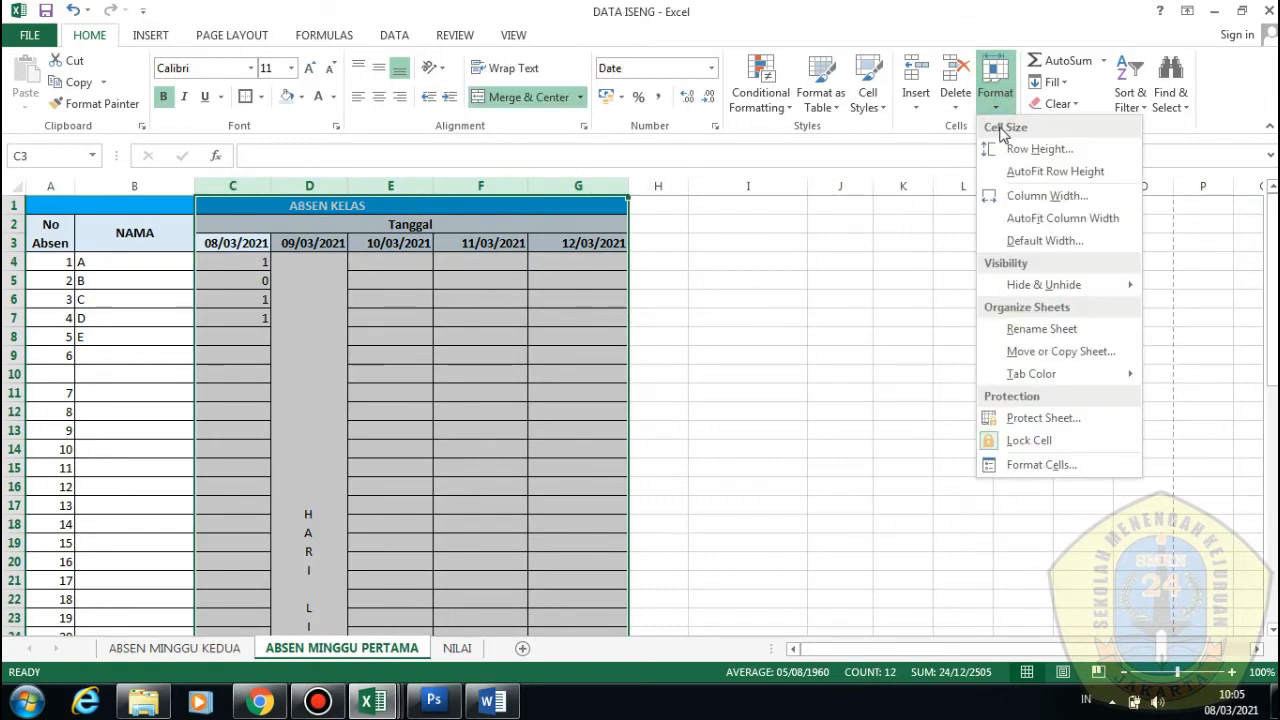
{"action": "left_click", "coordinate": [1031, 200]}
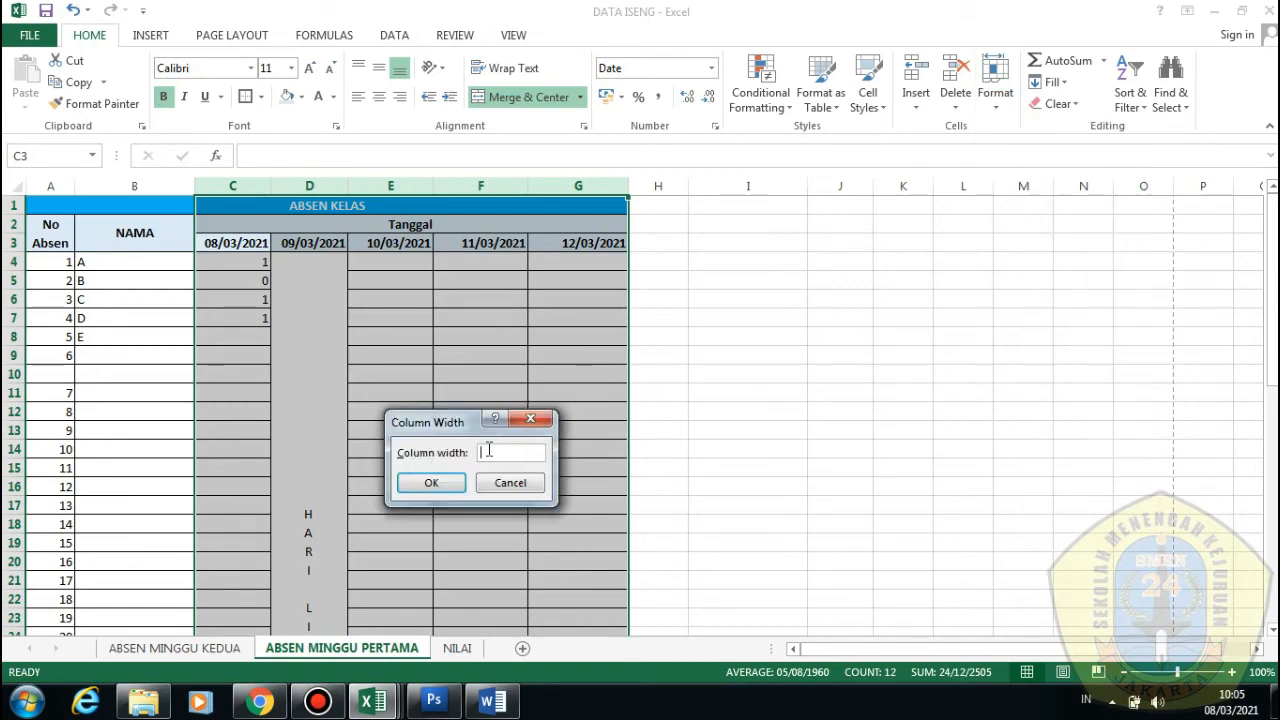
{"action": "type", "text": "5"}
{"action": "left_click", "coordinate": [460, 490]}
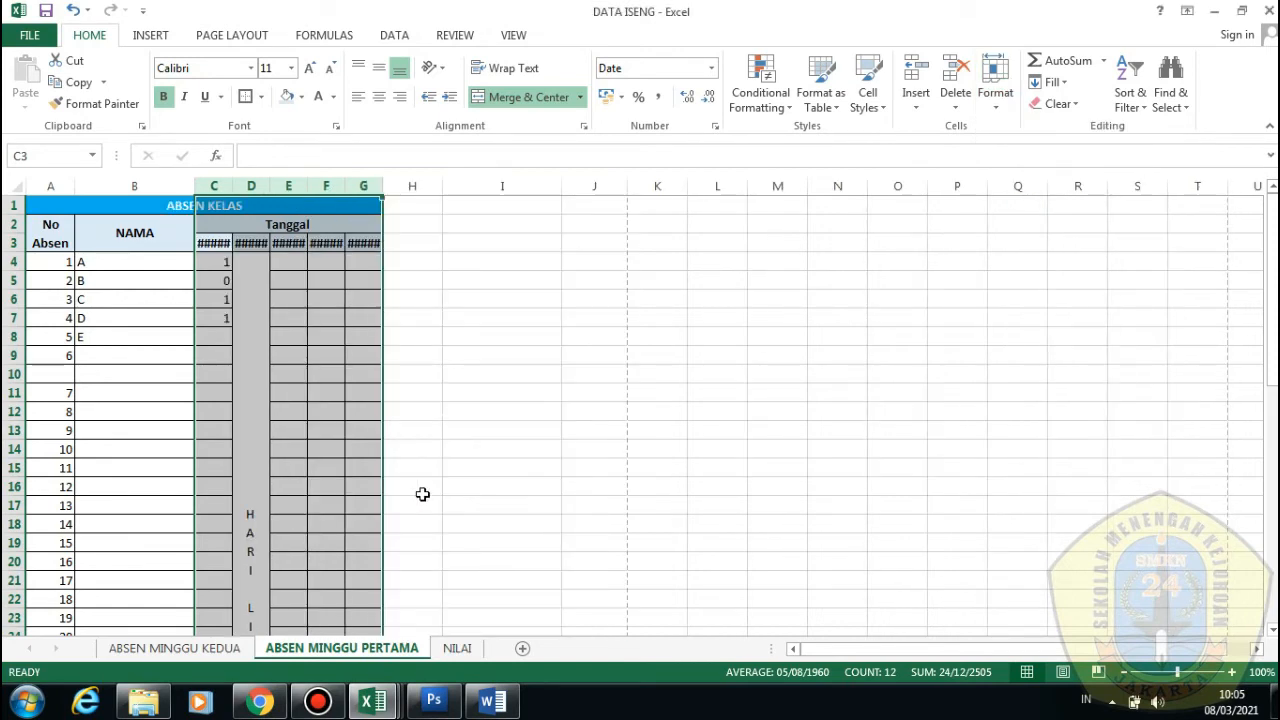
{"action": "left_click", "coordinate": [363, 437]}
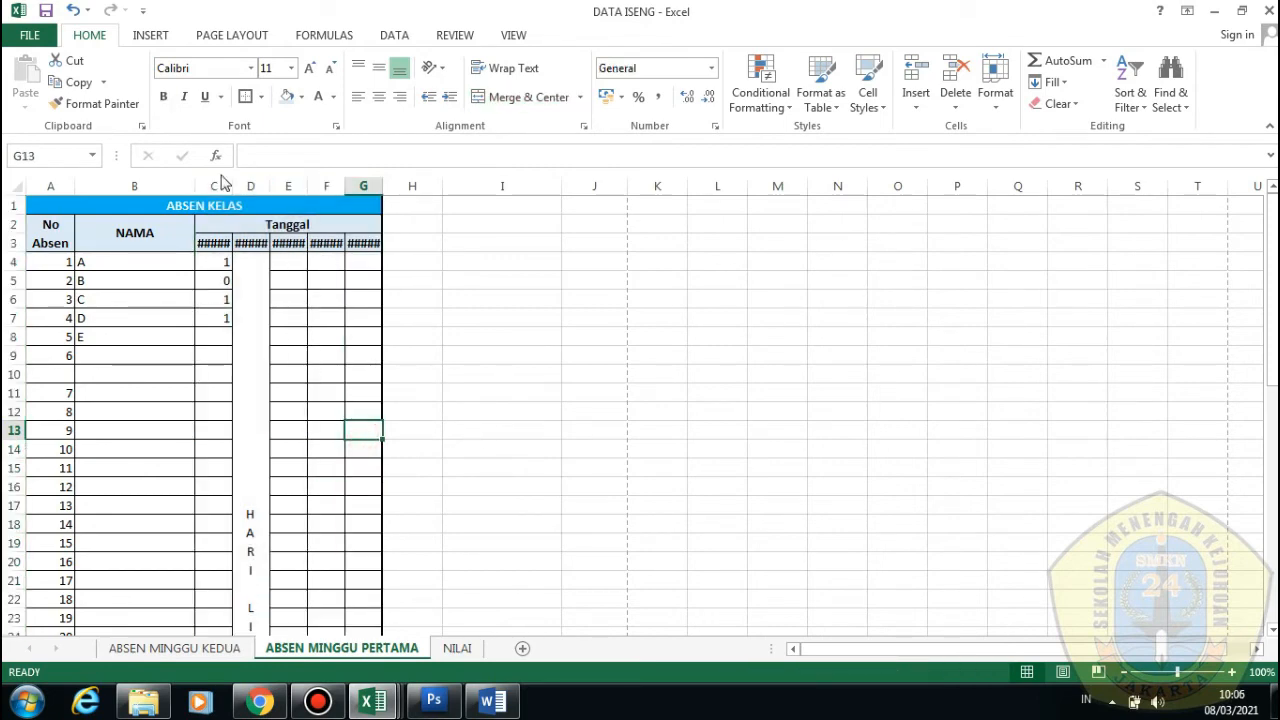
Change the width of columns C to G to 10 so each date shows fully
{"action": "left_click_drag", "start_coordinate": [223, 183], "coordinate": [356, 182]}
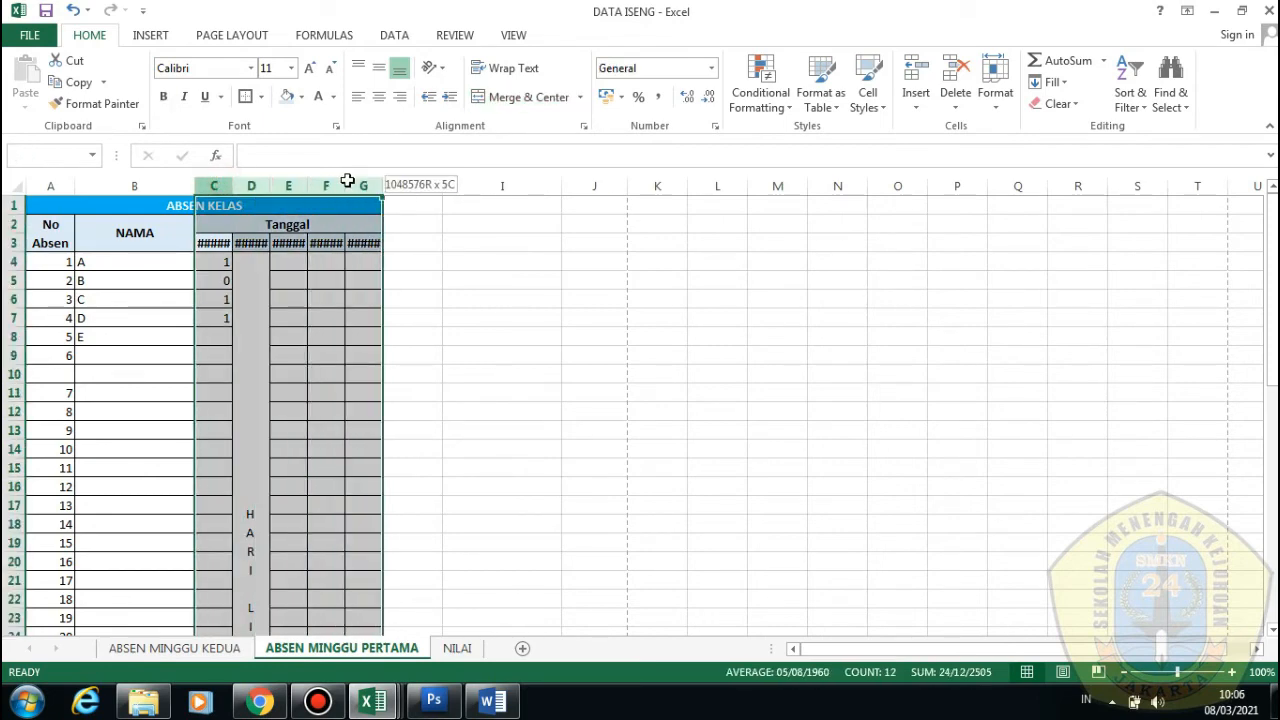
{"action": "left_click", "coordinate": [995, 110]}
{"action": "left_click", "coordinate": [1000, 191]}
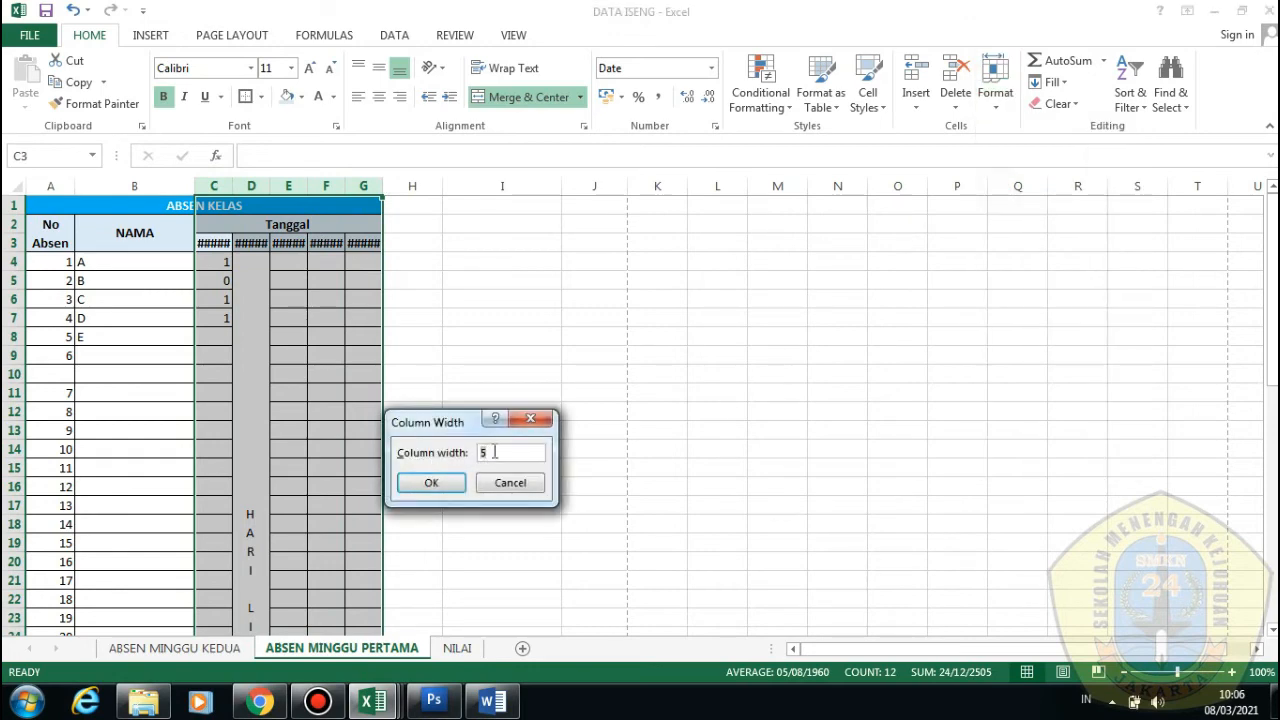
{"action": "left_click", "coordinate": [432, 482]}
{"action": "left_click", "coordinate": [412, 246]}
{"action": "left_click", "coordinate": [460, 338]}
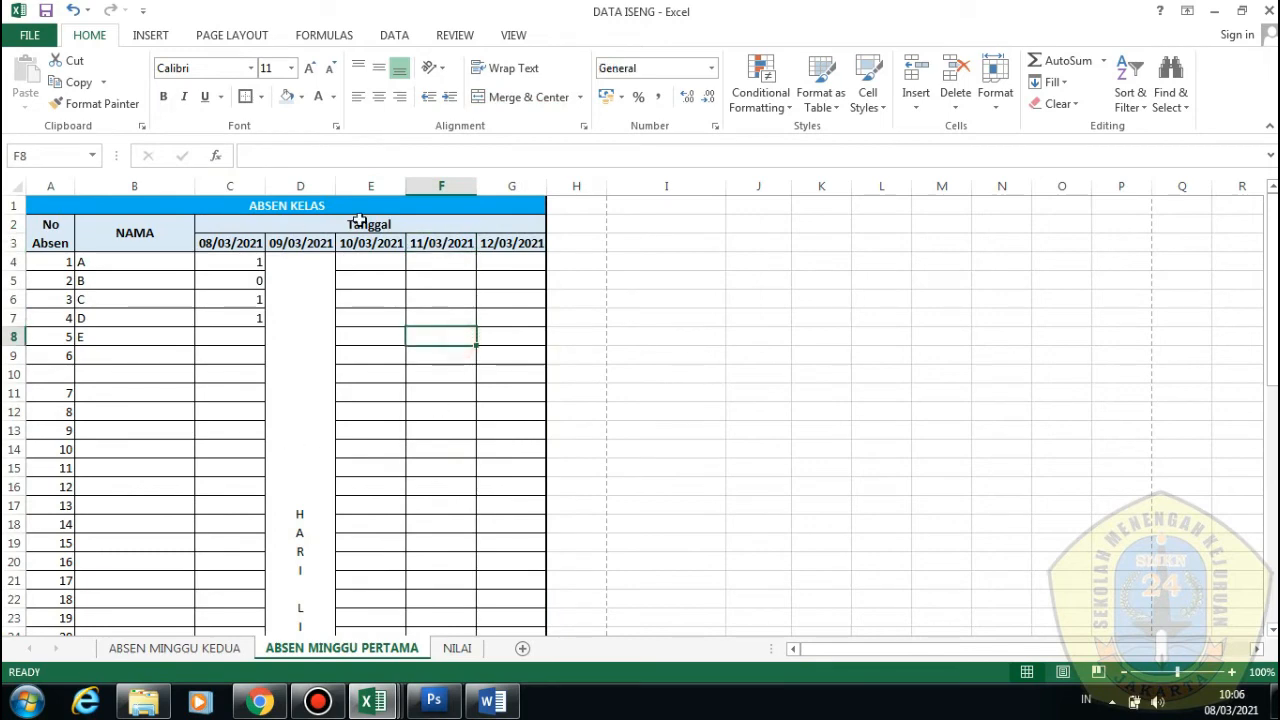
{"action": "scroll", "coordinate": [511, 443], "scroll_direction": "down", "scroll_amount": 2}
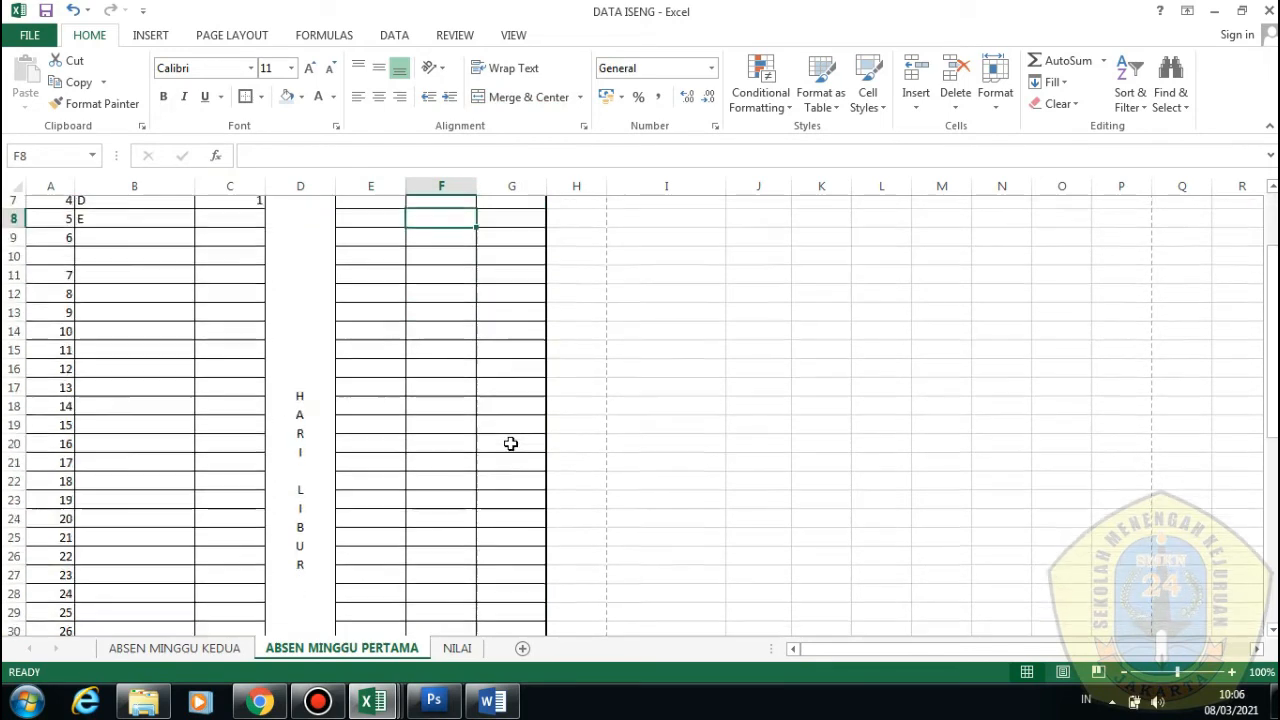
{"action": "scroll", "coordinate": [517, 446], "scroll_direction": "up", "scroll_amount": 2}
{"action": "scroll", "coordinate": [154, 424], "scroll_direction": "down", "scroll_amount": 4}
{"action": "scroll", "coordinate": [154, 424], "scroll_direction": "up", "scroll_amount": 4}
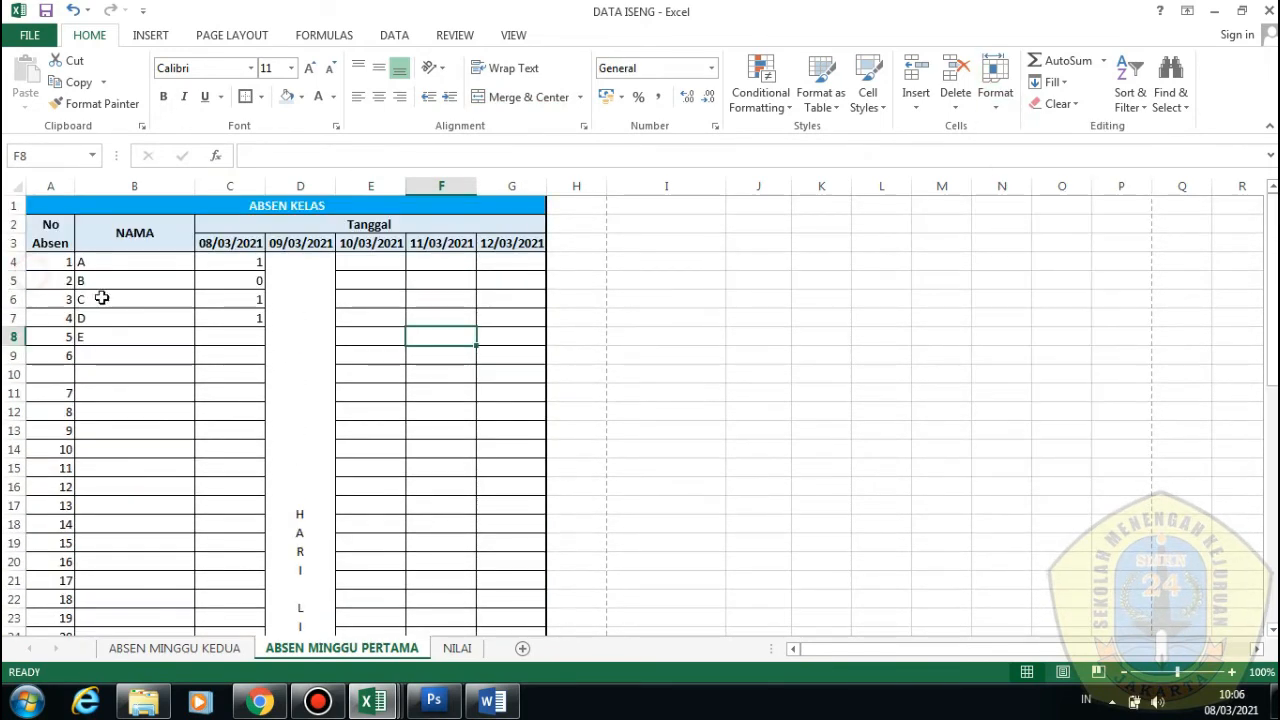
Reselect columns C to G and close the Format options without changes
{"action": "left_click_drag", "start_coordinate": [240, 186], "coordinate": [511, 186]}
{"action": "left_click", "coordinate": [1000, 108]}
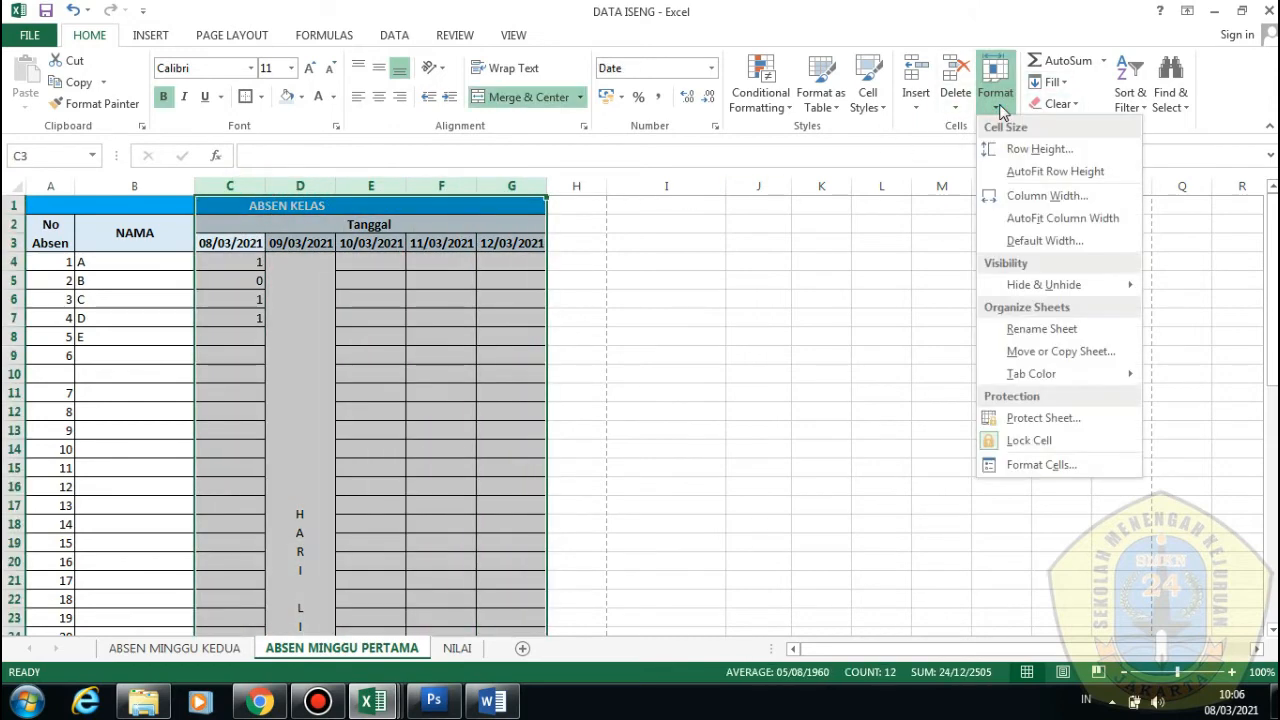
{"action": "left_click", "coordinate": [254, 358]}
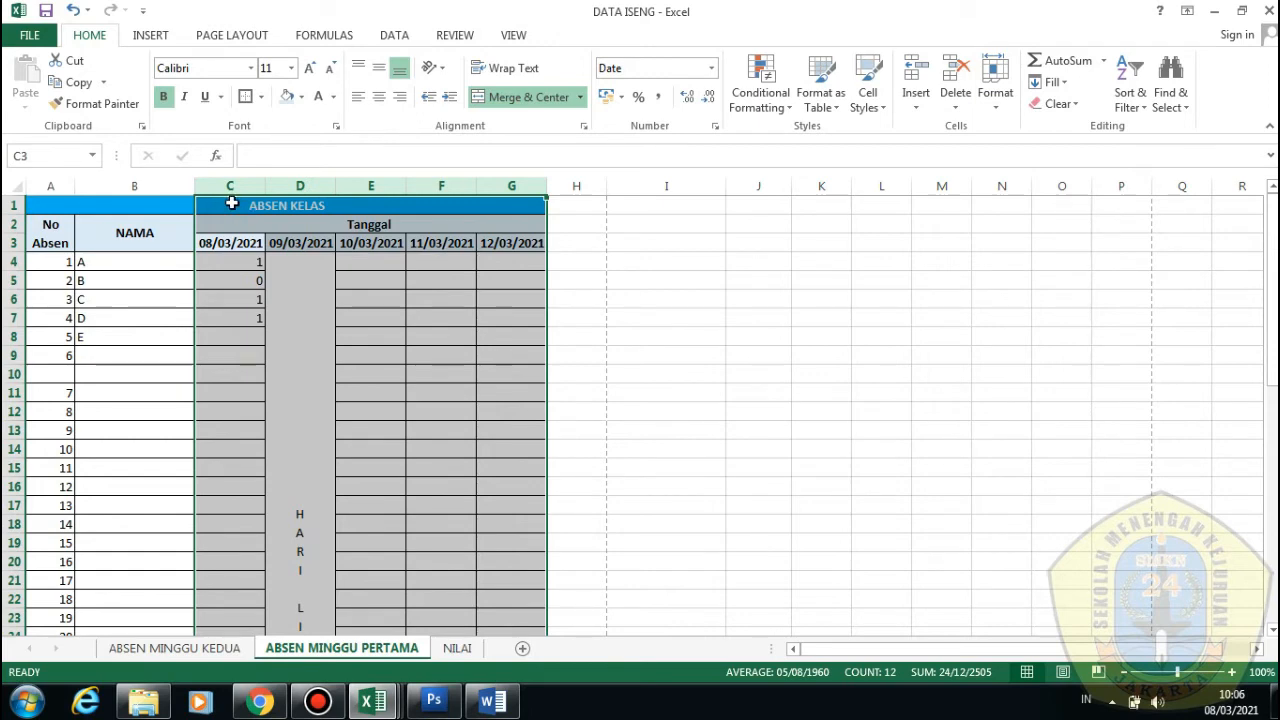
{"action": "left_click", "coordinate": [998, 108]}
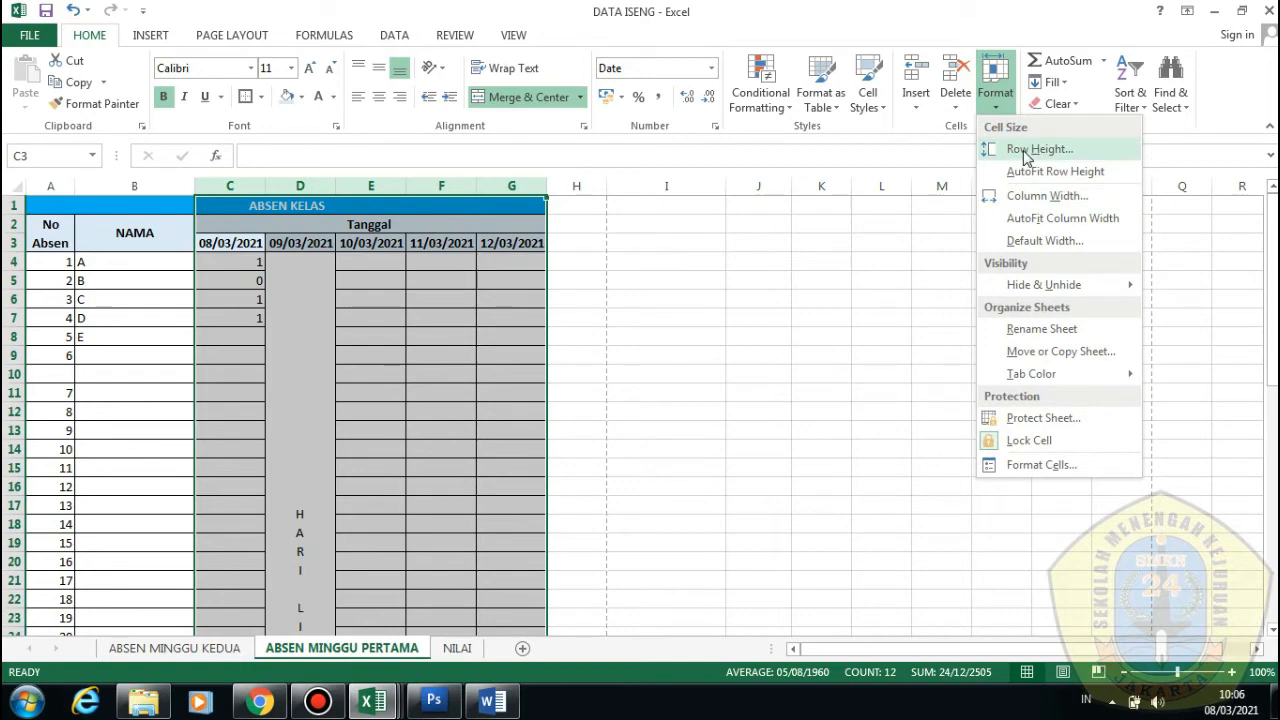
{"action": "key", "text": "Escape"}
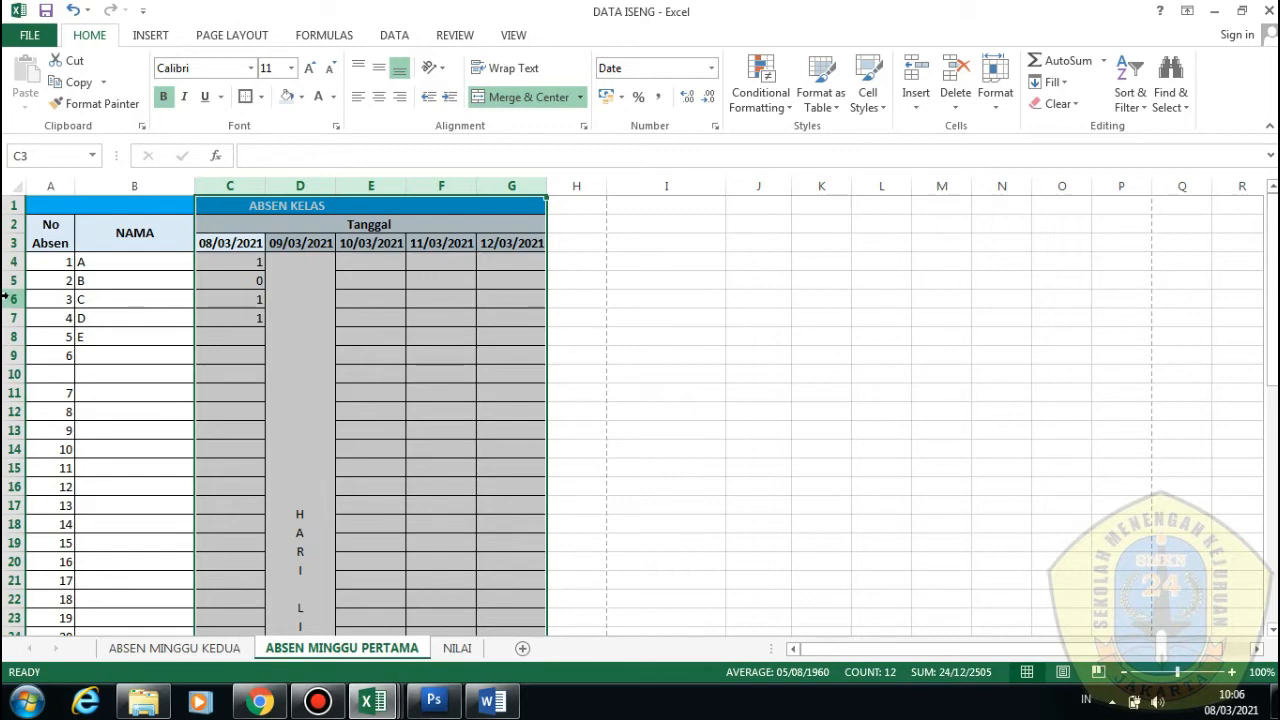
{"action": "left_click", "coordinate": [354, 260]}
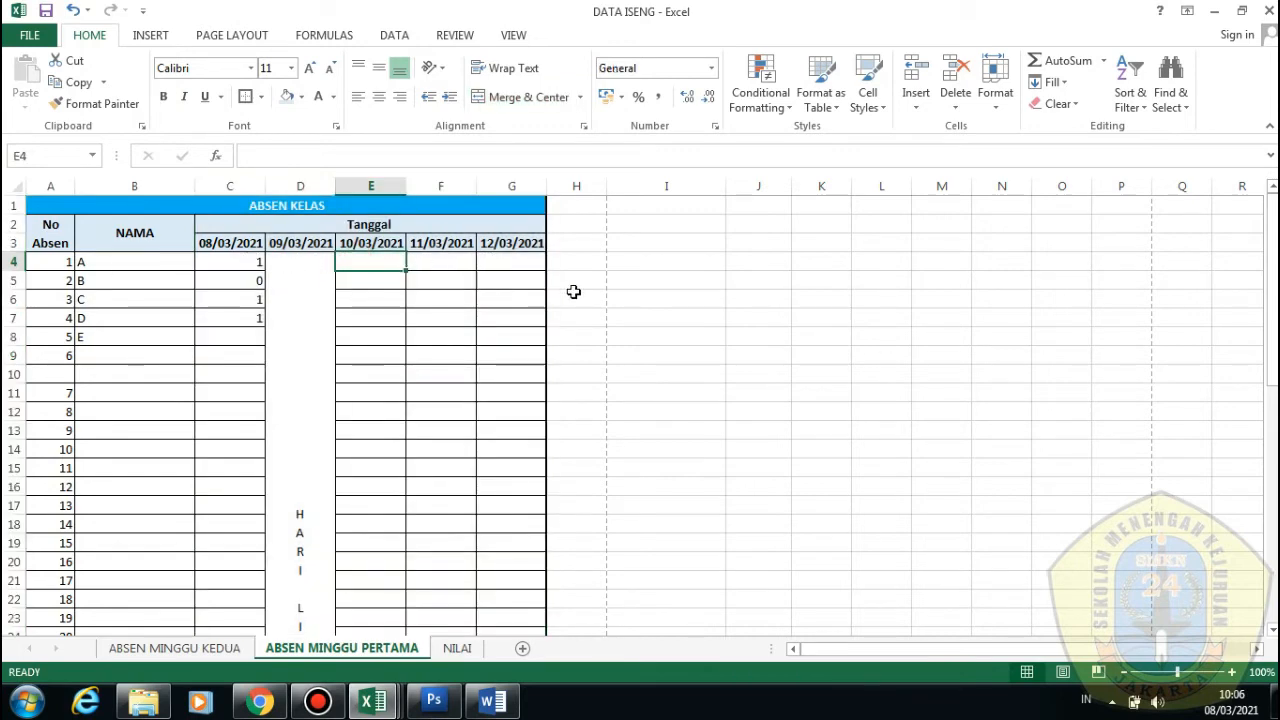
Adjust column G's width so 12/03/2021 displays, then go to the ABSEN MINGGU KEDUA sheet
{"action": "left_click_drag", "start_coordinate": [547, 185], "coordinate": [543, 240]}
{"action": "left_click_drag", "start_coordinate": [543, 192], "coordinate": [549, 186]}
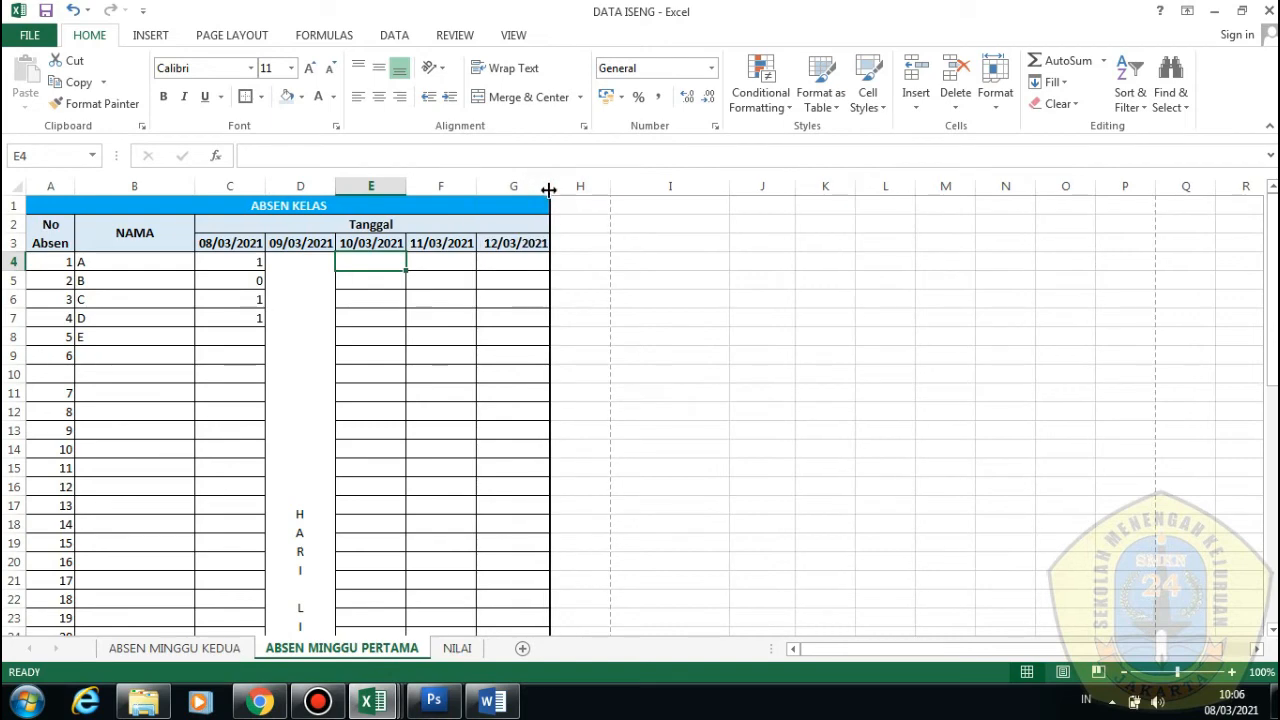
{"action": "left_click", "coordinate": [394, 283]}
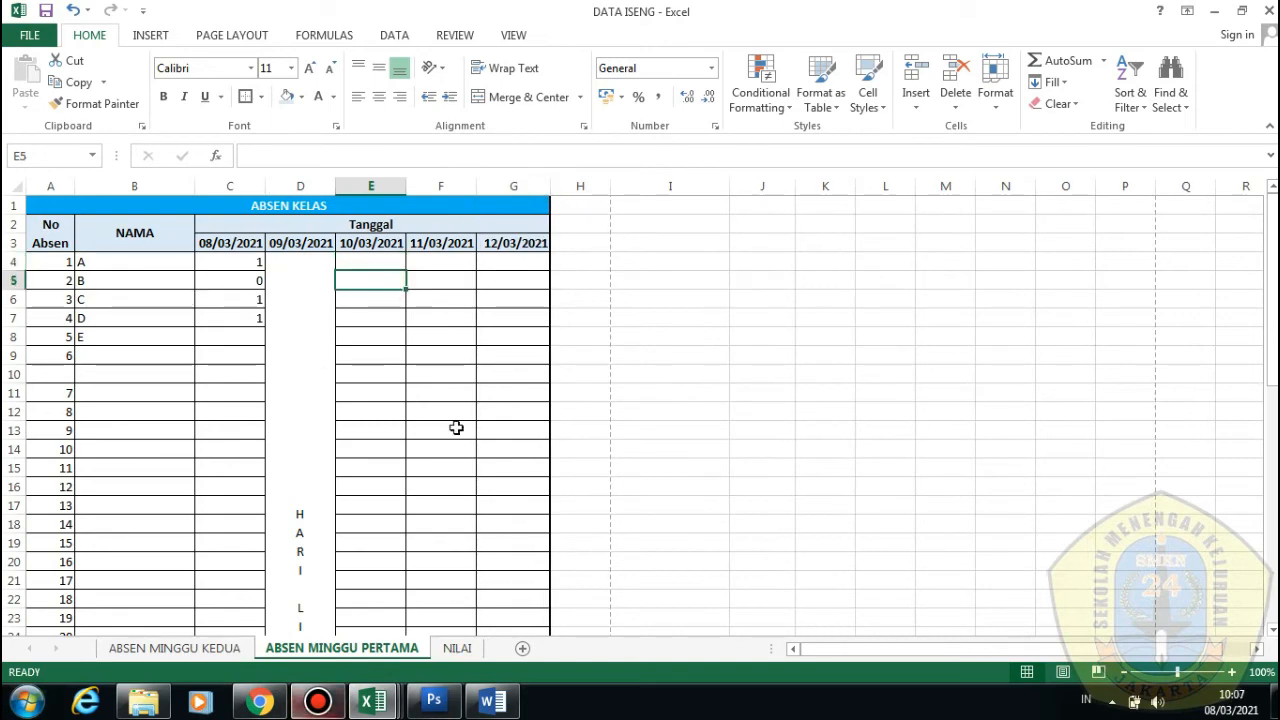
{"action": "scroll", "coordinate": [560, 459], "scroll_direction": "down", "scroll_amount": 1}
{"action": "scroll", "coordinate": [551, 457], "scroll_direction": "up", "scroll_amount": 1}
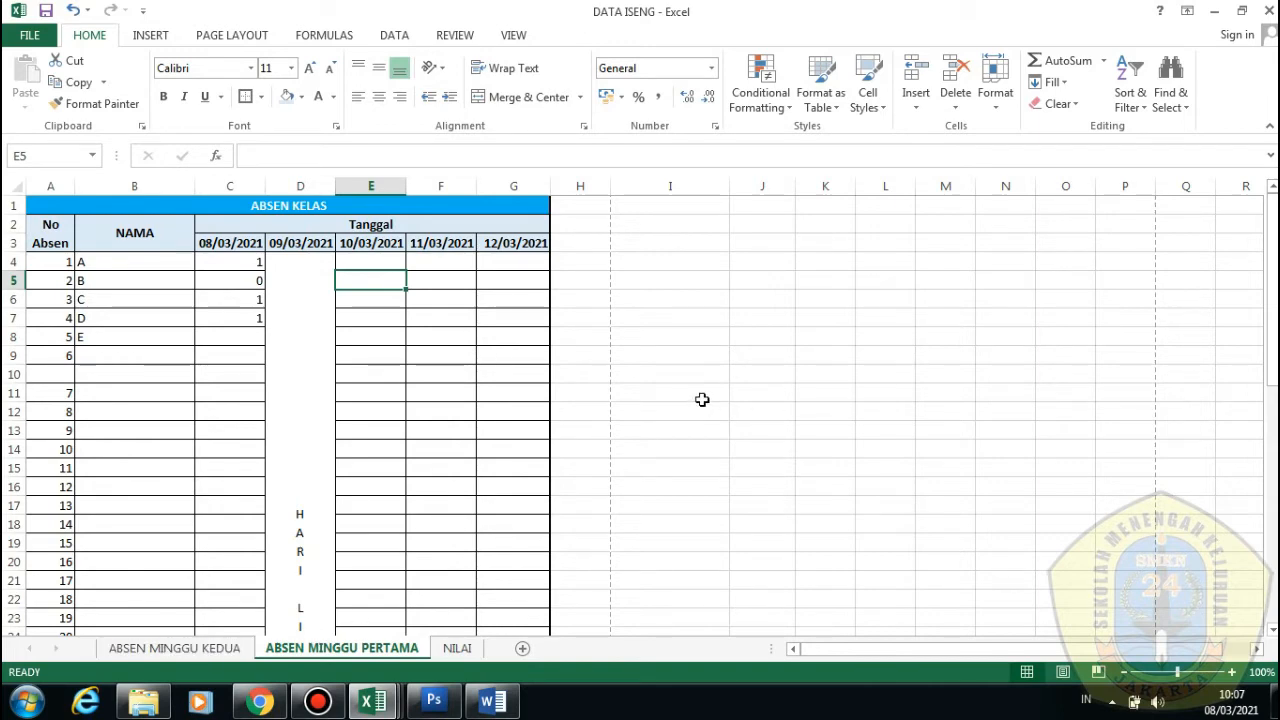
{"action": "left_click", "coordinate": [214, 648]}
Apply All Borders to the NAMA–SEKOLAH table in B3:F6
{"action": "scroll", "coordinate": [695, 489], "scroll_direction": "up", "scroll_amount": 1}
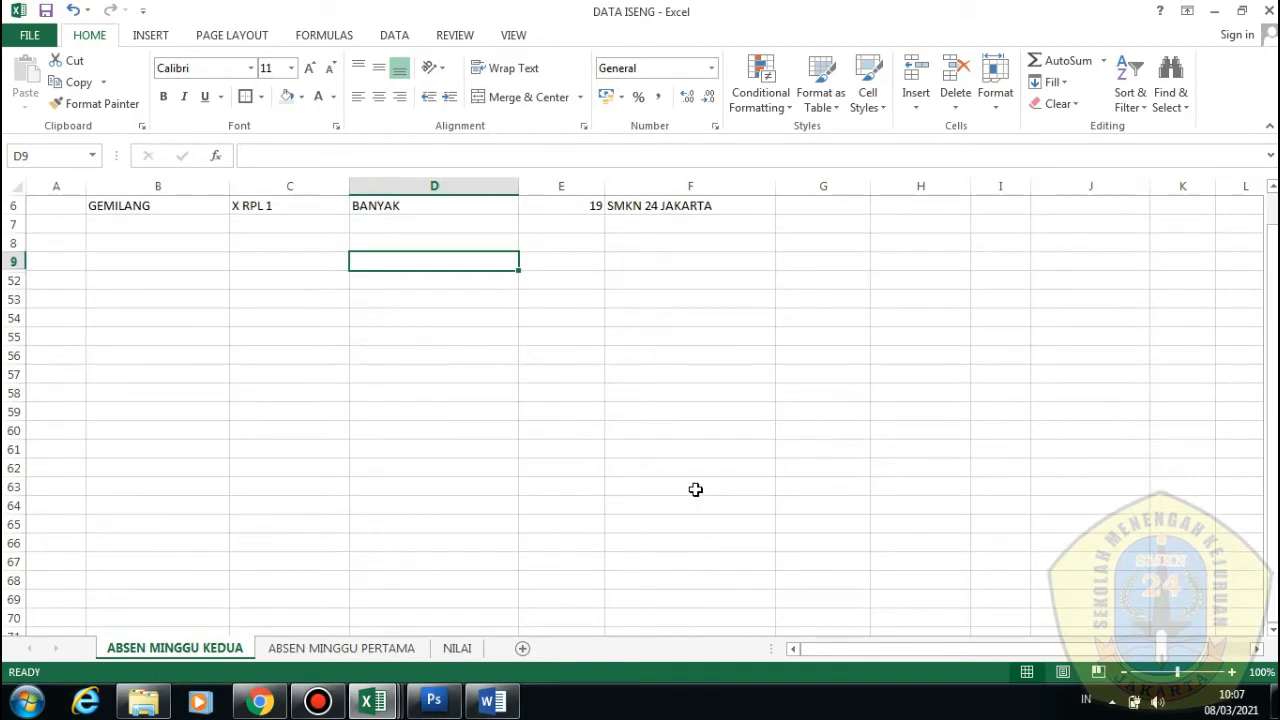
{"action": "scroll", "coordinate": [695, 489], "scroll_direction": "up", "scroll_amount": 2}
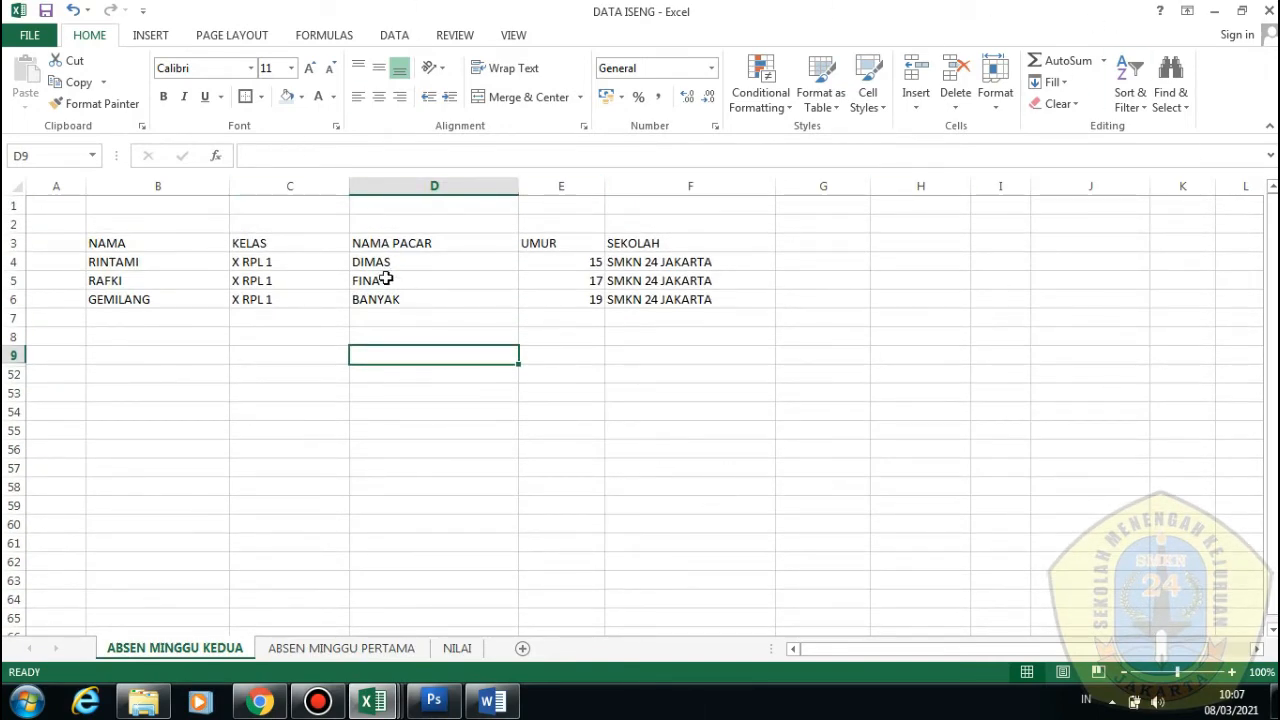
{"action": "left_click", "coordinate": [328, 314]}
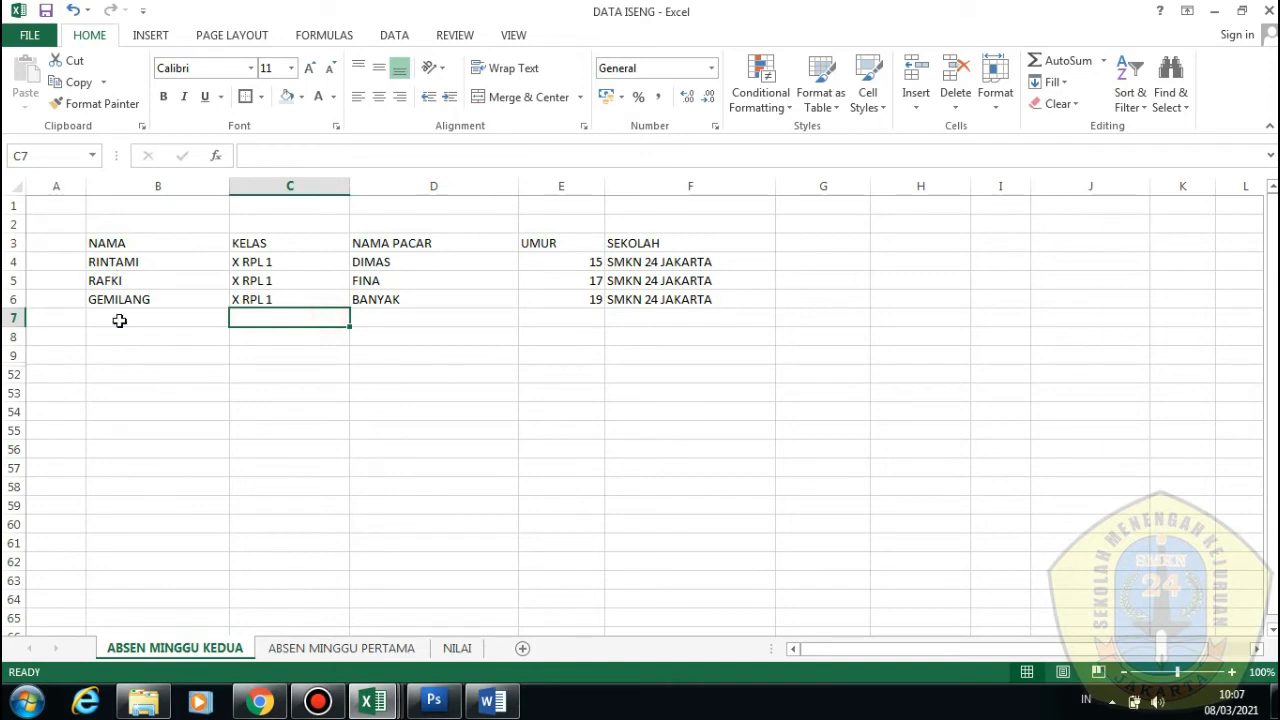
{"action": "left_click_drag", "start_coordinate": [118, 245], "coordinate": [690, 307]}
{"action": "left_click", "coordinate": [261, 97]}
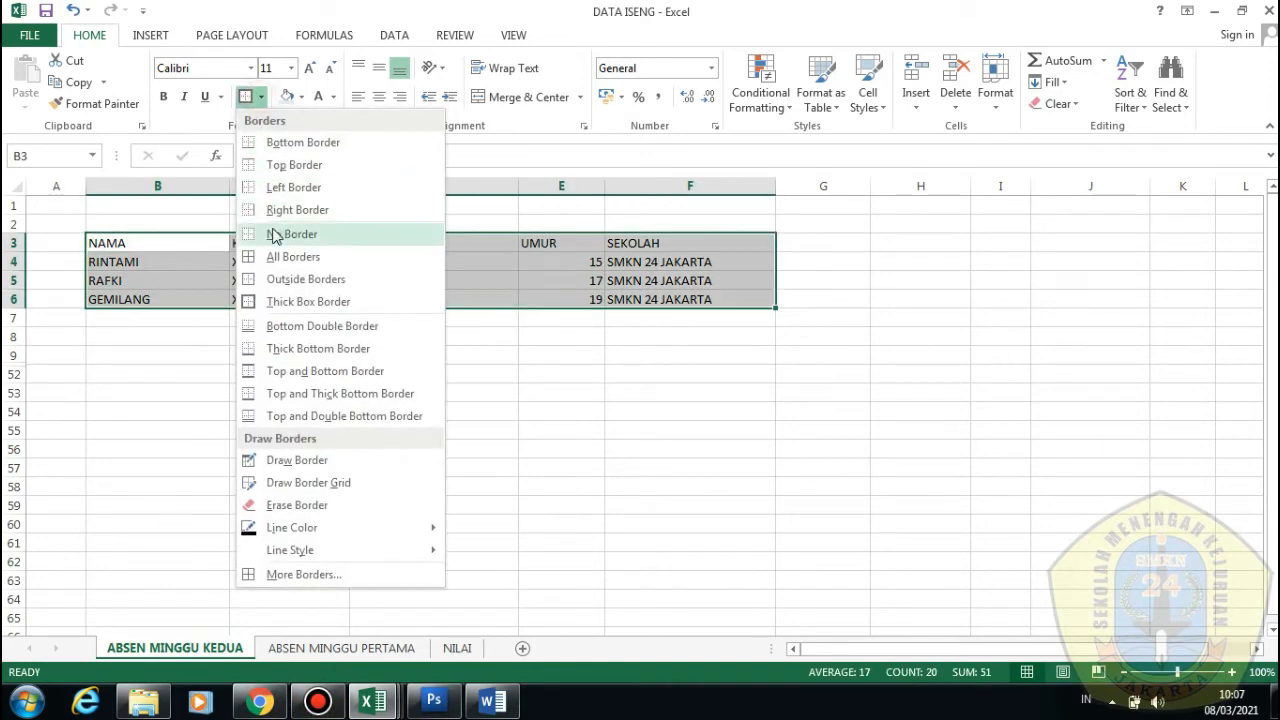
{"action": "left_click", "coordinate": [280, 257]}
{"action": "left_click", "coordinate": [190, 430]}
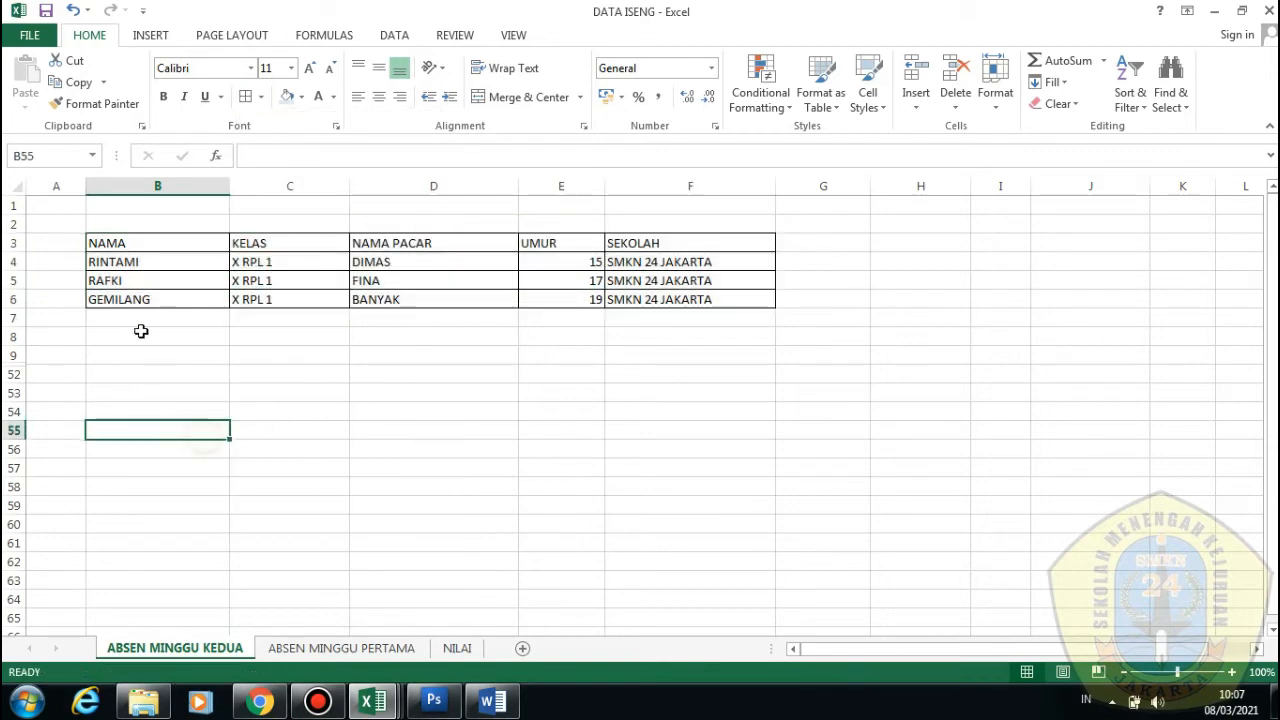
Check the bordered header cells NAMA, KELAS, NAMA PACAR, UMUR and SEKOLAH
{"action": "left_click", "coordinate": [135, 245]}
{"action": "left_click", "coordinate": [257, 245]}
{"action": "left_click", "coordinate": [368, 244]}
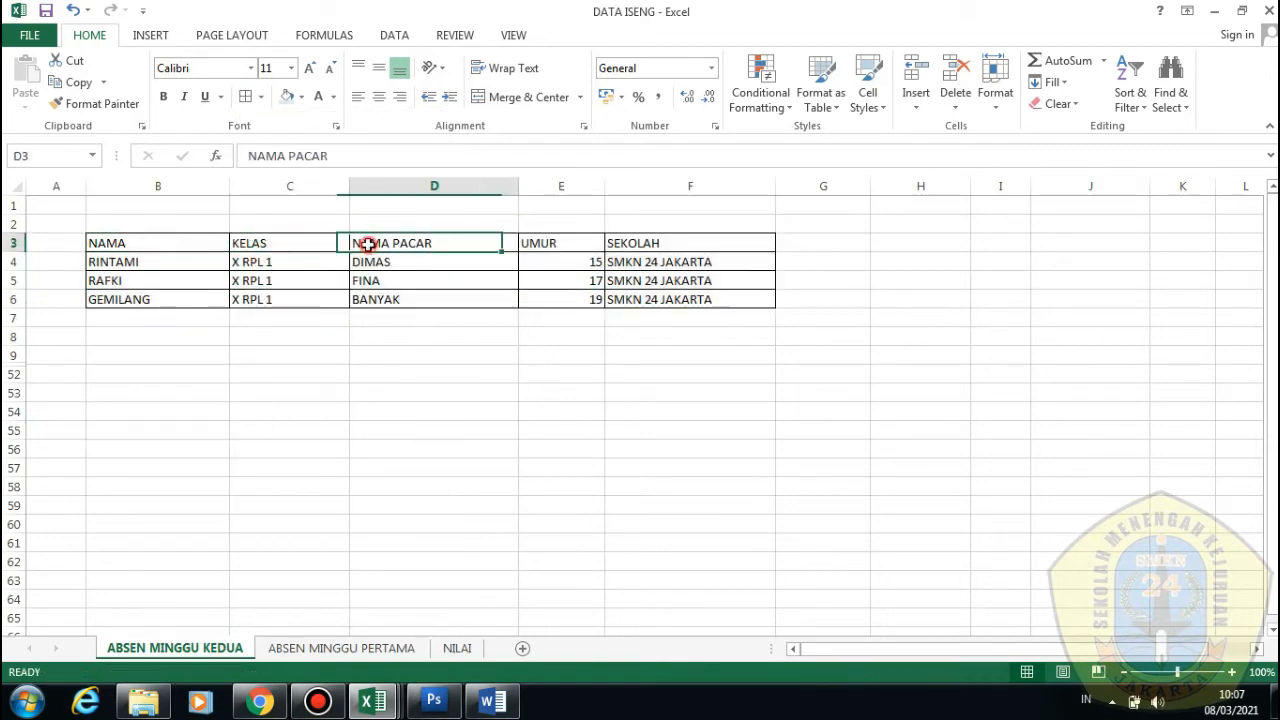
{"action": "left_click", "coordinate": [543, 243]}
{"action": "left_click", "coordinate": [671, 262]}
{"action": "left_click", "coordinate": [623, 338]}
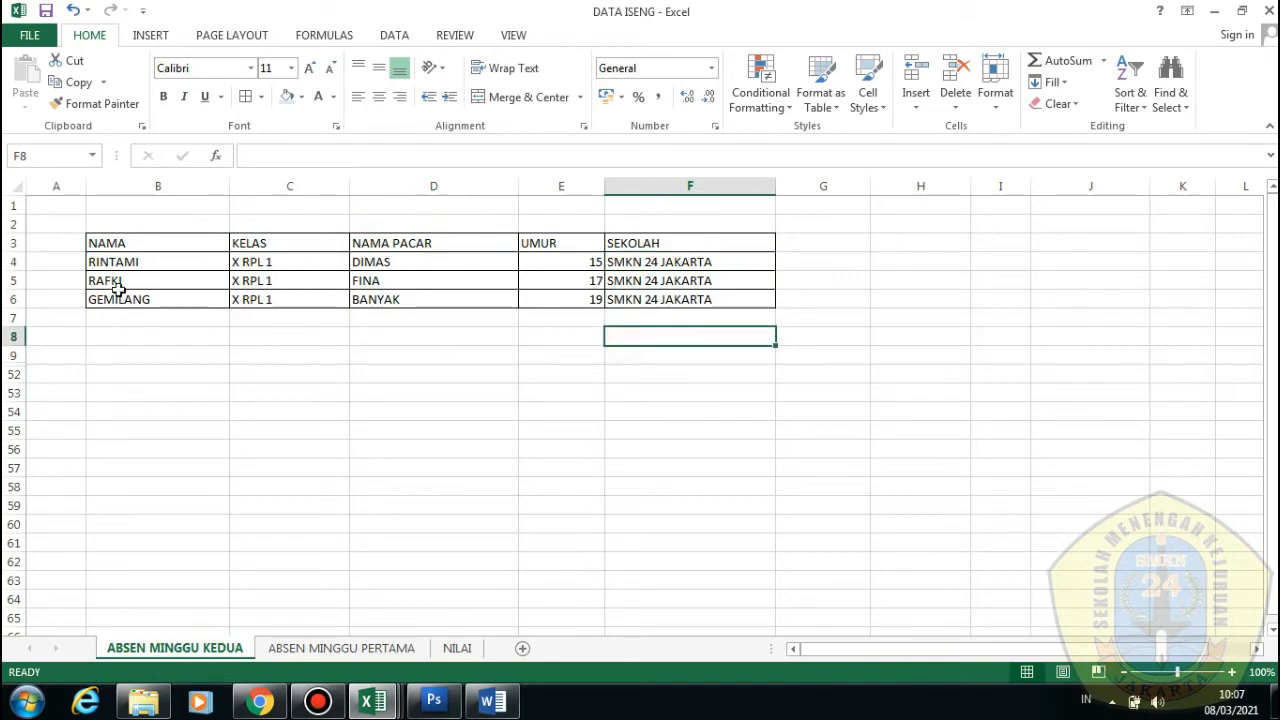
{"action": "left_click", "coordinate": [408, 243]}
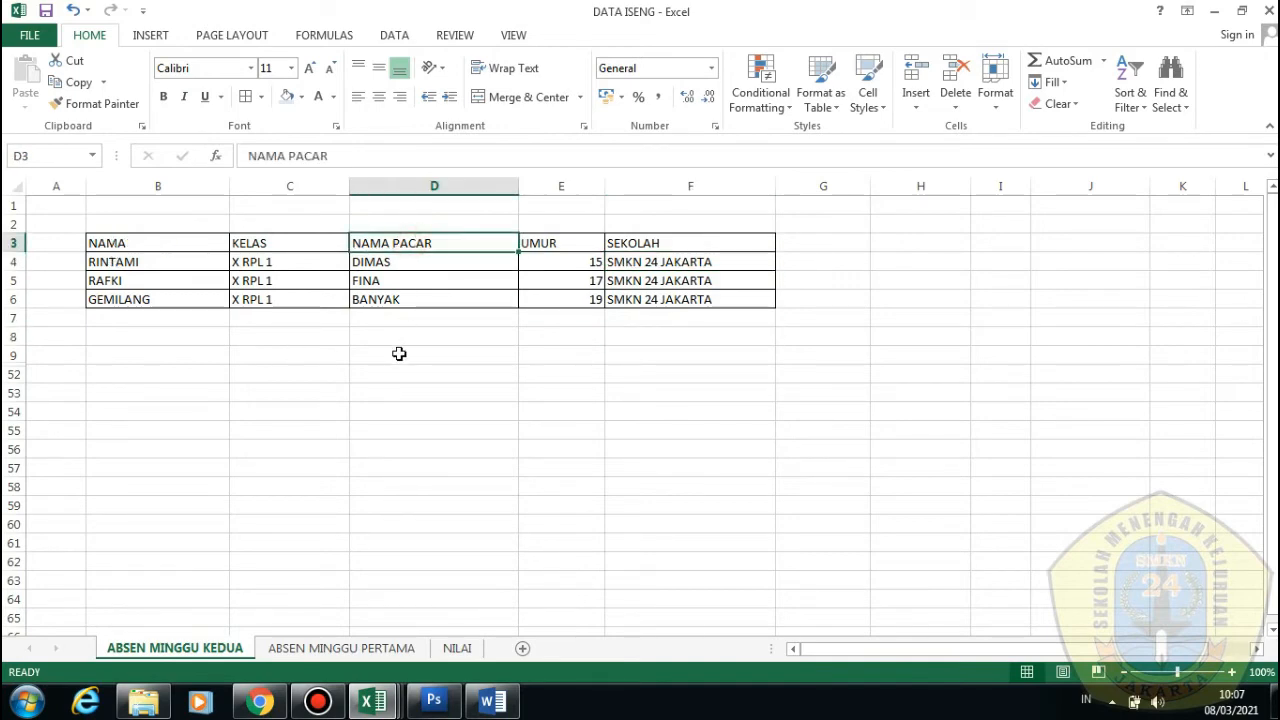
{"action": "left_click", "coordinate": [399, 355]}
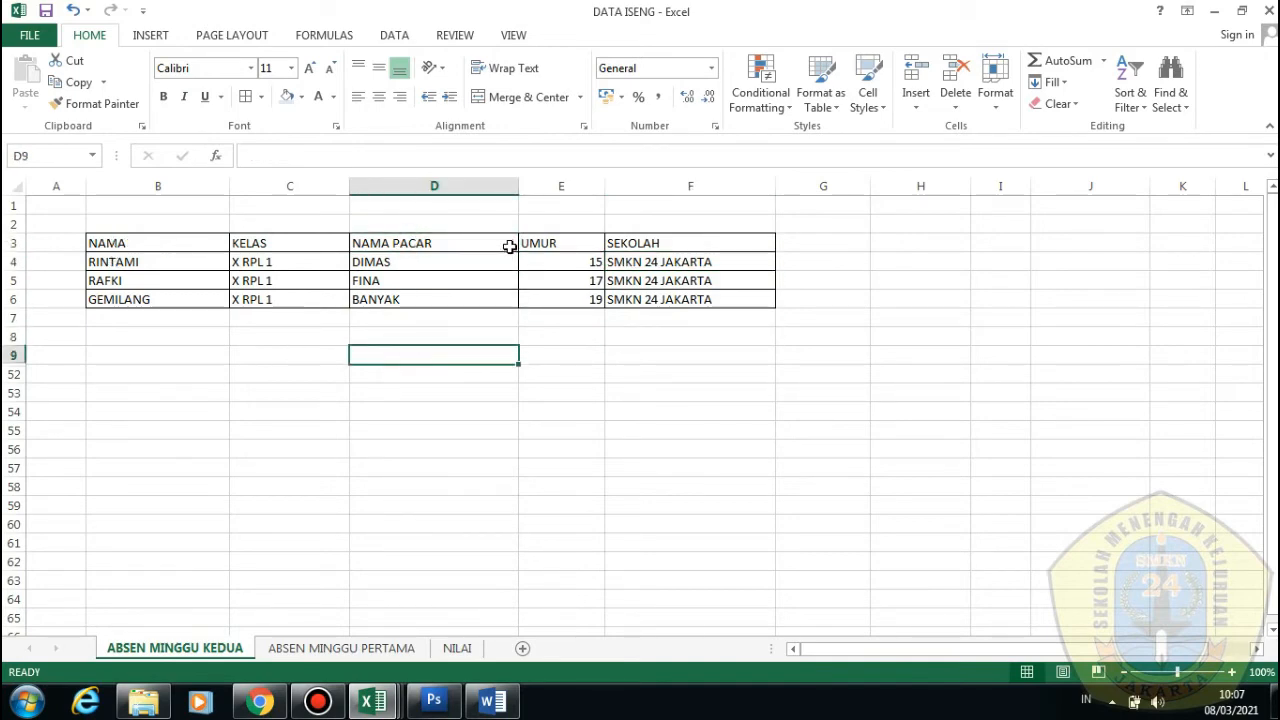
Review the table's names, classes, NAMA PACAR entries, ages and schools cell by cell
{"action": "left_click", "coordinate": [140, 261]}
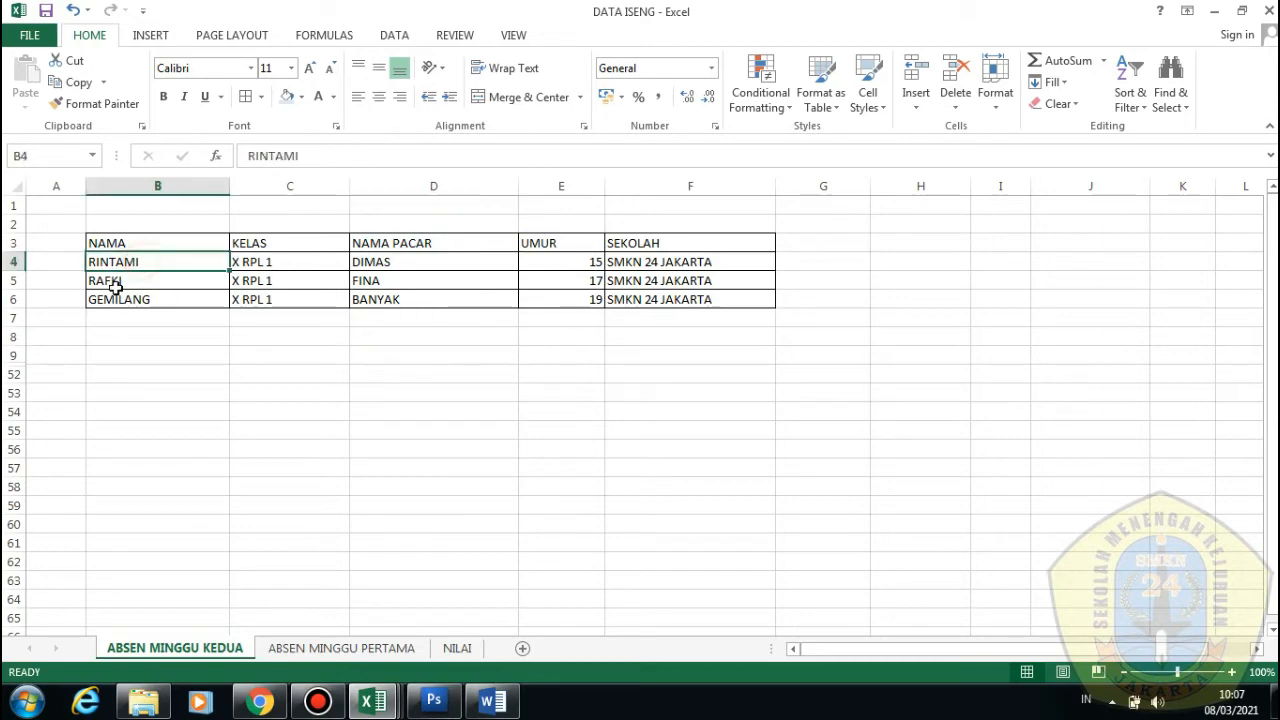
{"action": "left_click", "coordinate": [110, 298]}
{"action": "left_click", "coordinate": [286, 260]}
{"action": "left_click", "coordinate": [286, 279]}
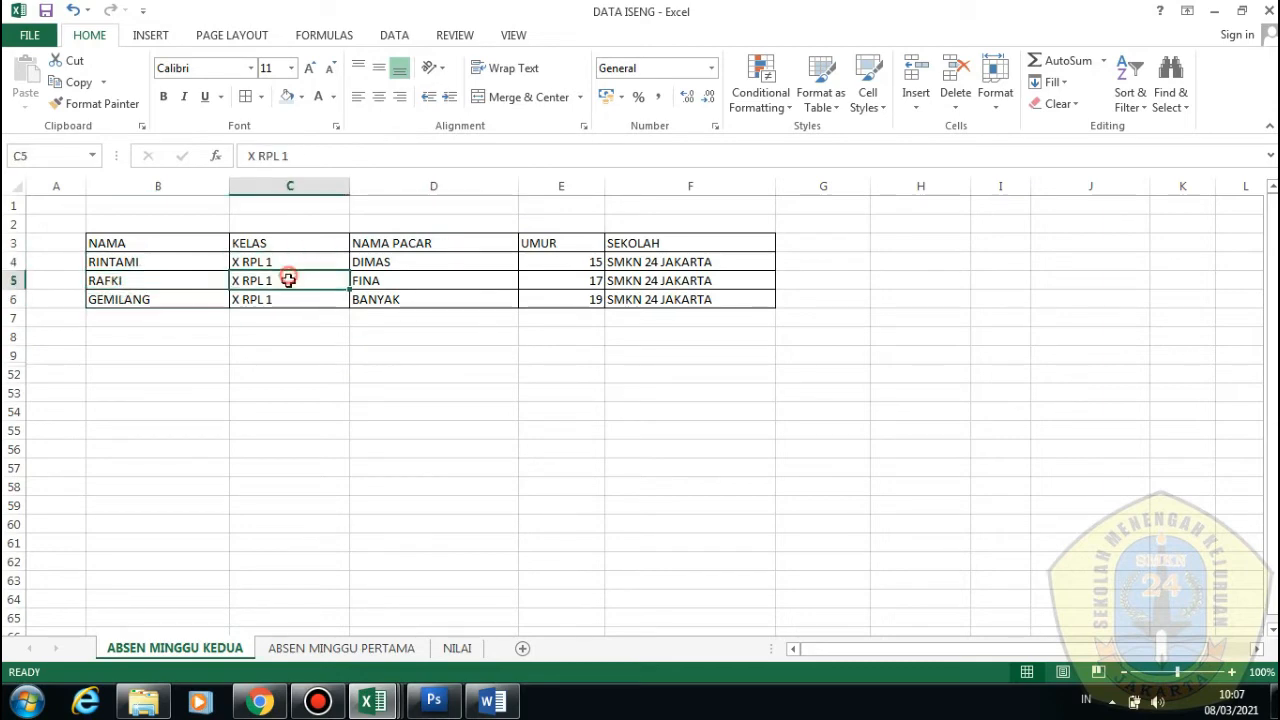
{"action": "left_click", "coordinate": [286, 296]}
{"action": "left_click", "coordinate": [391, 245]}
{"action": "left_click", "coordinate": [390, 264]}
{"action": "left_click", "coordinate": [392, 294]}
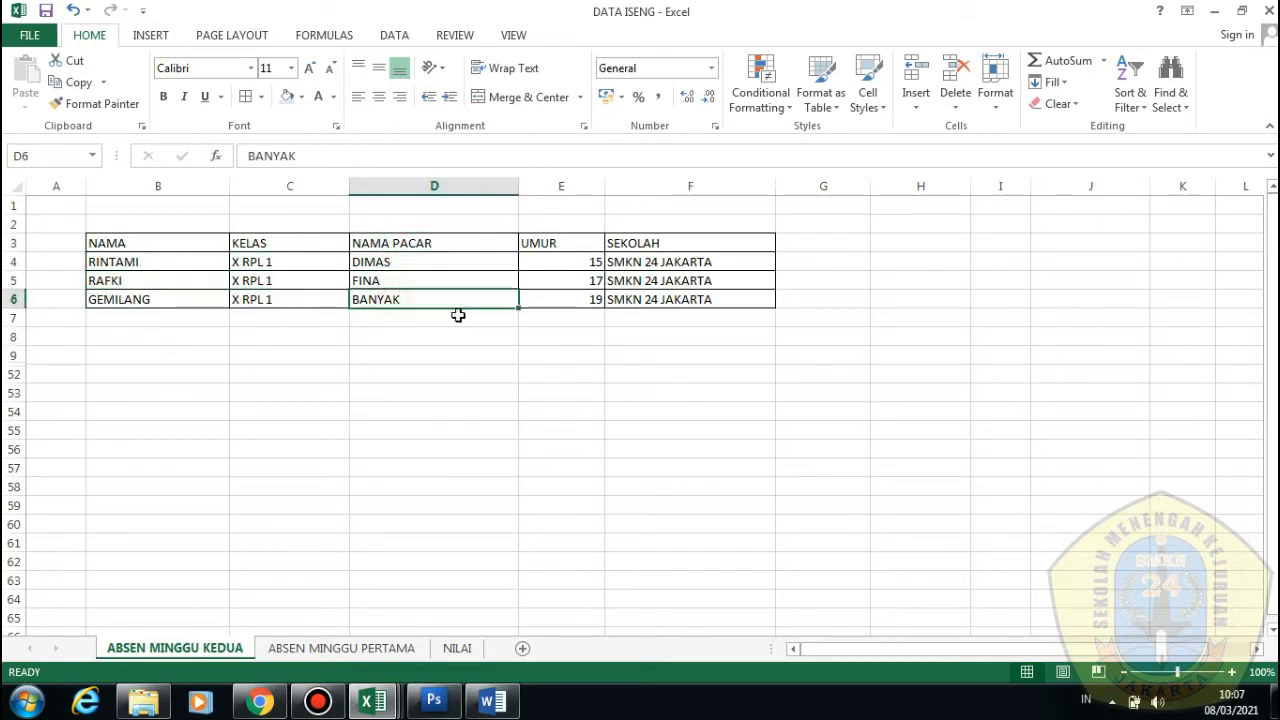
{"action": "left_click", "coordinate": [555, 247]}
{"action": "left_click", "coordinate": [562, 263]}
{"action": "left_click", "coordinate": [573, 299]}
{"action": "left_click", "coordinate": [632, 246]}
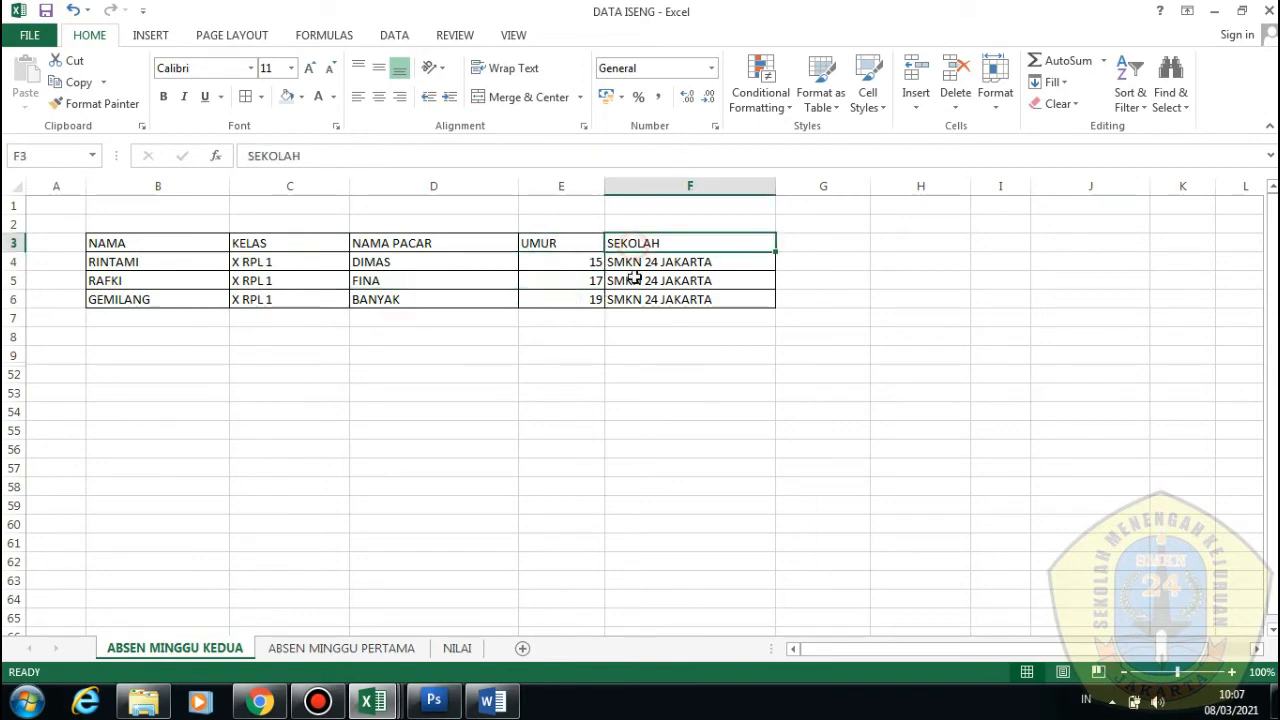
{"action": "left_click", "coordinate": [634, 276]}
{"action": "left_click", "coordinate": [625, 355]}
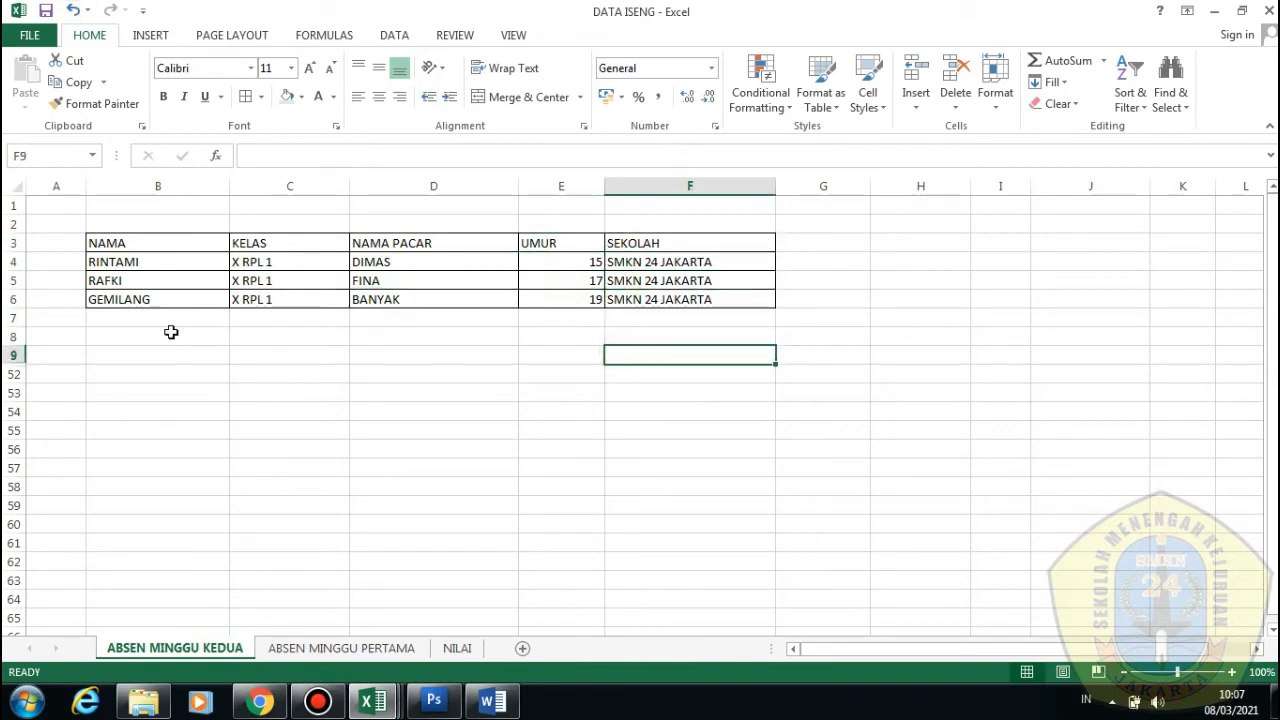
Enter trial 'Nama' and 'Kelas' in B54:C54, then undo them
{"action": "left_click", "coordinate": [177, 407]}
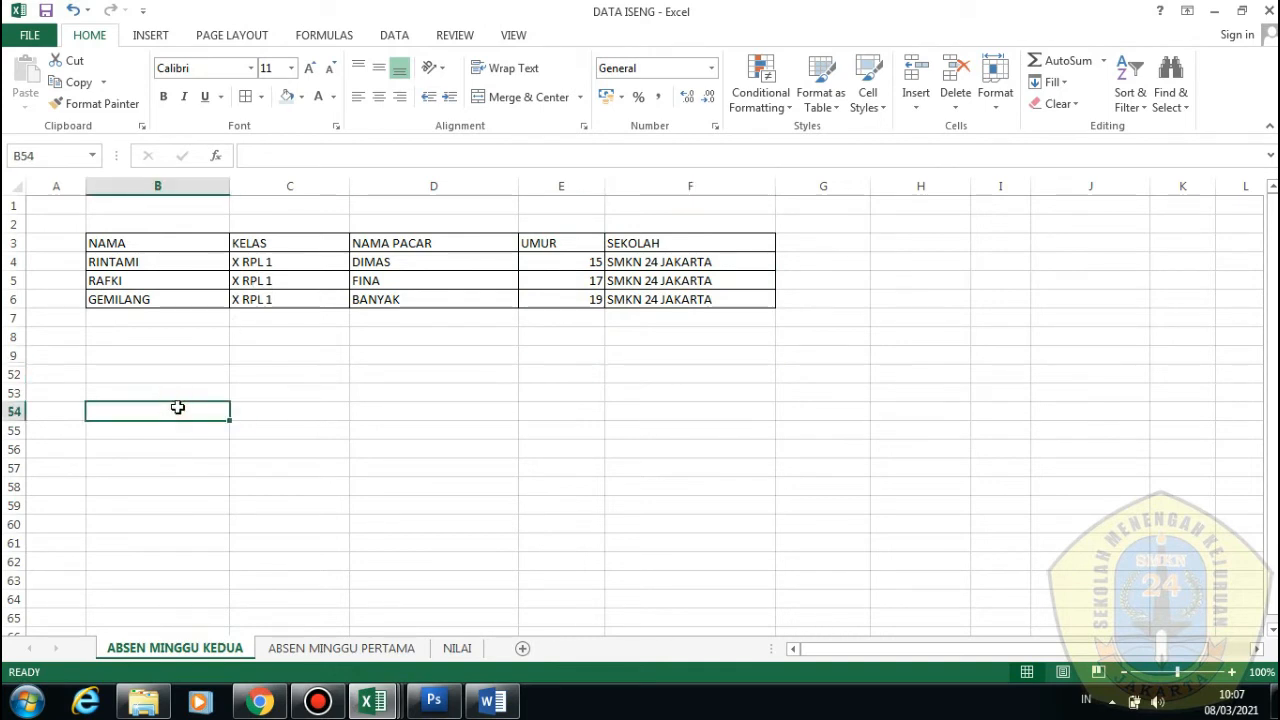
{"action": "type", "text": "Nama"}
{"action": "key", "text": "Tab"}
{"action": "type", "text": "Kelas"}
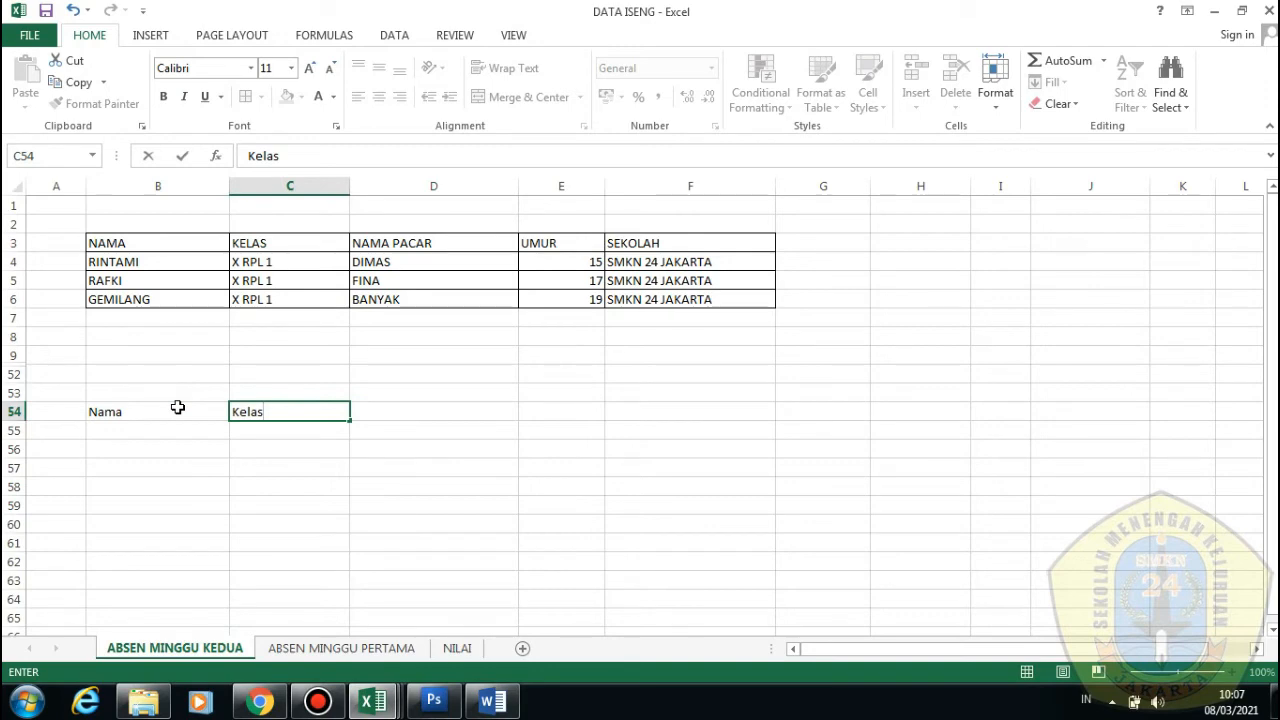
{"action": "key", "text": "Return"}
{"action": "key", "text": "Left"}
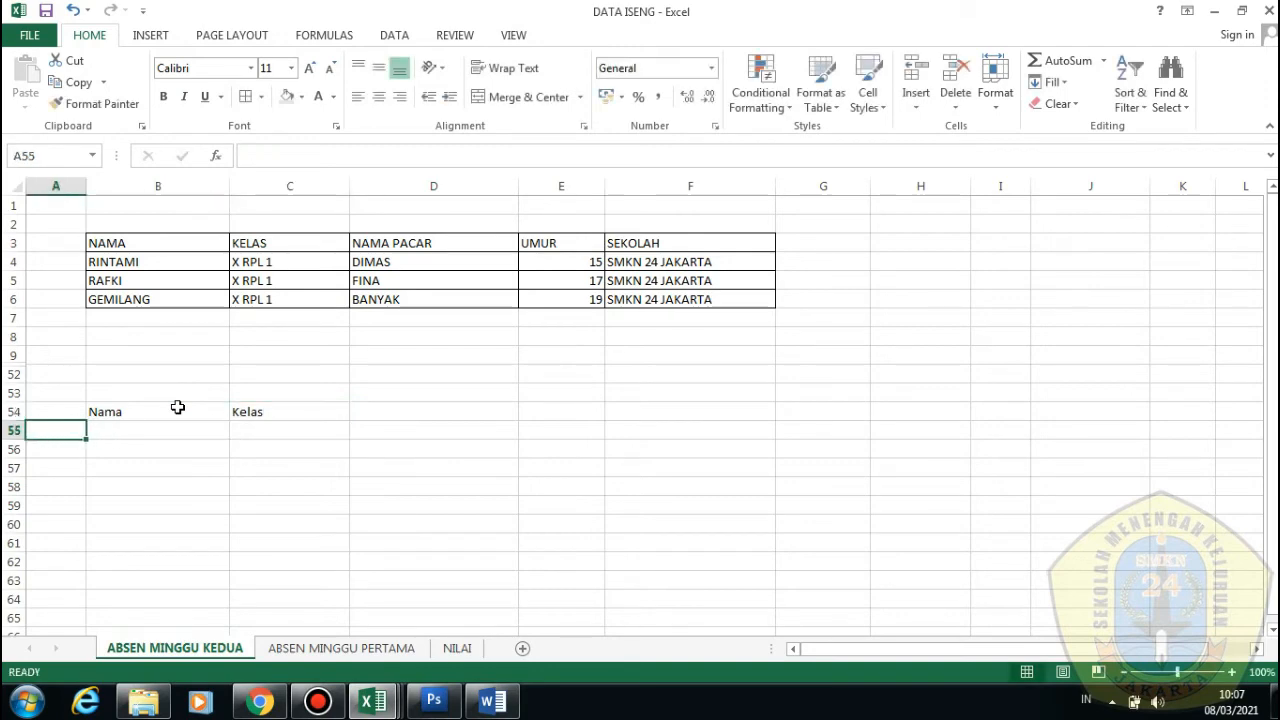
{"action": "key", "text": "ctrl+z"}
{"action": "key", "text": "ctrl+z"}
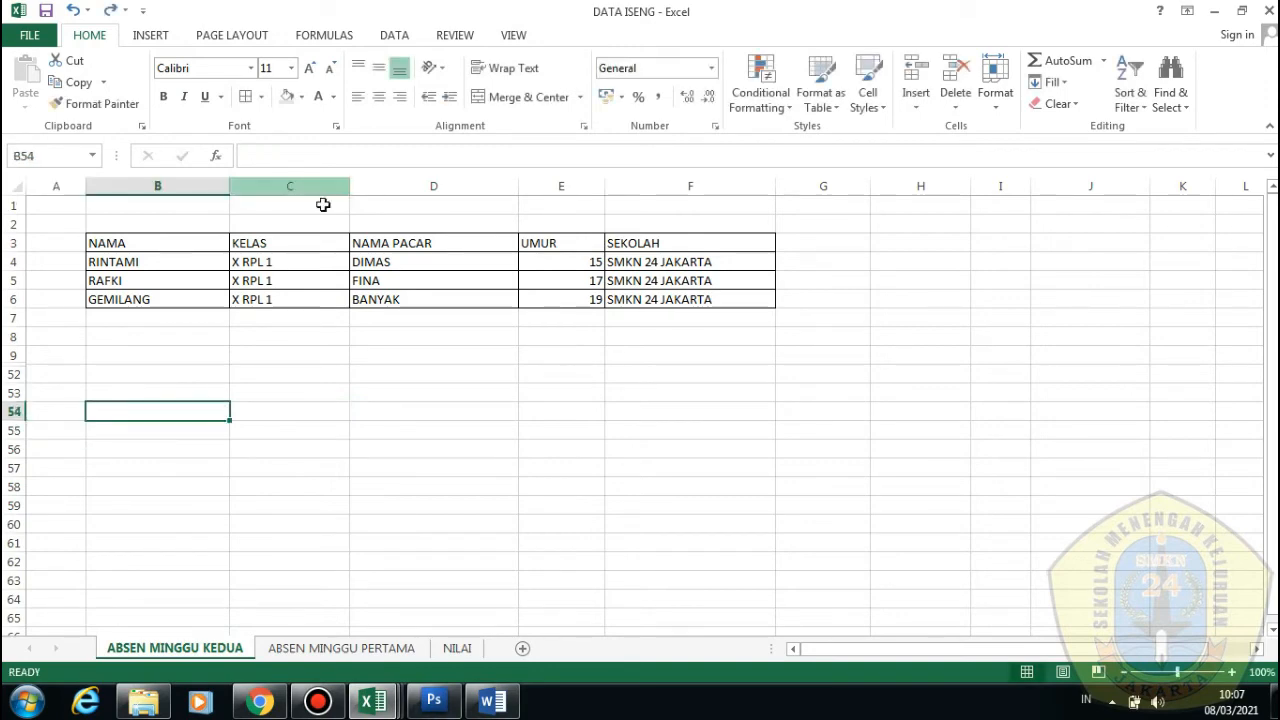
{"action": "left_click_drag", "start_coordinate": [196, 260], "coordinate": [194, 294]}
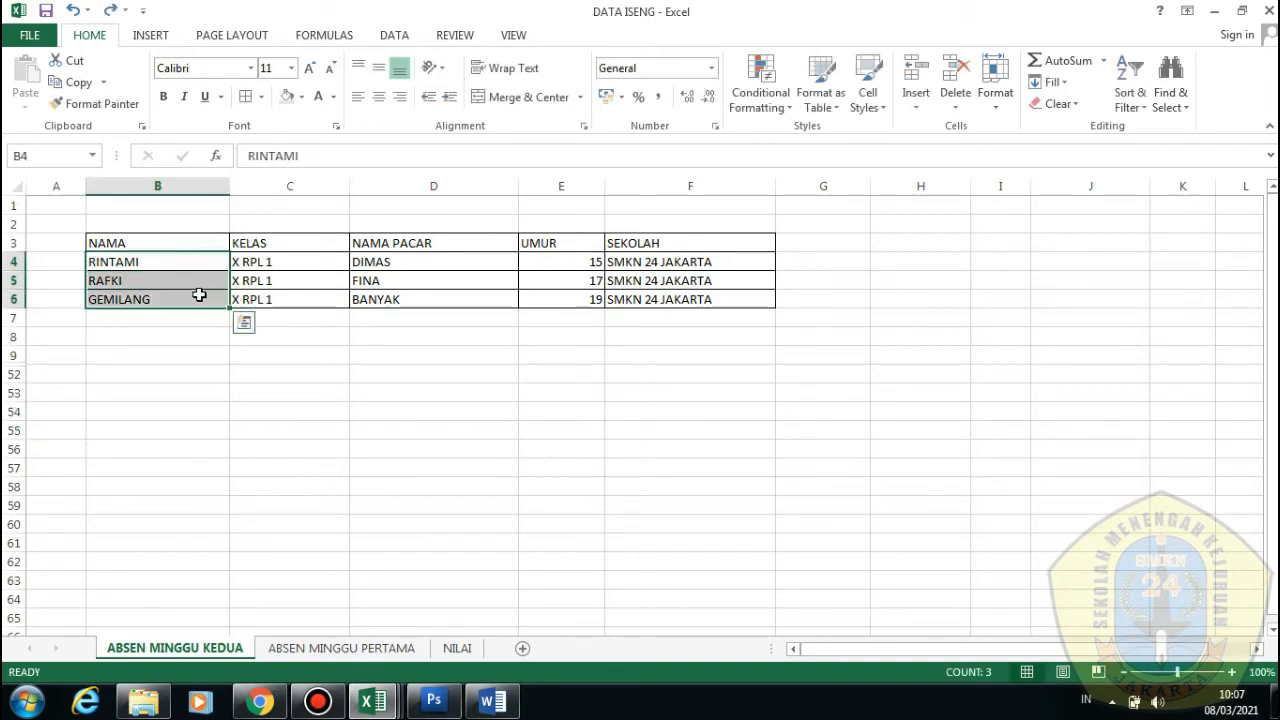
{"action": "left_click", "coordinate": [212, 336]}
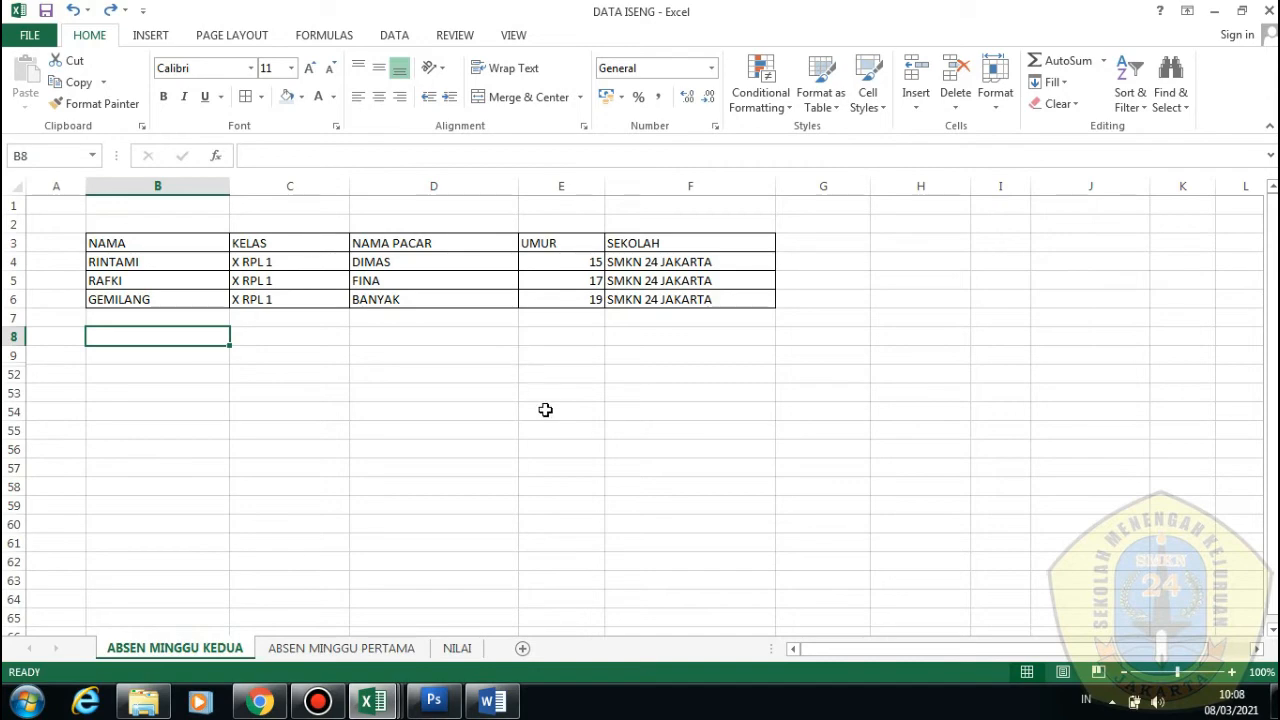
Bring the Word form forward and review the blanks after each label
{"action": "left_click", "coordinate": [490, 701]}
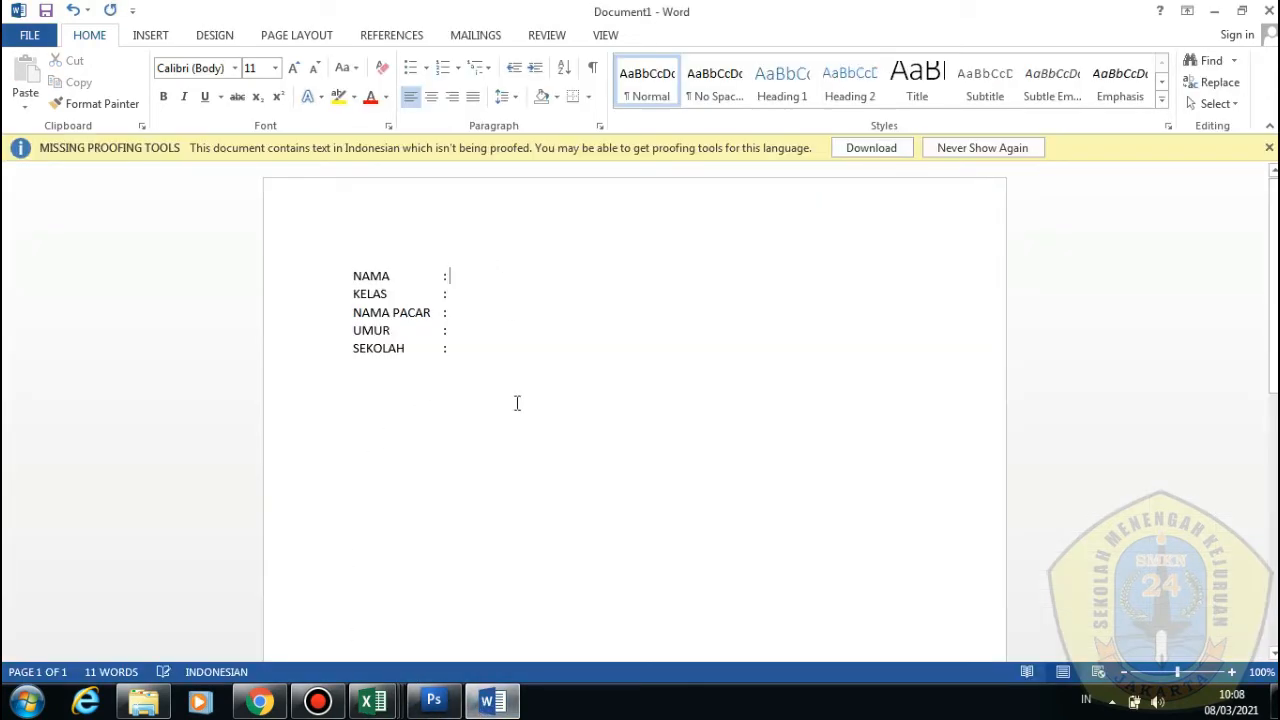
{"action": "left_click", "coordinate": [505, 318]}
{"action": "left_click", "coordinate": [491, 302]}
{"action": "left_click", "coordinate": [484, 320]}
{"action": "left_click", "coordinate": [464, 348]}
{"action": "left_click", "coordinate": [467, 366]}
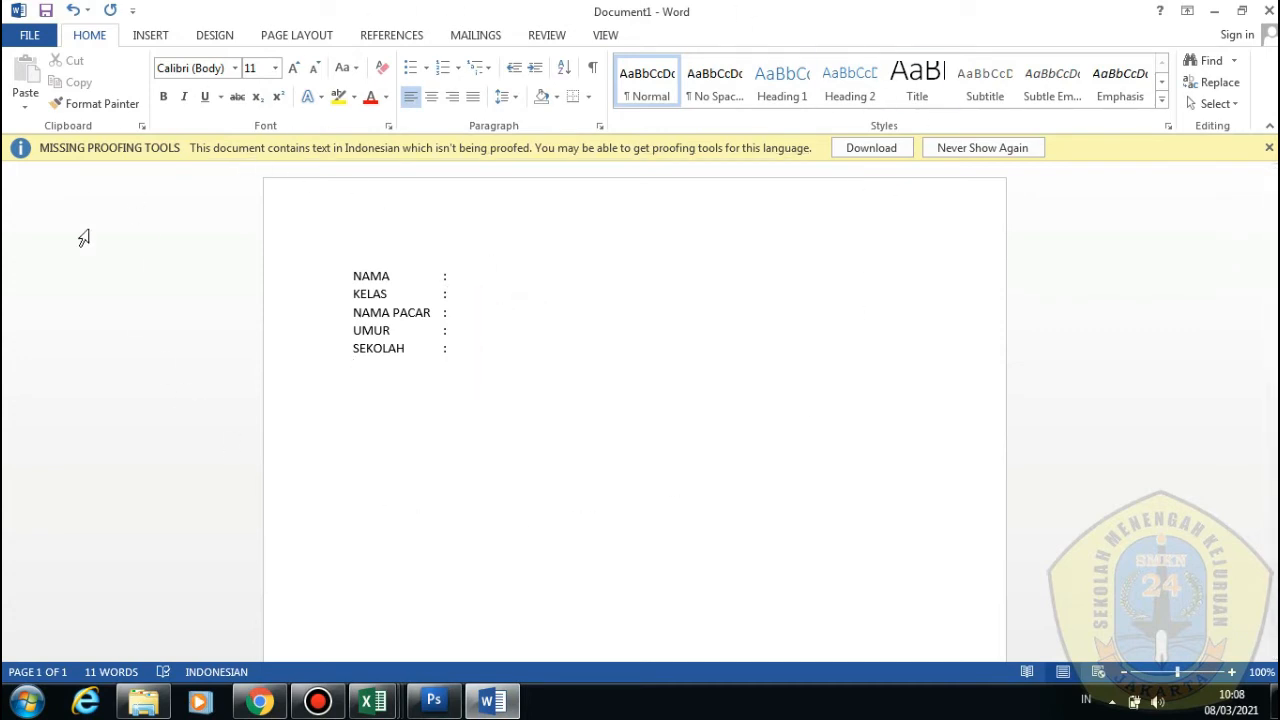
{"action": "left_click", "coordinate": [482, 355]}
{"action": "left_click", "coordinate": [483, 447]}
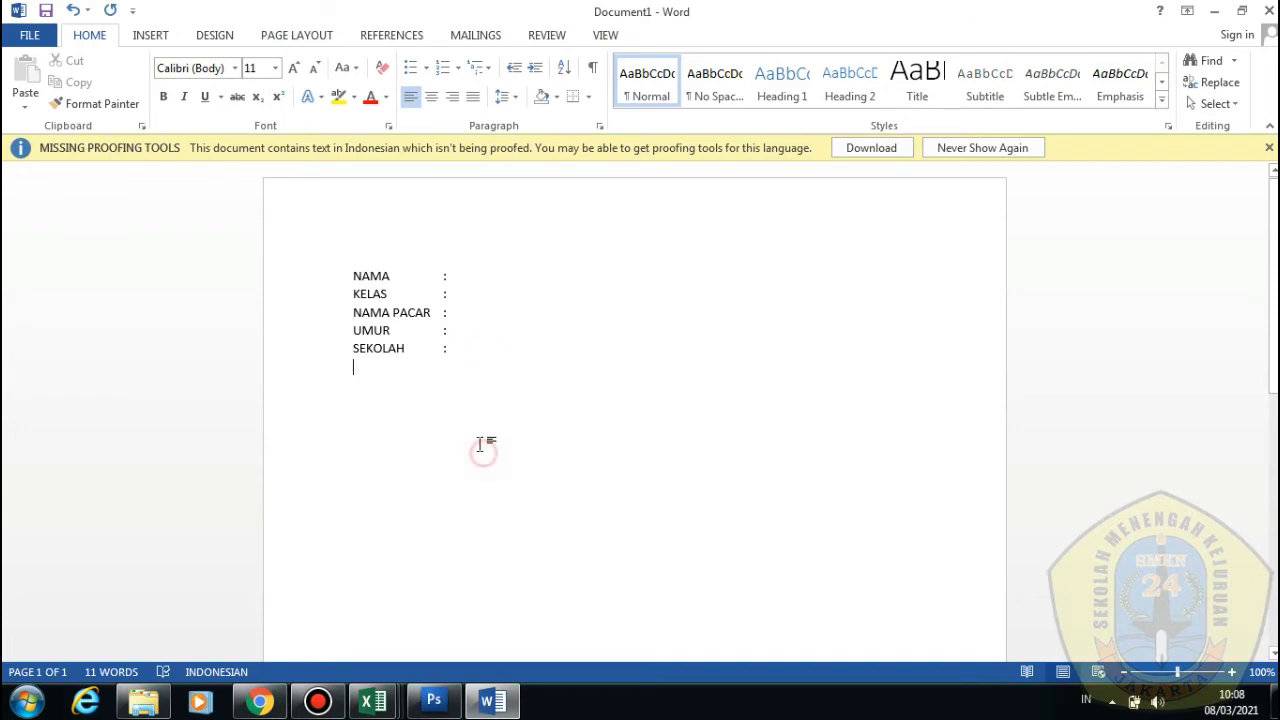
Undo the trial 'NA' text, glance at the DATA ISENG workbook, and show the Mailings tools
{"action": "type", "text": "NAMA"}
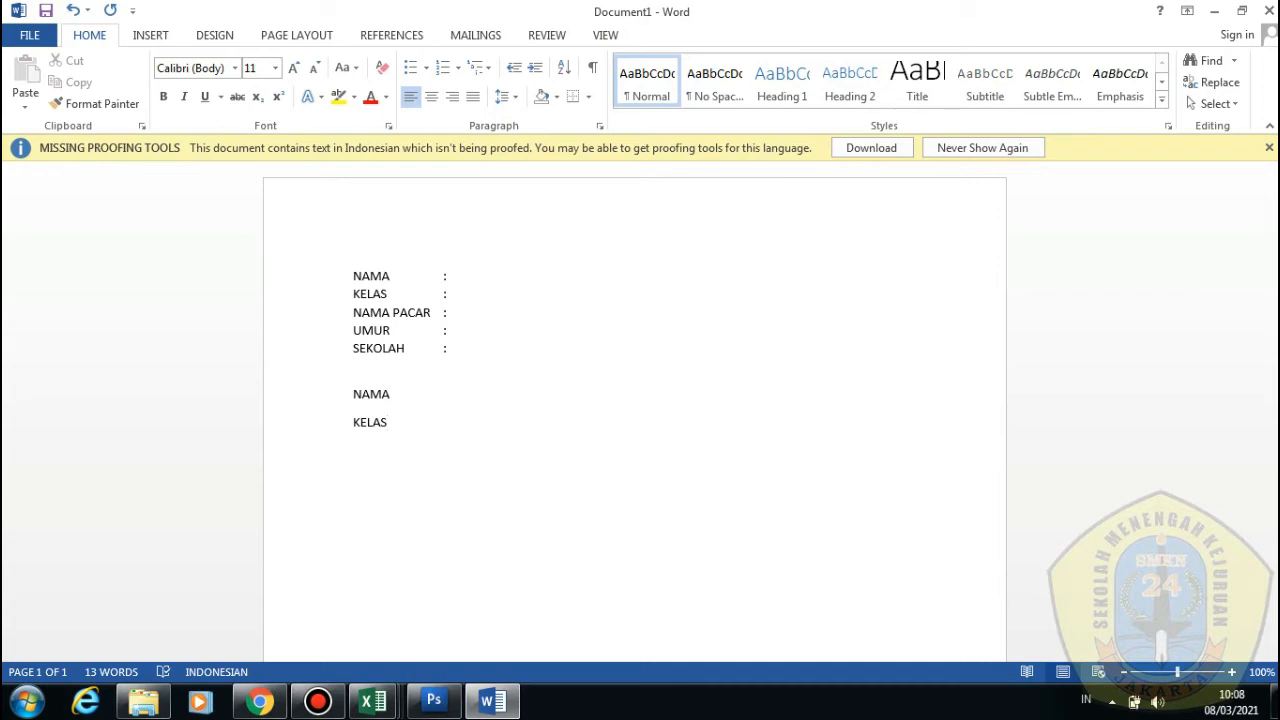
{"action": "key", "text": "ctrl+z"}
{"action": "left_click", "coordinate": [894, 348]}
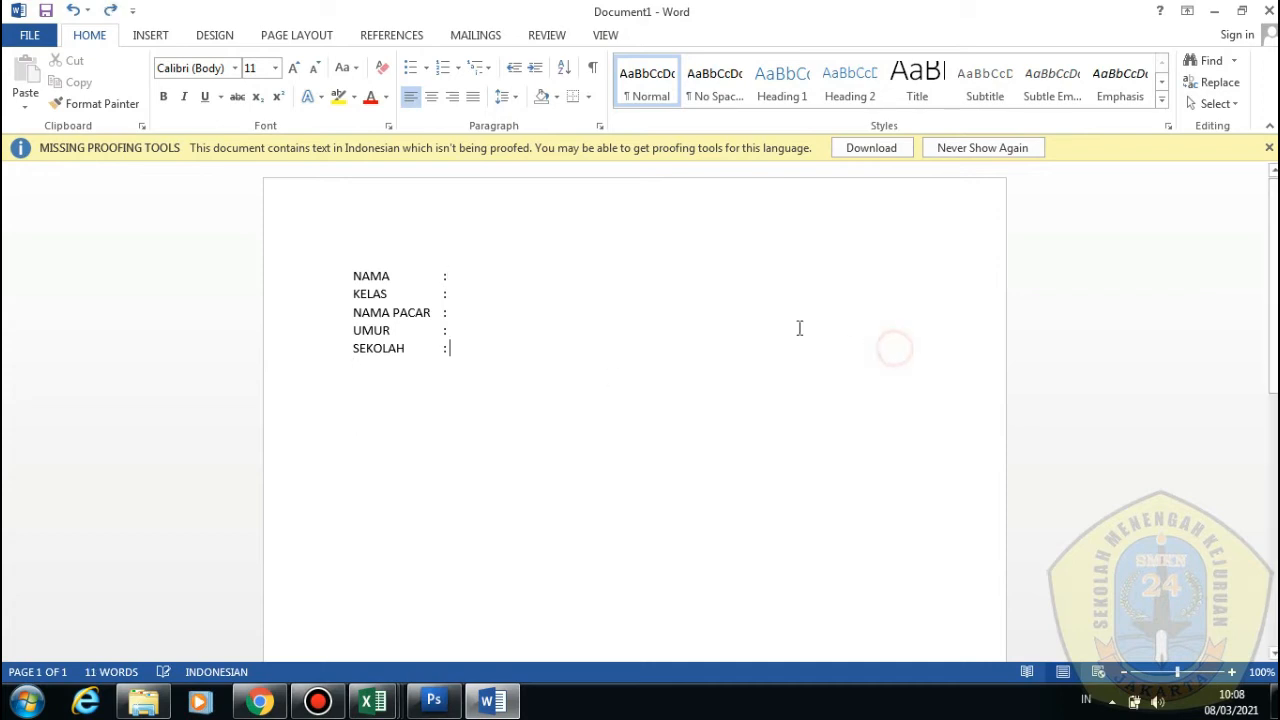
{"action": "left_click", "coordinate": [720, 289]}
{"action": "left_click", "coordinate": [705, 284]}
{"action": "key", "text": "alt+Tab"}
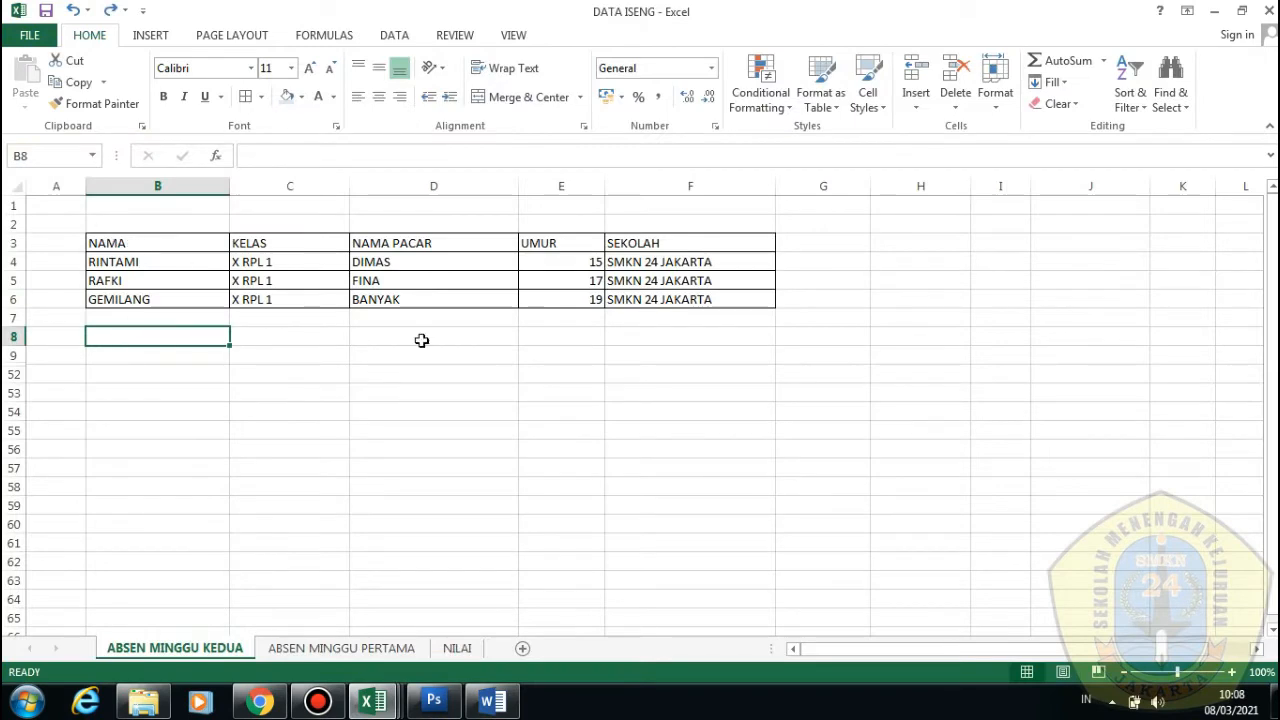
{"action": "key", "text": "alt+Tab"}
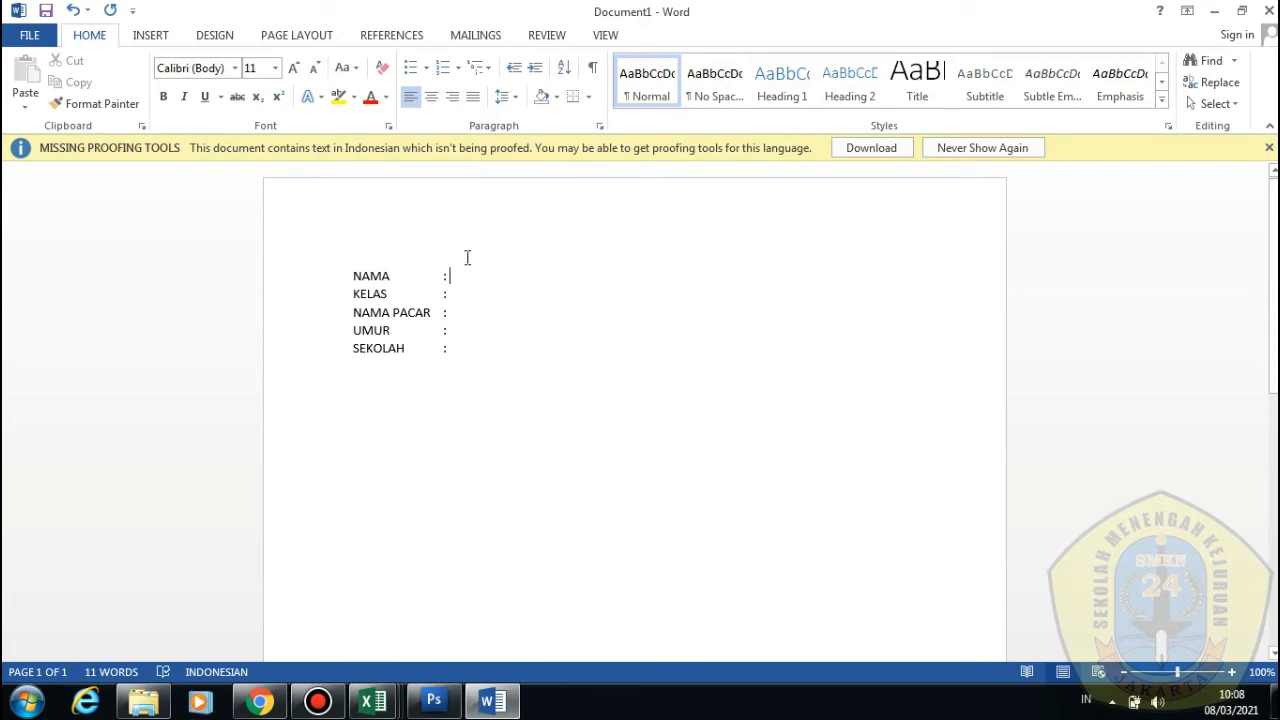
{"action": "left_click", "coordinate": [474, 36]}
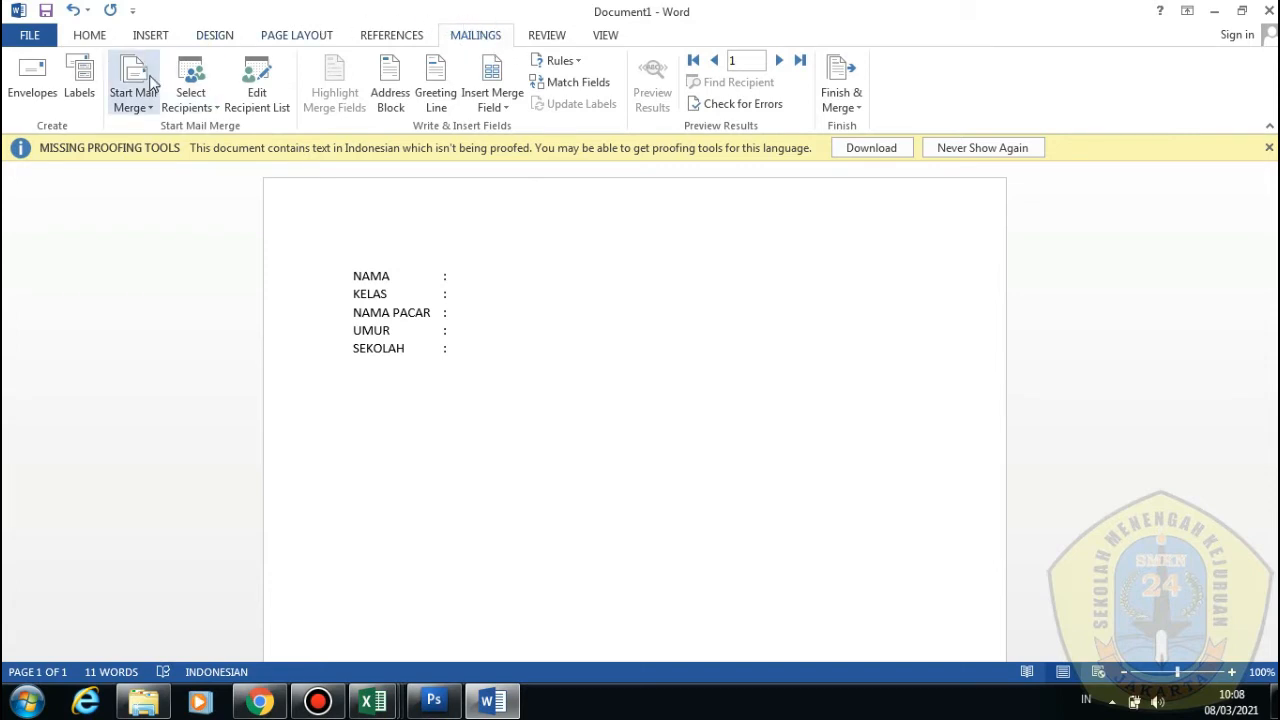
Try DATA ISENG as the recipient list with Sheet1$, dismissing the invalid sheet errors
{"action": "left_click", "coordinate": [190, 112]}
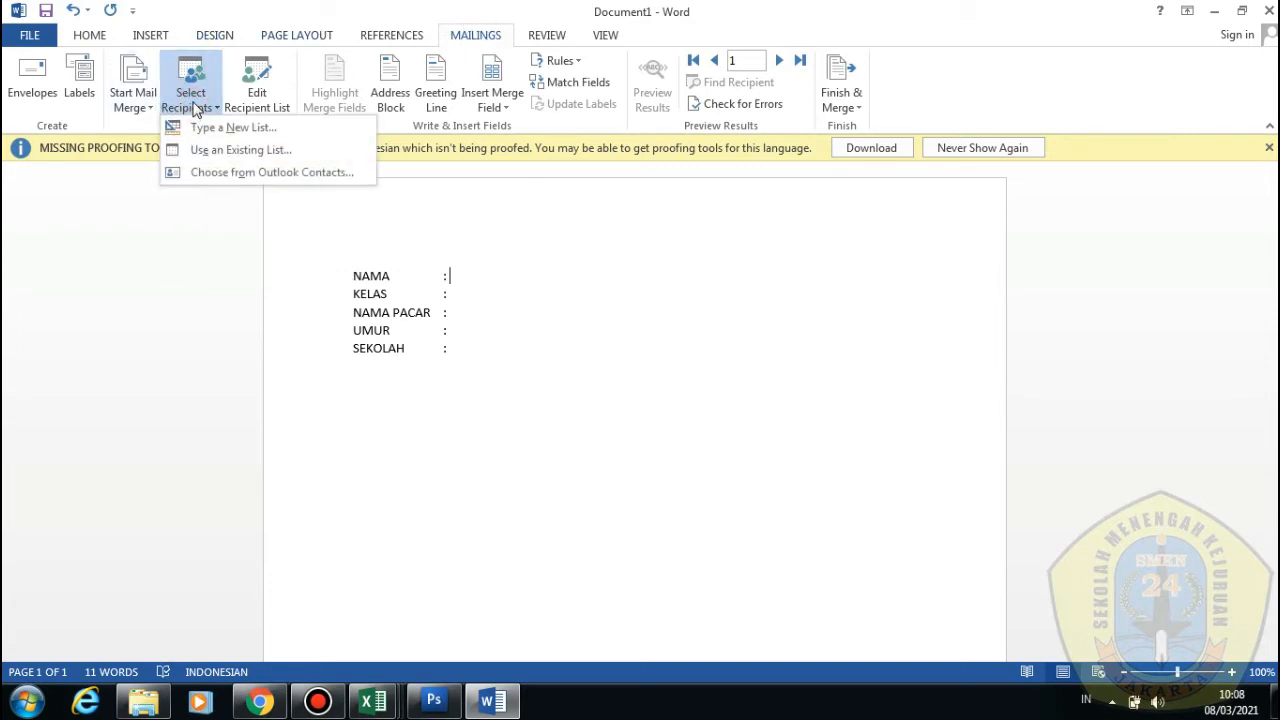
{"action": "left_click", "coordinate": [272, 153]}
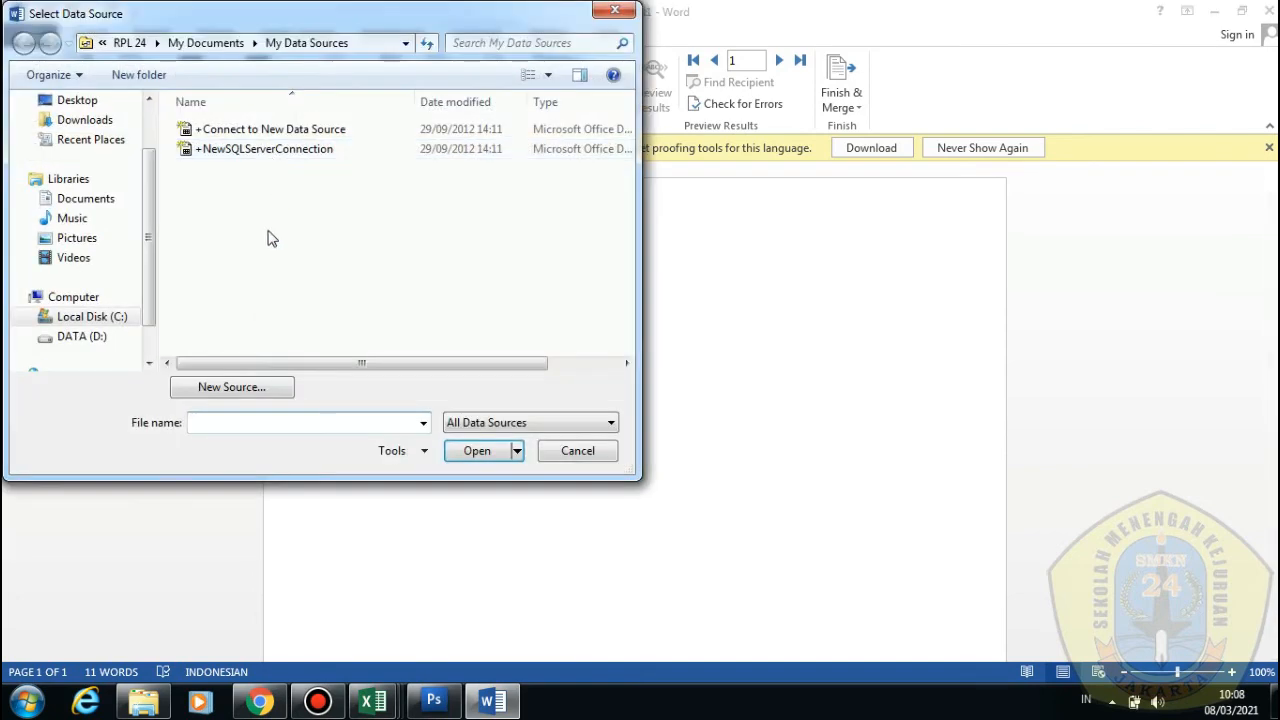
{"action": "left_click", "coordinate": [84, 338]}
{"action": "key", "text": "alt+Tab"}
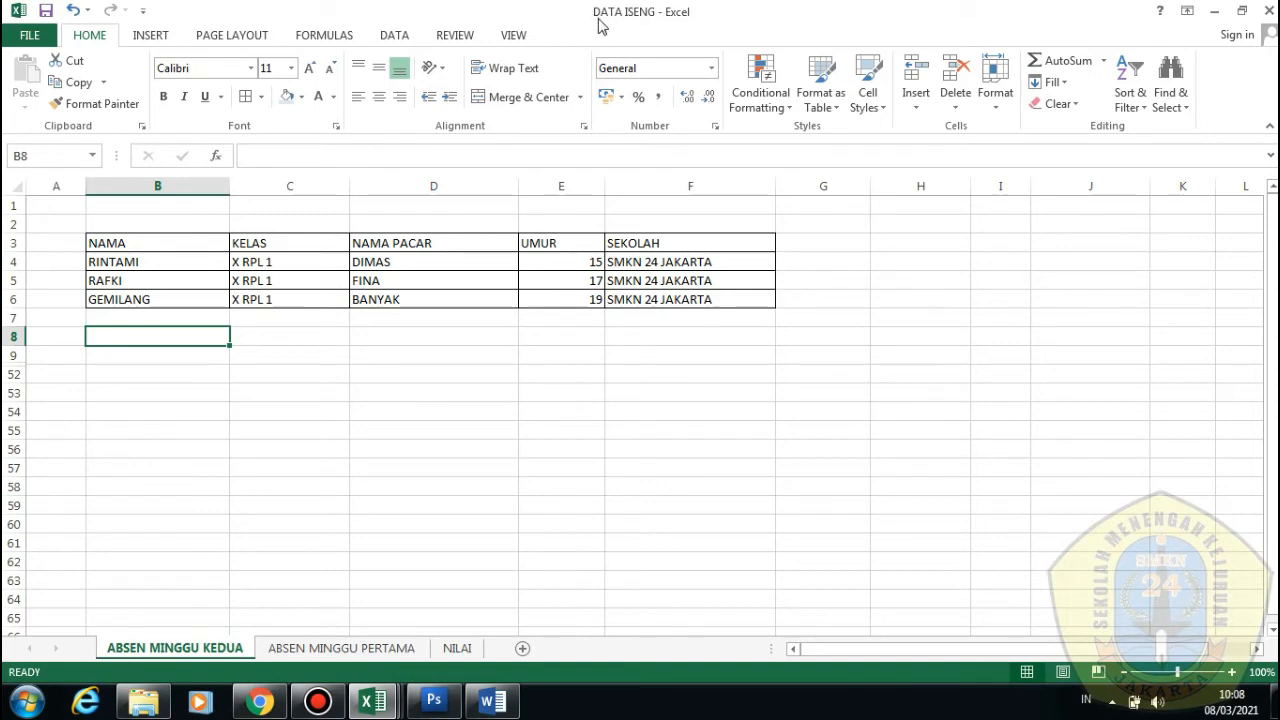
{"action": "key", "text": "alt+Tab"}
{"action": "scroll", "coordinate": [275, 265], "scroll_direction": "down", "scroll_amount": 4}
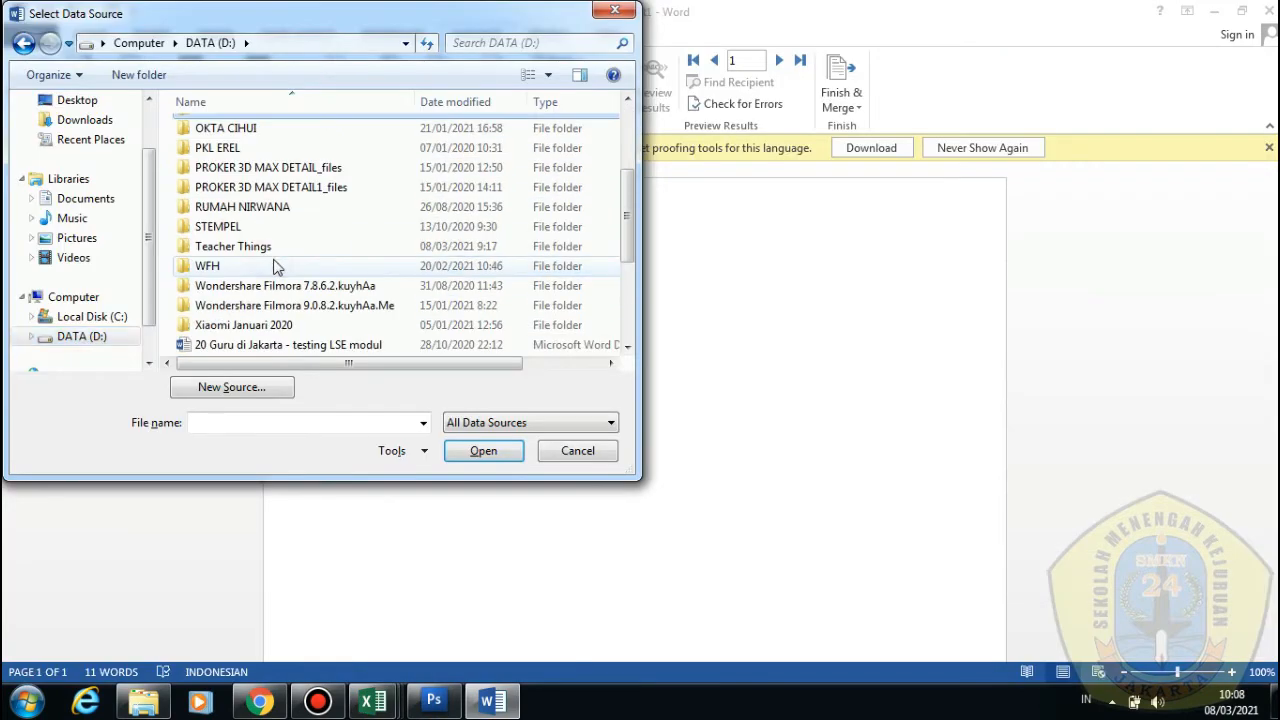
{"action": "left_click", "coordinate": [286, 227]}
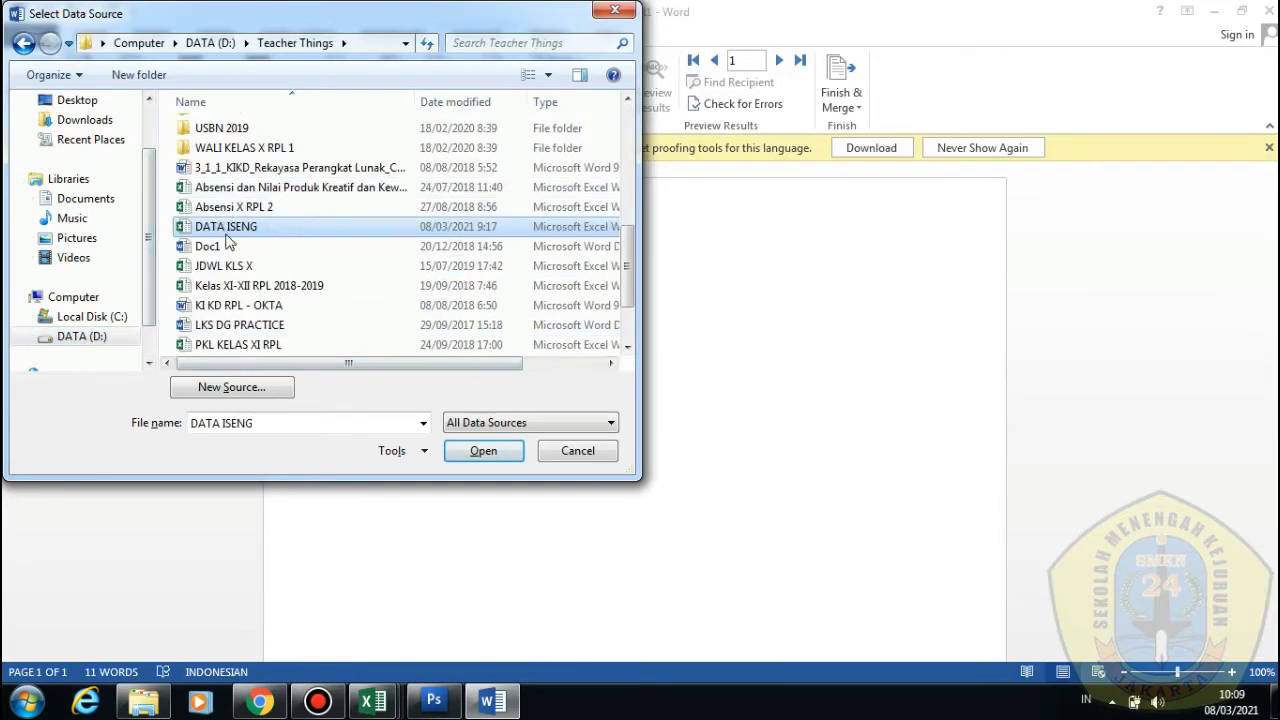
{"action": "left_click", "coordinate": [476, 455]}
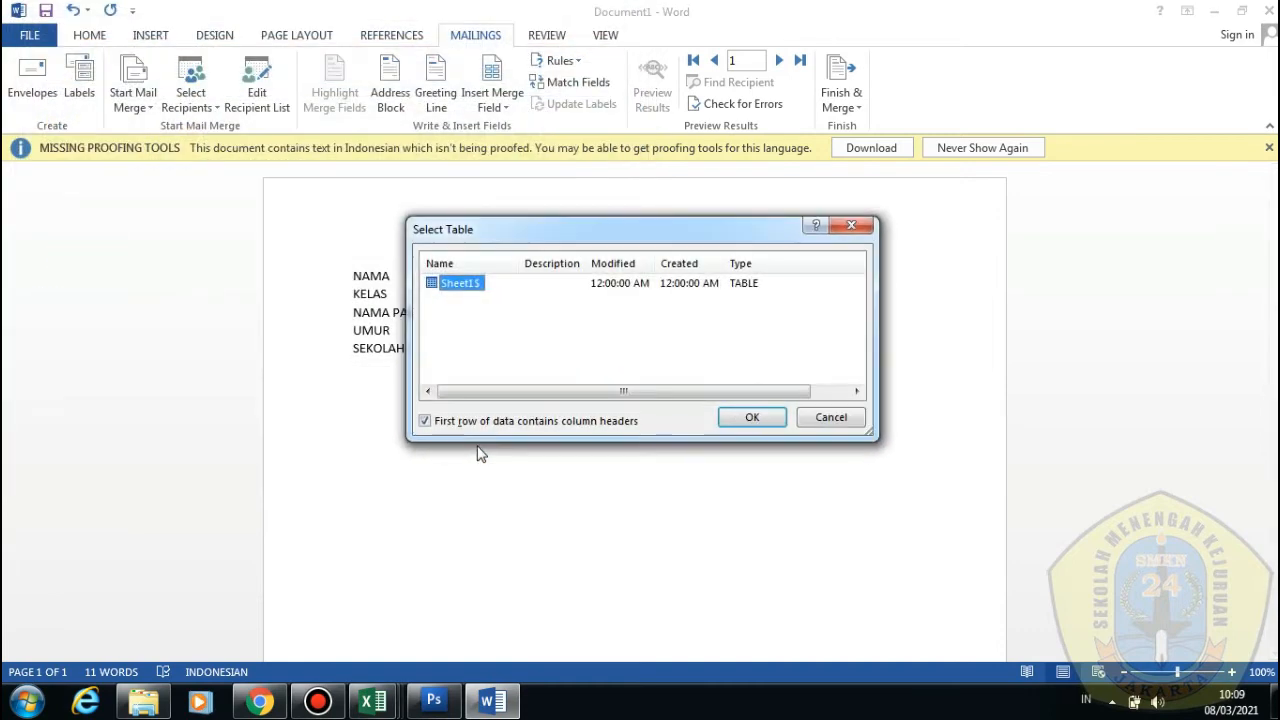
{"action": "left_click", "coordinate": [726, 425]}
{"action": "left_click", "coordinate": [646, 403]}
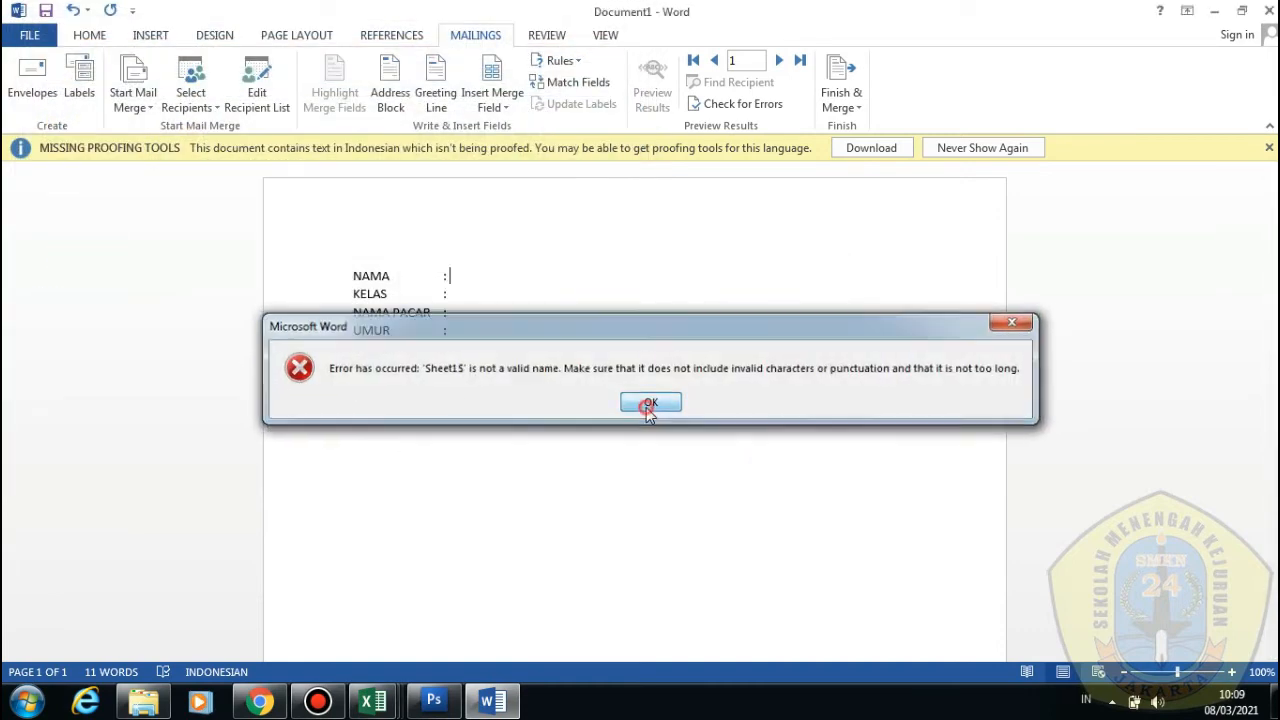
{"action": "left_click", "coordinate": [647, 409]}
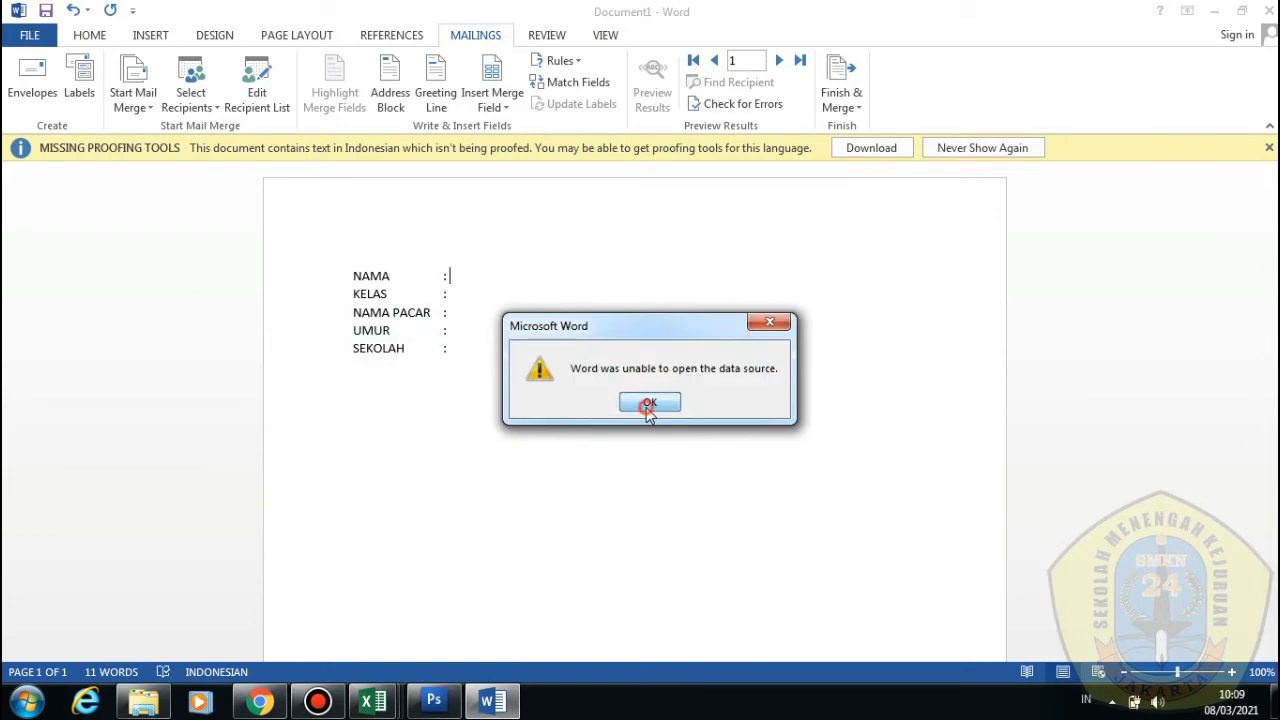
Cancel a second data-source attempt and close the DATA ISENG workbook in Excel
{"action": "left_click", "coordinate": [190, 98]}
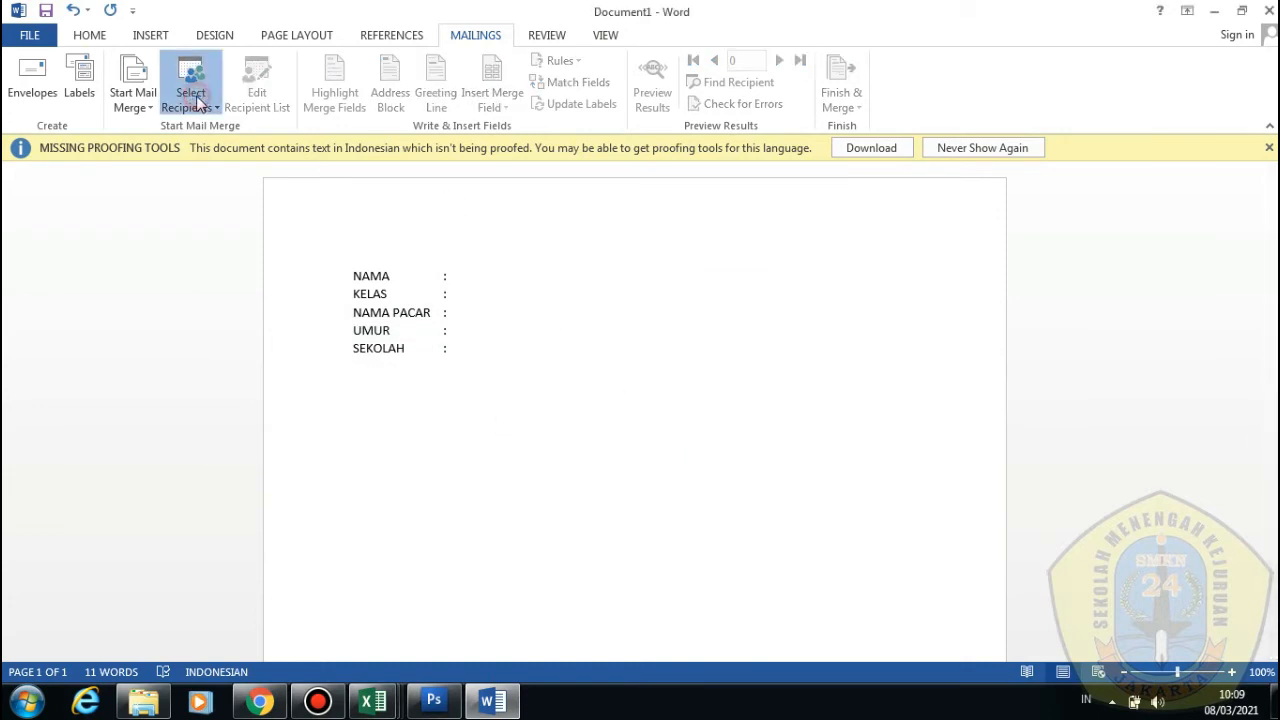
{"action": "left_click", "coordinate": [214, 152]}
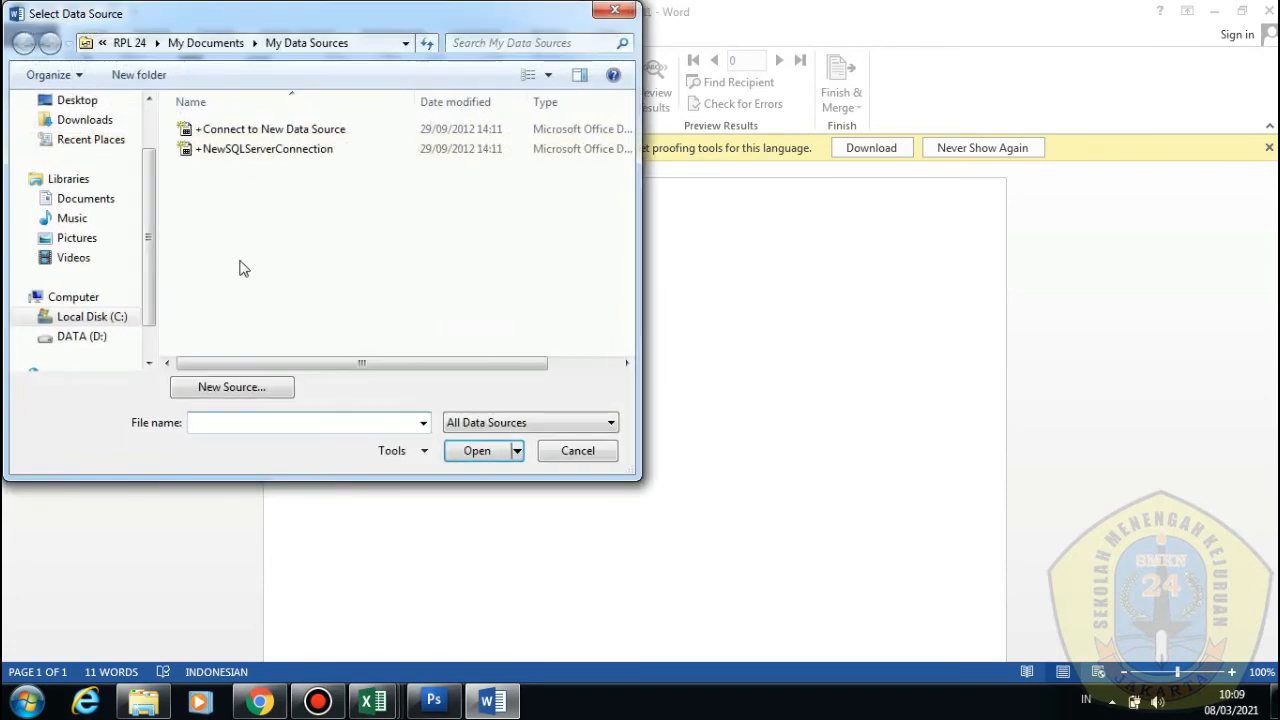
{"action": "left_click", "coordinate": [82, 336]}
{"action": "left_click", "coordinate": [577, 450]}
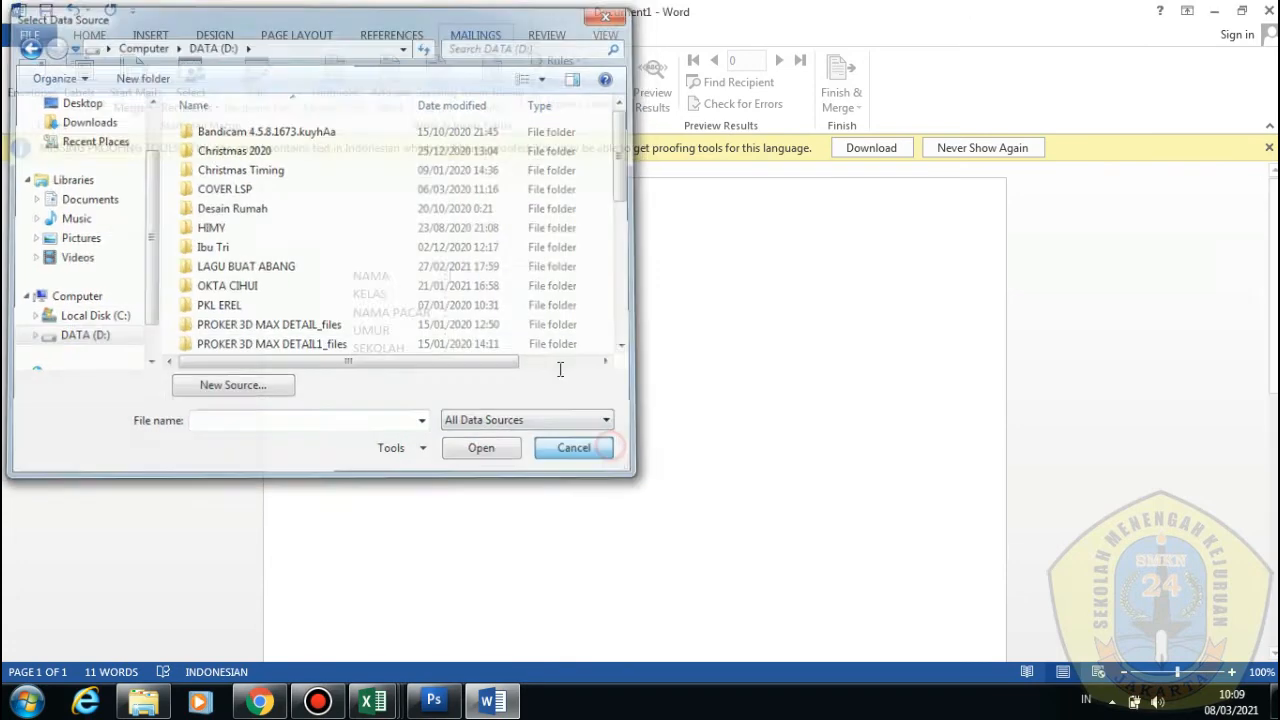
{"action": "left_click", "coordinate": [506, 278]}
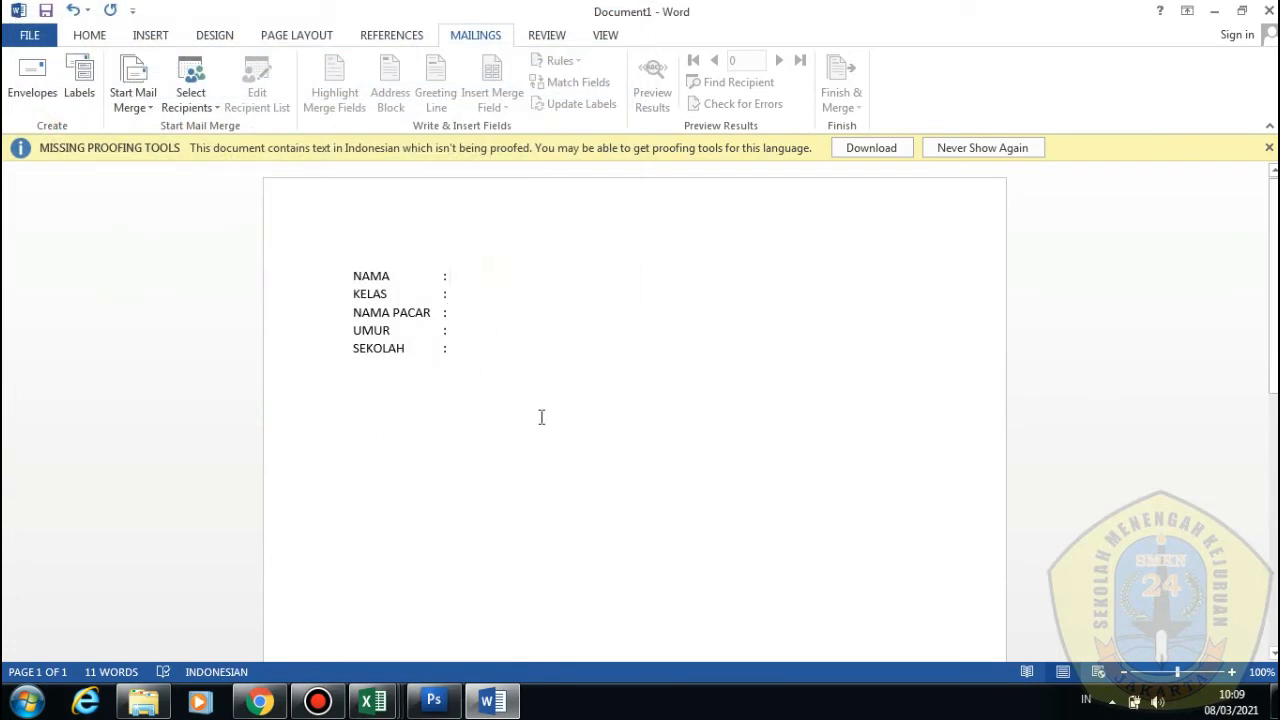
{"action": "left_click", "coordinate": [375, 700]}
{"action": "left_click", "coordinate": [223, 634]}
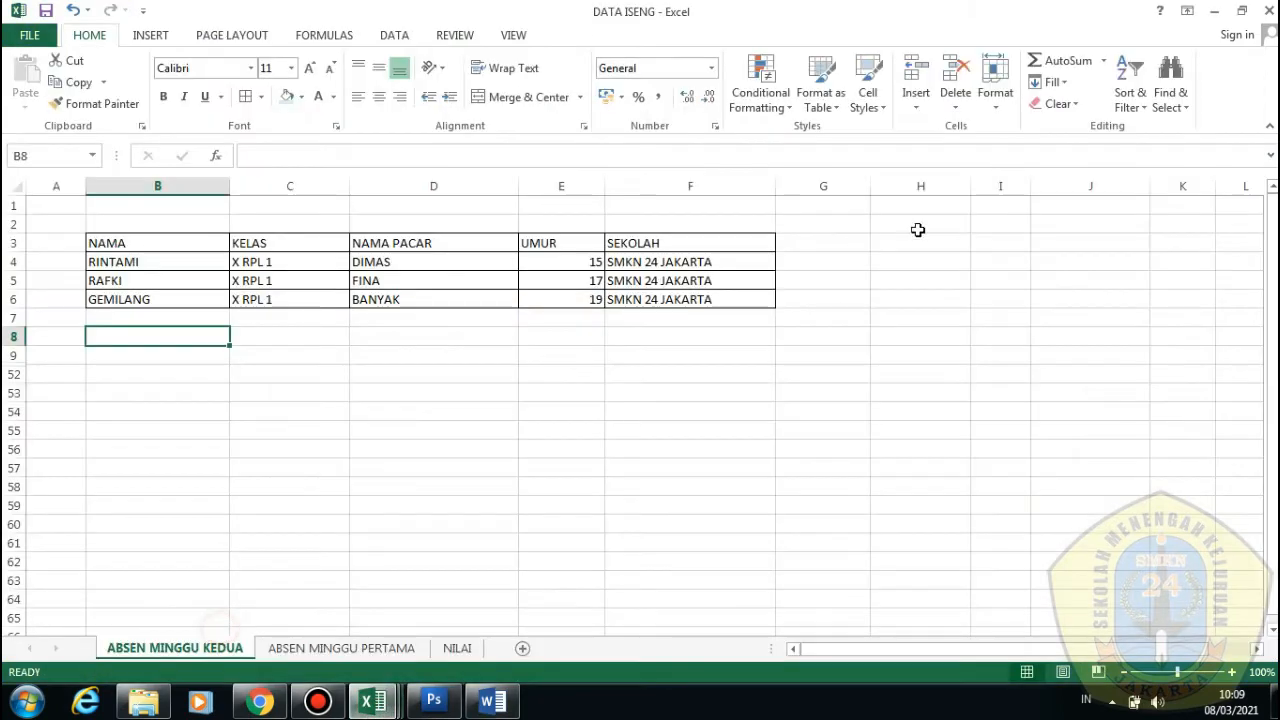
{"action": "left_click", "coordinate": [1268, 11]}
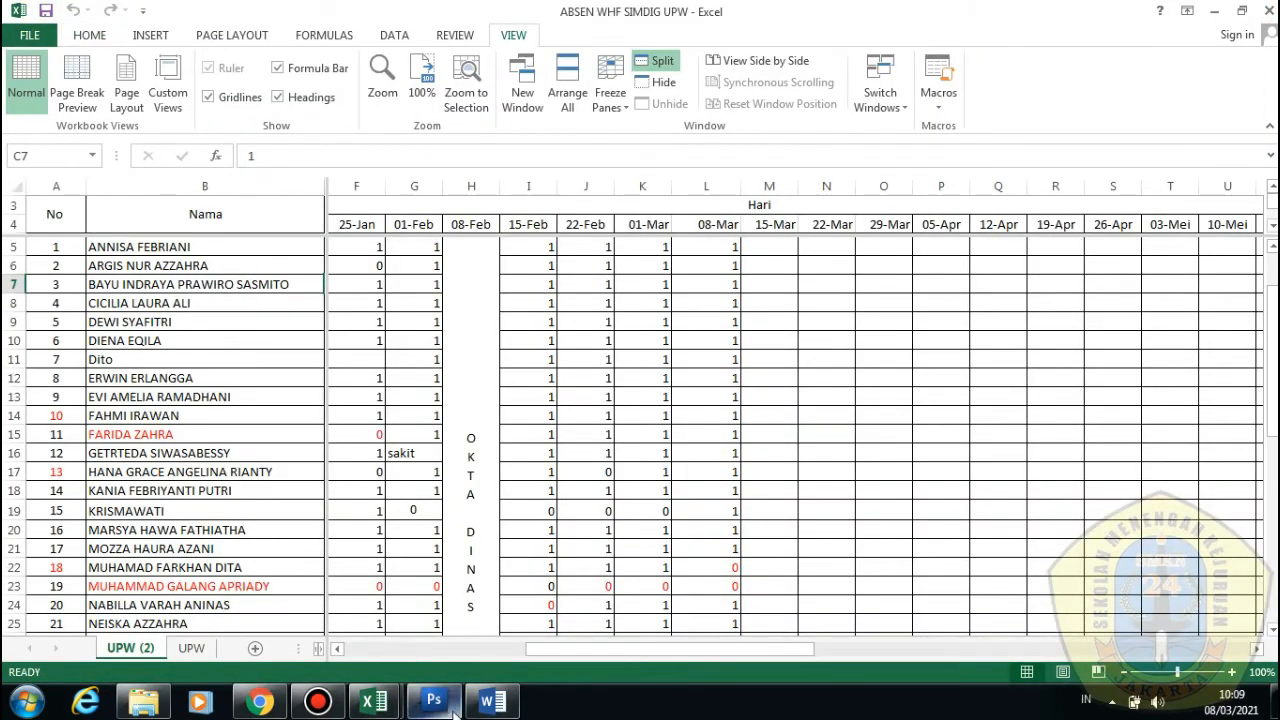
{"action": "left_click", "coordinate": [492, 700]}
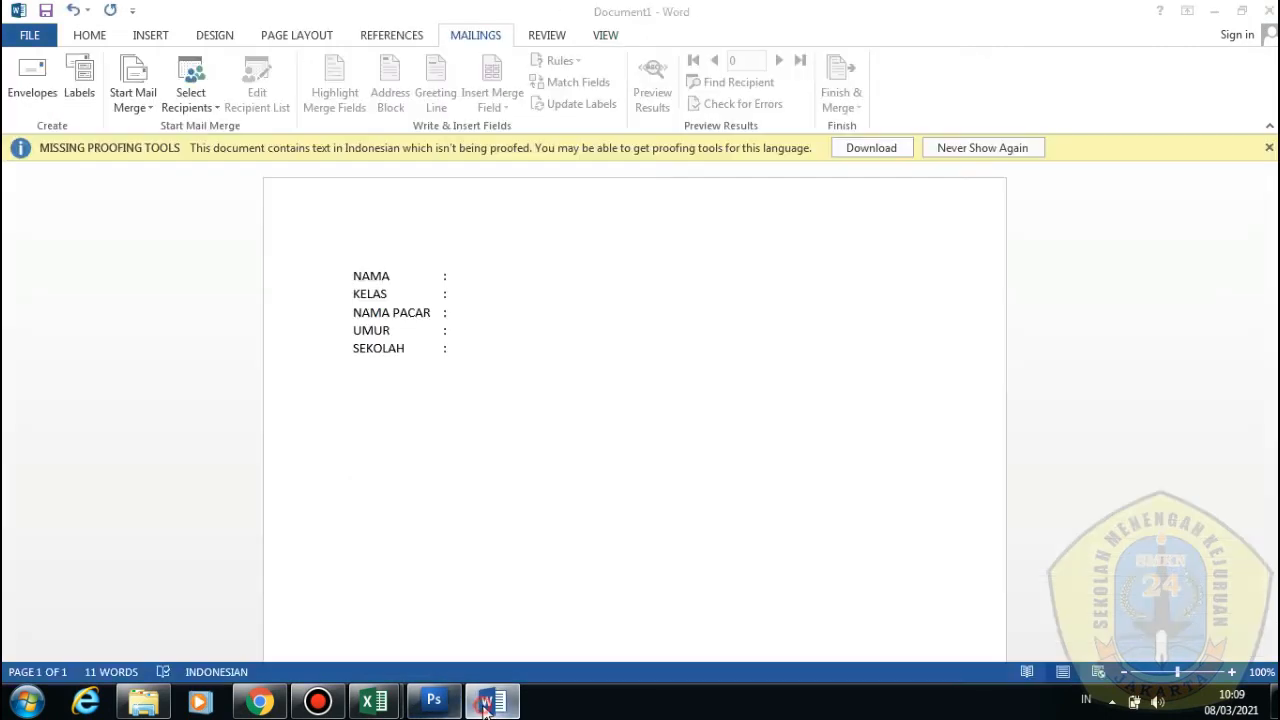
Link DATA ISENG's ABSEN MINGGU KEDUA$ sheet as the recipient list
{"action": "left_click", "coordinate": [186, 90]}
{"action": "left_click", "coordinate": [277, 151]}
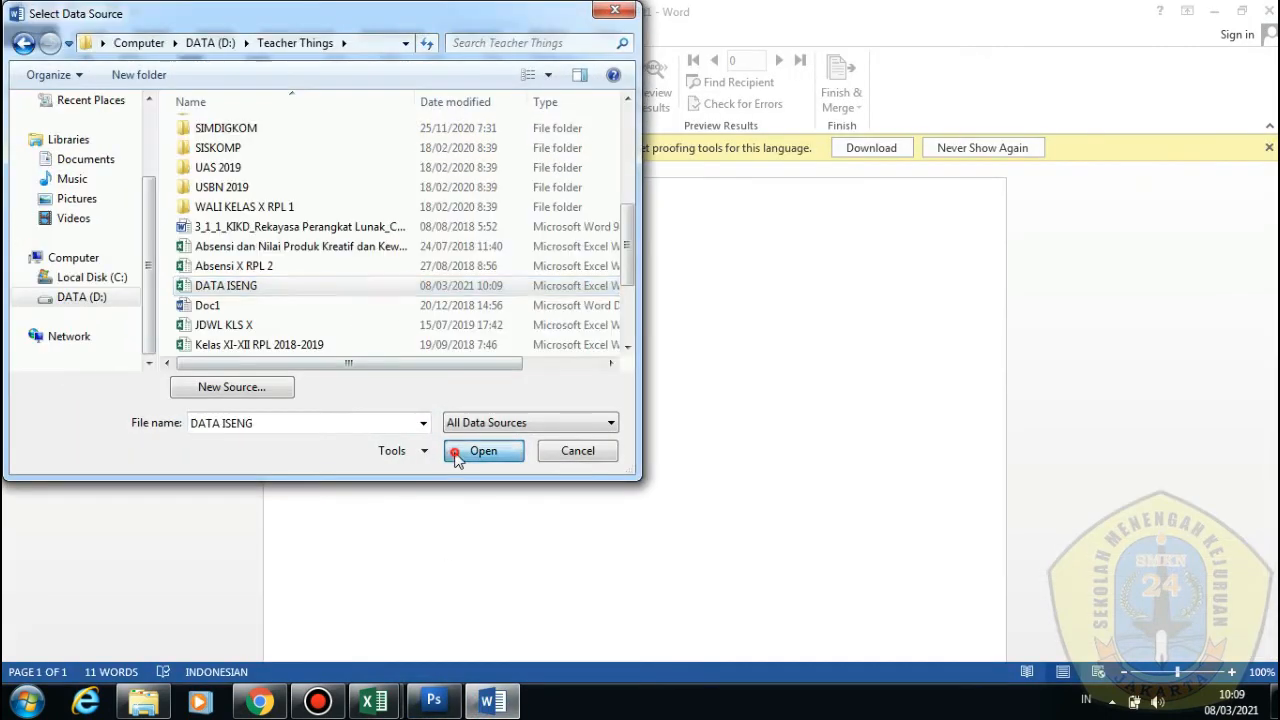
{"action": "left_click", "coordinate": [460, 449]}
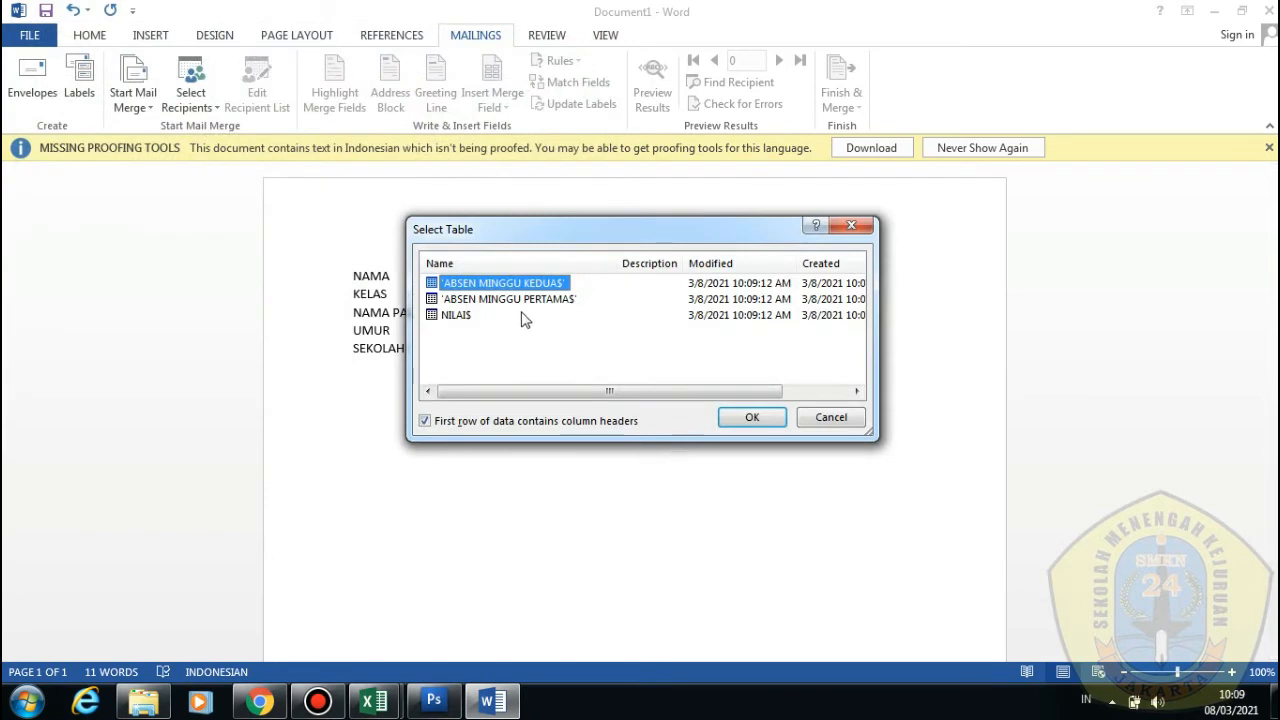
{"action": "left_click", "coordinate": [472, 299]}
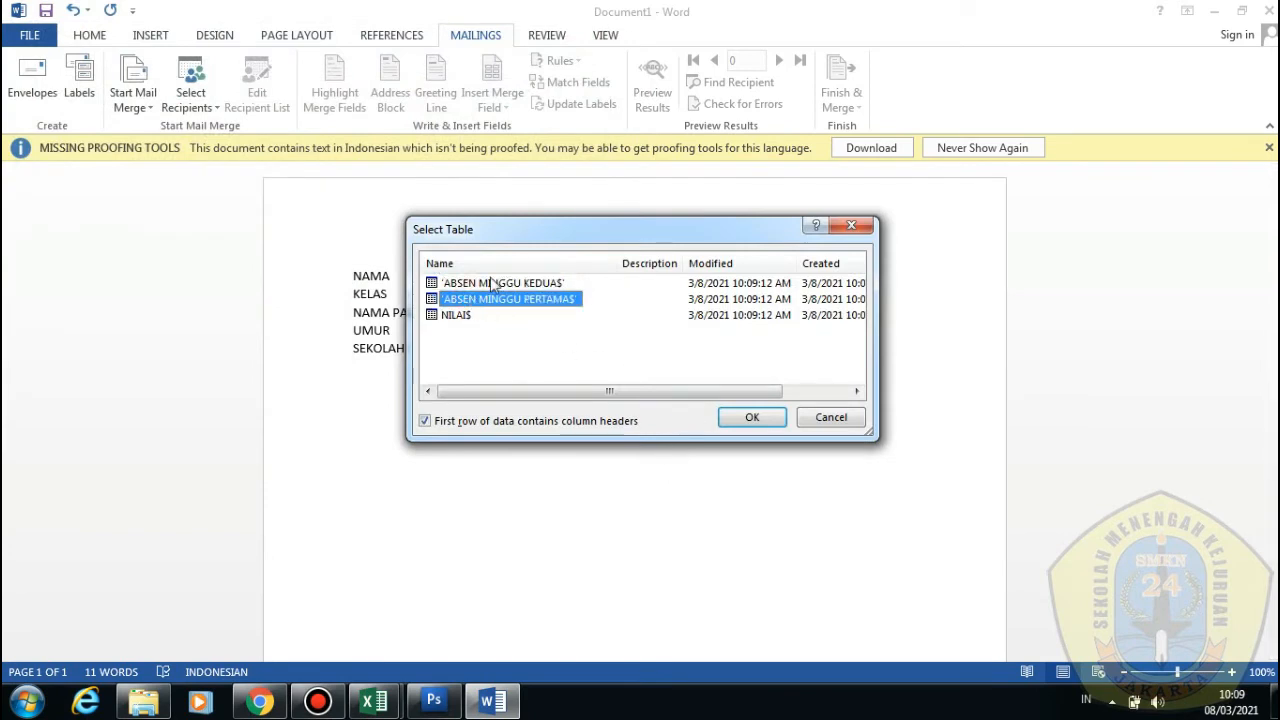
{"action": "left_click", "coordinate": [492, 285]}
{"action": "left_click", "coordinate": [491, 298]}
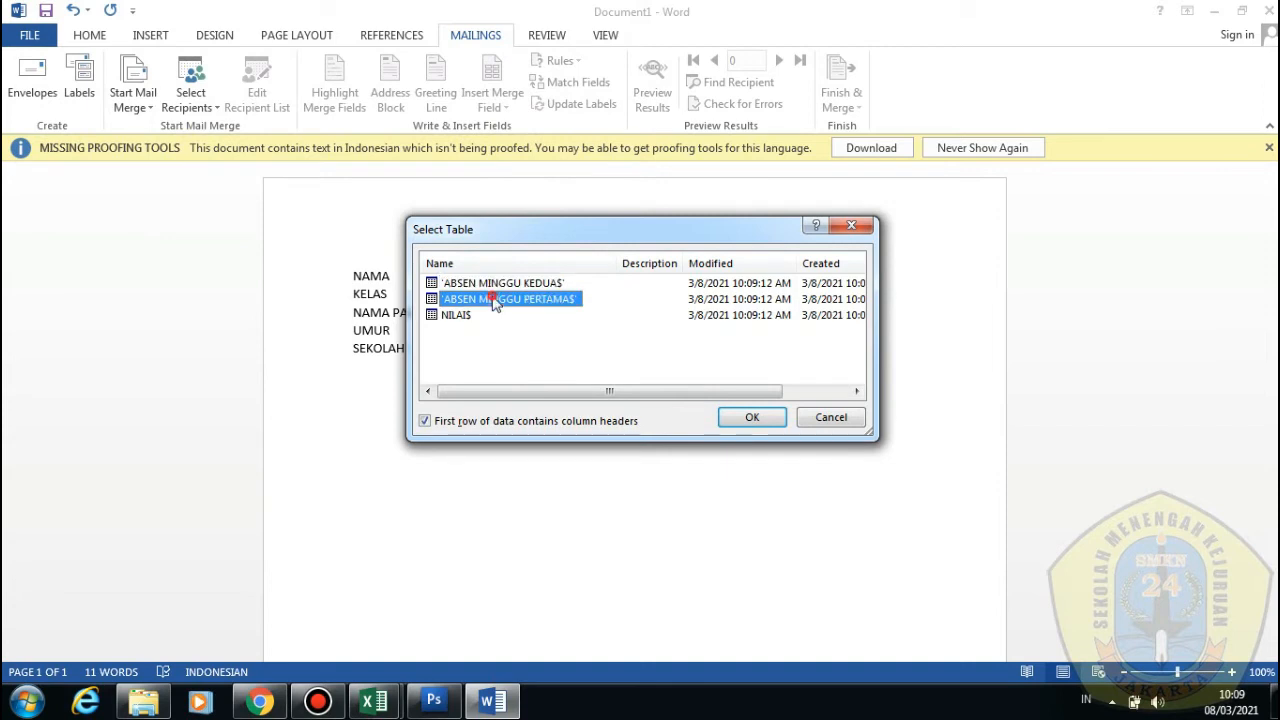
{"action": "left_click", "coordinate": [460, 316]}
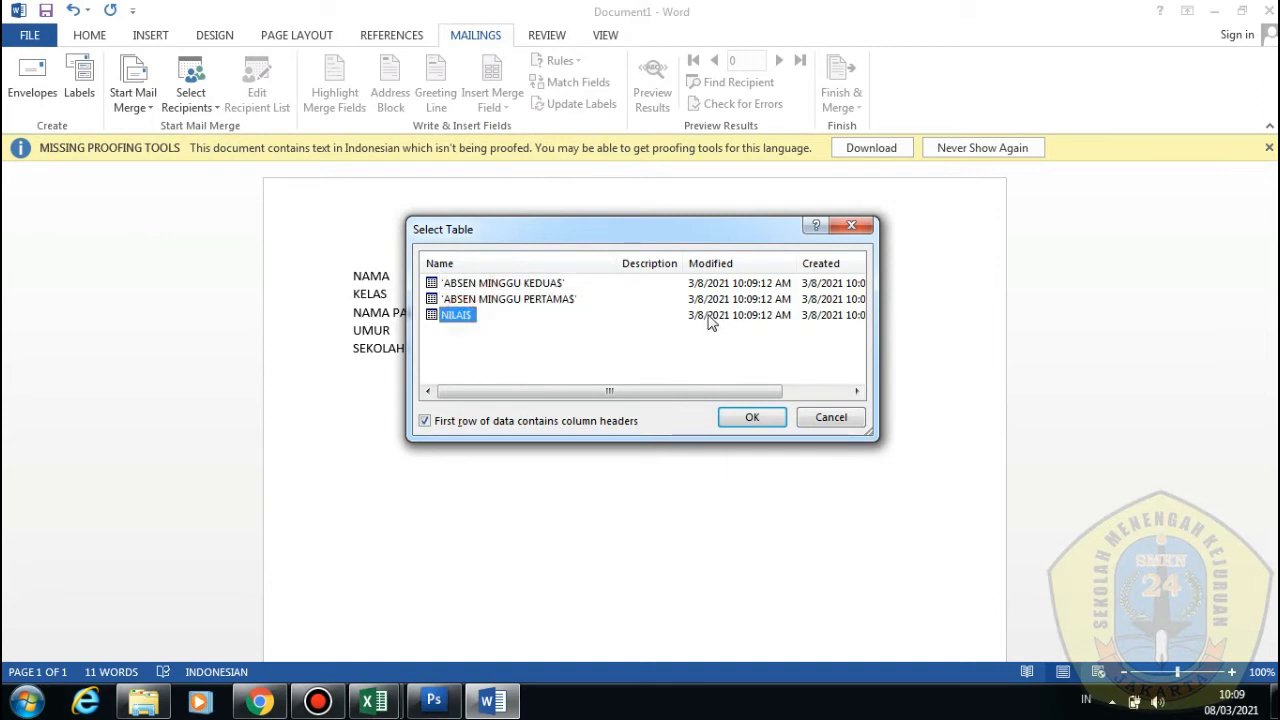
{"action": "left_click", "coordinate": [551, 288]}
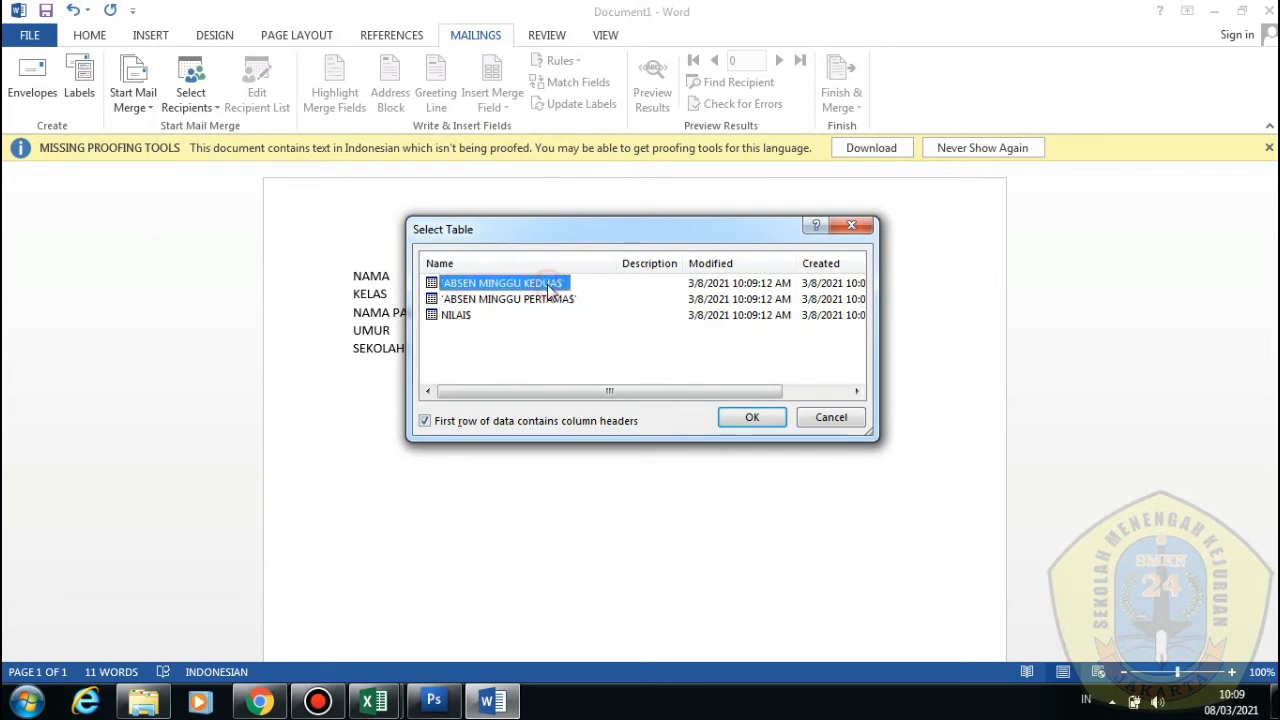
{"action": "left_click", "coordinate": [740, 417]}
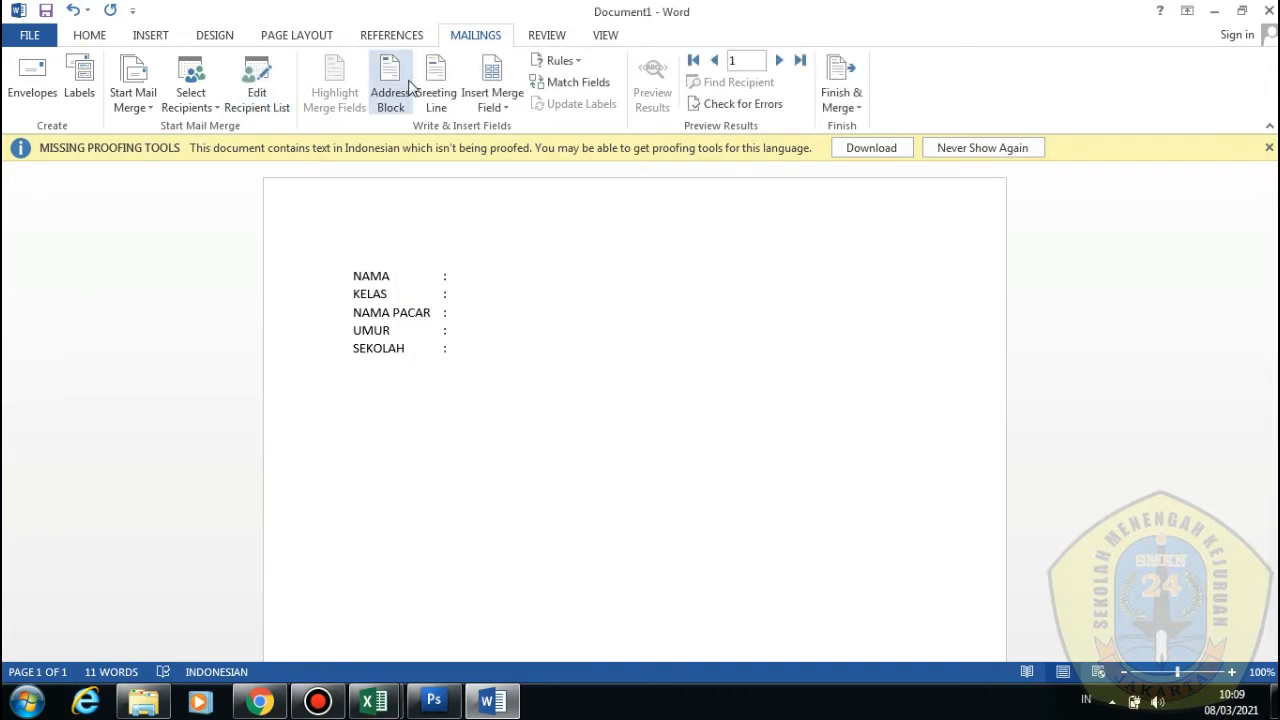
Insert the «NAMA» and «KELAS» merge fields after their labels
{"action": "left_click", "coordinate": [516, 112]}
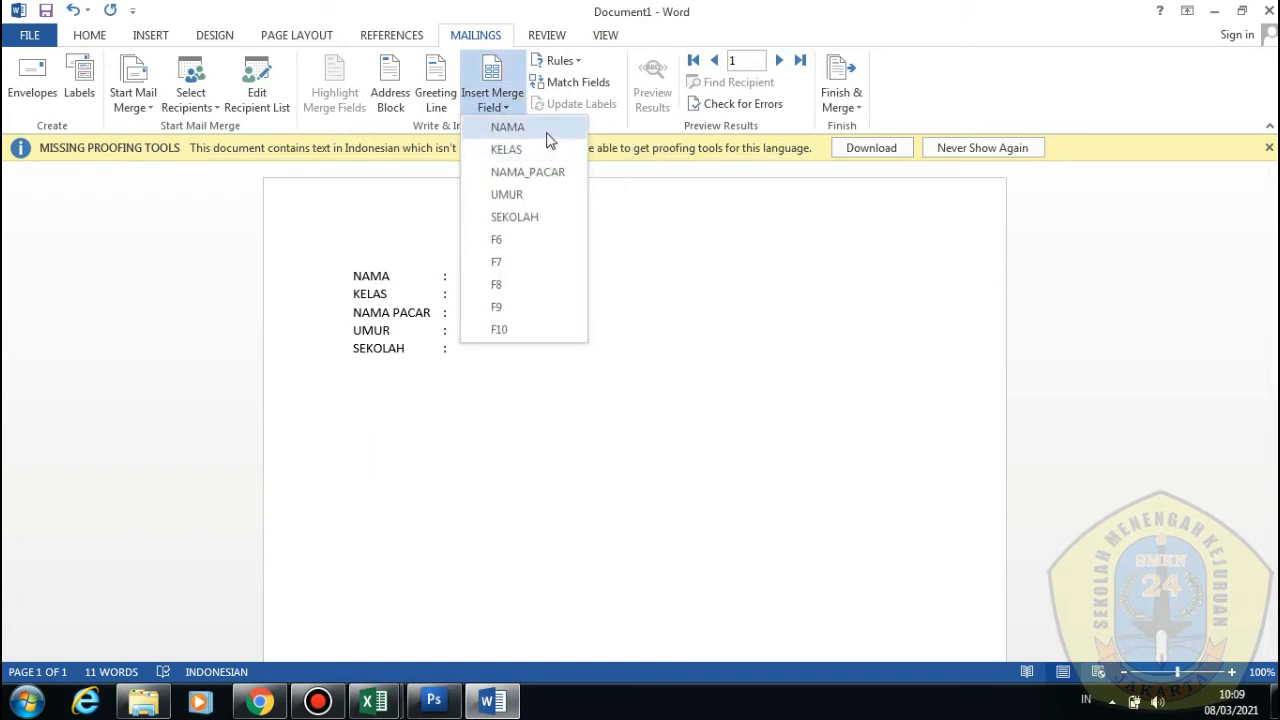
{"action": "left_click", "coordinate": [546, 130]}
{"action": "left_click", "coordinate": [516, 286]}
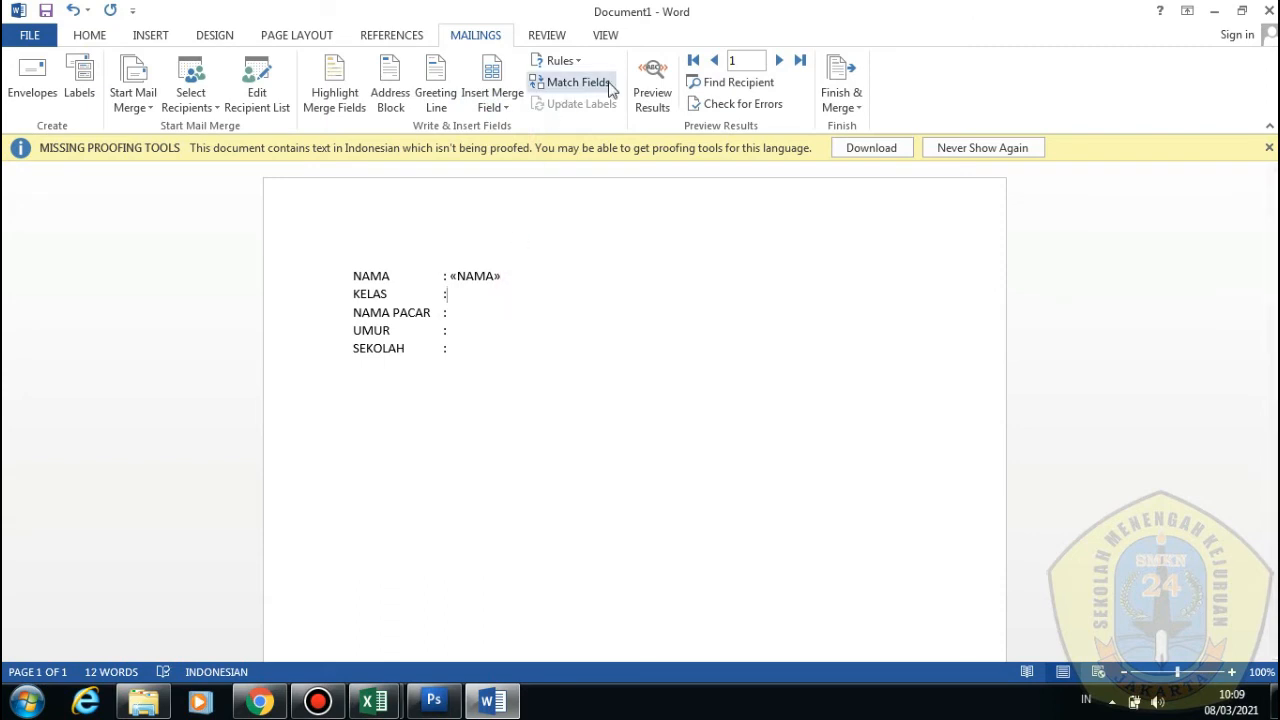
{"action": "left_click", "coordinate": [492, 112]}
{"action": "left_click", "coordinate": [474, 152]}
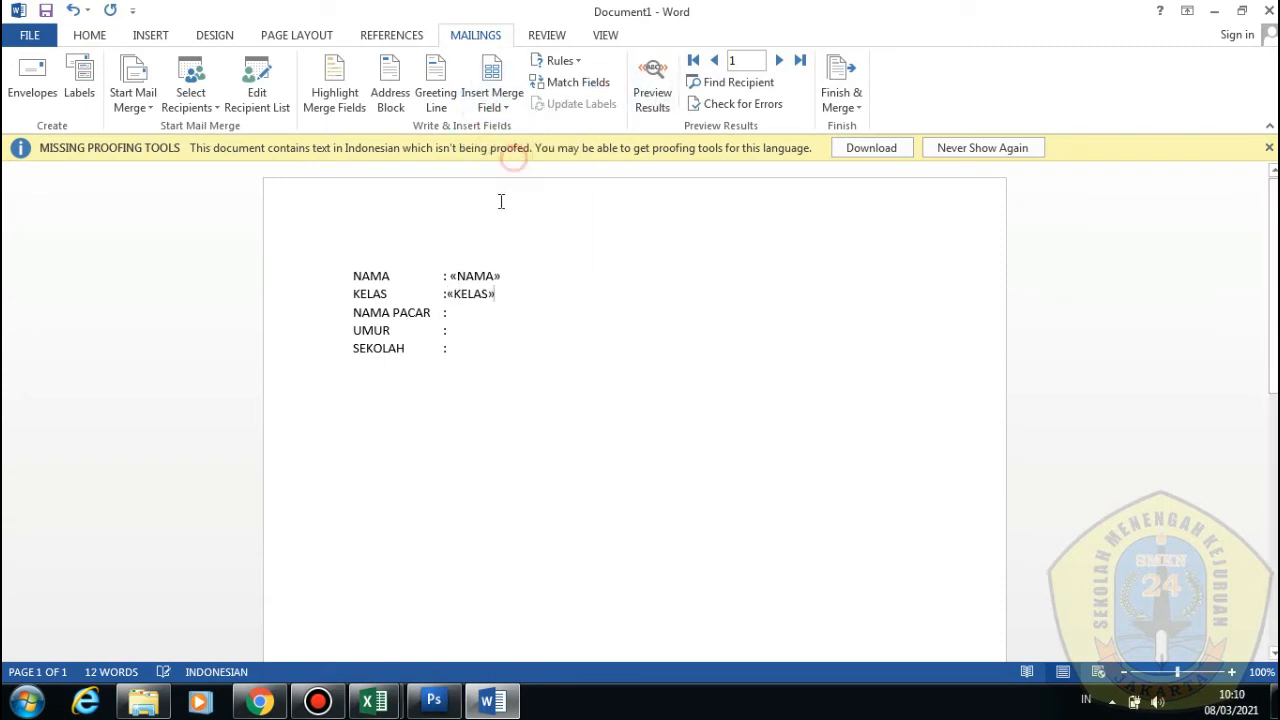
Insert «NAMA_PACAR», «UMUR» and «SEKOLAH» merge fields after their labels
{"action": "left_click", "coordinate": [471, 313]}
{"action": "left_click", "coordinate": [503, 108]}
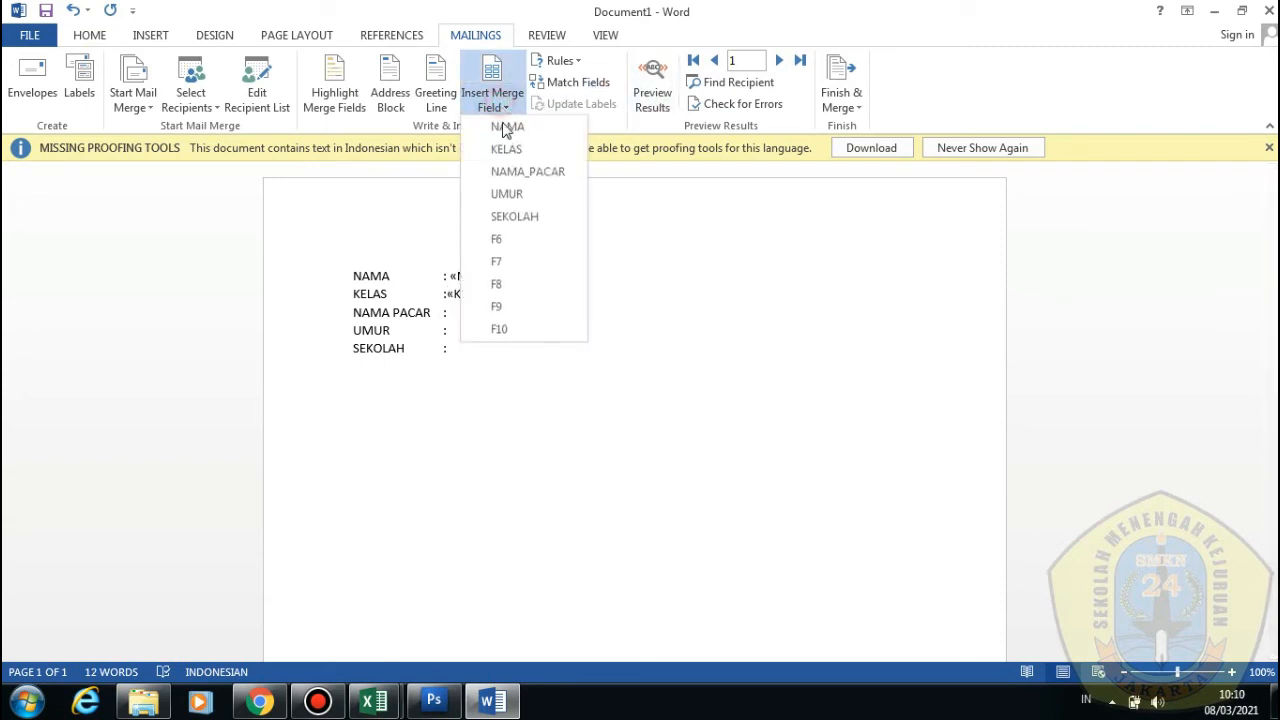
{"action": "left_click", "coordinate": [514, 183]}
{"action": "left_click", "coordinate": [470, 332]}
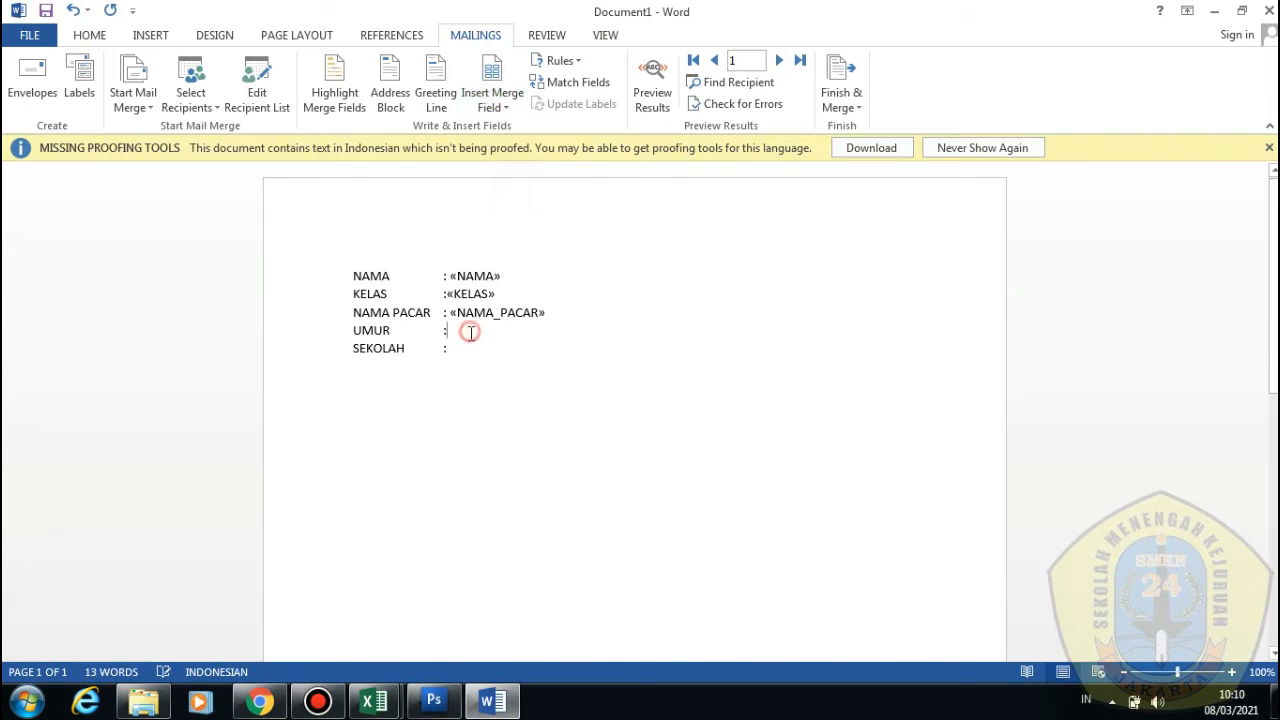
{"action": "left_click", "coordinate": [505, 107]}
{"action": "left_click", "coordinate": [514, 194]}
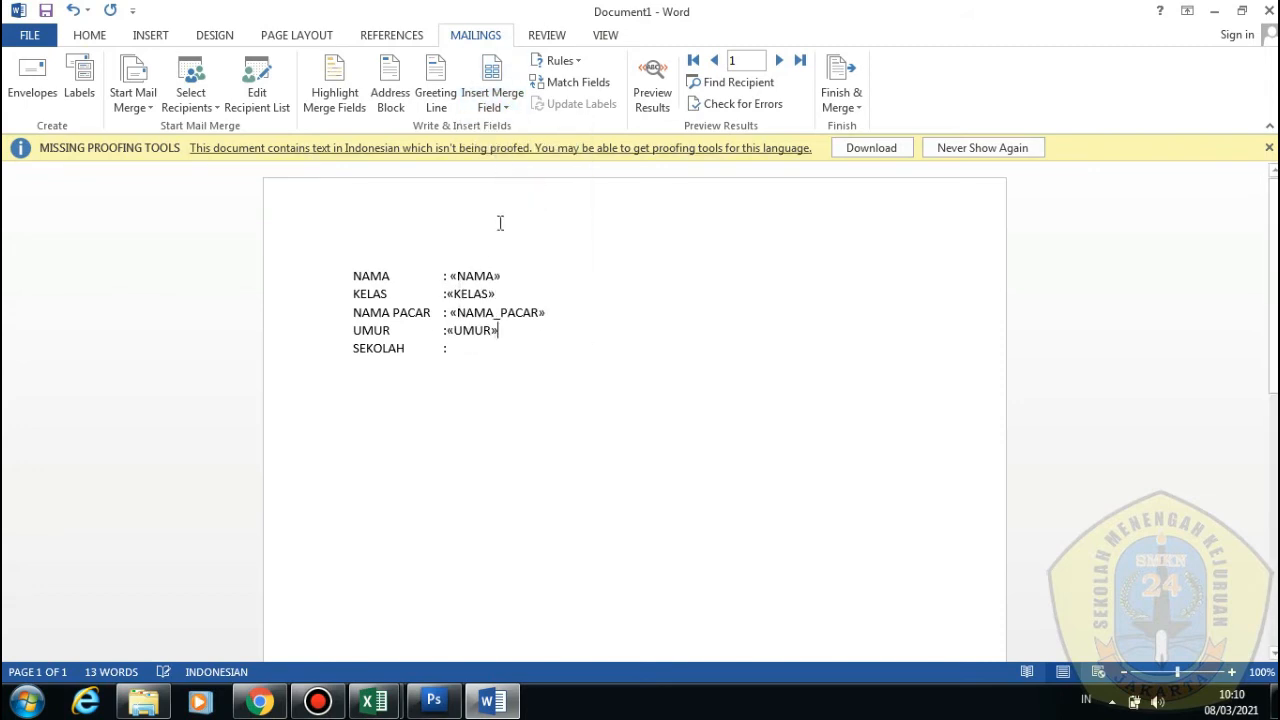
{"action": "left_click", "coordinate": [477, 348]}
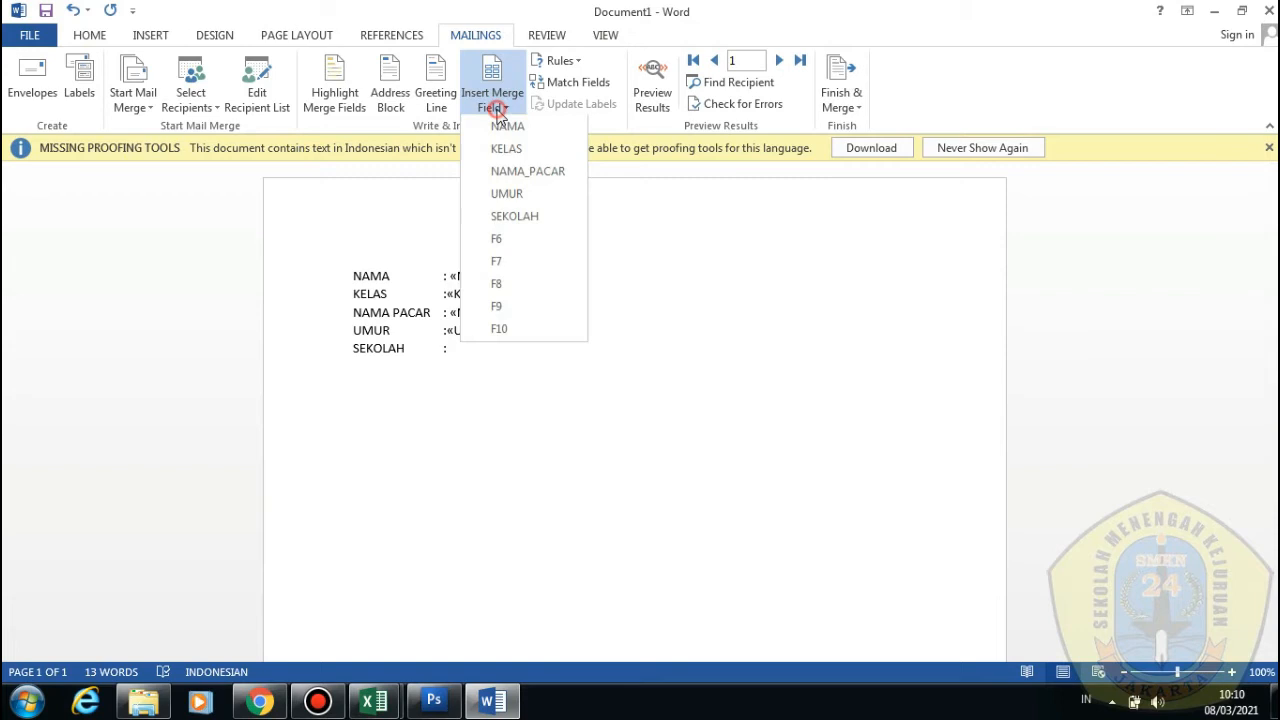
{"action": "left_click", "coordinate": [520, 216]}
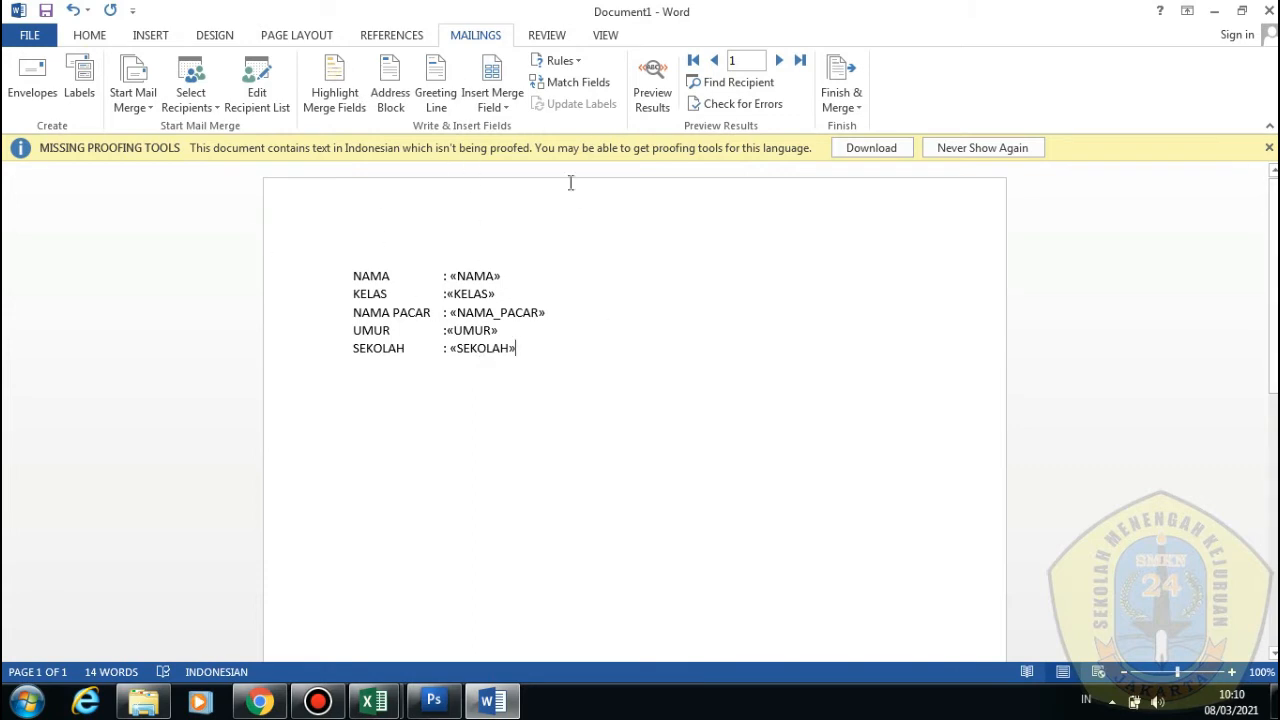
Preview merged results and advance to record 3, showing X RPL 1 and age 19
{"action": "left_click", "coordinate": [660, 86]}
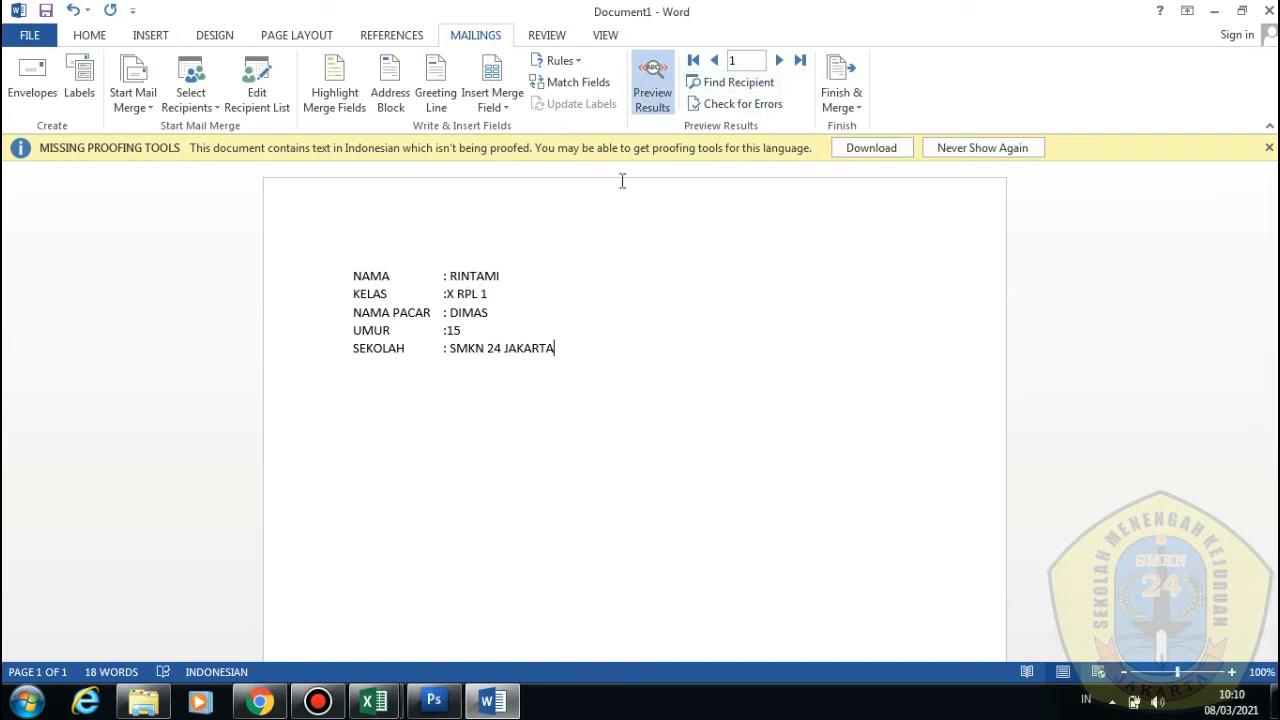
{"action": "left_click", "coordinate": [781, 61]}
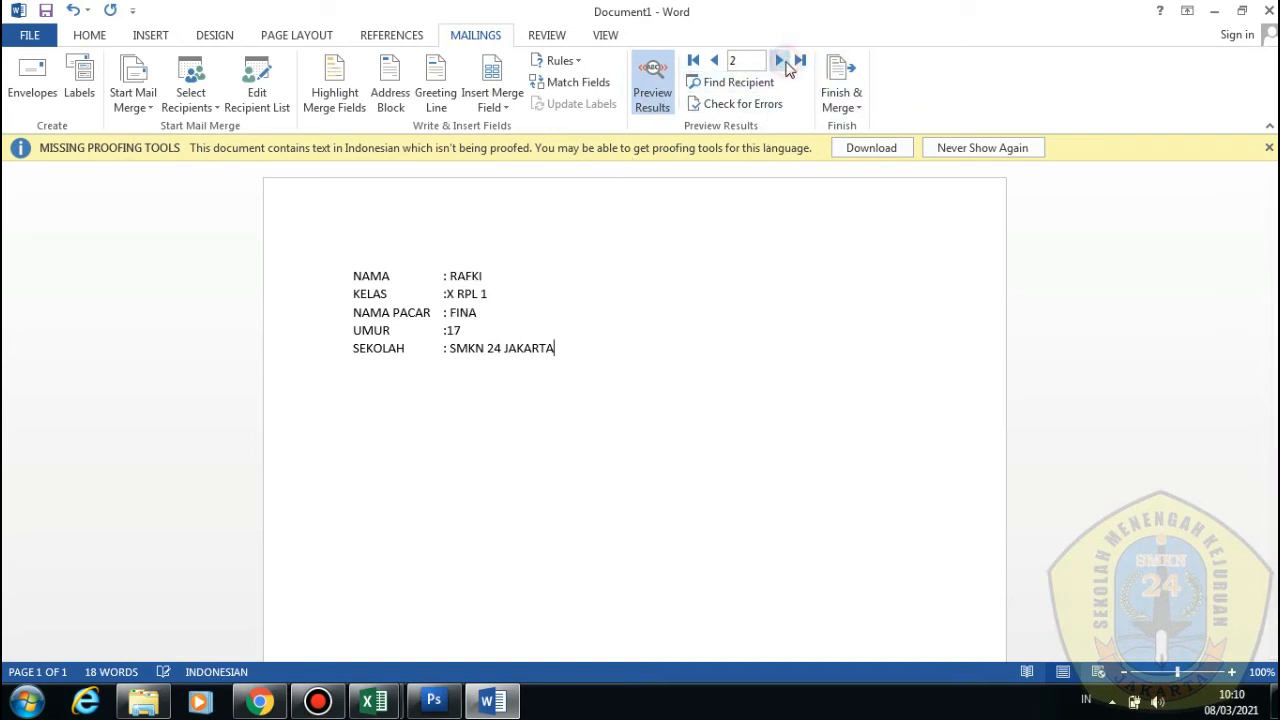
{"action": "left_click", "coordinate": [785, 65]}
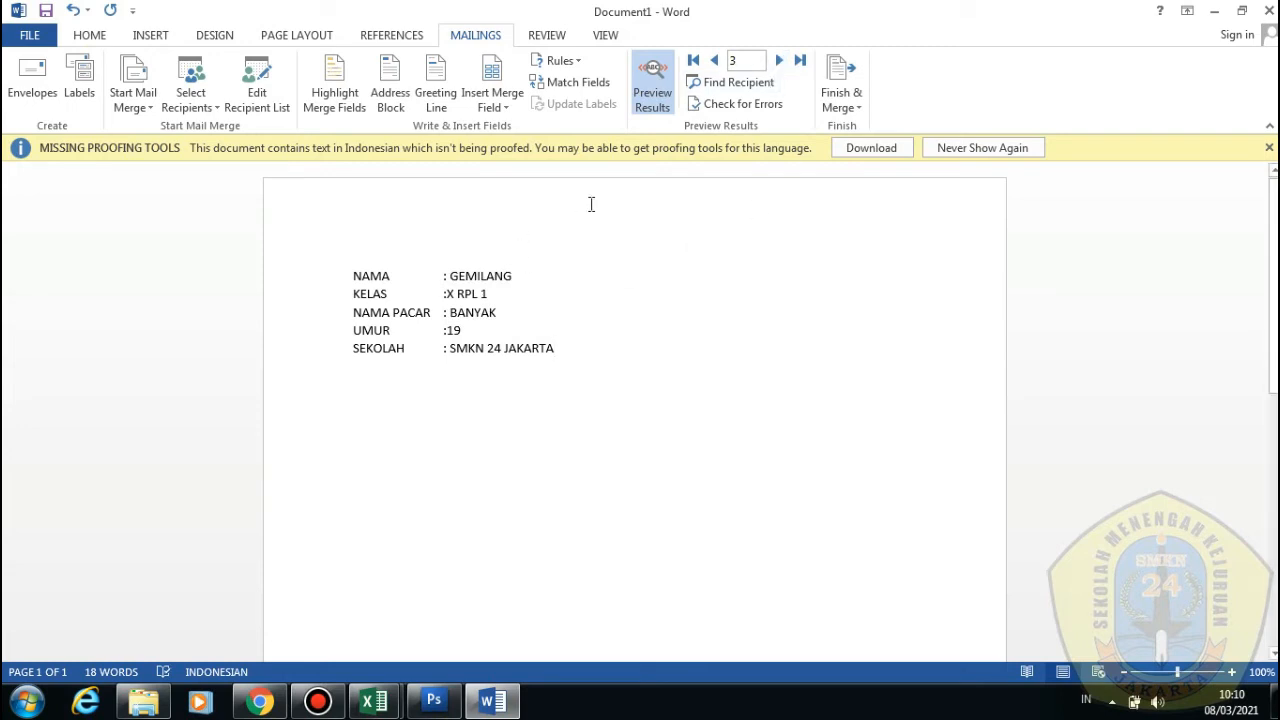
{"action": "left_click", "coordinate": [745, 61]}
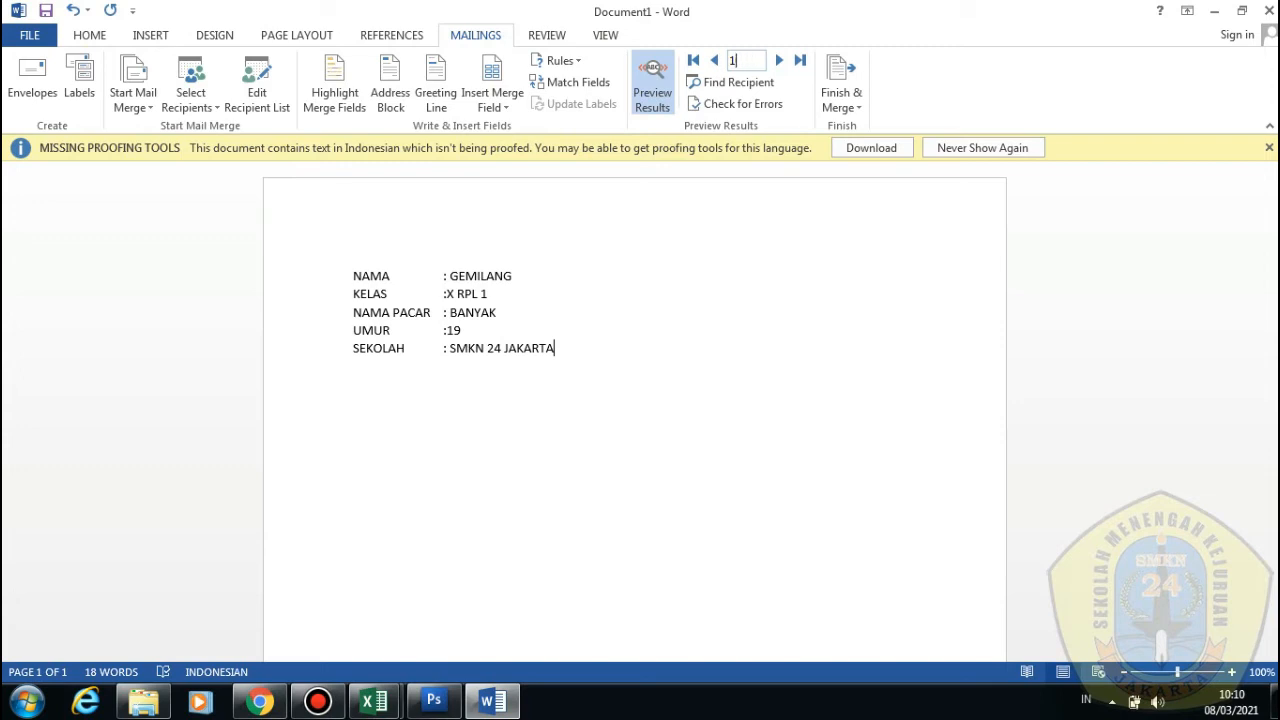
{"action": "left_click", "coordinate": [768, 234]}
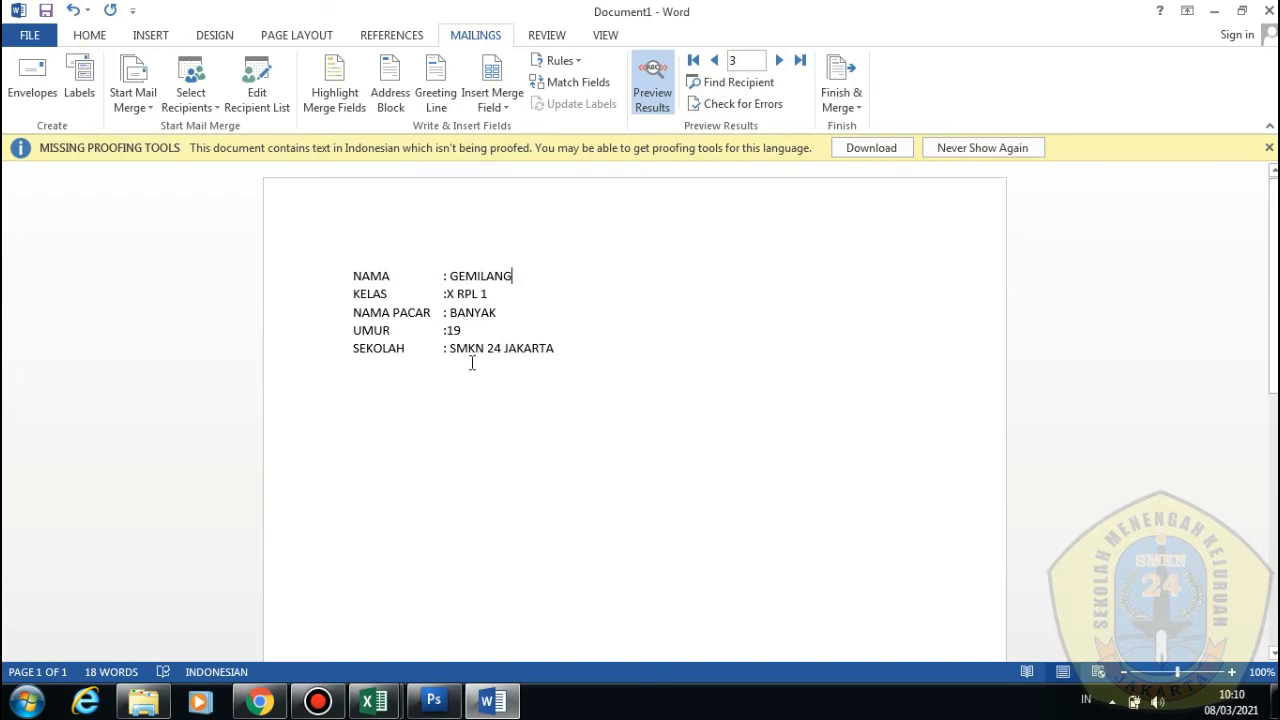
Reopen DATA ISENG read-only from D:\Teacher Things, then return to the Word merge preview
{"action": "left_click", "coordinate": [374, 701]}
{"action": "left_click", "coordinate": [145, 701]}
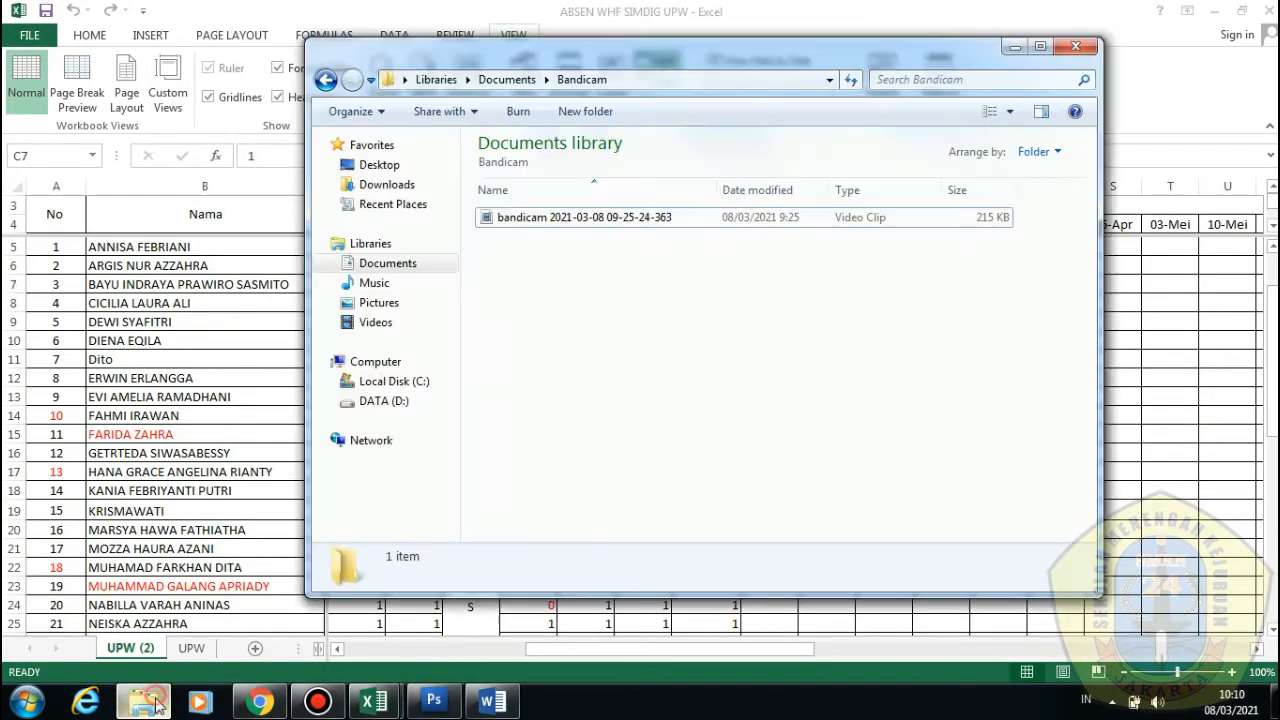
{"action": "left_click", "coordinate": [412, 404]}
{"action": "left_click", "coordinate": [566, 443]}
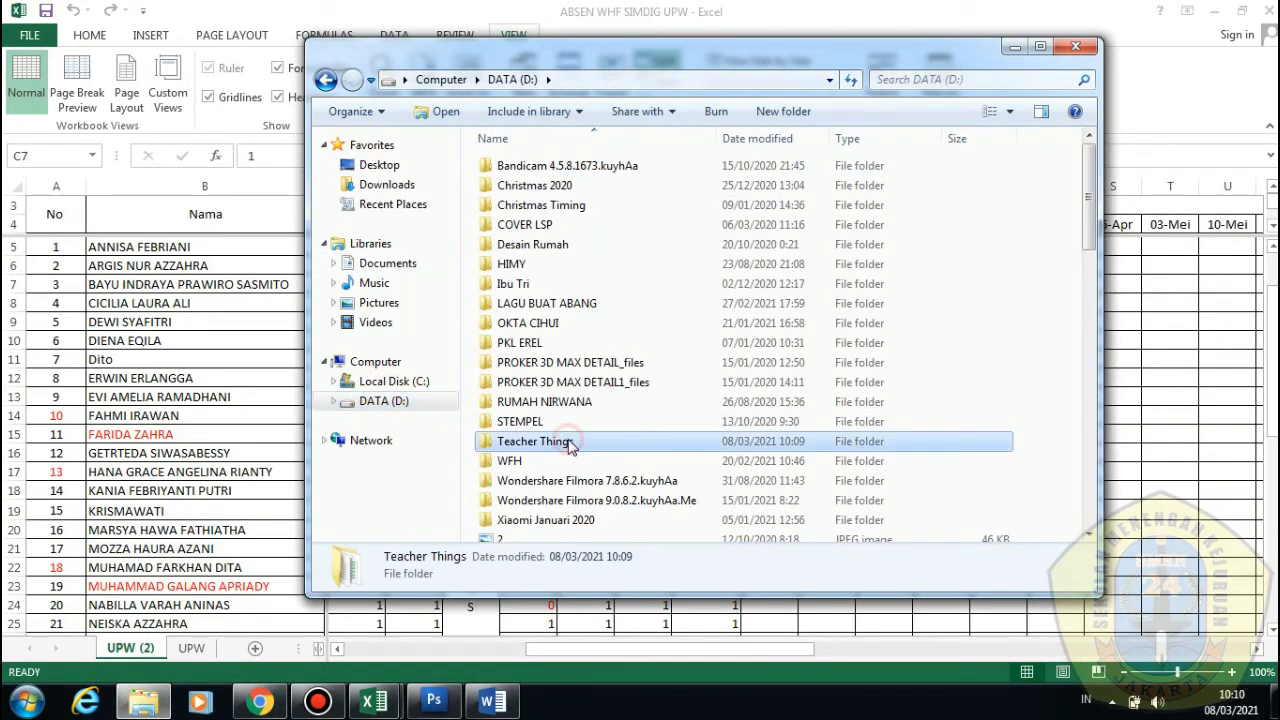
{"action": "scroll", "coordinate": [570, 430], "scroll_direction": "down", "scroll_amount": 1}
{"action": "double_click", "coordinate": [577, 403]}
{"action": "scroll", "coordinate": [577, 403], "scroll_direction": "down", "scroll_amount": 1}
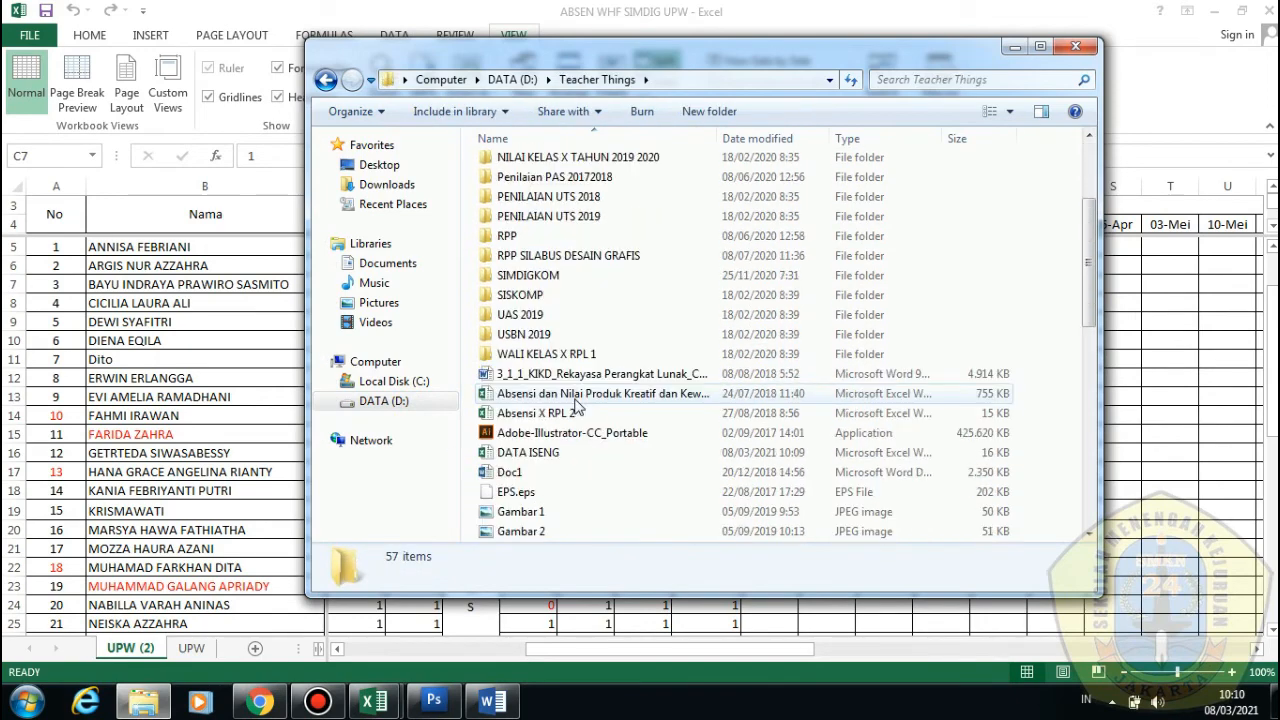
{"action": "scroll", "coordinate": [570, 400], "scroll_direction": "down", "scroll_amount": 3}
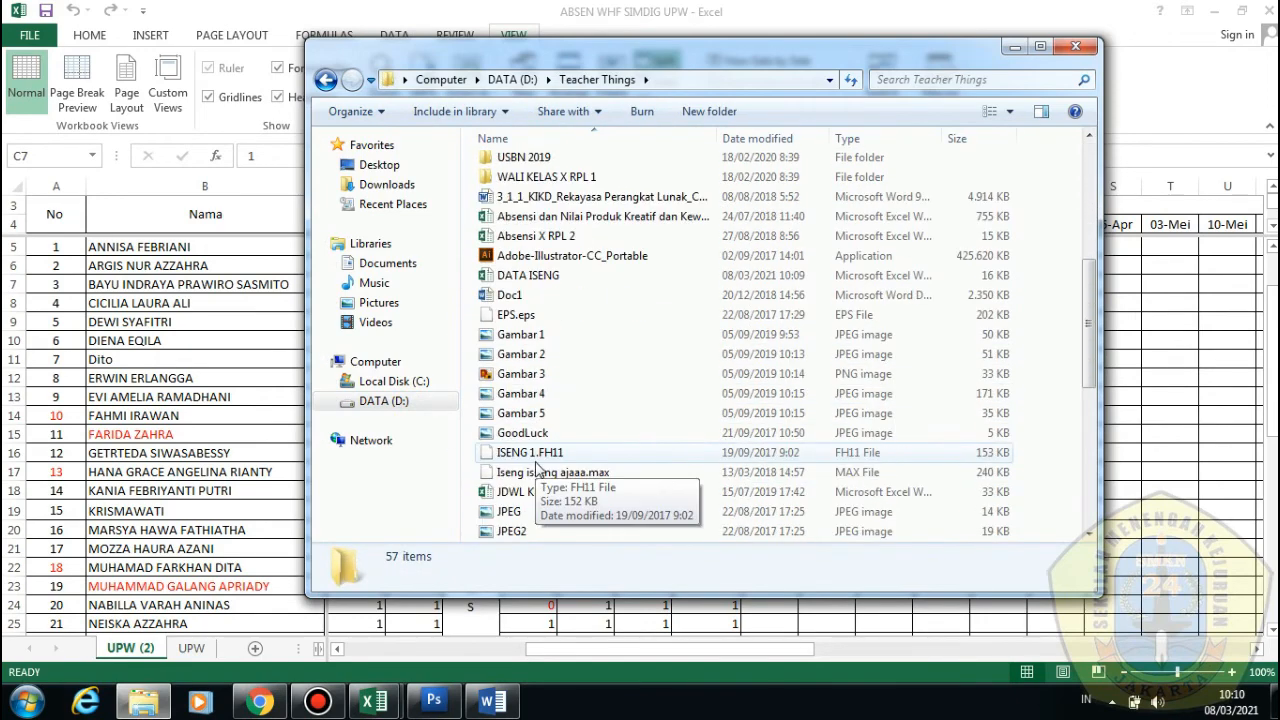
{"action": "double_click", "coordinate": [560, 276]}
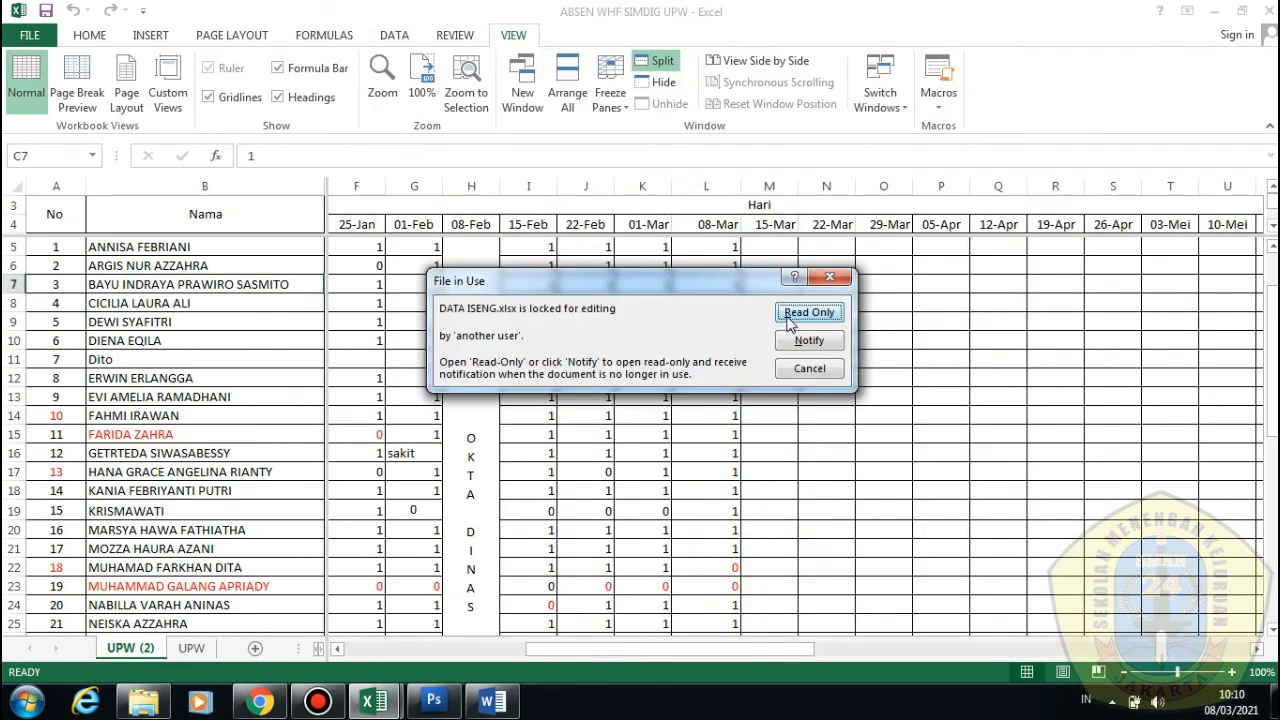
{"action": "left_click", "coordinate": [809, 312]}
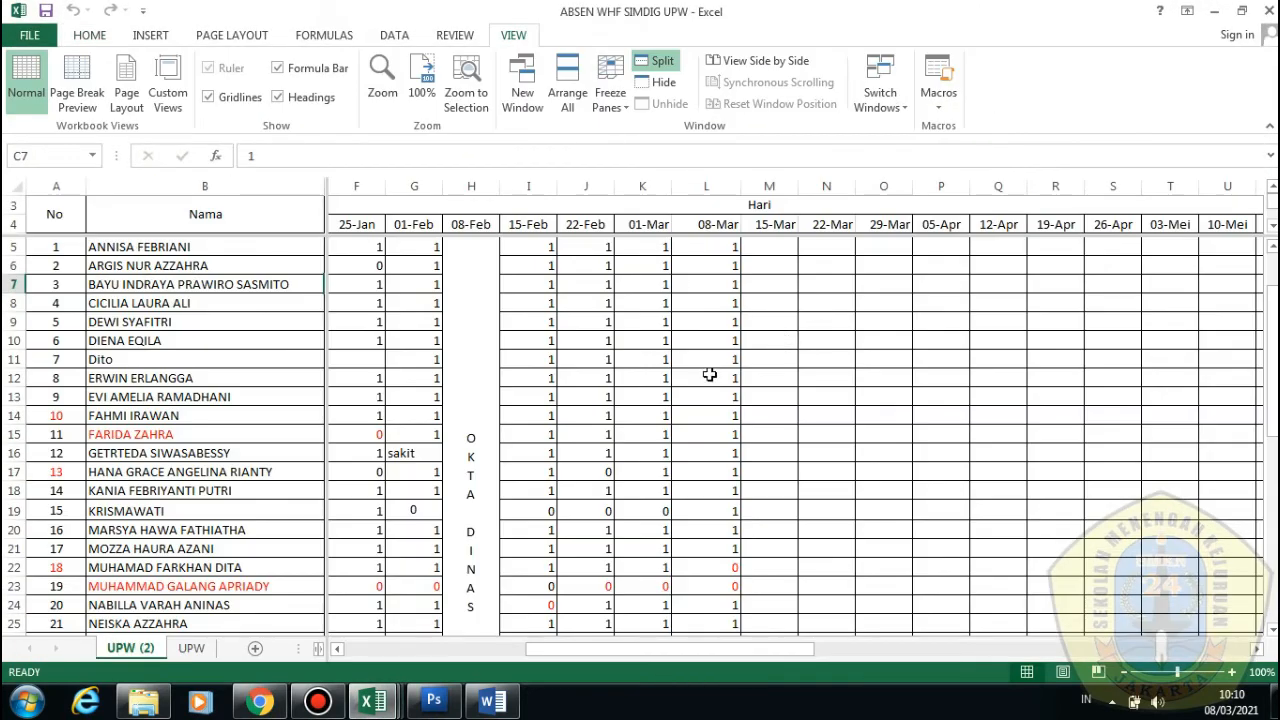
{"action": "left_click", "coordinate": [492, 701]}
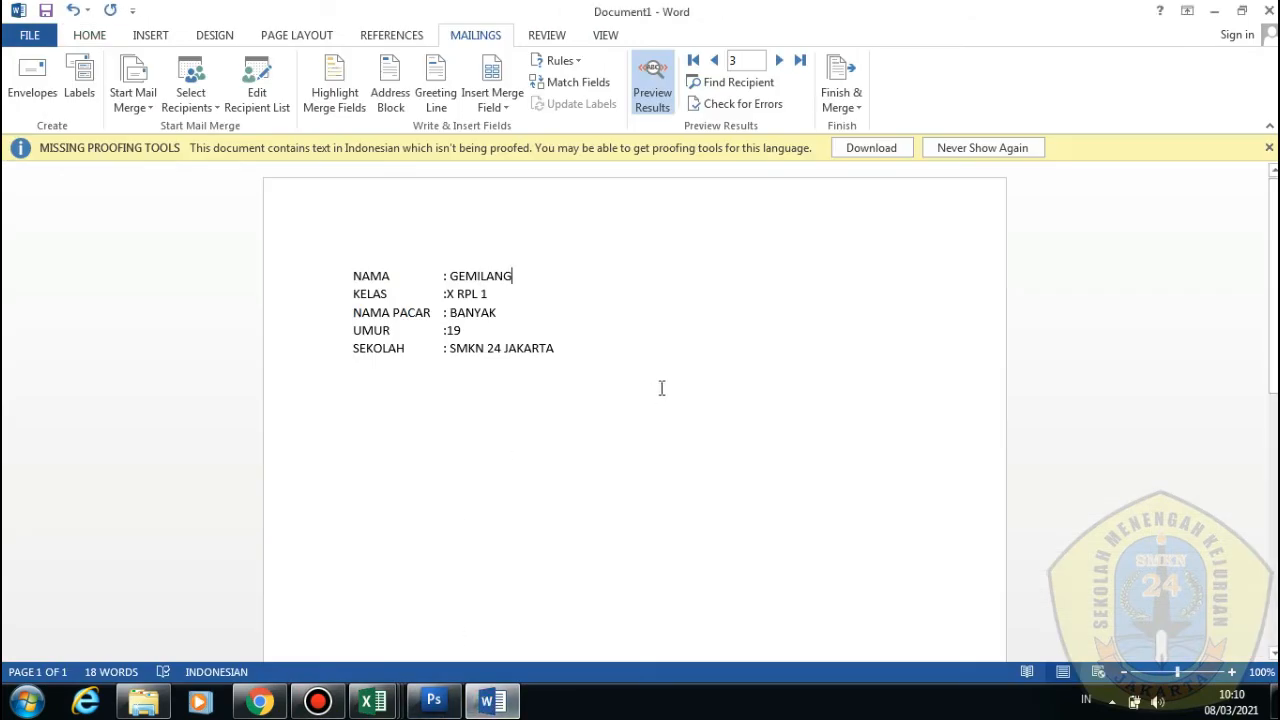
Glance at the DATA ISENG workbook, then return to the Word merge document
{"action": "left_click", "coordinate": [661, 388]}
{"action": "scroll", "coordinate": [529, 354], "scroll_direction": "down", "scroll_amount": 5}
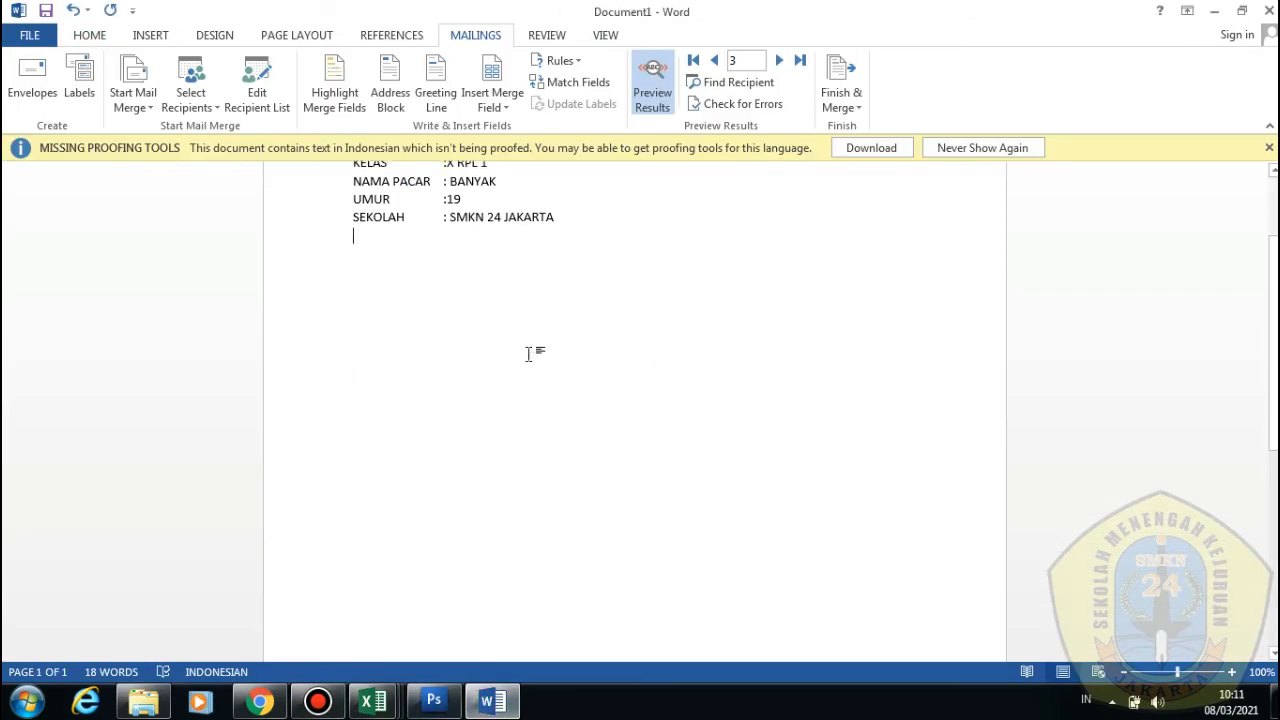
{"action": "scroll", "coordinate": [529, 354], "scroll_direction": "up", "scroll_amount": 5}
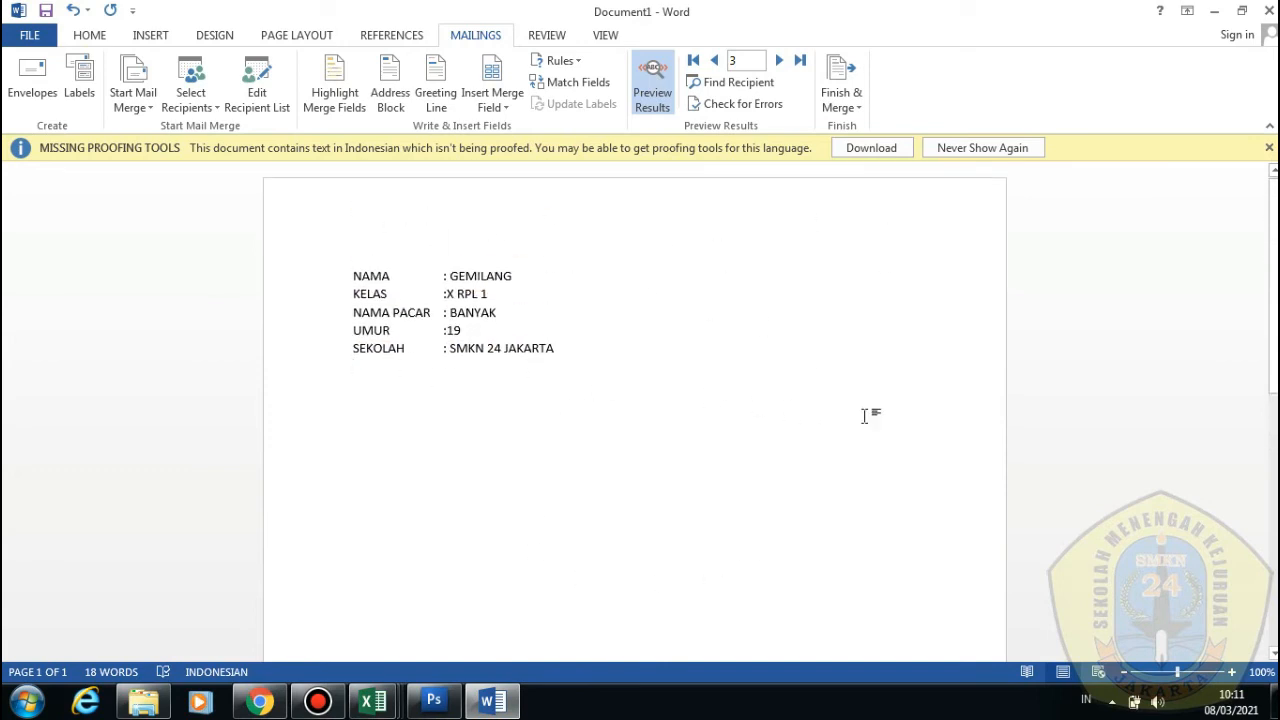
{"action": "scroll", "coordinate": [934, 403], "scroll_direction": "down", "scroll_amount": 2}
{"action": "scroll", "coordinate": [537, 288], "scroll_direction": "up", "scroll_amount": 2}
{"action": "mouse_move", "coordinate": [376, 705]}
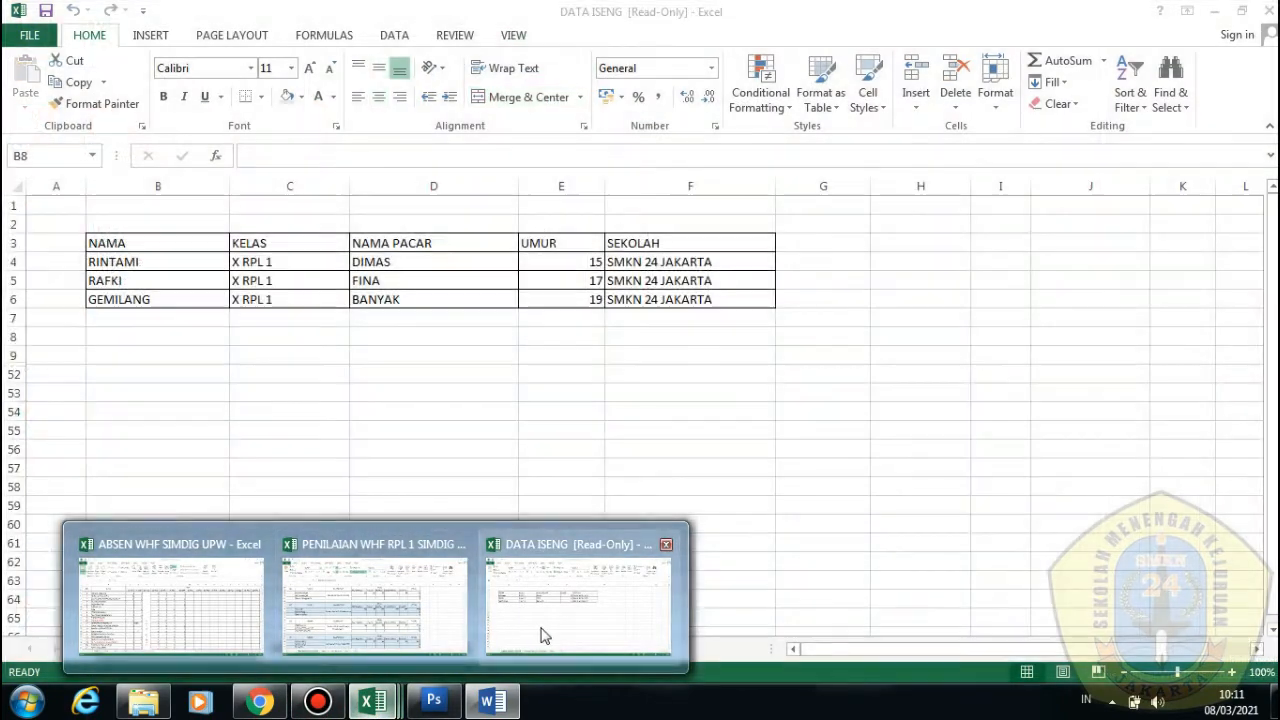
{"action": "left_click", "coordinate": [543, 628]}
{"action": "left_click", "coordinate": [492, 702]}
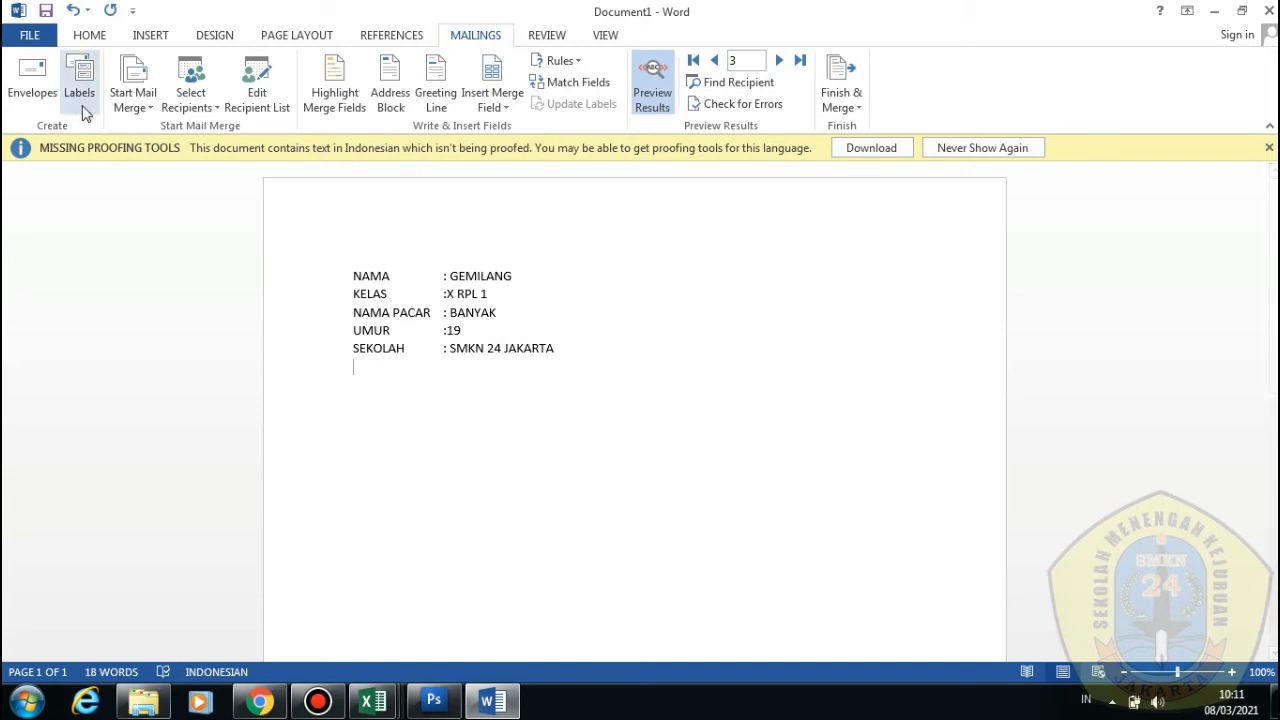
Select the five merged lines from NAMA through SEKOLAH and delete them
{"action": "left_click", "coordinate": [95, 36]}
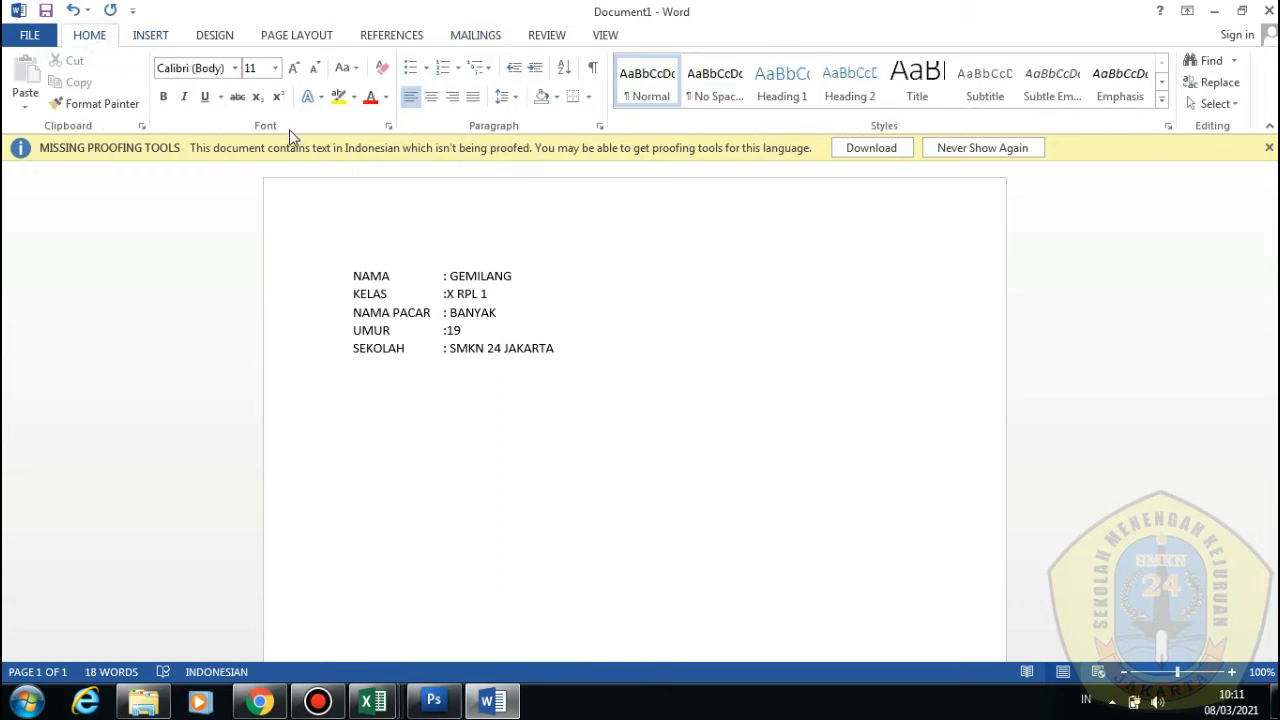
{"action": "left_click", "coordinate": [320, 314]}
{"action": "left_click_drag", "start_coordinate": [586, 371], "coordinate": [327, 243]}
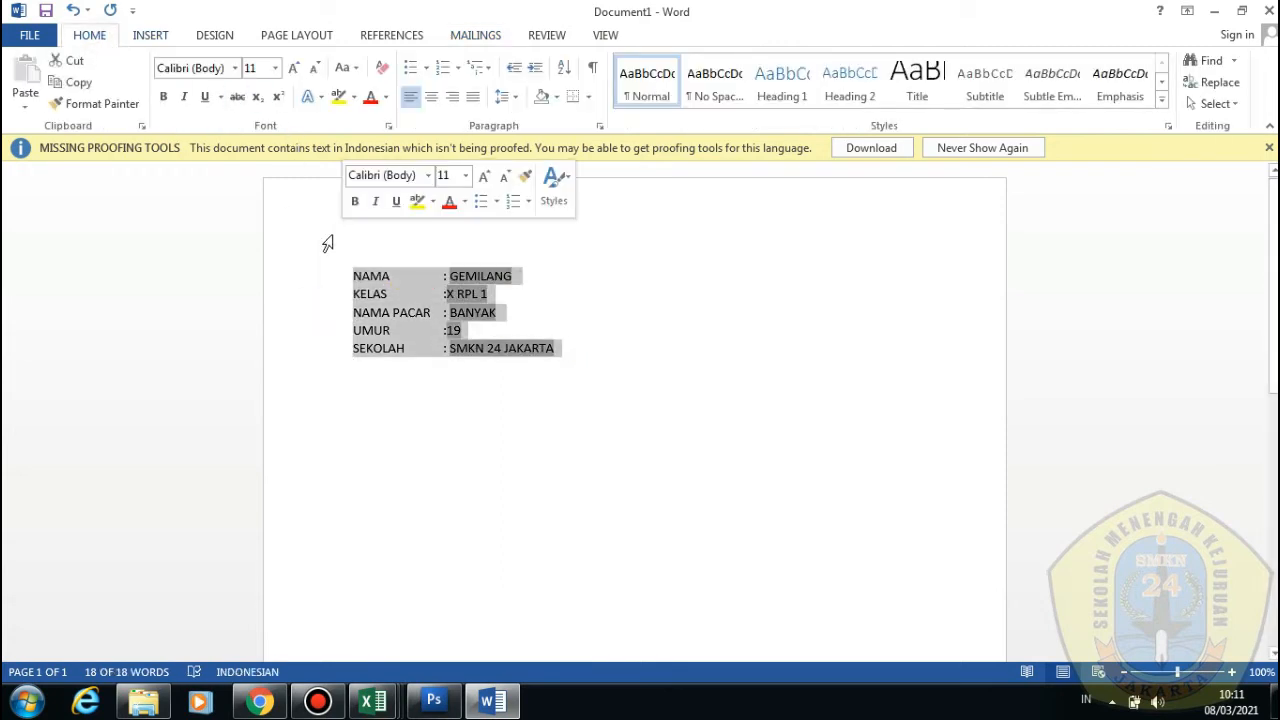
{"action": "key", "text": "Delete"}
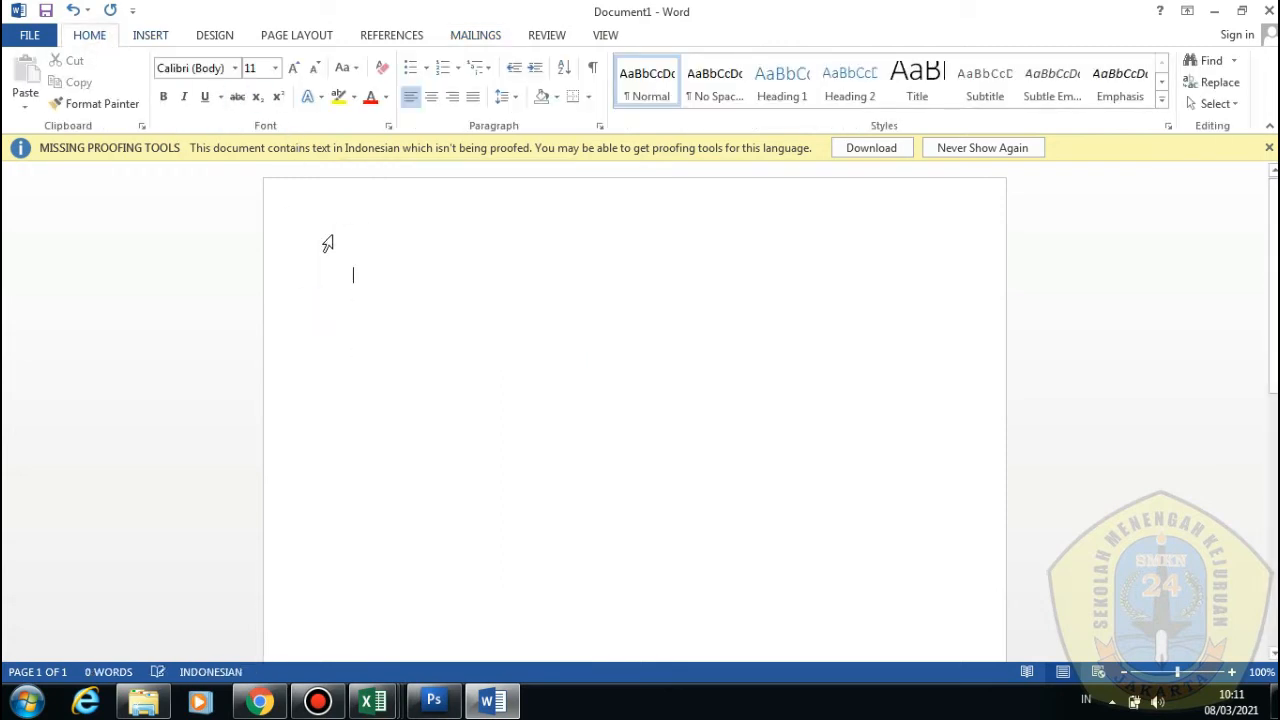
Switch the page to landscape orientation and zoom out to see the whole page
{"action": "left_click", "coordinate": [140, 36]}
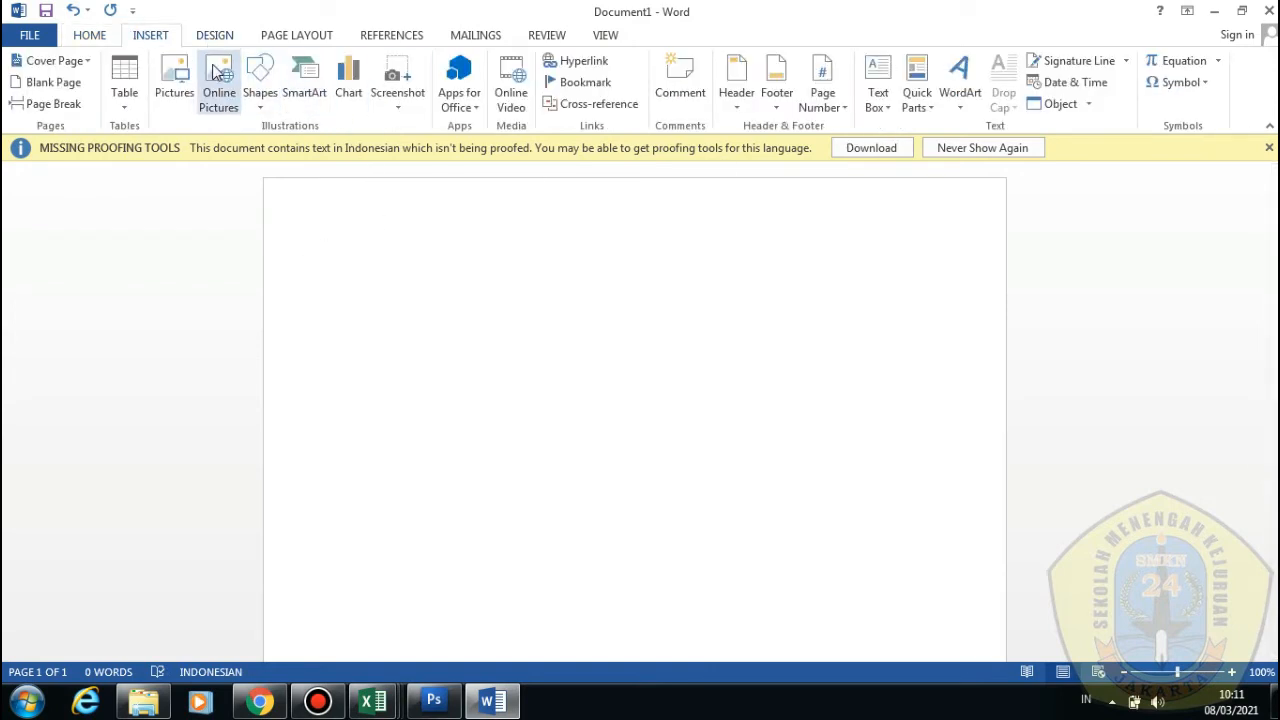
{"action": "left_click", "coordinate": [318, 35]}
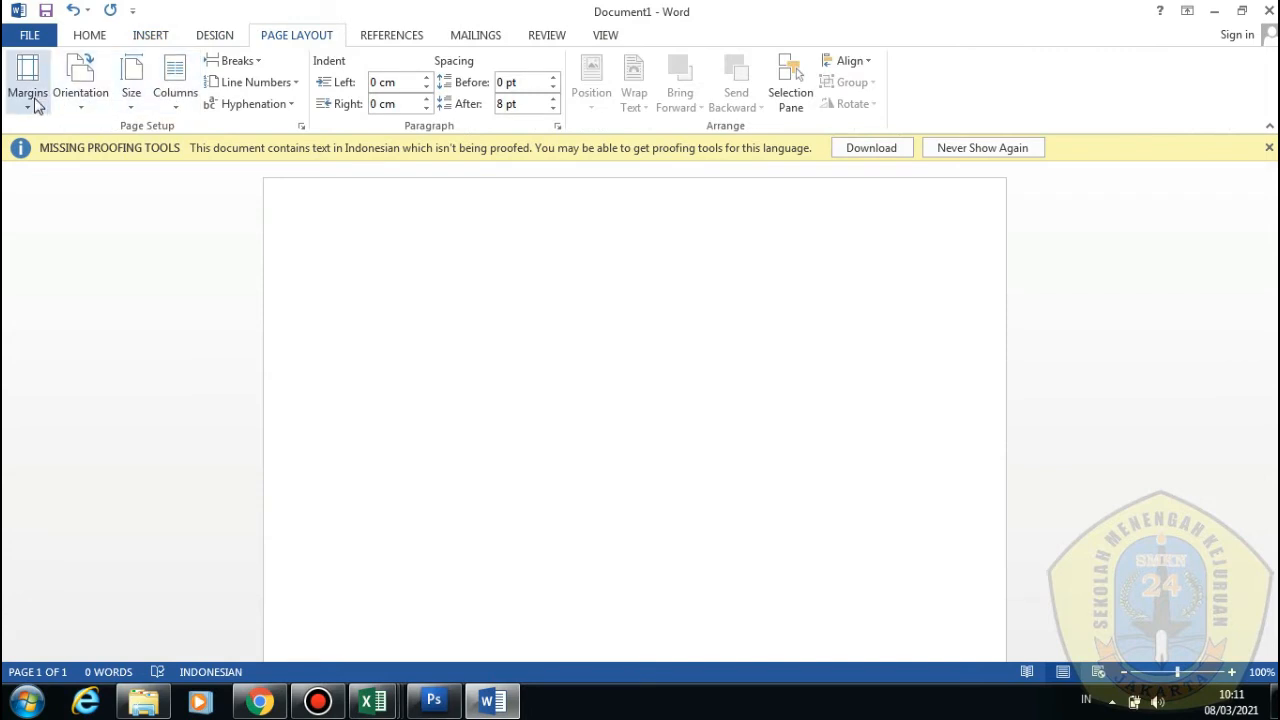
{"action": "left_click", "coordinate": [80, 80]}
{"action": "left_click", "coordinate": [113, 172]}
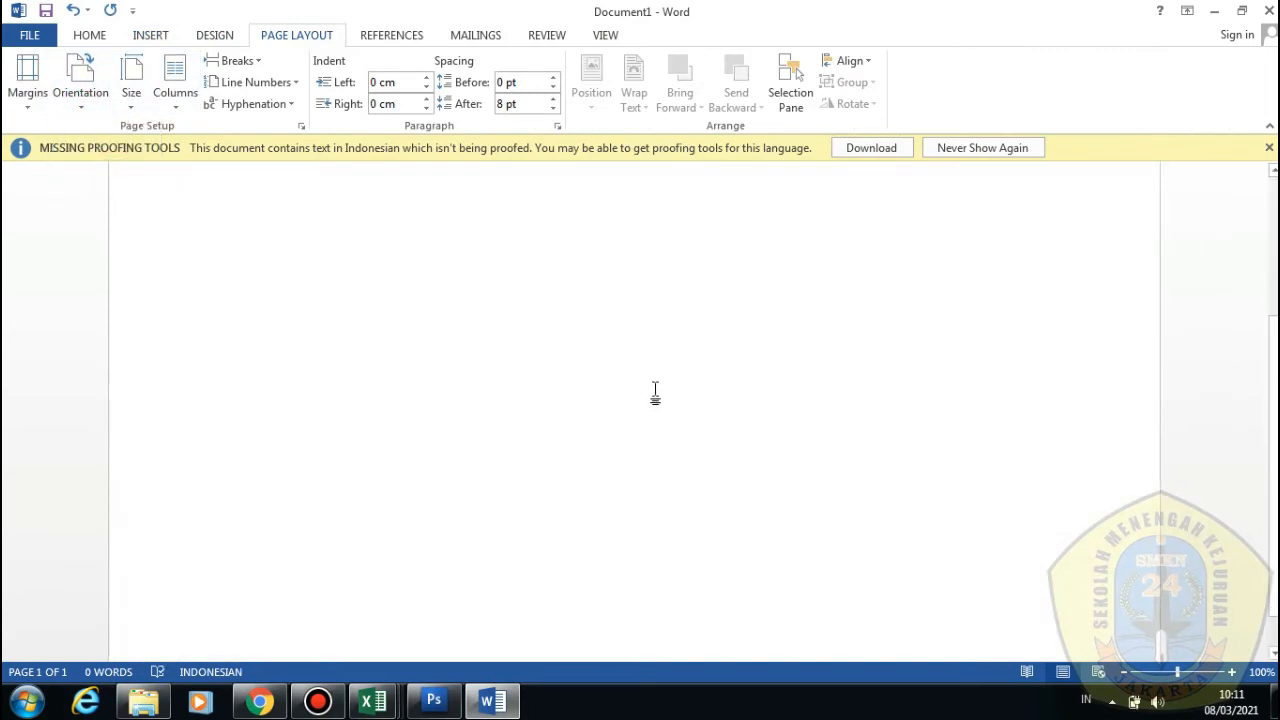
{"action": "scroll", "coordinate": [655, 395], "scroll_direction": "down", "scroll_amount": 1}
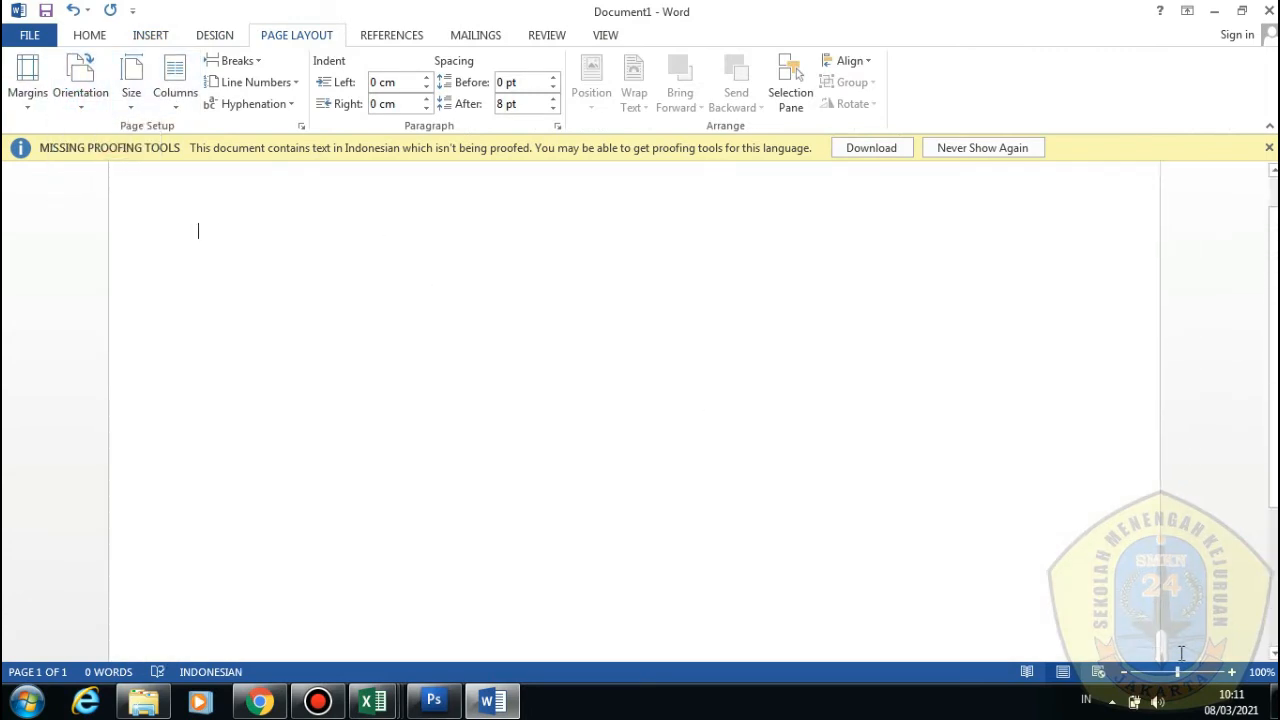
{"action": "left_click_drag", "start_coordinate": [1178, 672], "coordinate": [1165, 672]}
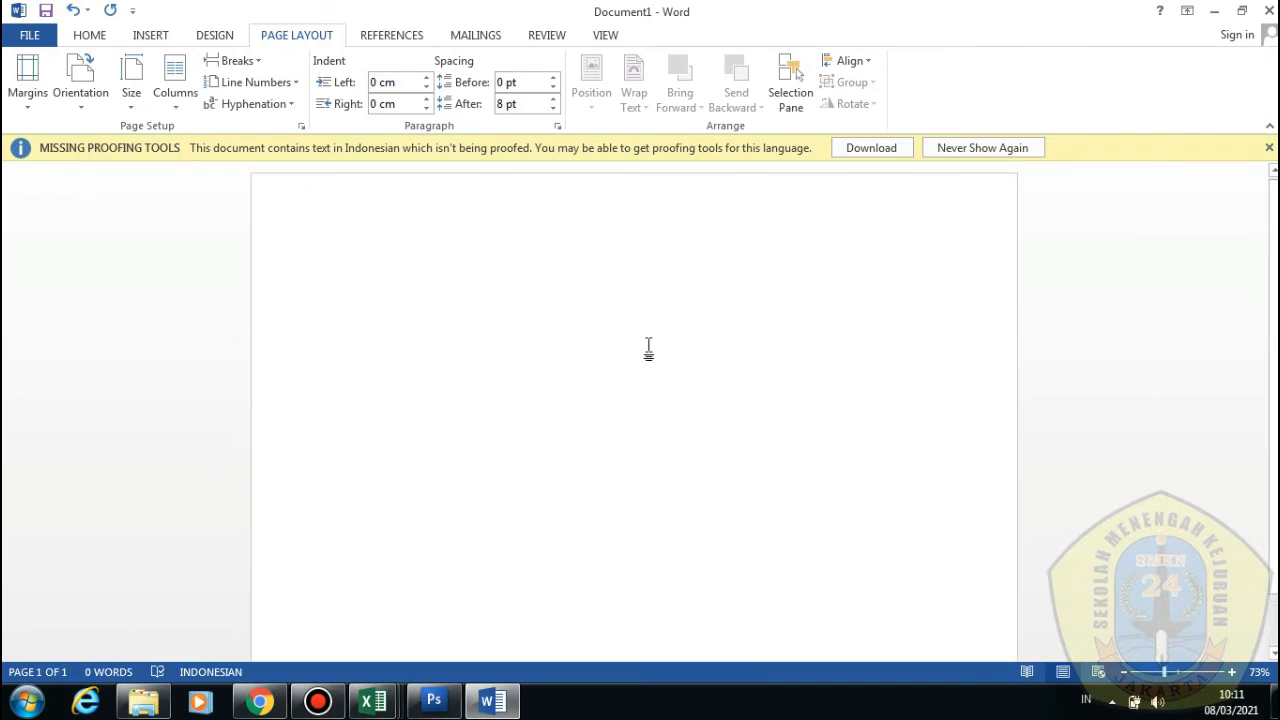
Add a centred, bold SERTIFIKAT title enlarged to 28 pt
{"action": "left_click", "coordinate": [90, 36]}
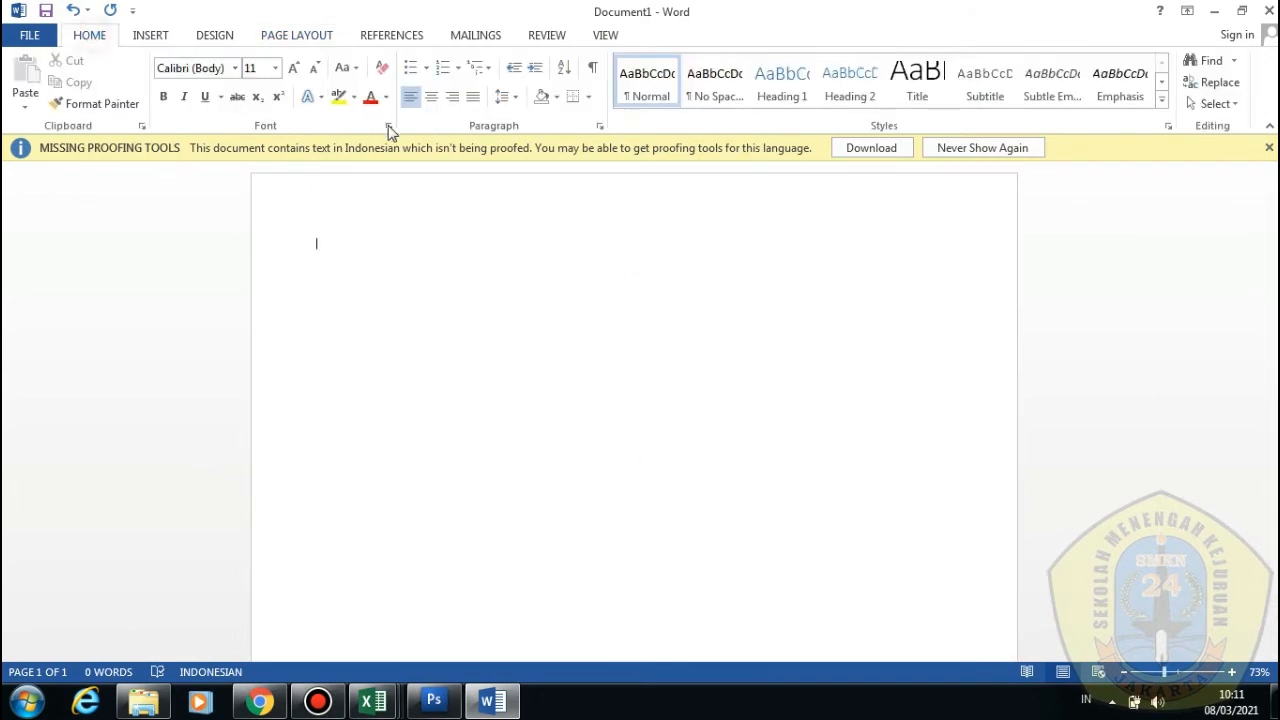
{"action": "left_click", "coordinate": [431, 96]}
{"action": "type", "text": "SERTIFIKAT"}
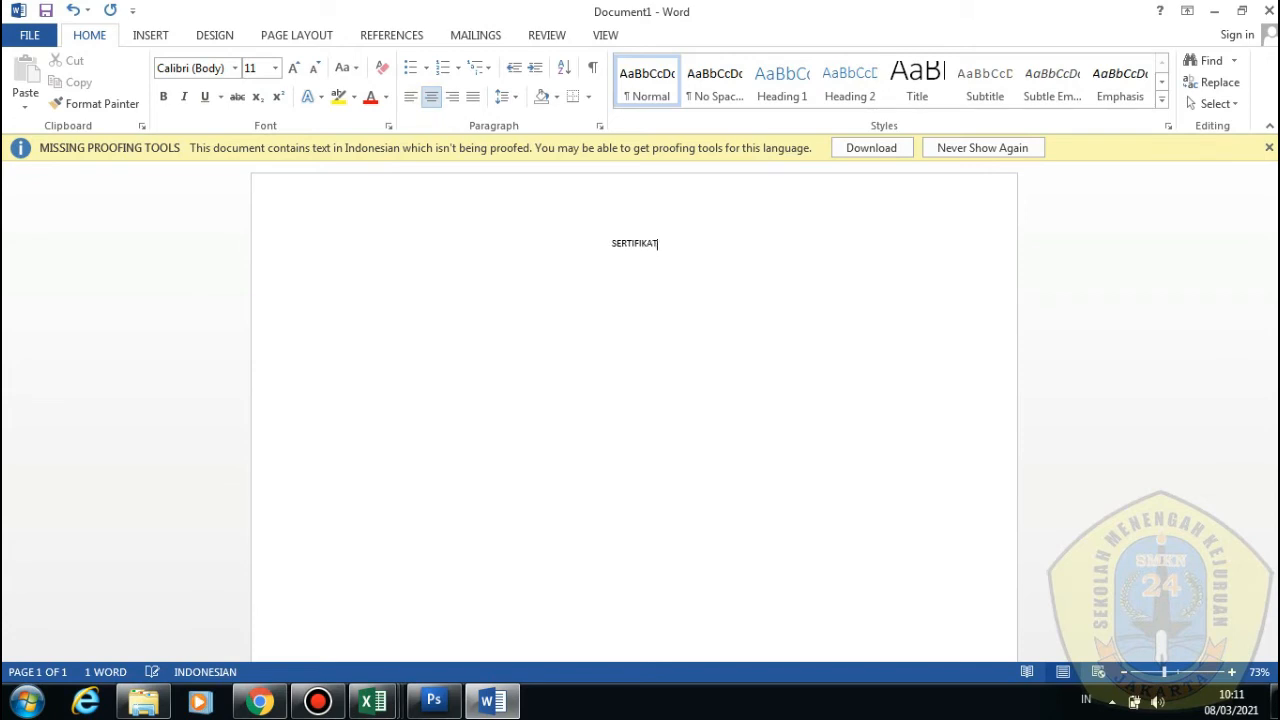
{"action": "key", "text": "ctrl+a"}
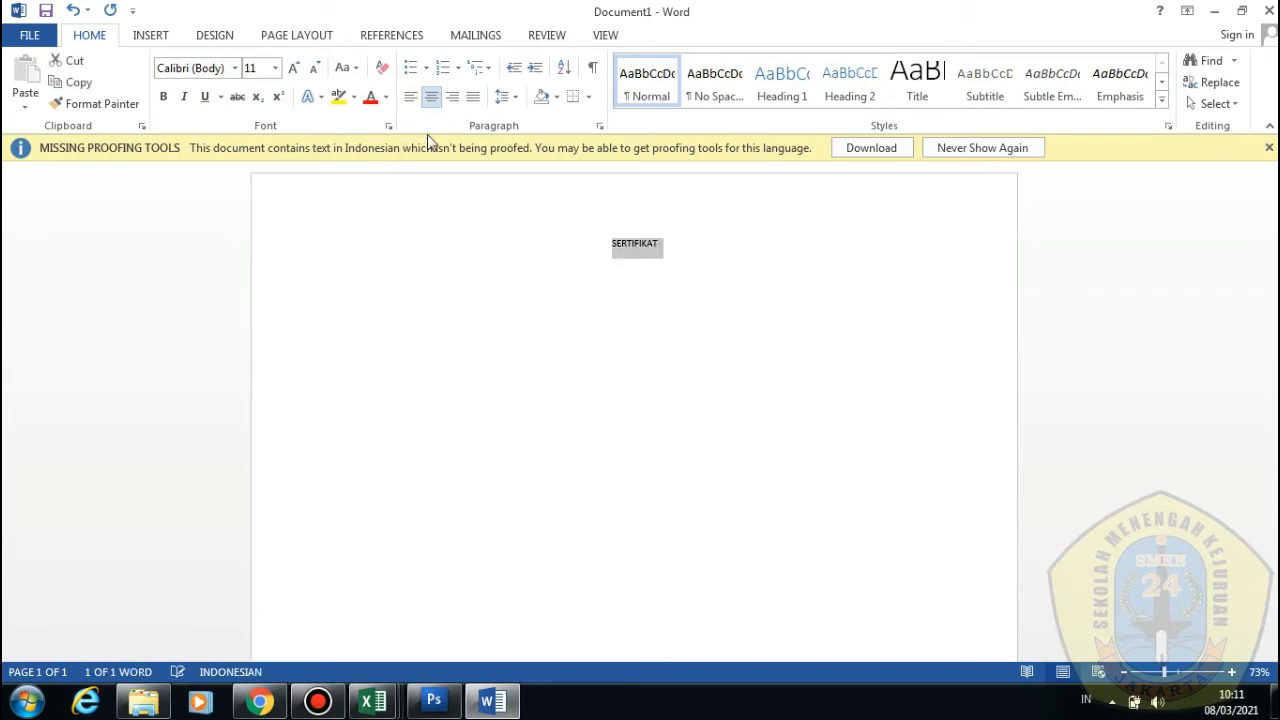
{"action": "left_click", "coordinate": [290, 70]}
{"action": "left_click", "coordinate": [290, 70]}
{"action": "left_click", "coordinate": [290, 70]}
{"action": "left_click", "coordinate": [290, 70]}
{"action": "left_click", "coordinate": [290, 70]}
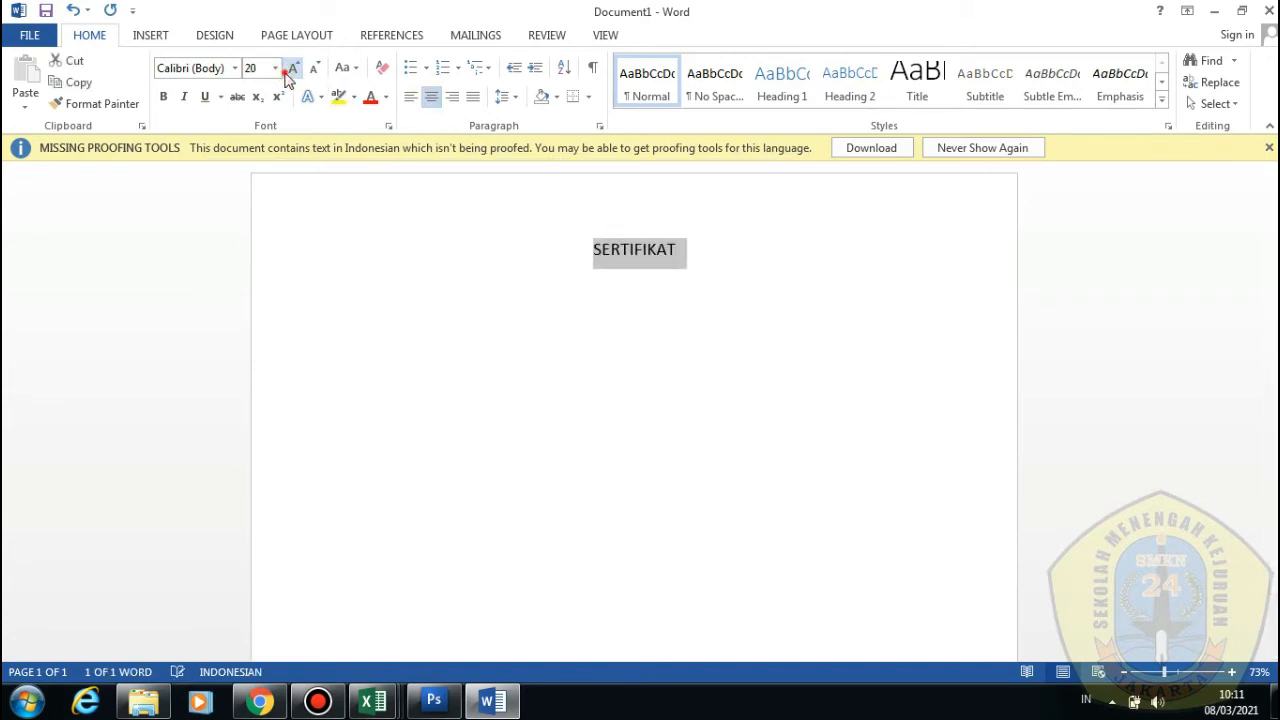
{"action": "left_click", "coordinate": [290, 70]}
{"action": "left_click", "coordinate": [290, 70]}
{"action": "left_click", "coordinate": [290, 70]}
{"action": "left_click", "coordinate": [290, 70]}
{"action": "left_click", "coordinate": [163, 96]}
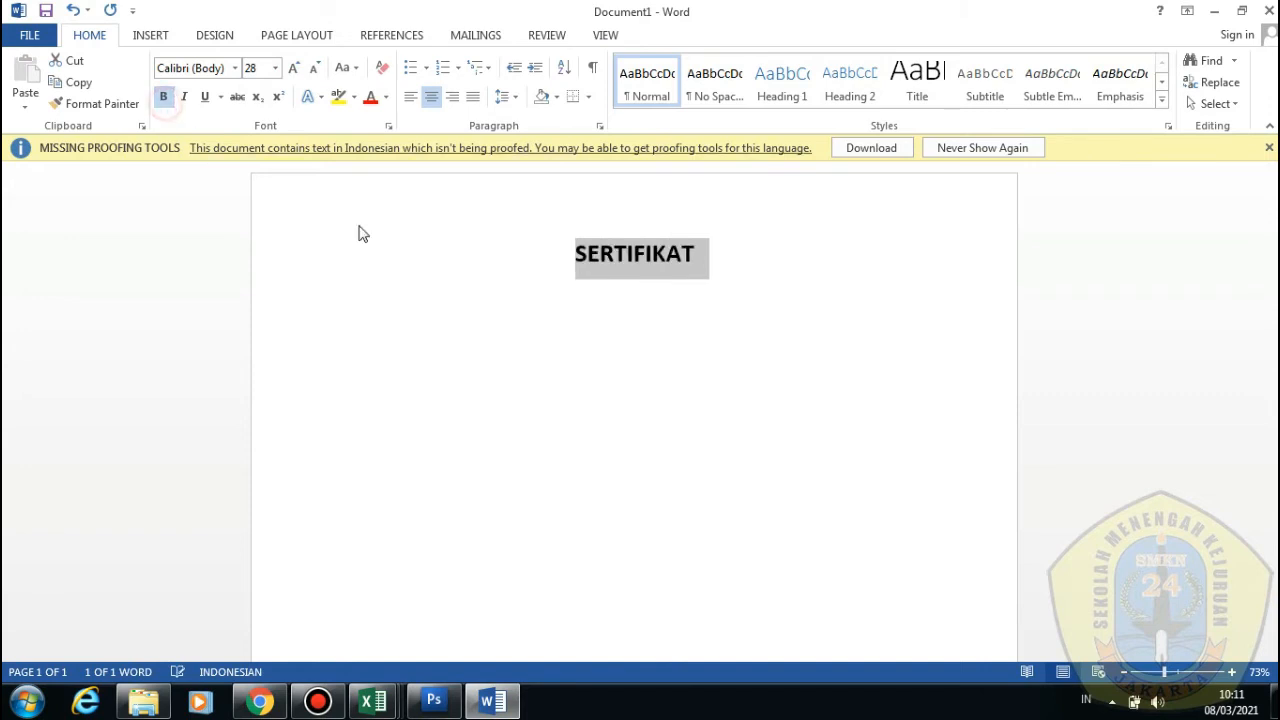
{"action": "left_click", "coordinate": [706, 262]}
Add a full-width underscore rule and a 'diberikan kepada:' line under the title
{"action": "key", "text": "Return"}
{"action": "key", "text": "Return"}
{"action": "key", "text": "Return"}
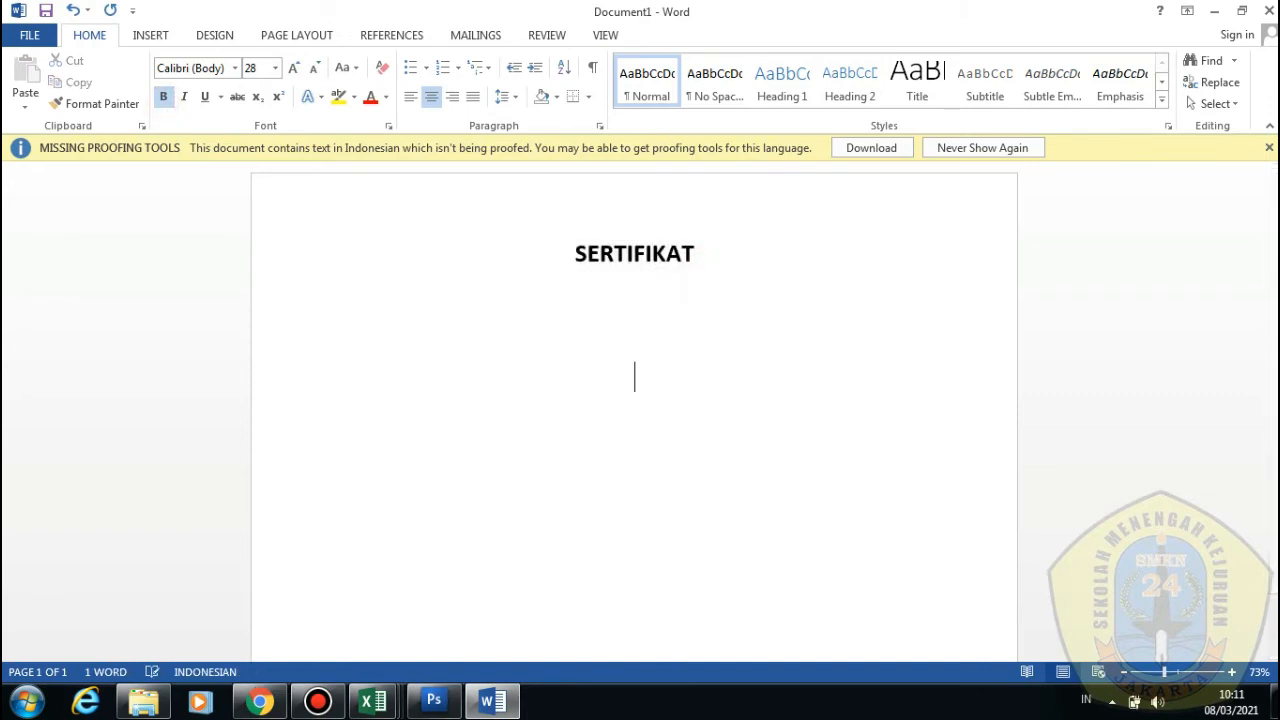
{"action": "type", "text": "___________________________________"}
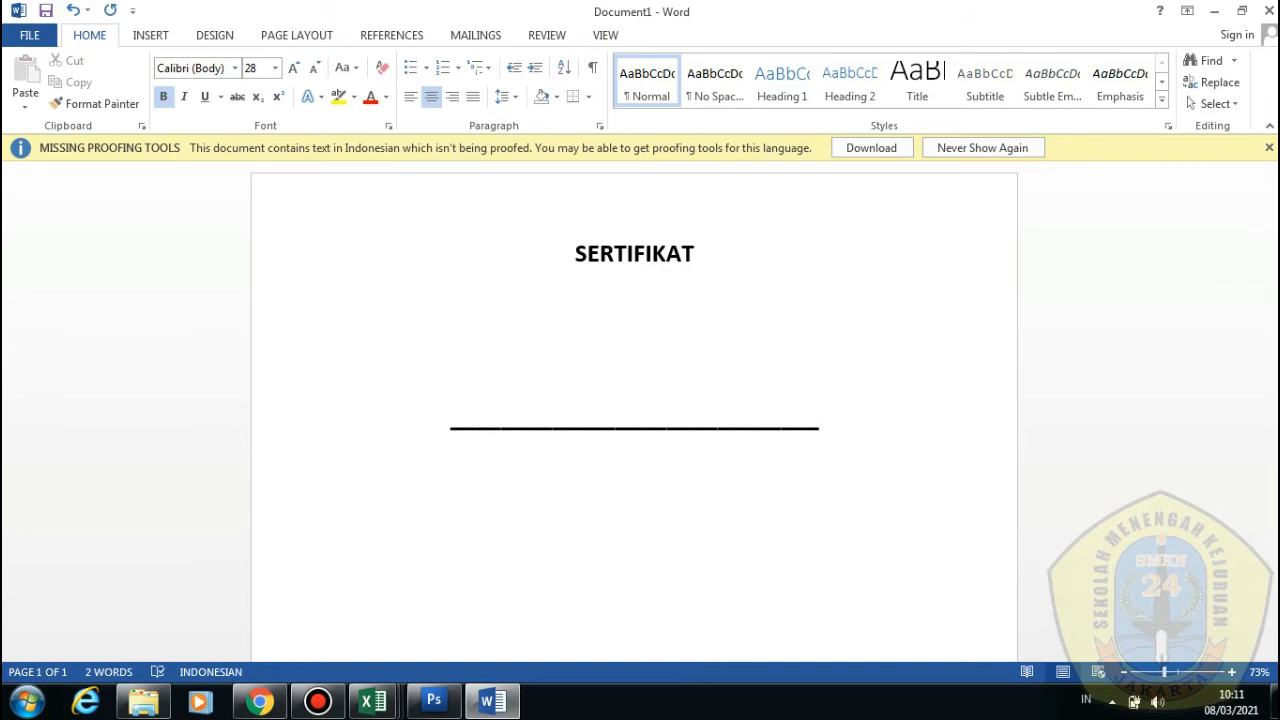
{"action": "key", "text": "Return"}
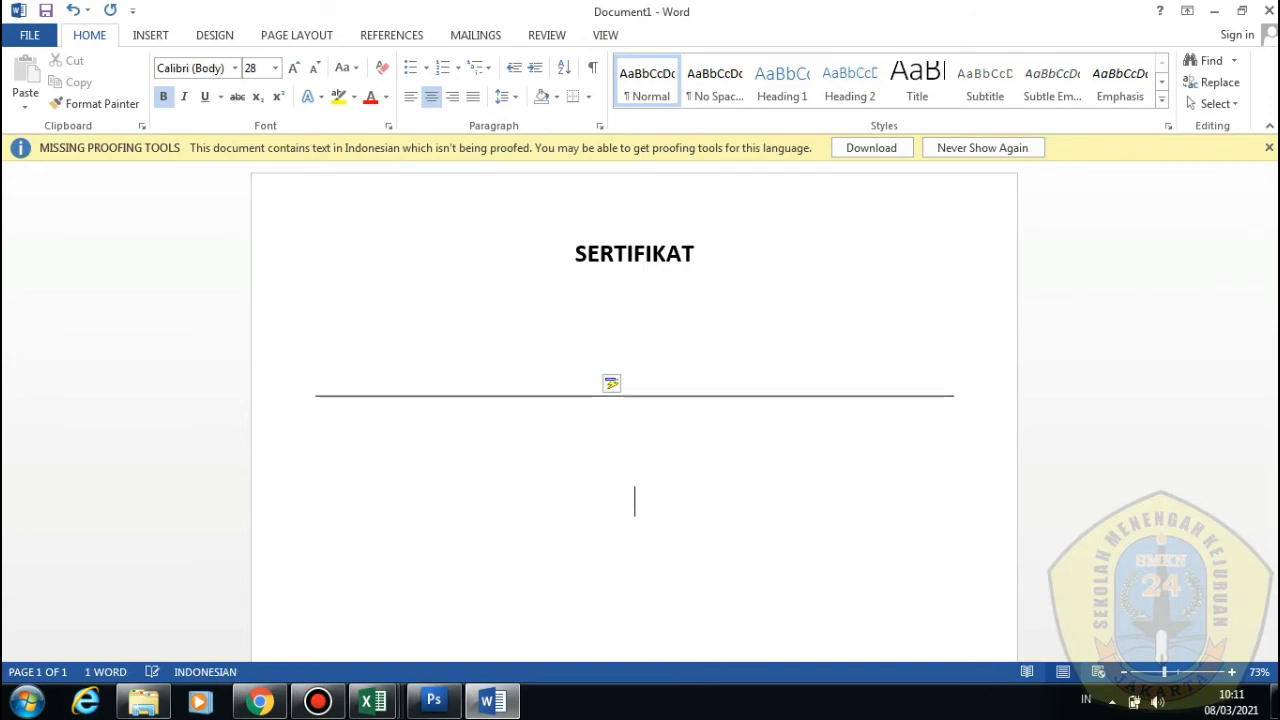
{"action": "left_click", "coordinate": [682, 285]}
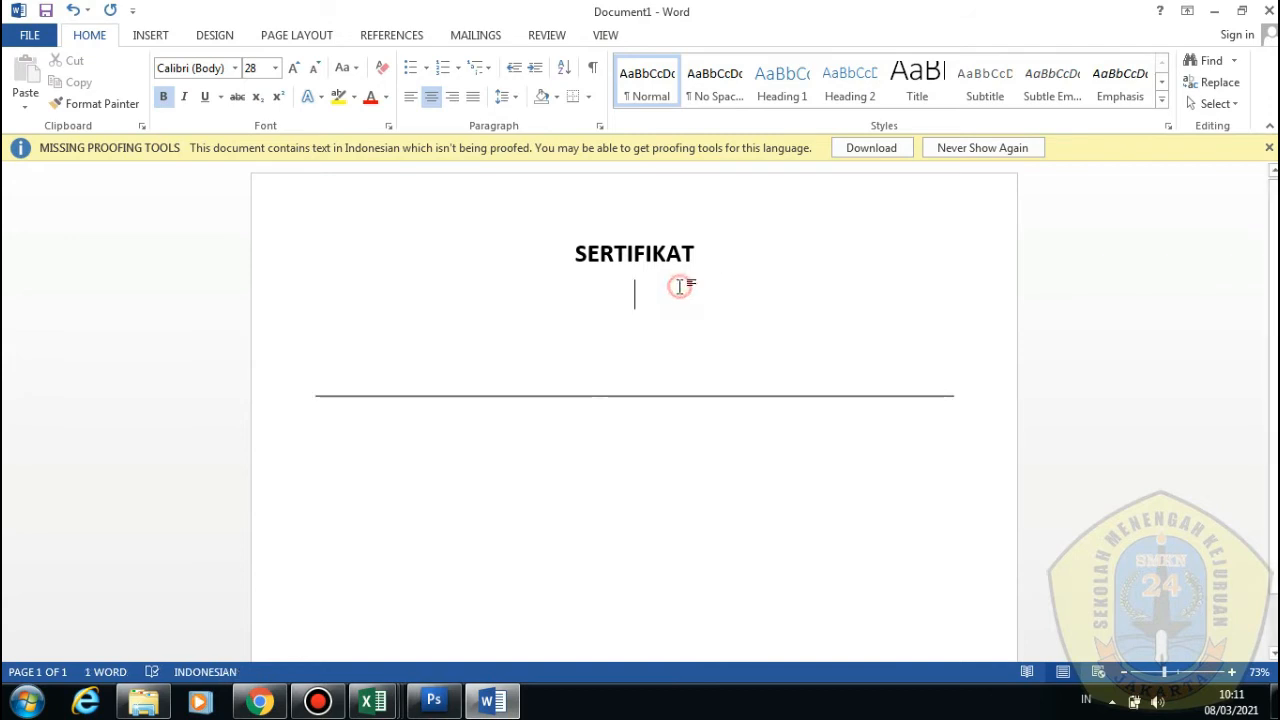
{"action": "type", "text": "diberikan"}
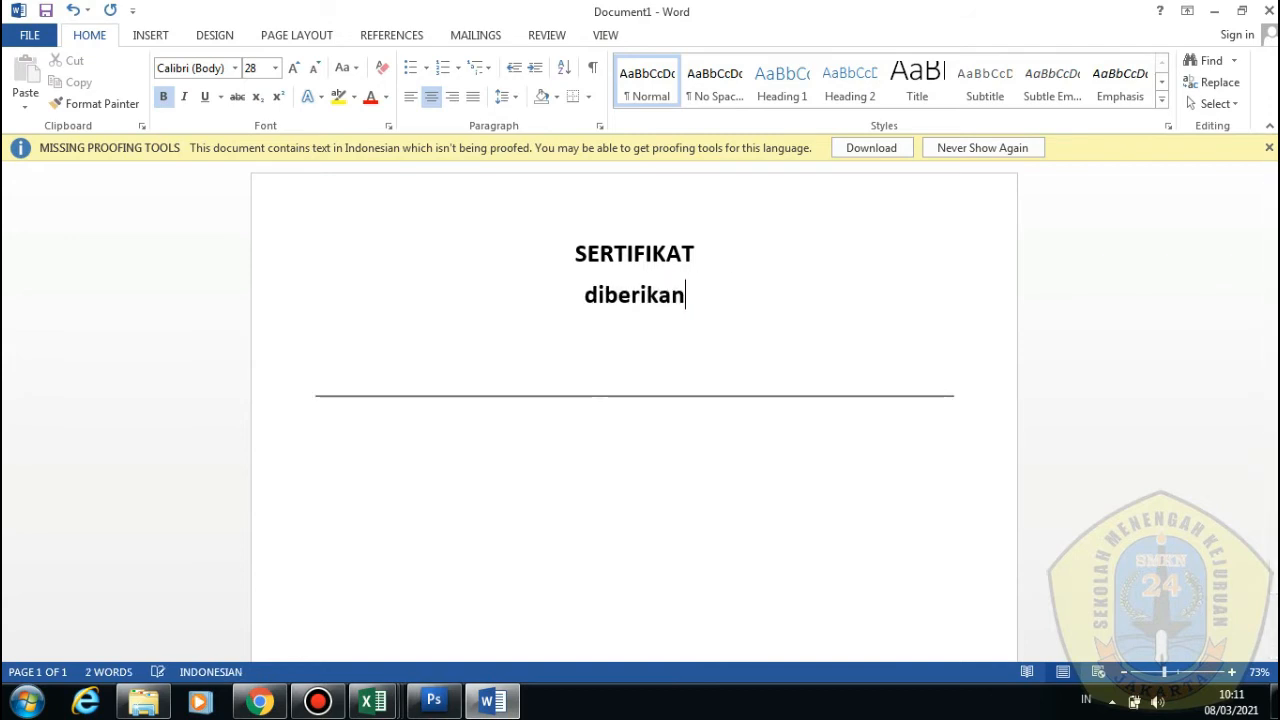
{"action": "type", "text": " kepada:"}
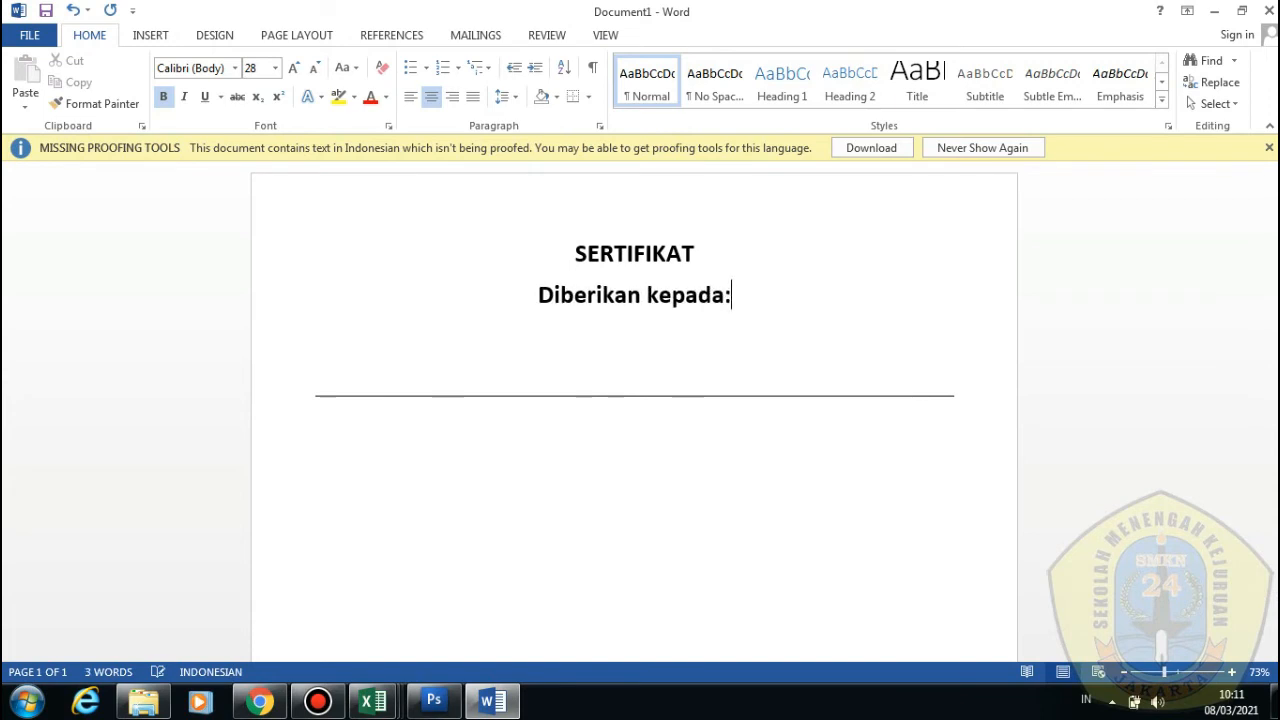
Add a 'TTD __________' signature line below the rule
{"action": "double_click", "coordinate": [686, 470]}
{"action": "scroll", "coordinate": [680, 466], "scroll_direction": "down", "scroll_amount": 1}
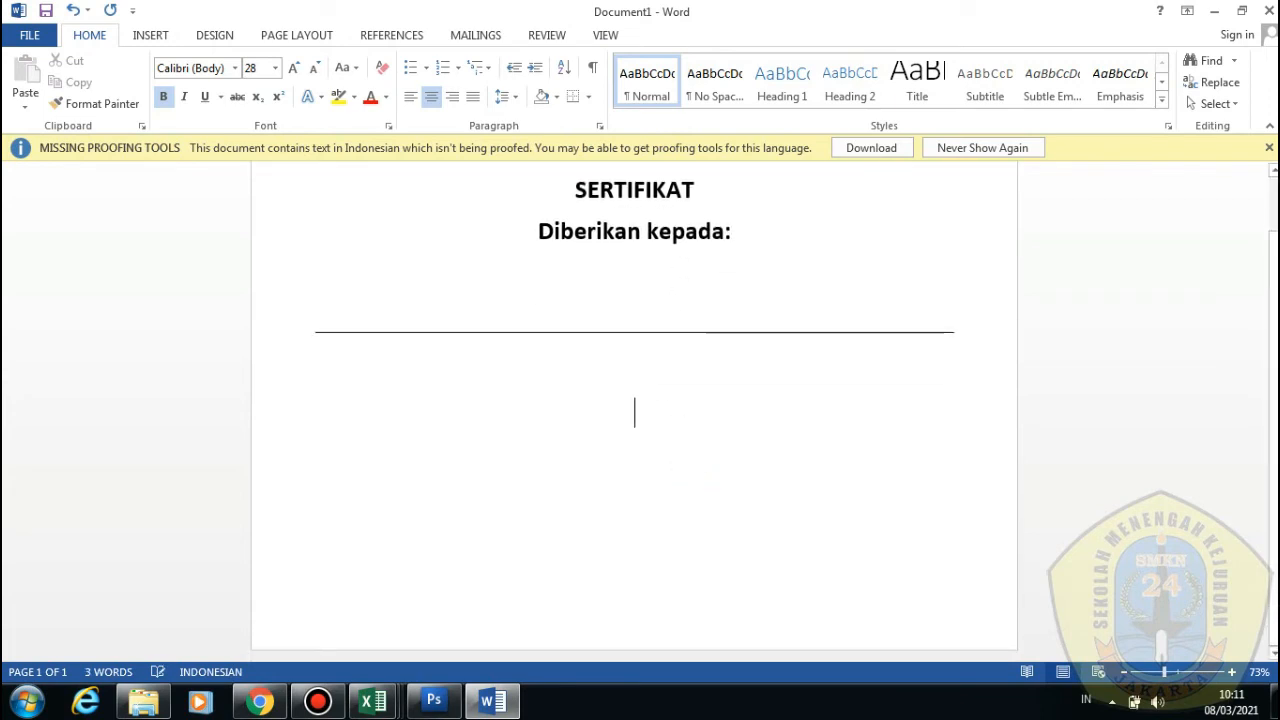
{"action": "type", "text": "TTD  "}
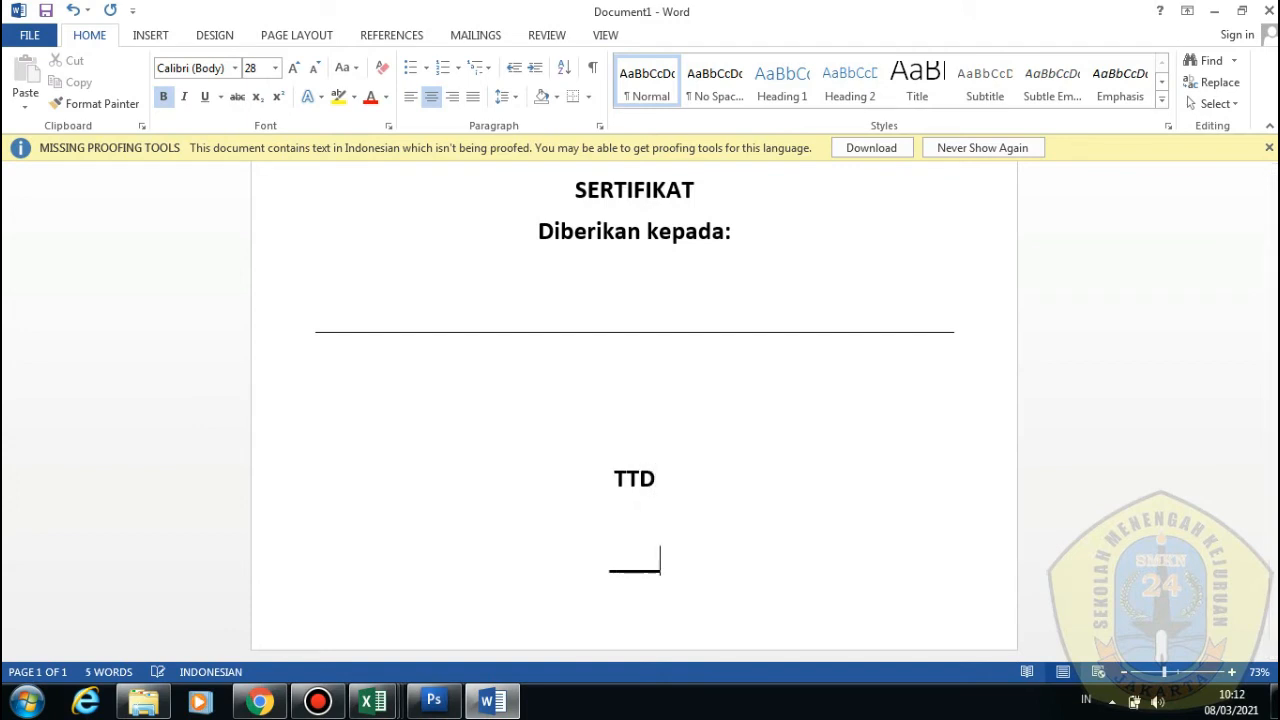
{"action": "type", "text": "_____________"}
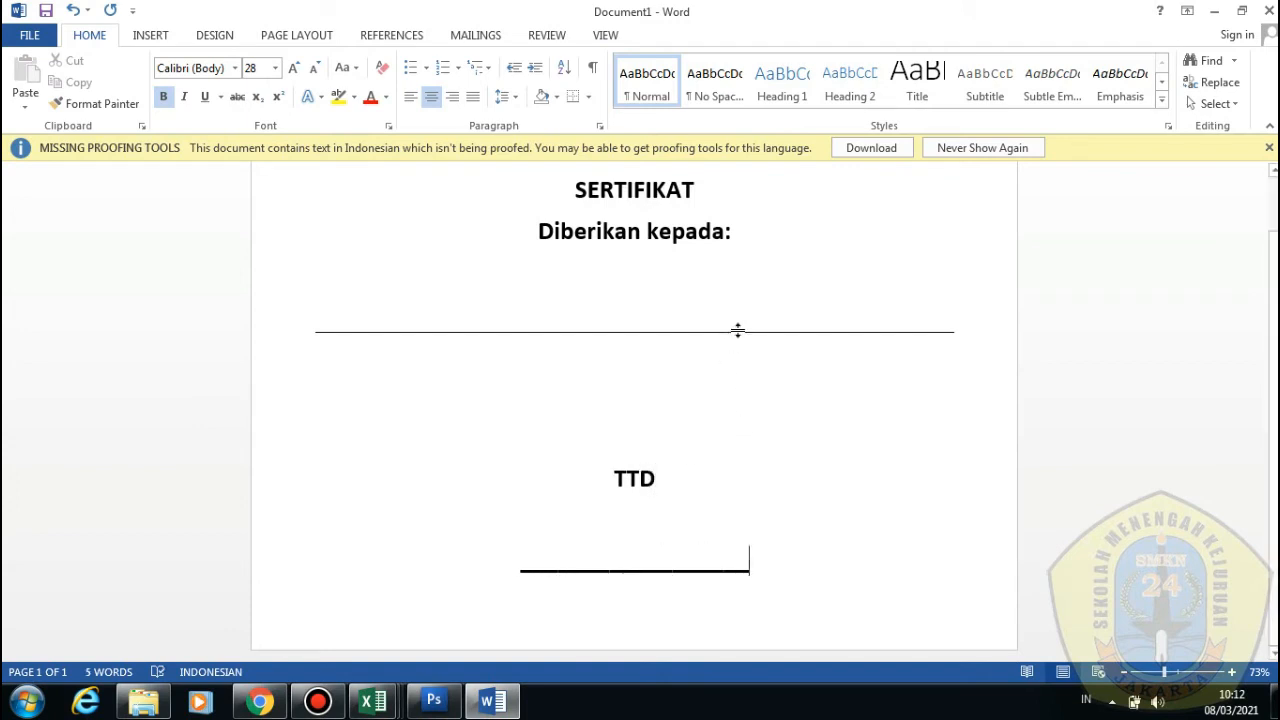
{"action": "left_click", "coordinate": [757, 274]}
Close the DATA ISENG workbook window and return to the certificate
{"action": "left_click", "coordinate": [393, 708]}
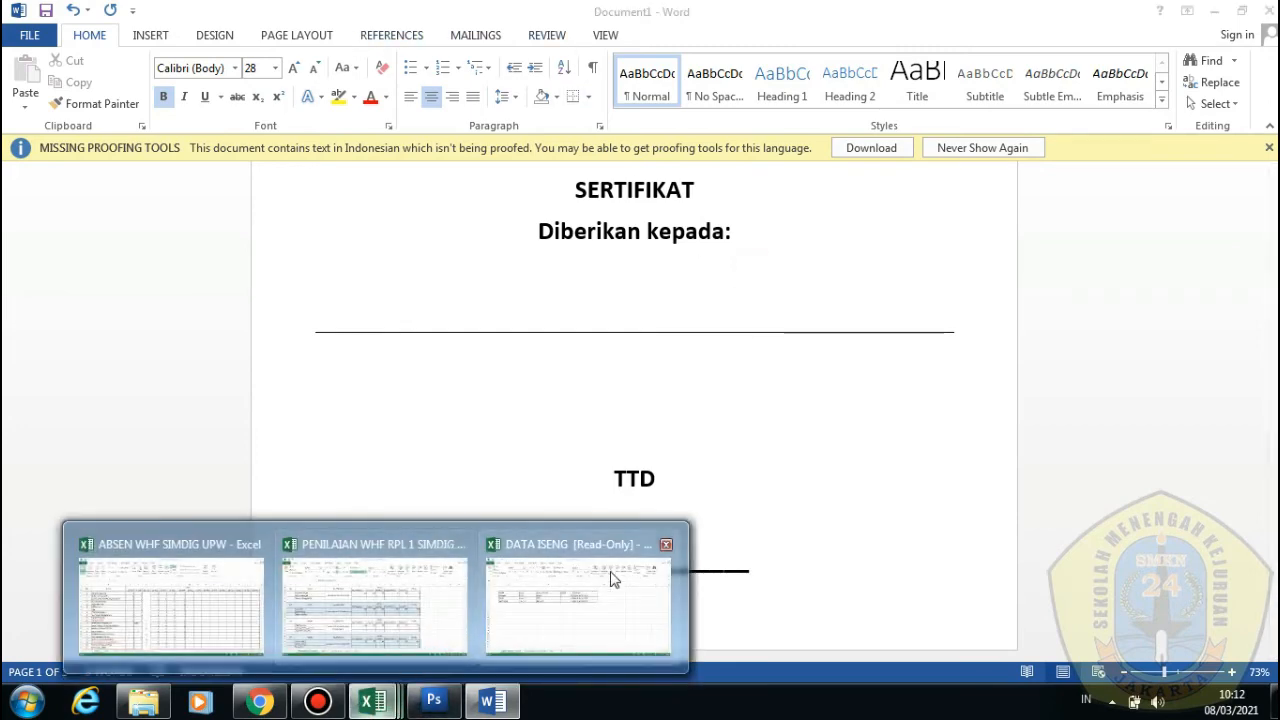
{"action": "left_click", "coordinate": [667, 540]}
{"action": "left_click", "coordinate": [640, 325]}
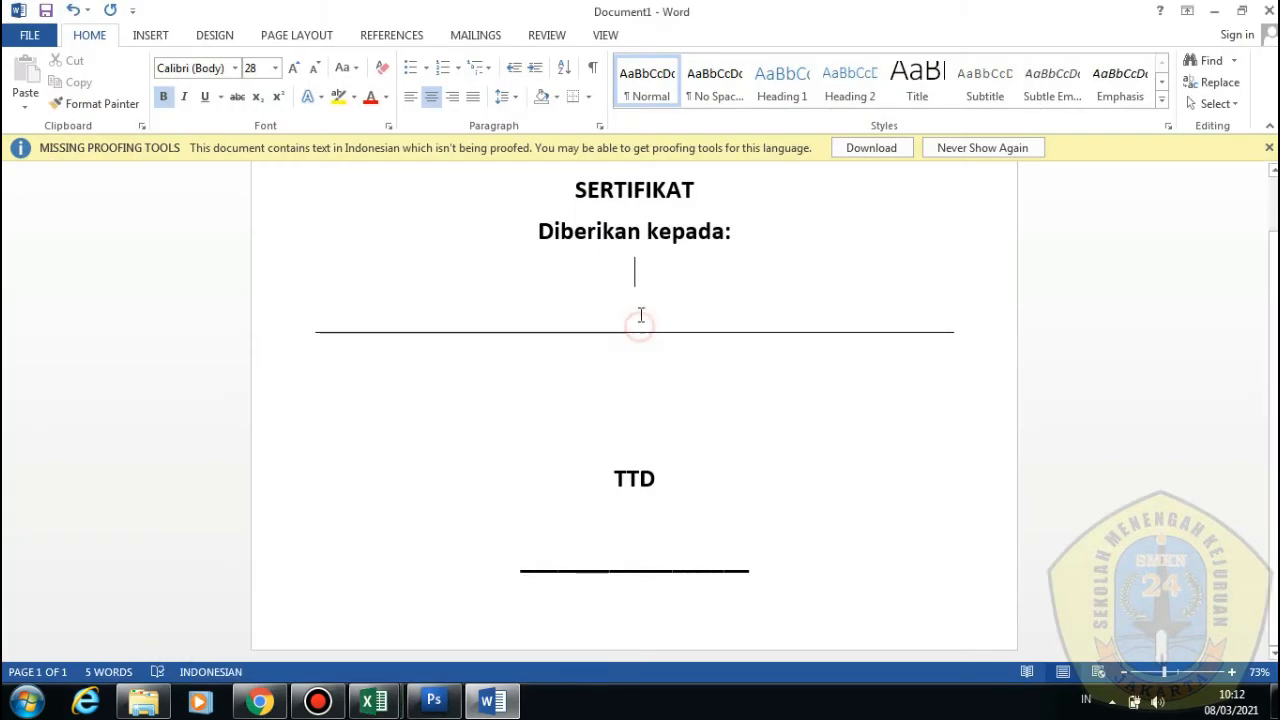
{"action": "left_click", "coordinate": [488, 27]}
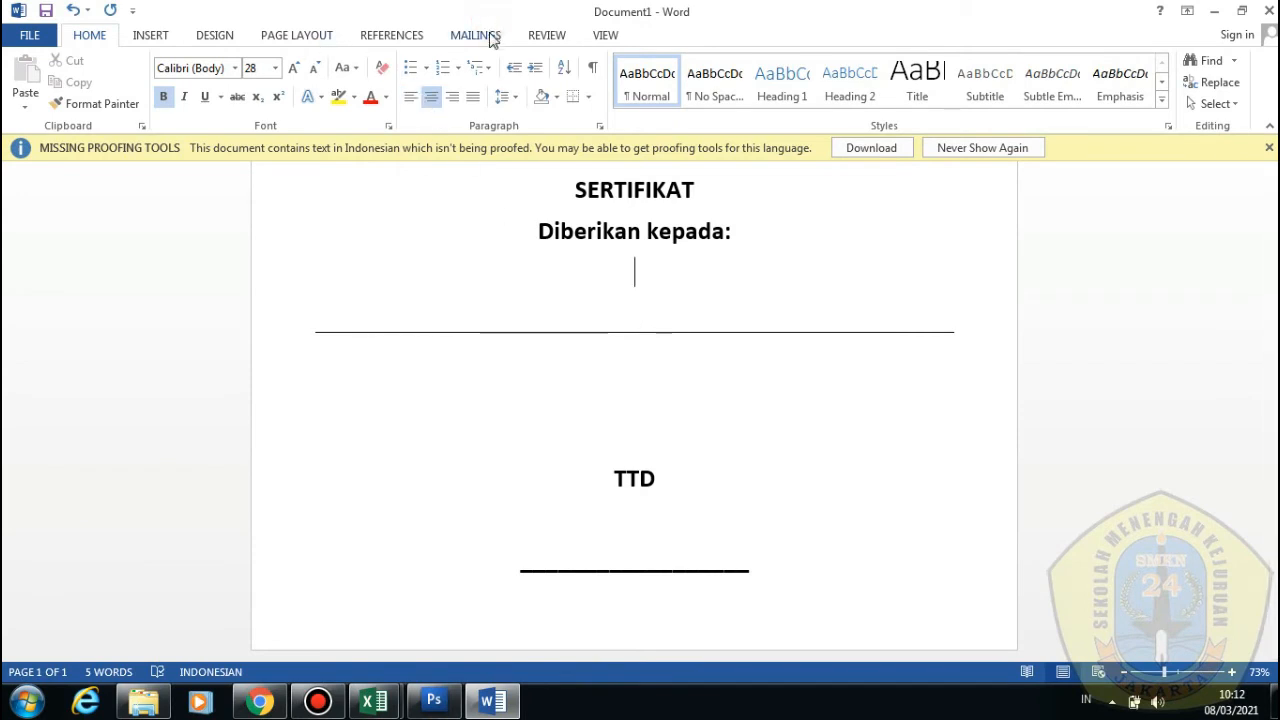
Insert the NAMA merge field under 'Diberikan kepada:' and NAMA_PACAR below TTD
{"action": "left_click", "coordinate": [189, 105]}
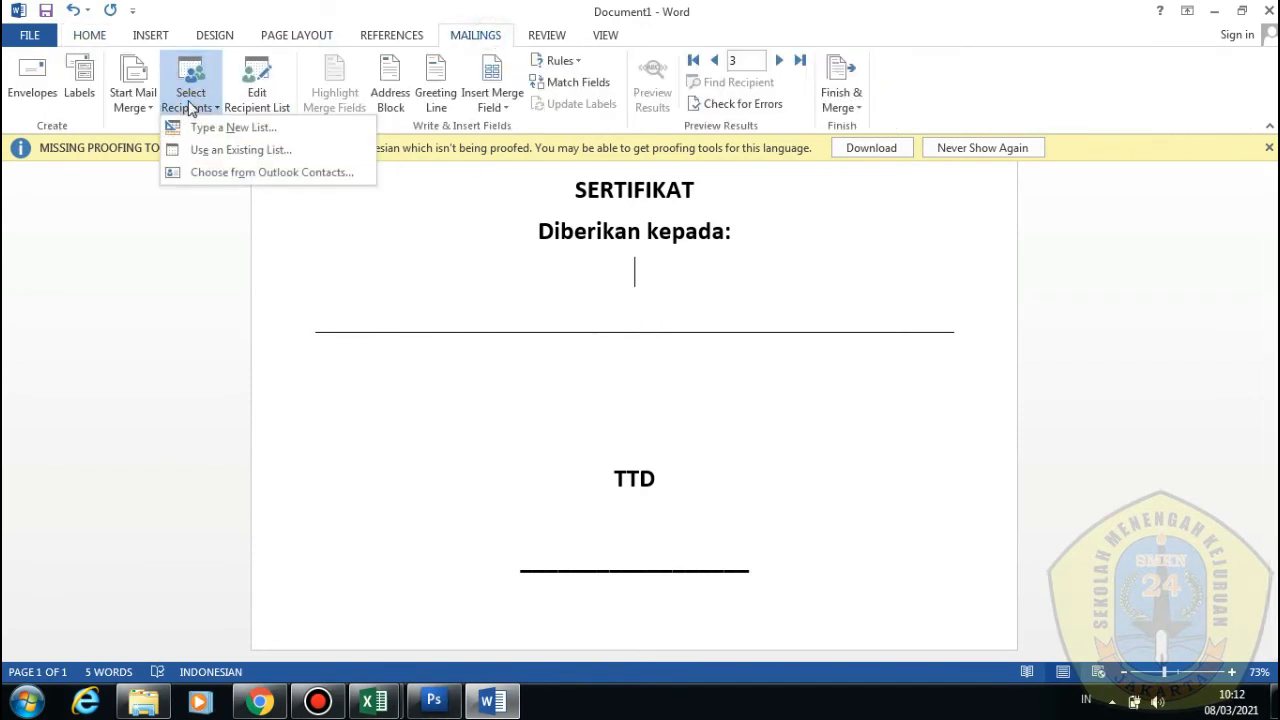
{"action": "left_click", "coordinate": [495, 108]}
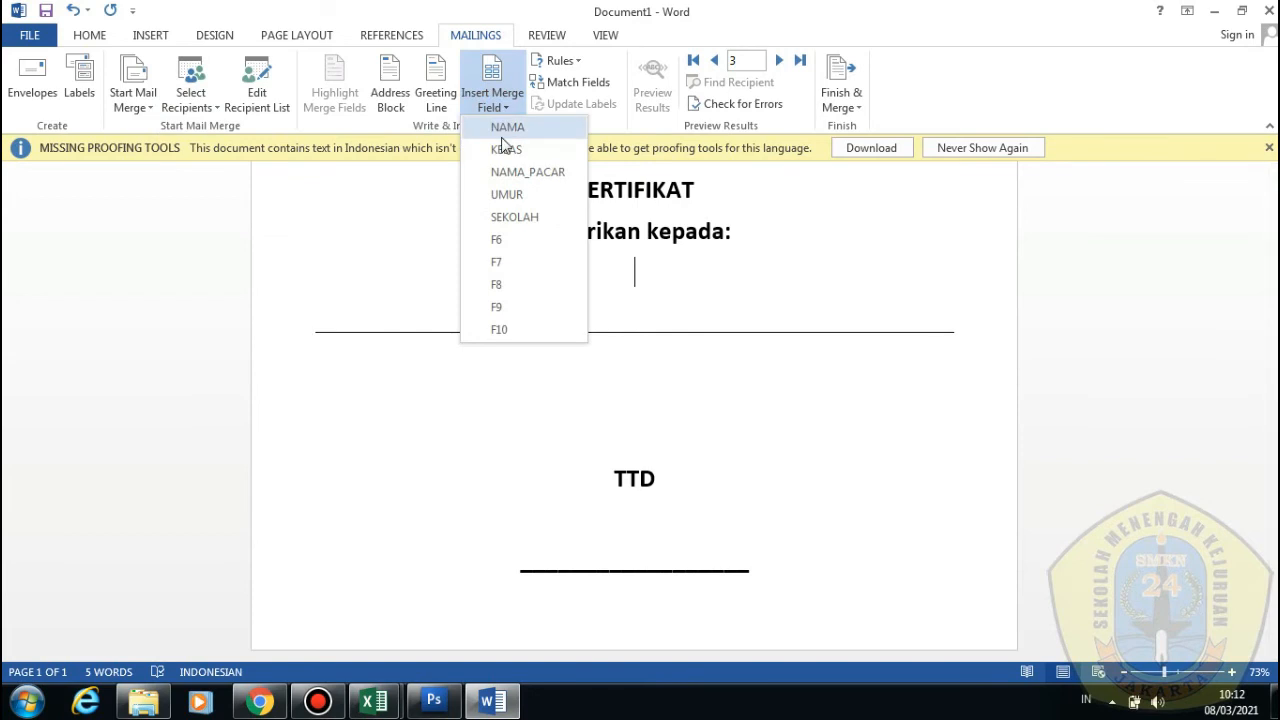
{"action": "left_click", "coordinate": [503, 128]}
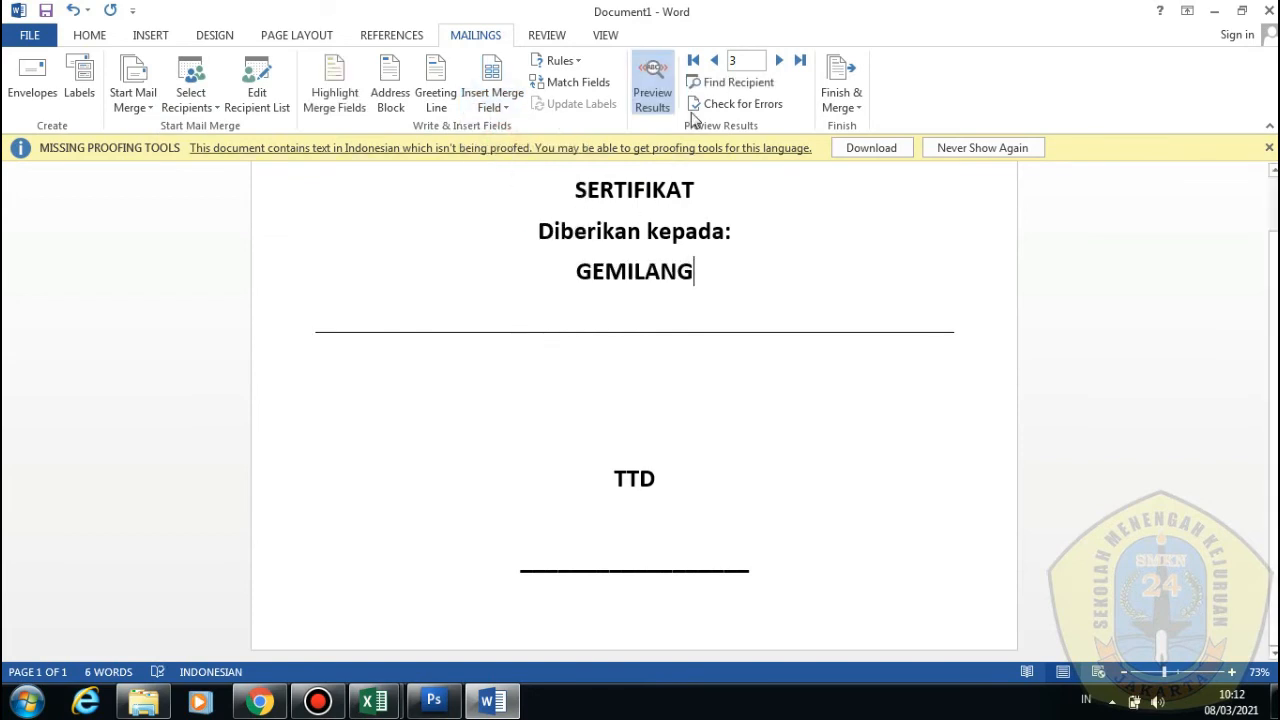
{"action": "left_click", "coordinate": [652, 88]}
{"action": "left_click", "coordinate": [674, 281]}
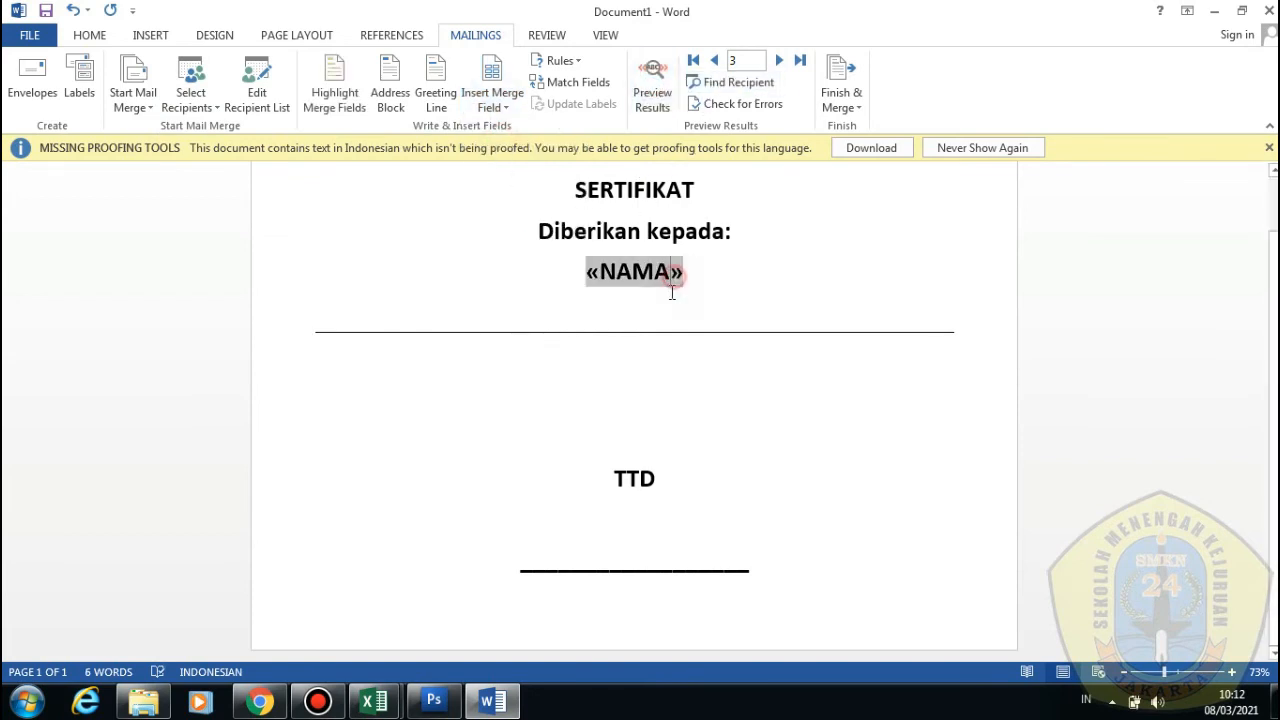
{"action": "left_click", "coordinate": [606, 520]}
{"action": "left_click", "coordinate": [519, 104]}
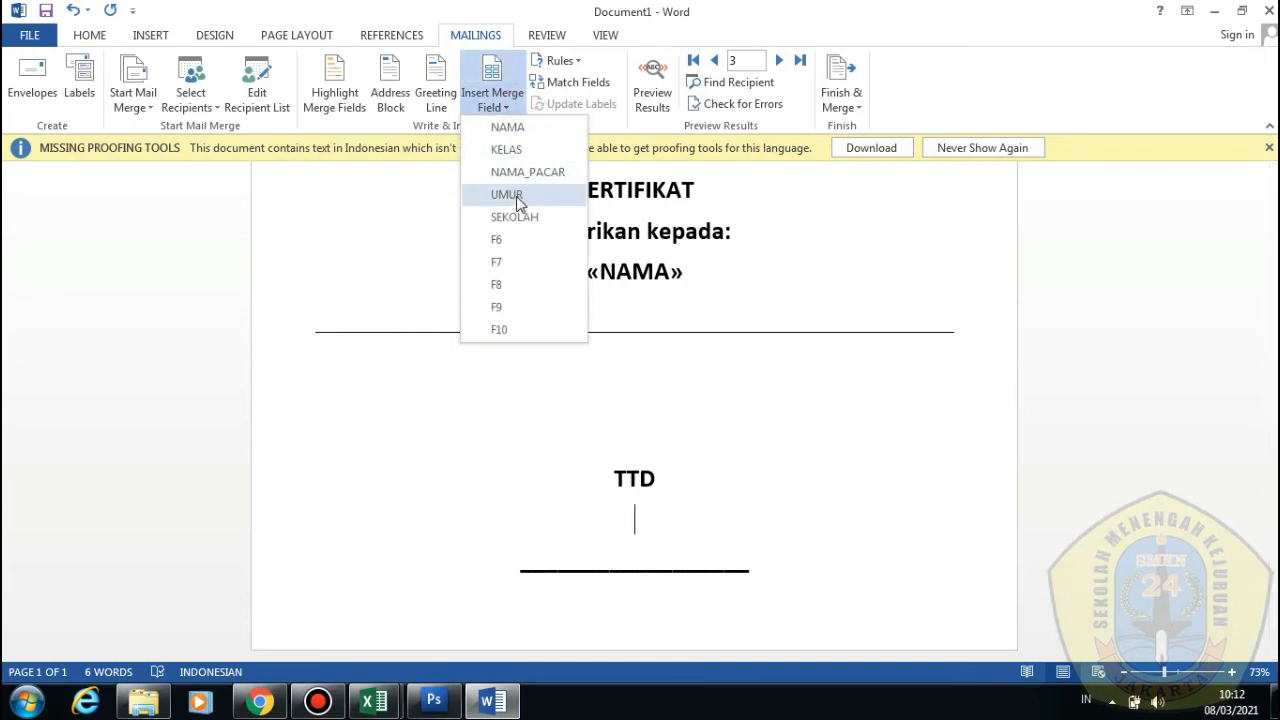
{"action": "left_click", "coordinate": [527, 172]}
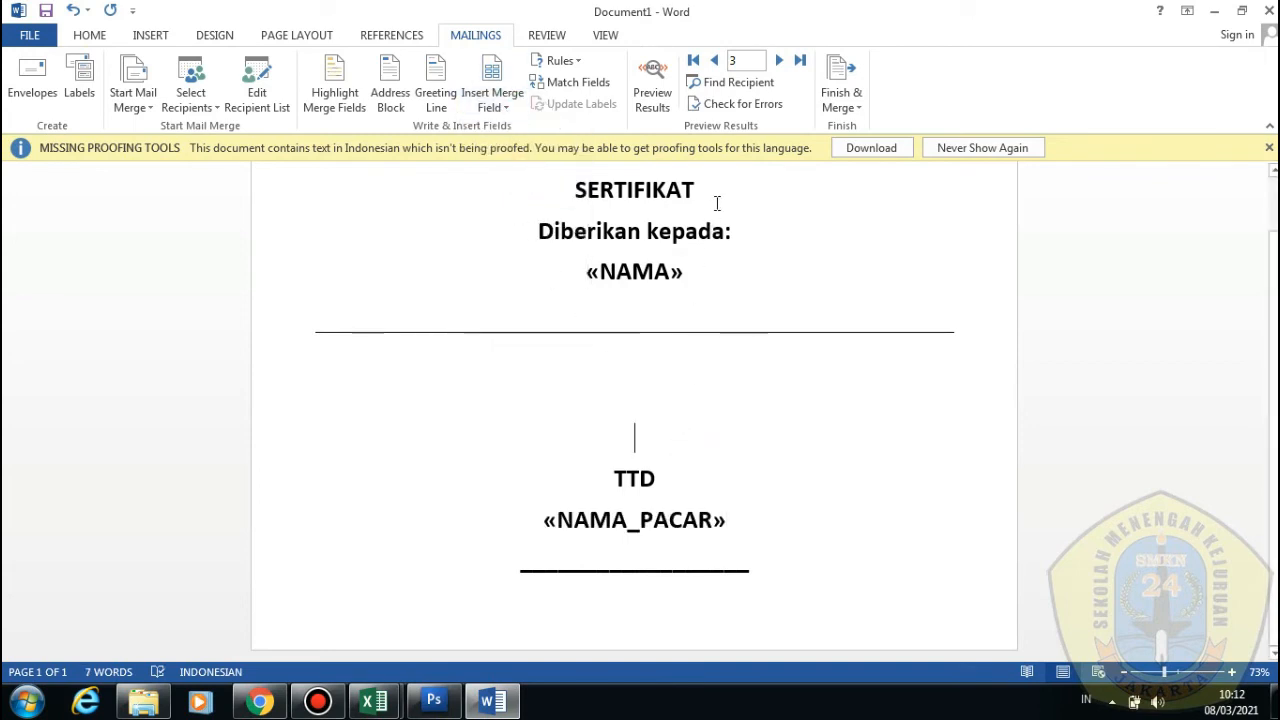
Preview the merged certificate, stepping through recipients to show RAFKI and FINA
{"action": "left_click", "coordinate": [652, 85]}
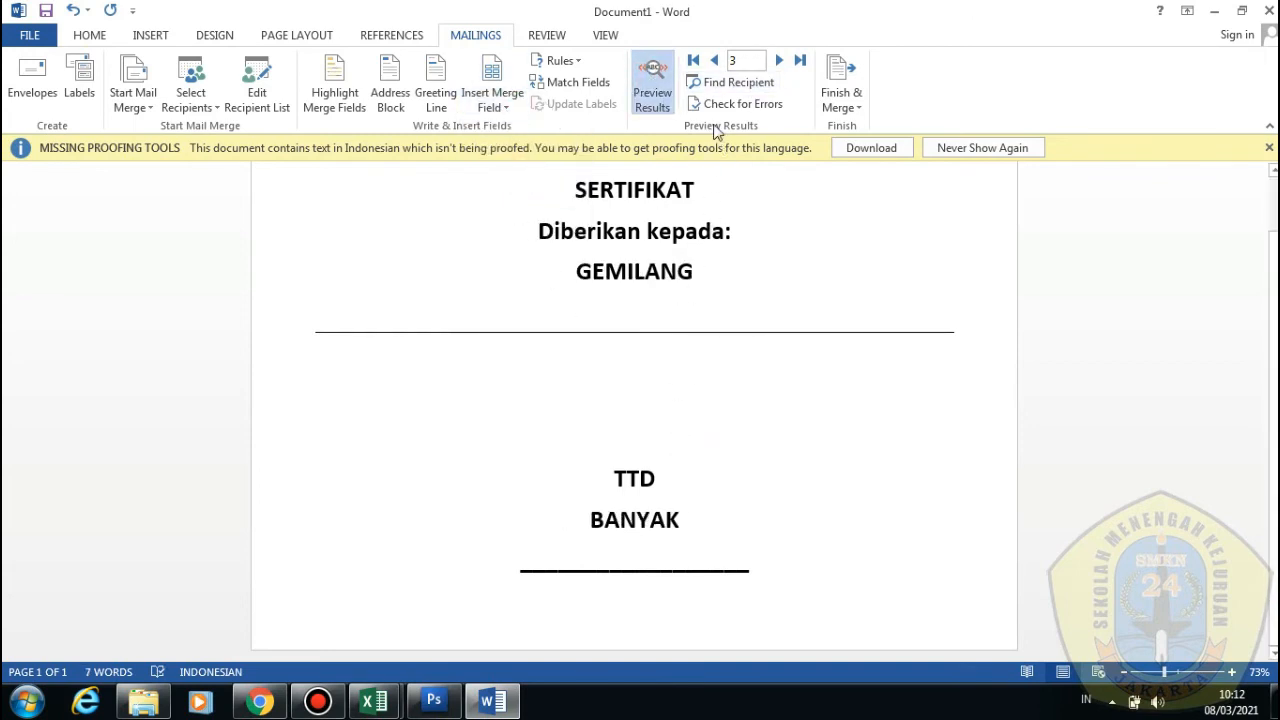
{"action": "left_click", "coordinate": [715, 61]}
{"action": "left_click", "coordinate": [715, 61]}
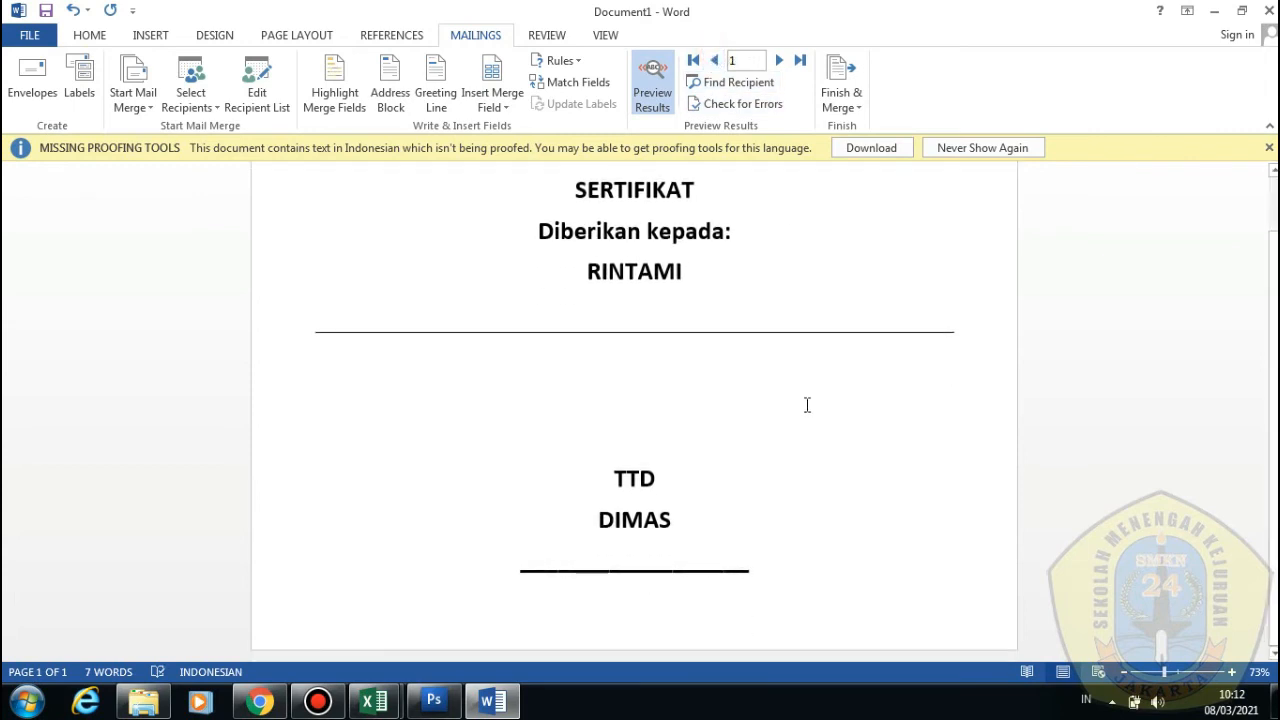
{"action": "left_click", "coordinate": [781, 61]}
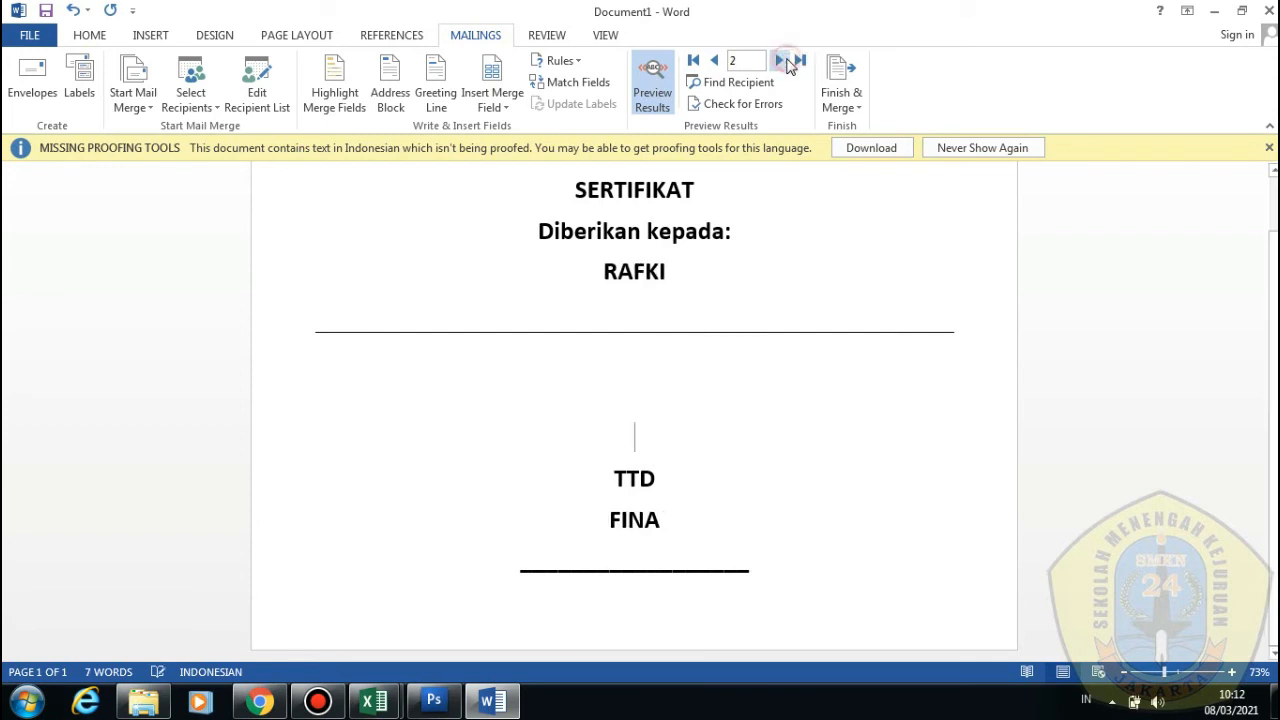
{"action": "left_click", "coordinate": [781, 61]}
{"action": "left_click", "coordinate": [784, 61]}
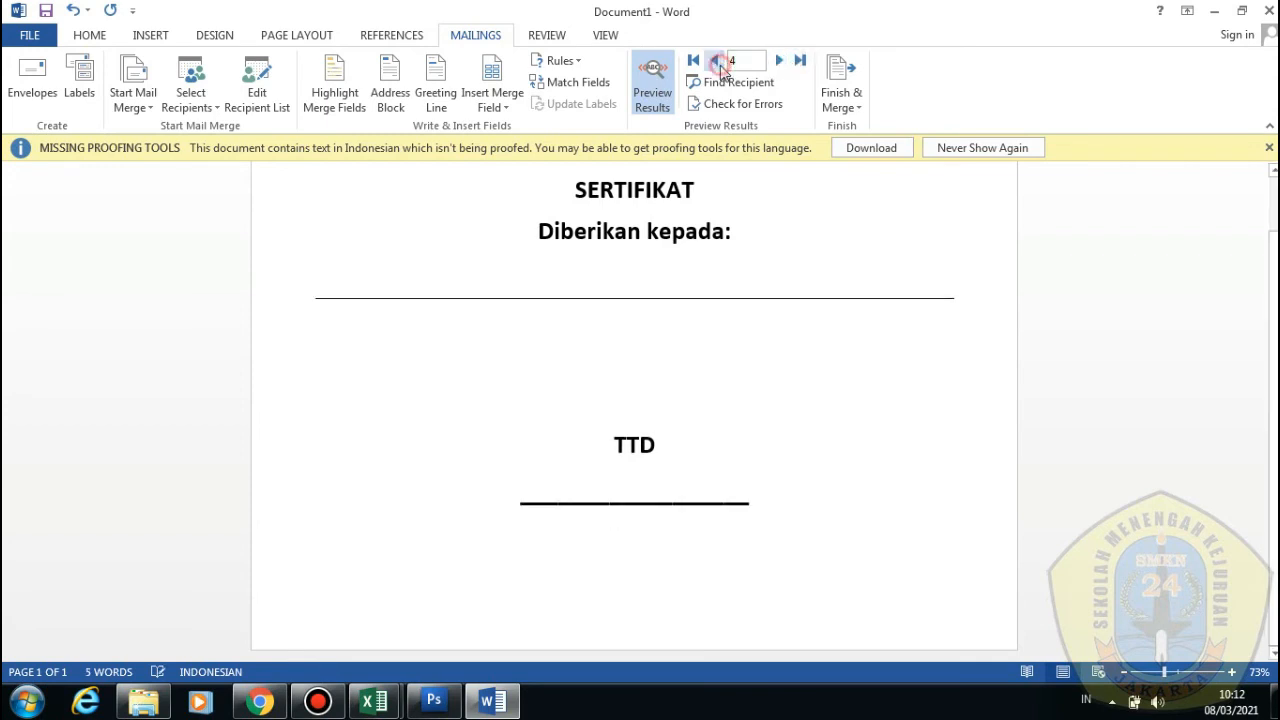
{"action": "left_click", "coordinate": [717, 62]}
{"action": "left_click", "coordinate": [717, 62]}
{"action": "left_click", "coordinate": [786, 262]}
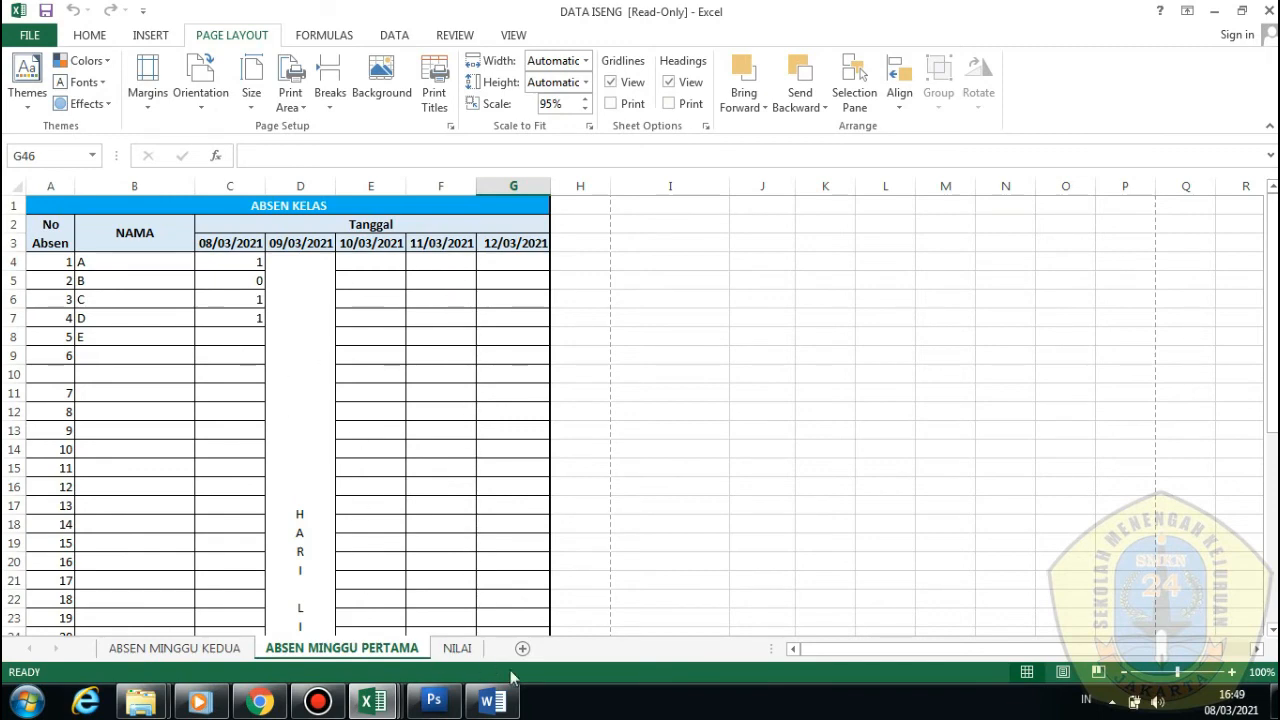
Insert a 3×2 table on page two, select its top row, then bring up DATA ISENG
{"action": "left_click", "coordinate": [492, 701]}
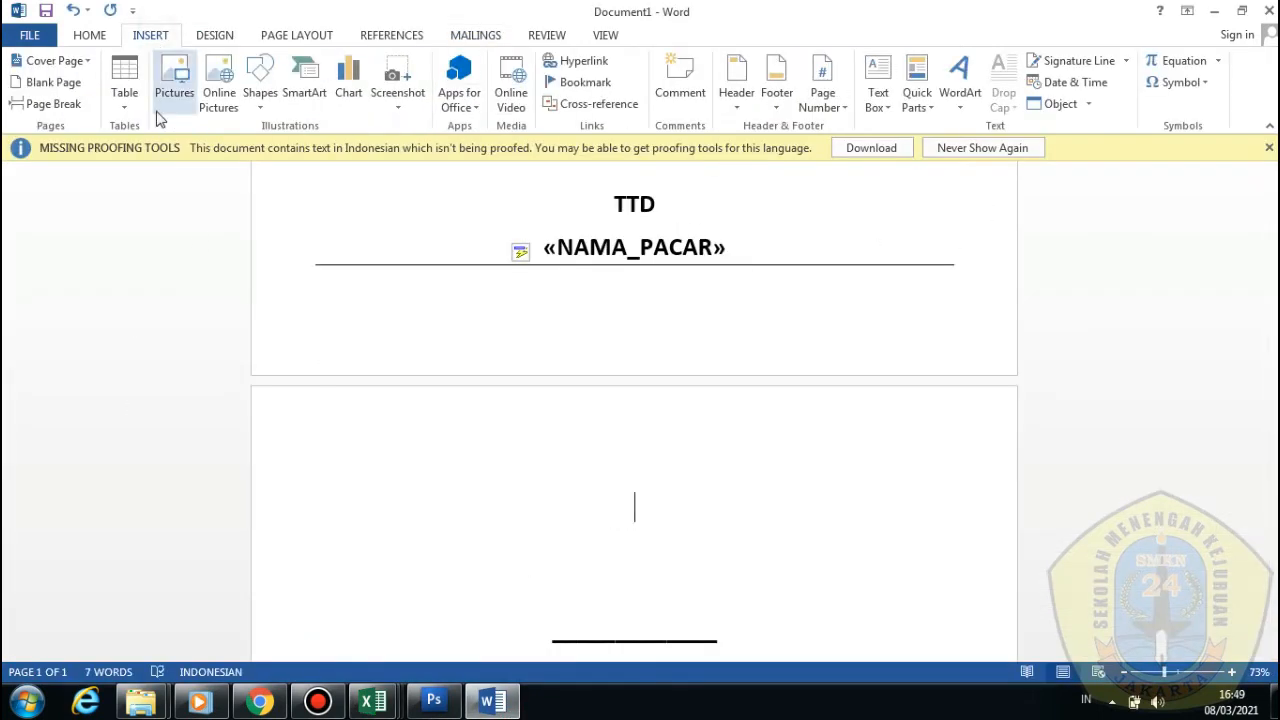
{"action": "left_click", "coordinate": [124, 85]}
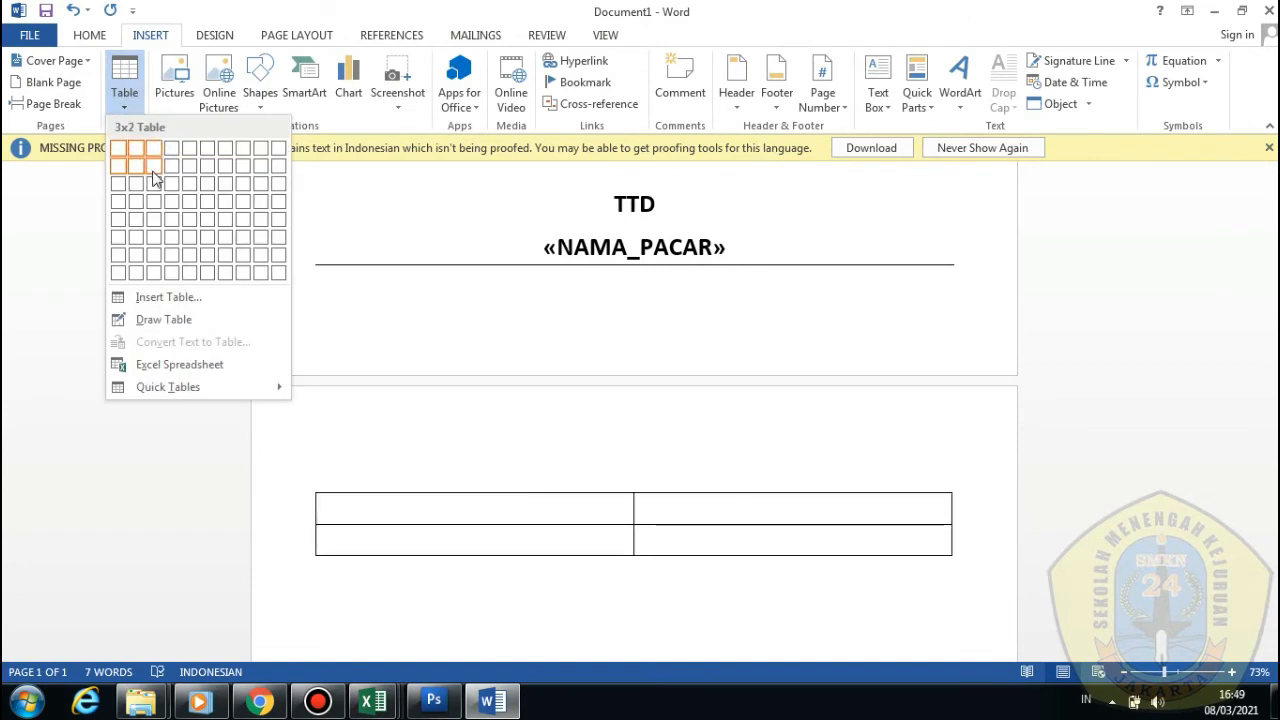
{"action": "left_click", "coordinate": [134, 152]}
{"action": "left_click_drag", "start_coordinate": [473, 505], "coordinate": [803, 506]}
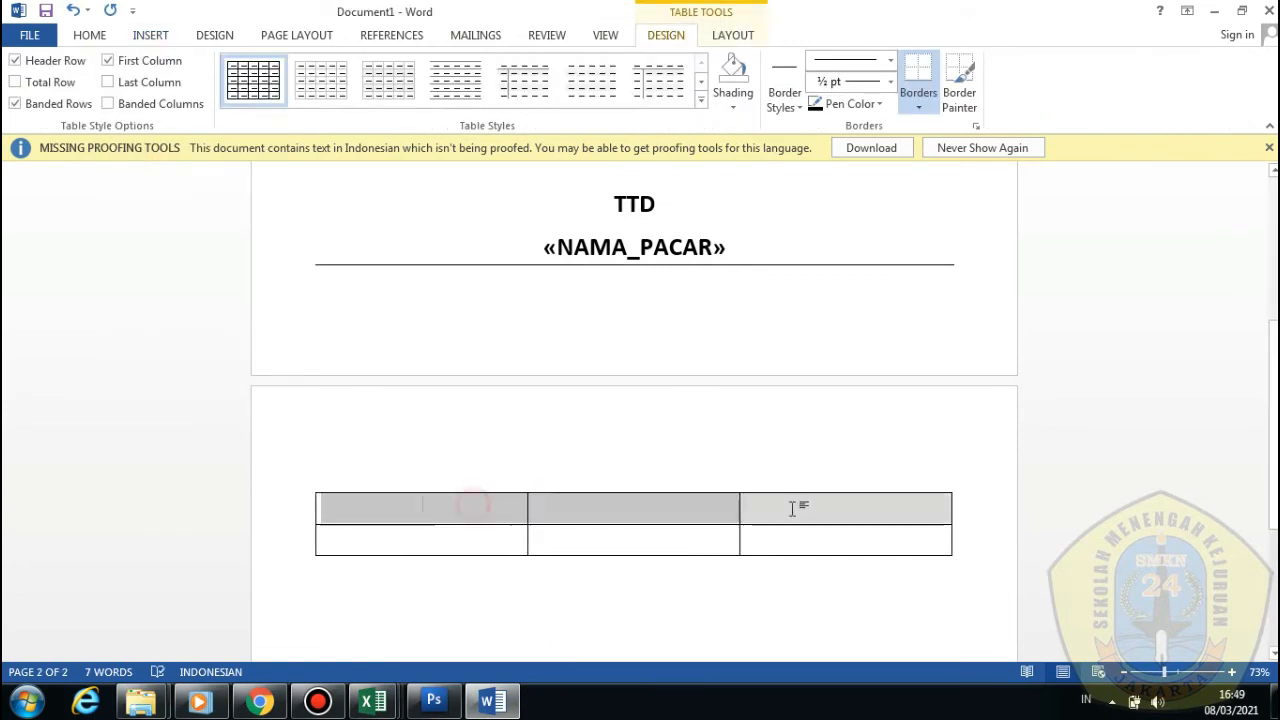
{"action": "right_click", "coordinate": [803, 517]}
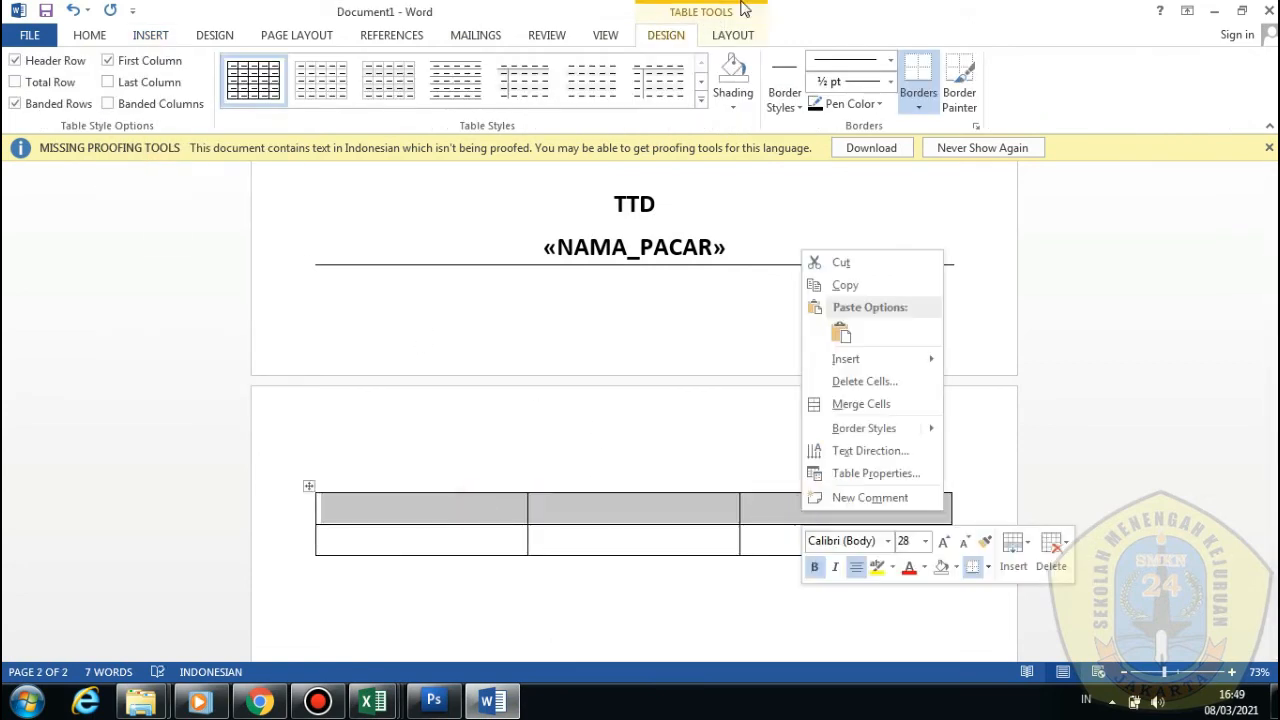
{"action": "left_click", "coordinate": [737, 33]}
{"action": "left_click", "coordinate": [737, 33]}
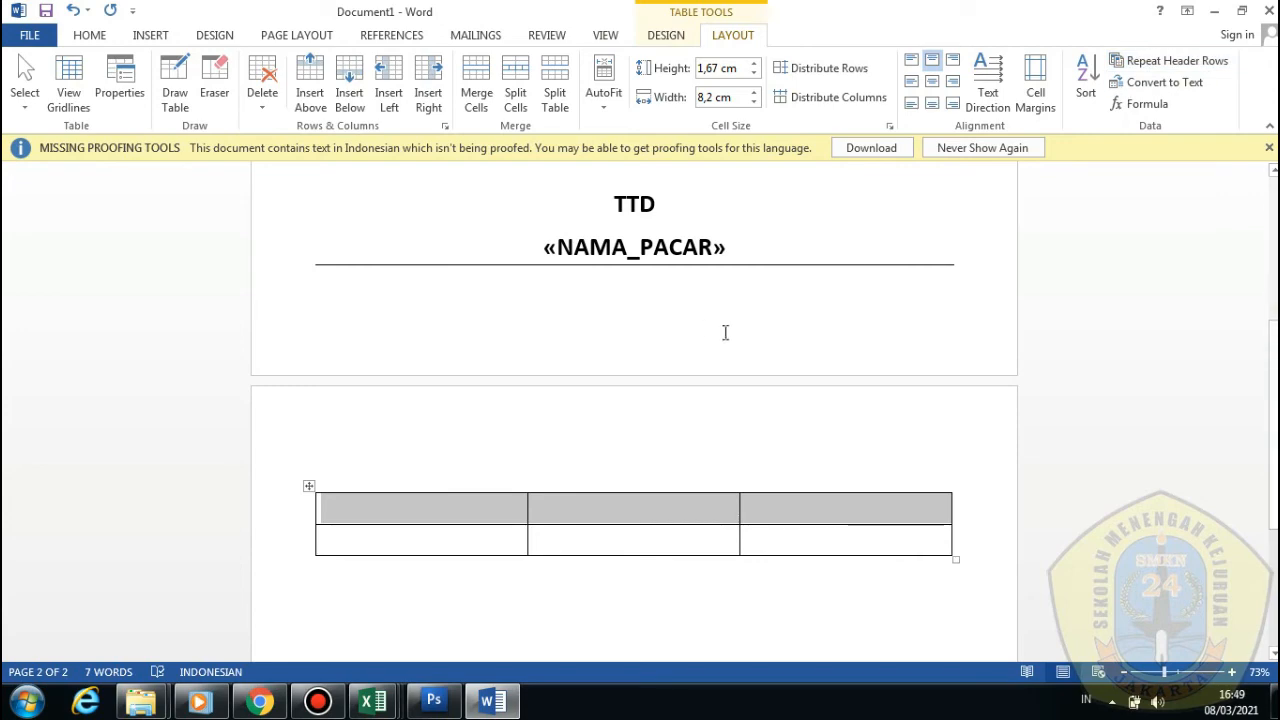
{"action": "mouse_move", "coordinate": [372, 701]}
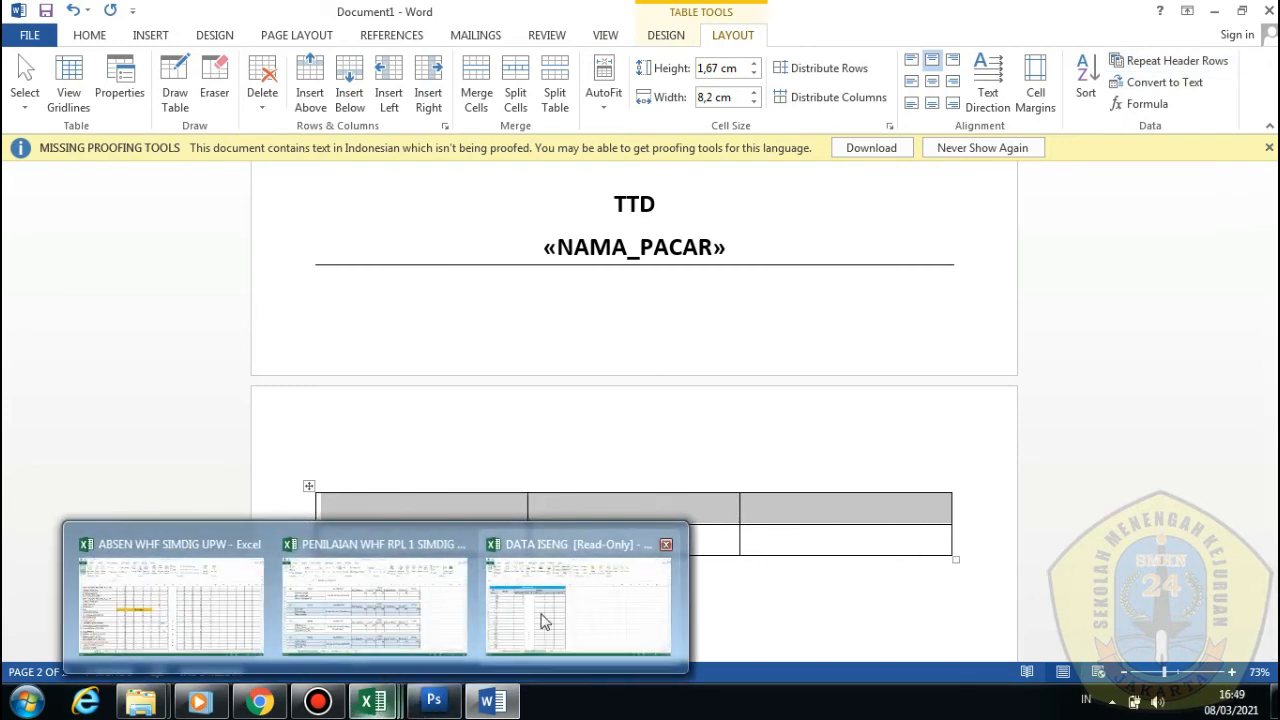
{"action": "left_click", "coordinate": [502, 601]}
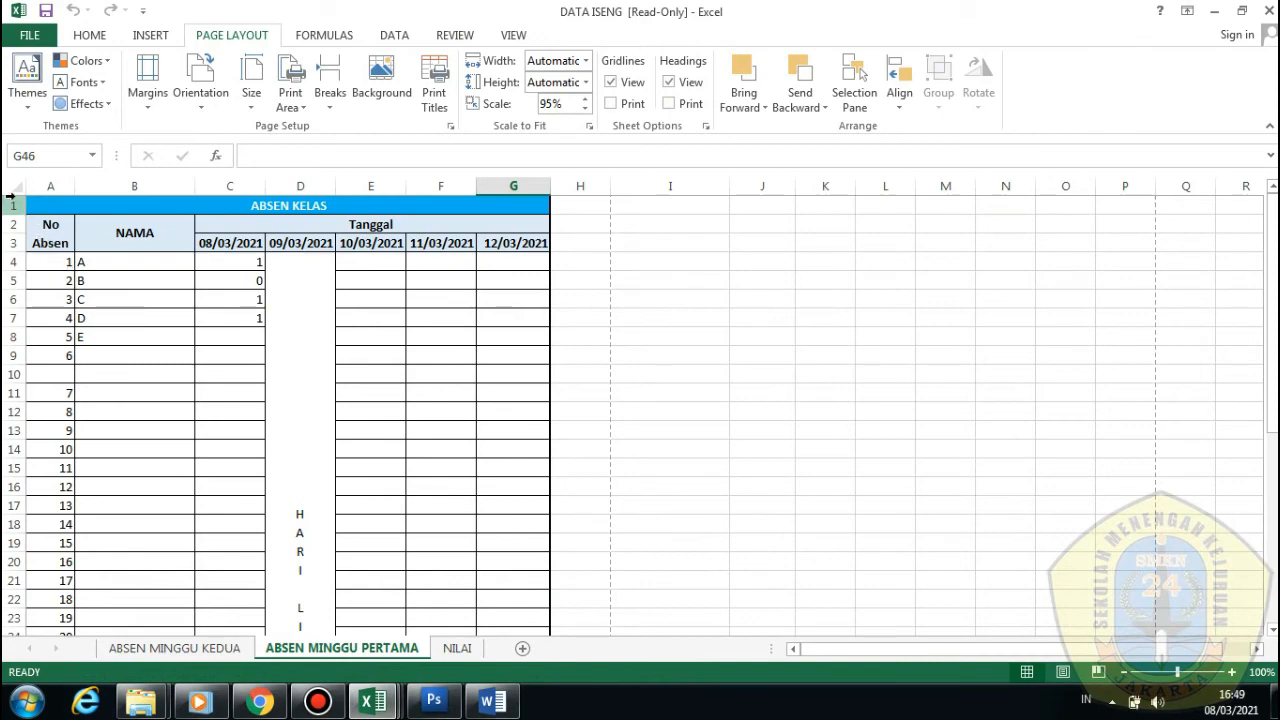
{"action": "left_click_drag", "start_coordinate": [10, 204], "coordinate": [14, 243]}
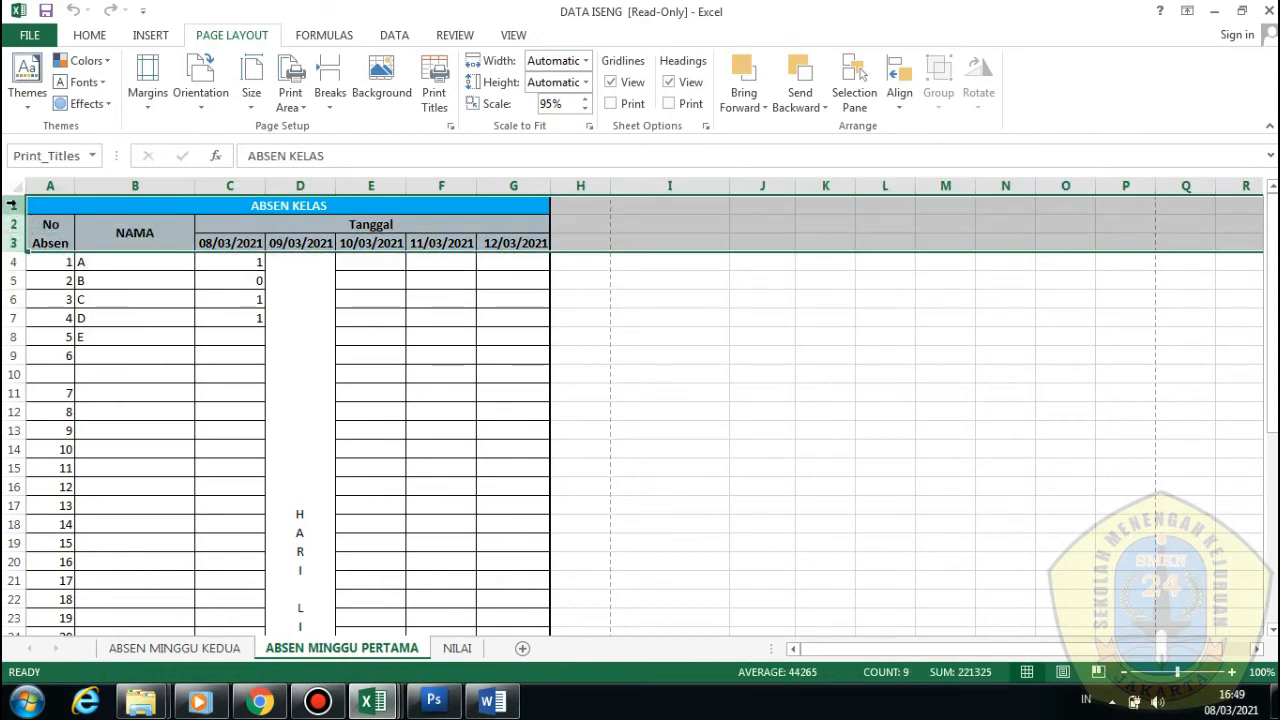
{"action": "left_click", "coordinate": [240, 210]}
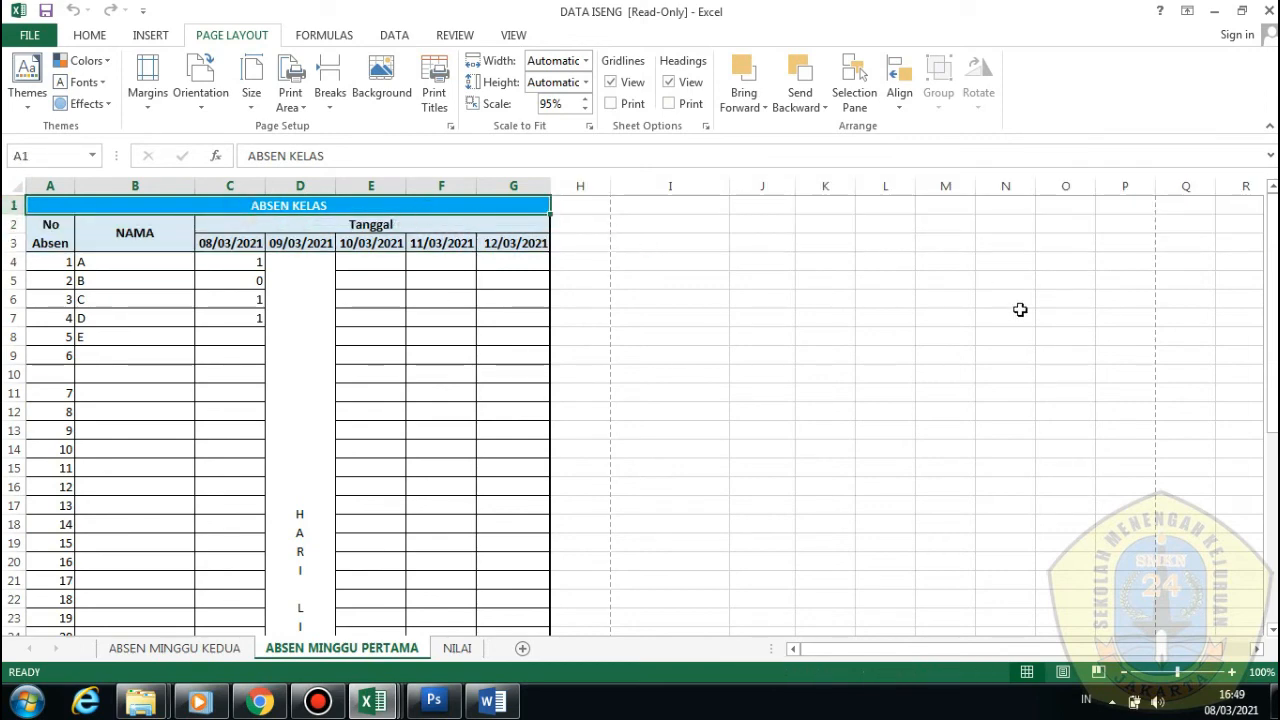
{"action": "scroll", "coordinate": [957, 303], "scroll_direction": "down", "scroll_amount": 1}
{"action": "scroll", "coordinate": [228, 300], "scroll_direction": "up", "scroll_amount": 1}
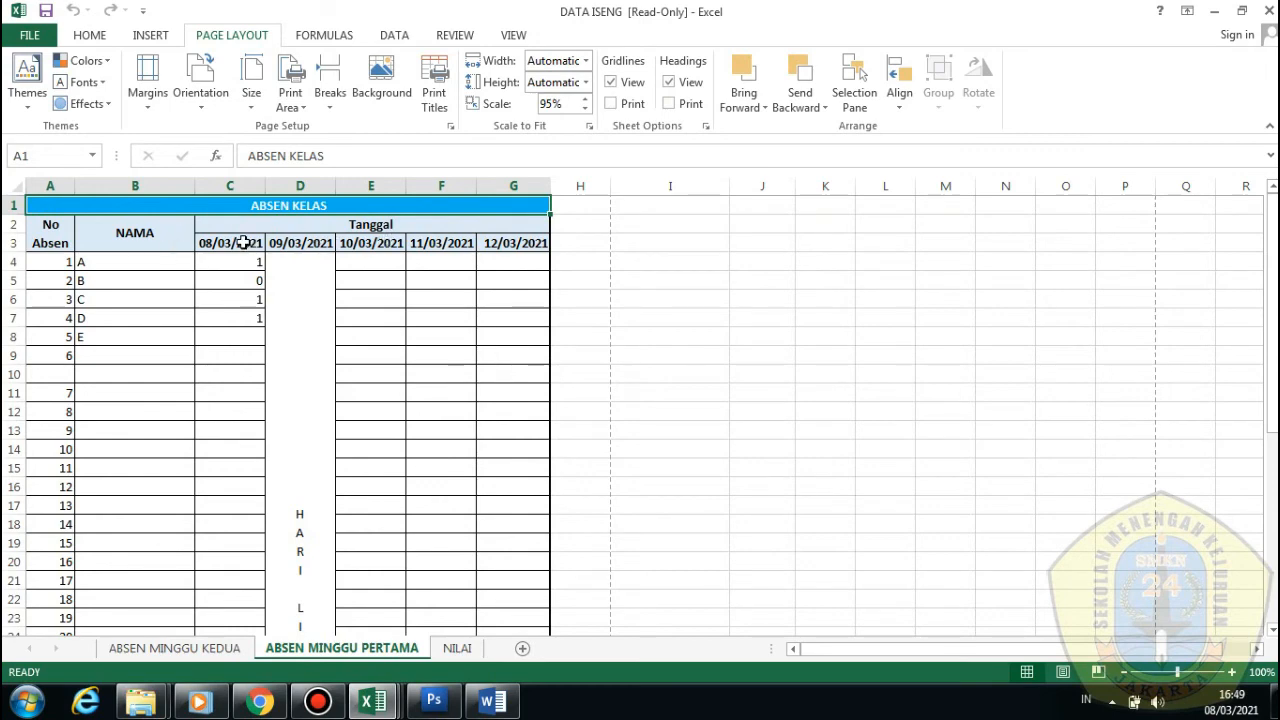
{"action": "scroll", "coordinate": [157, 480], "scroll_direction": "down", "scroll_amount": 7}
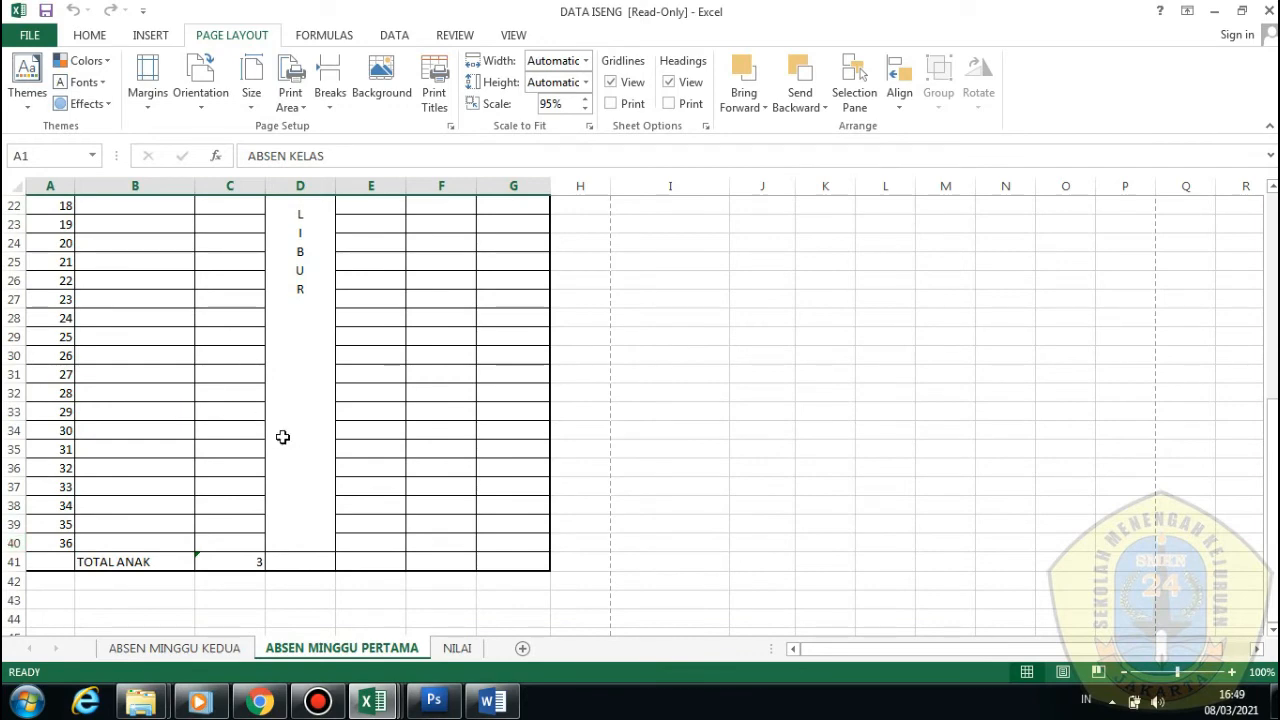
{"action": "left_click_drag", "start_coordinate": [5, 545], "coordinate": [15, 348]}
Insert eleven blank rows at rows 30–40 to lengthen the ABSEN KELAS attendance table
{"action": "right_click", "coordinate": [15, 348]}
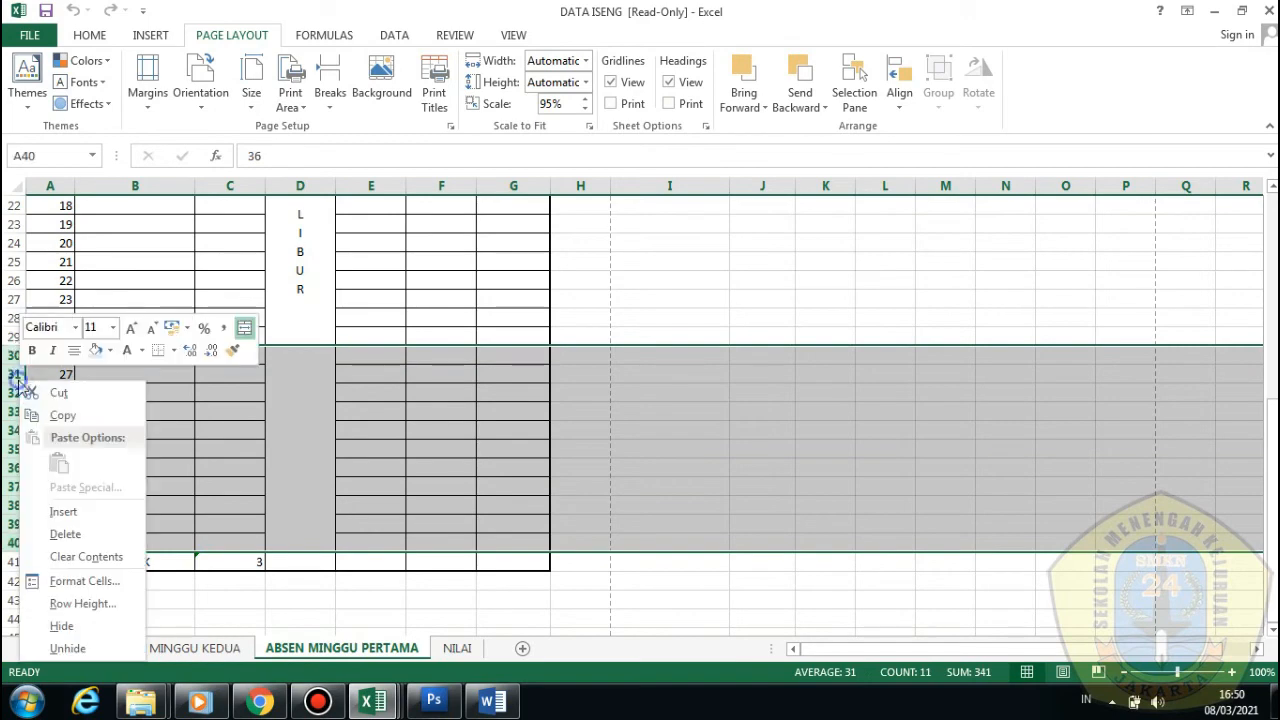
{"action": "left_click", "coordinate": [98, 511]}
{"action": "scroll", "coordinate": [146, 503], "scroll_direction": "down", "scroll_amount": 2}
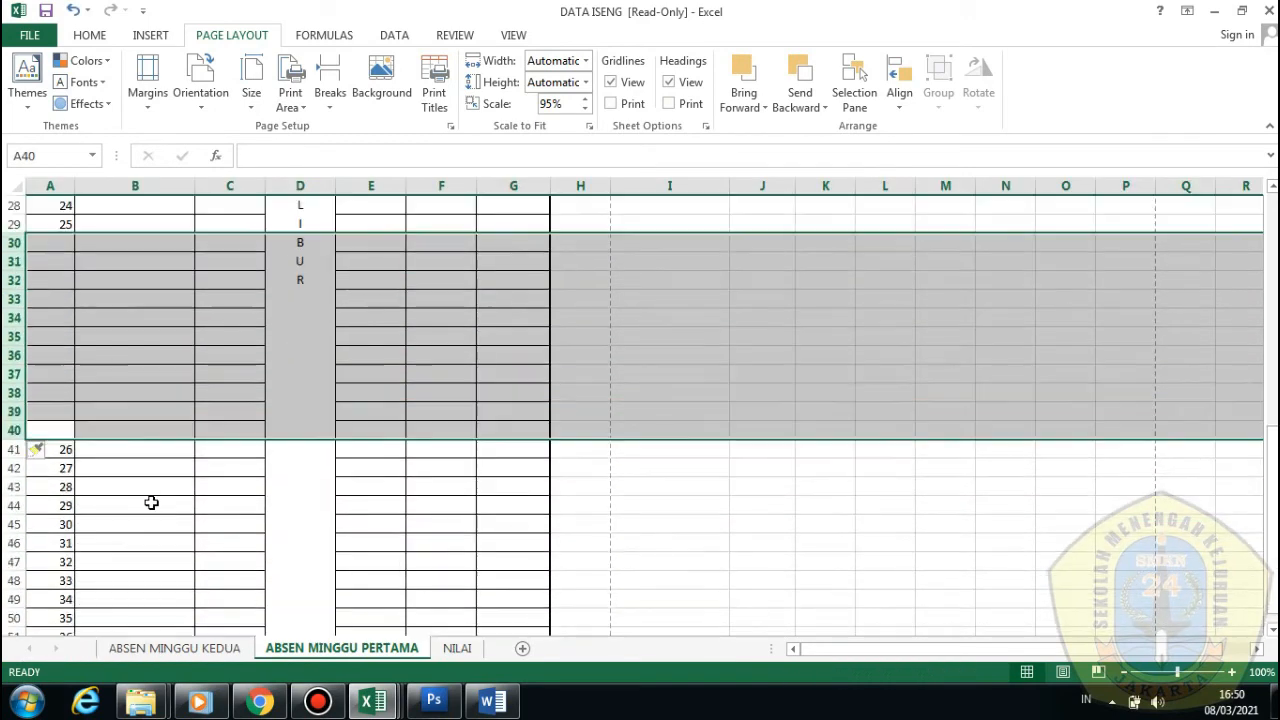
{"action": "left_click", "coordinate": [155, 465]}
{"action": "key", "text": "ctrl+z"}
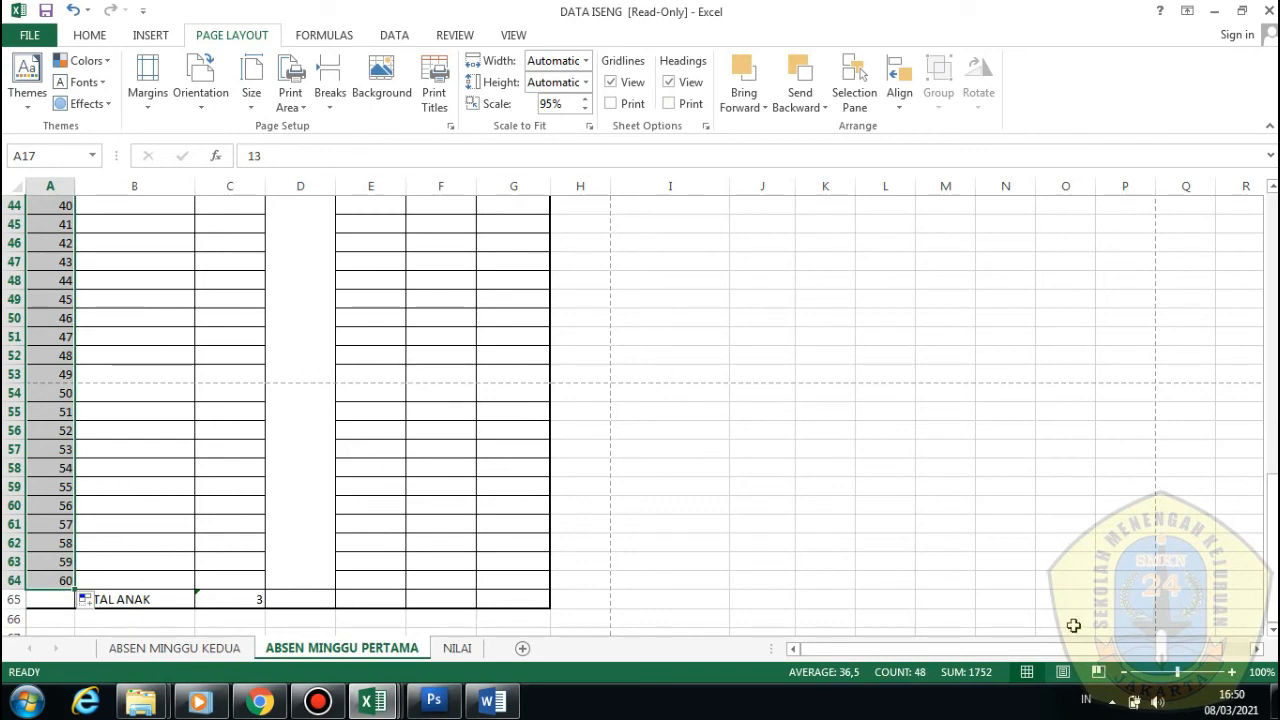
Switch to Page Break Preview and inspect the ABSEN KELAS header rows 1–3
{"action": "left_click", "coordinate": [1098, 672]}
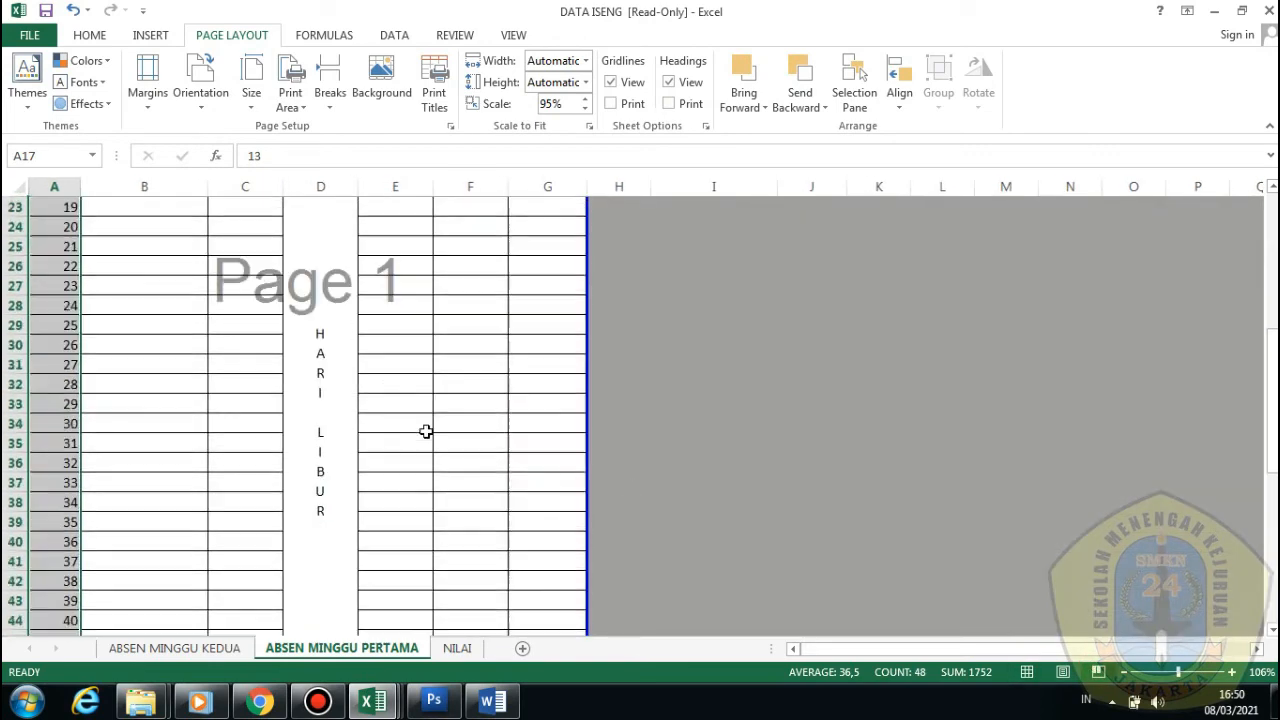
{"action": "scroll", "coordinate": [426, 431], "scroll_direction": "down", "scroll_amount": 6}
{"action": "scroll", "coordinate": [426, 431], "scroll_direction": "up", "scroll_amount": 13}
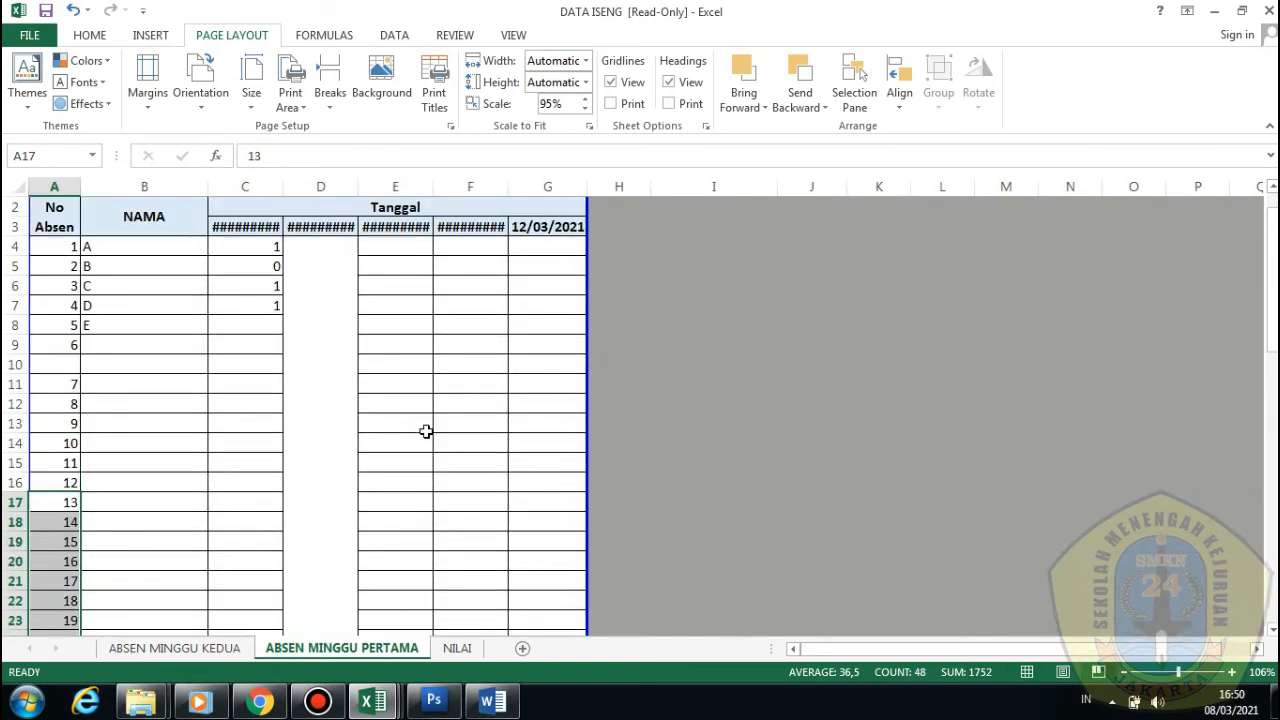
{"action": "scroll", "coordinate": [426, 431], "scroll_direction": "down", "scroll_amount": 16}
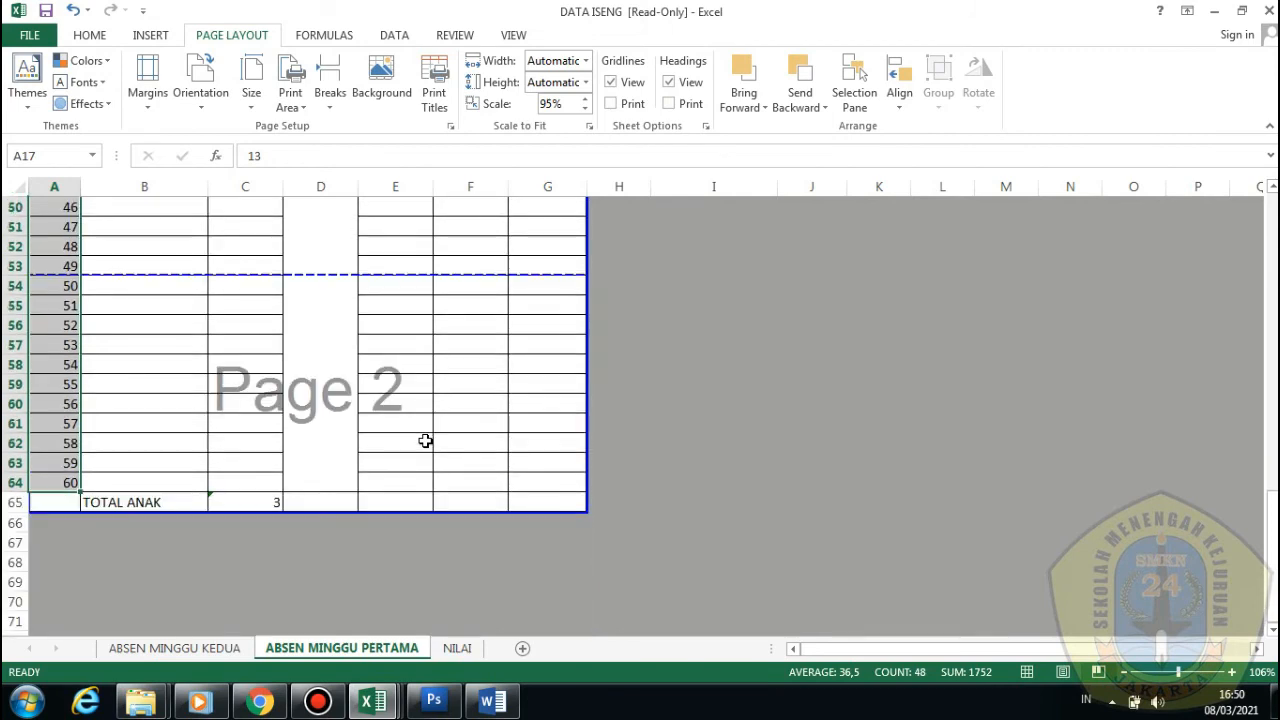
{"action": "left_click", "coordinate": [110, 284]}
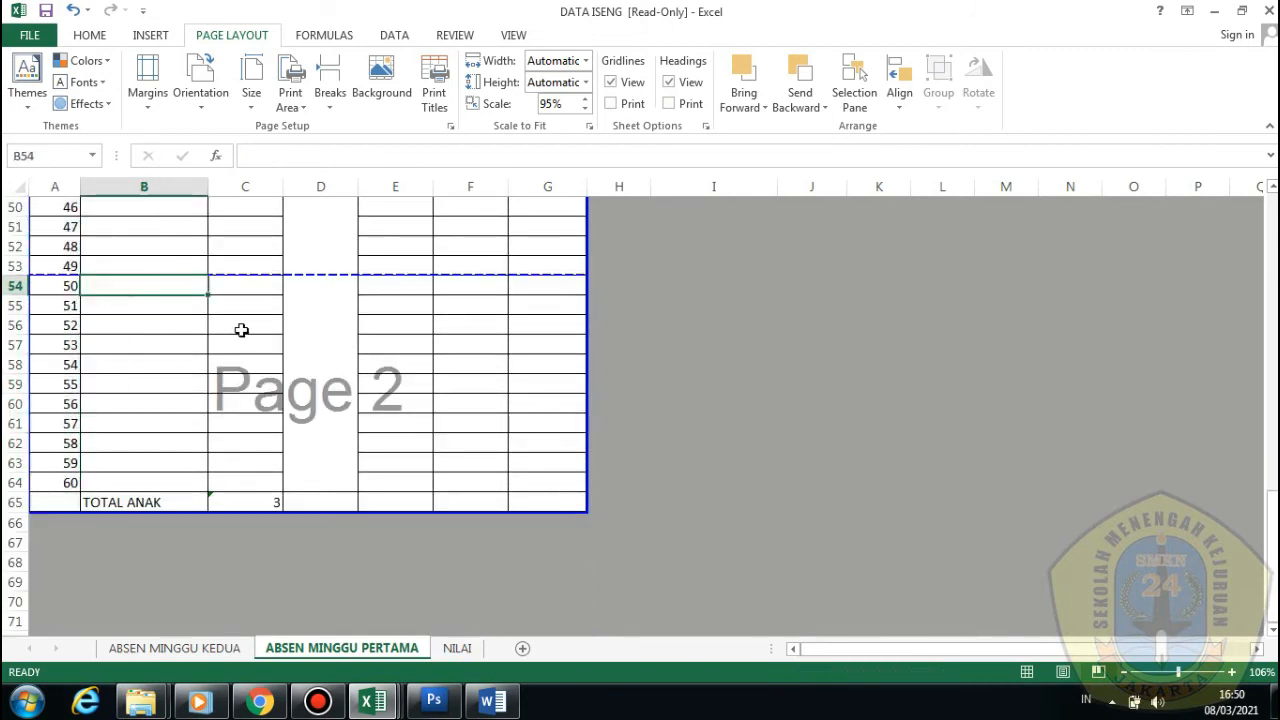
{"action": "scroll", "coordinate": [103, 337], "scroll_direction": "up", "scroll_amount": 14}
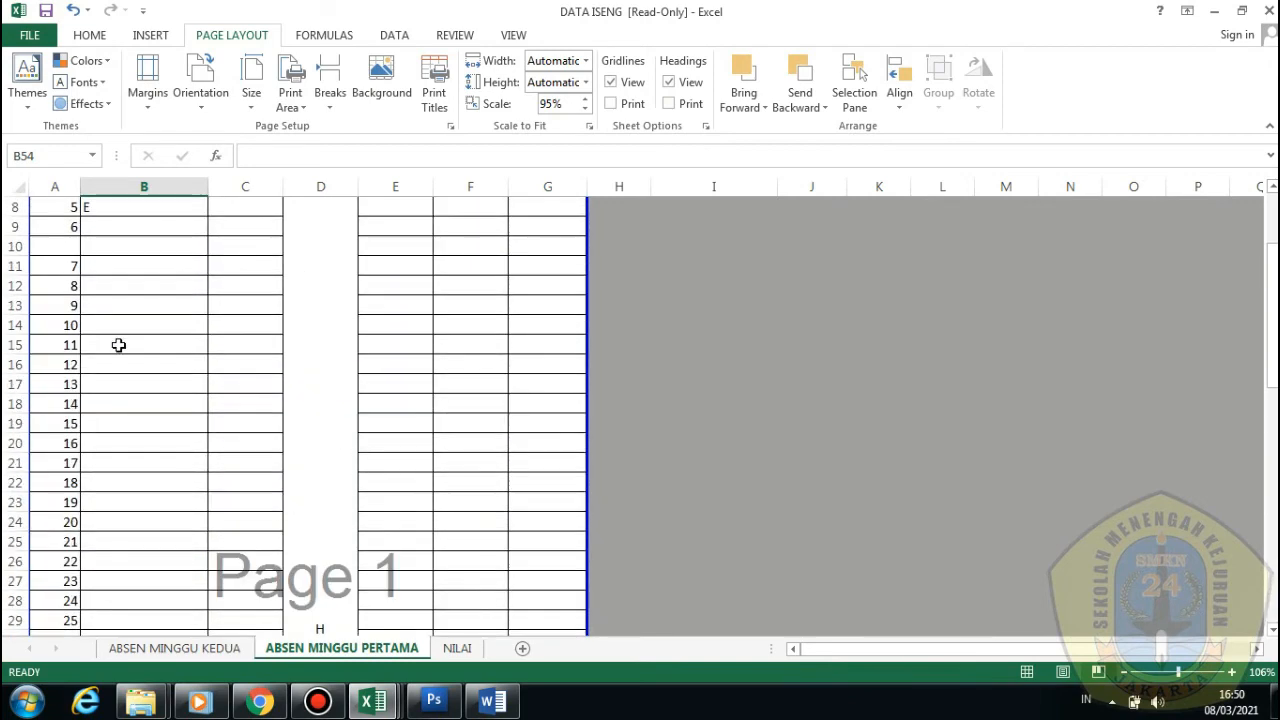
{"action": "scroll", "coordinate": [118, 346], "scroll_direction": "up", "scroll_amount": 3}
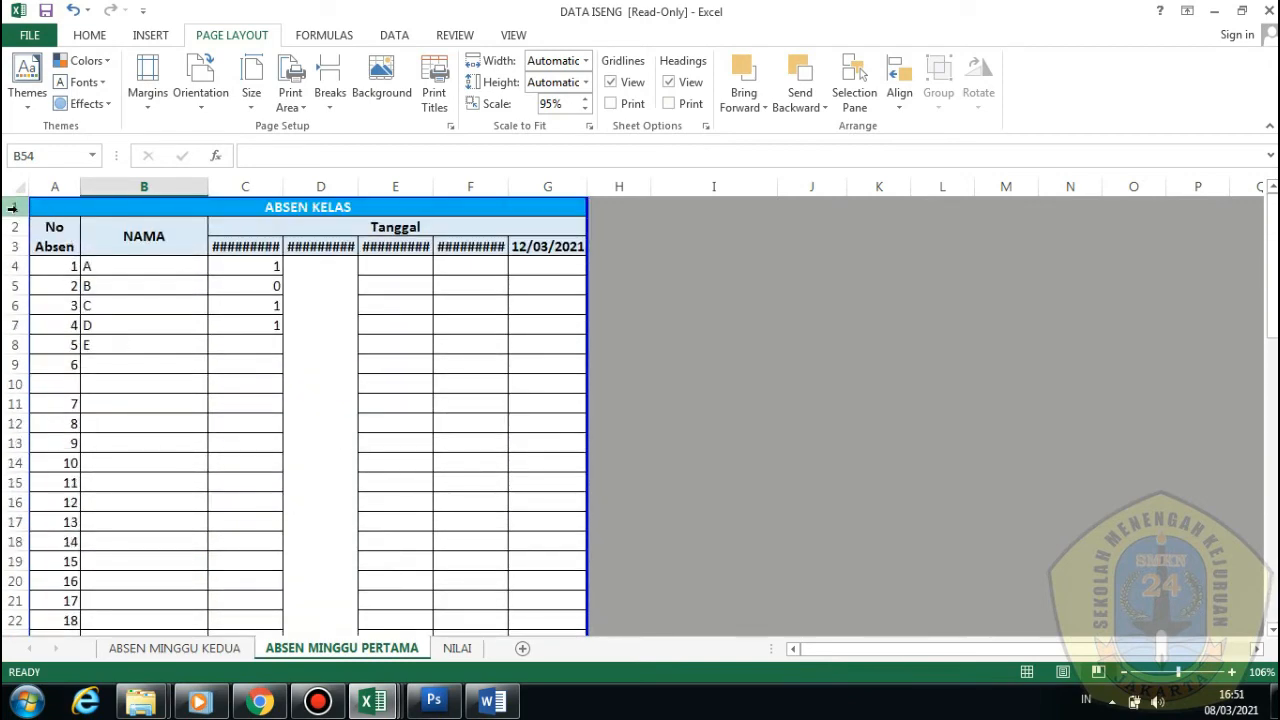
{"action": "left_click_drag", "start_coordinate": [15, 207], "coordinate": [16, 245]}
{"action": "left_click", "coordinate": [298, 203]}
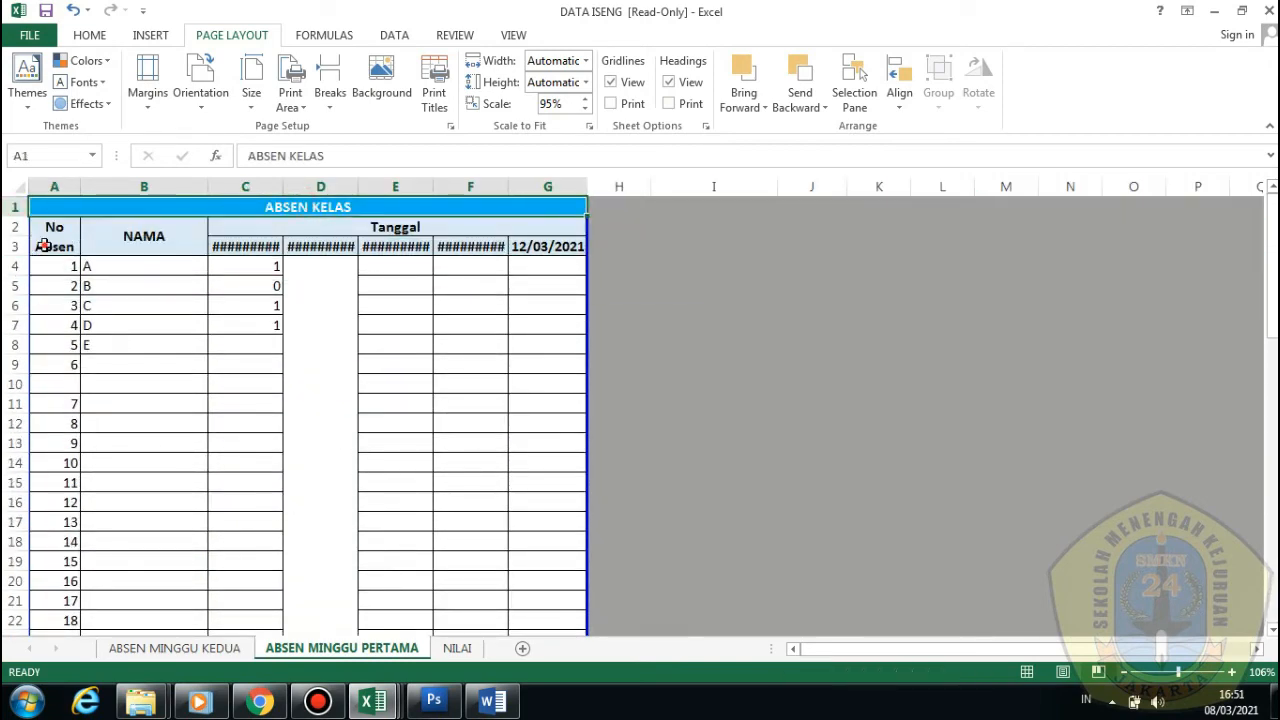
{"action": "left_click", "coordinate": [152, 242]}
{"action": "left_click", "coordinate": [345, 229]}
{"action": "left_click", "coordinate": [250, 250]}
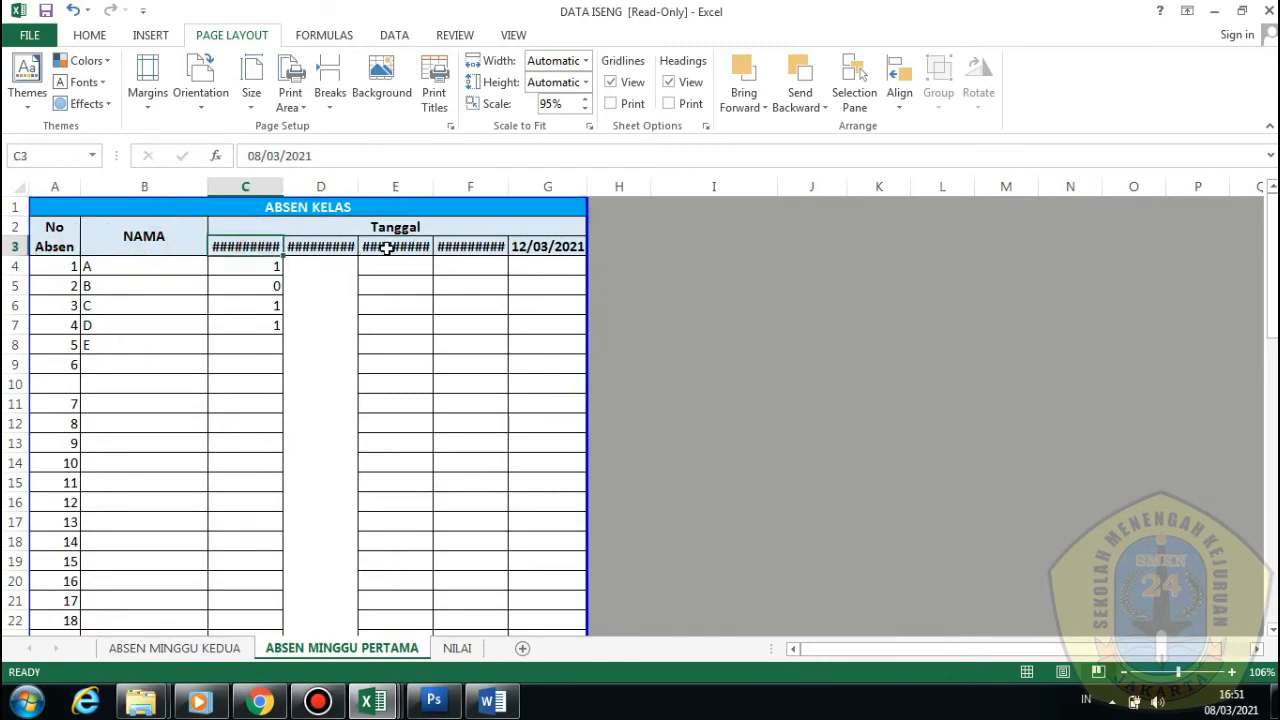
Check the first row of page 2, starting at entry 50, then the title rows
{"action": "scroll", "coordinate": [538, 311], "scroll_direction": "down", "scroll_amount": 16}
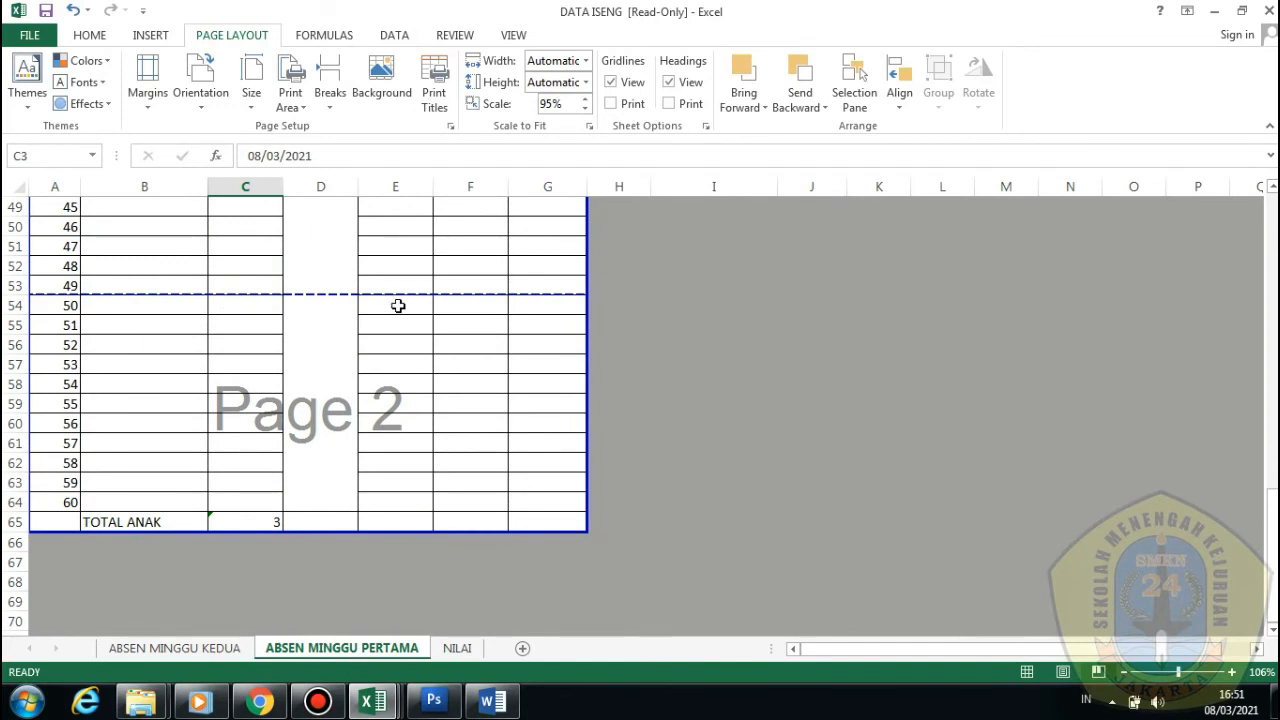
{"action": "left_click", "coordinate": [62, 306]}
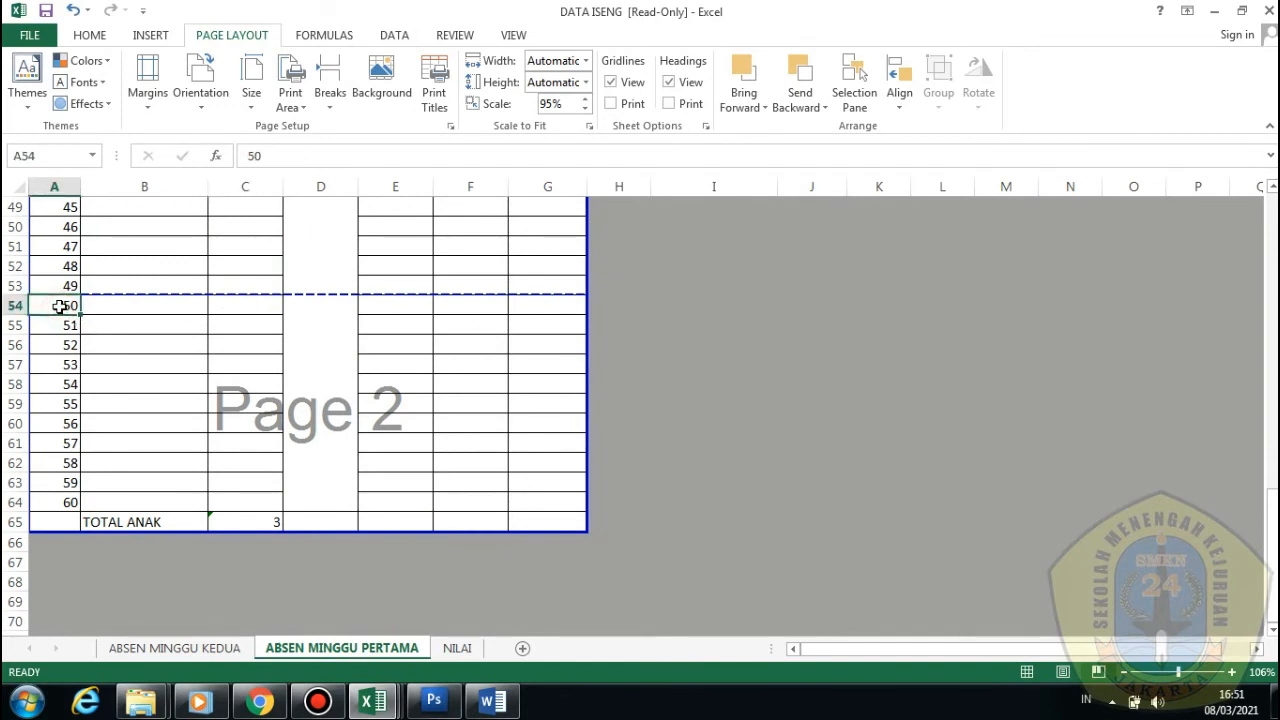
{"action": "left_click", "coordinate": [104, 313]}
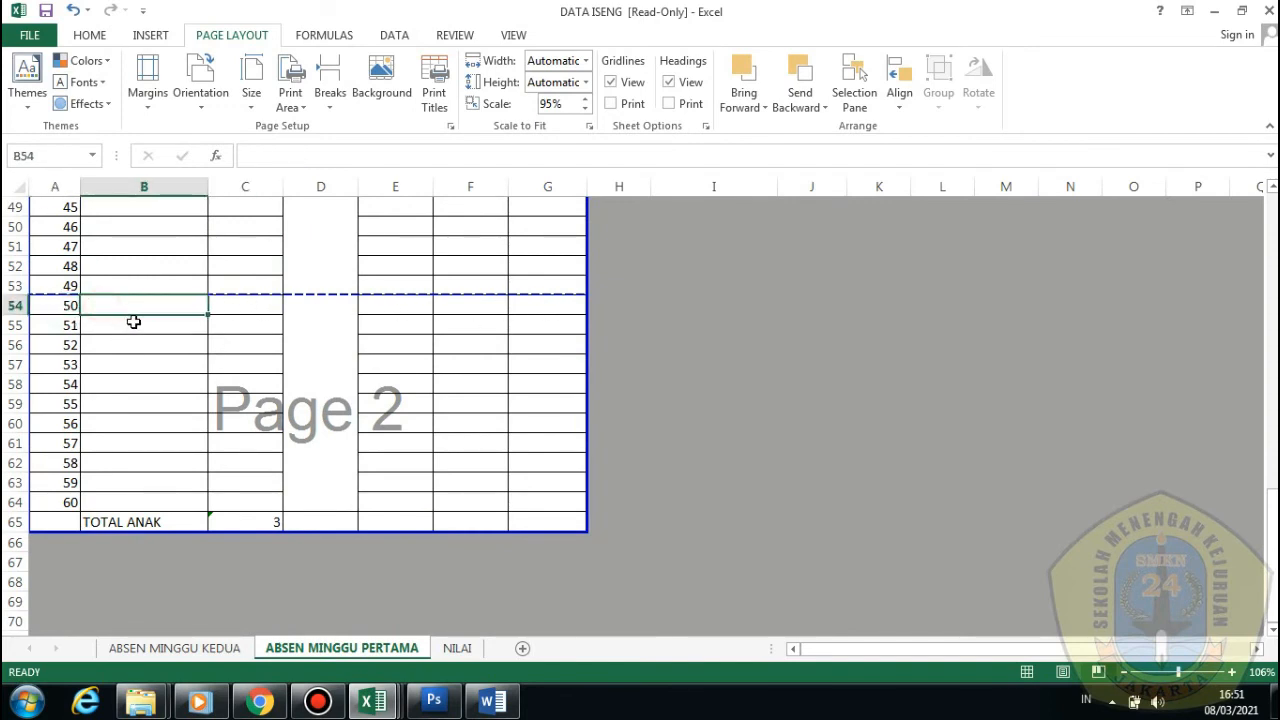
{"action": "left_click", "coordinate": [258, 309]}
{"action": "left_click", "coordinate": [374, 309]}
{"action": "left_click", "coordinate": [494, 315]}
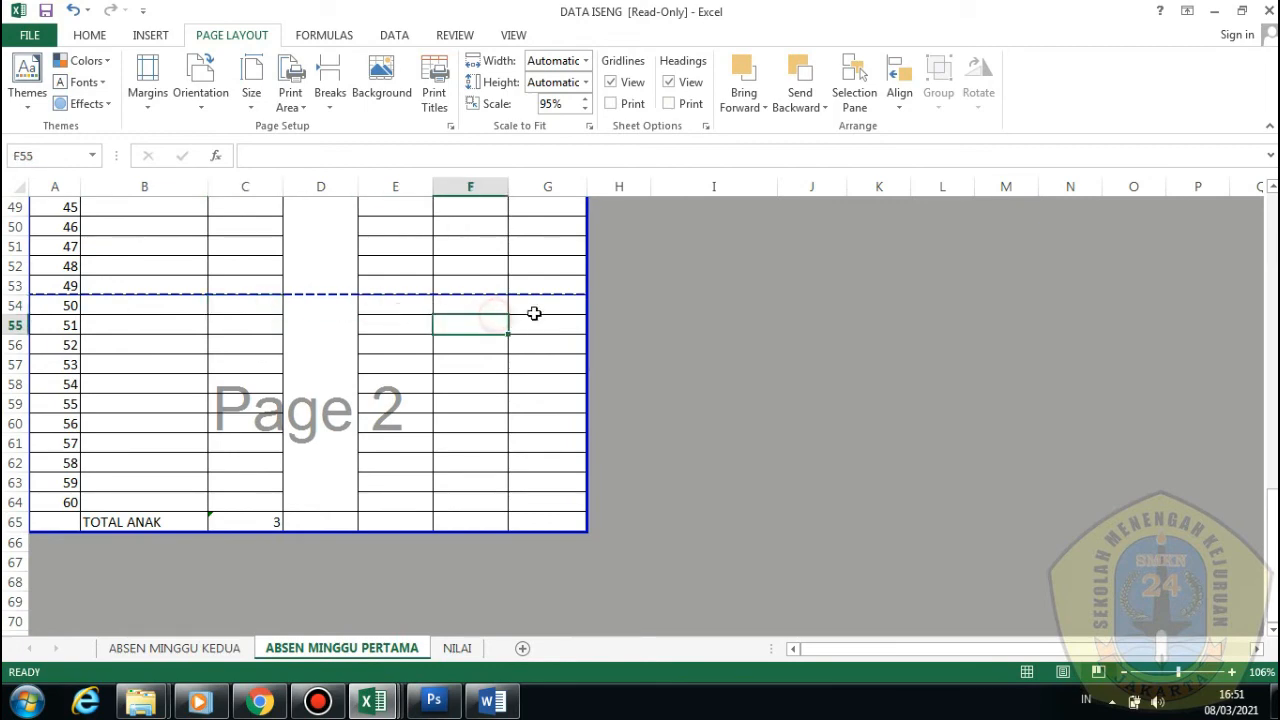
{"action": "left_click", "coordinate": [531, 311]}
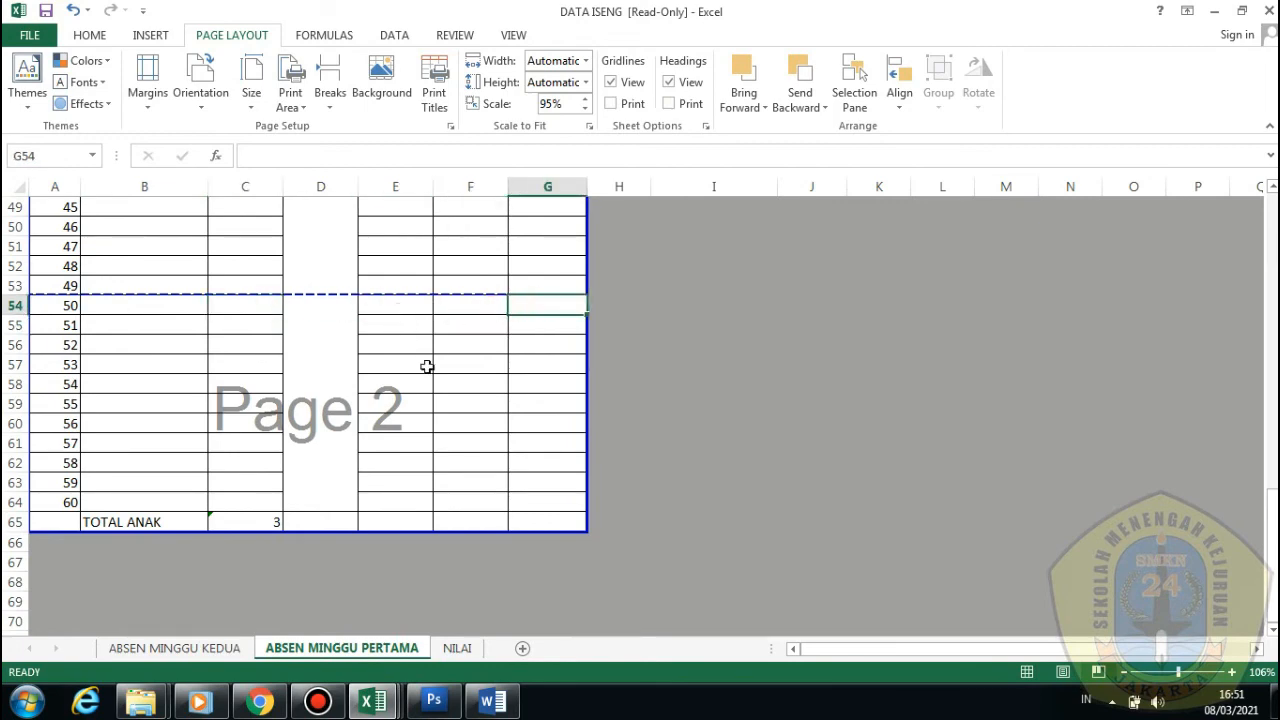
{"action": "scroll", "coordinate": [430, 372], "scroll_direction": "up", "scroll_amount": 16}
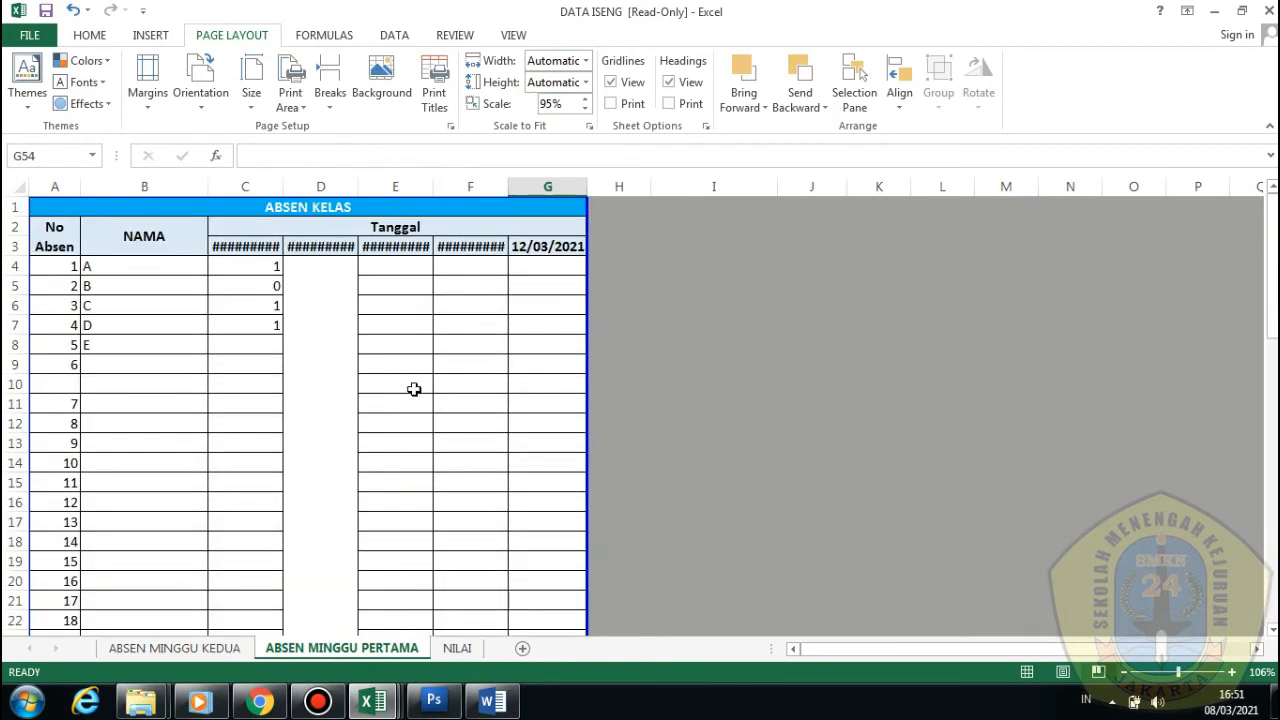
{"action": "left_click", "coordinate": [26, 200]}
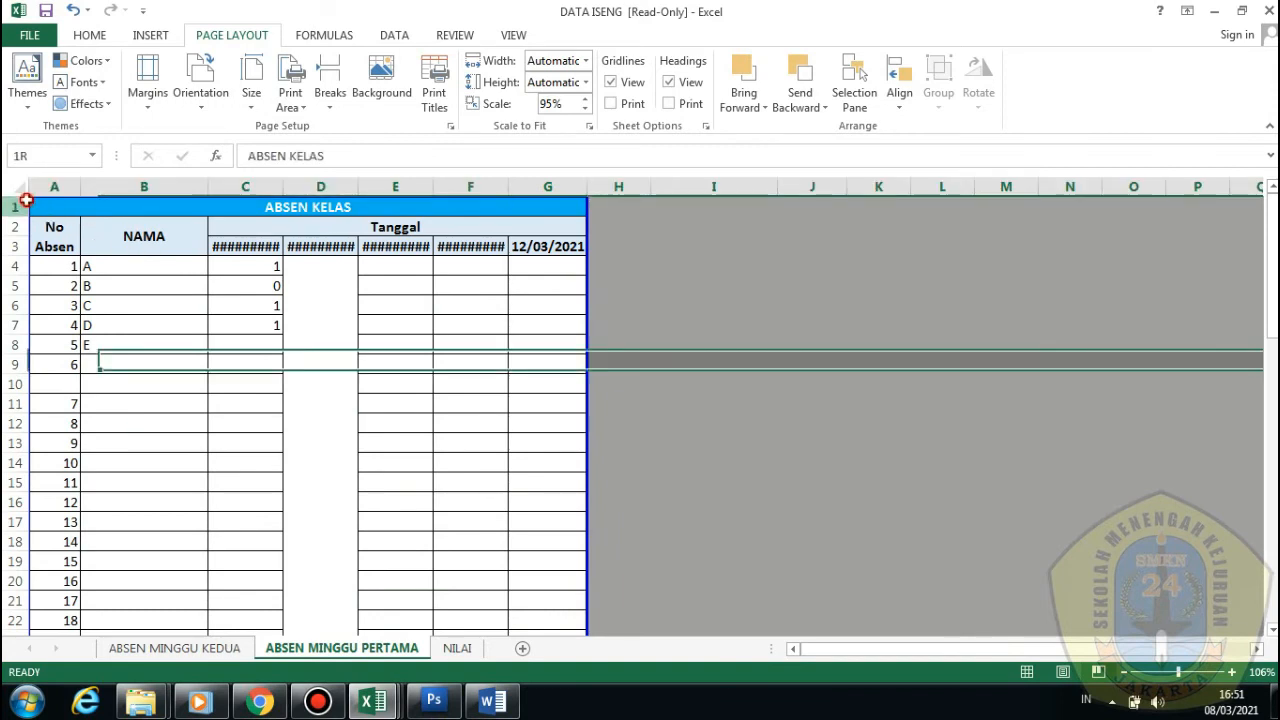
{"action": "mouse_move", "coordinate": [26, 200]}
{"action": "left_mouse_down"}
{"action": "mouse_move", "coordinate": [16, 268]}
{"action": "mouse_move", "coordinate": [18, 207]}
{"action": "left_mouse_up"}
Look over cells lower on page 2, then return to Normal view at row 1
{"action": "scroll", "coordinate": [266, 416], "scroll_direction": "down", "scroll_amount": 17}
{"action": "left_click", "coordinate": [180, 305]}
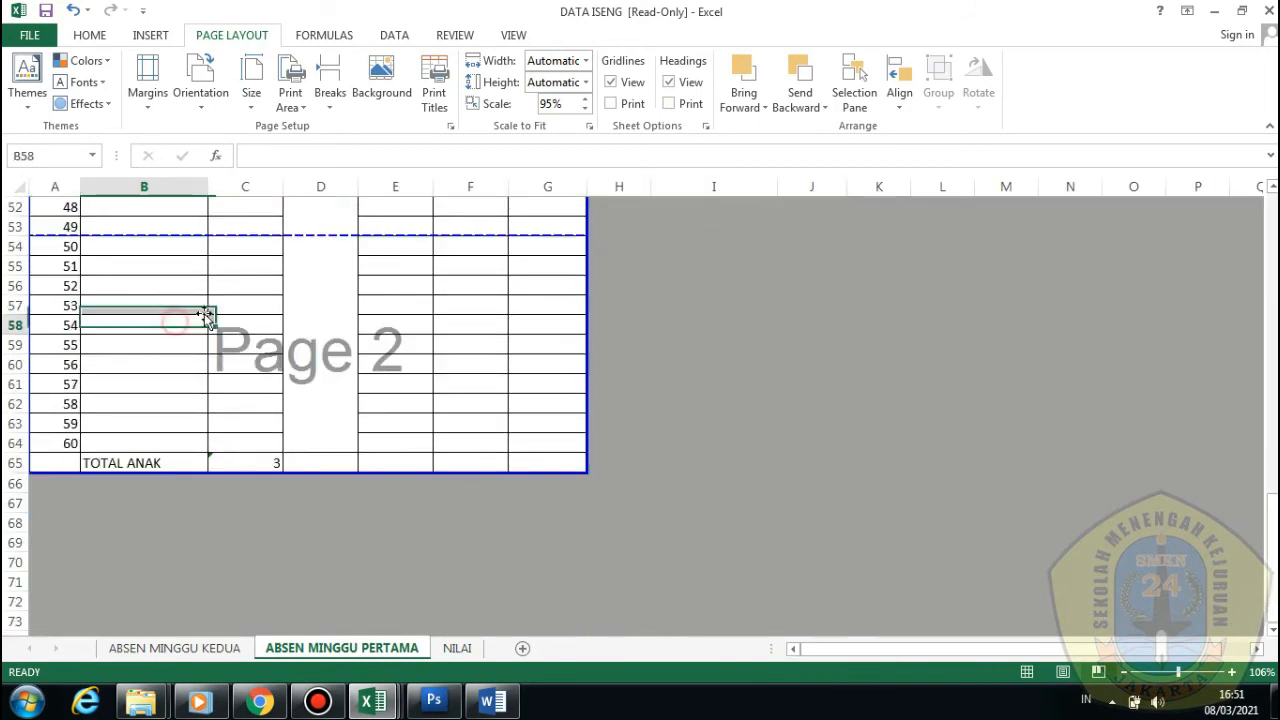
{"action": "left_click", "coordinate": [253, 302]}
{"action": "left_click", "coordinate": [428, 334]}
{"action": "left_click", "coordinate": [489, 340]}
{"action": "scroll", "coordinate": [506, 354], "scroll_direction": "up", "scroll_amount": 13}
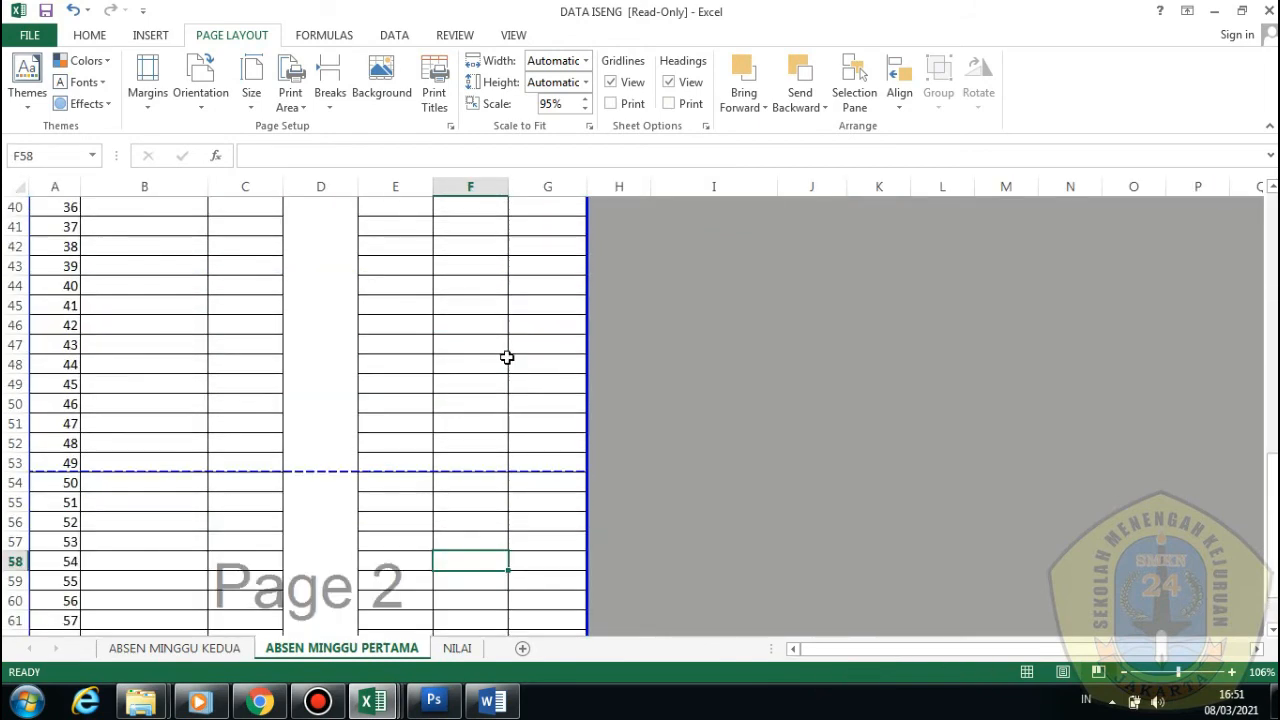
{"action": "scroll", "coordinate": [531, 403], "scroll_direction": "up", "scroll_amount": 4}
{"action": "left_click", "coordinate": [1031, 674]}
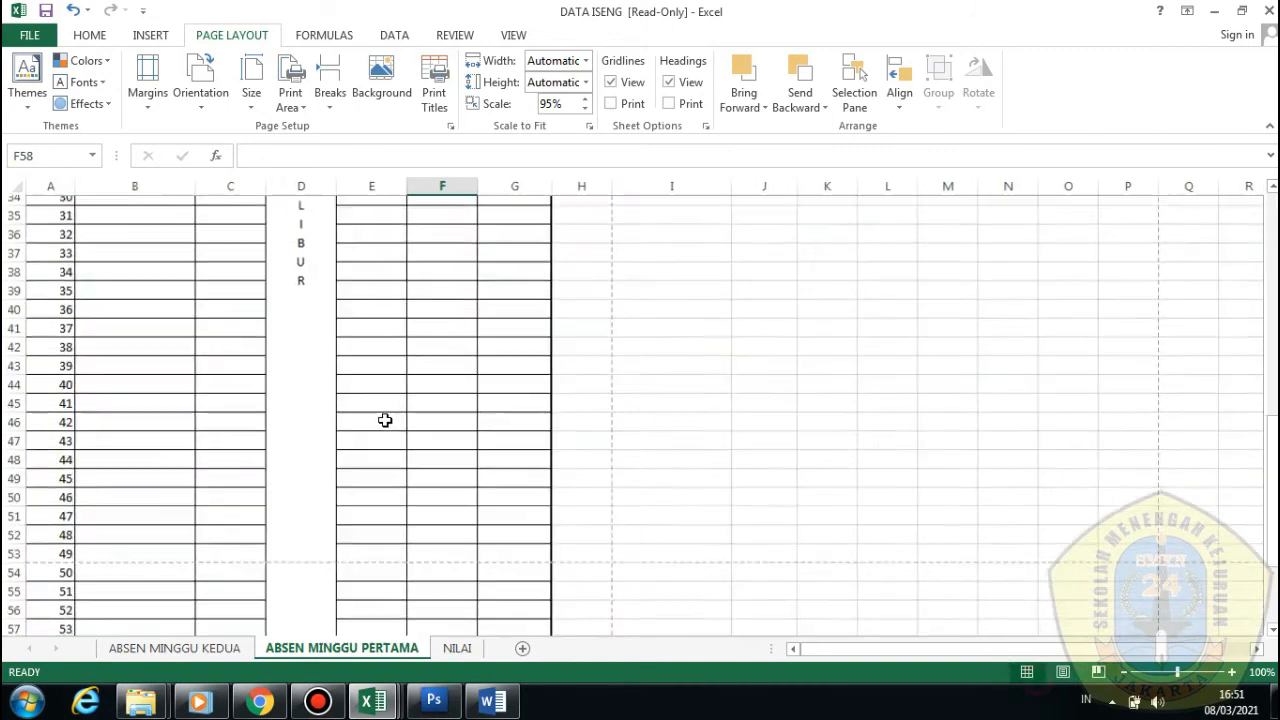
{"action": "scroll", "coordinate": [384, 420], "scroll_direction": "up", "scroll_amount": 6}
{"action": "scroll", "coordinate": [383, 420], "scroll_direction": "up", "scroll_amount": 5}
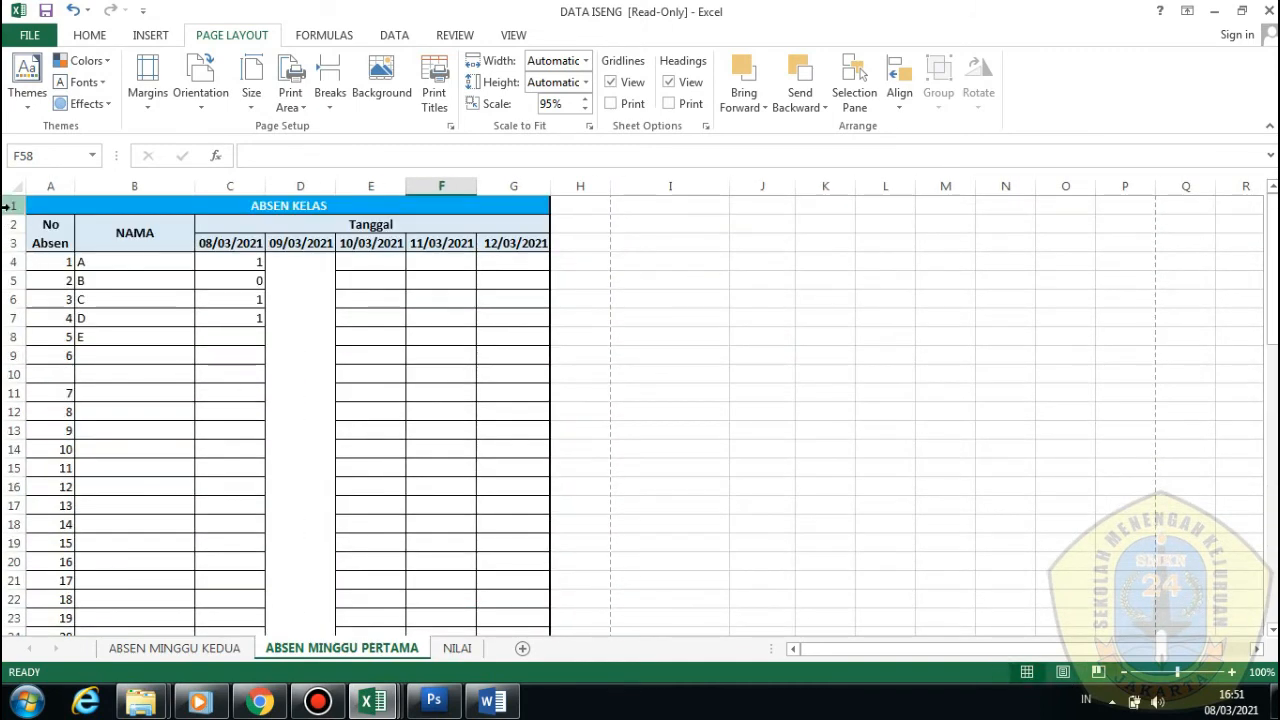
Select header rows 1–3 and open the Page Layout Print Titles settings
{"action": "left_click_drag", "start_coordinate": [10, 207], "coordinate": [9, 244]}
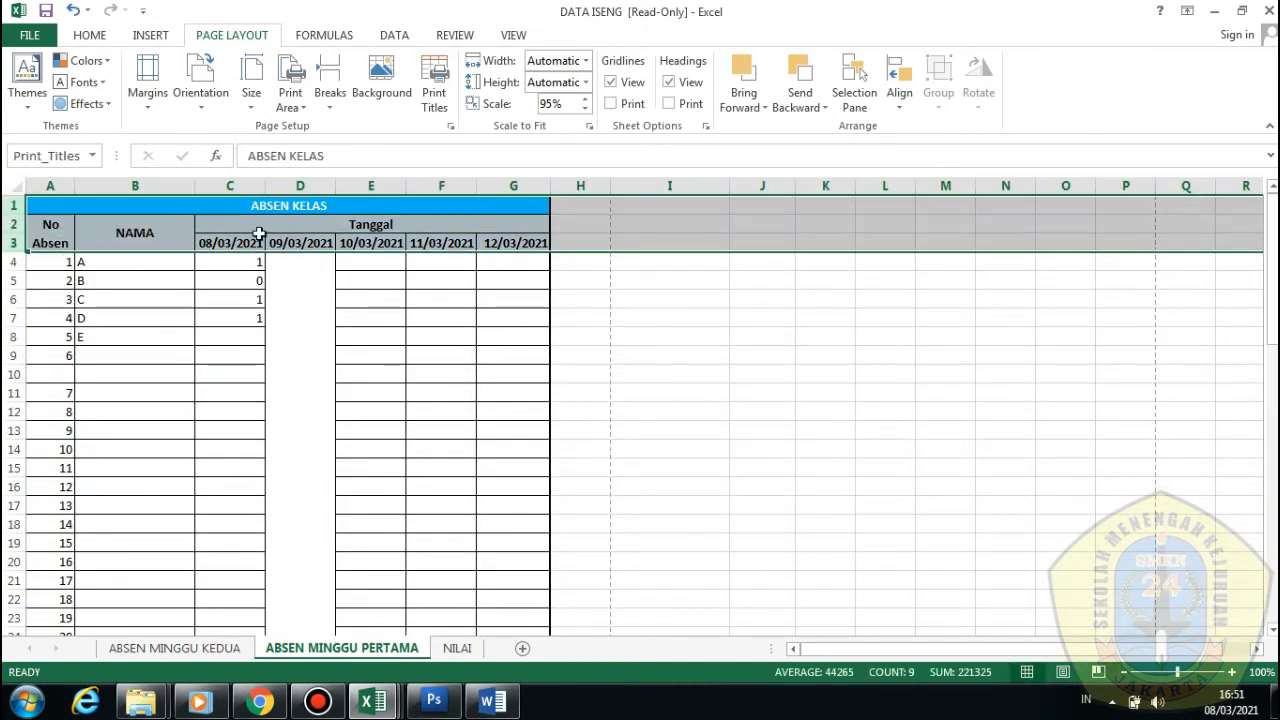
{"action": "left_click", "coordinate": [293, 231]}
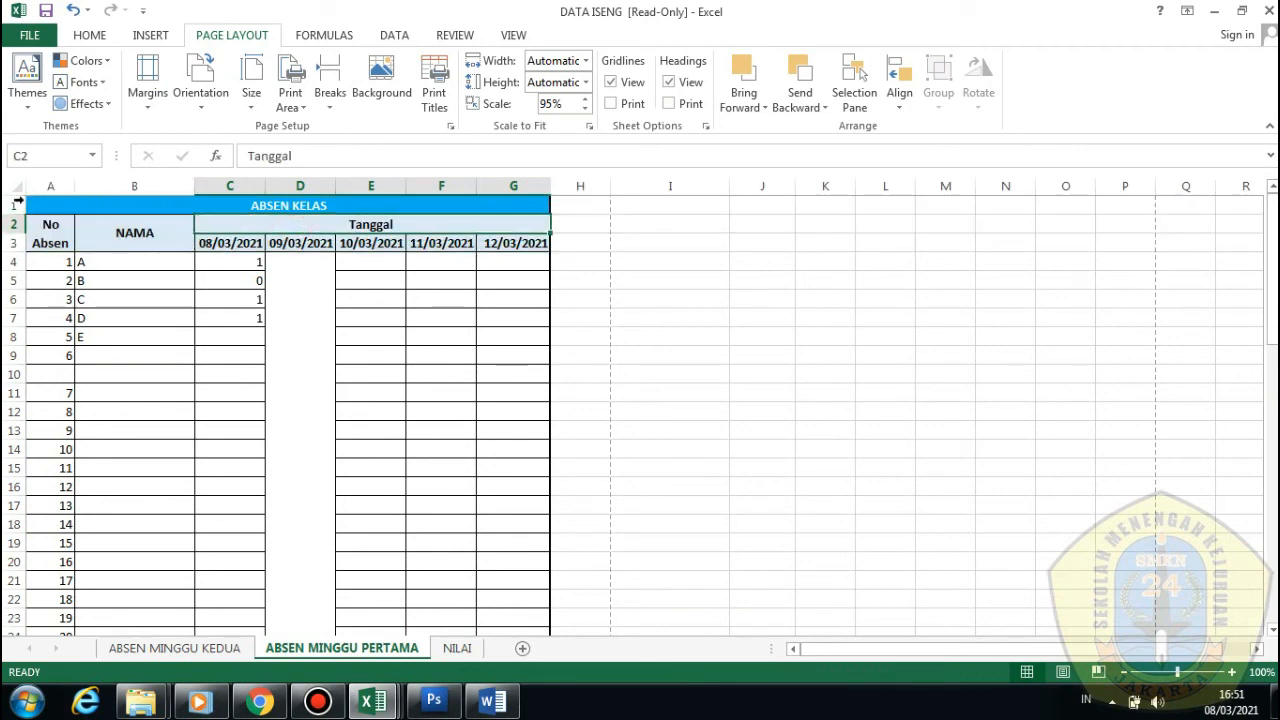
{"action": "left_click_drag", "start_coordinate": [16, 203], "coordinate": [13, 235]}
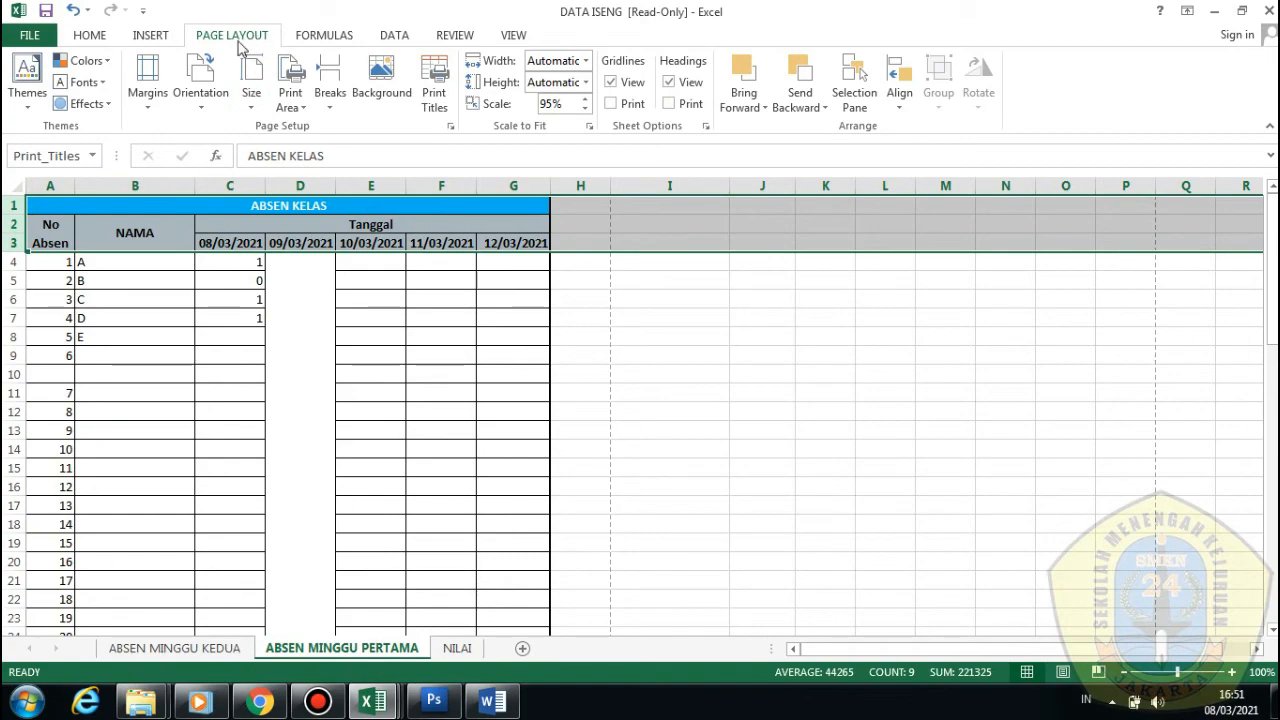
{"action": "left_click", "coordinate": [433, 90]}
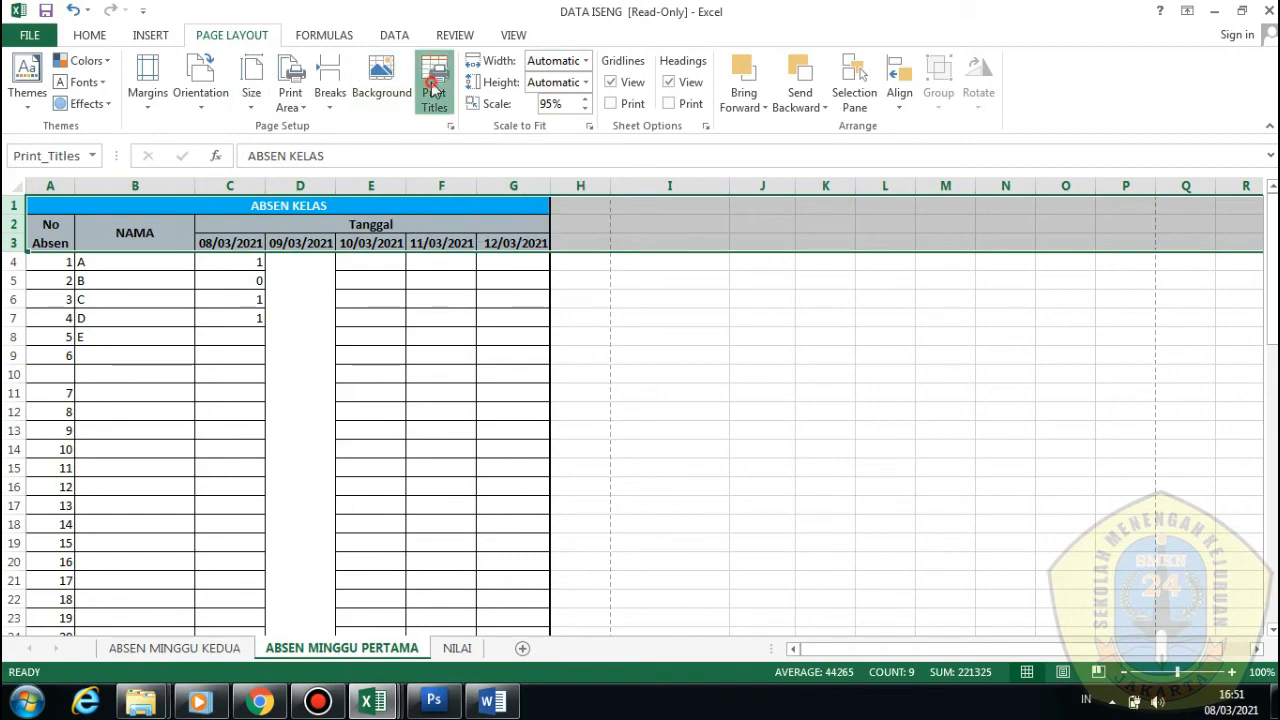
Set rows 1–3 as the rows to repeat at top, then open Print Preview
{"action": "left_click_drag", "start_coordinate": [408, 263], "coordinate": [455, 62]}
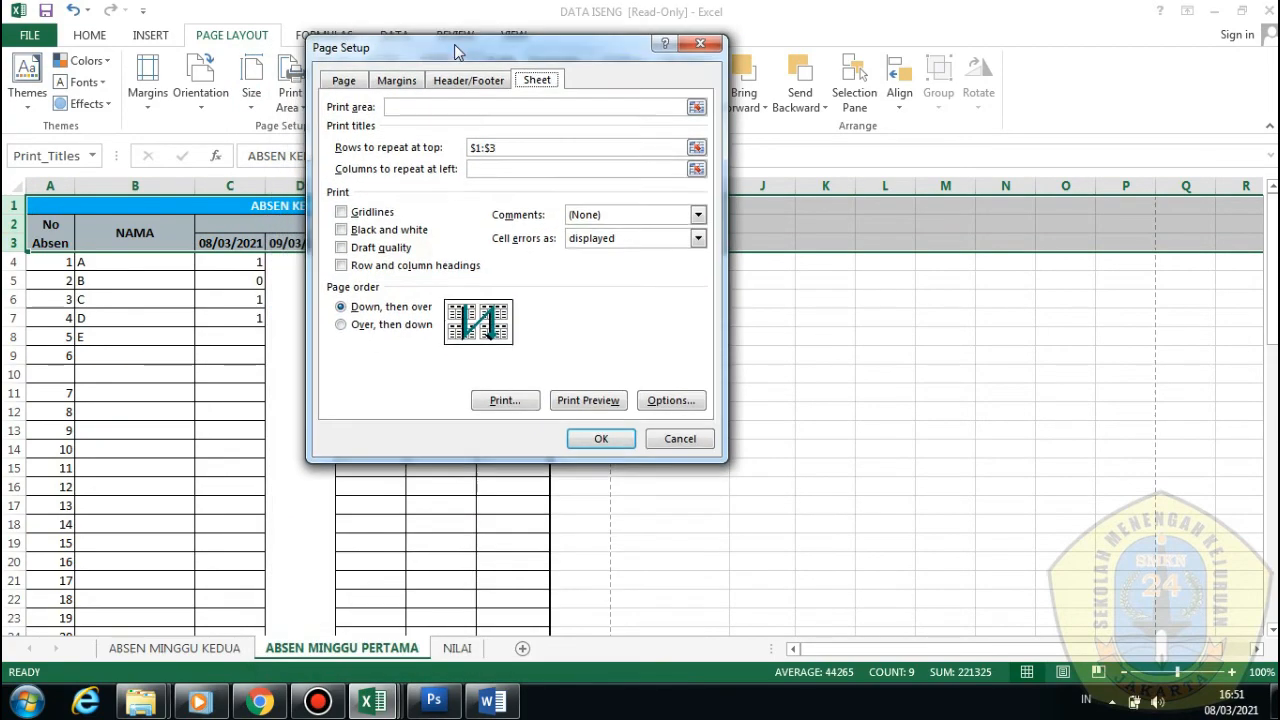
{"action": "left_click", "coordinate": [509, 158]}
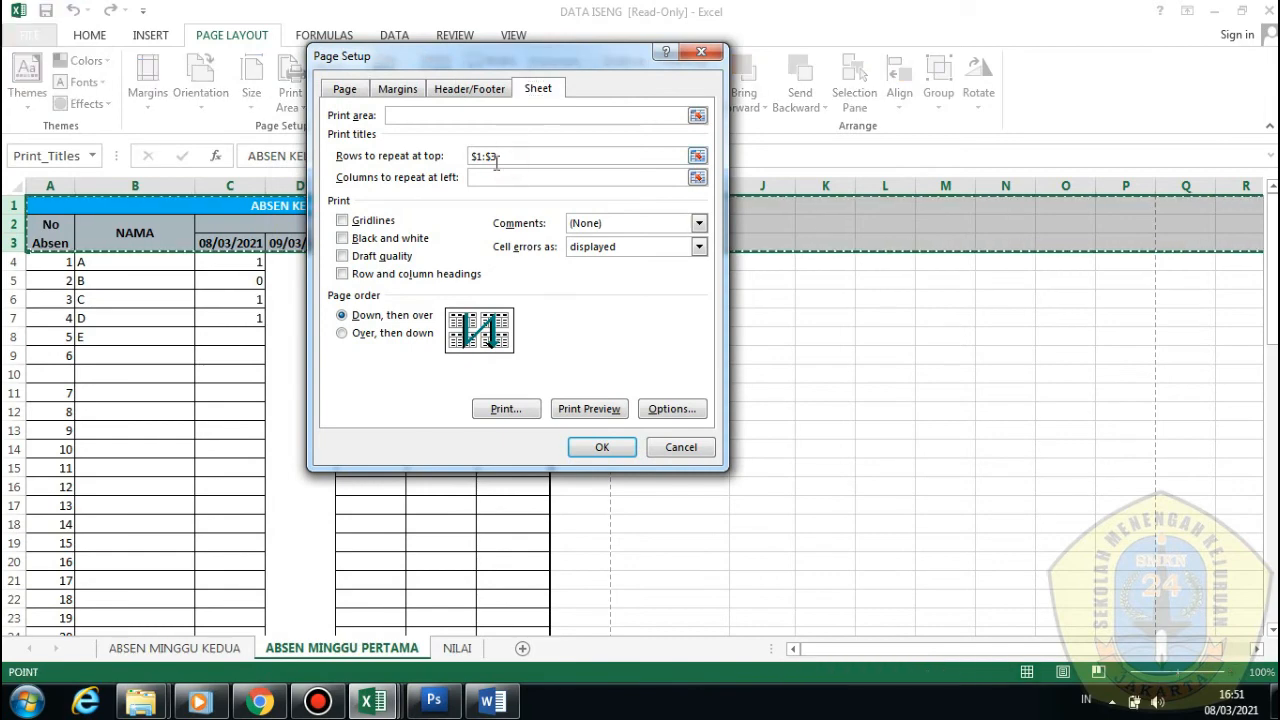
{"action": "left_click_drag", "start_coordinate": [10, 205], "coordinate": [17, 242]}
{"action": "left_click", "coordinate": [15, 208]}
{"action": "left_click", "coordinate": [560, 176]}
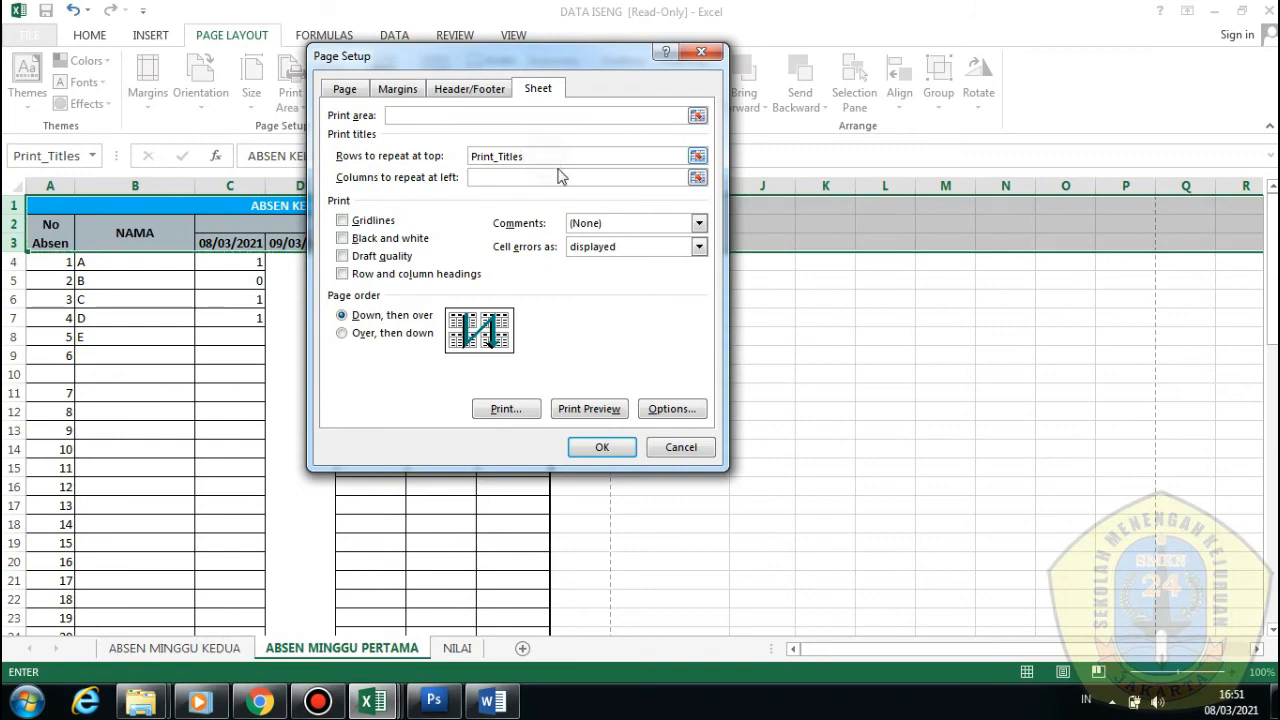
{"action": "left_click", "coordinate": [593, 412]}
Scroll between preview pages 1 and 2 to confirm the ABSEN KELAS headers repeat
{"action": "scroll", "coordinate": [826, 400], "scroll_direction": "down", "scroll_amount": 3}
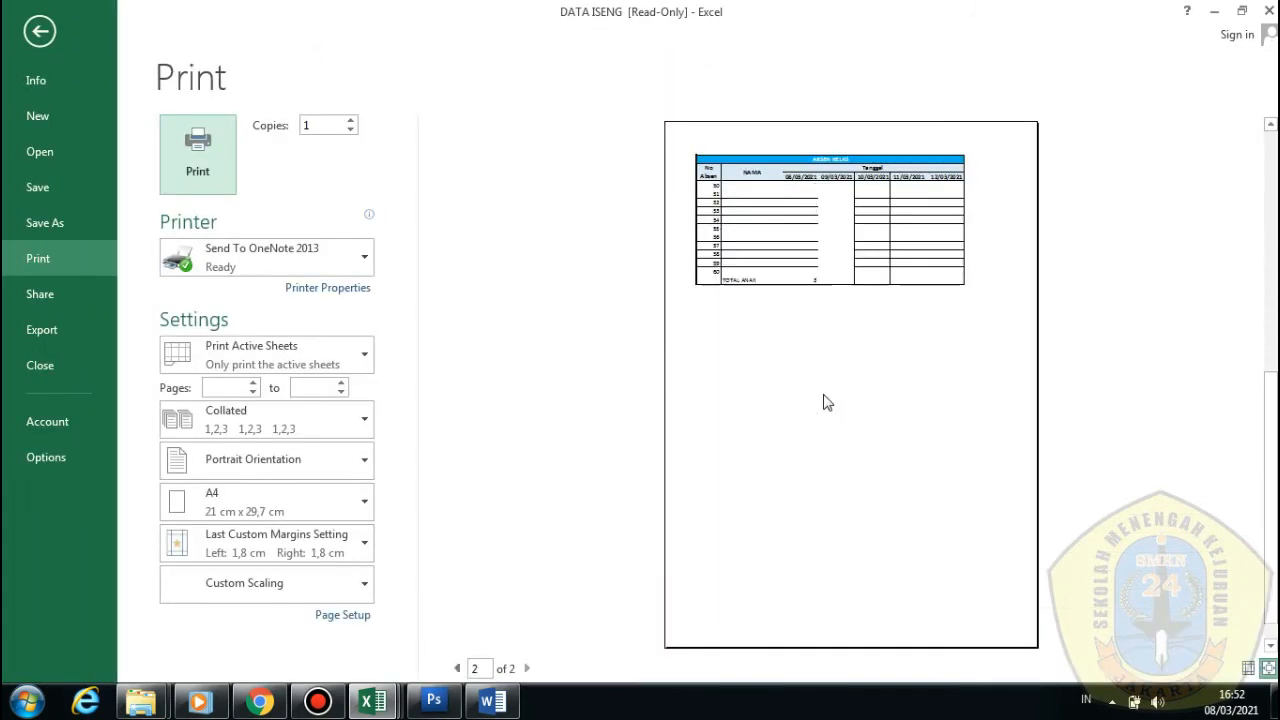
{"action": "scroll", "coordinate": [830, 398], "scroll_direction": "up", "scroll_amount": 3}
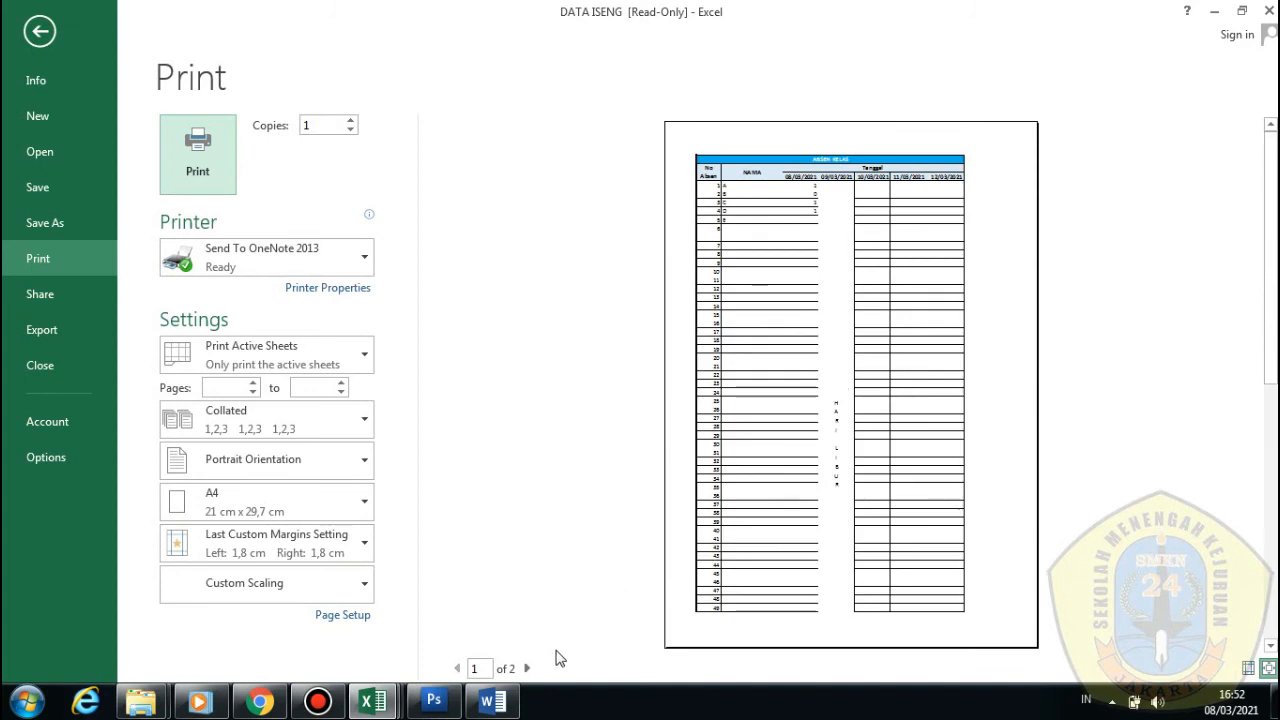
{"action": "scroll", "coordinate": [800, 228], "scroll_direction": "down", "scroll_amount": 3}
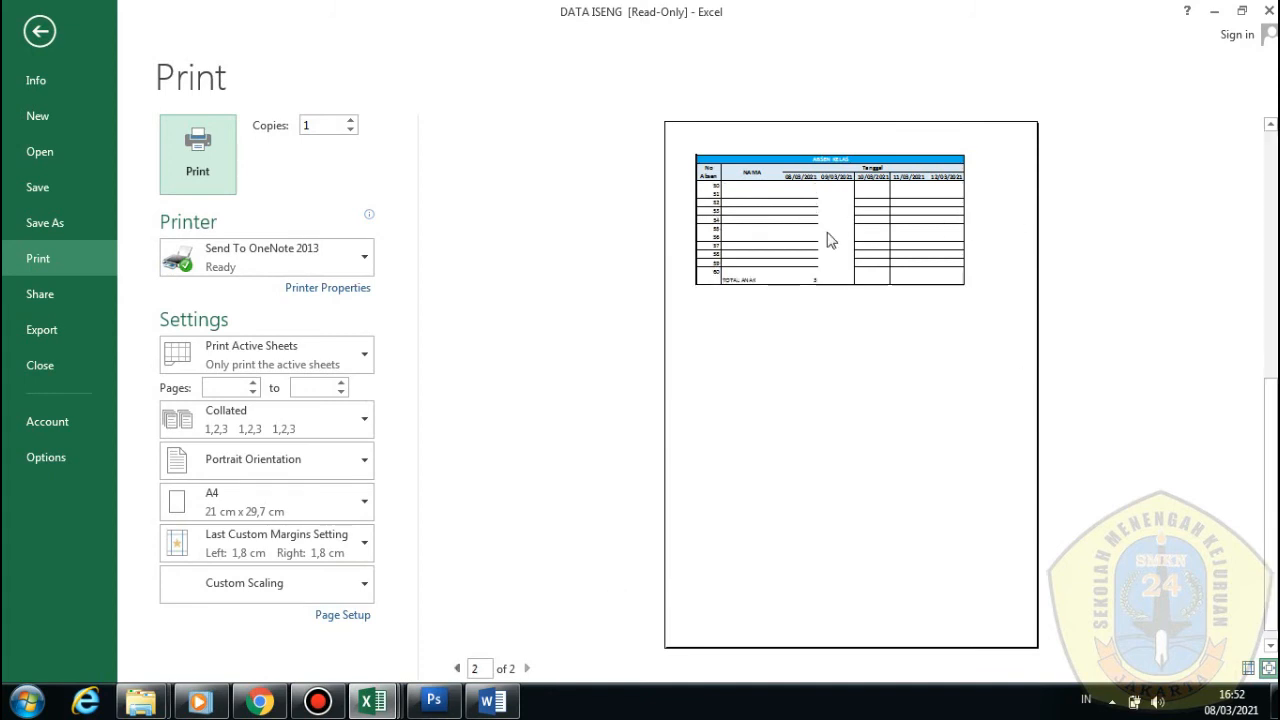
{"action": "scroll", "coordinate": [970, 228], "scroll_direction": "up", "scroll_amount": 3}
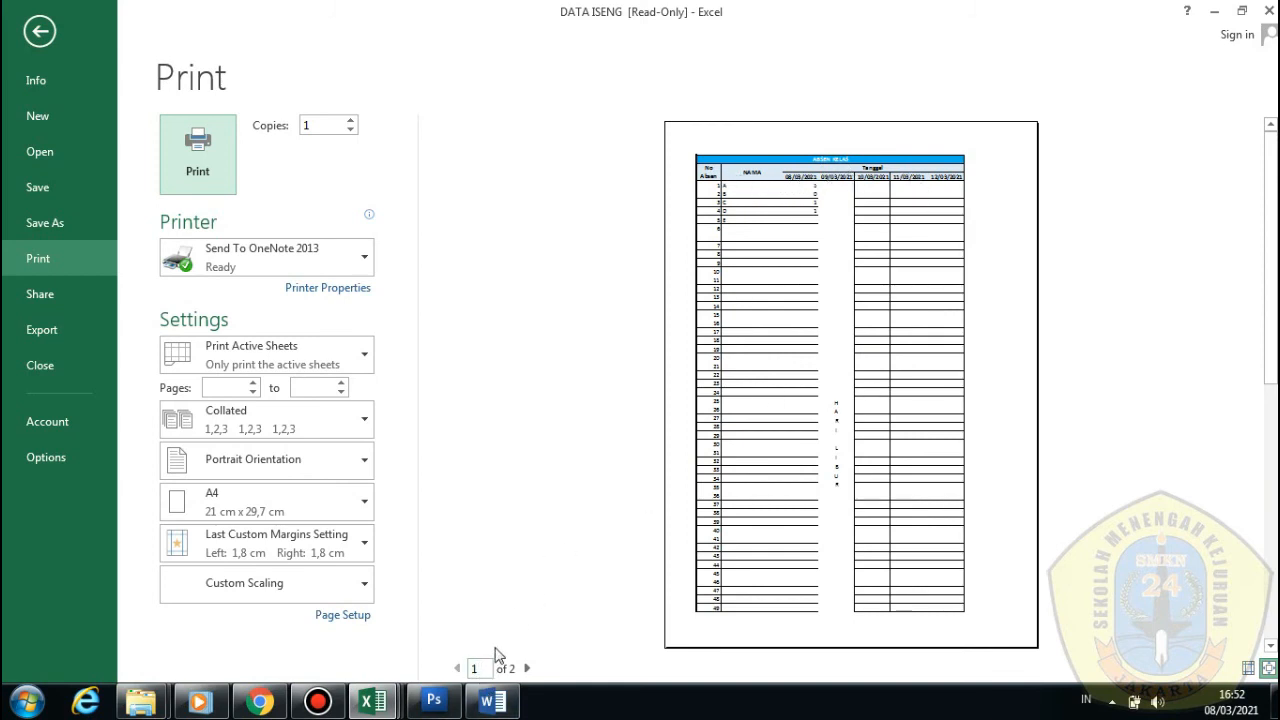
{"action": "scroll", "coordinate": [792, 478], "scroll_direction": "down", "scroll_amount": 3}
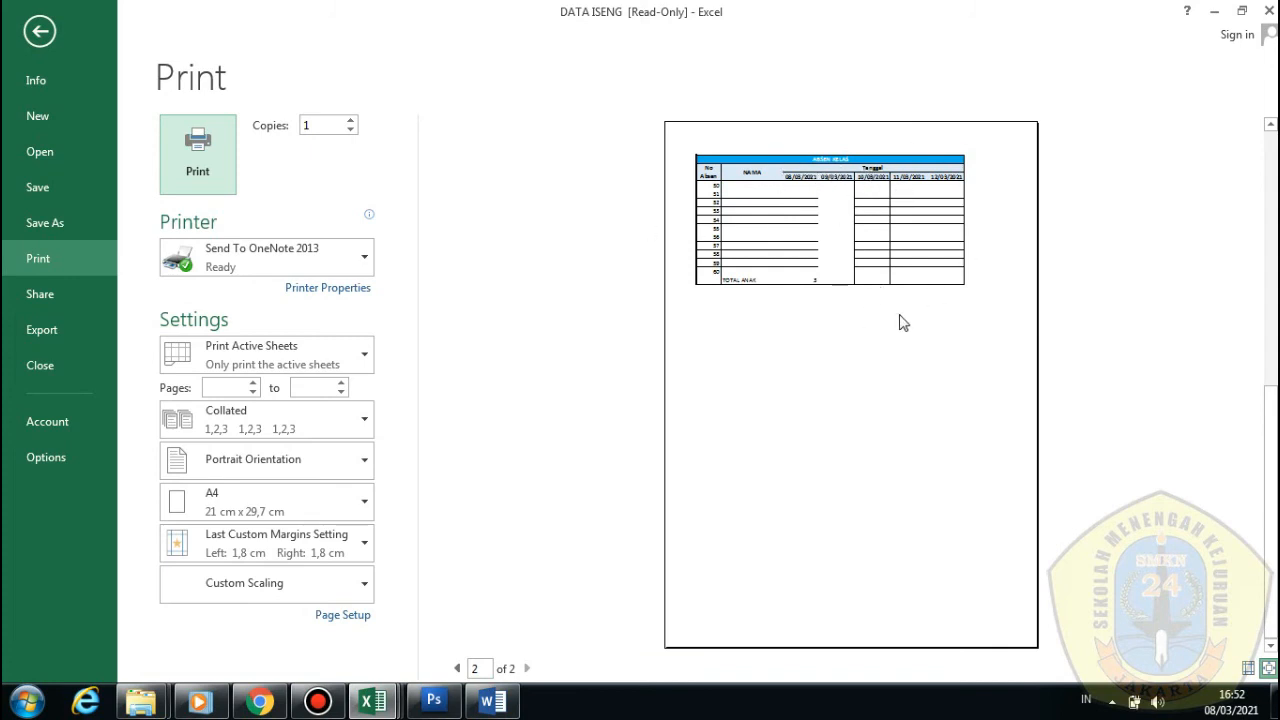
{"action": "scroll", "coordinate": [903, 322], "scroll_direction": "up", "scroll_amount": 1}
{"action": "scroll", "coordinate": [903, 322], "scroll_direction": "down", "scroll_amount": 1}
{"action": "scroll", "coordinate": [882, 350], "scroll_direction": "up", "scroll_amount": 1}
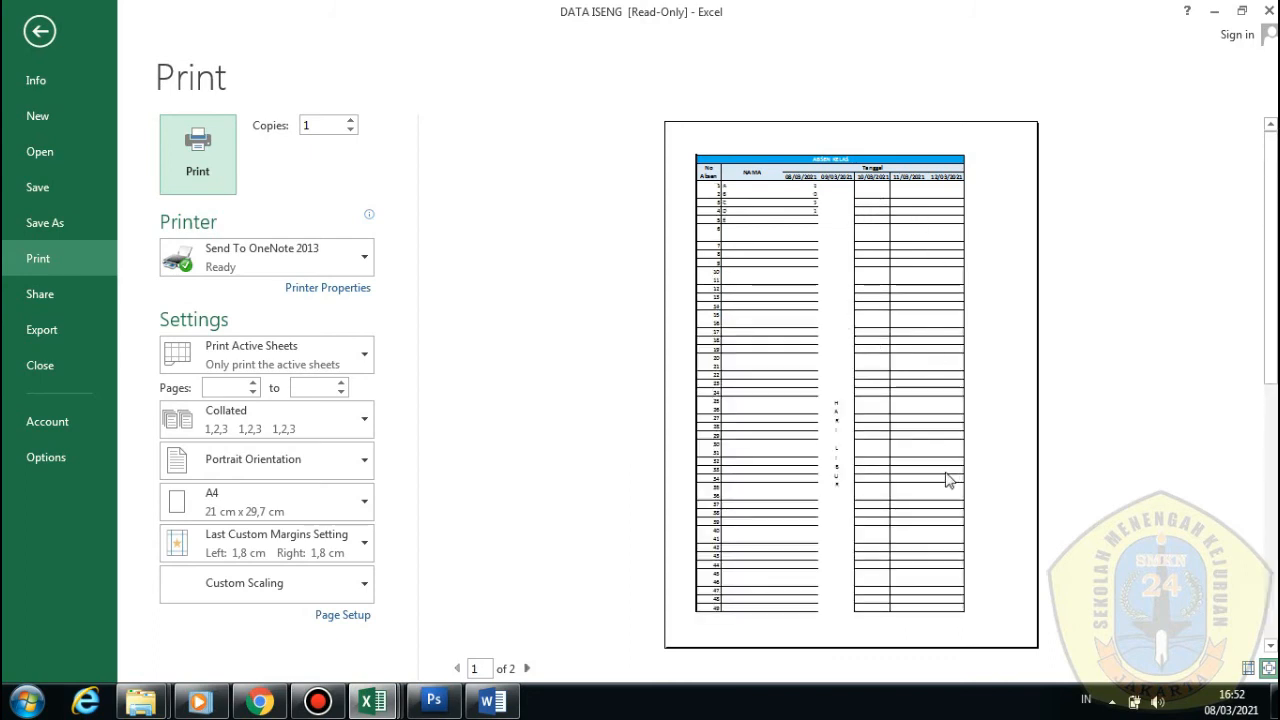
{"action": "scroll", "coordinate": [928, 478], "scroll_direction": "down", "scroll_amount": 1}
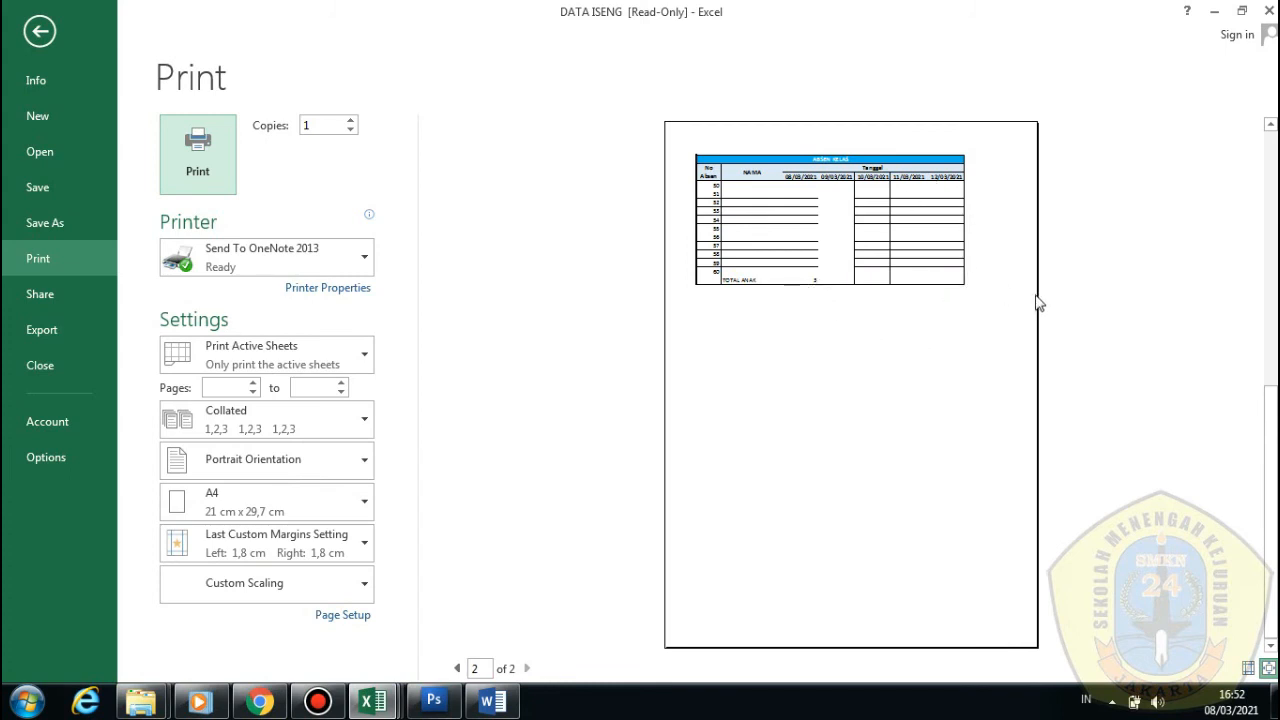
Return to the ABSEN MINGGU PERTAMA worksheet and switch it to Page Break Preview
{"action": "left_click", "coordinate": [40, 31]}
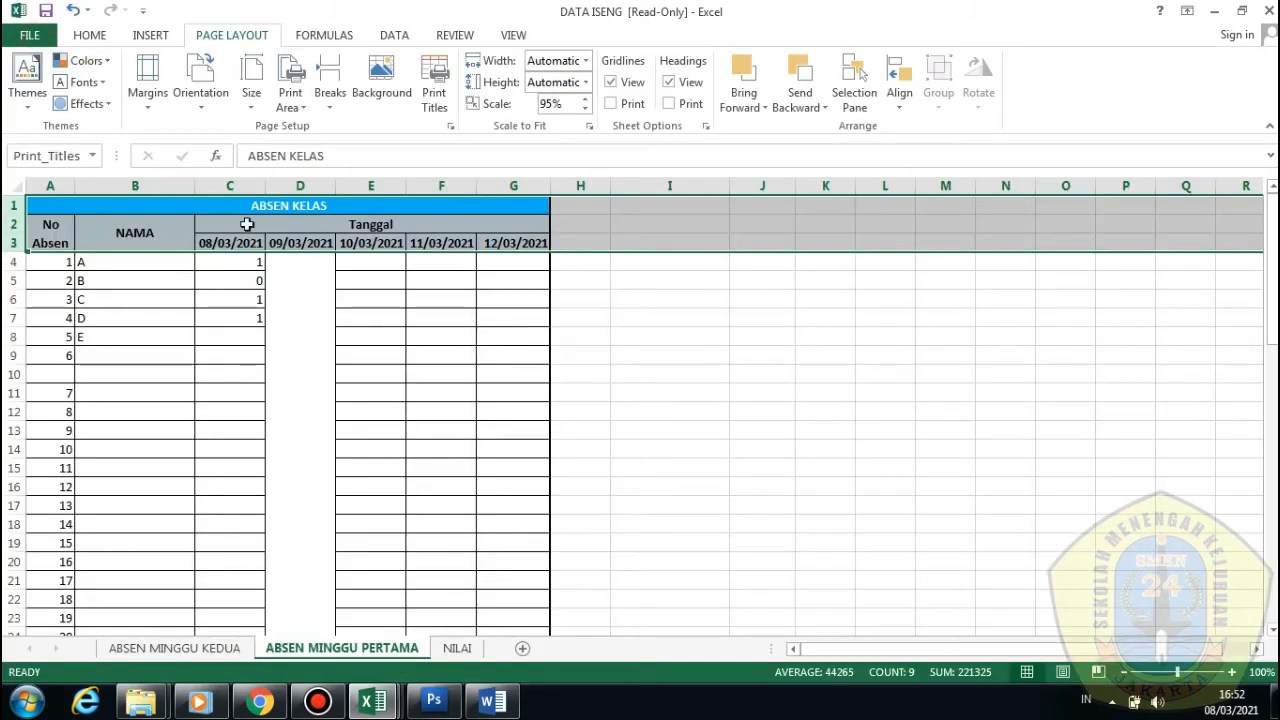
{"action": "scroll", "coordinate": [331, 307], "scroll_direction": "down", "scroll_amount": 18}
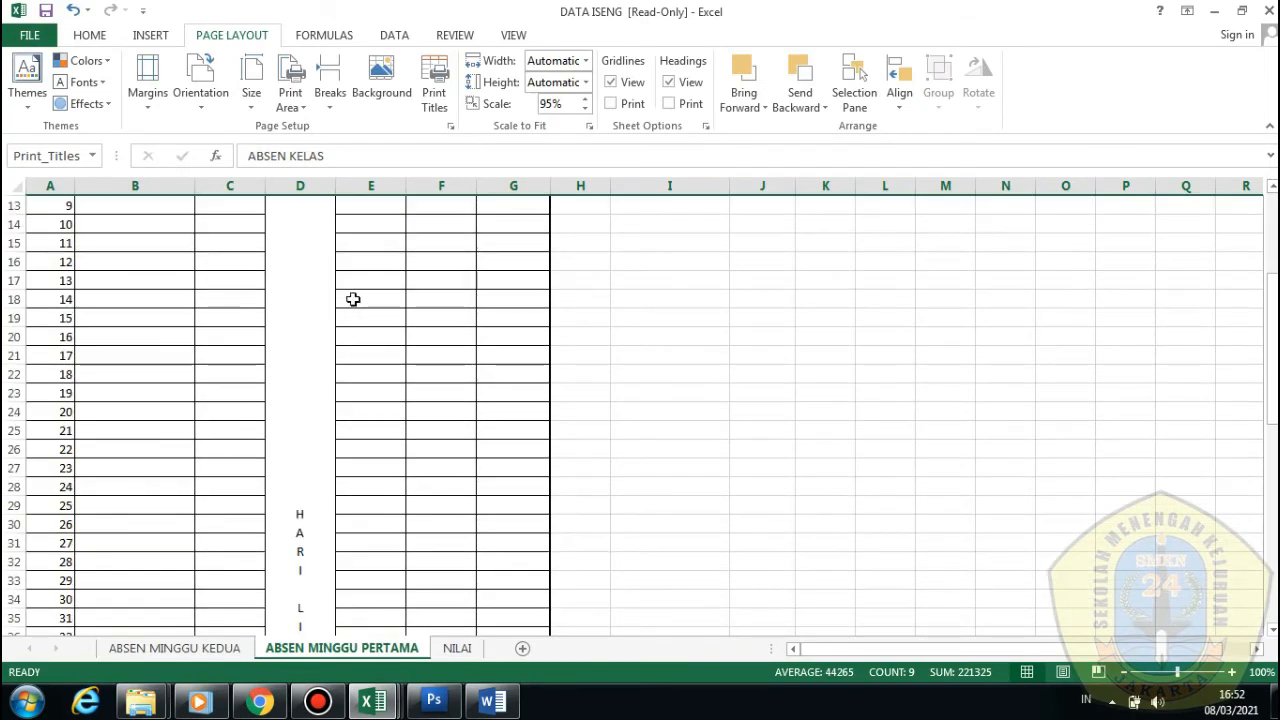
{"action": "scroll", "coordinate": [355, 300], "scroll_direction": "up", "scroll_amount": 2}
{"action": "scroll", "coordinate": [355, 300], "scroll_direction": "up", "scroll_amount": 5}
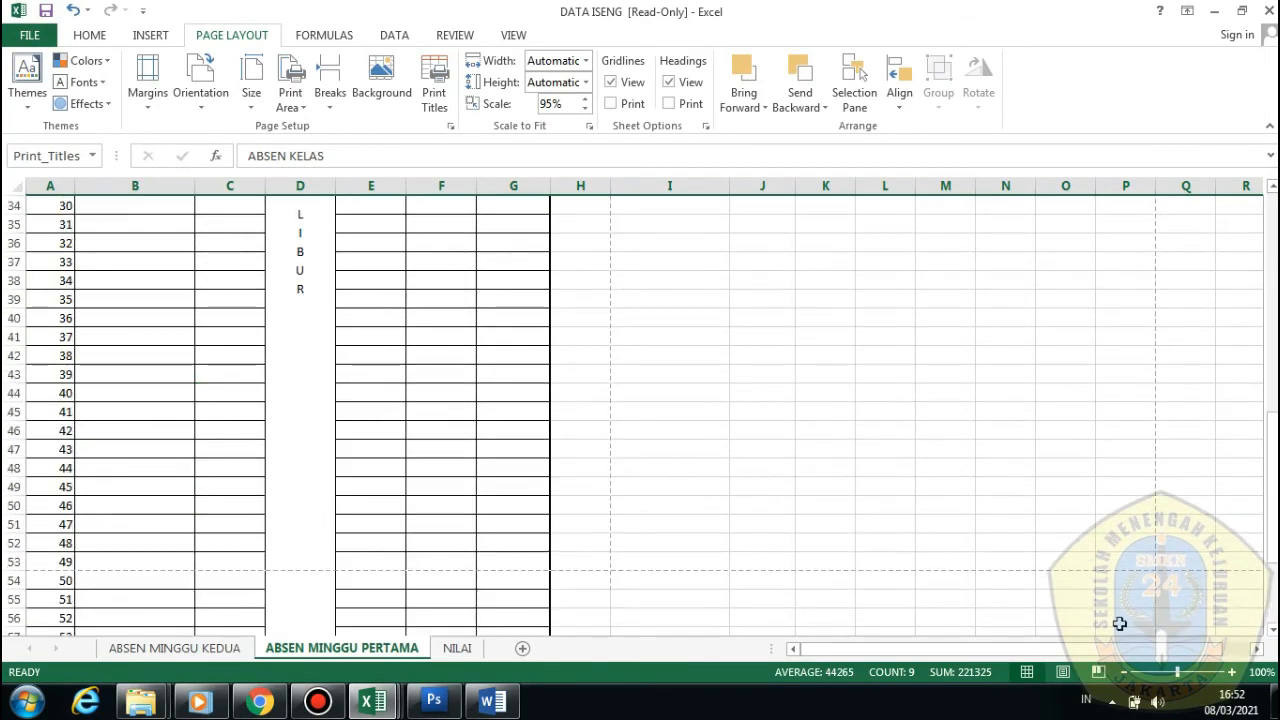
{"action": "left_click", "coordinate": [1097, 672]}
{"action": "scroll", "coordinate": [481, 441], "scroll_direction": "down", "scroll_amount": 5}
{"action": "scroll", "coordinate": [481, 441], "scroll_direction": "down", "scroll_amount": 9}
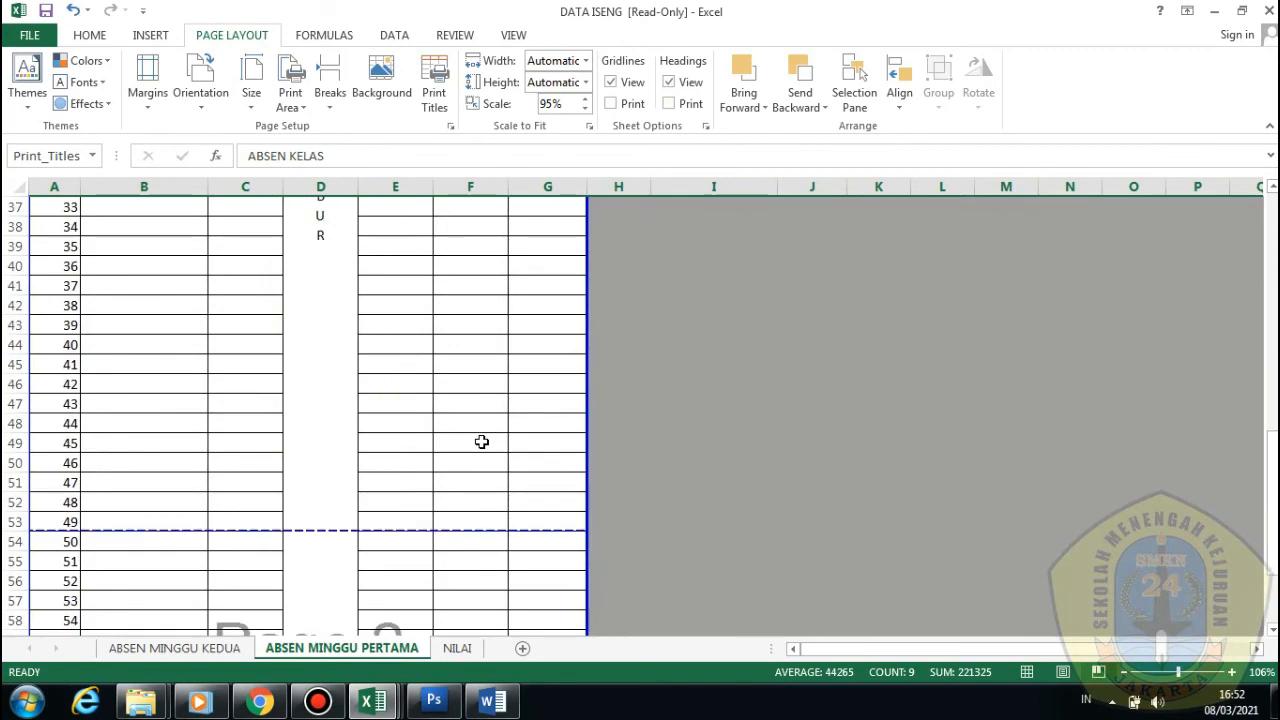
Check the print preview back on page 1 of 2, then return to the sheet
{"action": "left_click", "coordinate": [28, 36]}
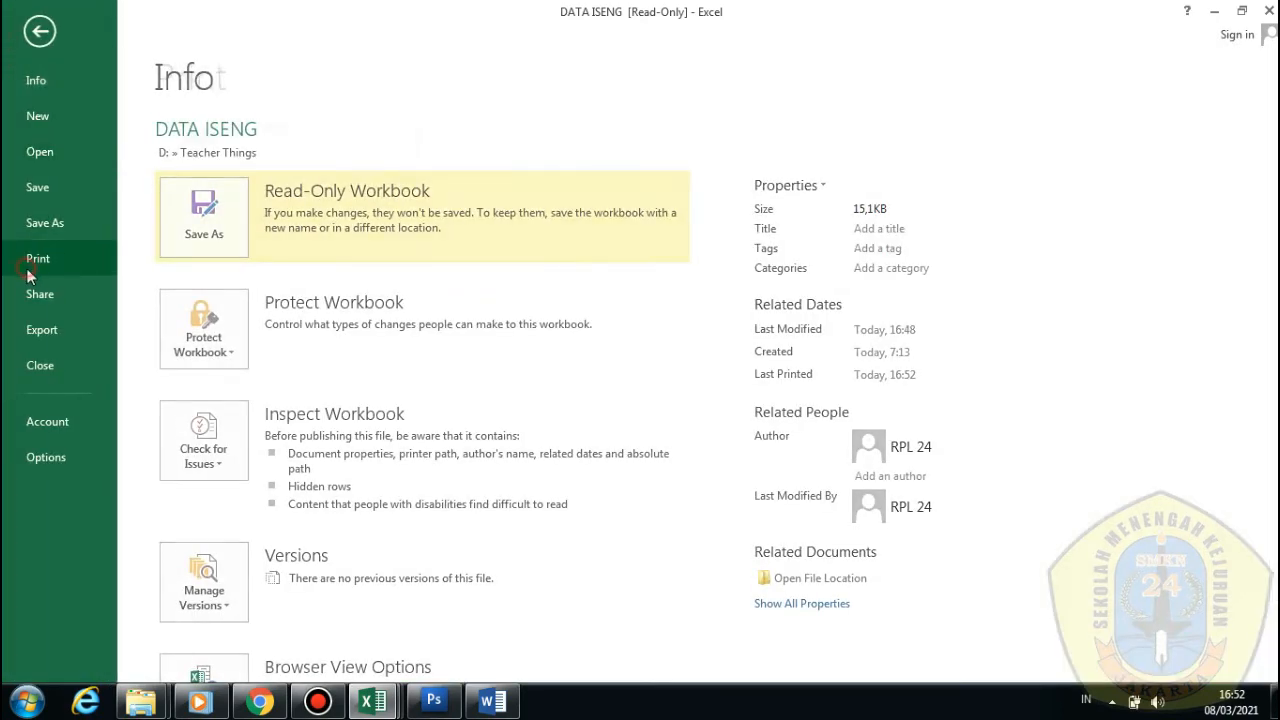
{"action": "left_click", "coordinate": [30, 258]}
{"action": "scroll", "coordinate": [650, 387], "scroll_direction": "up", "scroll_amount": 2}
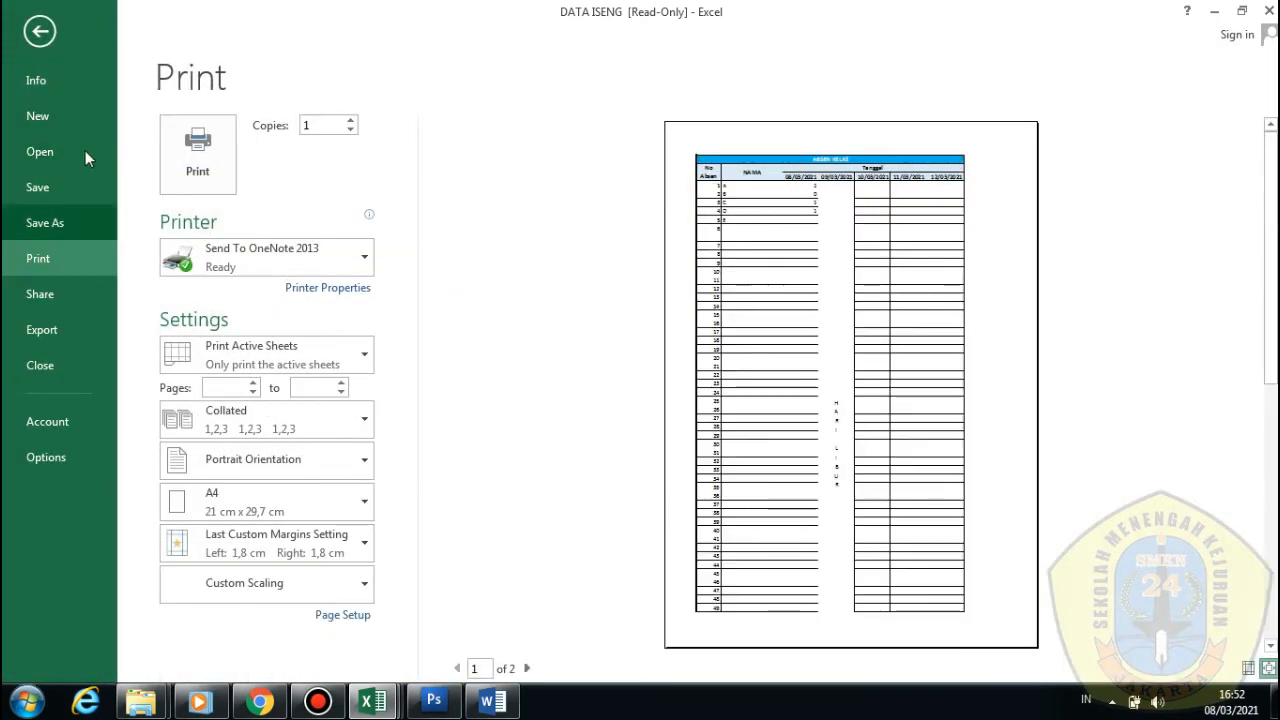
{"action": "left_click", "coordinate": [42, 32]}
Clear the $1:$3 'Rows to repeat at top' setting in Print Titles
{"action": "left_click", "coordinate": [434, 92]}
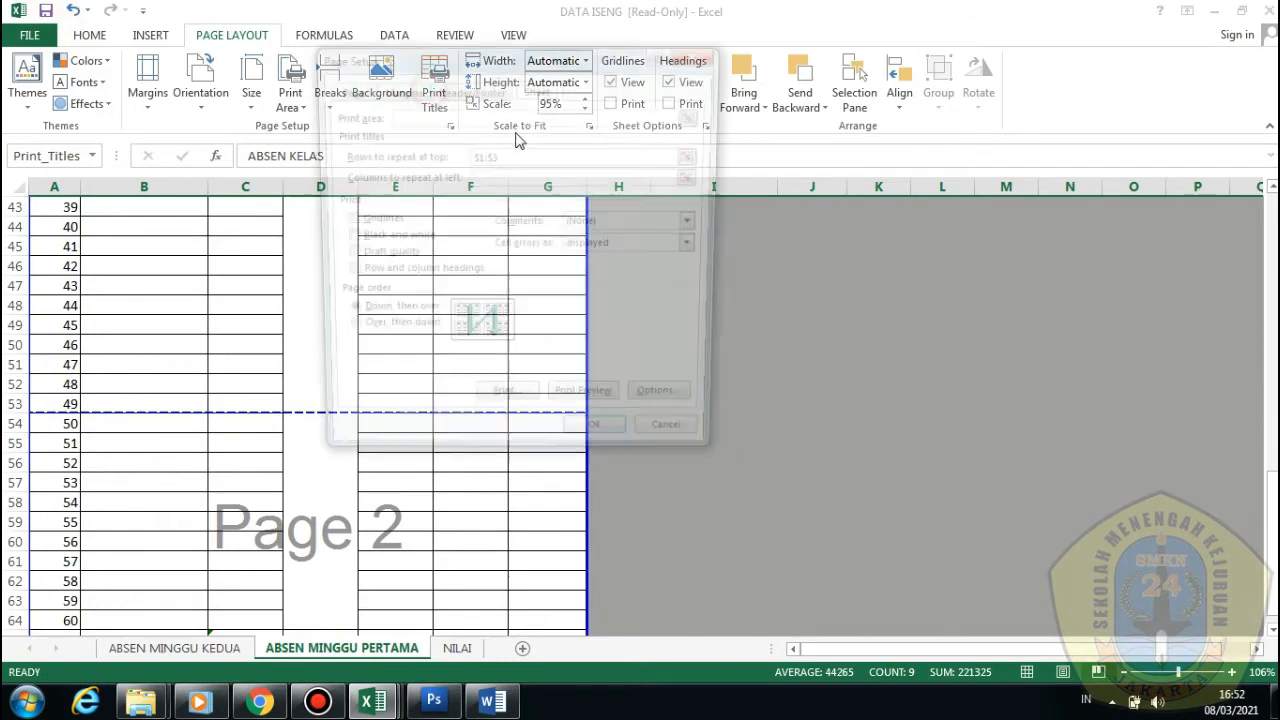
{"action": "double_click", "coordinate": [545, 155]}
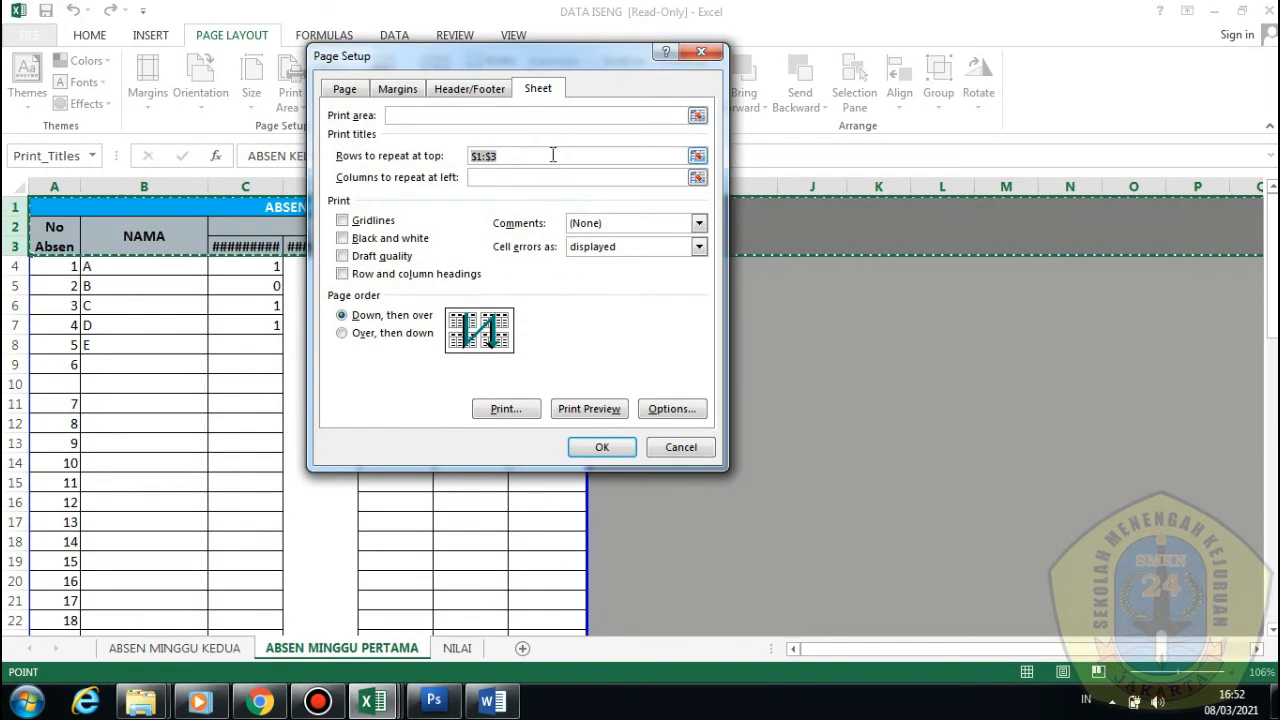
{"action": "key", "text": "BackSpace"}
{"action": "left_click", "coordinate": [600, 447]}
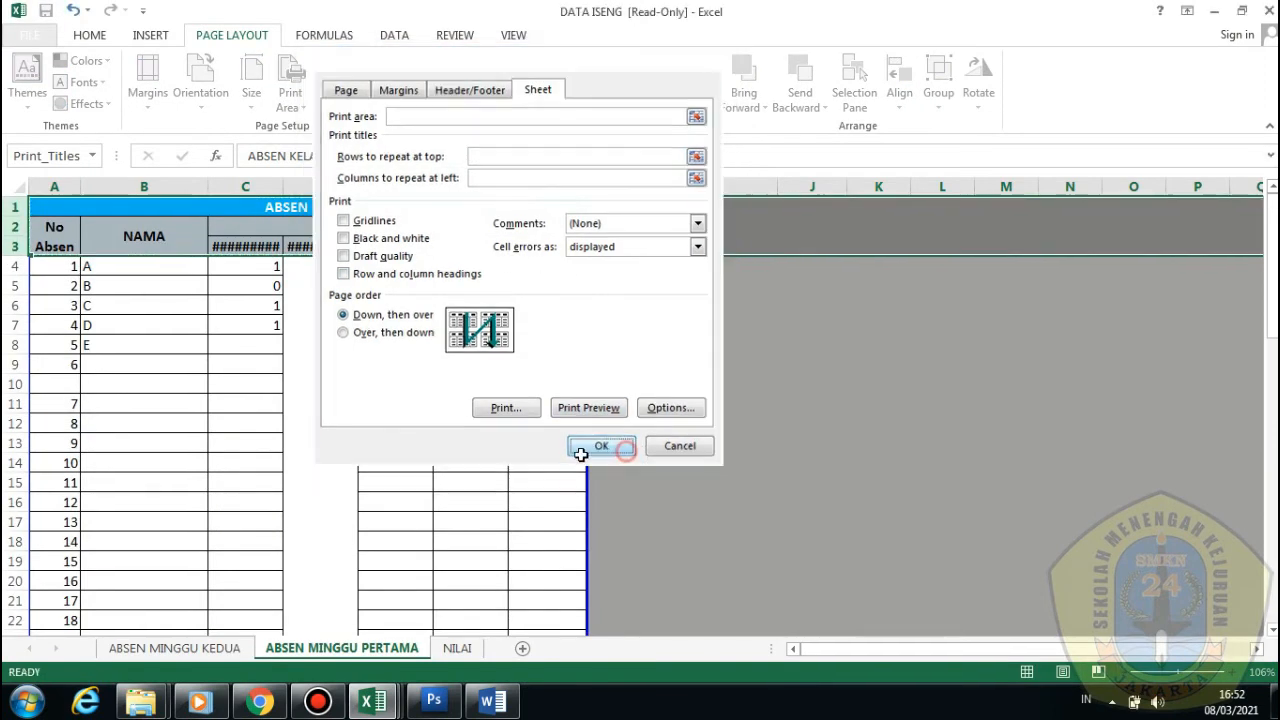
Verify in print preview that page 2 no longer repeats the header rows
{"action": "left_click", "coordinate": [38, 38]}
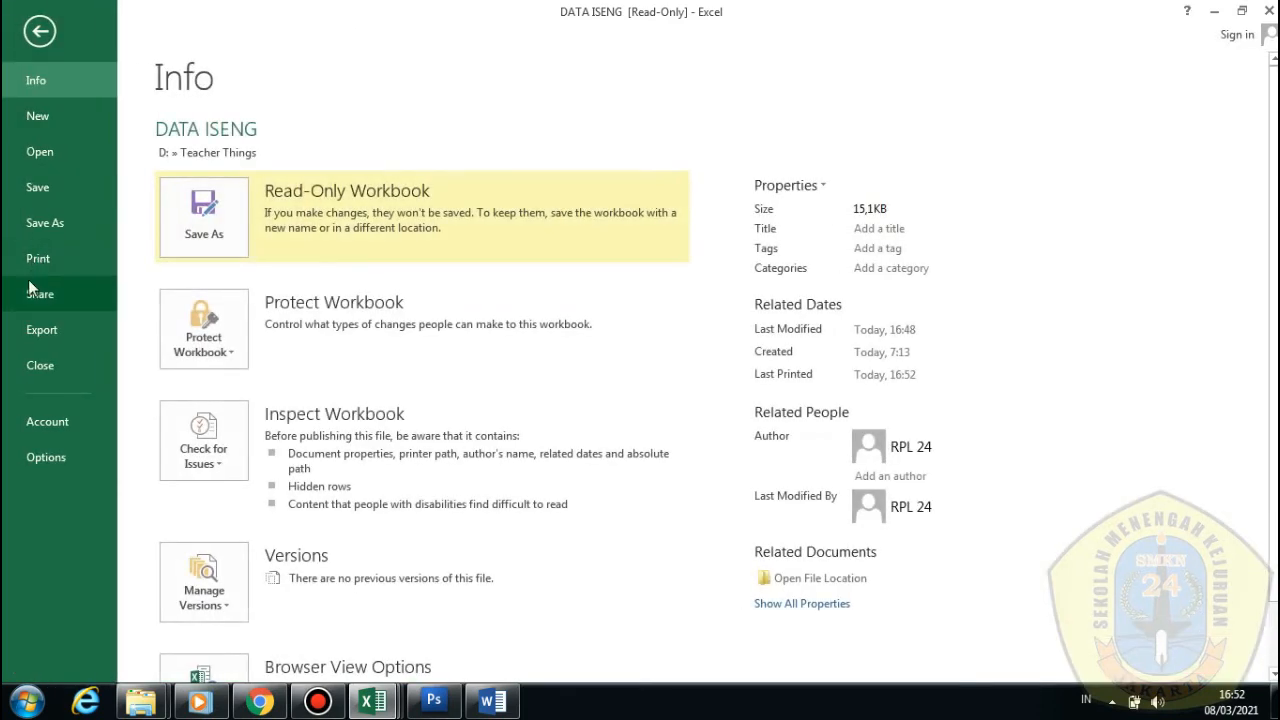
{"action": "left_click", "coordinate": [38, 258]}
{"action": "scroll", "coordinate": [843, 331], "scroll_direction": "down", "scroll_amount": 1}
{"action": "scroll", "coordinate": [843, 331], "scroll_direction": "up", "scroll_amount": 1}
{"action": "scroll", "coordinate": [843, 331], "scroll_direction": "down", "scroll_amount": 1}
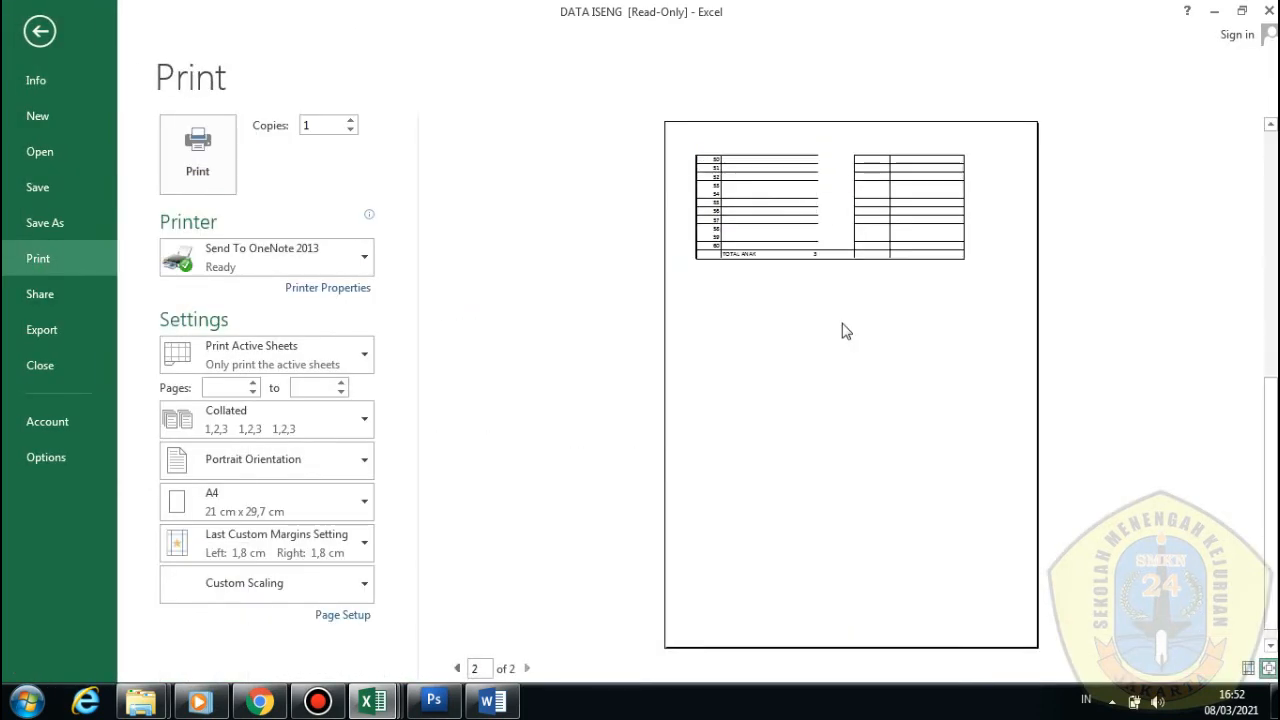
{"action": "scroll", "coordinate": [860, 245], "scroll_direction": "up", "scroll_amount": 1}
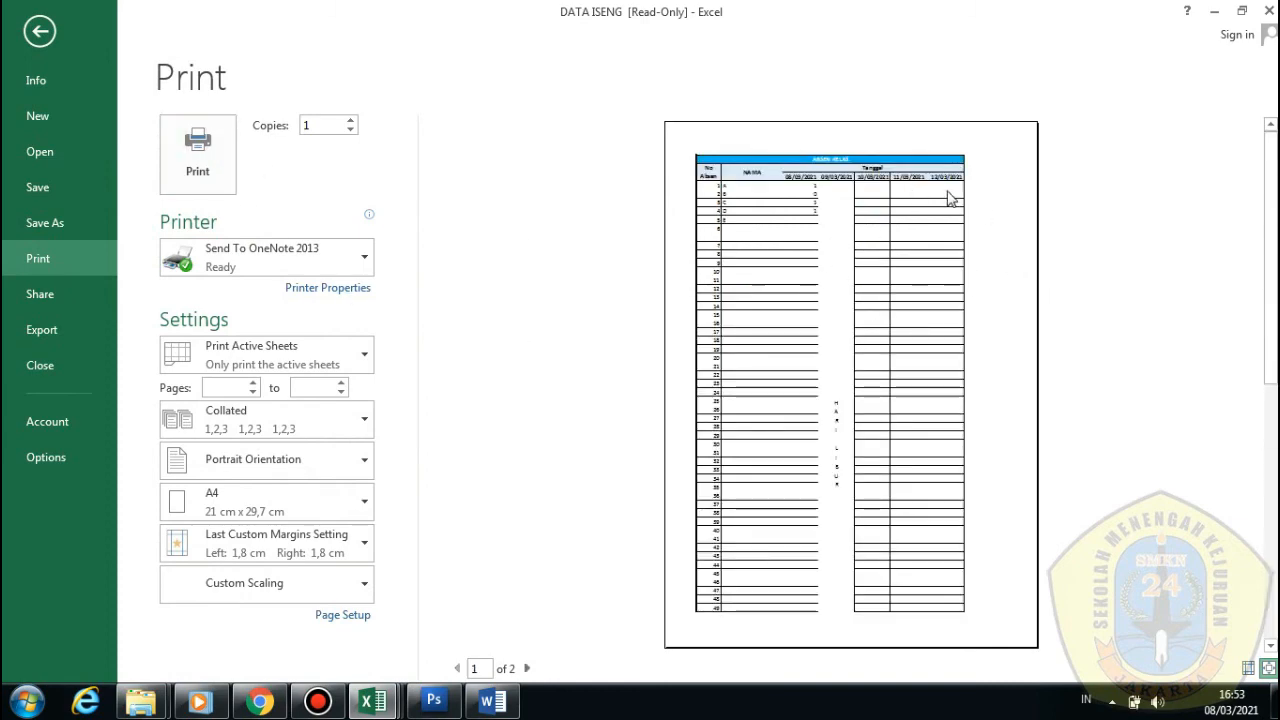
{"action": "left_click", "coordinate": [40, 31]}
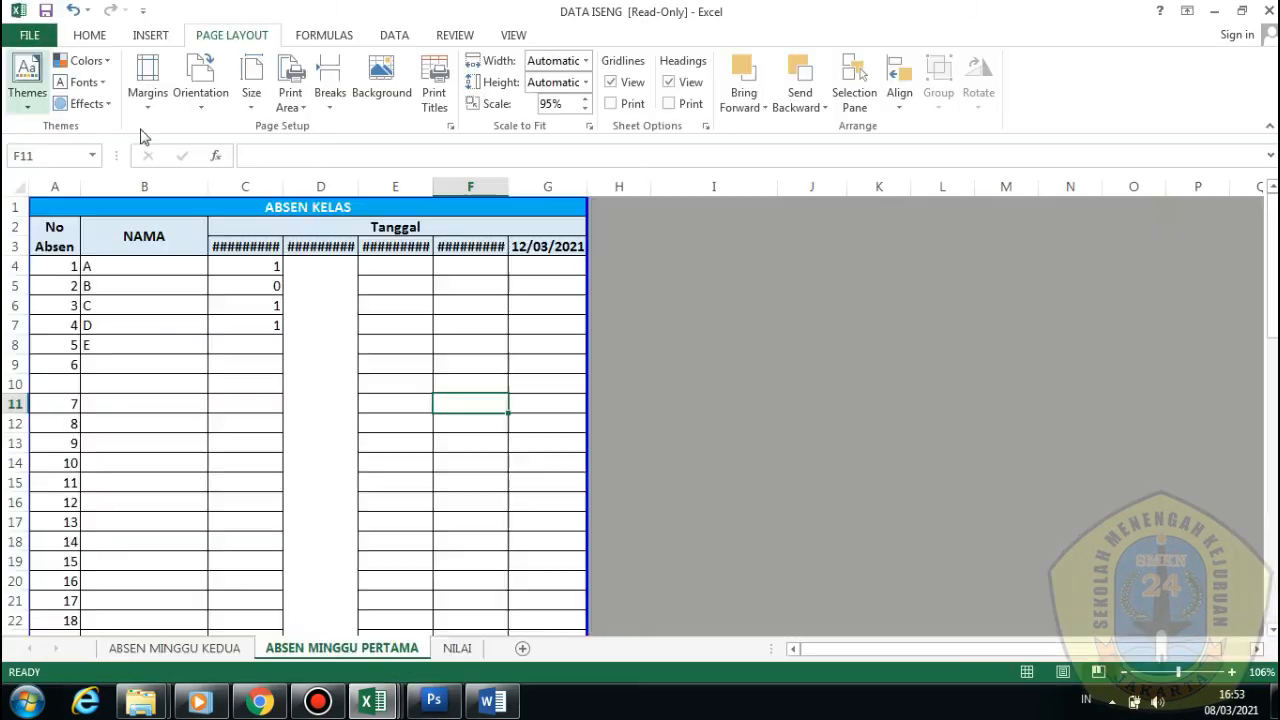
Set rows $1:$3 as the rows to repeat at top in Print Titles
{"action": "left_click", "coordinate": [420, 289]}
{"action": "left_click_drag", "start_coordinate": [54, 204], "coordinate": [277, 230]}
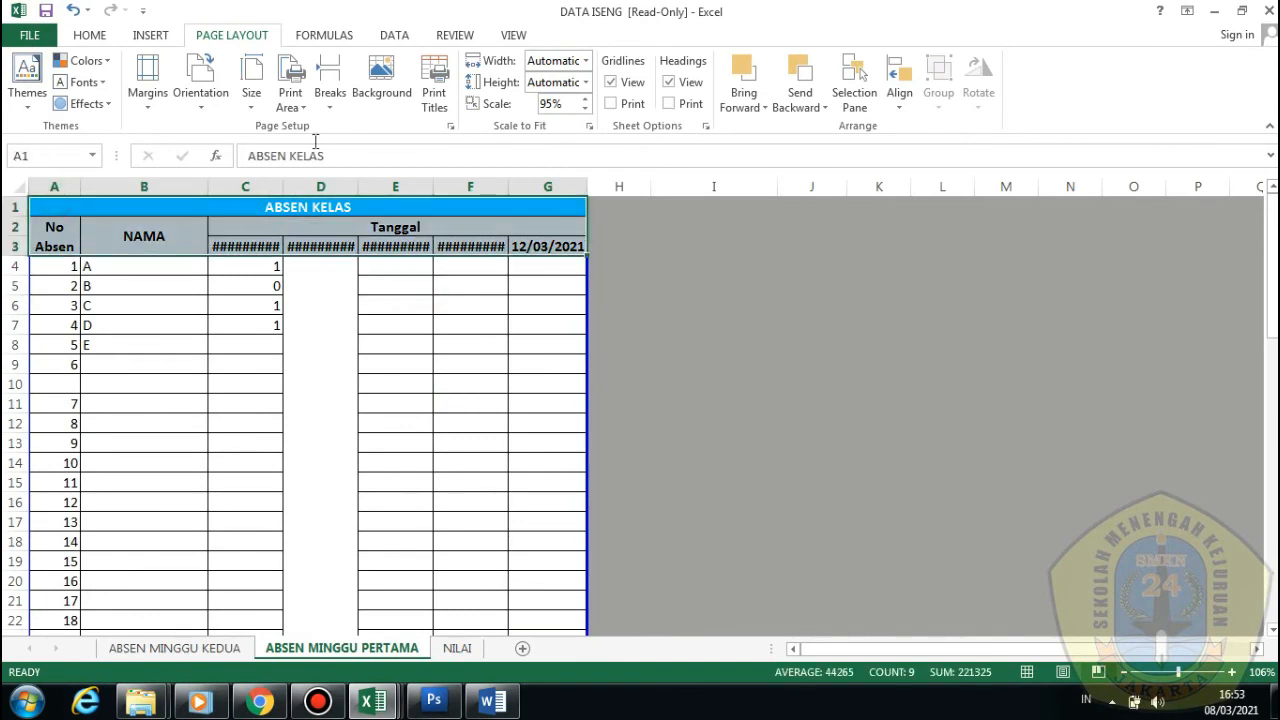
{"action": "left_click", "coordinate": [434, 92]}
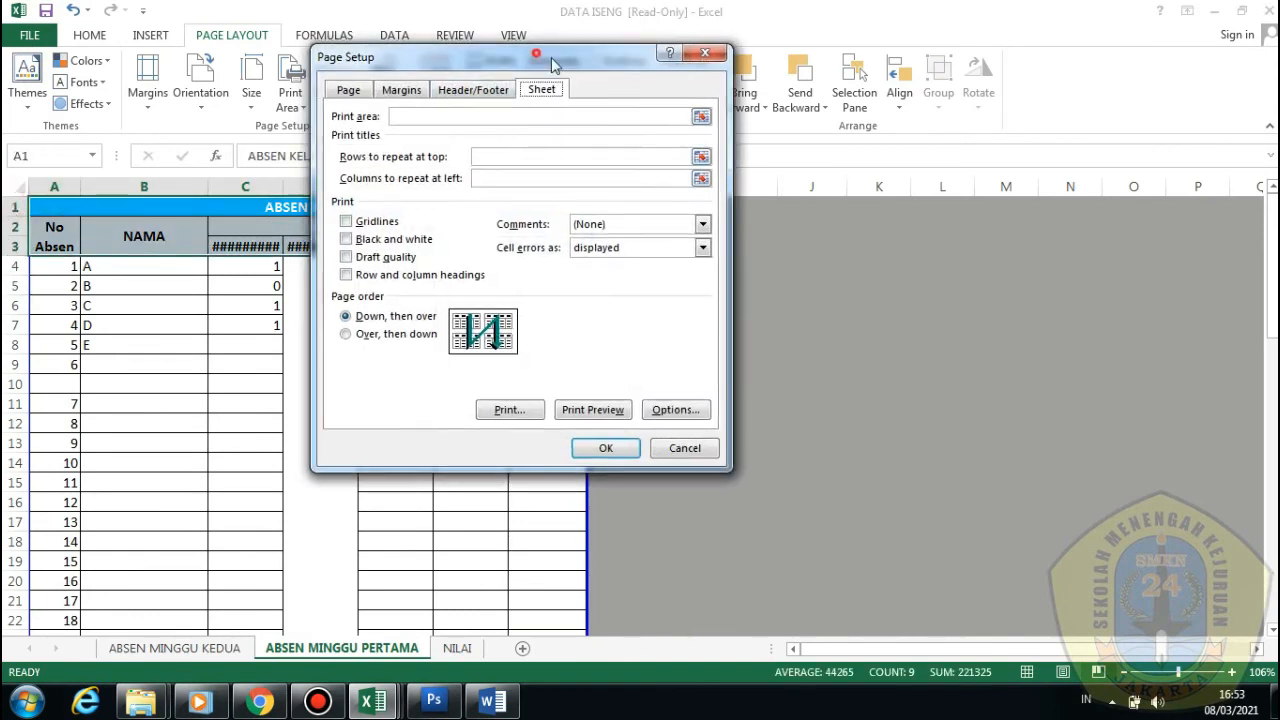
{"action": "left_click_drag", "start_coordinate": [551, 57], "coordinate": [587, 65]}
{"action": "left_click", "coordinate": [517, 165]}
{"action": "left_click", "coordinate": [5, 207]}
{"action": "left_click", "coordinate": [5, 207]}
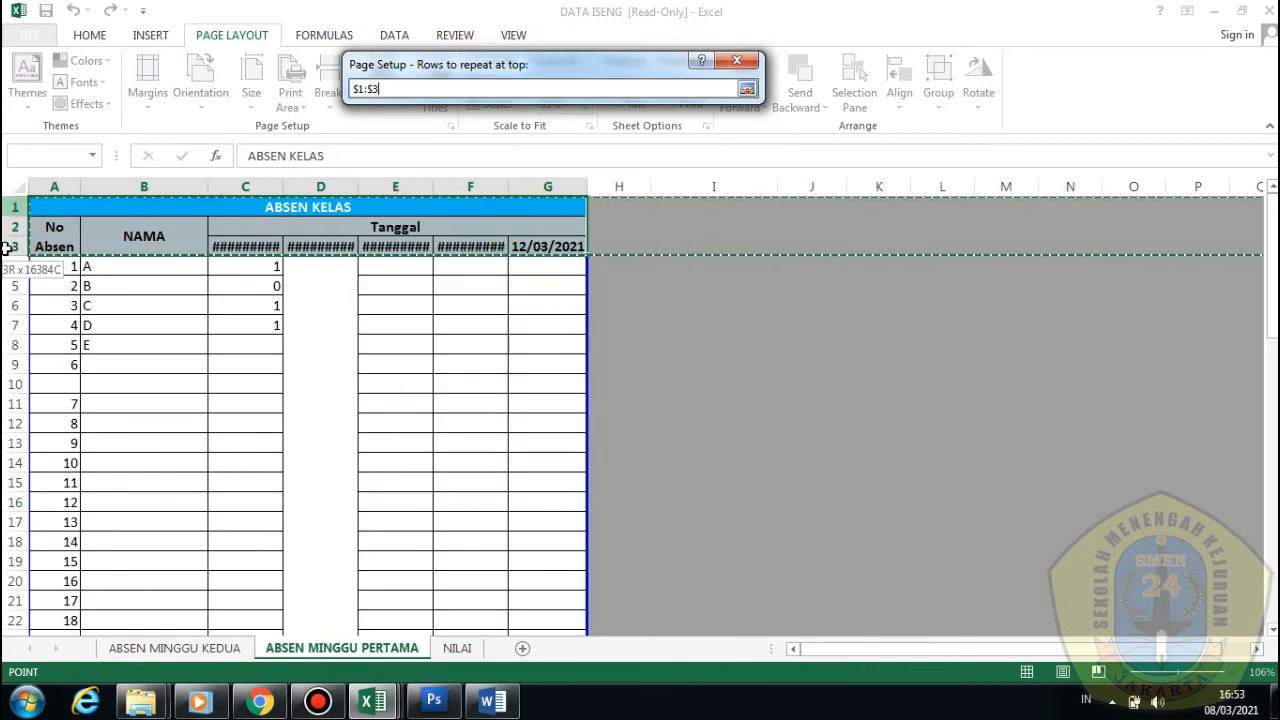
{"action": "left_click", "coordinate": [637, 455]}
Confirm the headings repeat in print preview, then switch to ABSEN MINGGU KEDUA
{"action": "scroll", "coordinate": [436, 339], "scroll_direction": "down", "scroll_amount": 15}
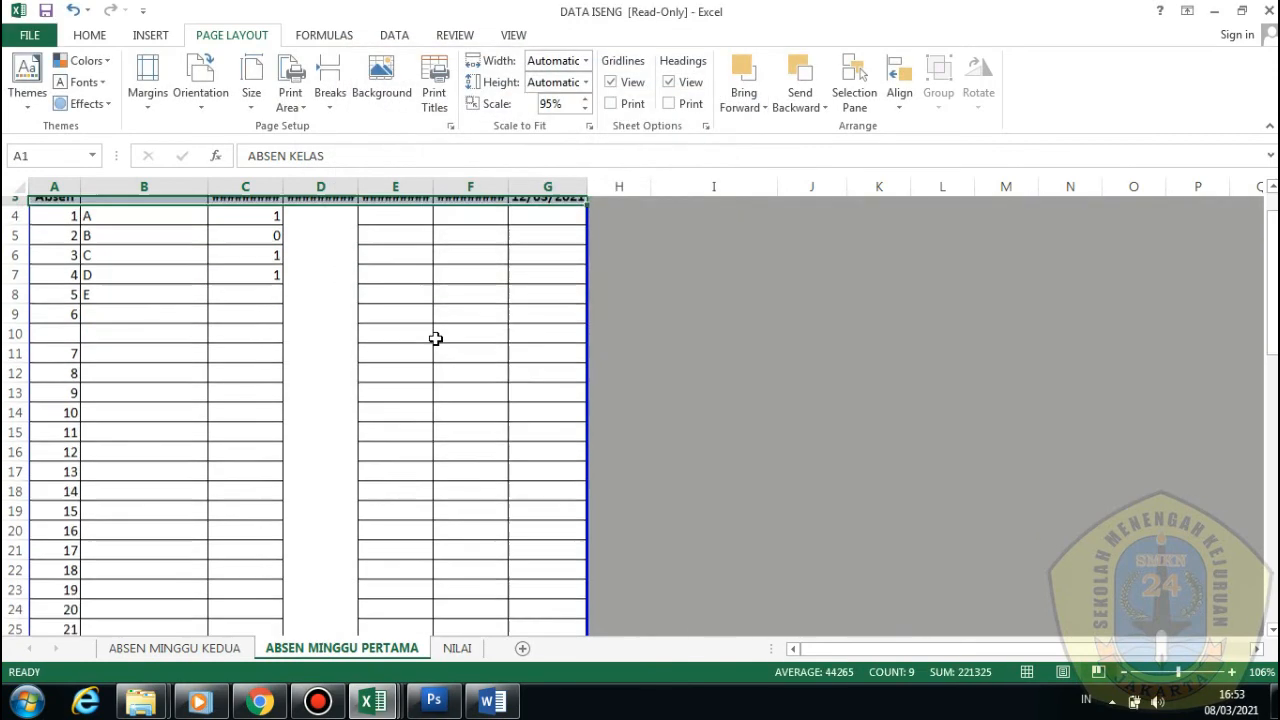
{"action": "scroll", "coordinate": [436, 337], "scroll_direction": "up", "scroll_amount": 8}
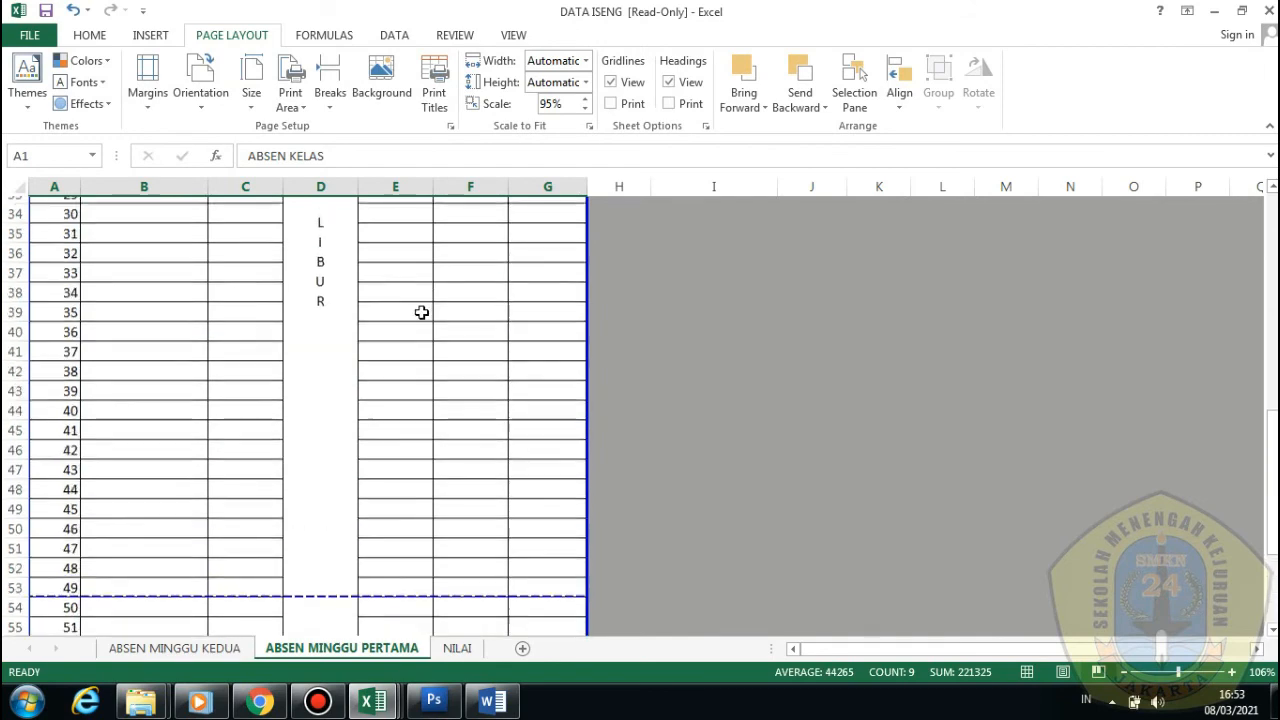
{"action": "left_click", "coordinate": [40, 36]}
{"action": "left_click", "coordinate": [38, 258]}
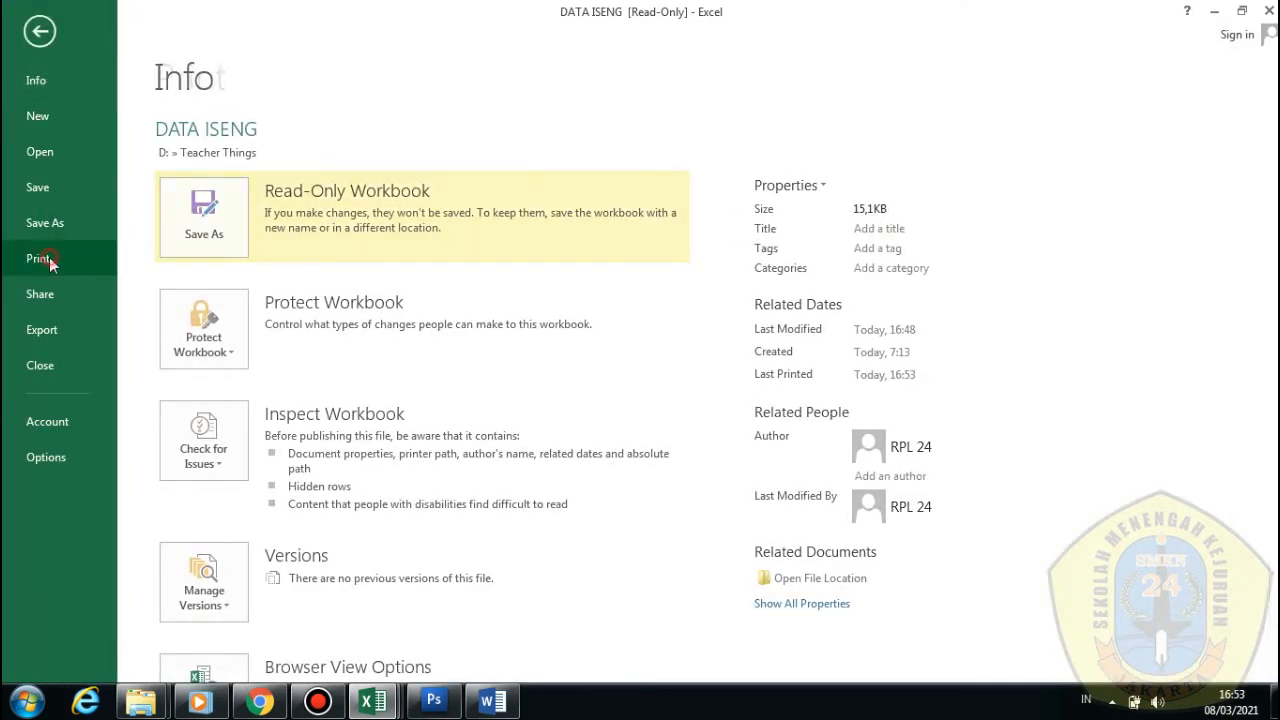
{"action": "scroll", "coordinate": [932, 590], "scroll_direction": "down", "scroll_amount": 1}
{"action": "scroll", "coordinate": [932, 590], "scroll_direction": "up", "scroll_amount": 1}
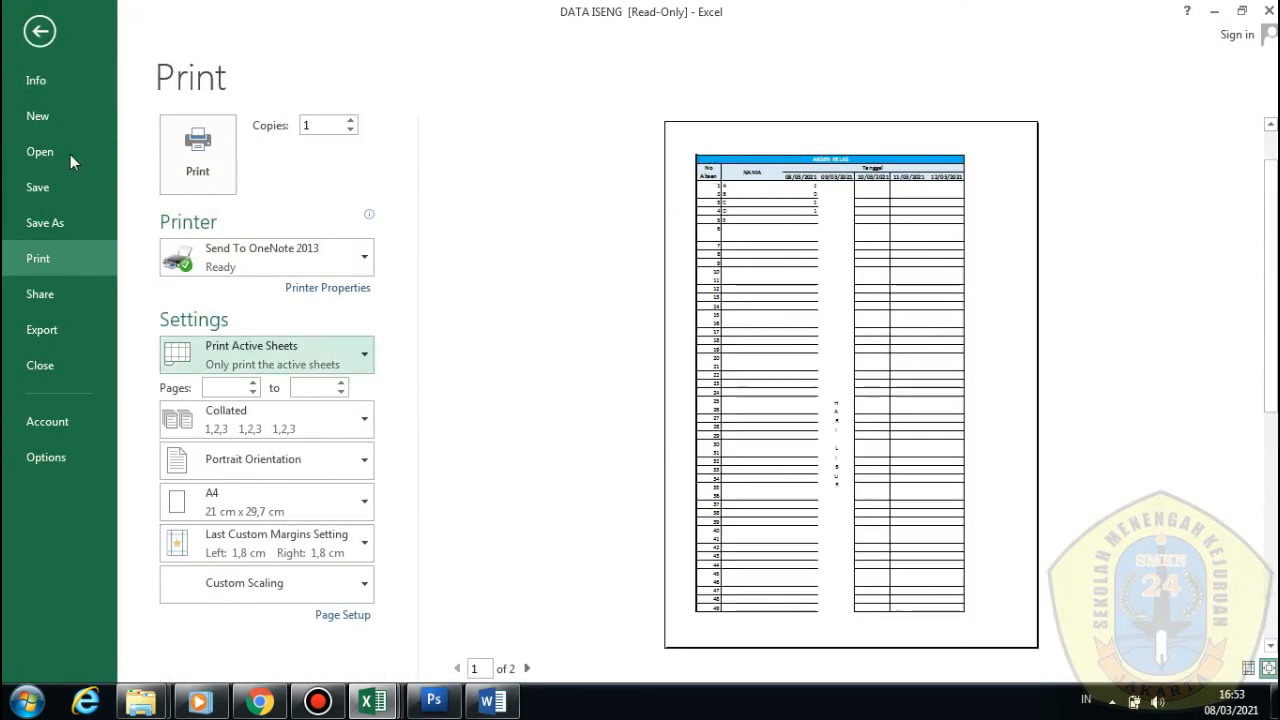
{"action": "left_click", "coordinate": [40, 31]}
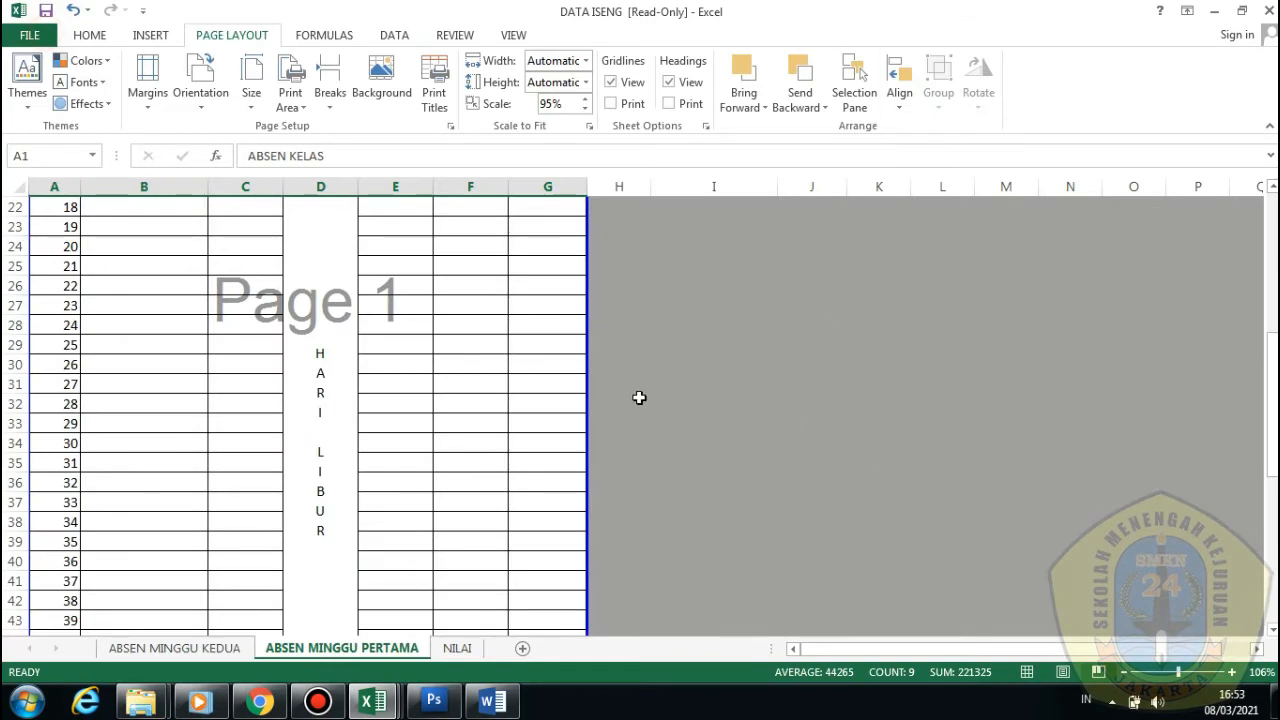
{"action": "scroll", "coordinate": [639, 397], "scroll_direction": "up", "scroll_amount": 6}
{"action": "left_click", "coordinate": [175, 648]}
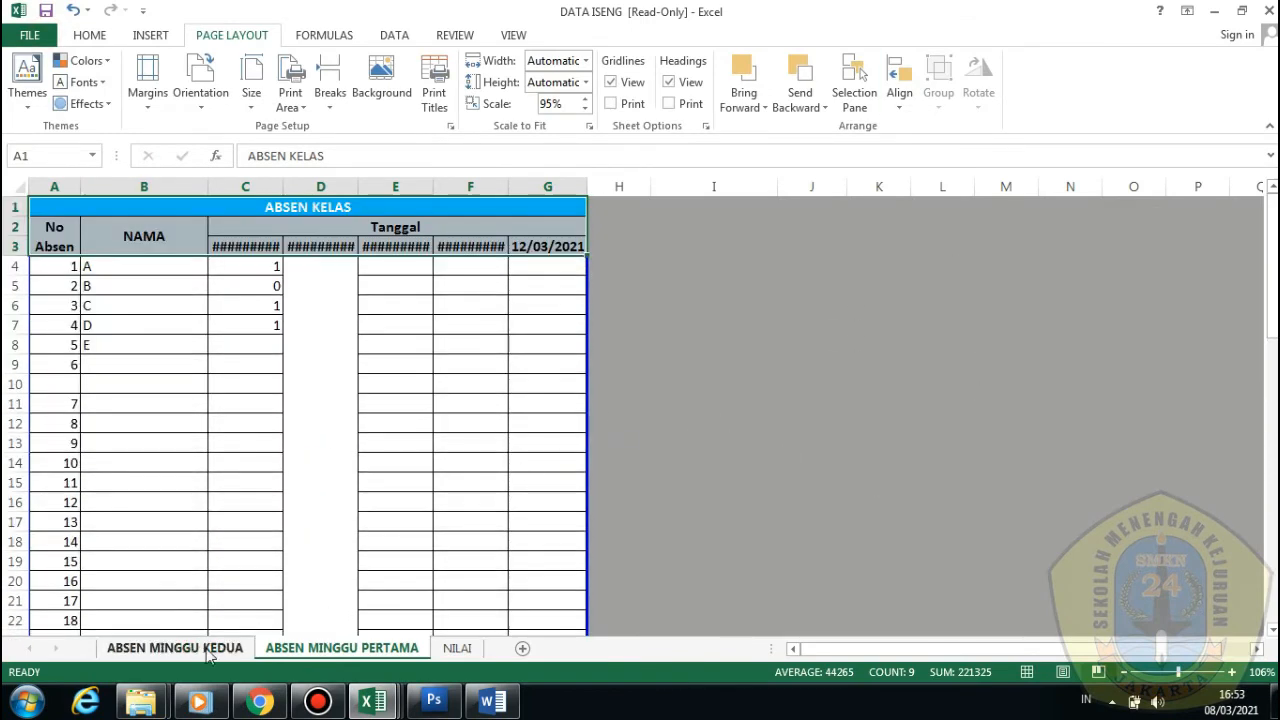
Go to the NILAI sheet, select C3, and browse the FORMULAS AutoSum list without inserting
{"action": "scroll", "coordinate": [437, 547], "scroll_direction": "up", "scroll_amount": 2}
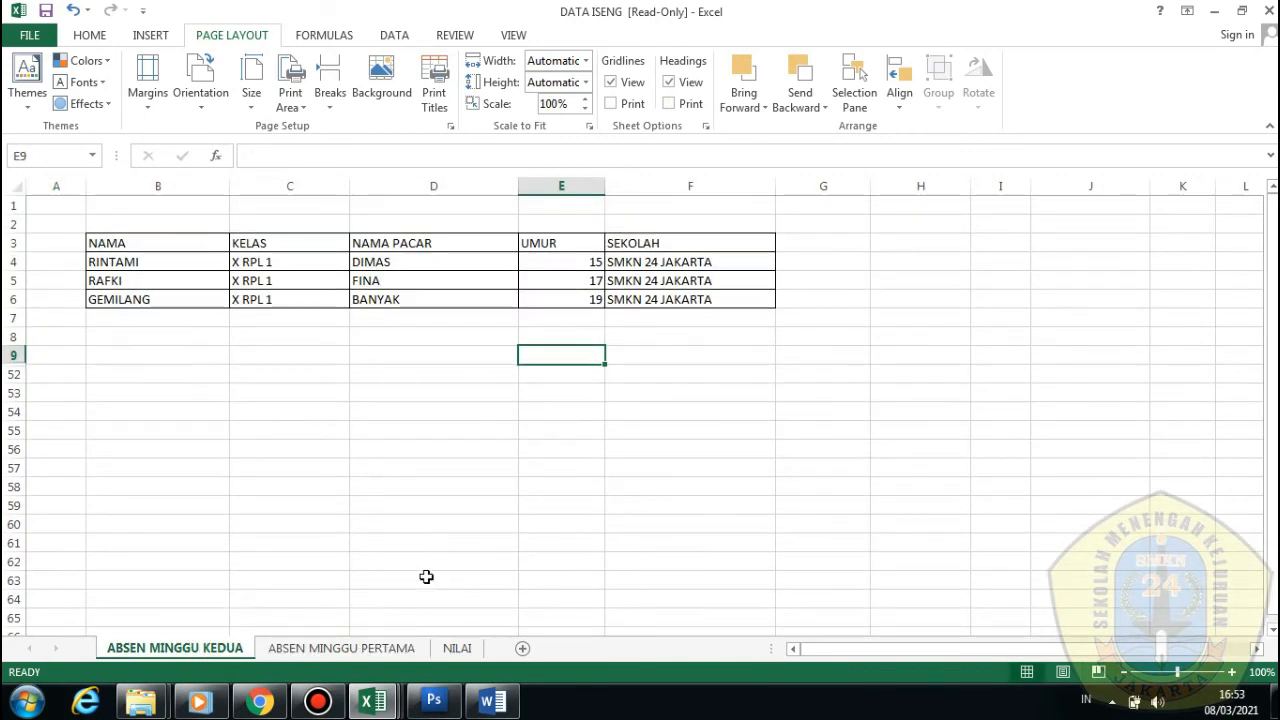
{"action": "left_click", "coordinate": [457, 648]}
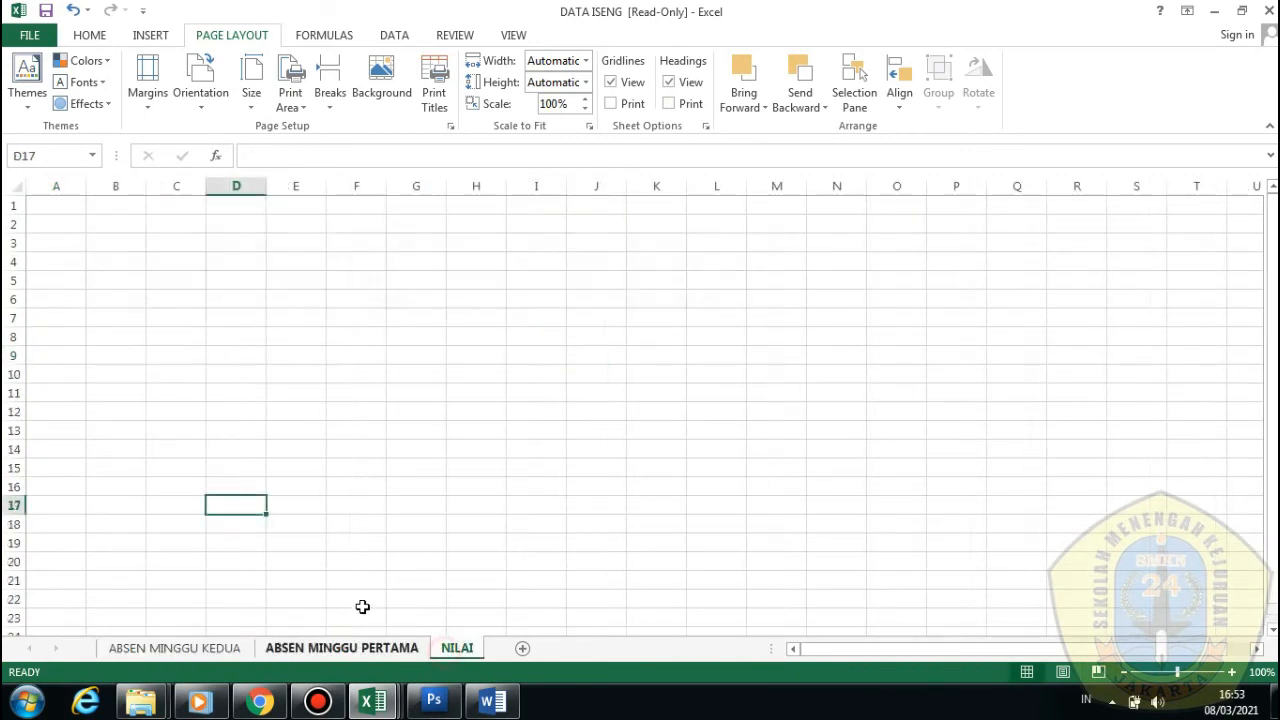
{"action": "left_click", "coordinate": [148, 246]}
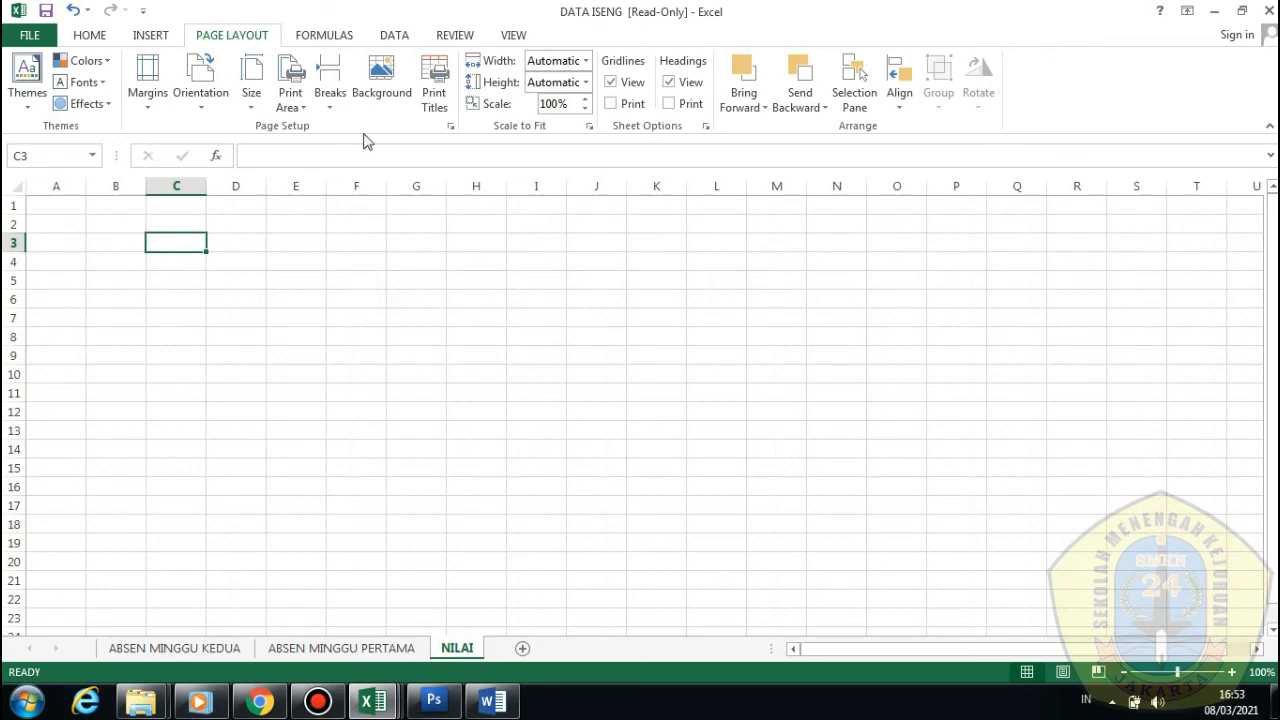
{"action": "left_click", "coordinate": [337, 35]}
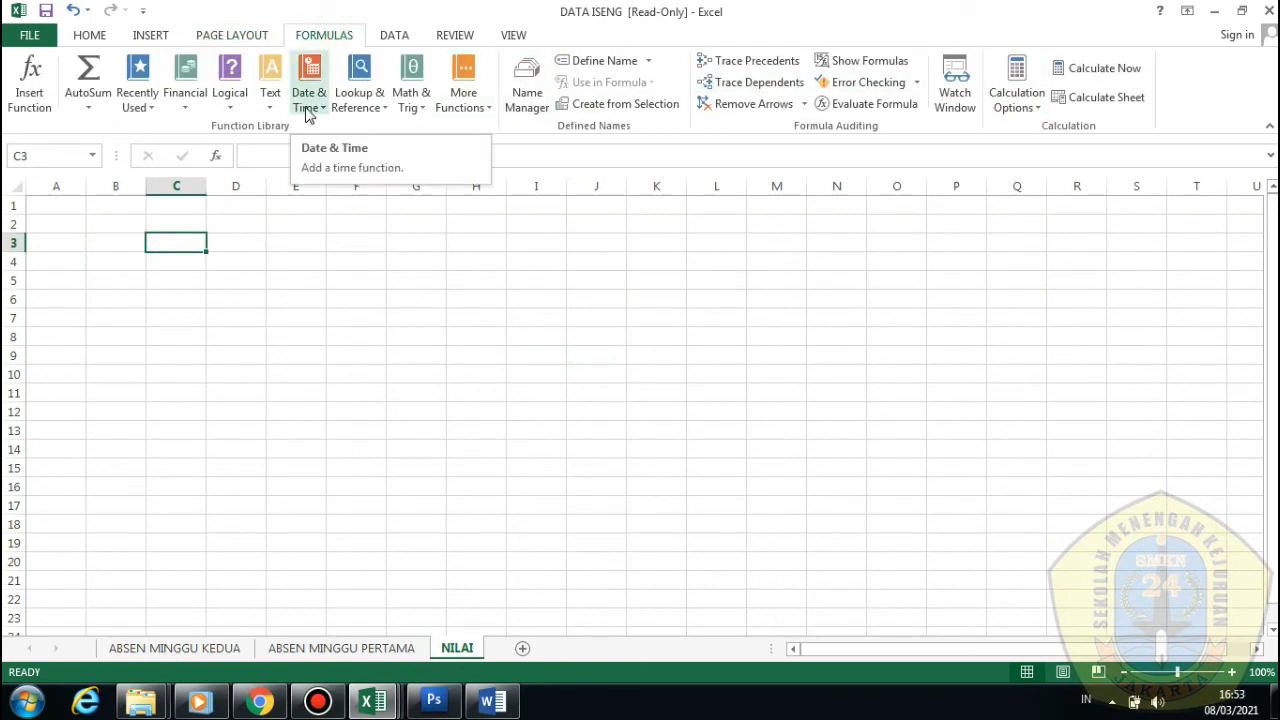
{"action": "left_click", "coordinate": [82, 108]}
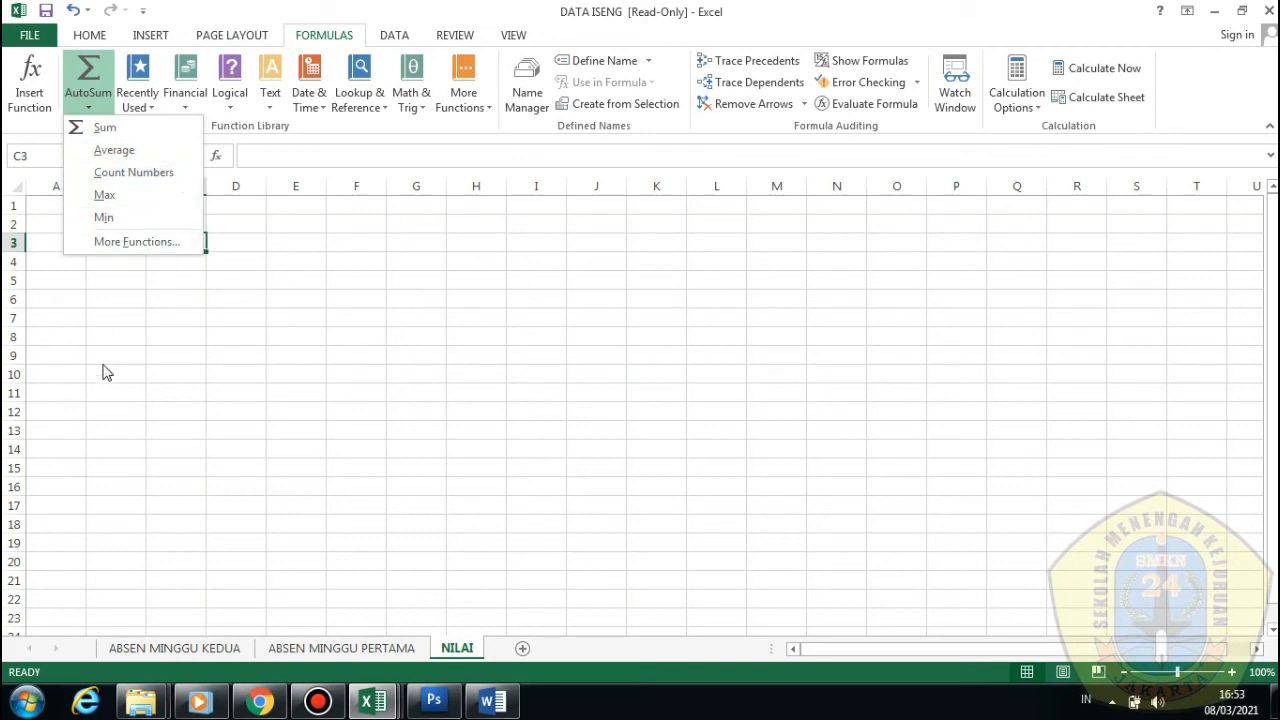
{"action": "left_click", "coordinate": [157, 334]}
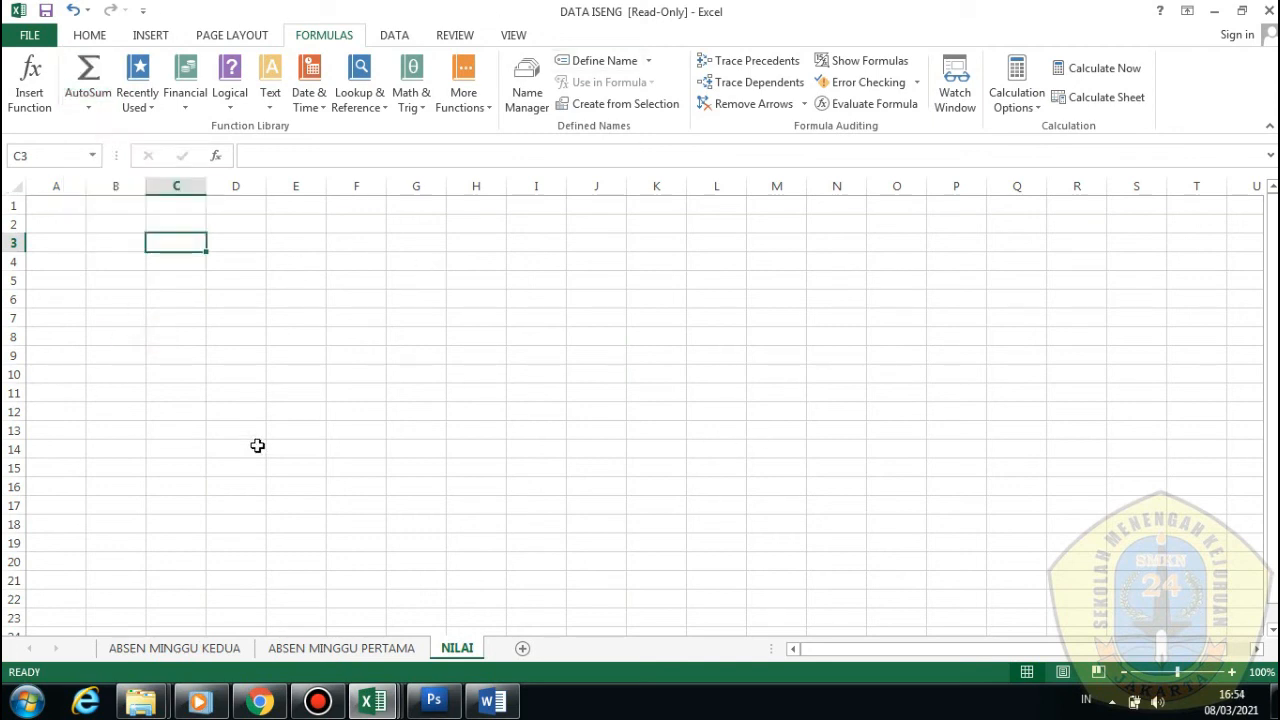
Glance at ABSEN MINGGU KEDUA, return to NILAI, and dismiss the AutoSum list again
{"action": "left_click", "coordinate": [195, 649]}
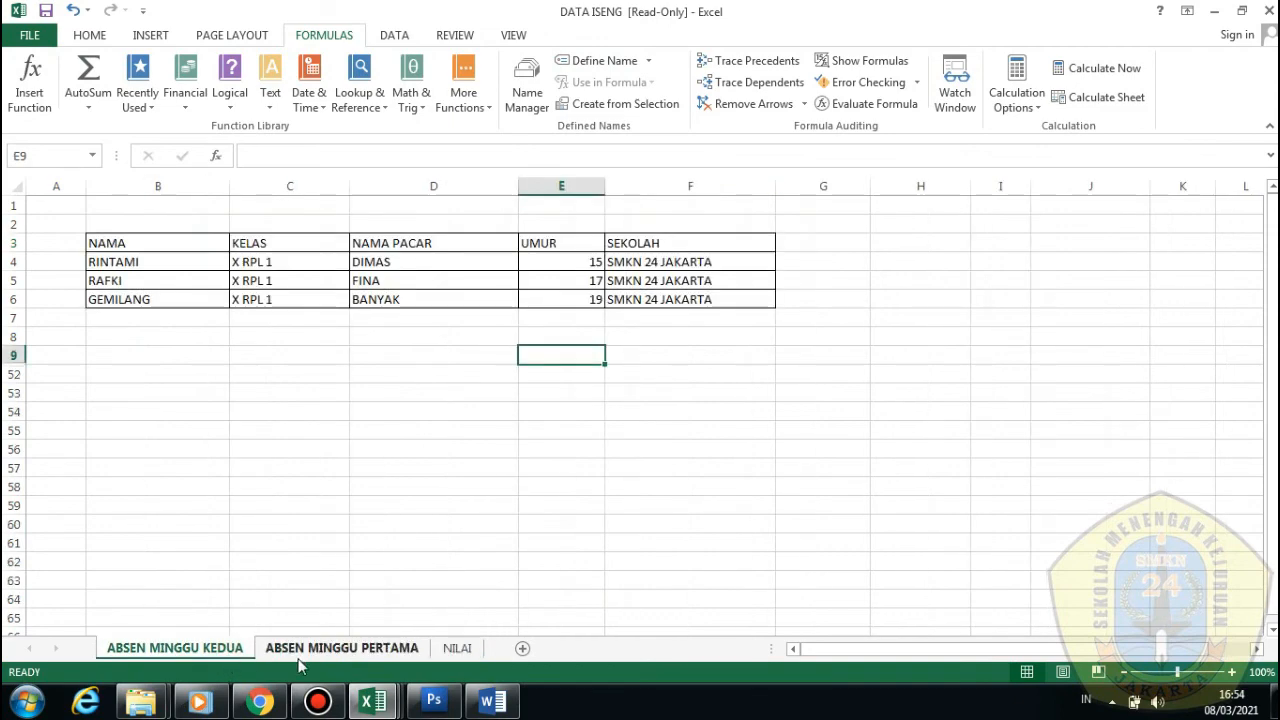
{"action": "left_click", "coordinate": [450, 649]}
{"action": "left_click", "coordinate": [88, 105]}
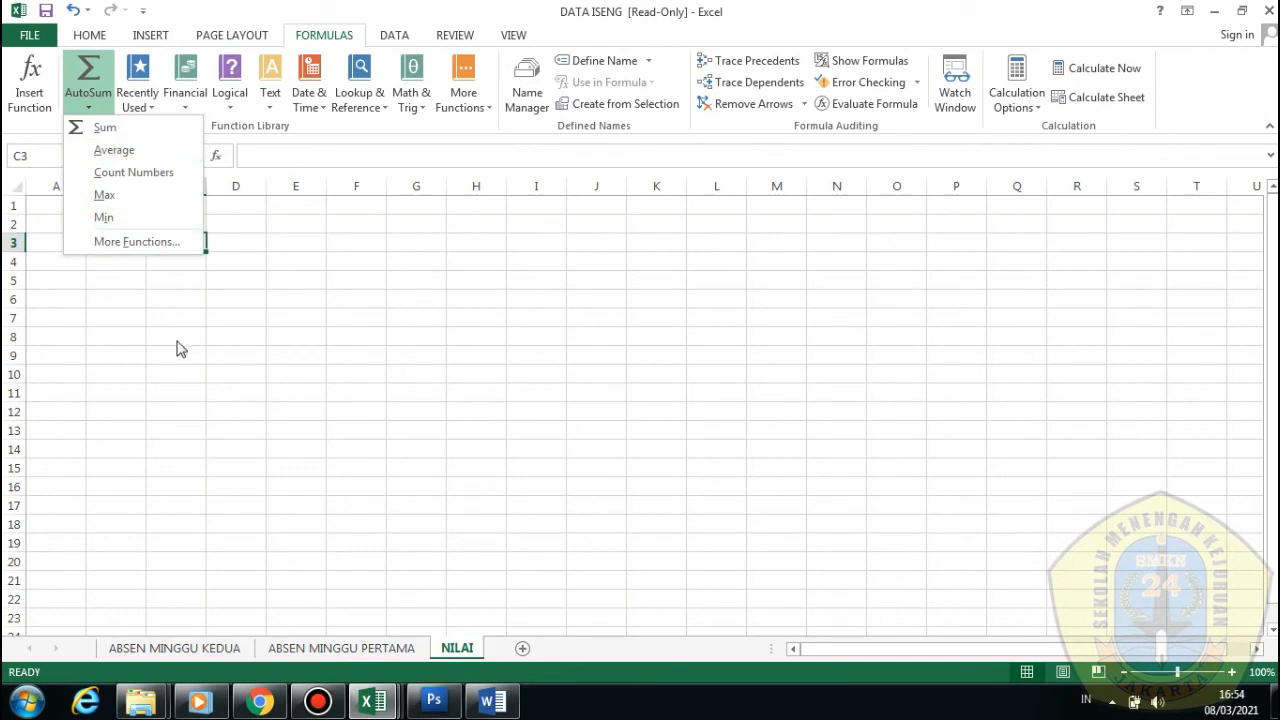
{"action": "left_click", "coordinate": [364, 564]}
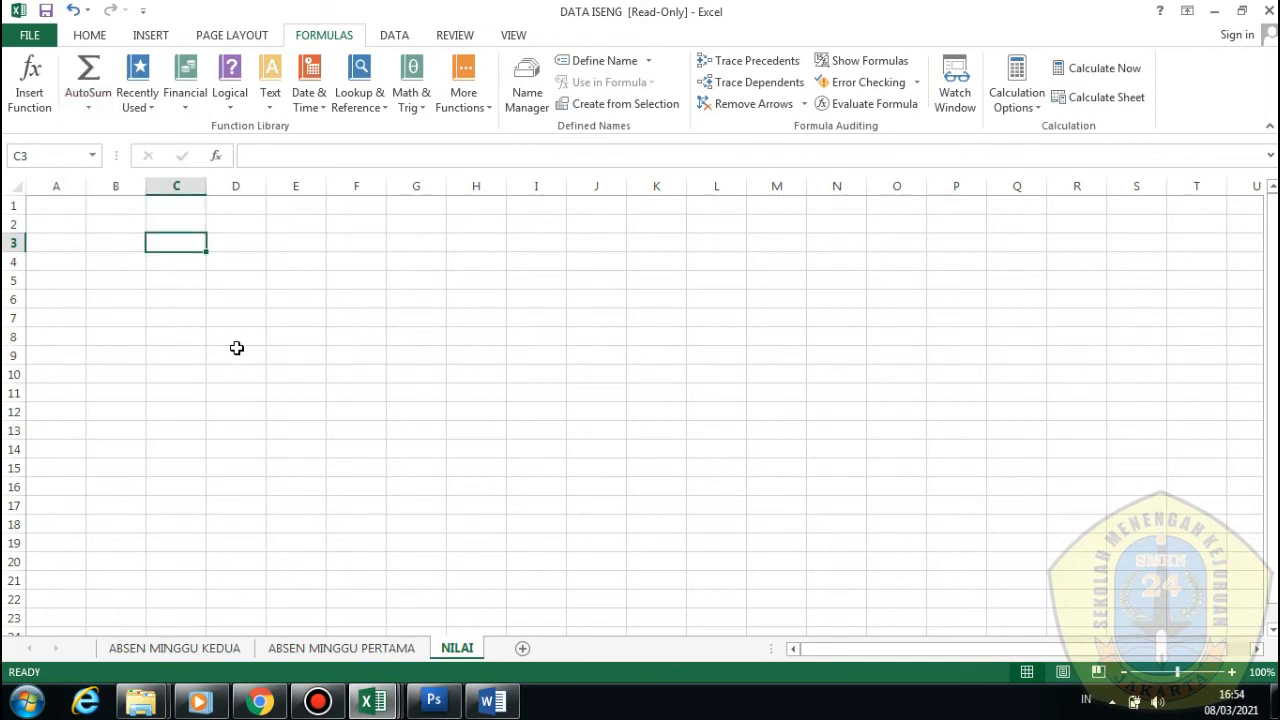
Enter a score of 1 into the row 3 cells starting at C3
{"action": "double_click", "coordinate": [185, 241]}
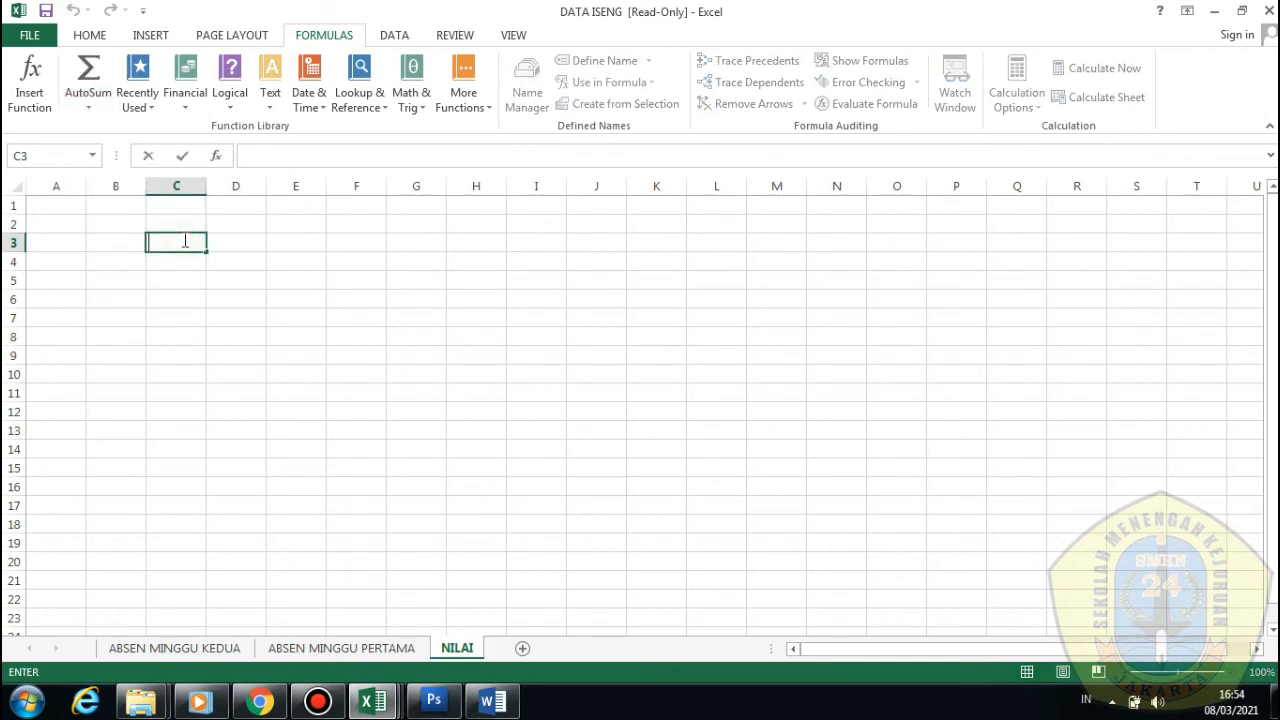
{"action": "left_click", "coordinate": [218, 297]}
{"action": "left_click", "coordinate": [189, 245]}
{"action": "type", "text": "1"}
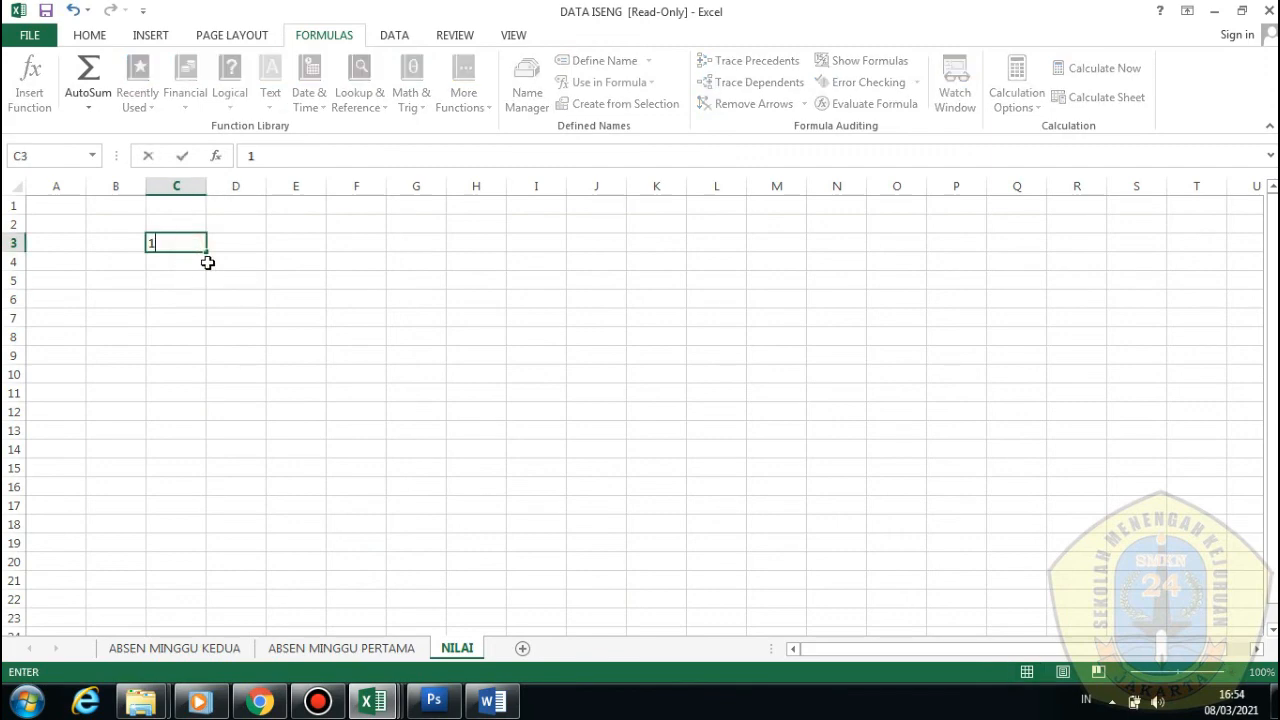
{"action": "left_click", "coordinate": [223, 243]}
{"action": "type", "text": "1"}
{"action": "left_click", "coordinate": [295, 243]}
{"action": "type", "text": "1"}
{"action": "left_click", "coordinate": [356, 355]}
{"action": "left_click", "coordinate": [354, 241]}
Add a TOTAL heading in L2 and a score of 1 in K3
{"action": "type", "text": "1"}
{"action": "left_click", "coordinate": [416, 243]}
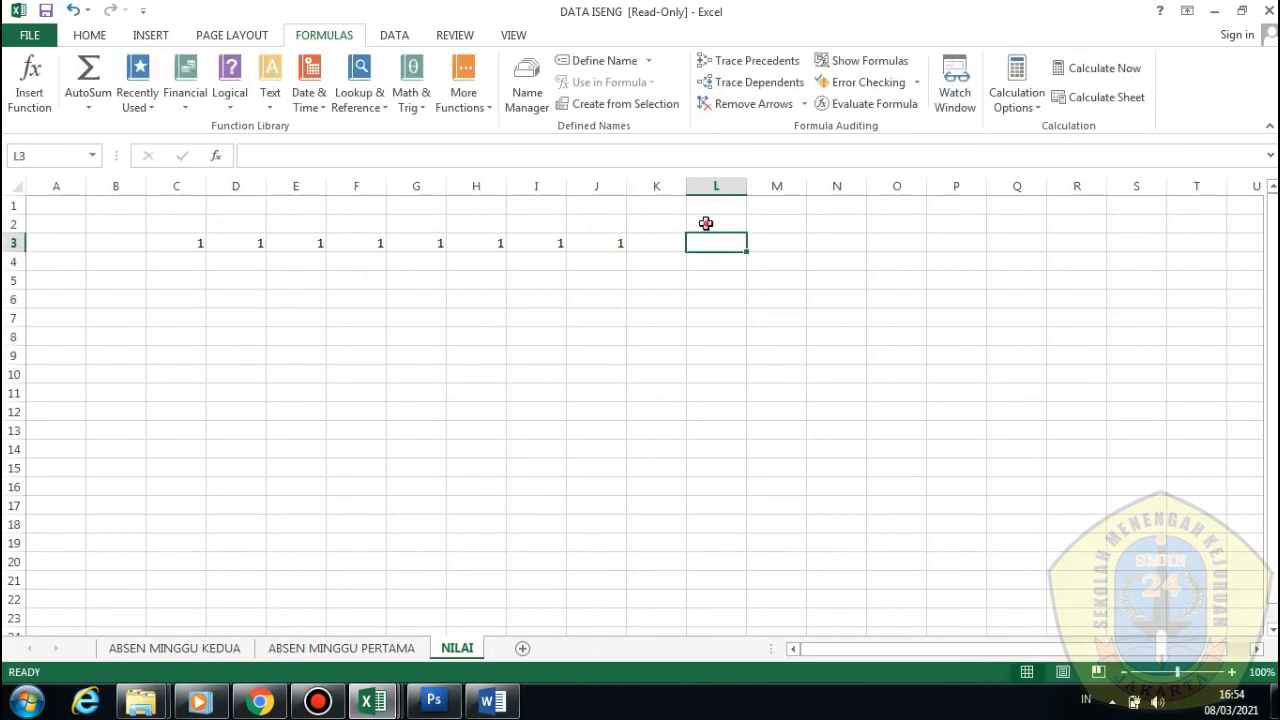
{"action": "left_click", "coordinate": [706, 223]}
{"action": "type", "text": "TOTAL"}
{"action": "key", "text": "Return"}
{"action": "left_click", "coordinate": [646, 244]}
{"action": "type", "text": "1"}
{"action": "left_click", "coordinate": [690, 295]}
Change H3's score to 0 and select L3 for the total
{"action": "double_click", "coordinate": [715, 239]}
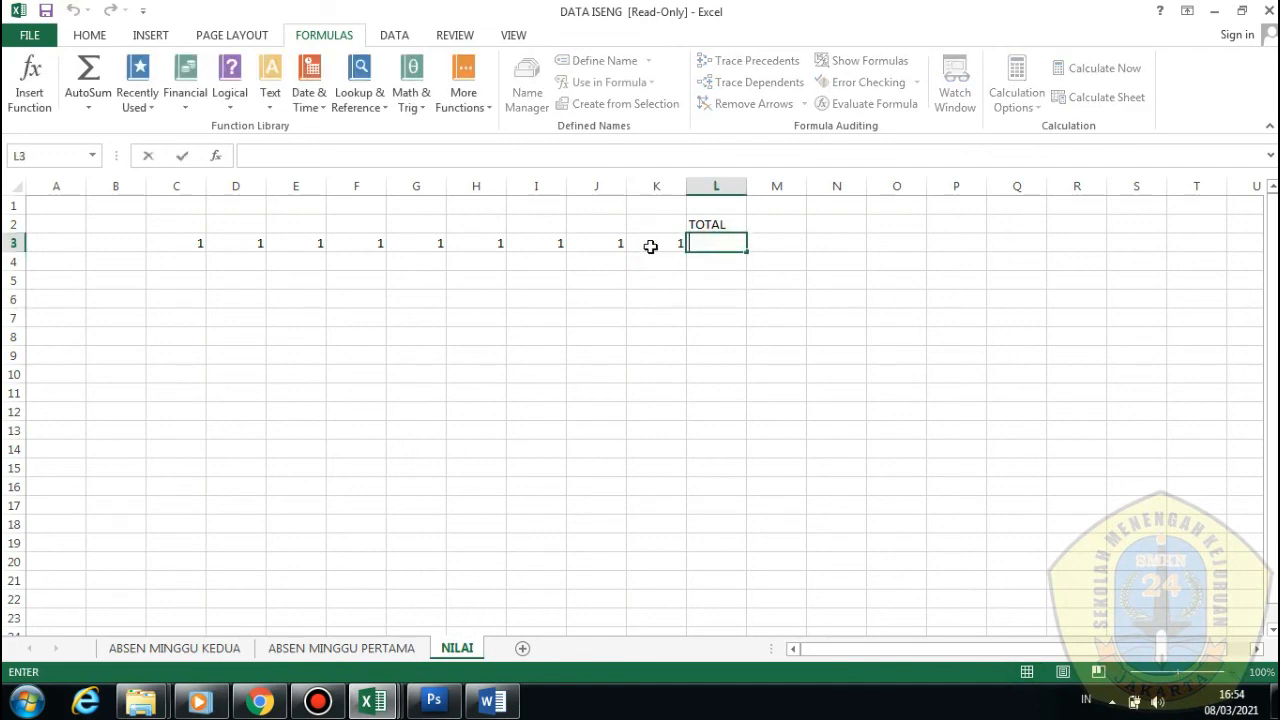
{"action": "left_click", "coordinate": [502, 242]}
{"action": "type", "text": "0"}
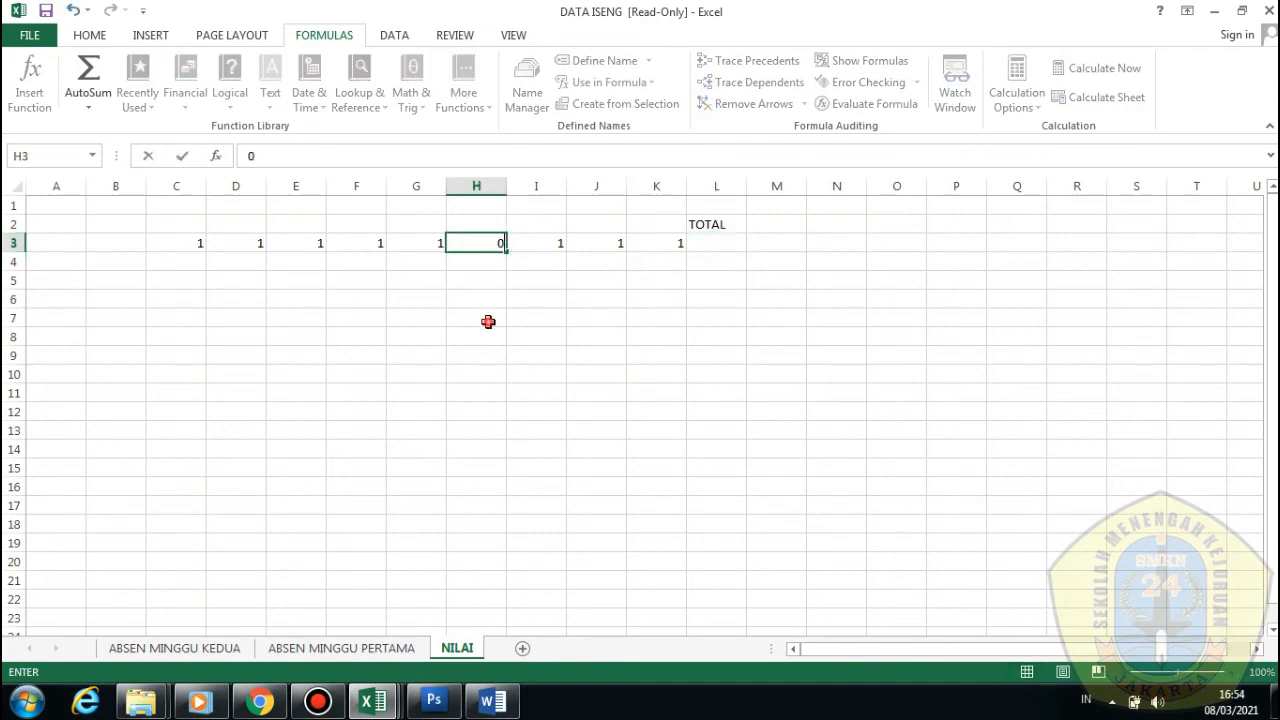
{"action": "left_click", "coordinate": [488, 321]}
{"action": "left_click", "coordinate": [731, 238]}
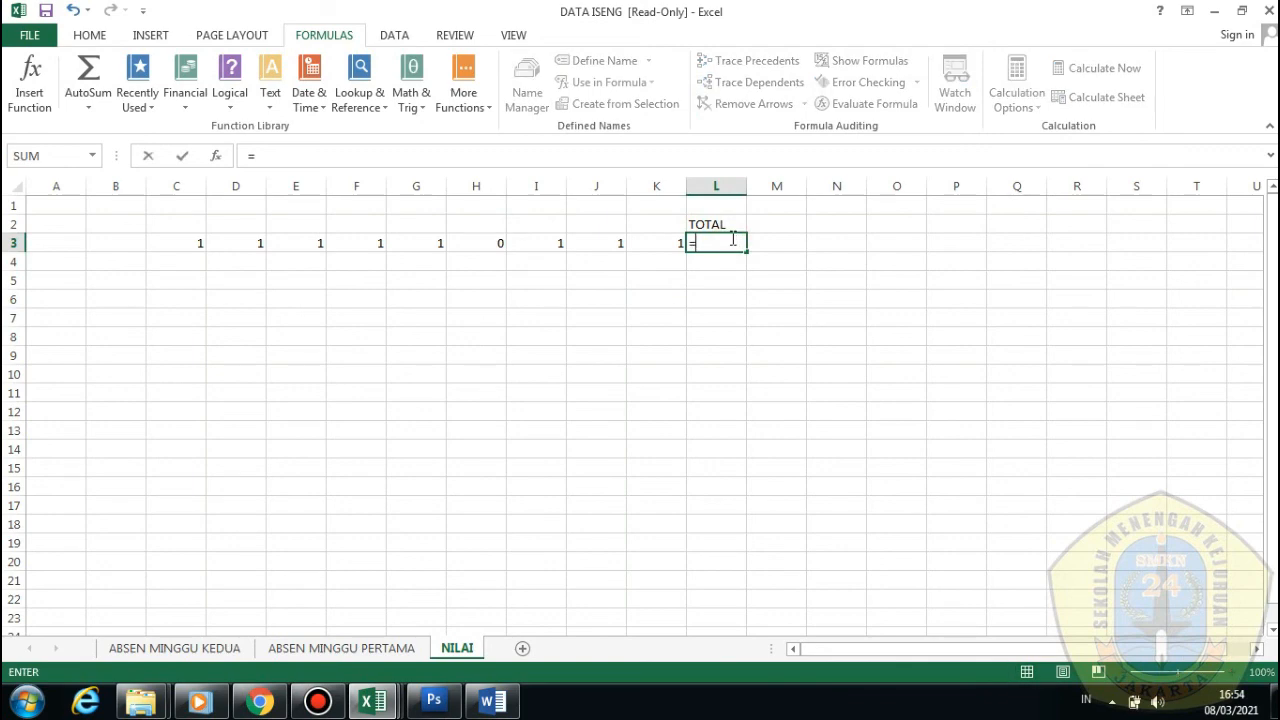
Try =SUM(C3:K3) in L3, then delete that formula
{"action": "type", "text": "=SUM("}
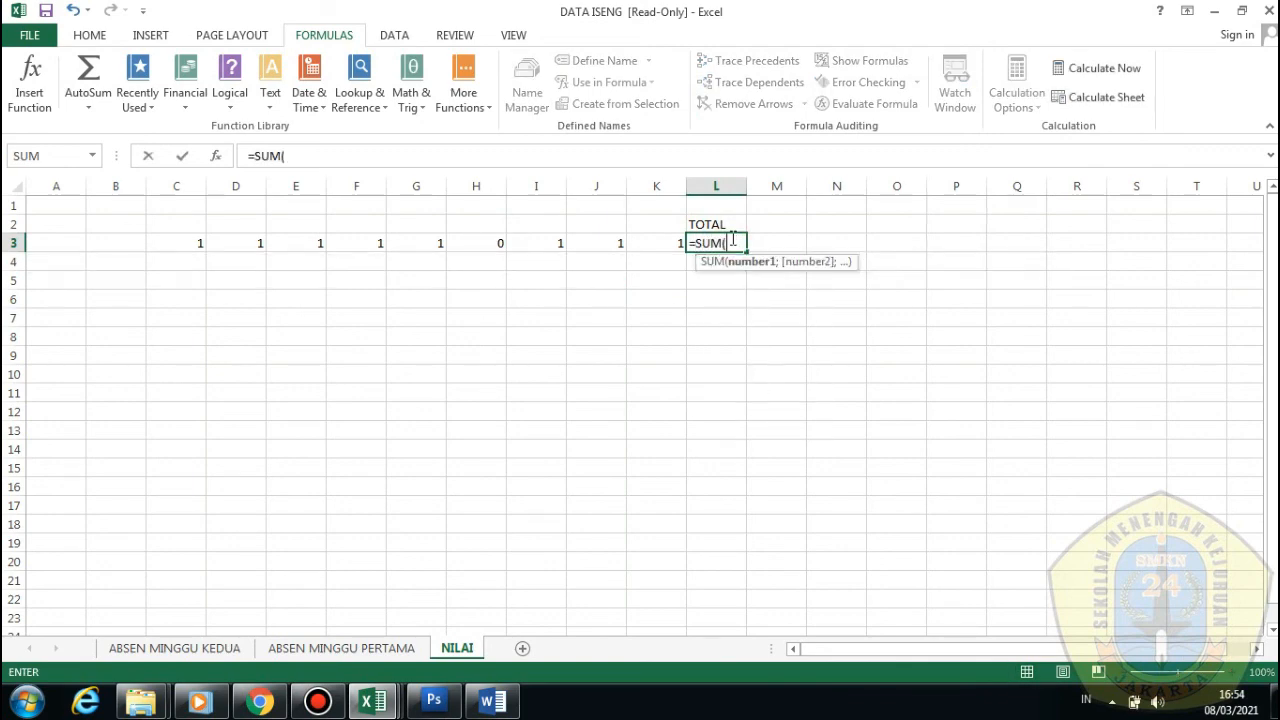
{"action": "left_click_drag", "start_coordinate": [178, 244], "coordinate": [670, 241]}
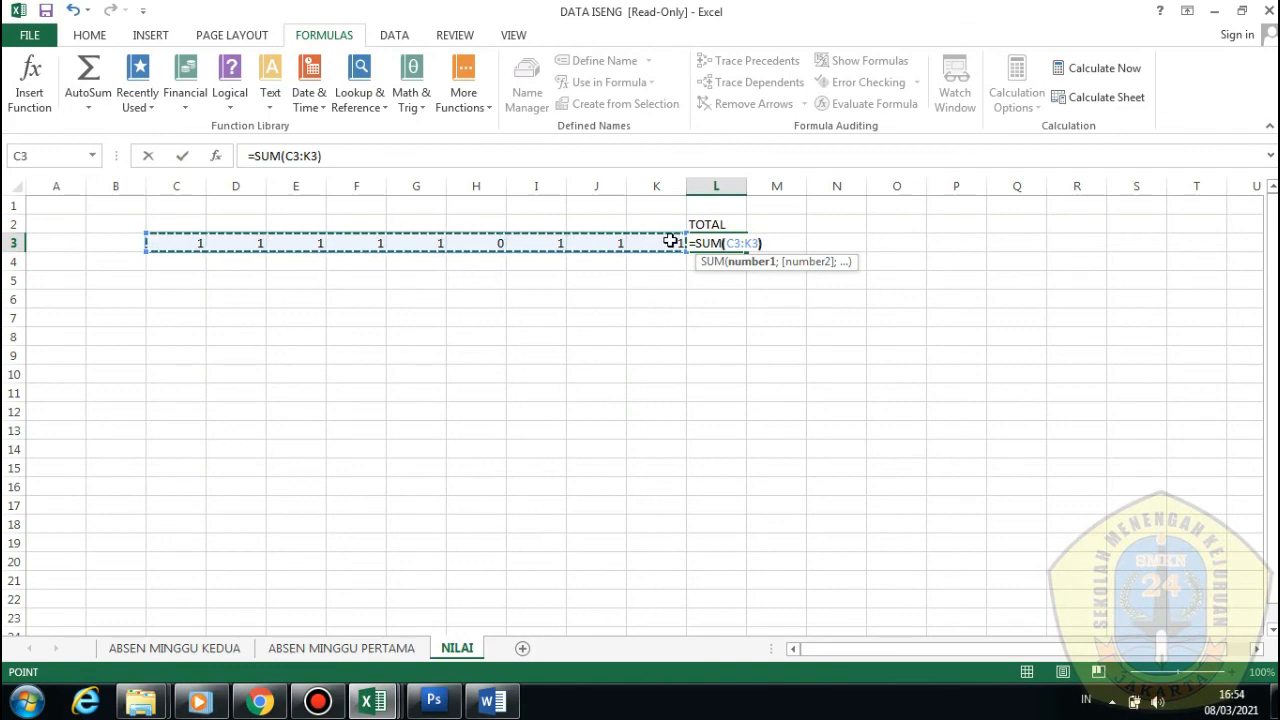
{"action": "key", "text": "Return"}
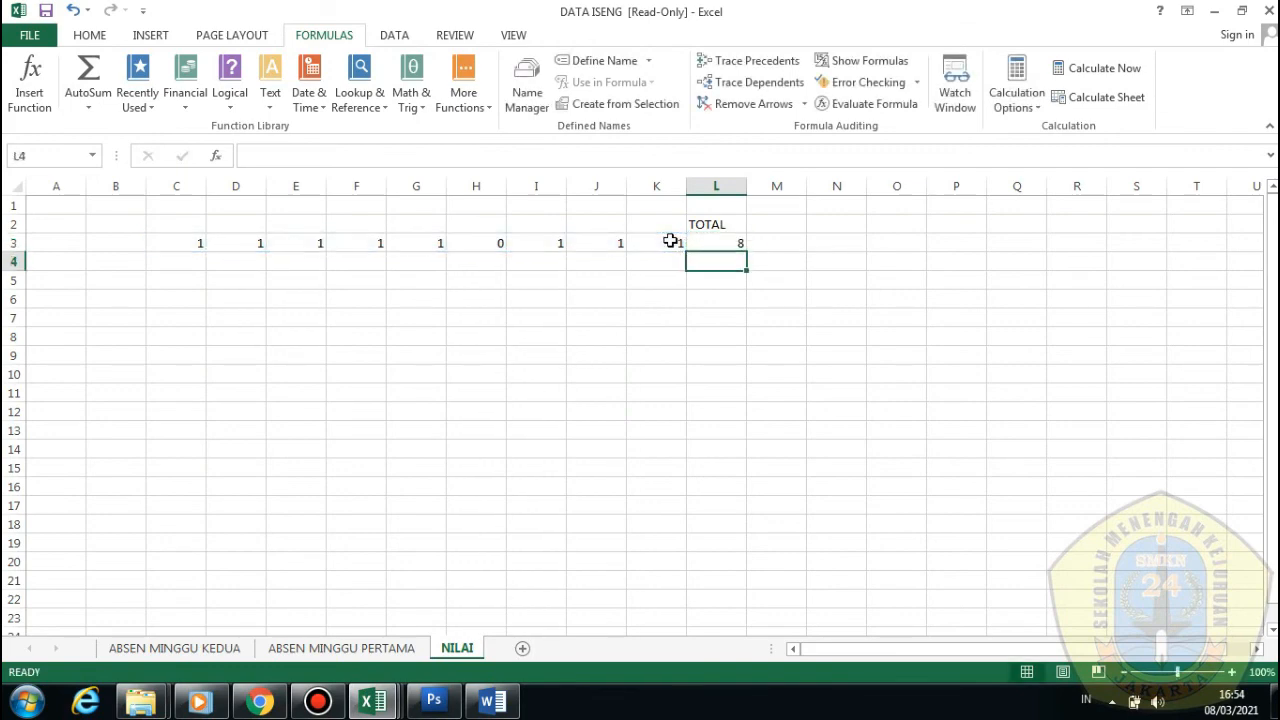
{"action": "left_click", "coordinate": [678, 298]}
{"action": "left_click", "coordinate": [728, 244]}
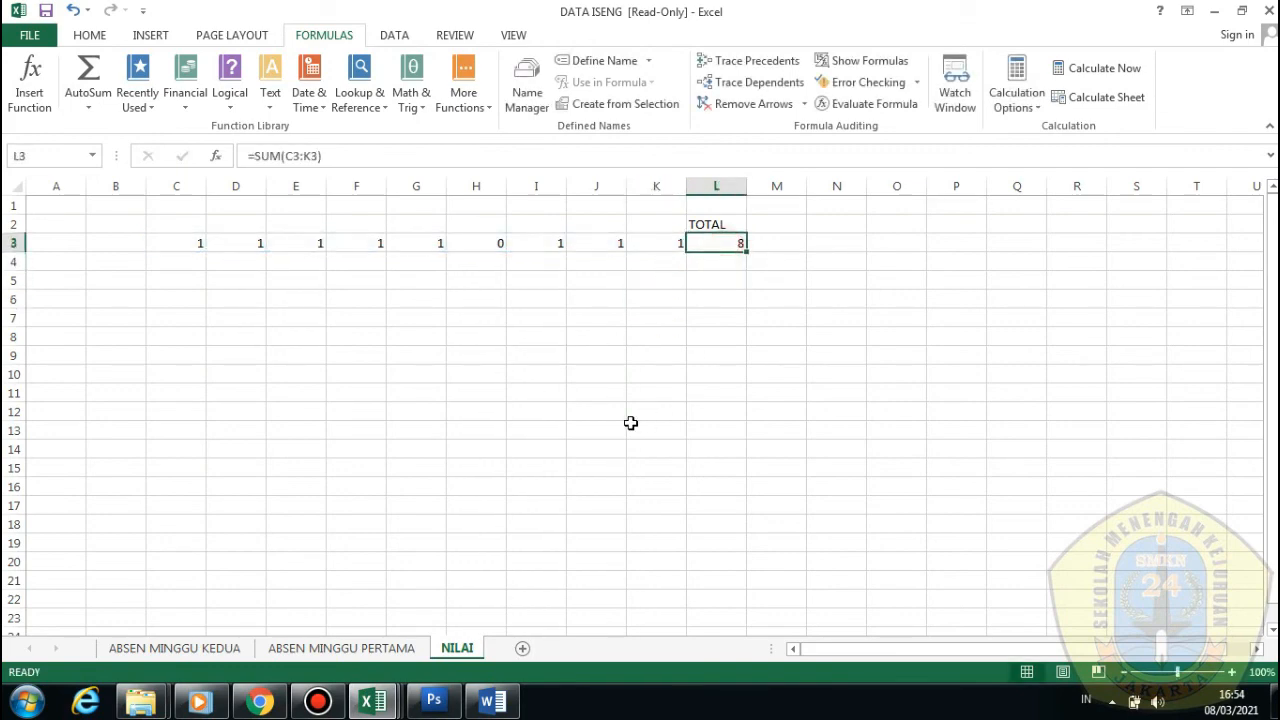
{"action": "key", "text": "Delete"}
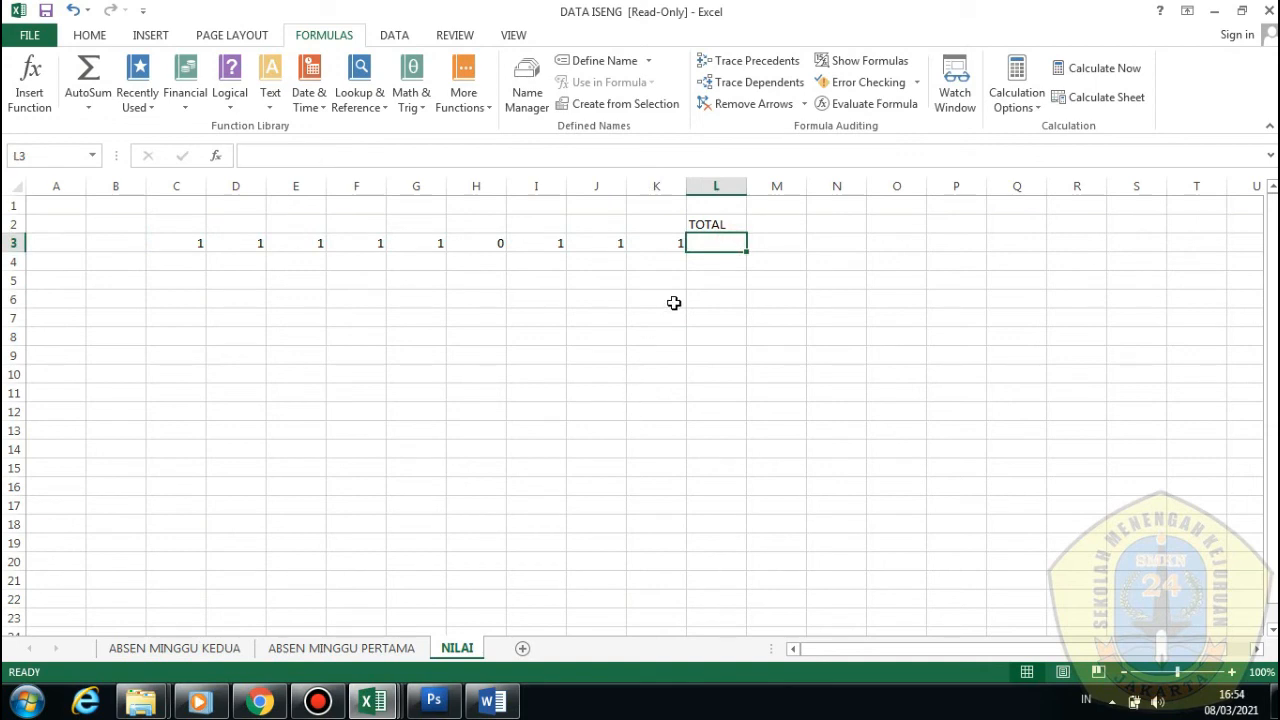
{"action": "left_click", "coordinate": [639, 449]}
Re-edit L3, erase the mistaken + entry, and start a new formula with =
{"action": "double_click", "coordinate": [729, 245]}
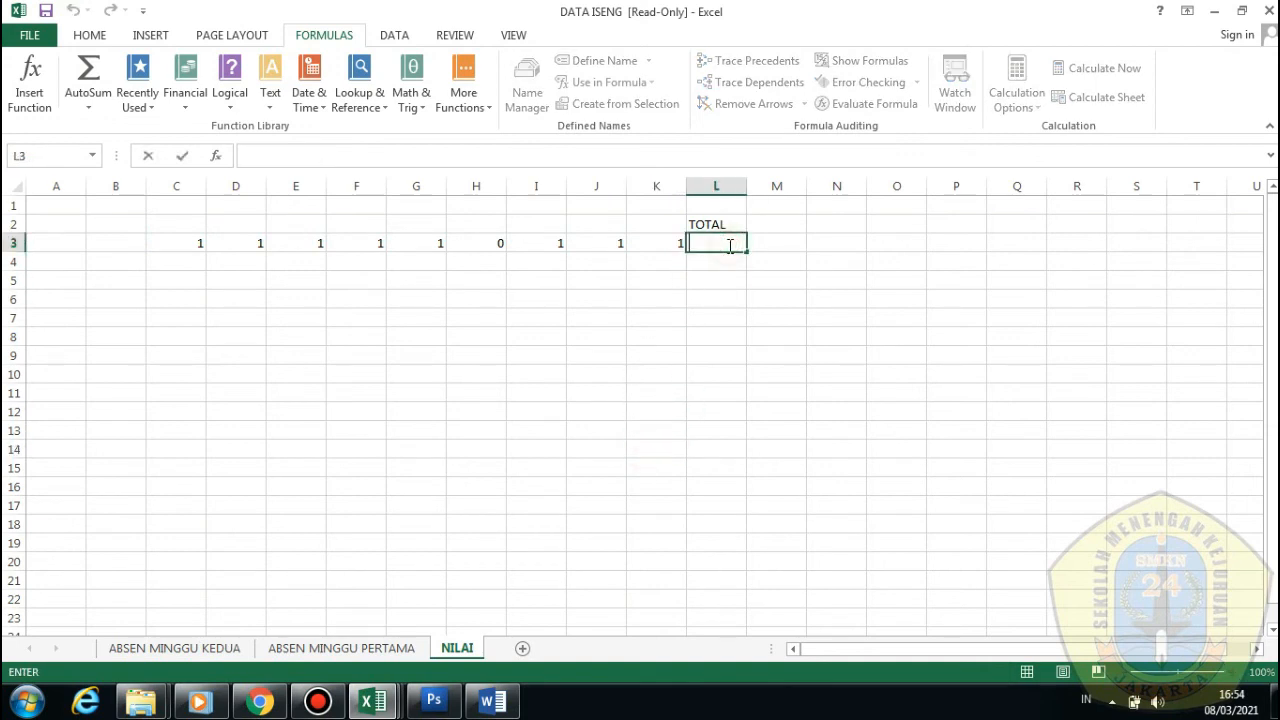
{"action": "type", "text": "+"}
{"action": "key", "text": "Home"}
{"action": "type", "text": "="}
{"action": "key", "text": "Home"}
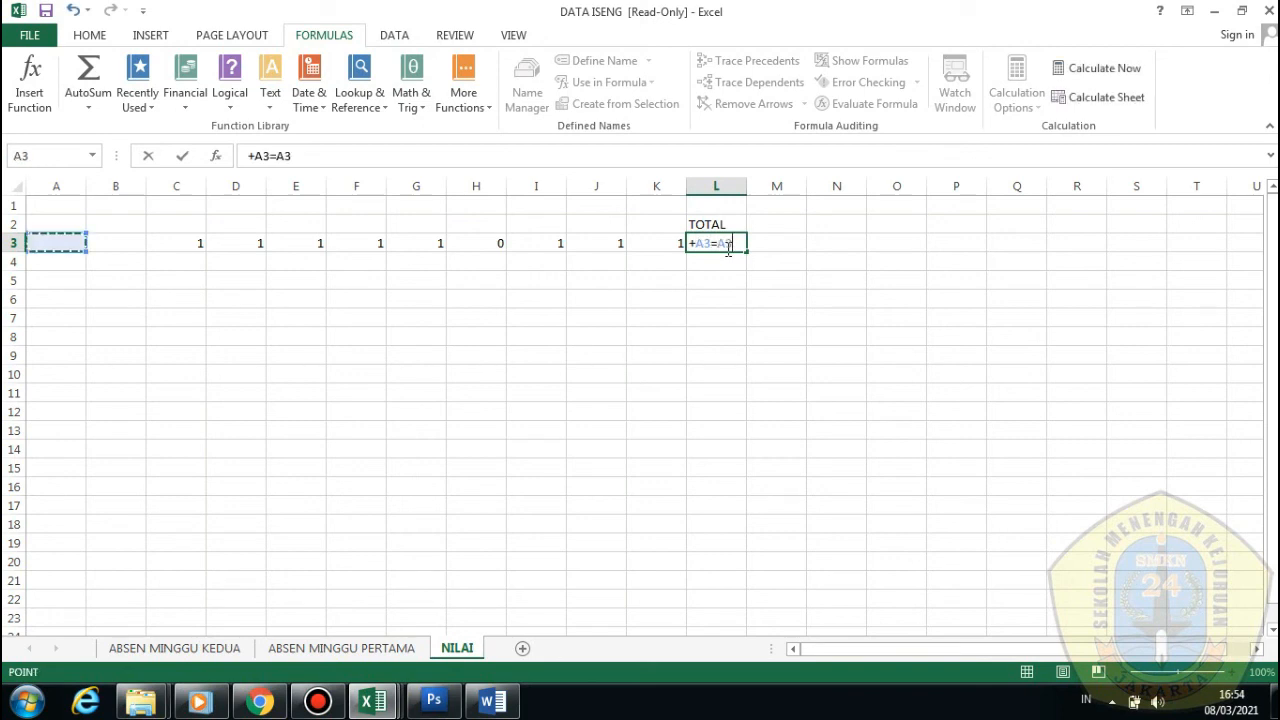
{"action": "key", "text": "BackSpace"}
{"action": "key", "text": "BackSpace"}
{"action": "key", "text": "BackSpace"}
{"action": "key", "text": "BackSpace"}
{"action": "key", "text": "BackSpace"}
{"action": "key", "text": "BackSpace"}
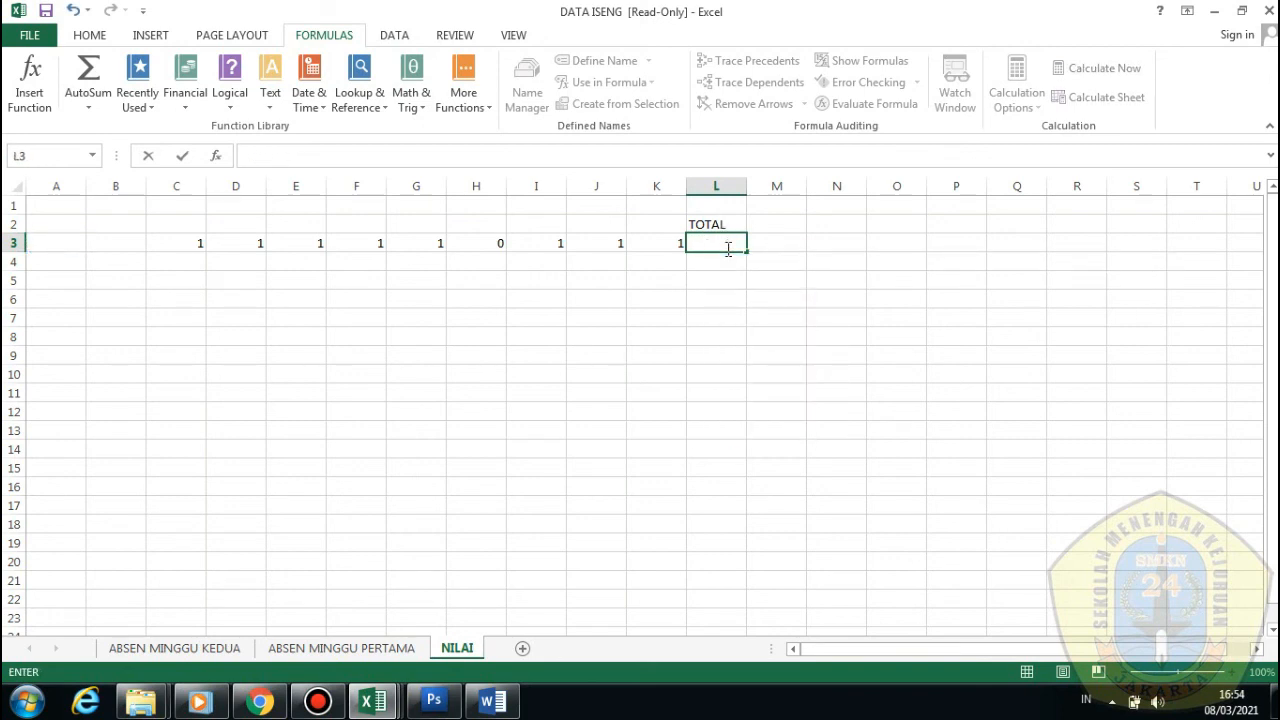
{"action": "type", "text": "="}
Build L3 as =C3+D3+E3+F3+G3+H3+I3+J3+K3 (total 8), then select C3:K3
{"action": "left_click", "coordinate": [201, 247]}
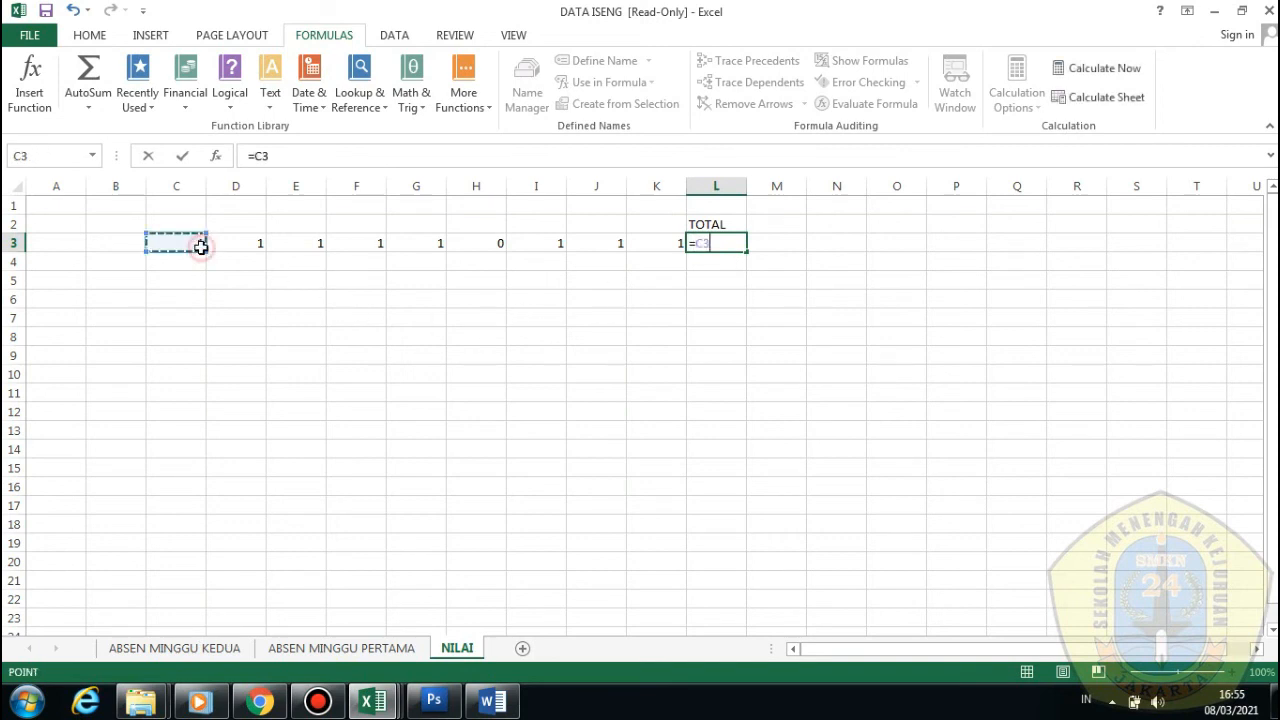
{"action": "type", "text": "+"}
{"action": "left_click", "coordinate": [256, 241]}
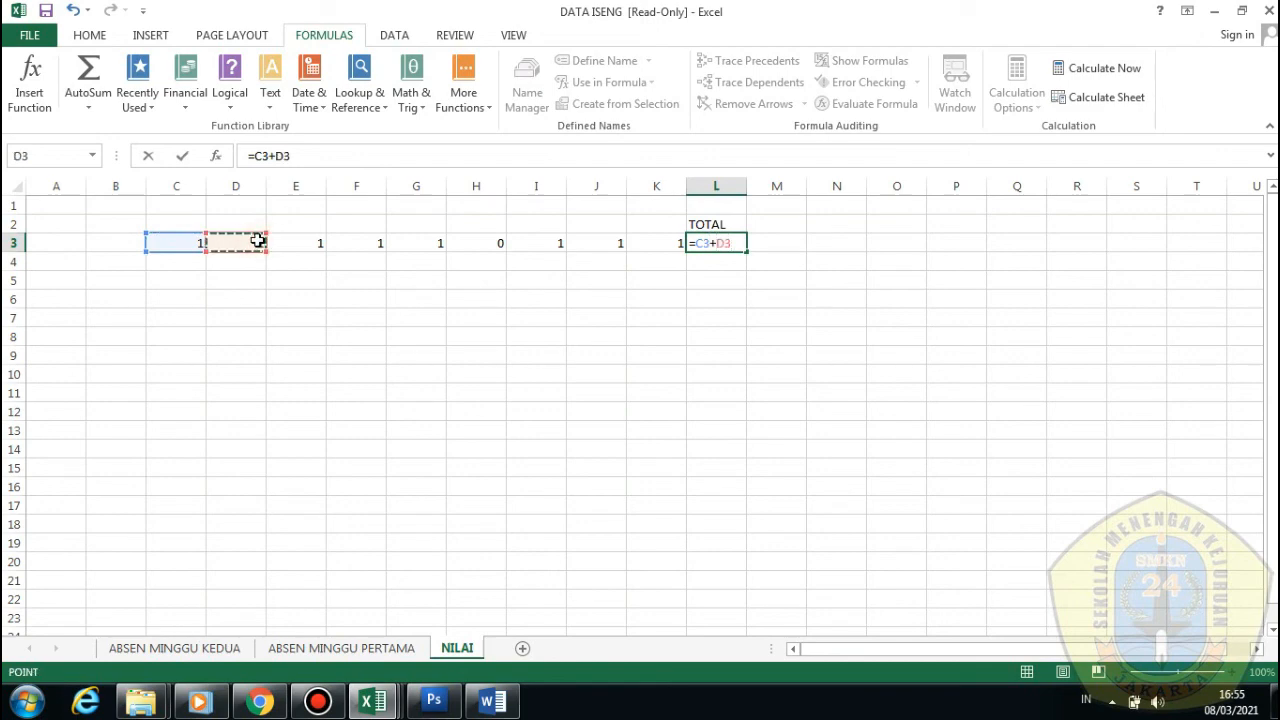
{"action": "type", "text": "+"}
{"action": "left_click", "coordinate": [308, 242]}
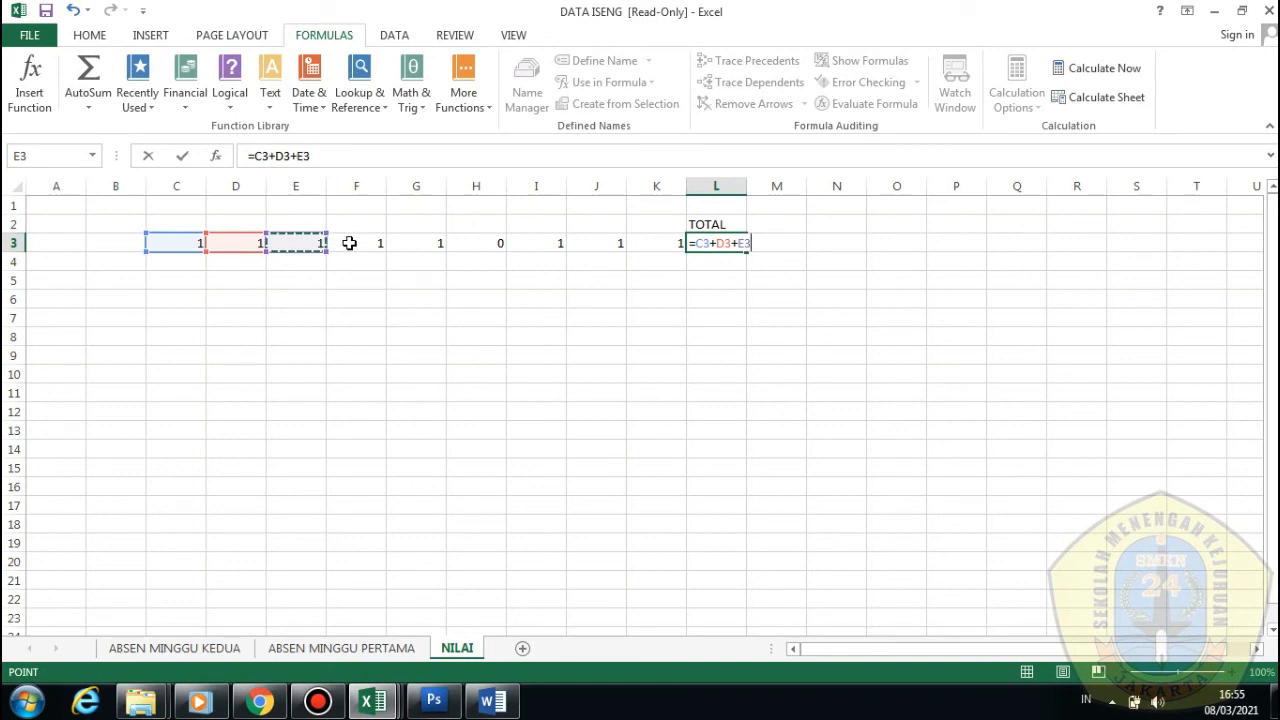
{"action": "type", "text": "+"}
{"action": "left_click", "coordinate": [349, 243]}
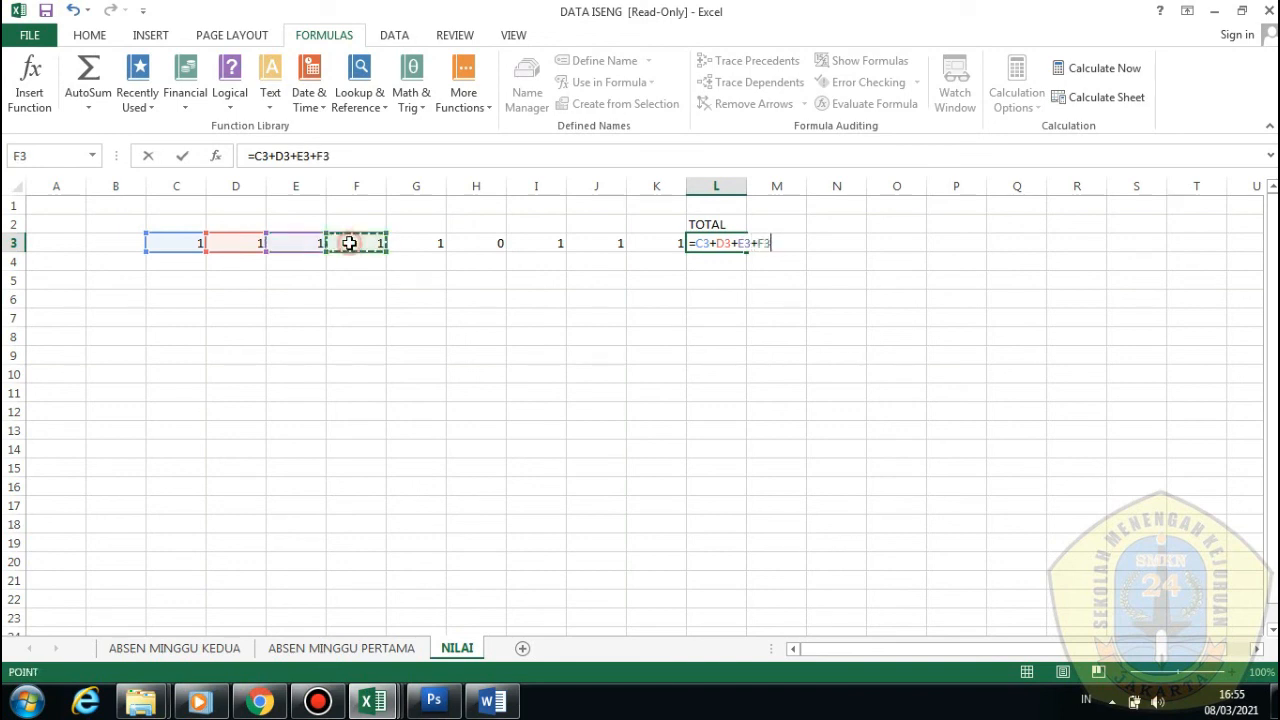
{"action": "type", "text": "+"}
{"action": "left_click", "coordinate": [423, 241]}
{"action": "type", "text": "+"}
{"action": "left_click", "coordinate": [480, 243]}
{"action": "type", "text": "+"}
{"action": "left_click", "coordinate": [552, 230]}
{"action": "left_click", "coordinate": [558, 244]}
{"action": "type", "text": "+"}
{"action": "left_click", "coordinate": [600, 250]}
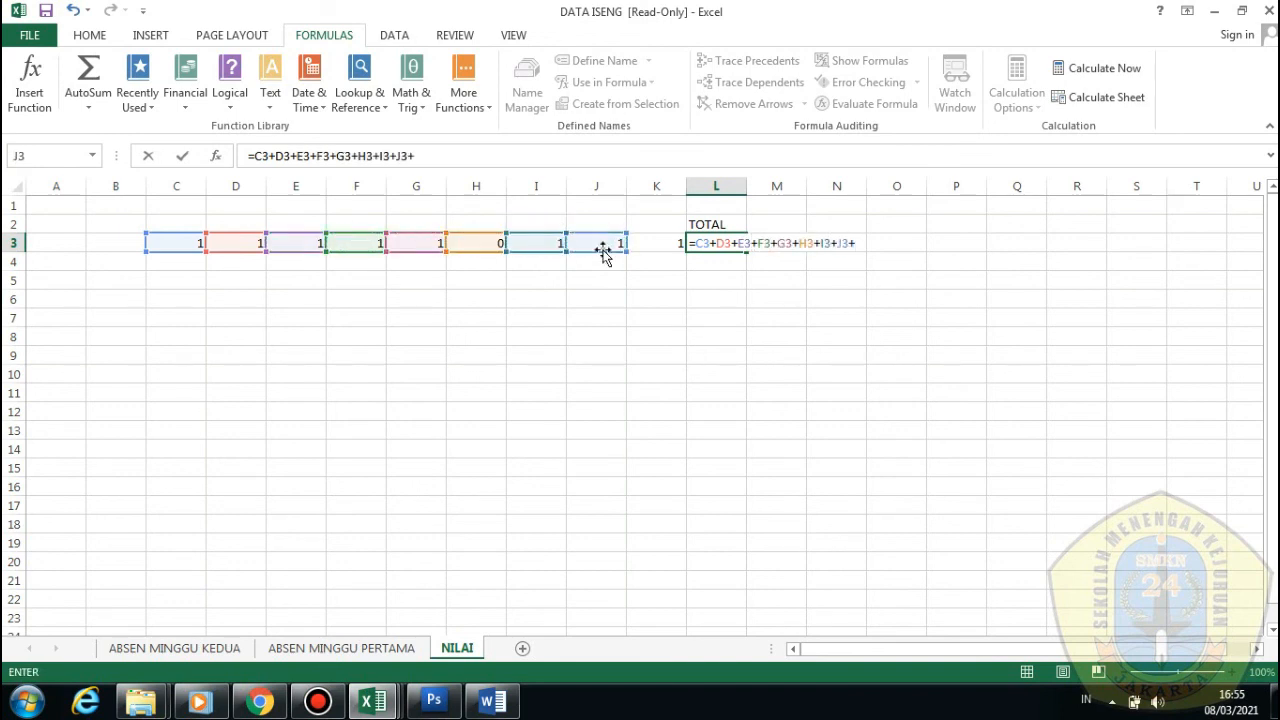
{"action": "type", "text": "+"}
{"action": "left_click", "coordinate": [650, 255]}
{"action": "key", "text": "Return"}
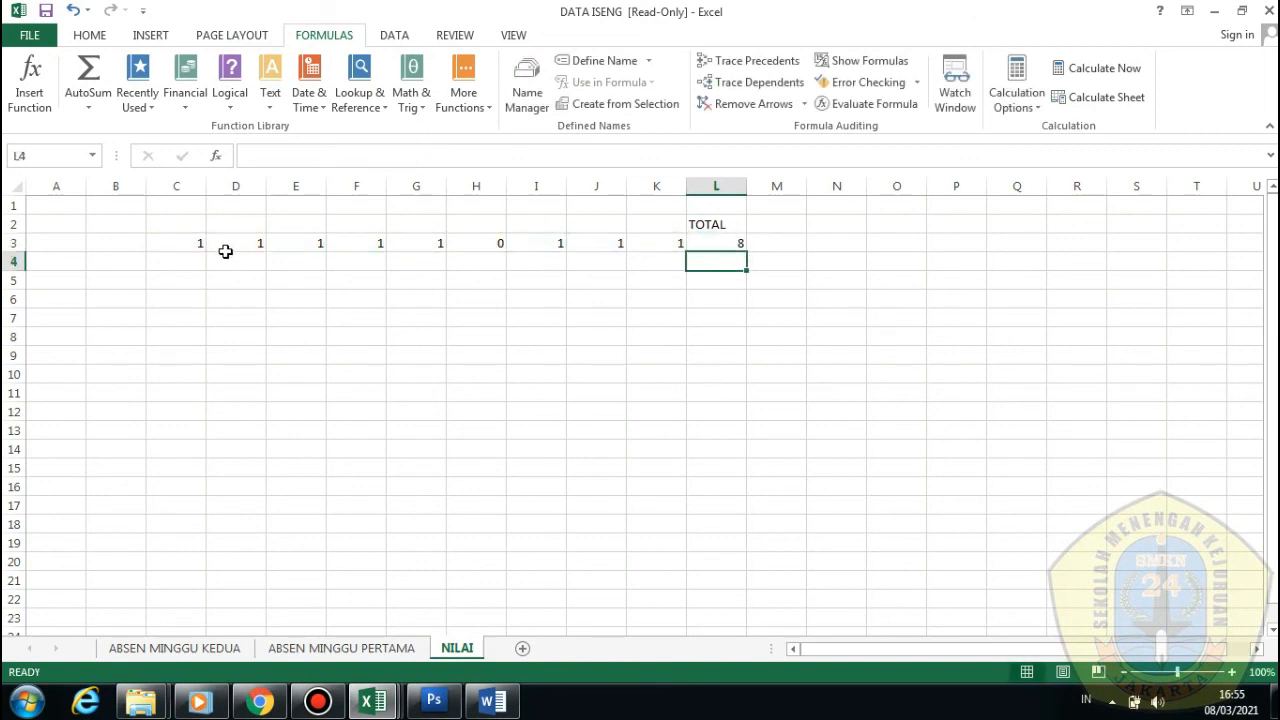
{"action": "left_click_drag", "start_coordinate": [190, 248], "coordinate": [663, 243]}
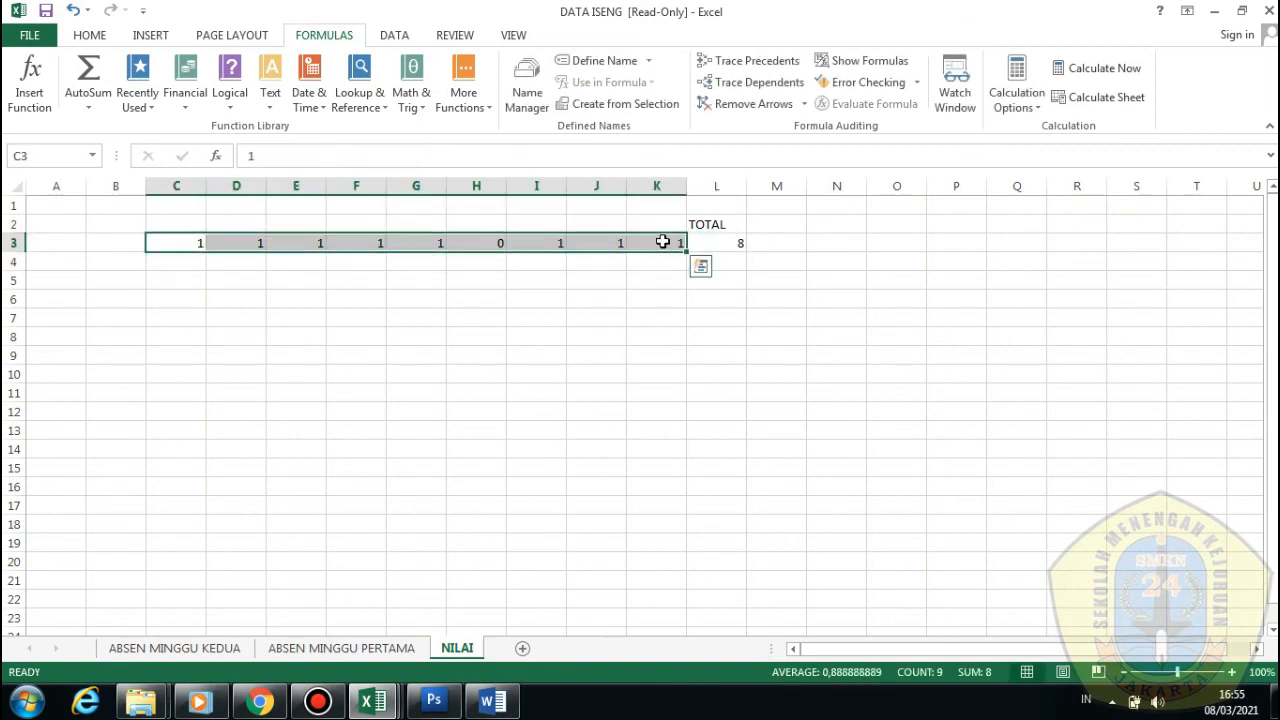
Copy the row 3 scores into row 4 and enter =SUM(C4:K4) in L4
{"action": "key", "text": "ctrl+c"}
{"action": "left_click", "coordinate": [202, 264]}
{"action": "key", "text": "ctrl+v"}
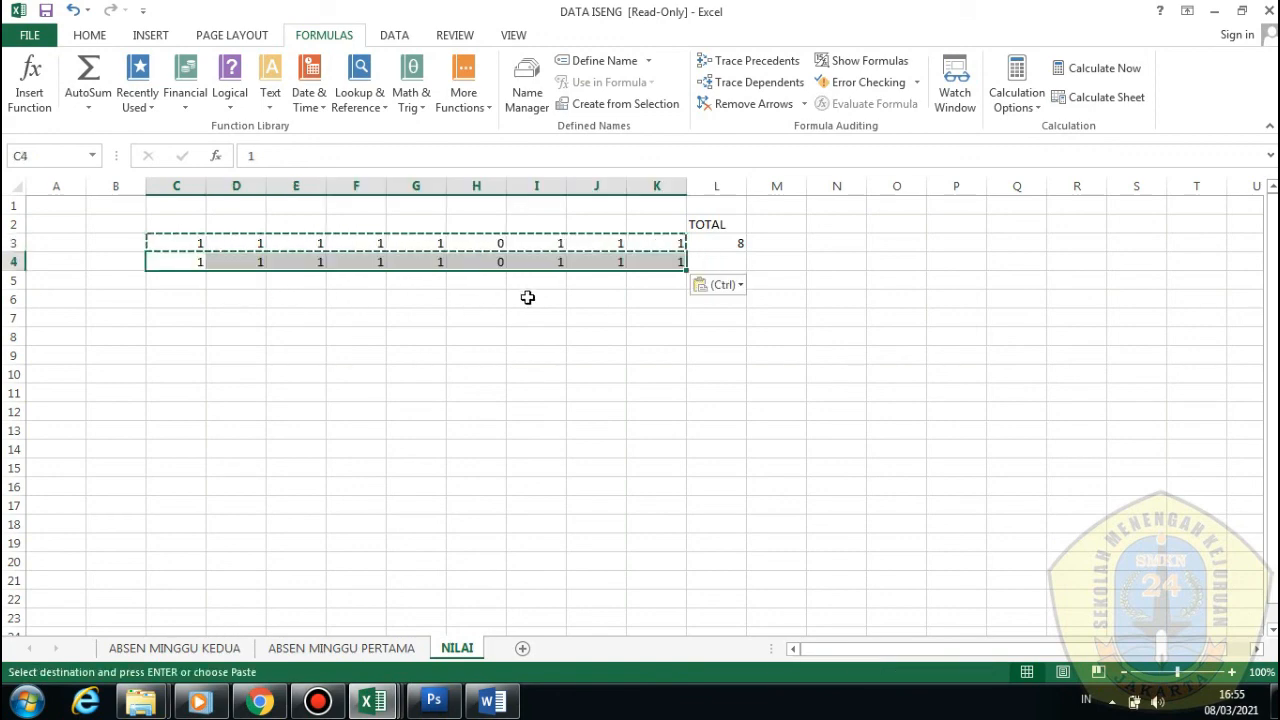
{"action": "left_click", "coordinate": [726, 260]}
{"action": "type", "text": "=SUM"}
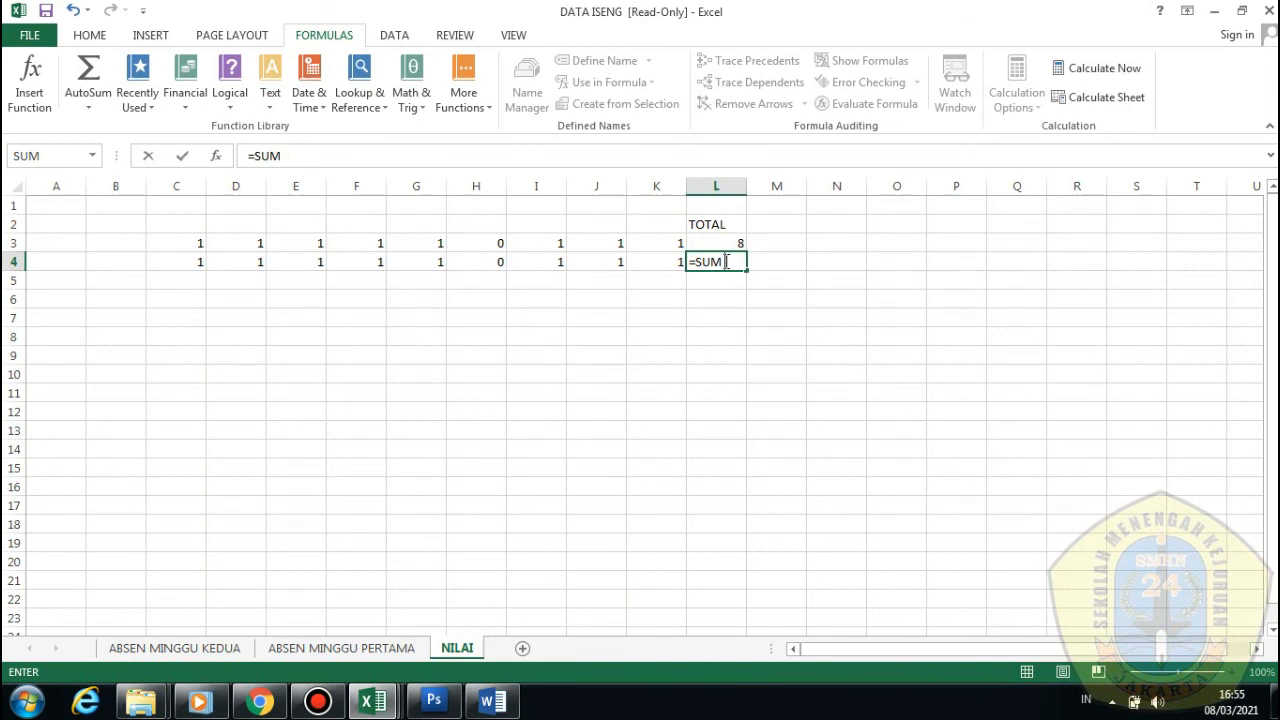
{"action": "type", "text": "("}
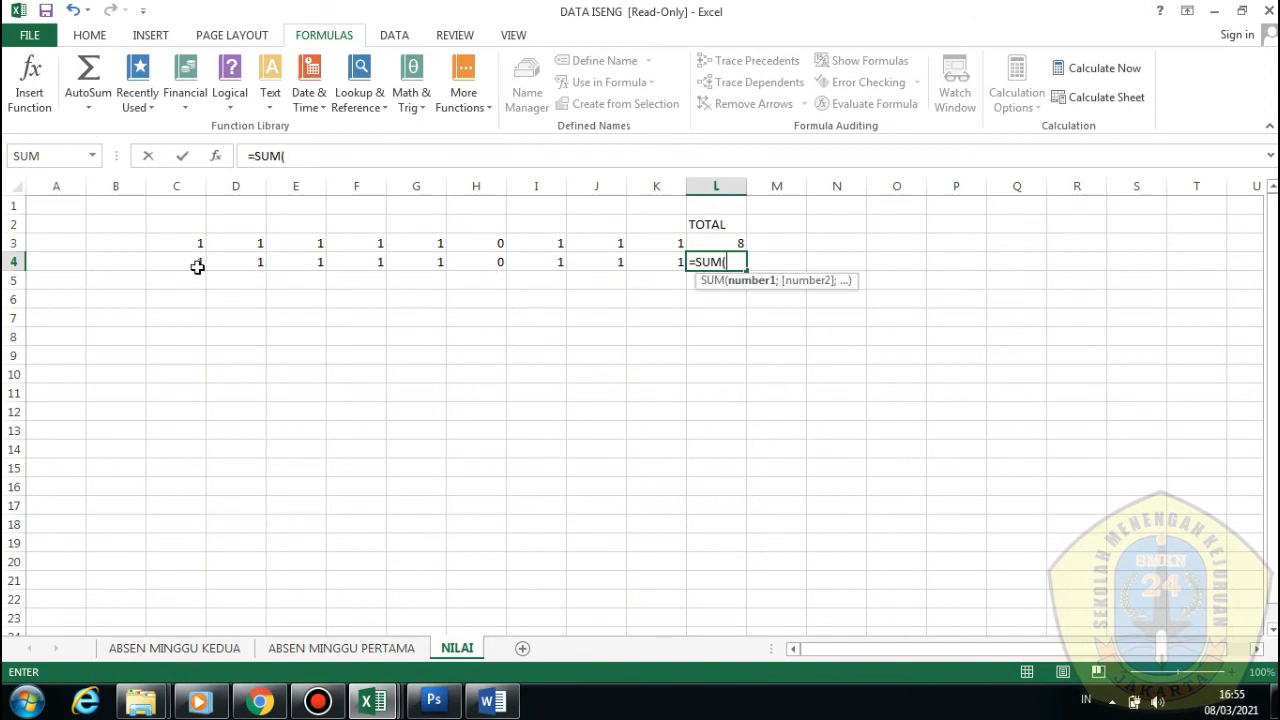
{"action": "left_click_drag", "start_coordinate": [194, 264], "coordinate": [663, 258]}
{"action": "type", "text": ")"}
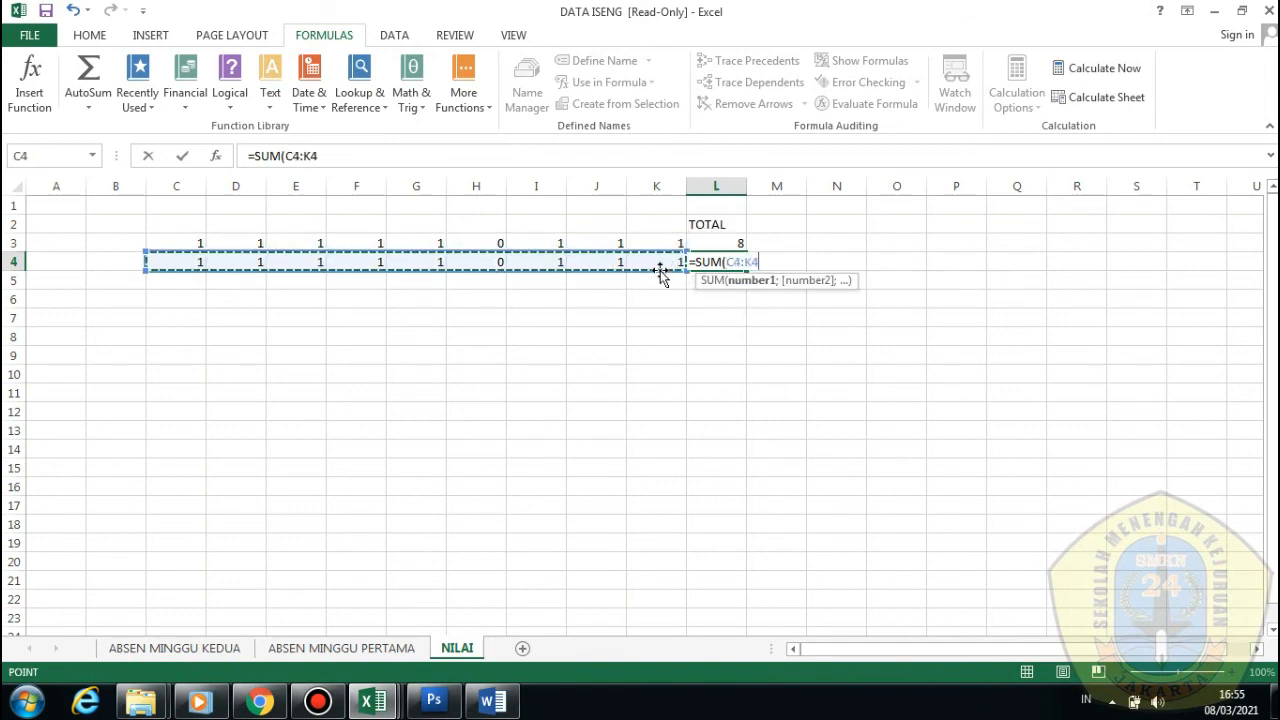
{"action": "key", "text": "Return"}
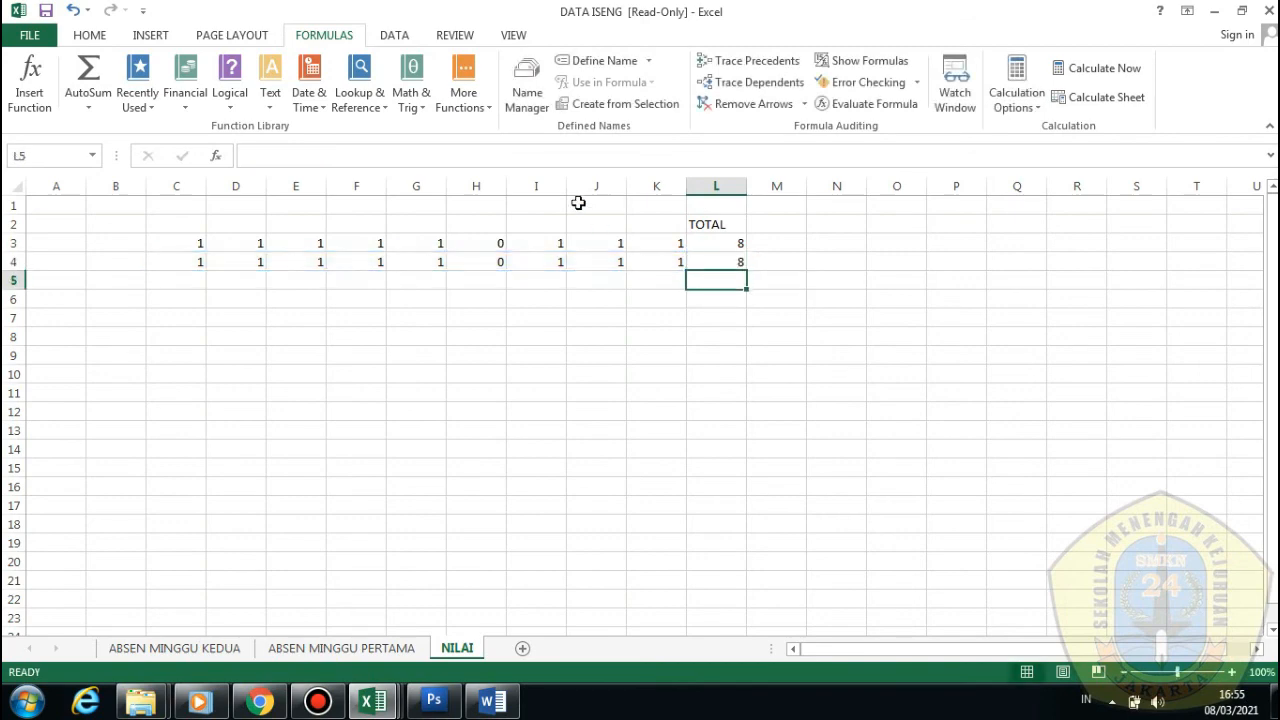
Compare the total formulas in L3 and L4
{"action": "left_click", "coordinate": [737, 242]}
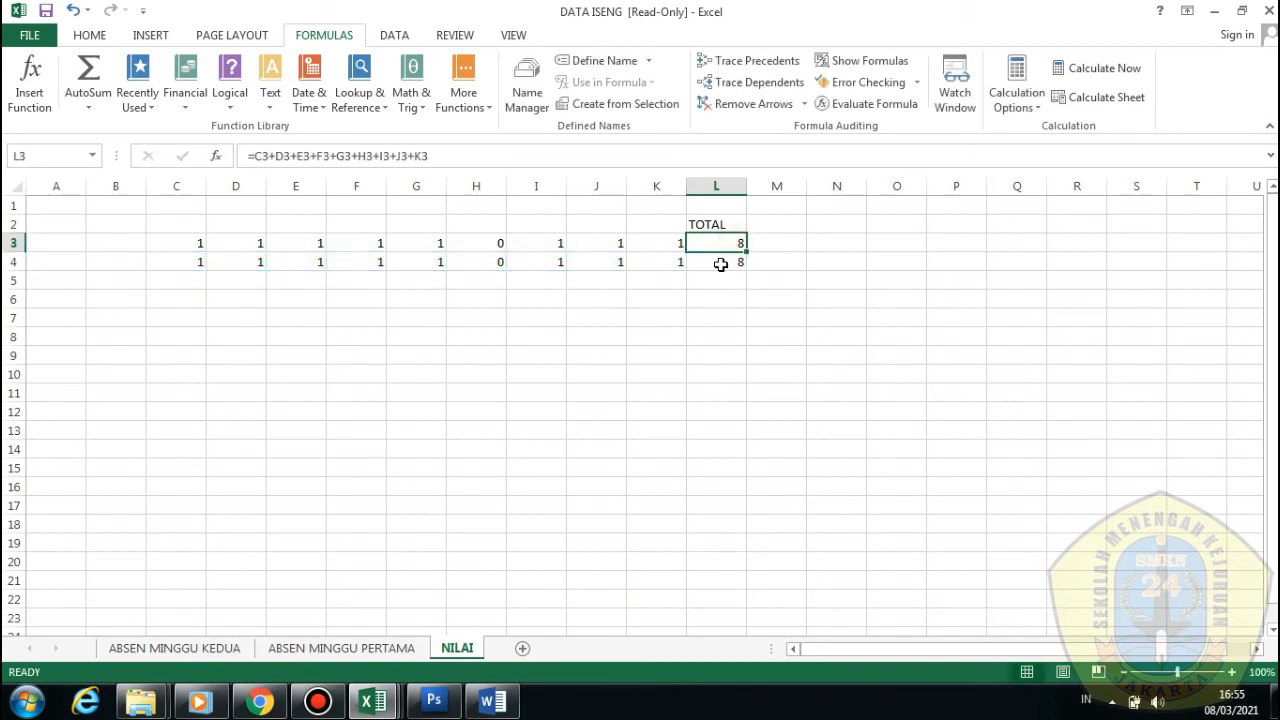
{"action": "left_click", "coordinate": [720, 264]}
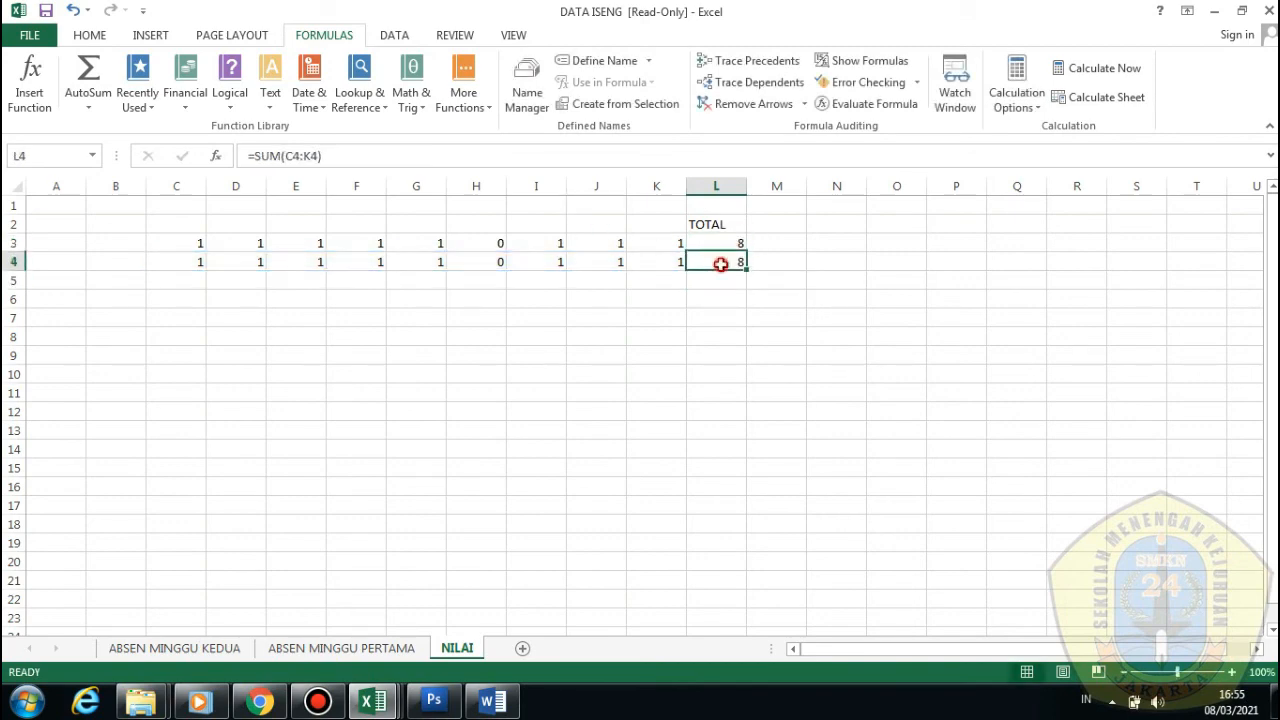
{"action": "left_click", "coordinate": [720, 240]}
{"action": "left_click", "coordinate": [731, 264]}
{"action": "left_click", "coordinate": [729, 245]}
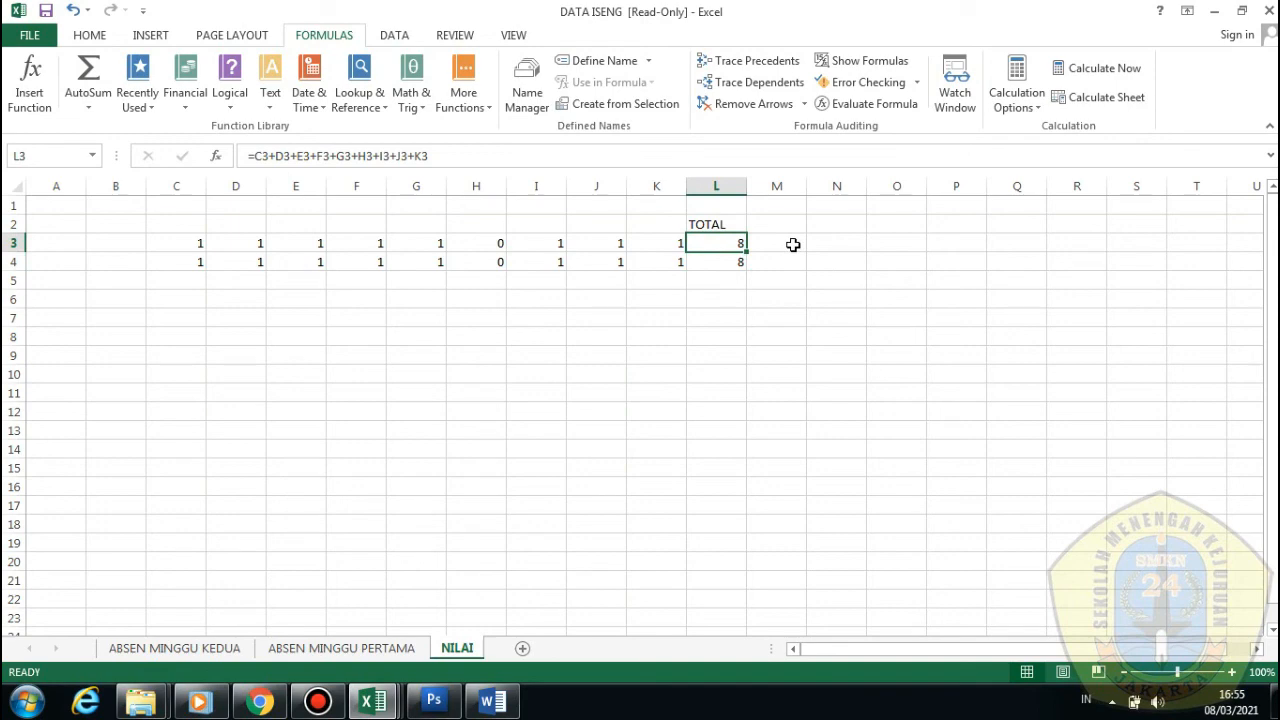
Change L3 to =(C3+D3+…+K3)/4 so the row 3 total shows 2
{"action": "left_click", "coordinate": [465, 152]}
{"action": "type", "text": "/"}
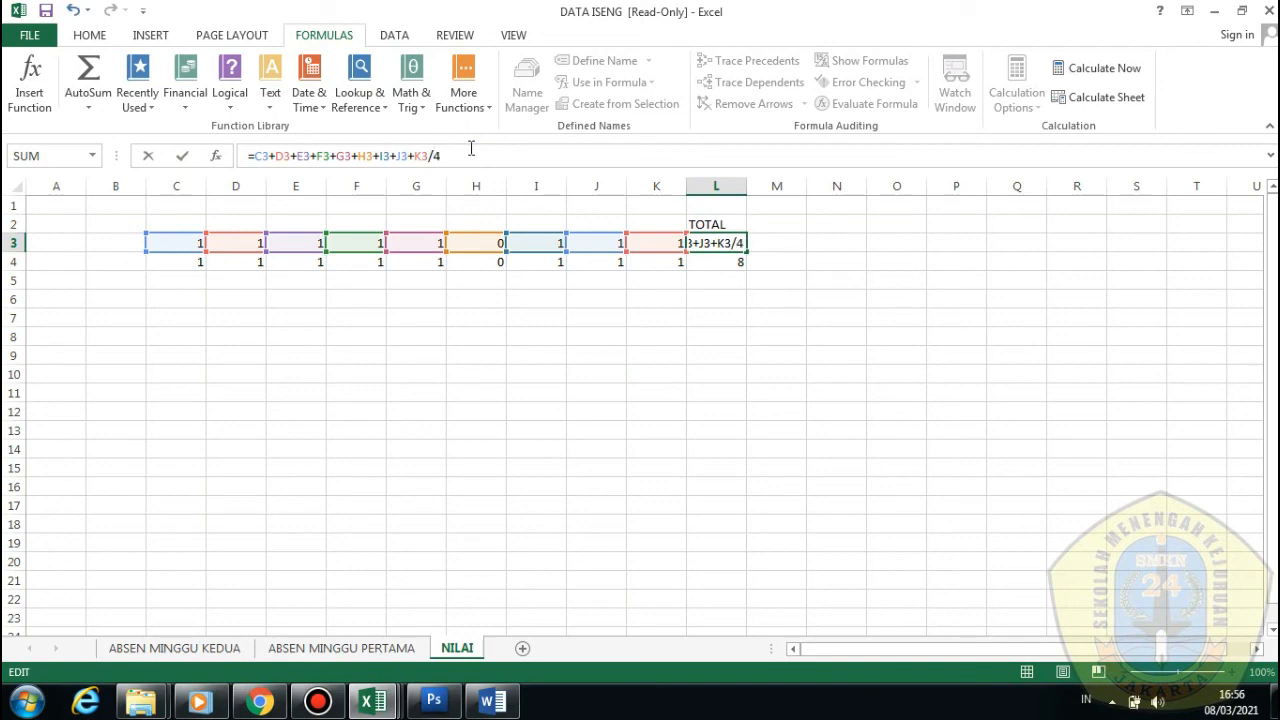
{"action": "type", "text": "4"}
{"action": "key", "text": "Return"}
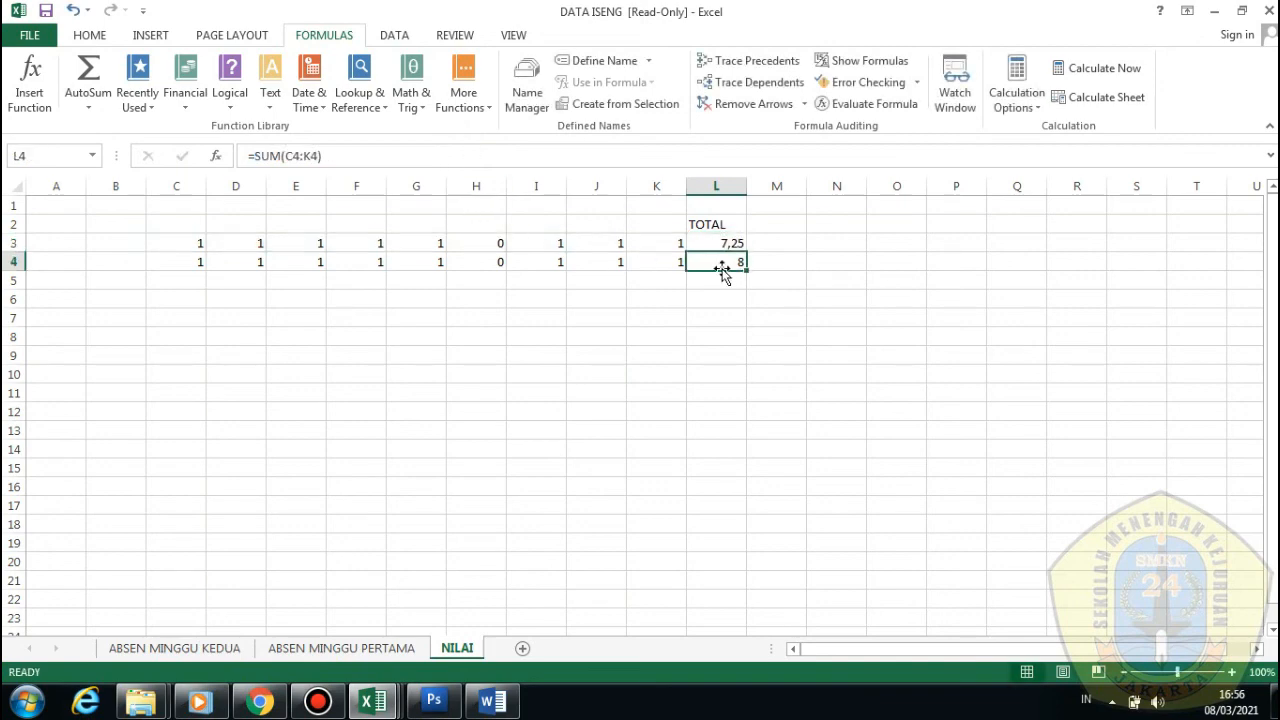
{"action": "left_click", "coordinate": [733, 246]}
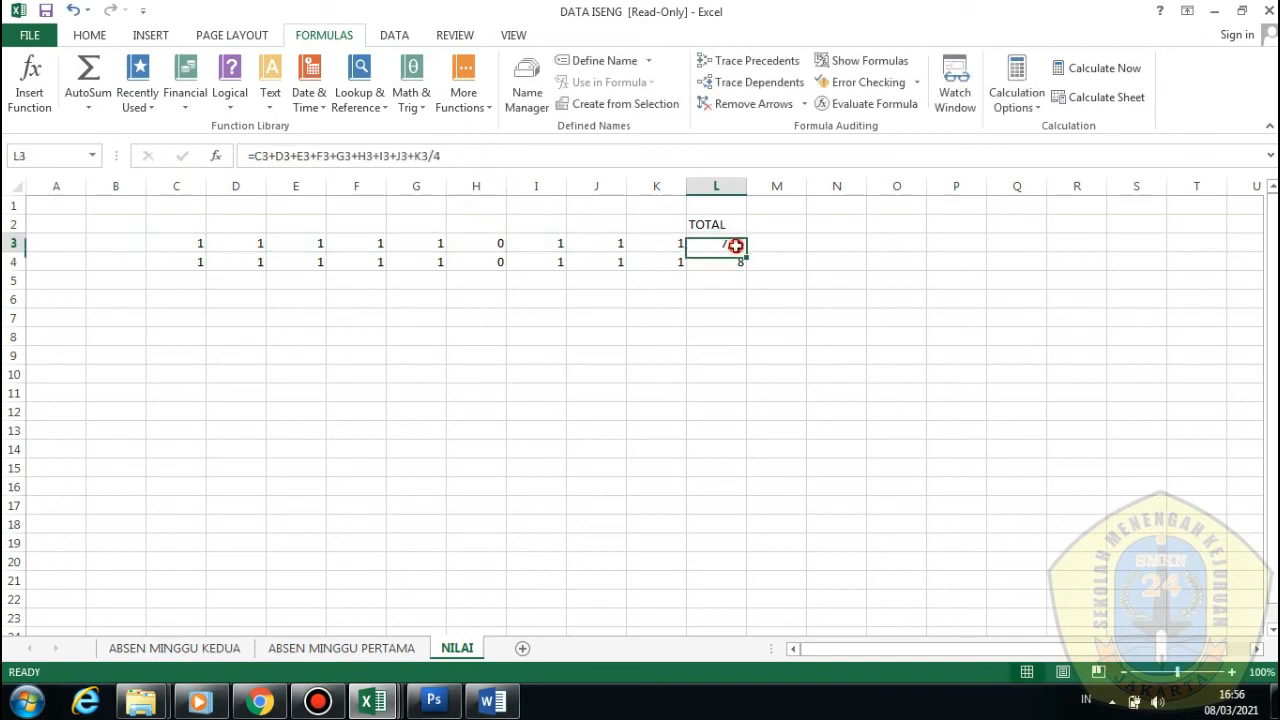
{"action": "left_click", "coordinate": [492, 158]}
{"action": "key", "text": "BackSpace"}
{"action": "key", "text": "BackSpace"}
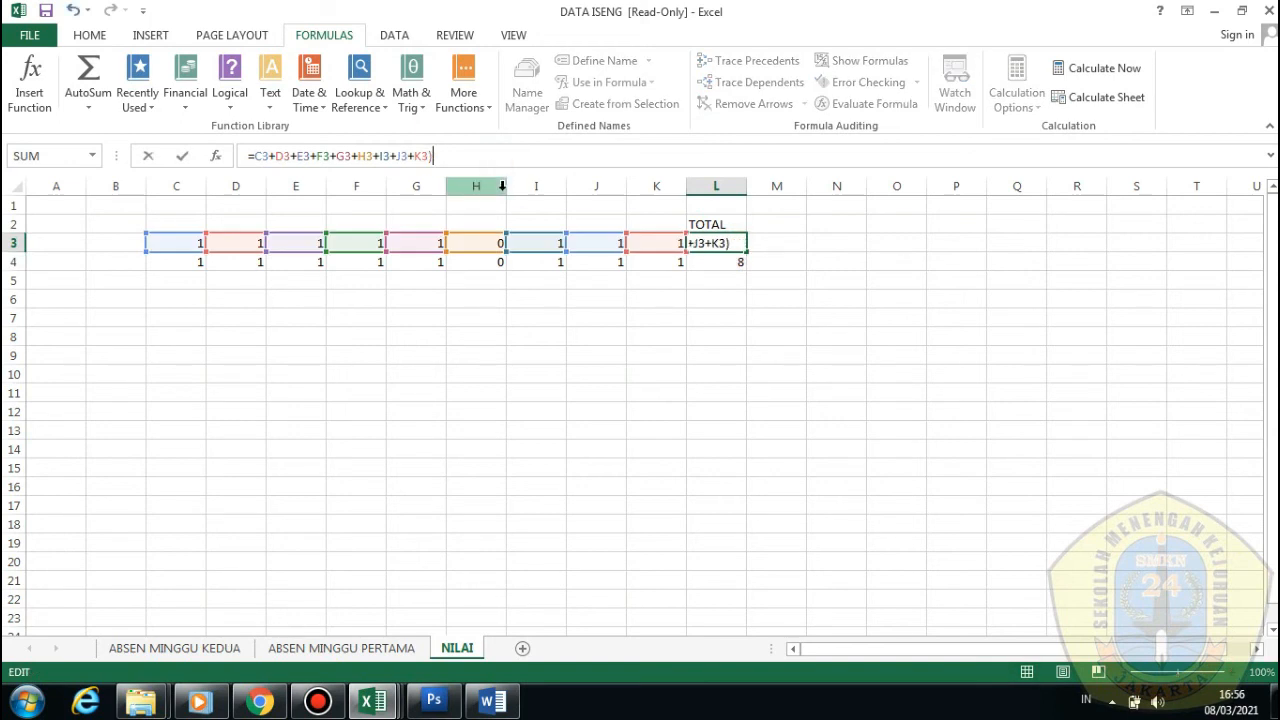
{"action": "left_click", "coordinate": [255, 157]}
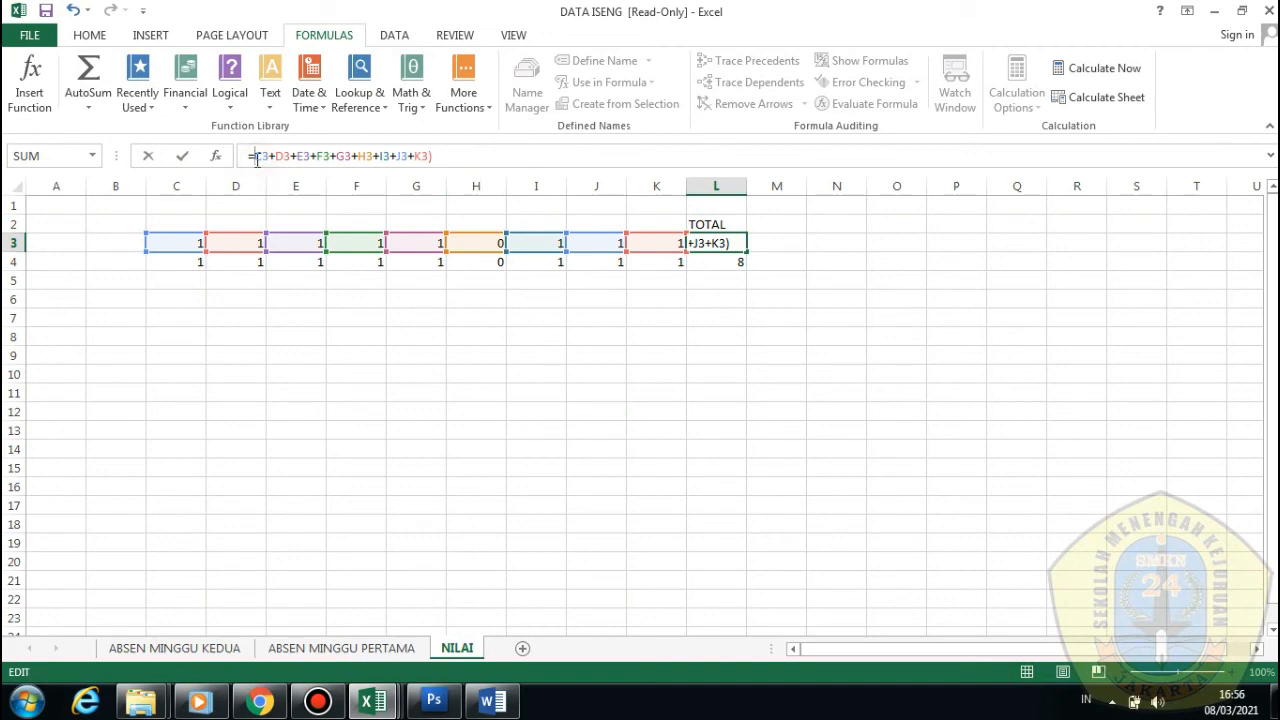
{"action": "type", "text": "("}
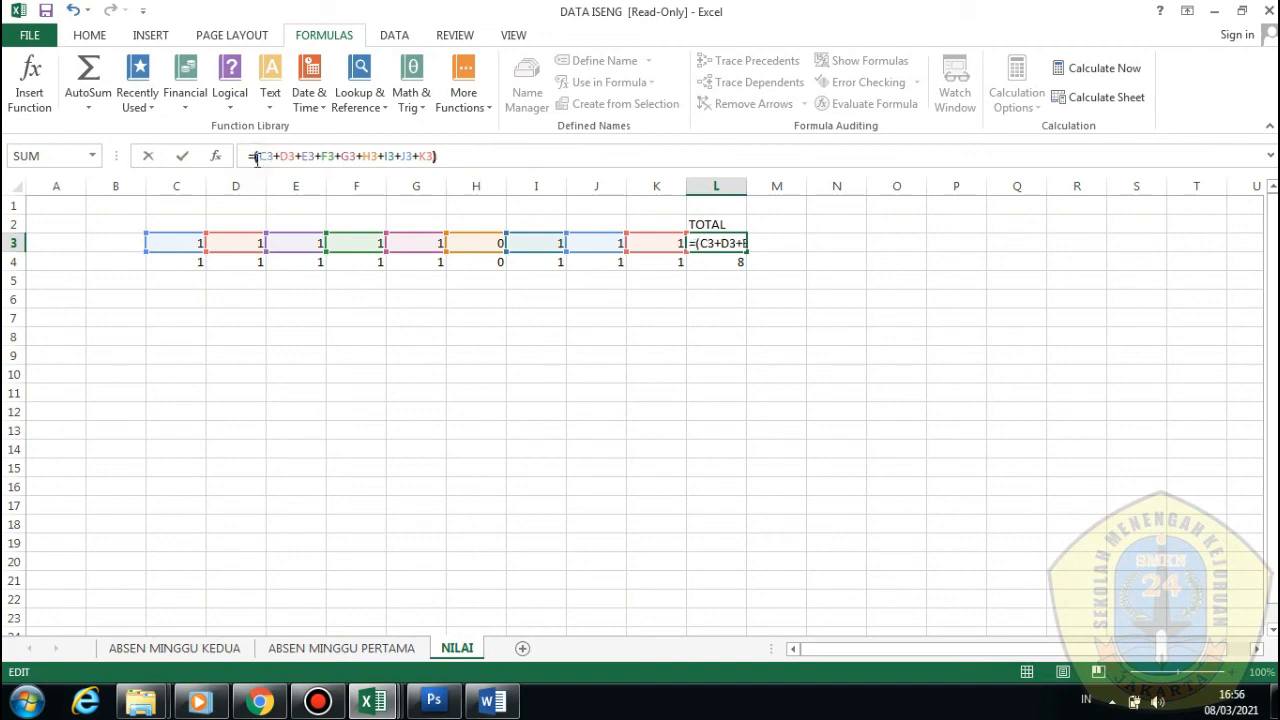
{"action": "left_click", "coordinate": [473, 155]}
{"action": "type", "text": "/4"}
{"action": "key", "text": "Return"}
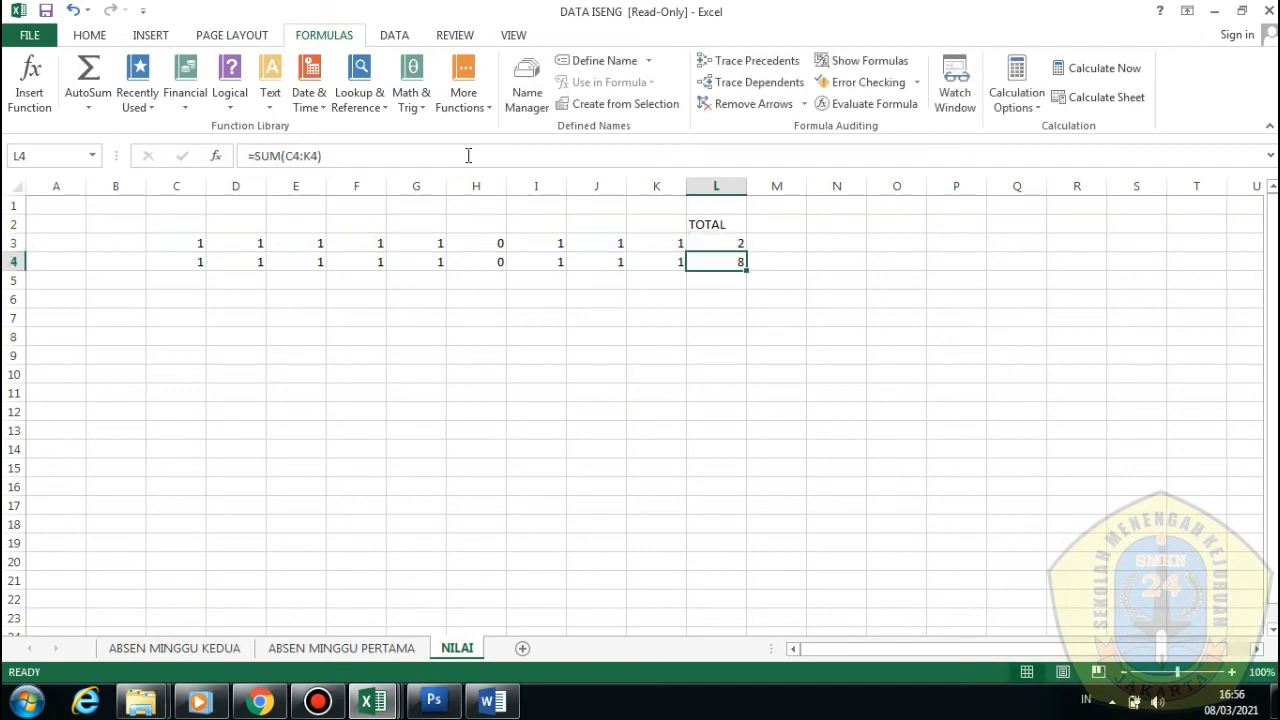
Change L4 to =SUM(C4:K4)/4 and check both totals show 2
{"action": "left_click", "coordinate": [350, 154]}
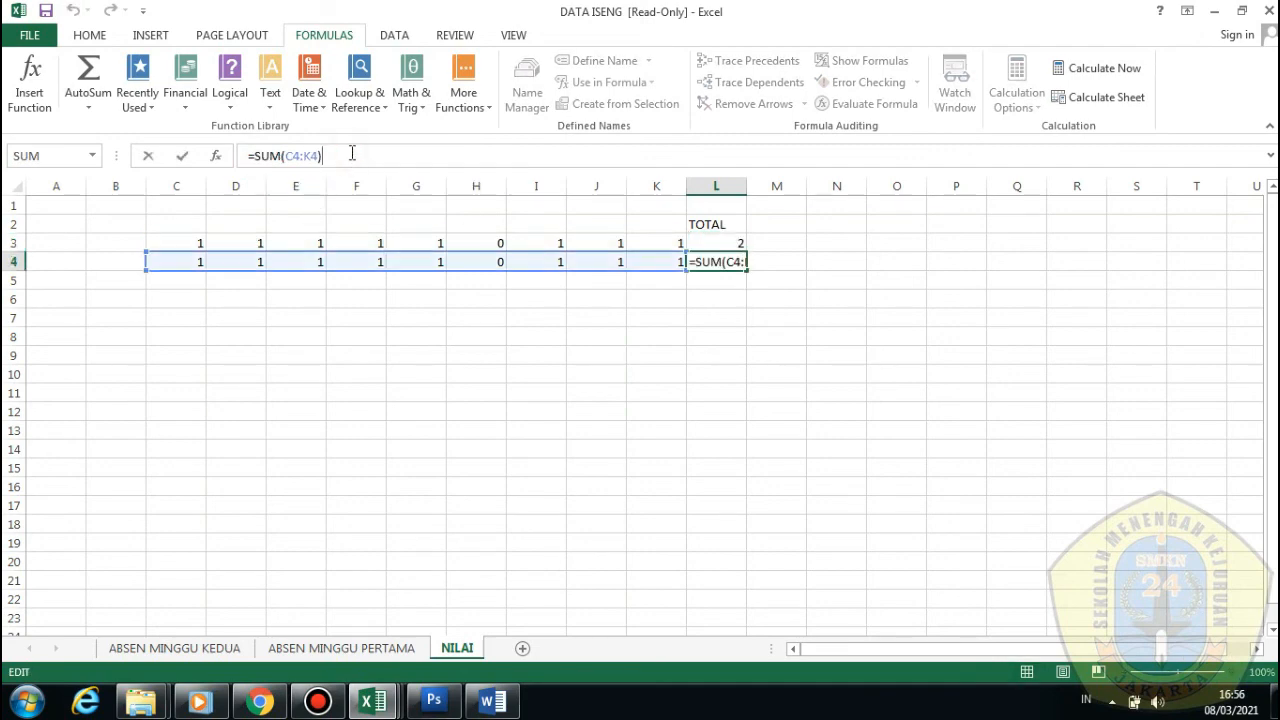
{"action": "type", "text": "/4"}
{"action": "key", "text": "Return"}
{"action": "left_click", "coordinate": [515, 300]}
{"action": "left_click", "coordinate": [712, 256]}
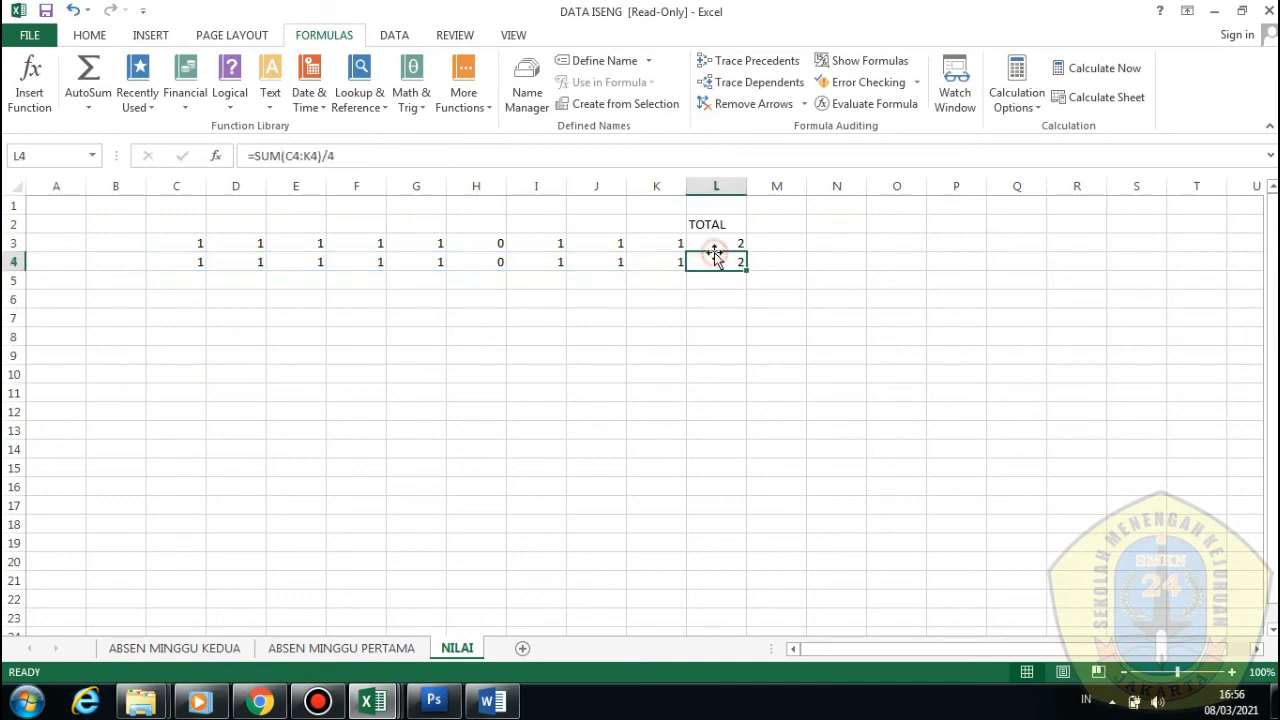
{"action": "left_click", "coordinate": [725, 243]}
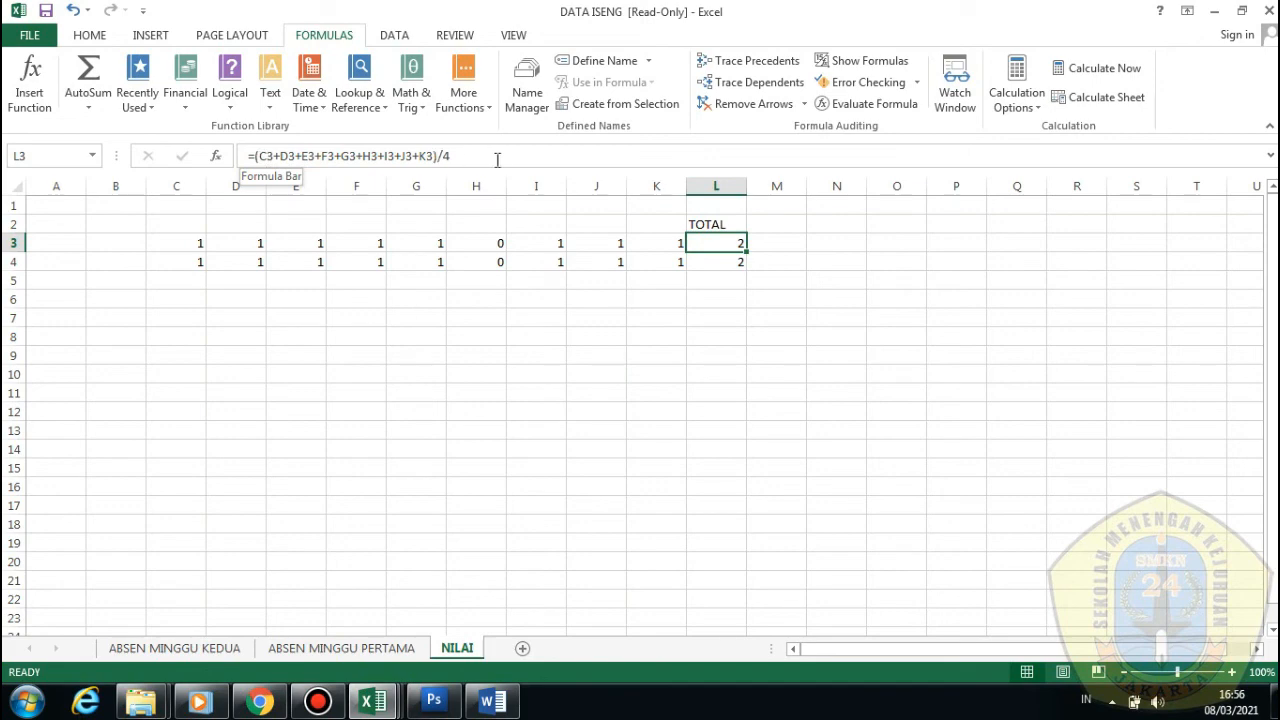
{"action": "left_click", "coordinate": [786, 318]}
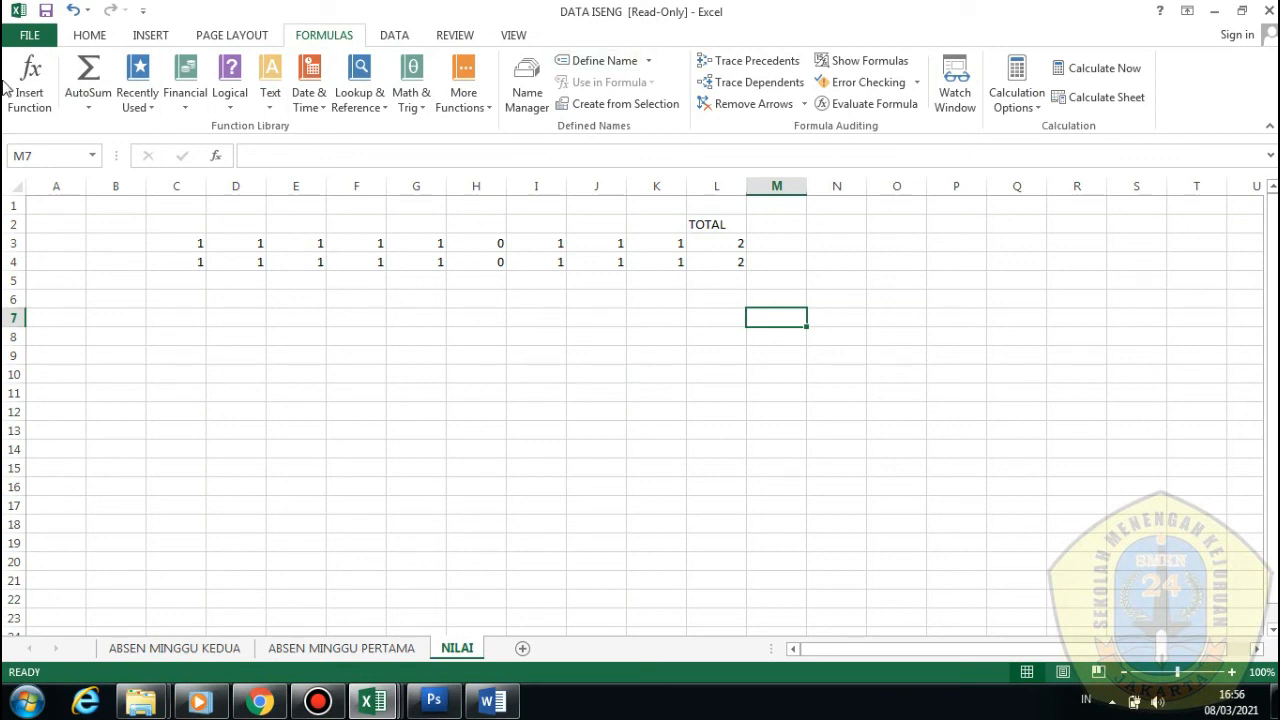
Switch the ribbon to the HOME tab and click an empty cell
{"action": "left_click", "coordinate": [91, 33]}
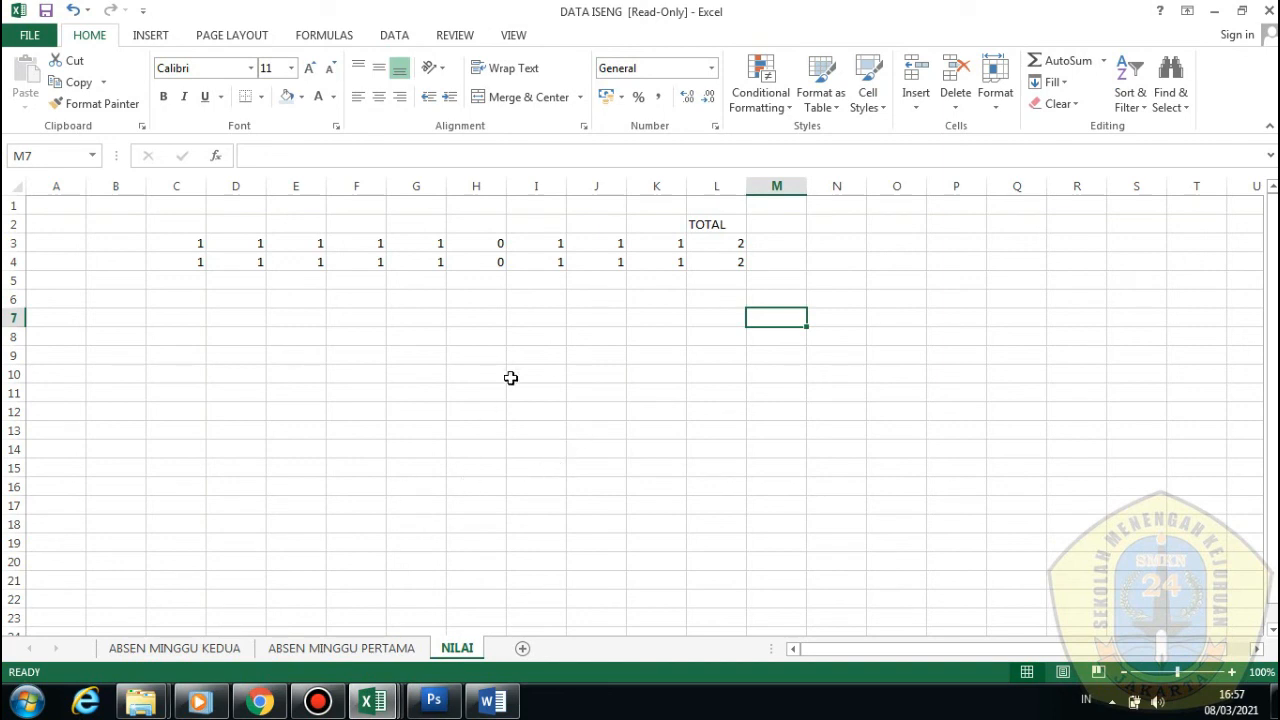
{"action": "left_click", "coordinate": [612, 394]}
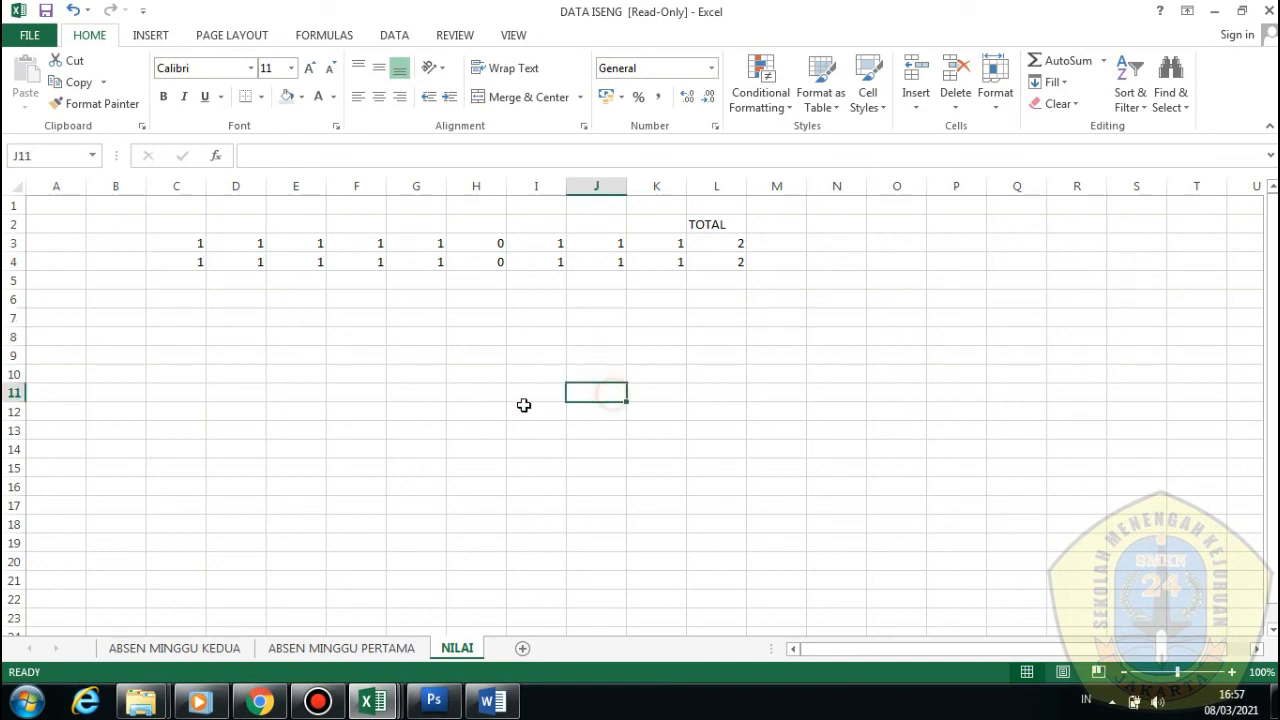